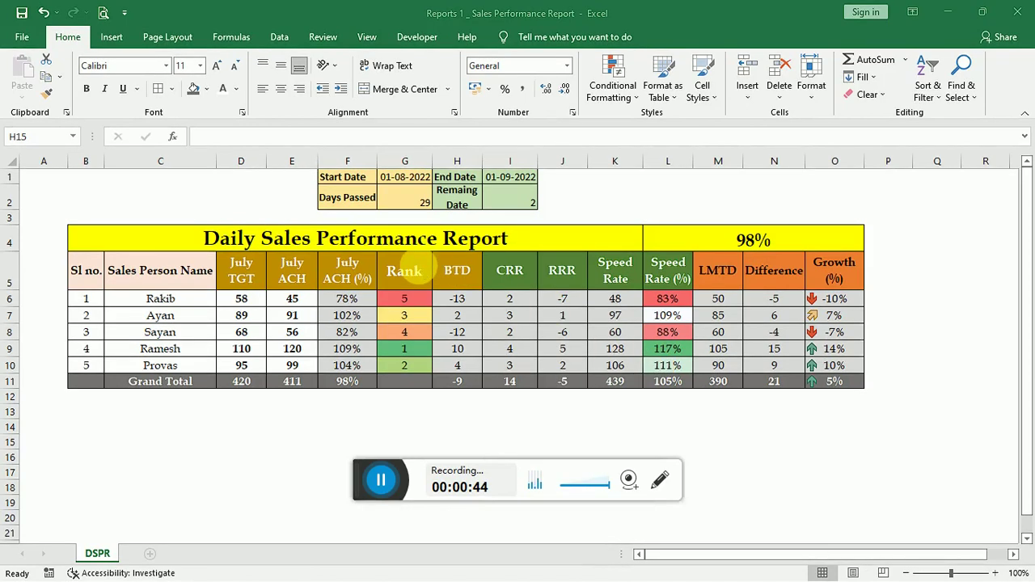
Examine the report title, the Rank and July TGT headers, and the first salesperson's target and BTD formula.
click(420, 269)
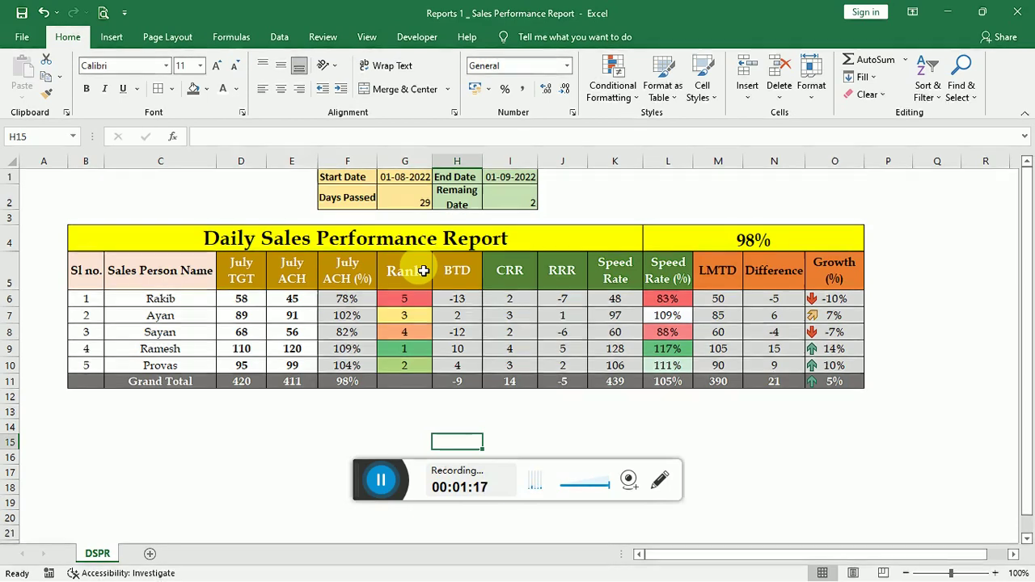
click(397, 268)
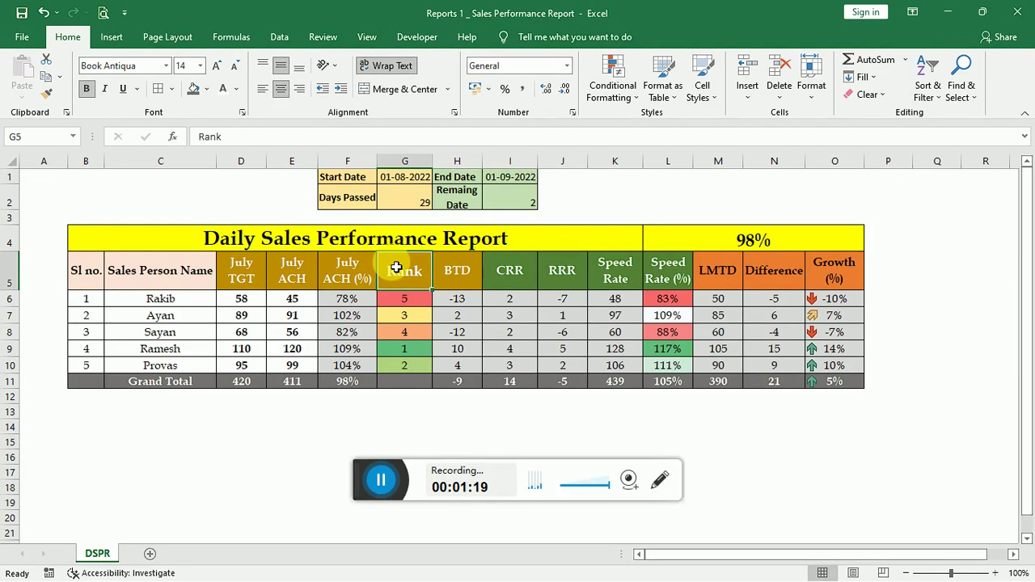
click(265, 274)
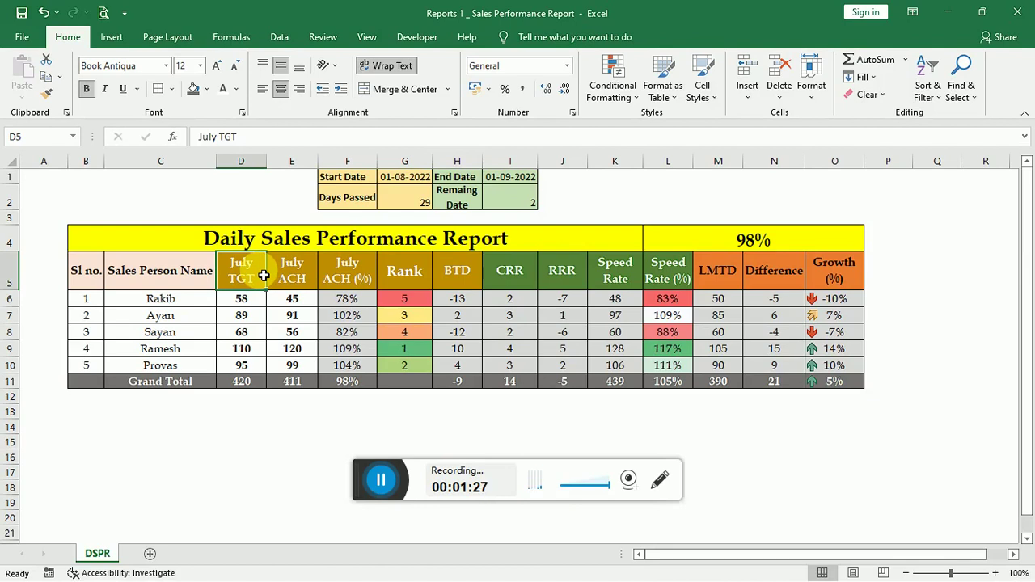
click(458, 300)
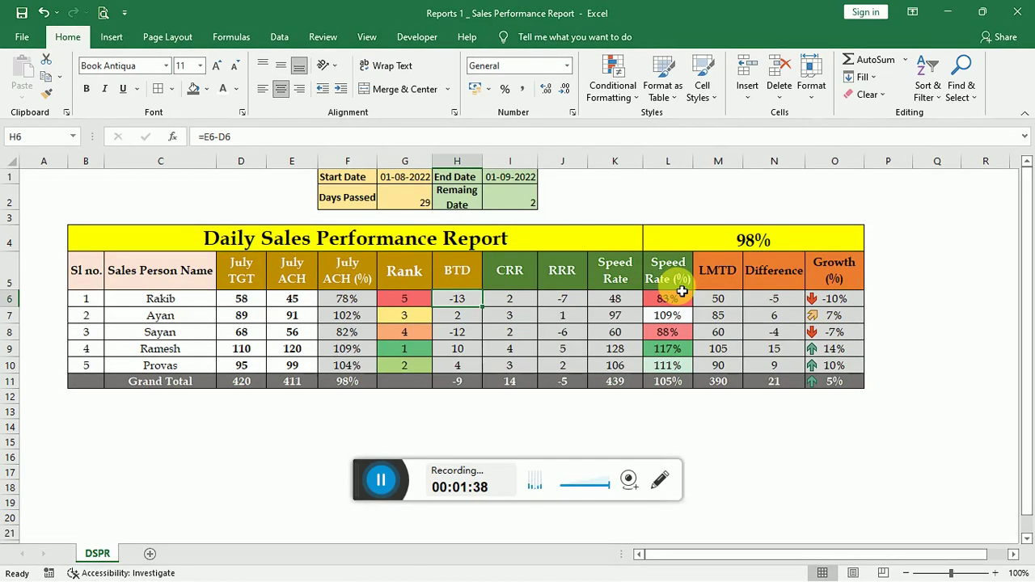
click(242, 306)
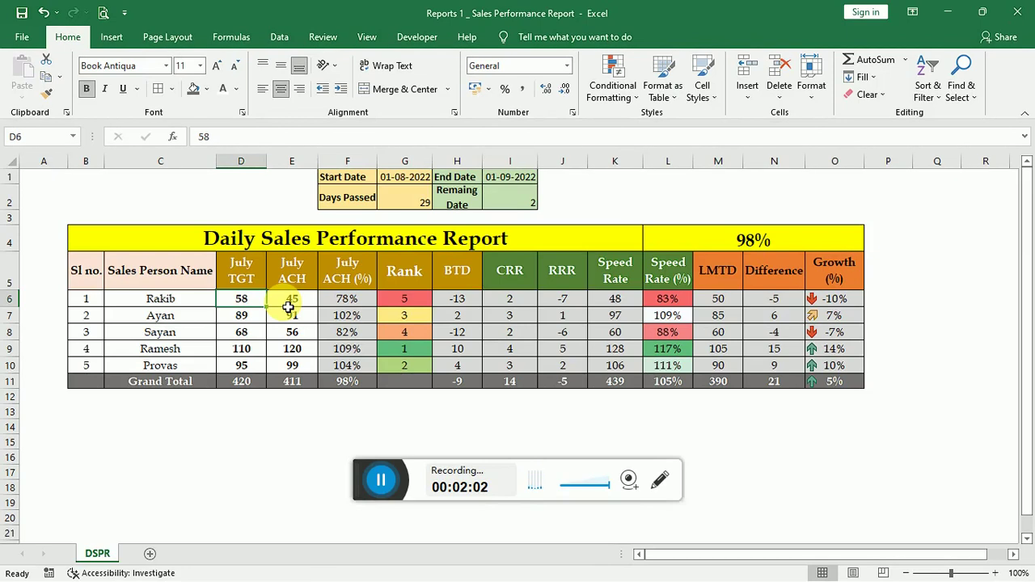
click(241, 271)
click(244, 249)
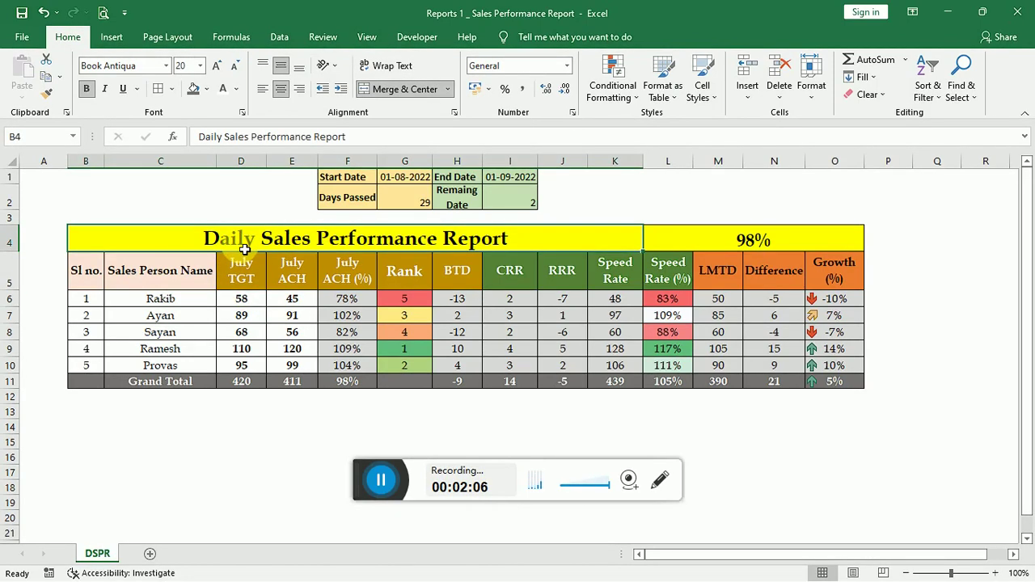
click(241, 299)
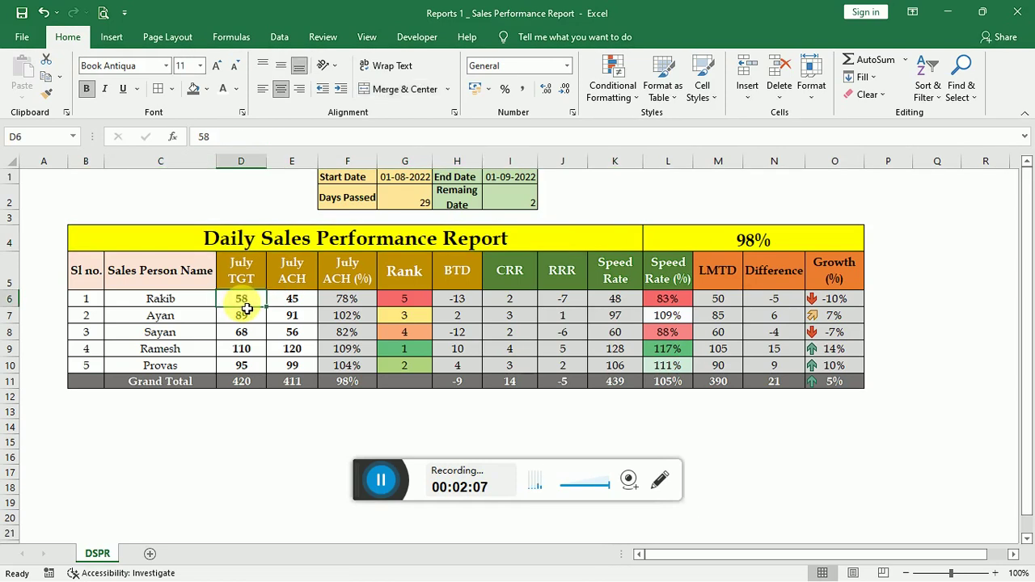
click(287, 243)
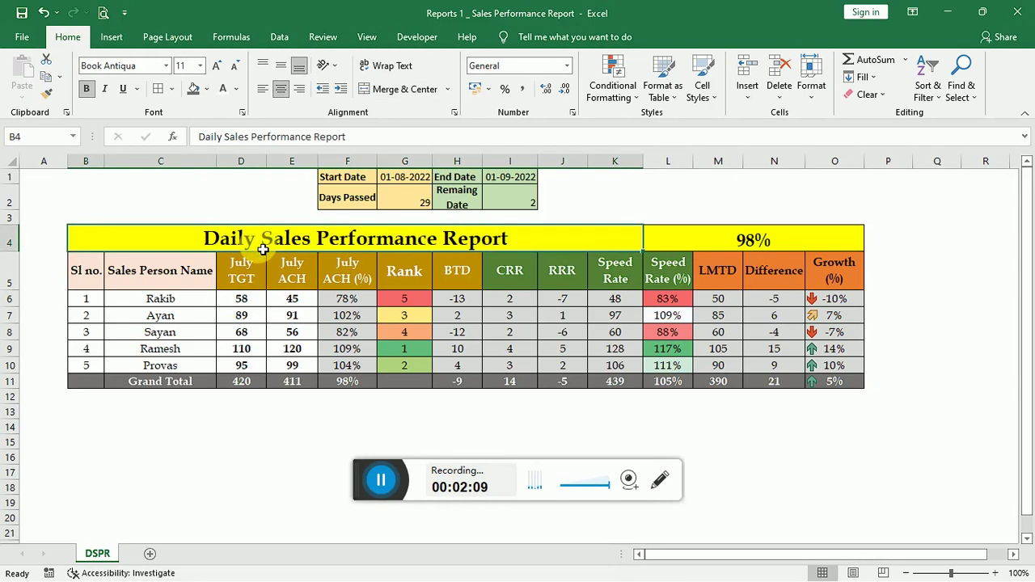
click(161, 478)
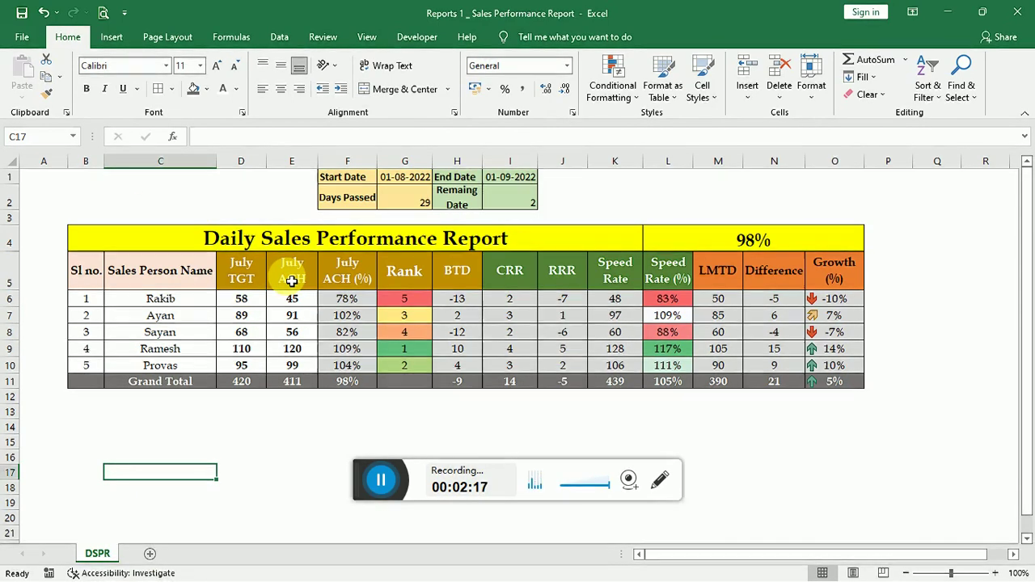
click(252, 406)
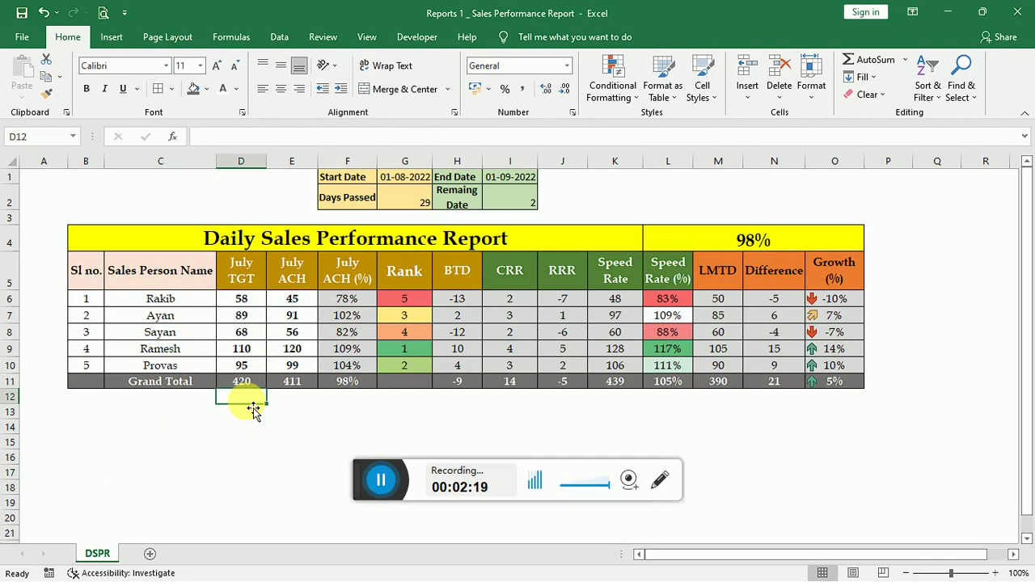
click(121, 414)
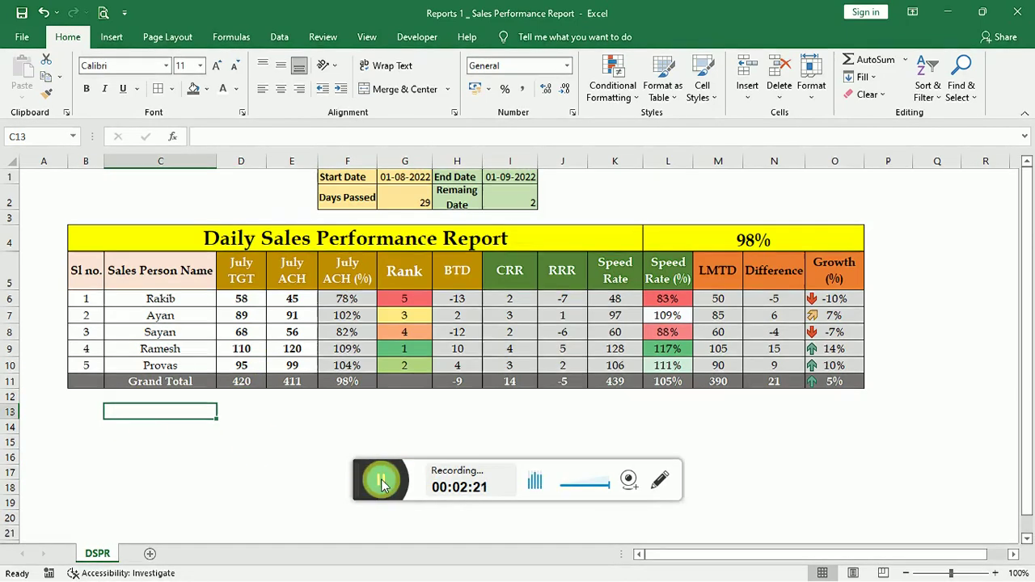
drag(366, 482, 716, 148)
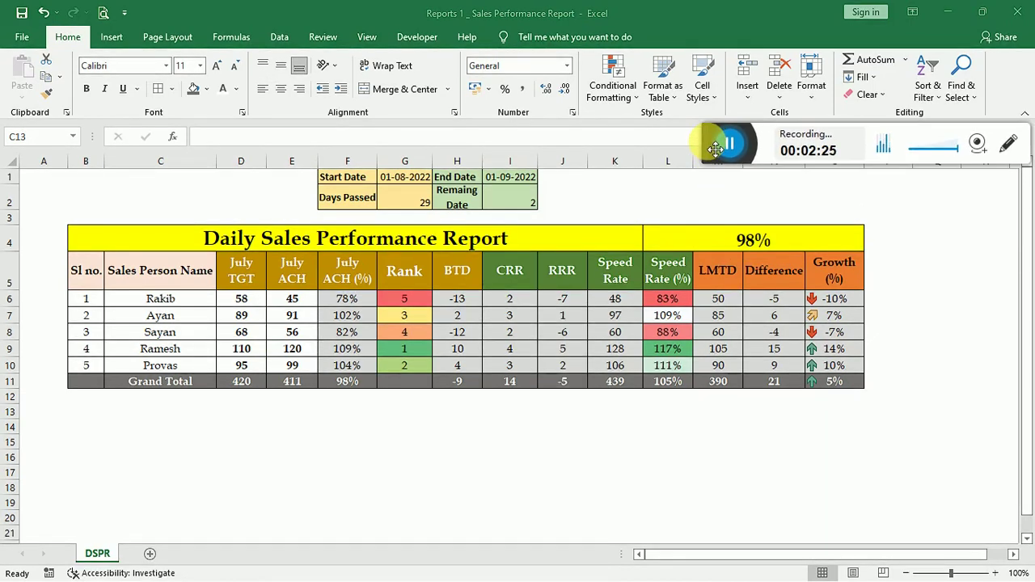
click(162, 409)
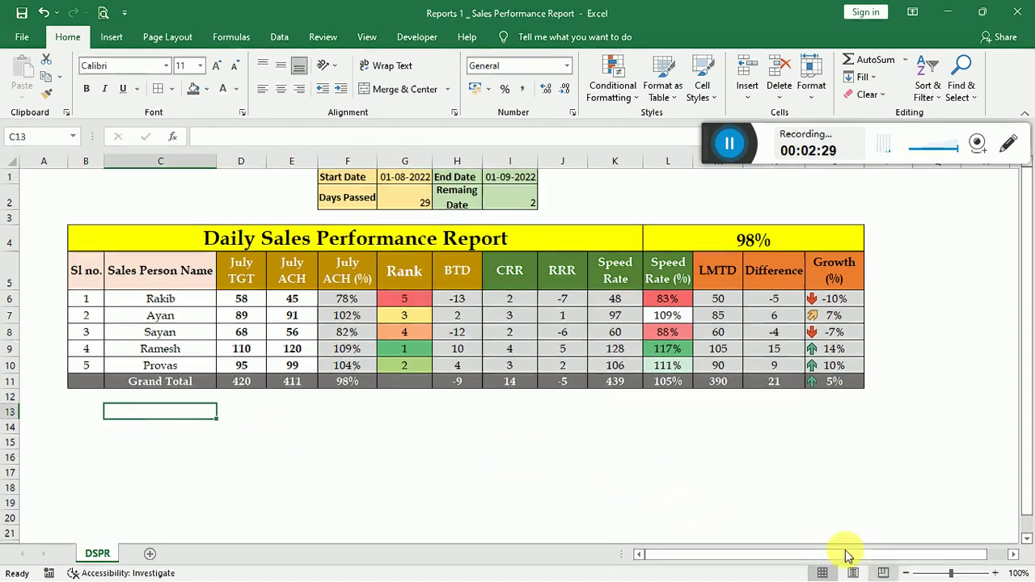
click(906, 573)
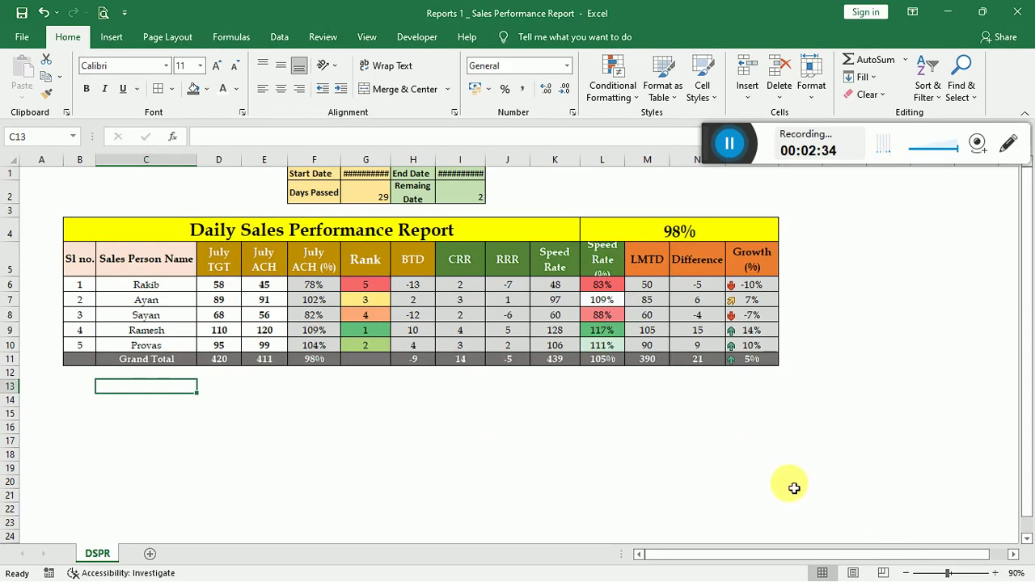
click(996, 572)
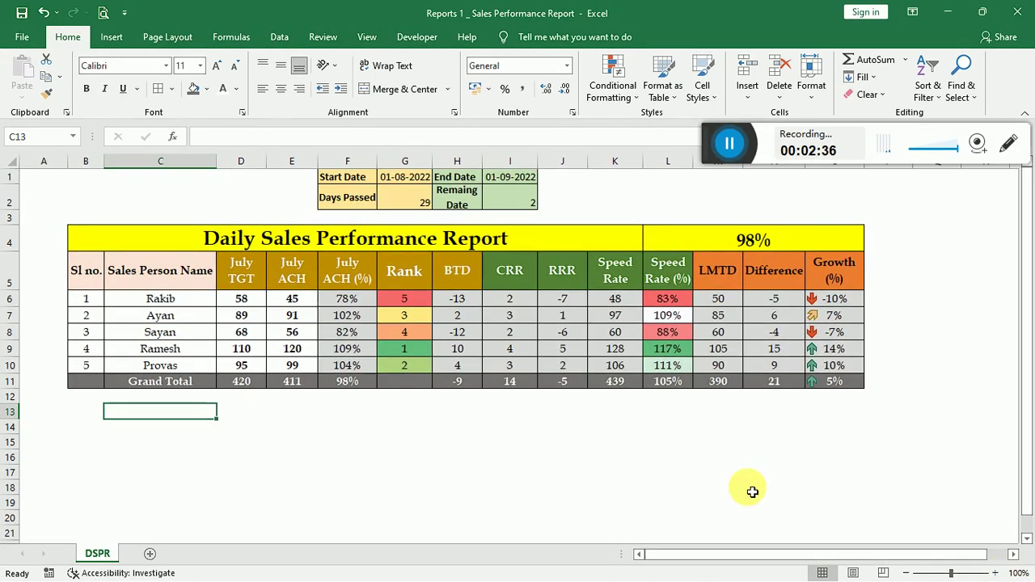
click(121, 458)
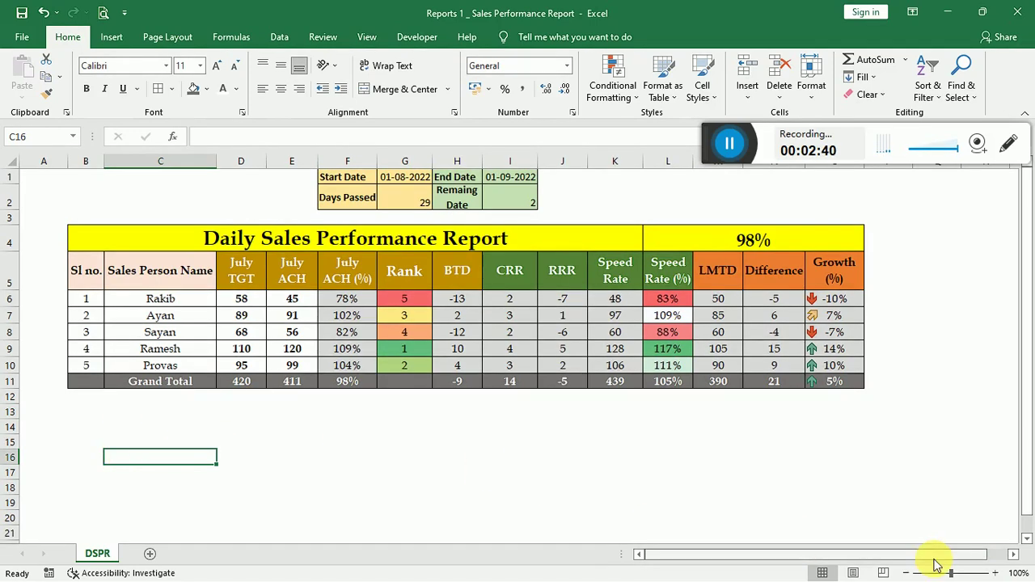
Set the sheet zoom to 90% and auto-fit the widths of columns G and I to their dates.
click(907, 573)
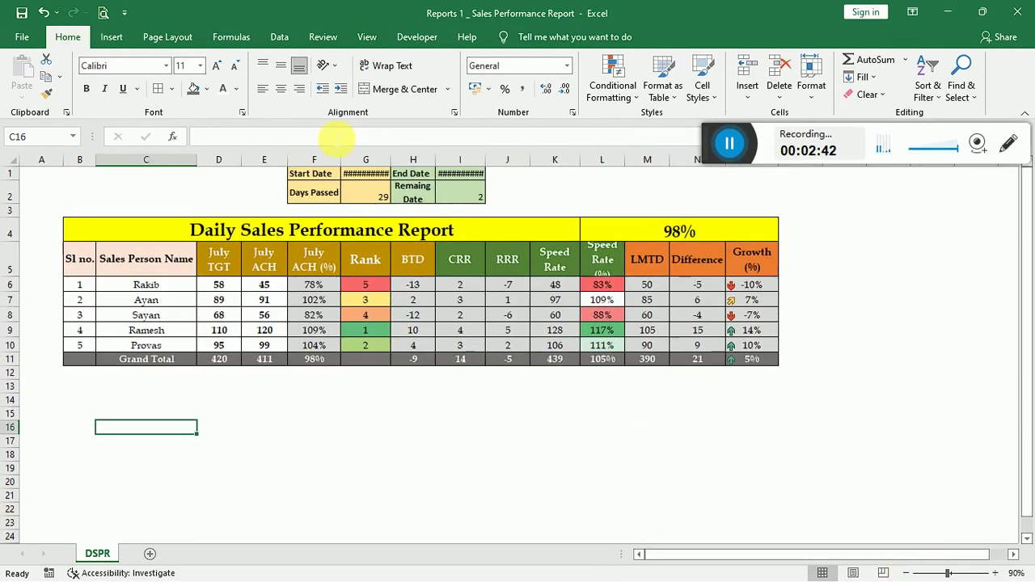
double_click(392, 160)
double_click(496, 165)
click(520, 187)
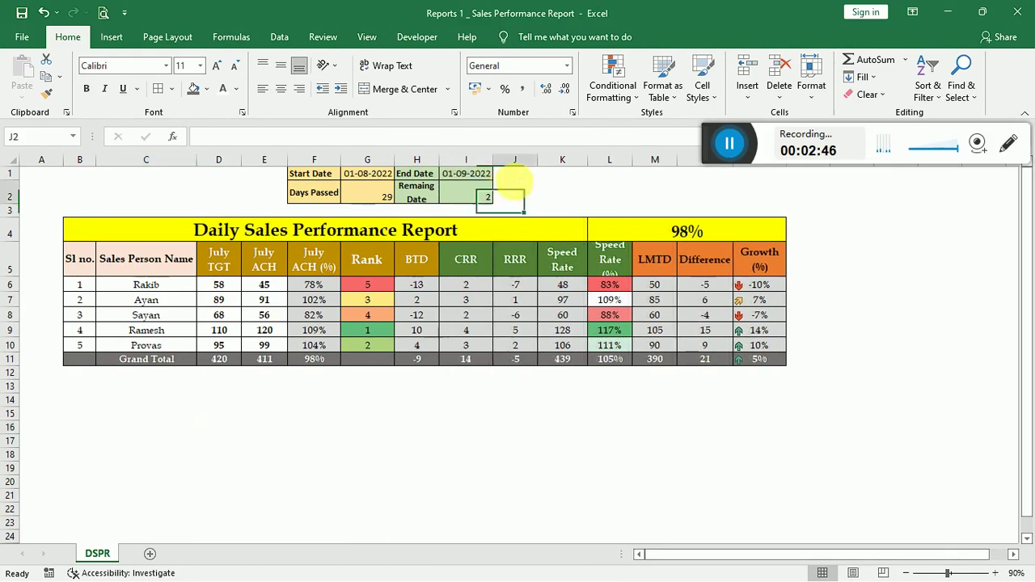
click(178, 392)
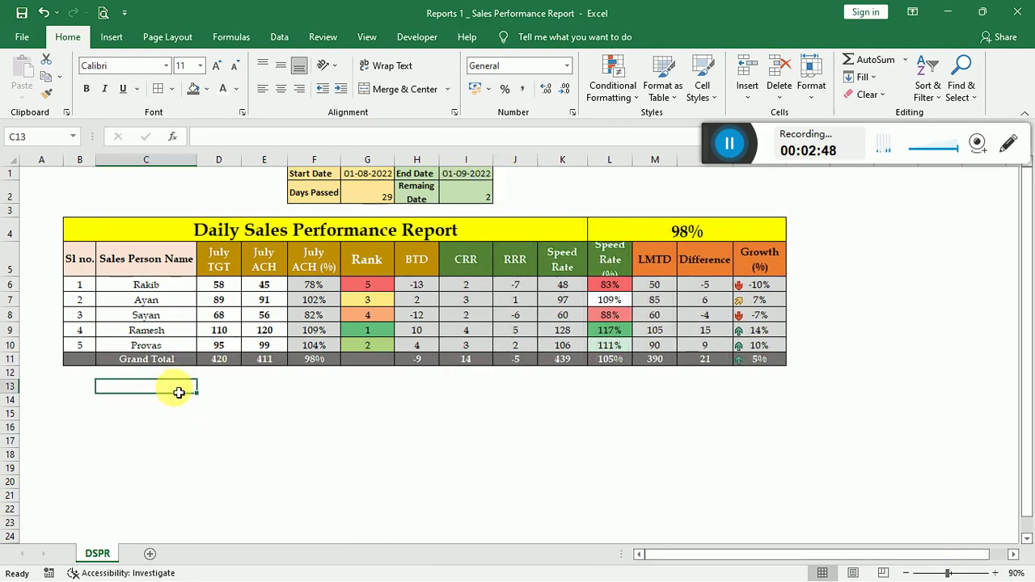
Examine the Start Date and End Date cells above the report table.
click(310, 179)
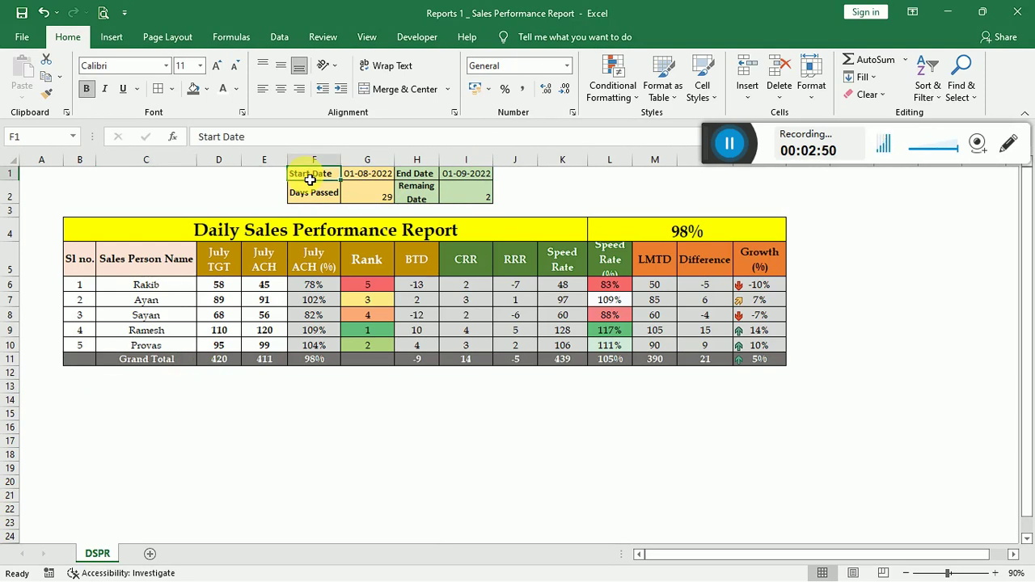
click(352, 345)
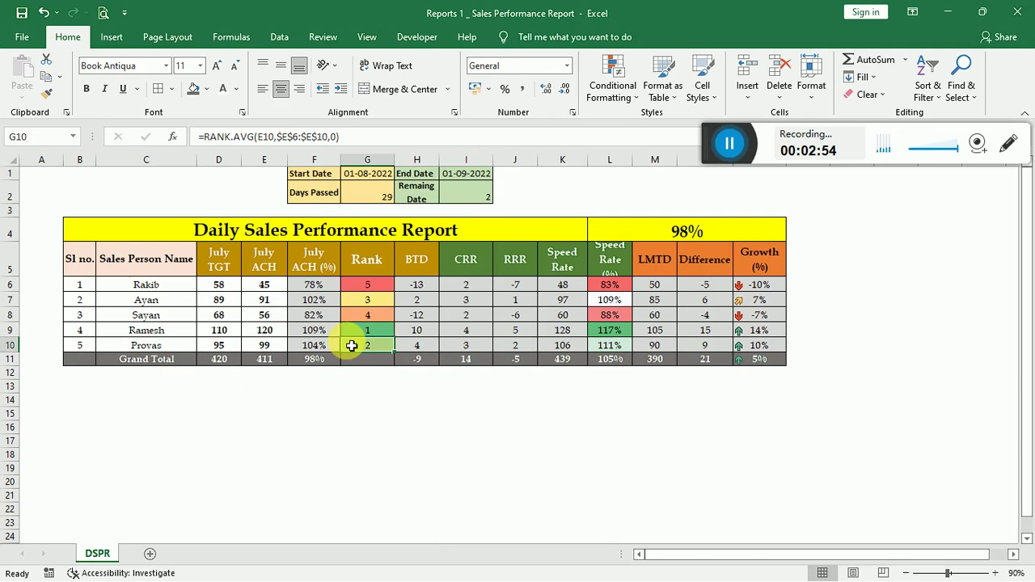
click(323, 174)
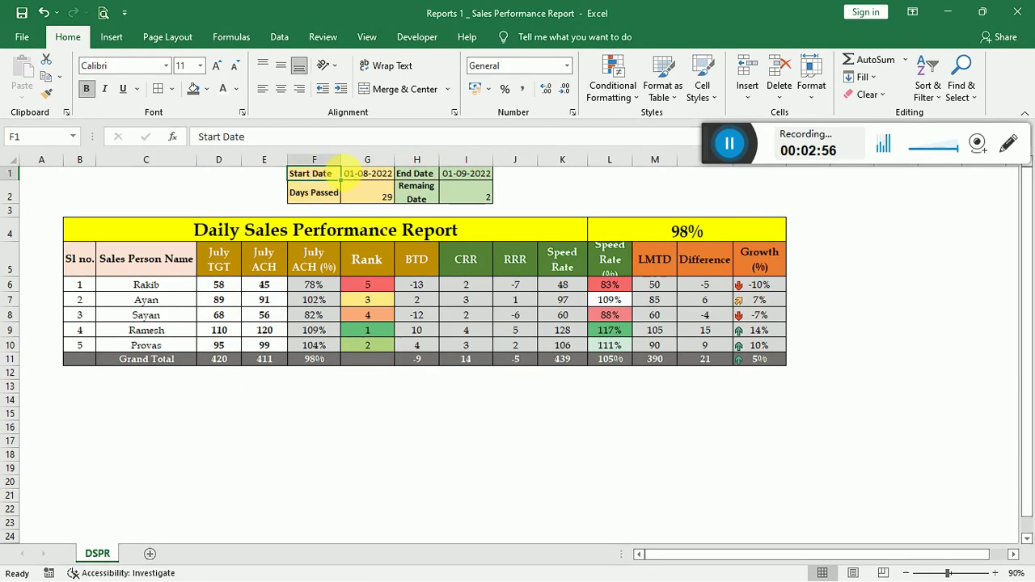
click(359, 175)
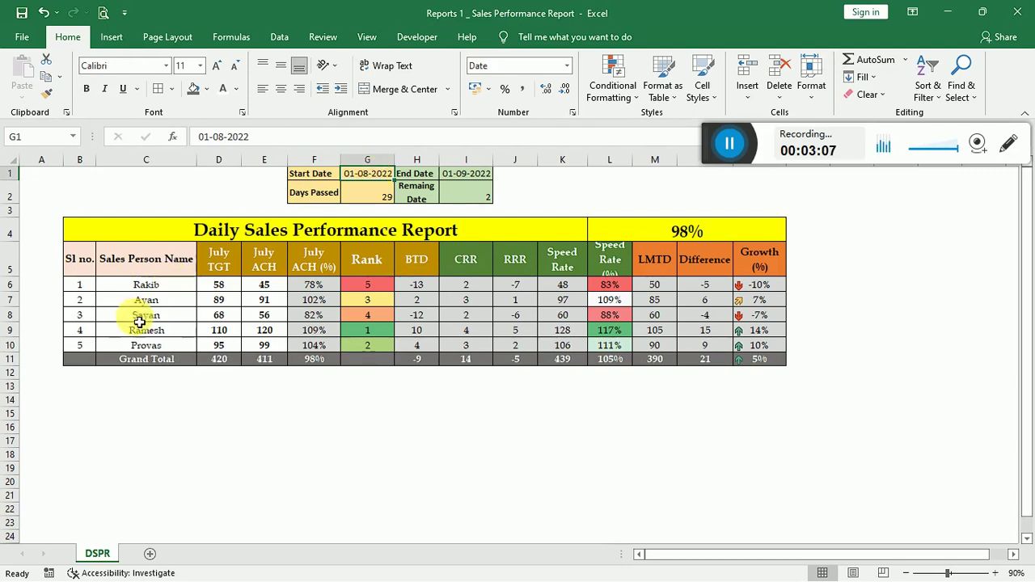
click(235, 300)
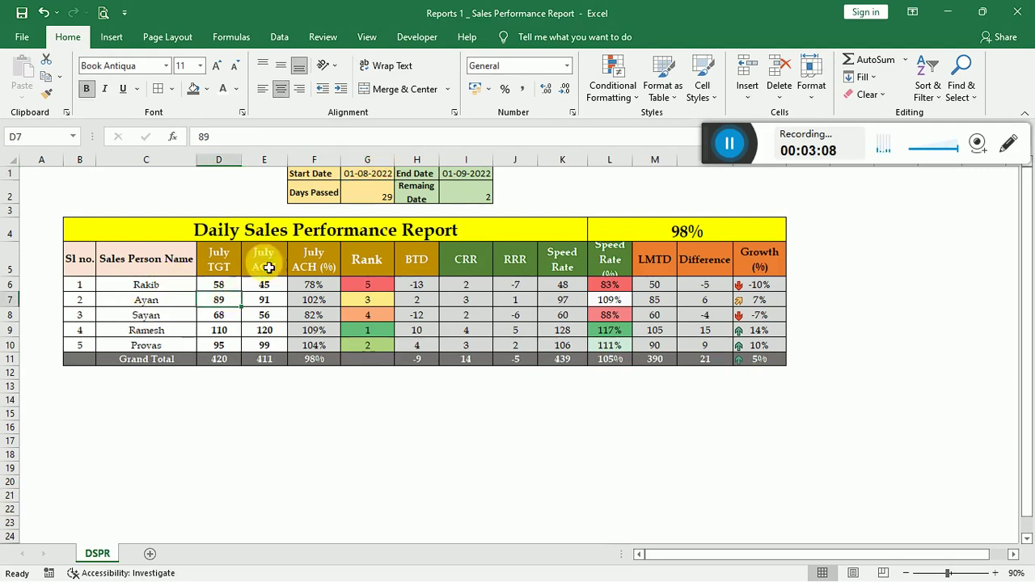
click(358, 175)
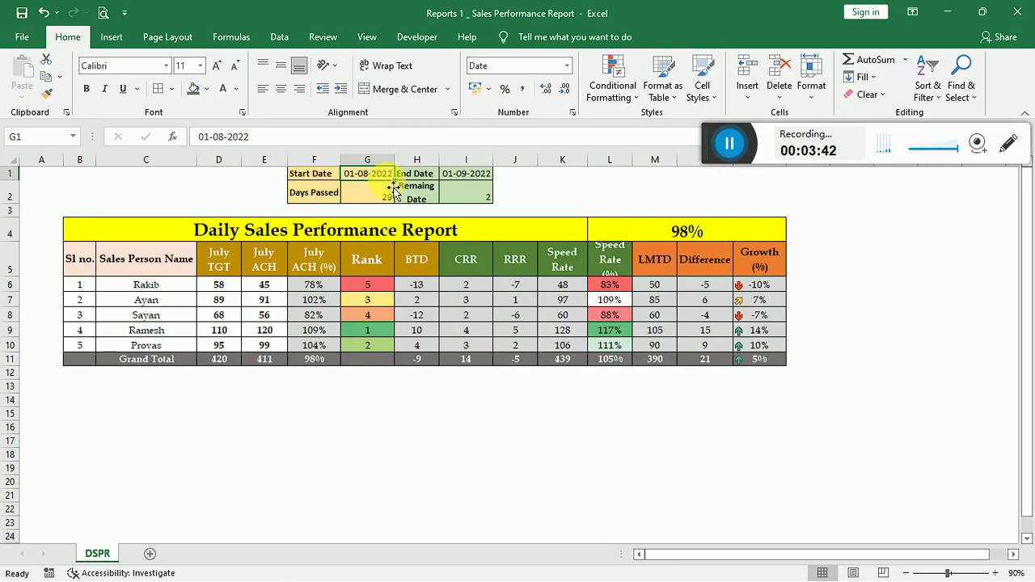
click(324, 177)
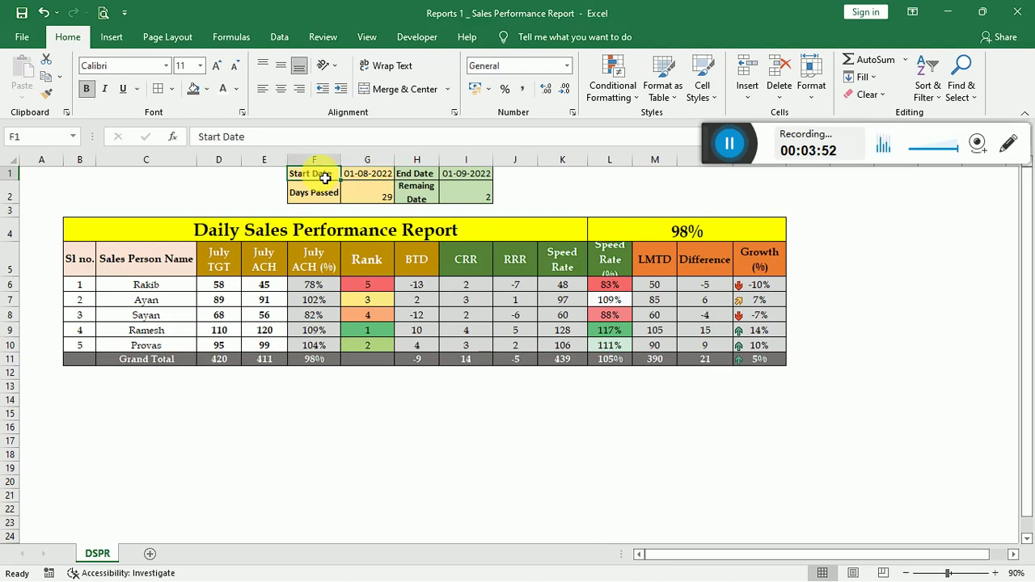
click(358, 180)
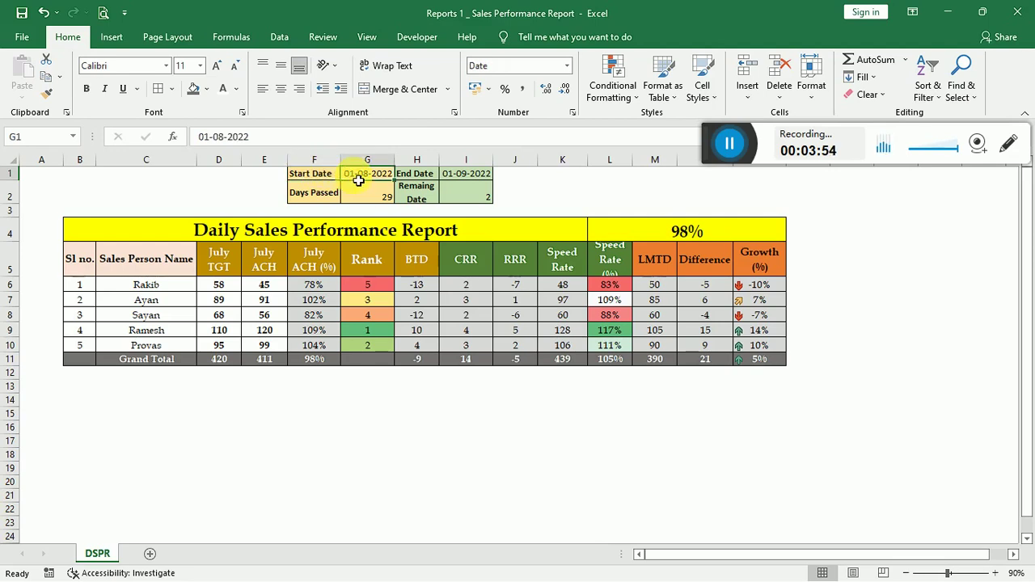
click(458, 181)
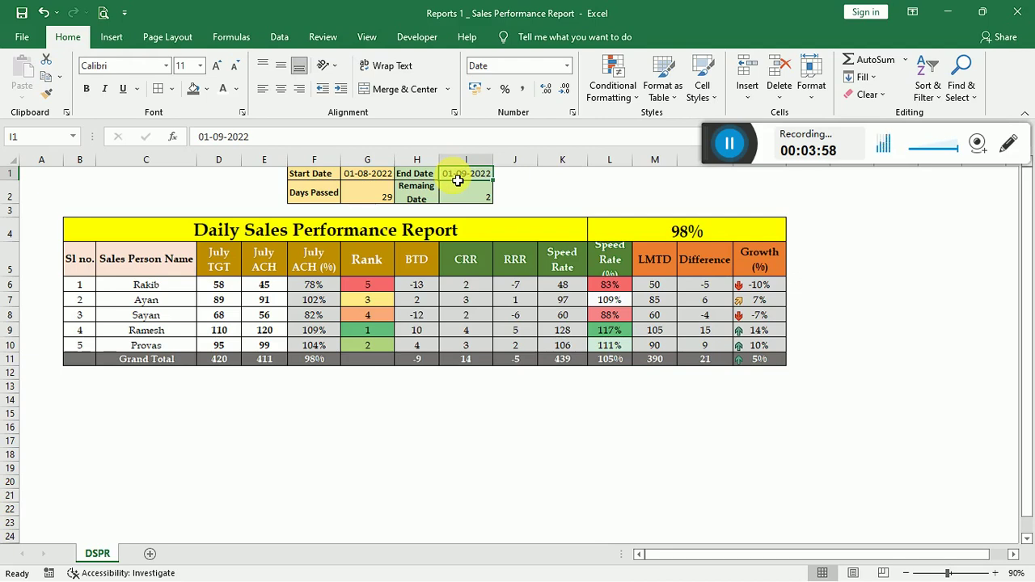
Inspect the formulas behind the Days Passed and Remaining Date cells, G2 and I2.
click(358, 195)
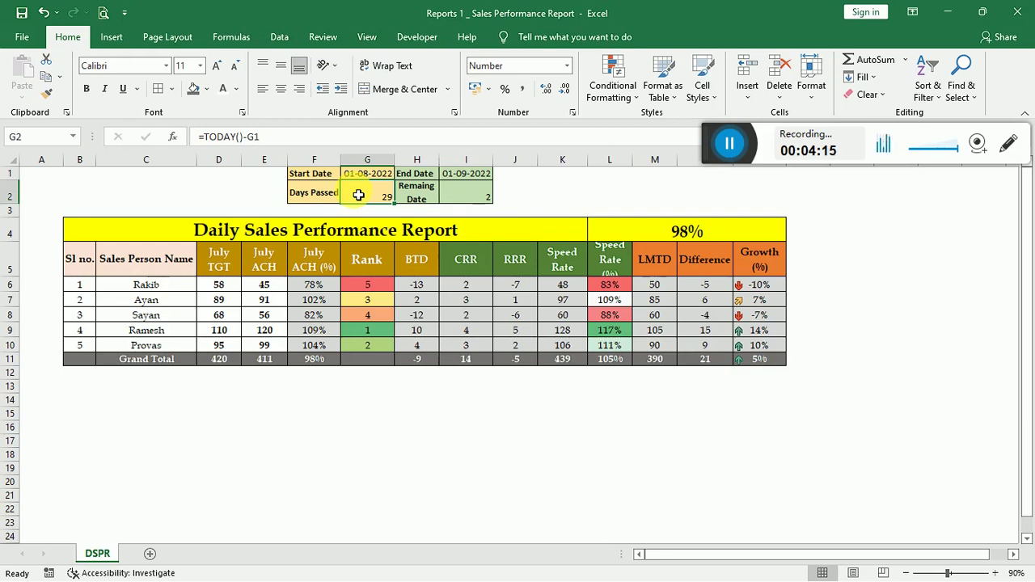
click(473, 211)
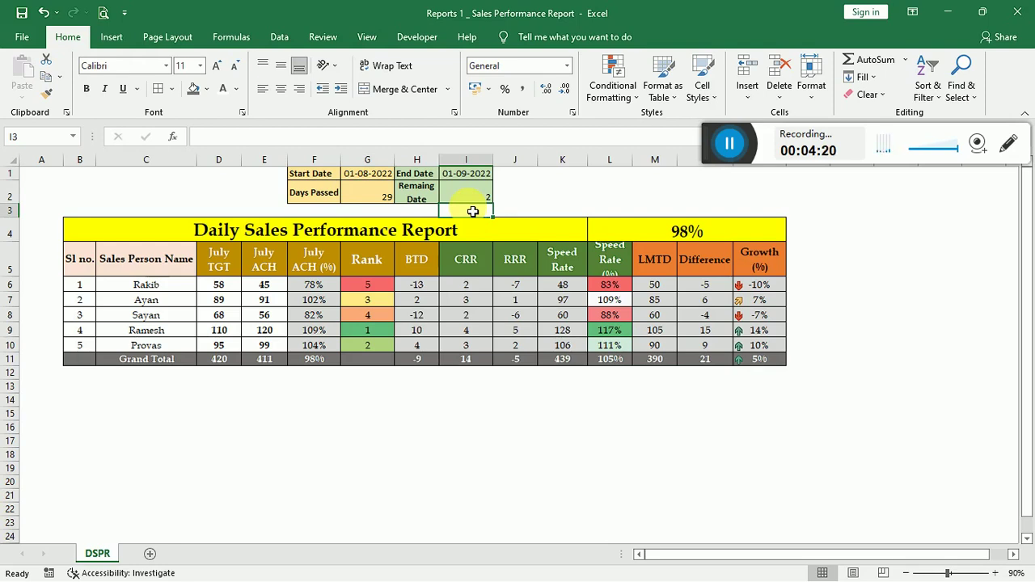
click(370, 198)
click(455, 196)
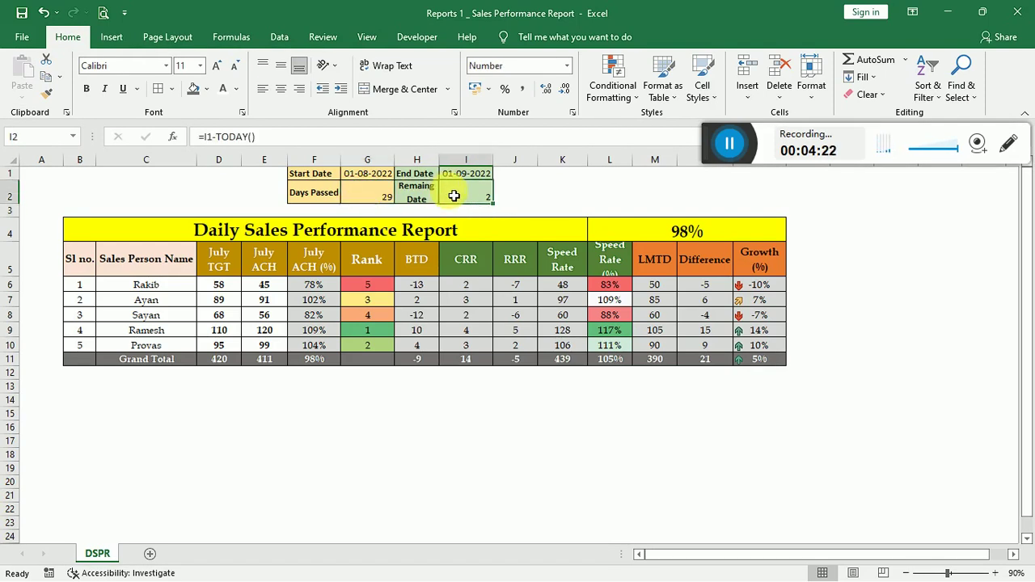
click(356, 199)
Examine the Sales Person Name and July TGT headers and the first salesperson's July target.
click(127, 260)
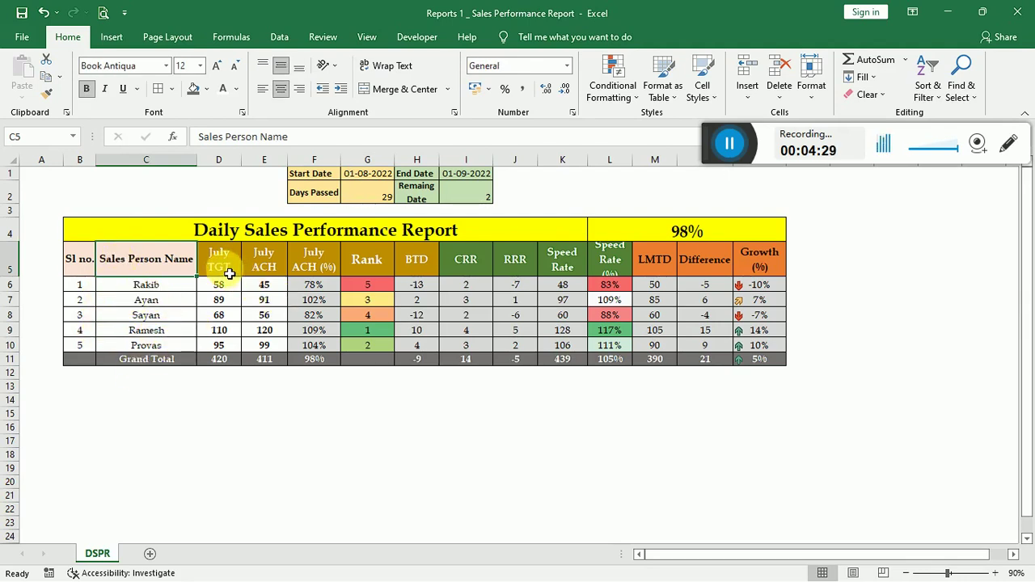
click(220, 285)
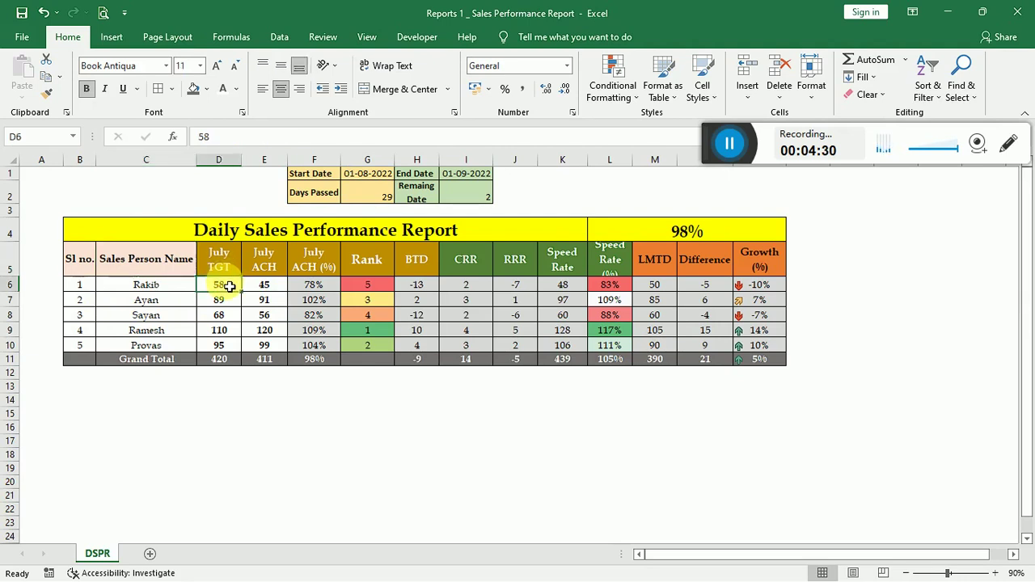
click(241, 263)
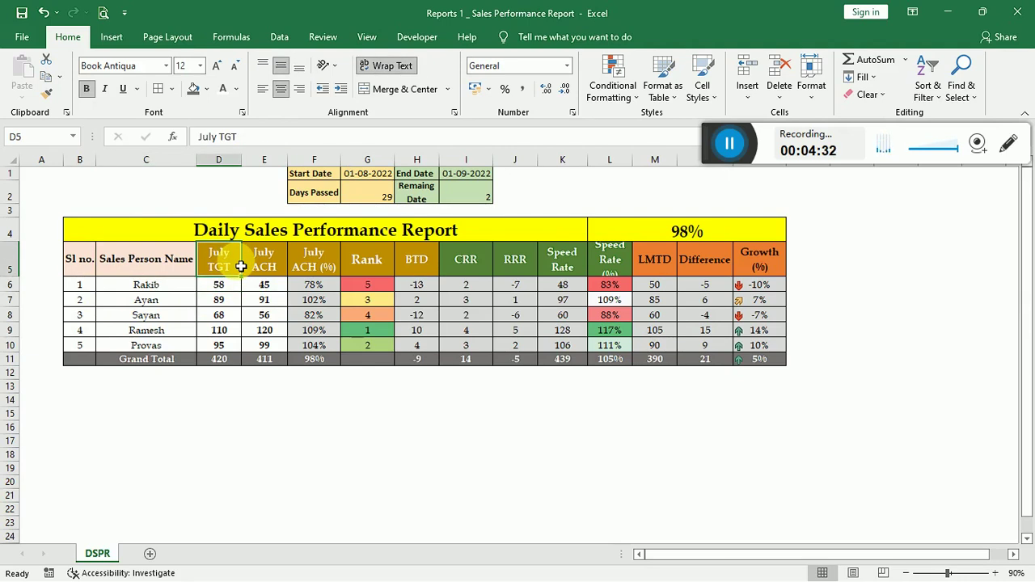
double_click(242, 267)
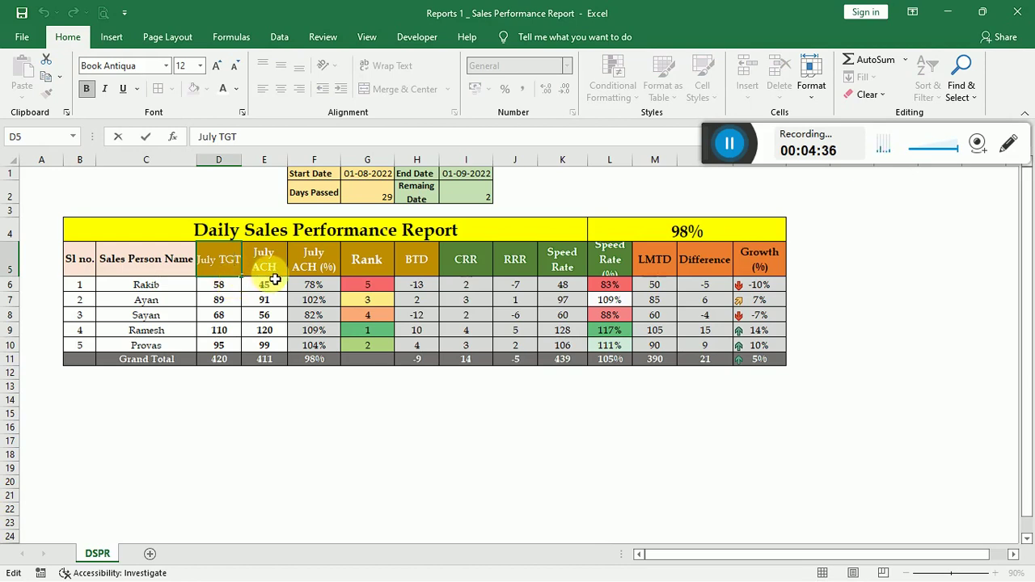
click(263, 142)
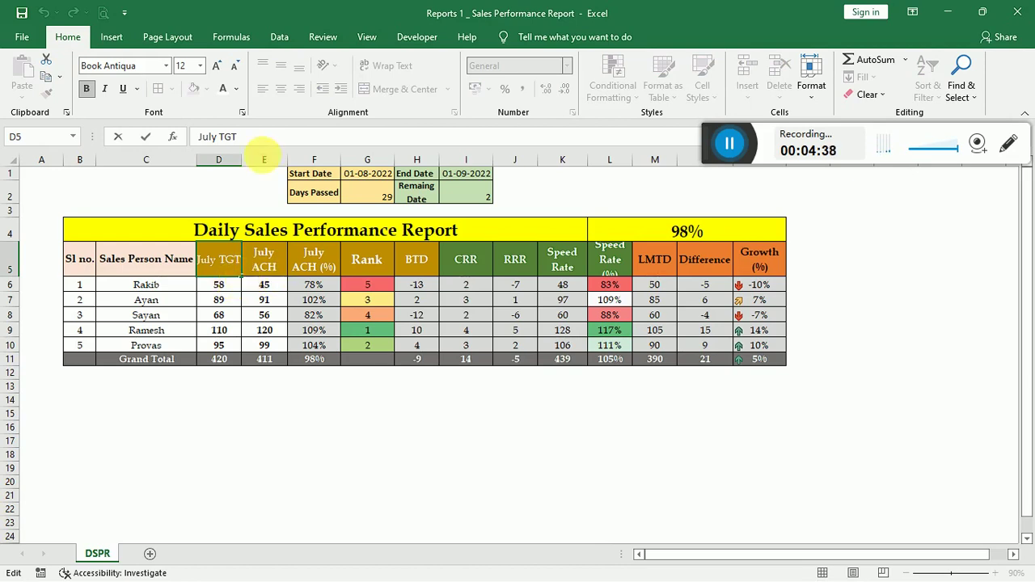
text(?)
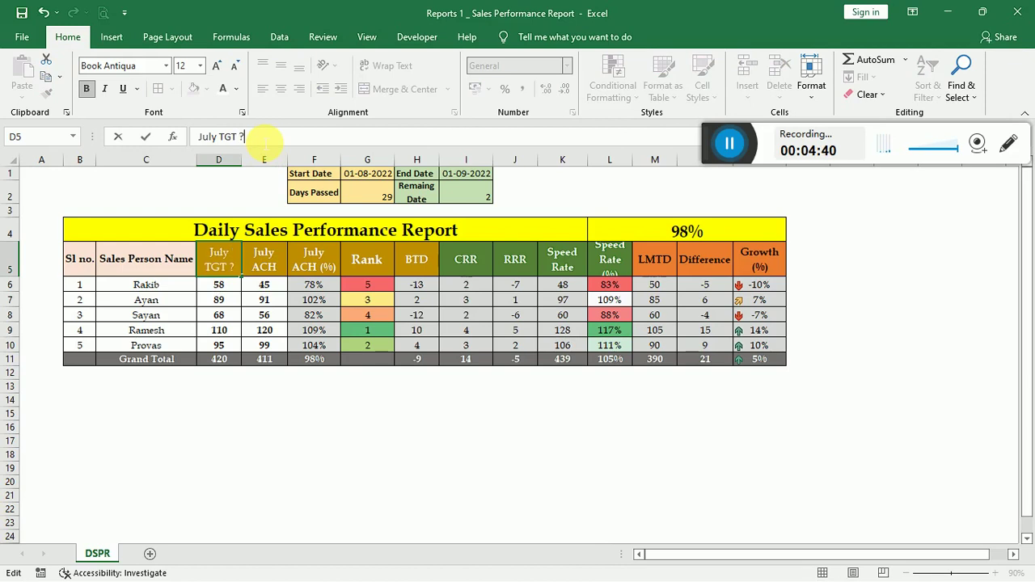
key(Escape)
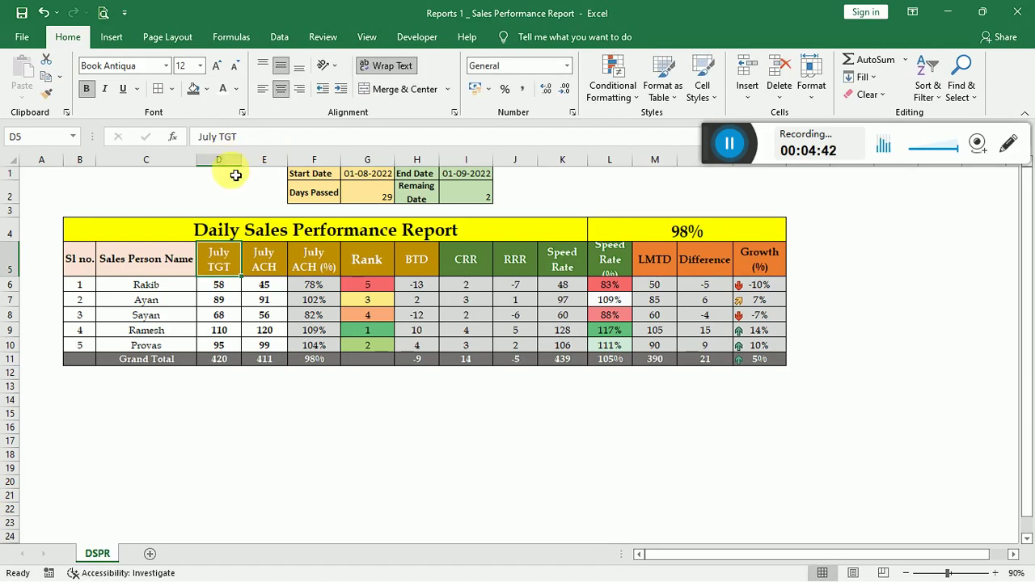
Enter Pcs in cell D2 above the table as a trial unit note and clear it again.
click(226, 201)
text(Pcs)
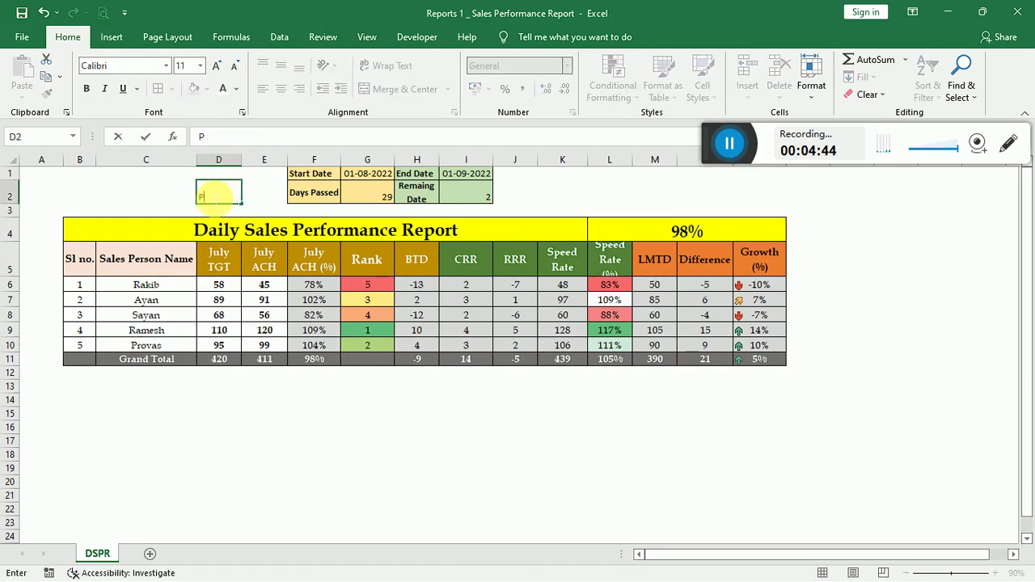
key(Return)
click(220, 261)
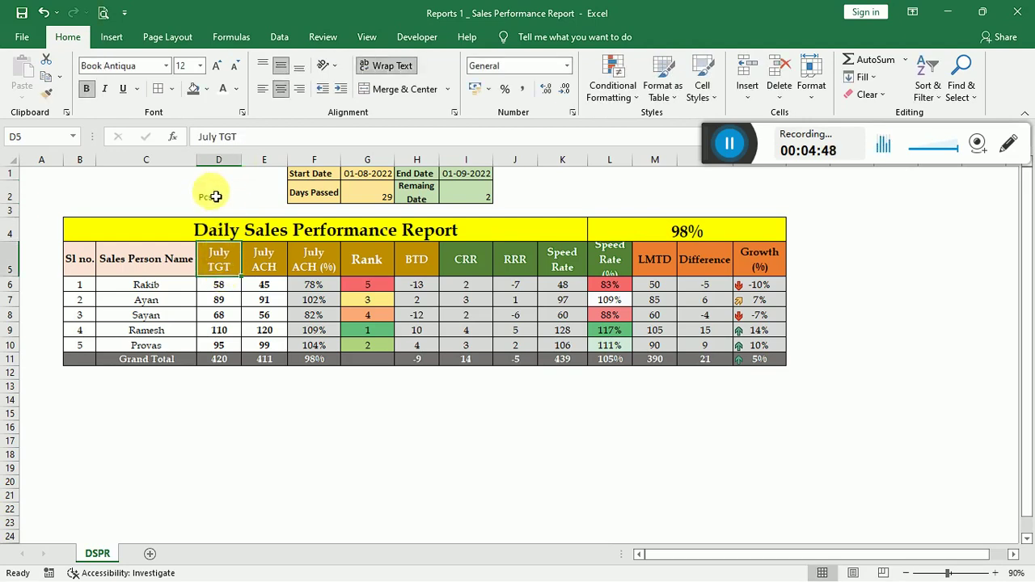
click(212, 194)
Change the header in D5 to July TGT (Pcs) and make row 5 taller so the wrapped header fits.
click(219, 259)
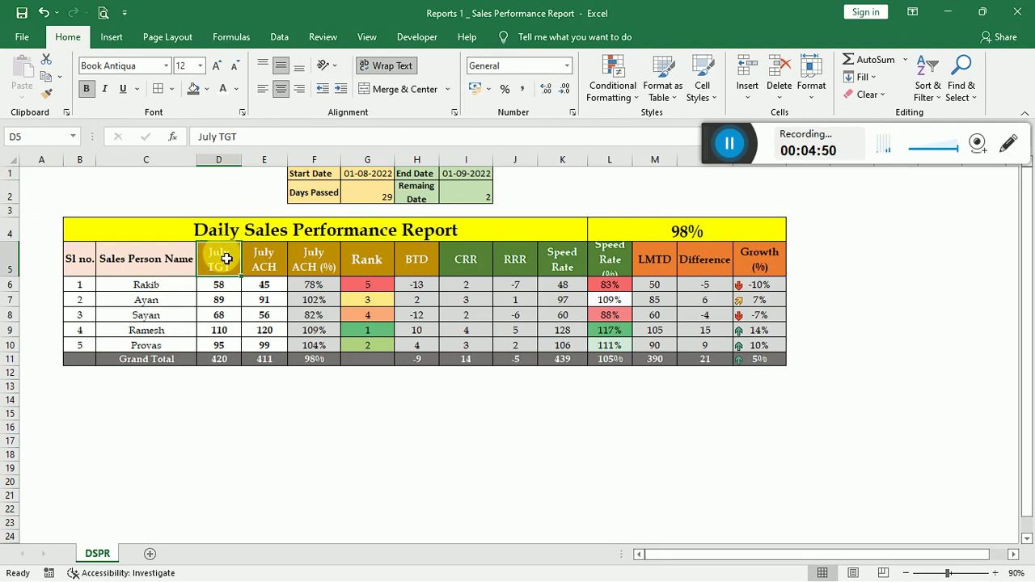
click(279, 144)
text(Pcs)
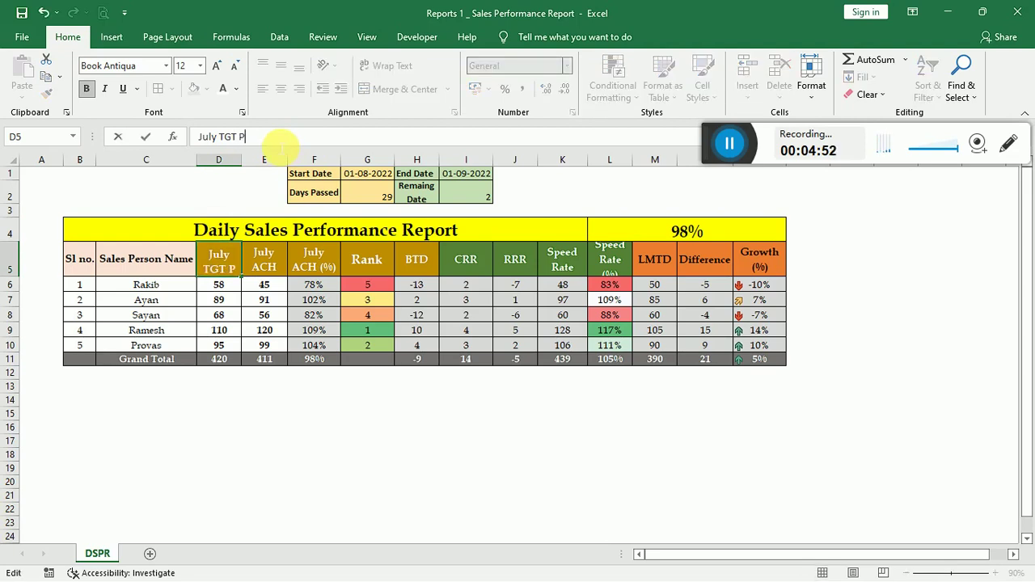
key(BackSpace)
key(BackSpace)
key(BackSpace)
text((Pcs))
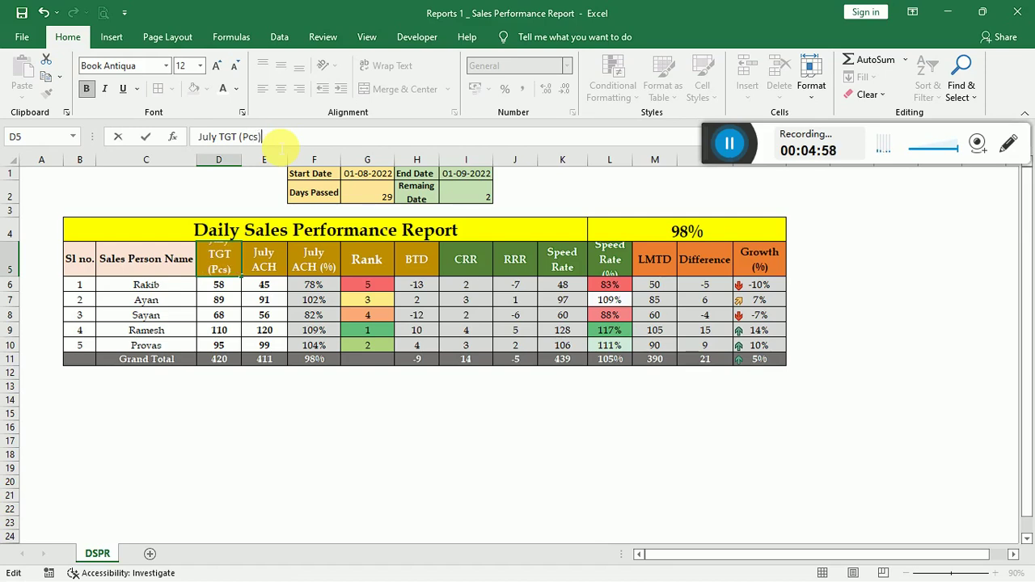
click(235, 257)
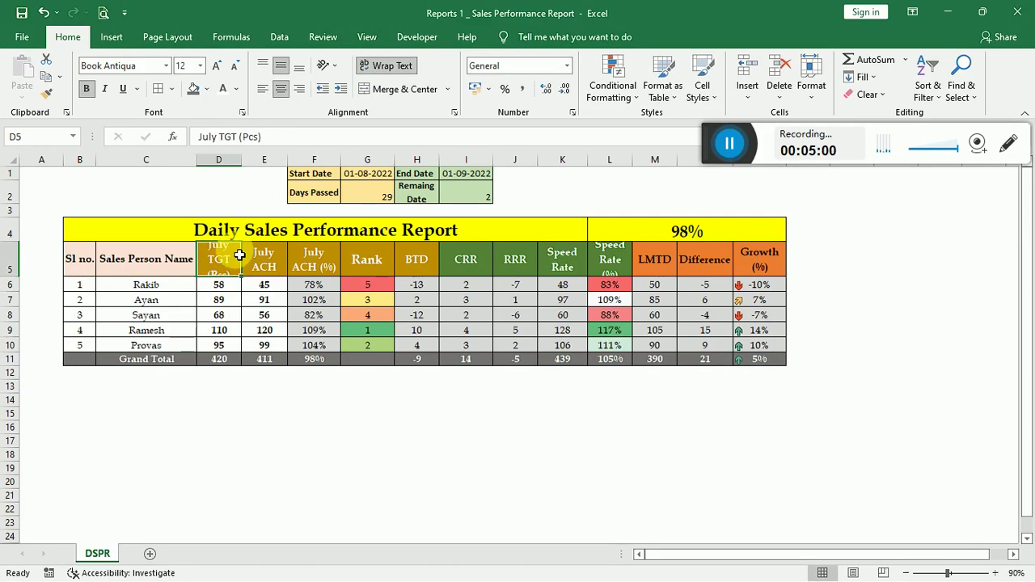
drag(16, 276, 18, 294)
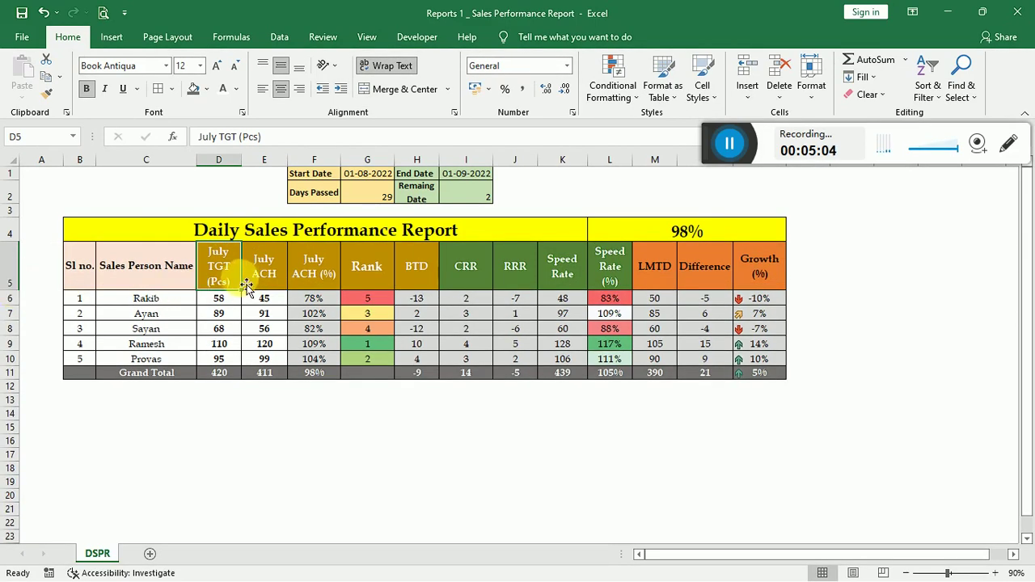
Copy the (Pcs) unit from the July TGT header and append it to the July ACH header in E5.
drag(260, 137, 237, 137)
key(ctrl+c)
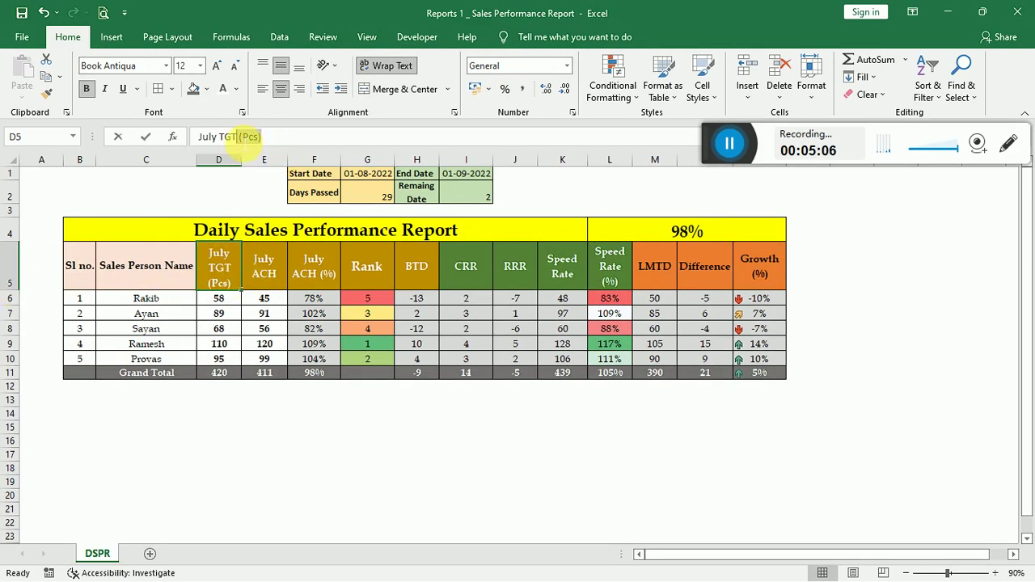
click(264, 277)
double_click(267, 279)
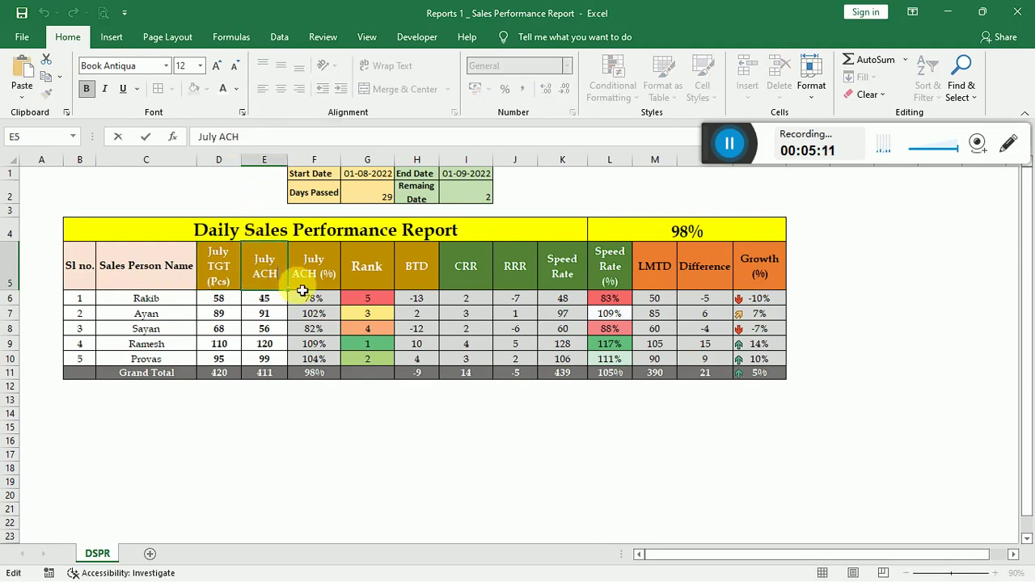
key(ctrl+v)
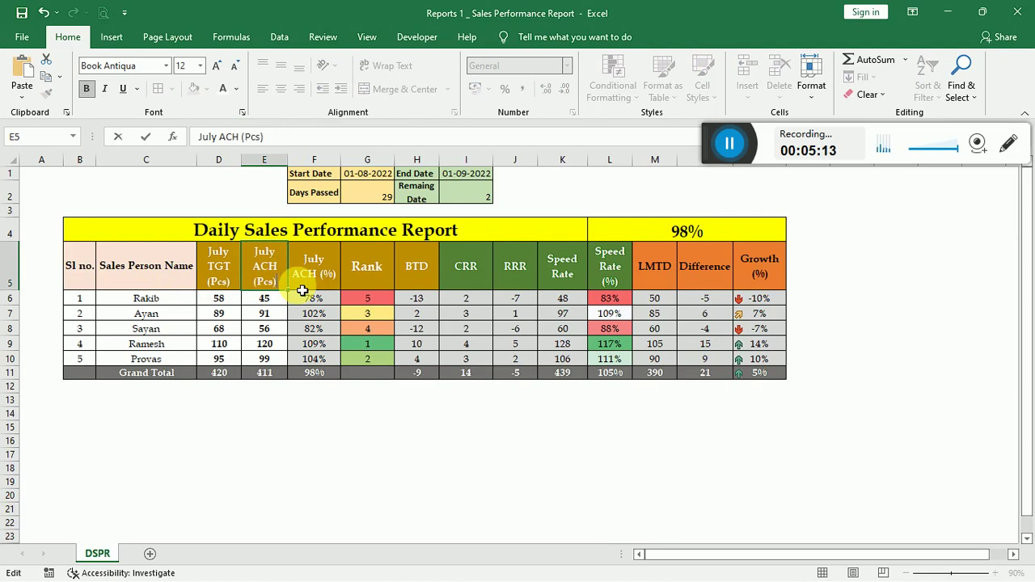
key(Return)
click(282, 286)
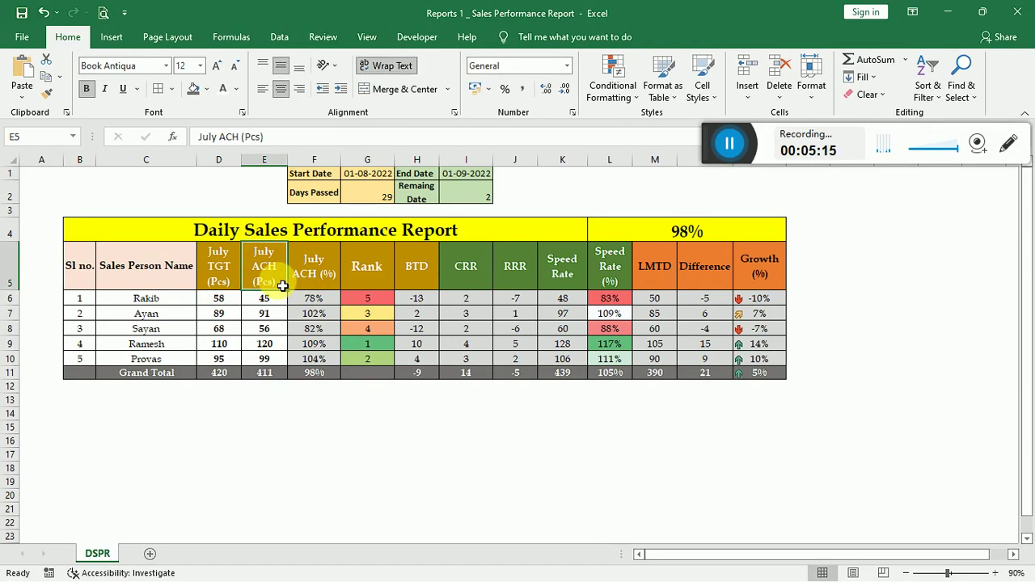
Examine the July targets in D6:D10 and the first July achievement in E6, relating it to the Days Passed cell.
click(217, 285)
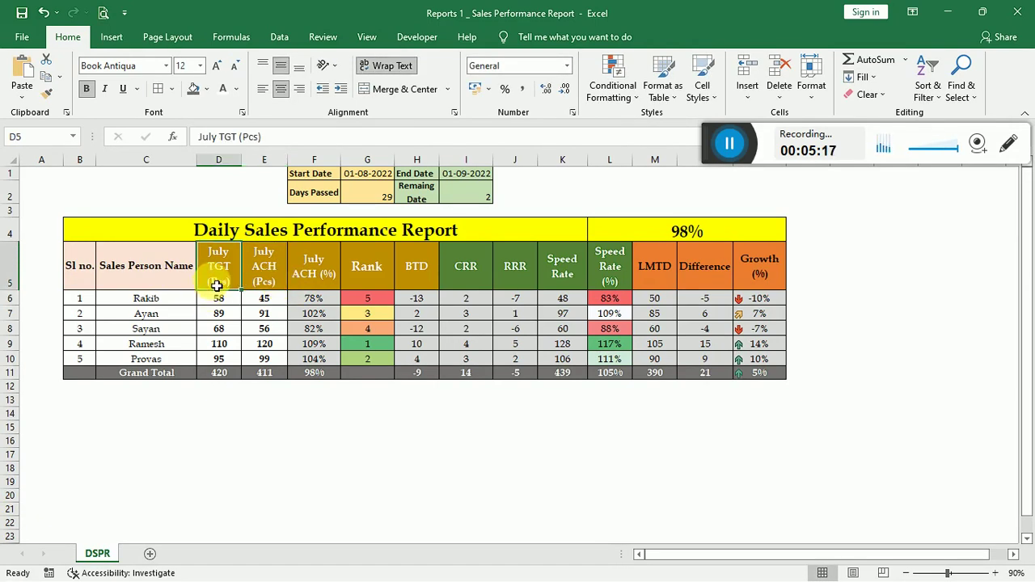
click(217, 298)
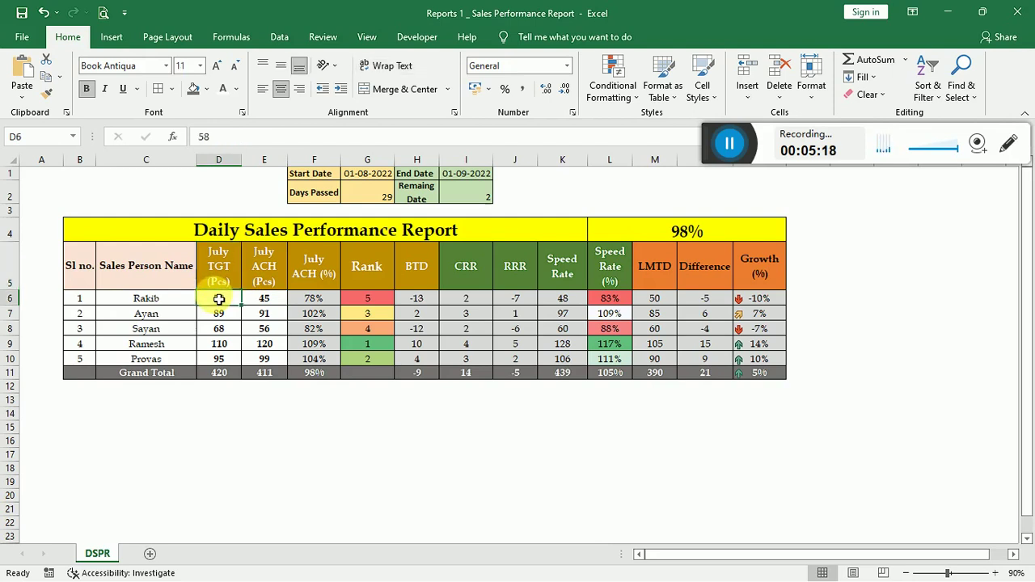
click(224, 359)
drag(222, 302, 232, 358)
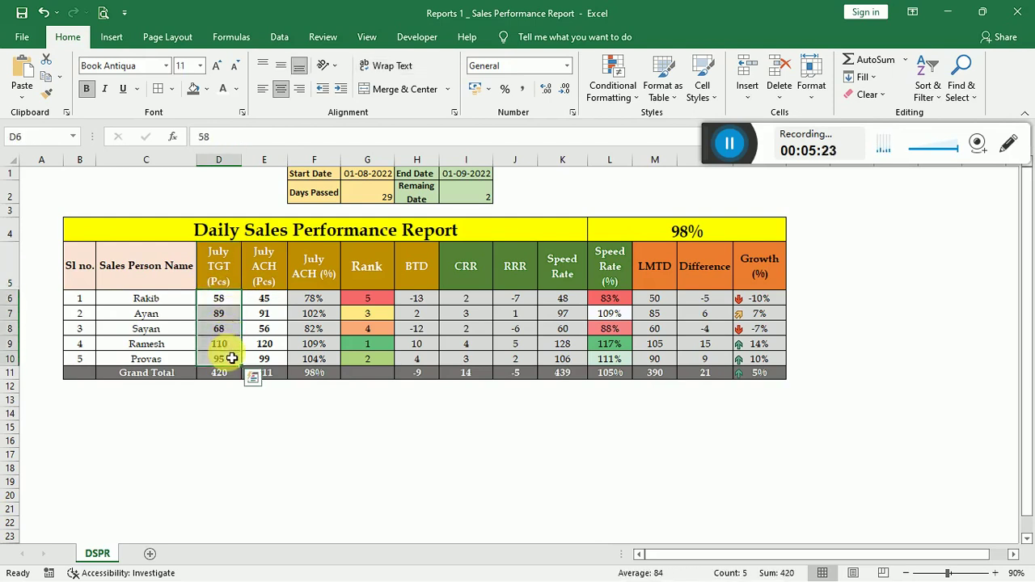
click(275, 277)
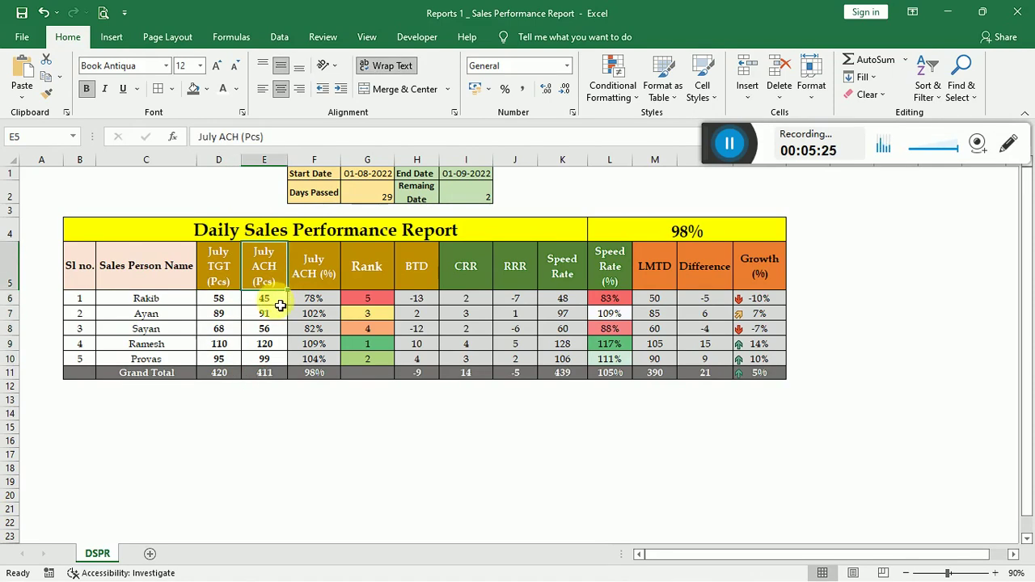
click(280, 305)
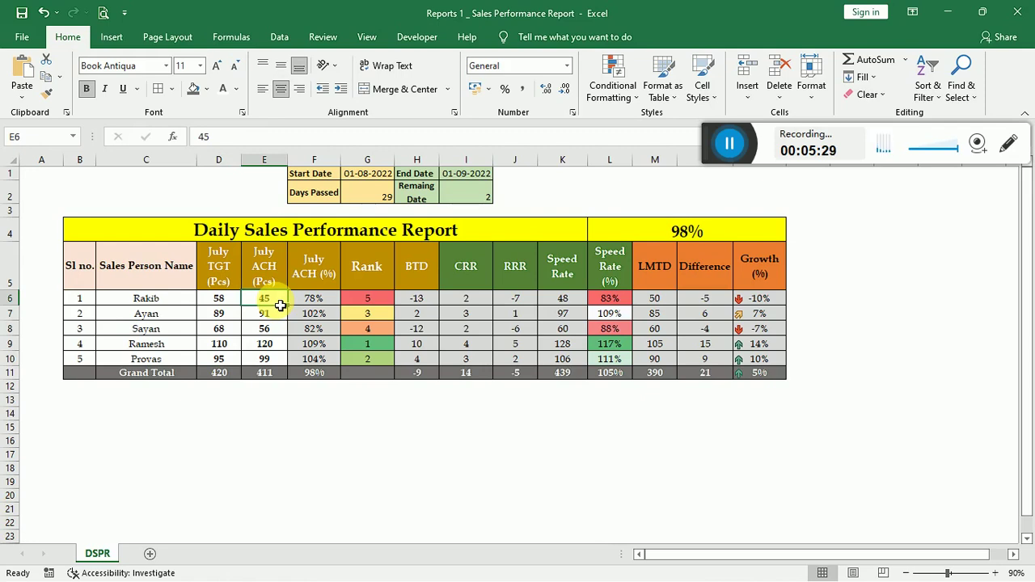
click(369, 203)
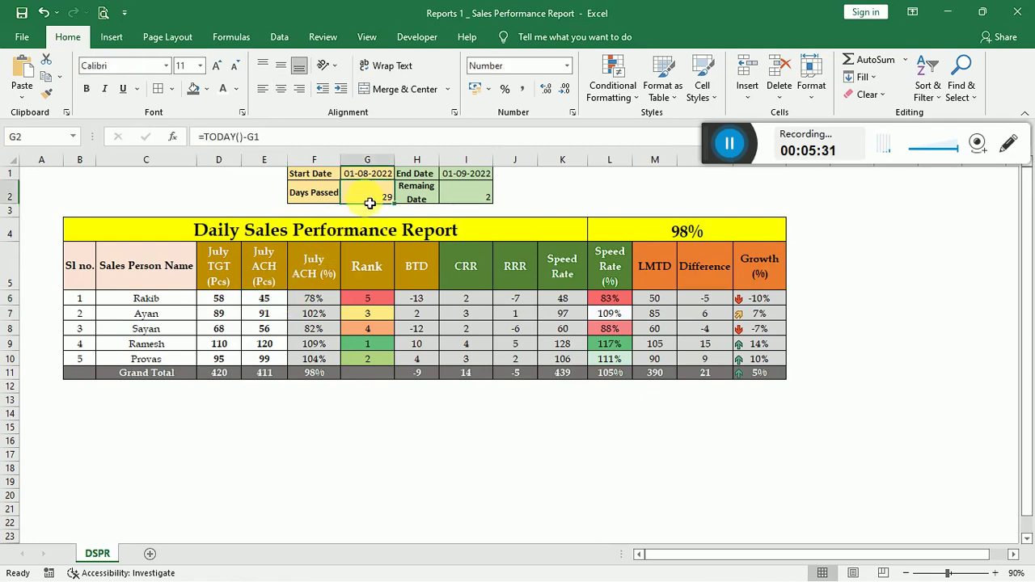
click(280, 303)
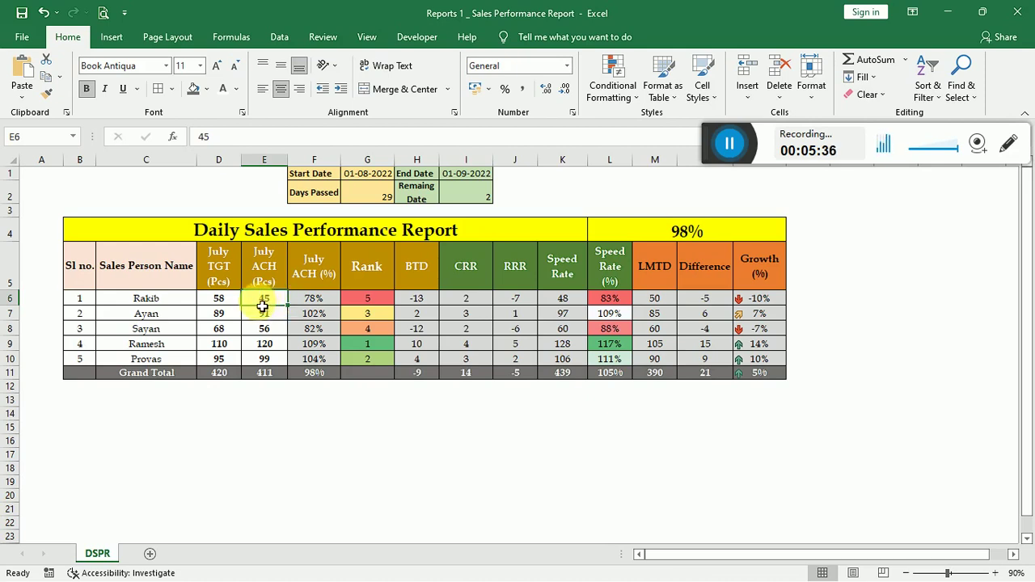
Inspect the Days Passed formula in G2 and its reference to the Start Date cell.
click(360, 194)
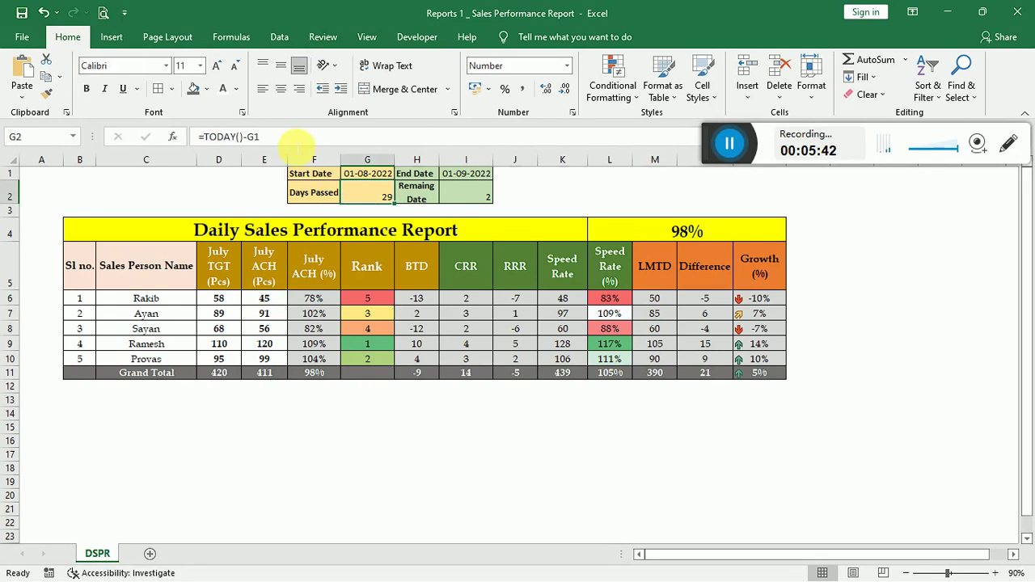
double_click(377, 192)
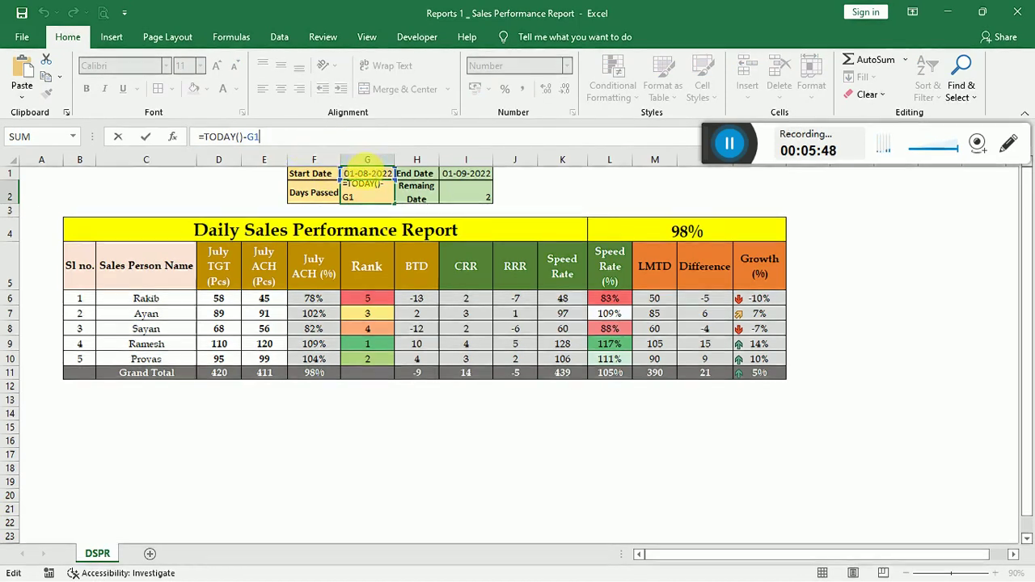
key(Return)
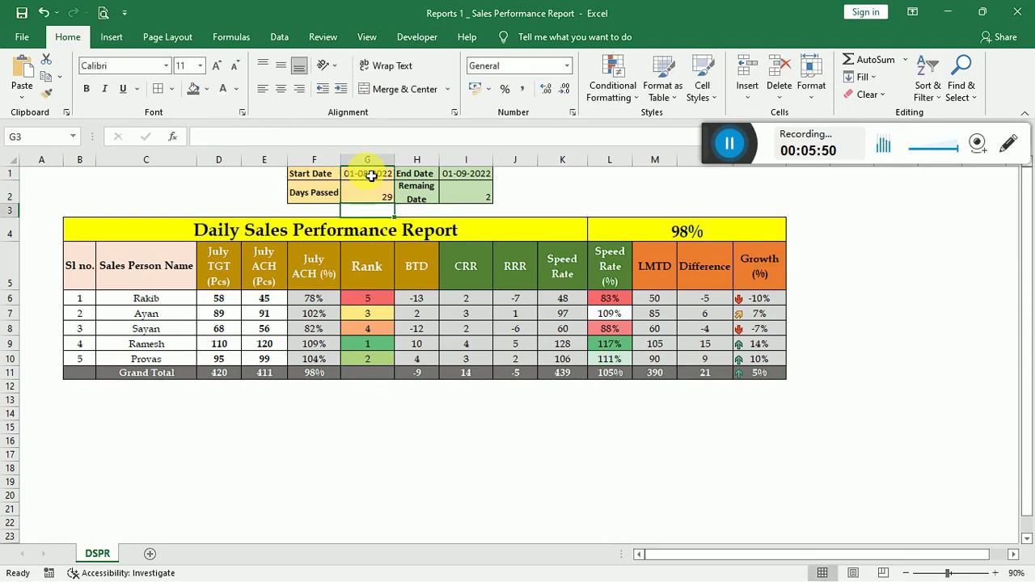
key(Up)
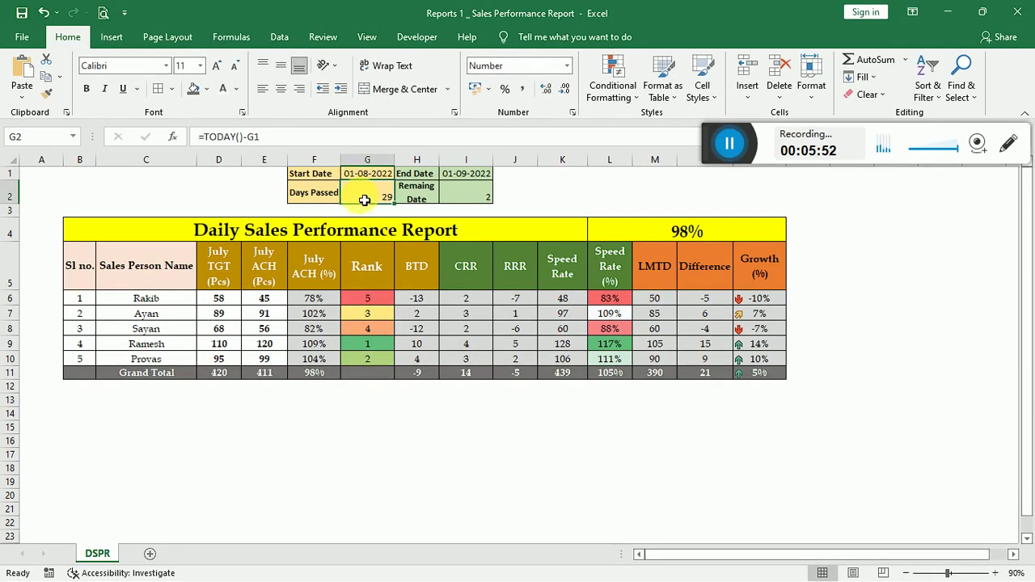
Inspect the Remaining Date formula in I2 and its reference to the End Date cell.
click(474, 197)
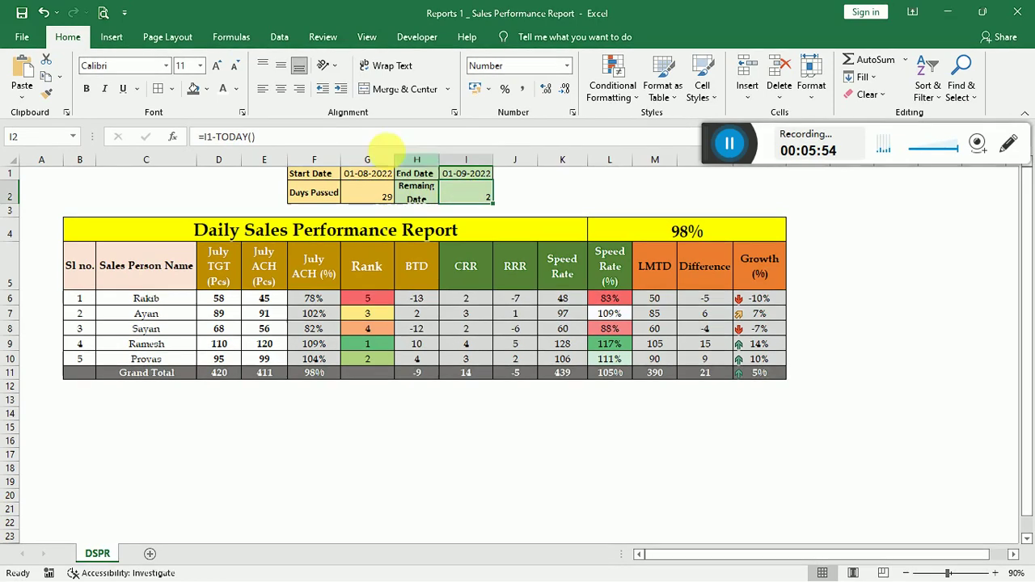
key(F2)
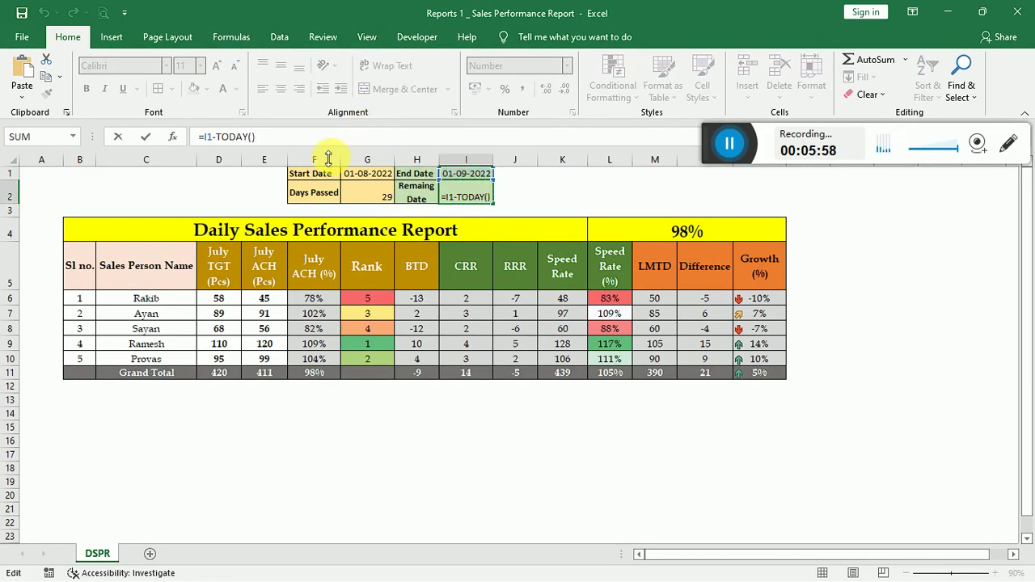
key(Return)
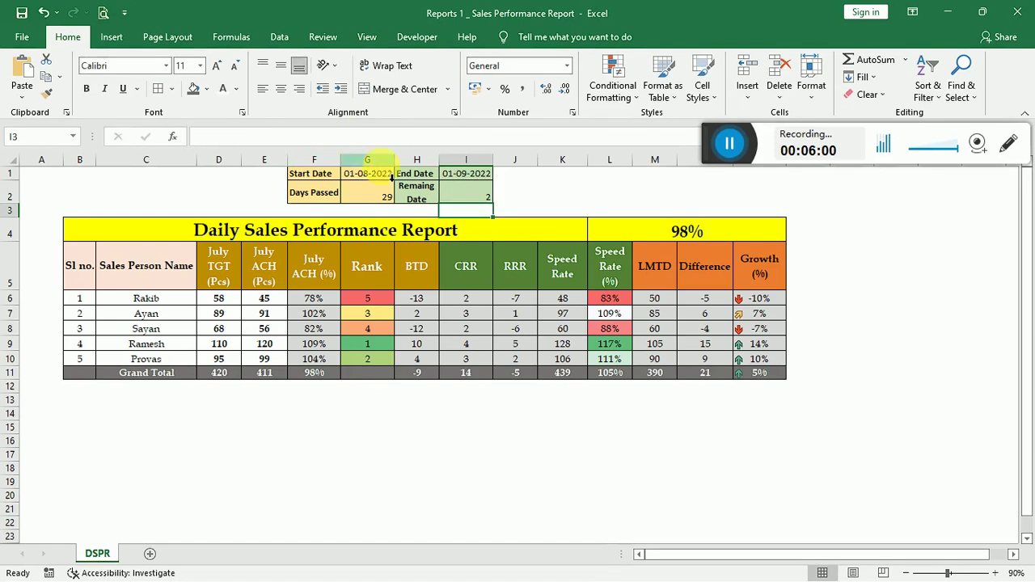
click(481, 204)
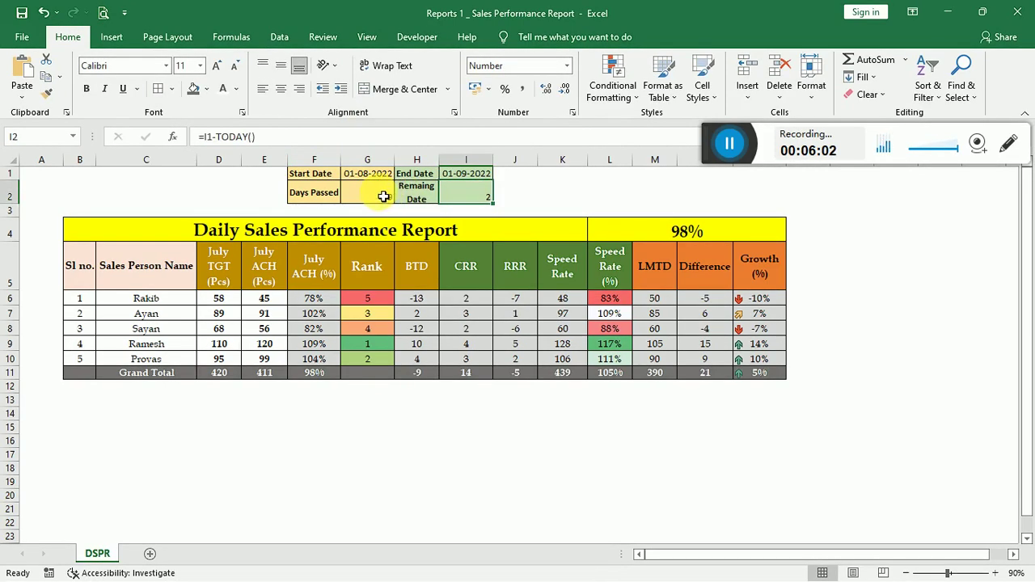
Format the Days Passed cell G2 as Short Date.
key(Left)
key(Left)
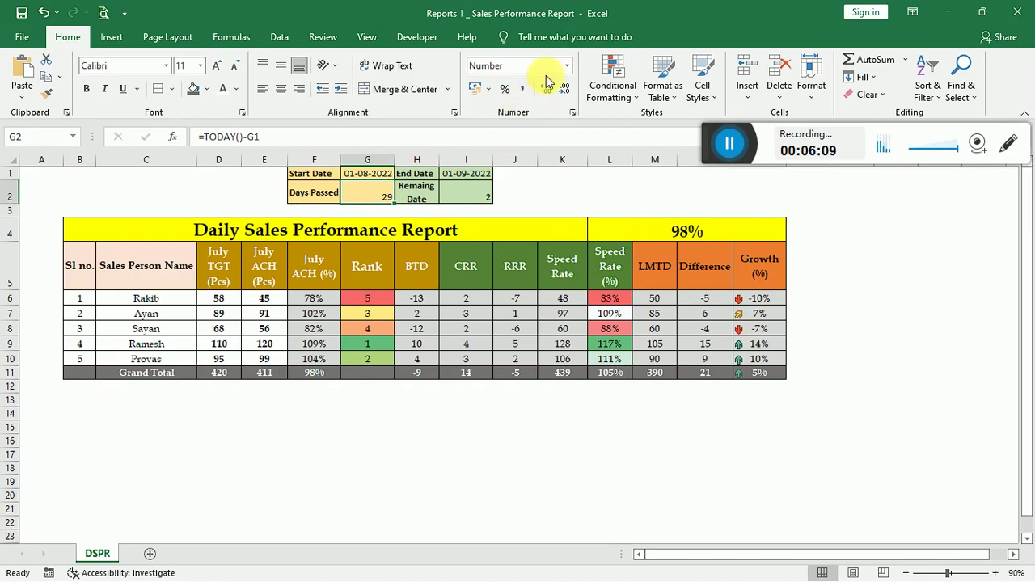
click(567, 68)
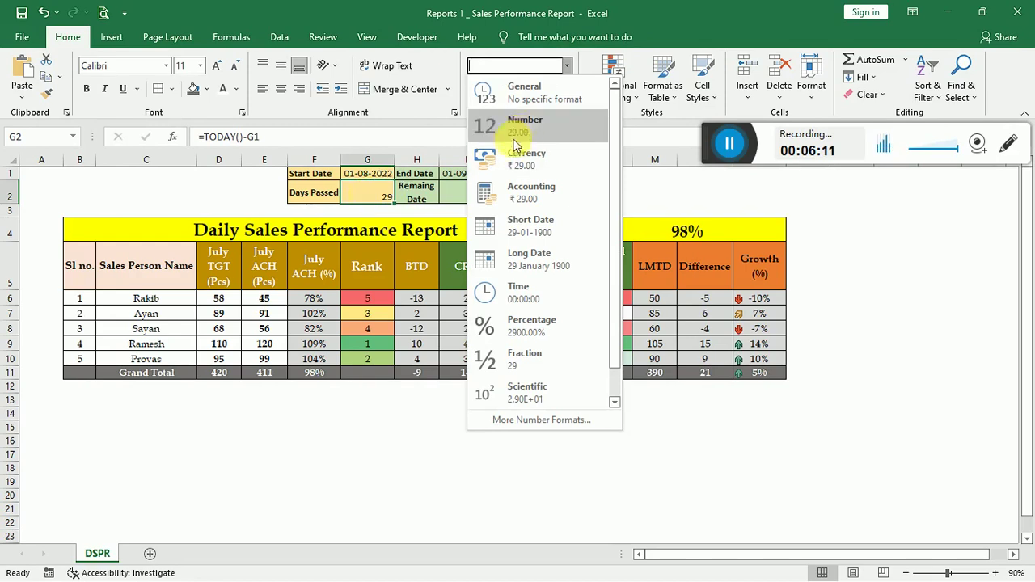
click(525, 230)
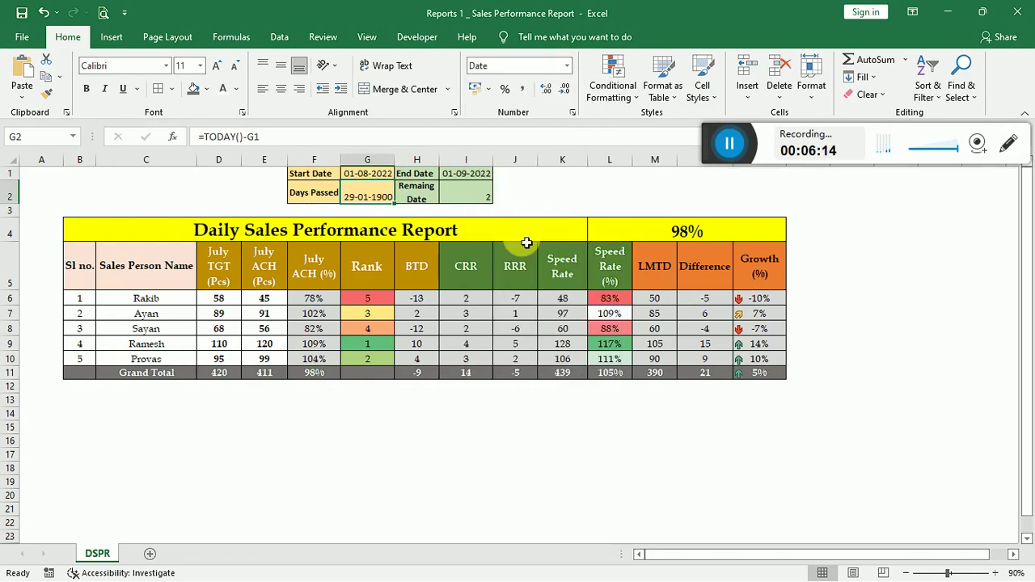
Set the Days Passed cell G2 to the Number format with no decimal places.
click(567, 65)
click(543, 125)
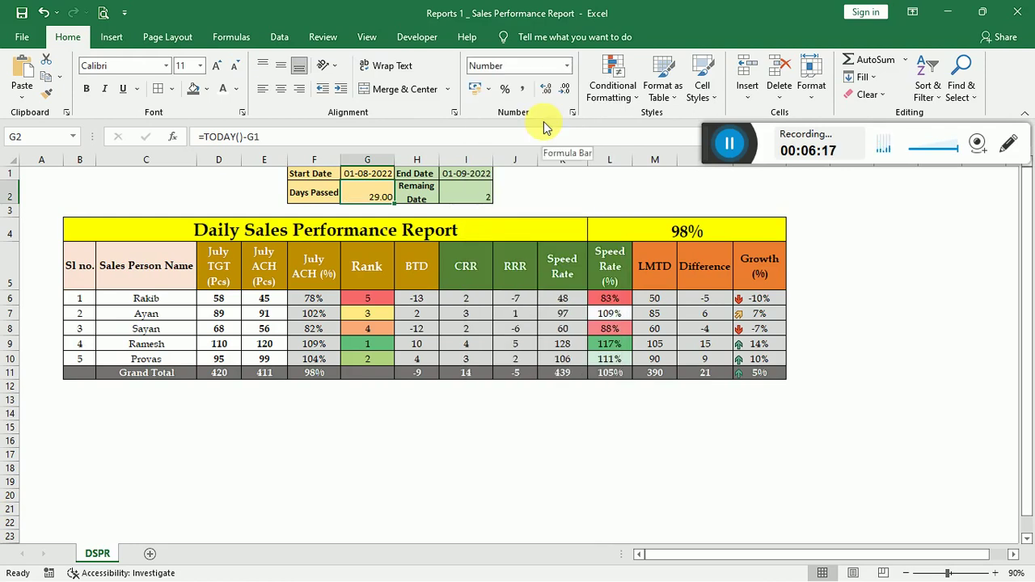
click(564, 90)
click(563, 91)
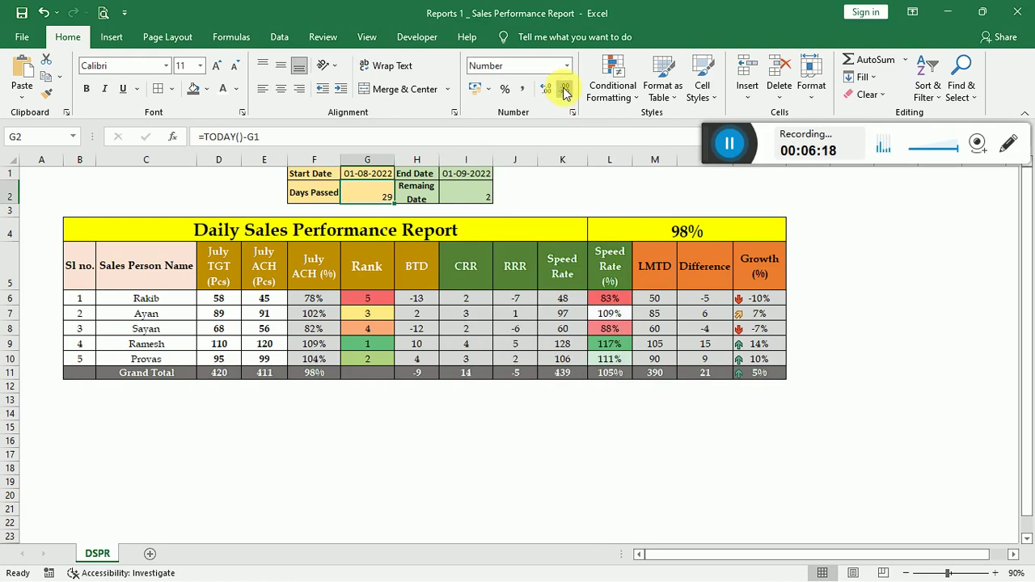
click(518, 215)
double_click(492, 202)
key(Escape)
click(569, 191)
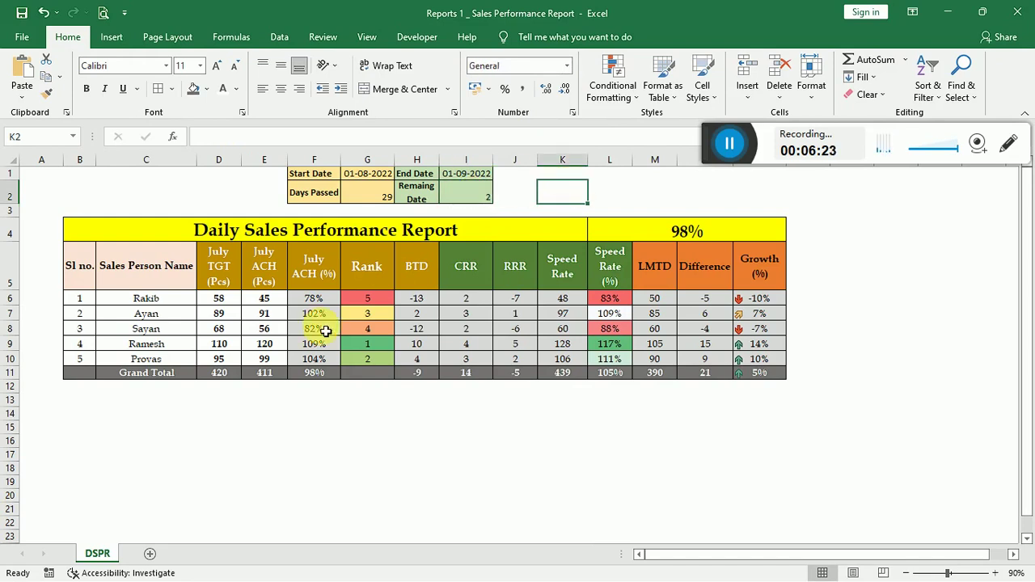
Examine the July ACH values in column E for the individual salespeople, from E6 down to E10.
click(270, 302)
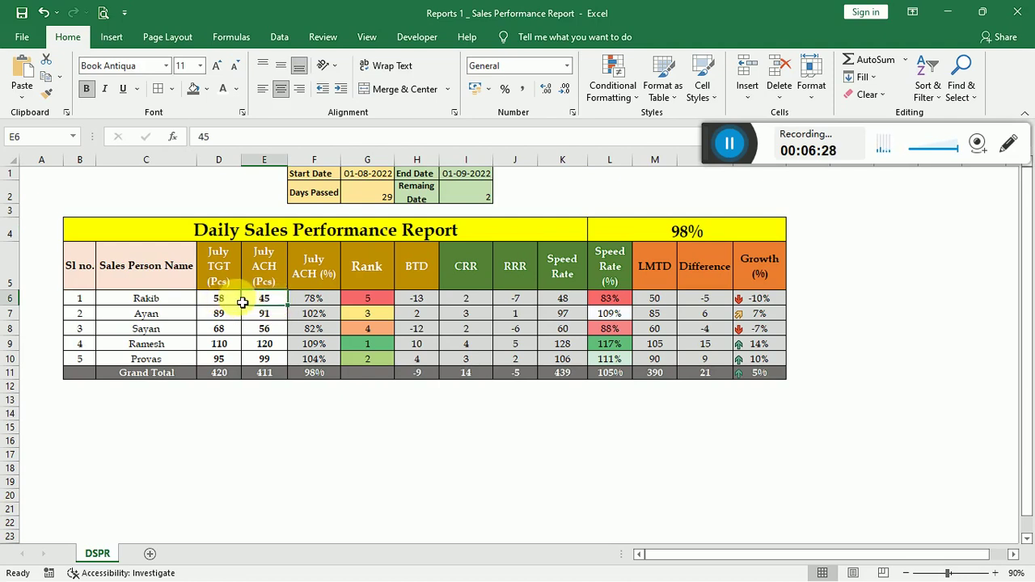
click(175, 302)
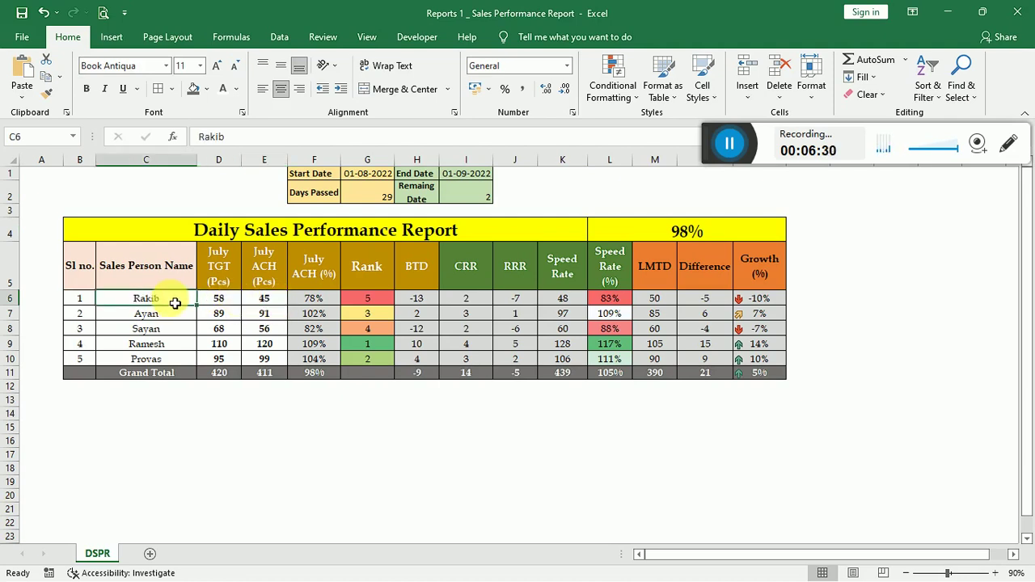
click(280, 305)
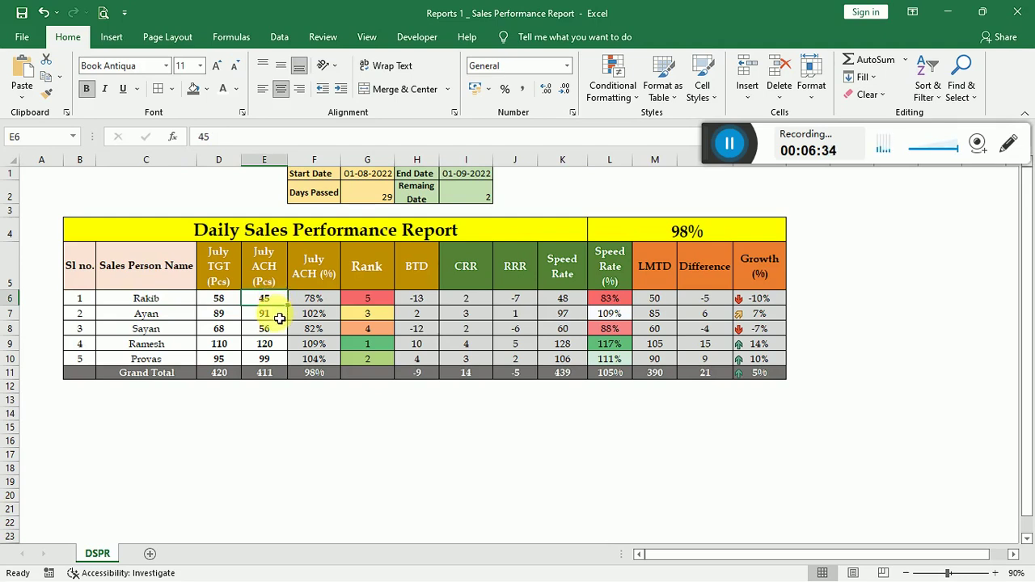
click(279, 319)
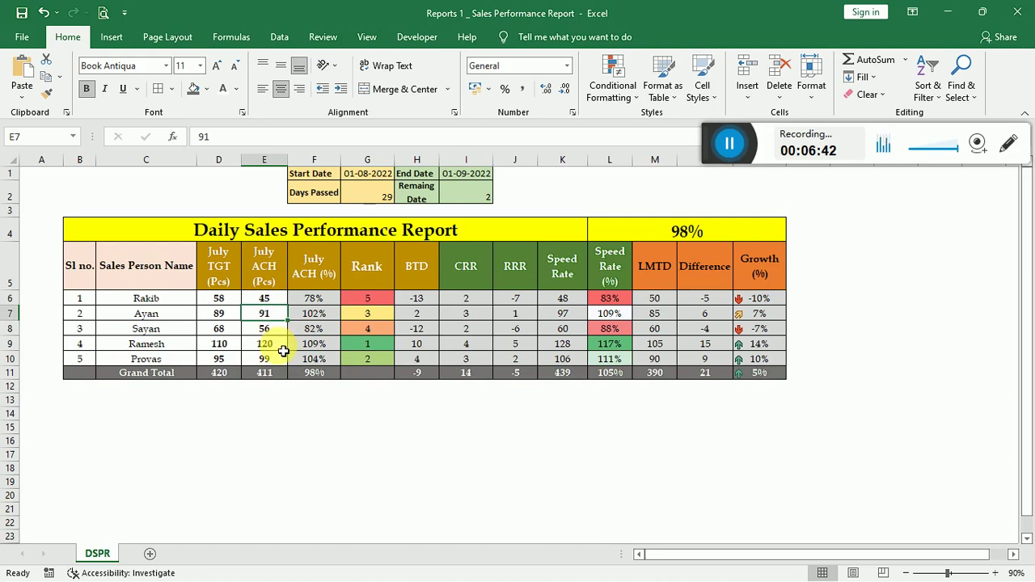
click(275, 343)
click(275, 358)
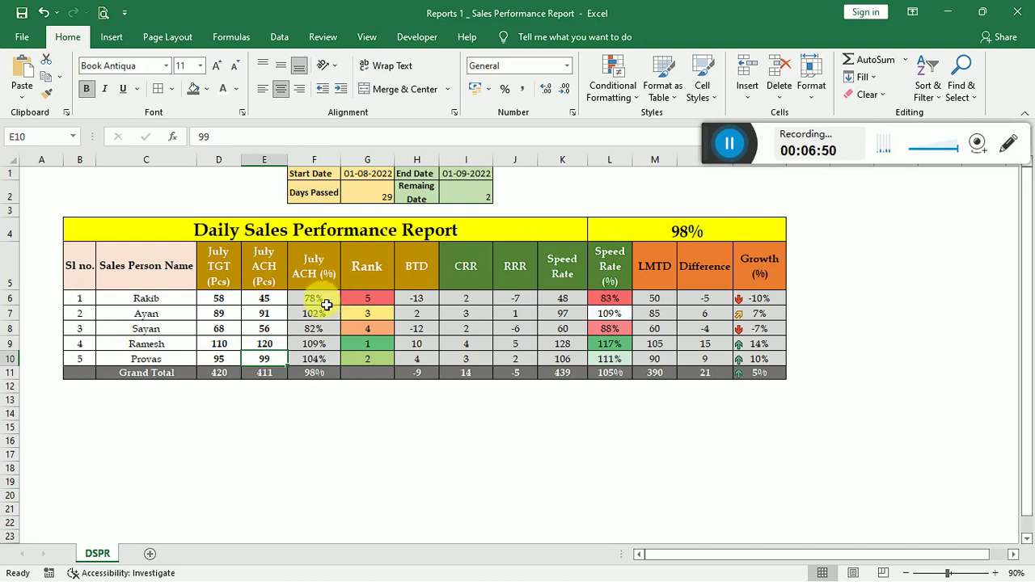
Inspect the July ACH (%) formula in F6 and its references to the achievement and target cells.
click(326, 304)
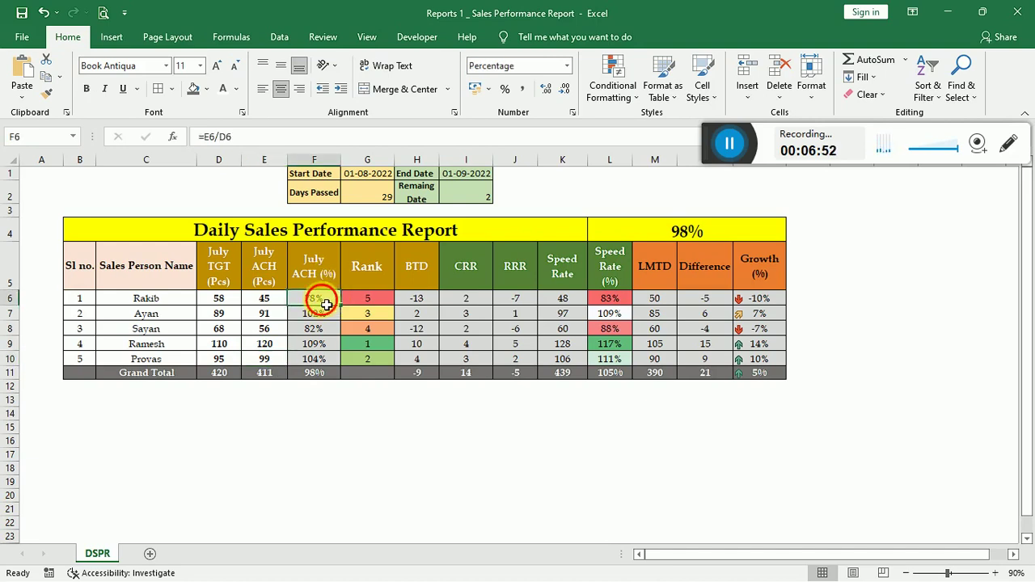
double_click(327, 304)
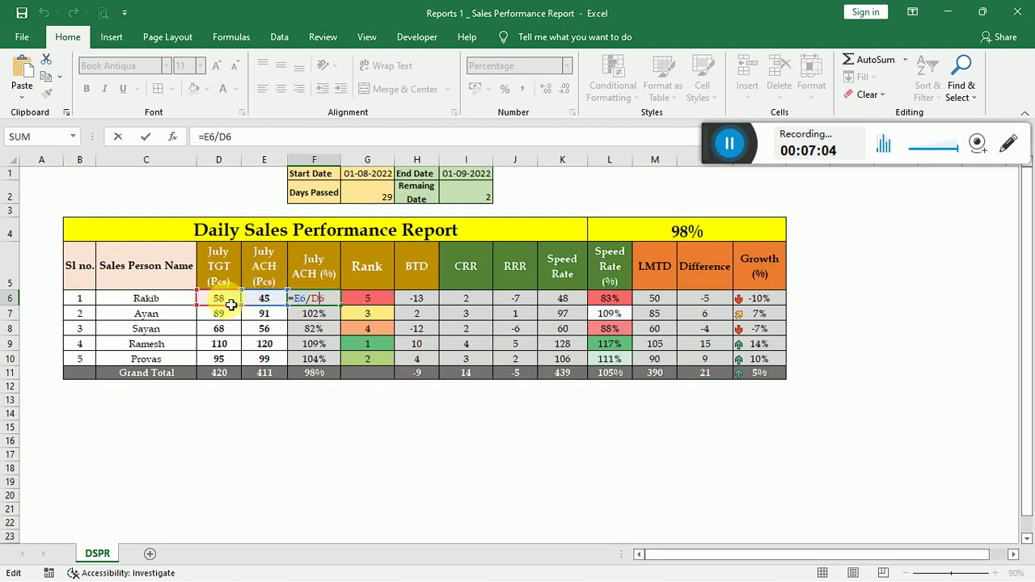
key(Return)
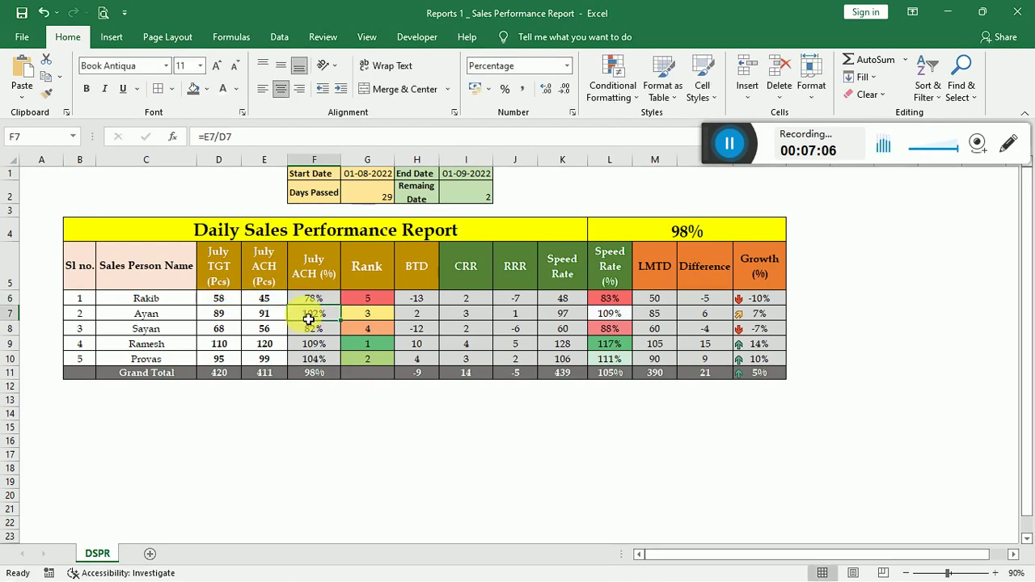
click(320, 302)
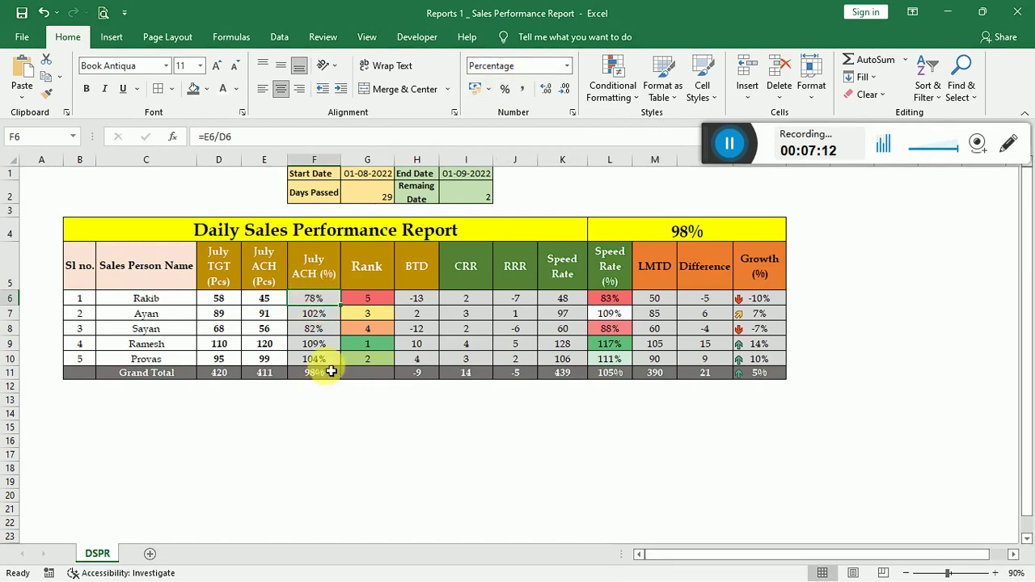
Compare the Rank formulas in G6 and G9 with the July ACH (%) values in F9 and F10.
click(377, 301)
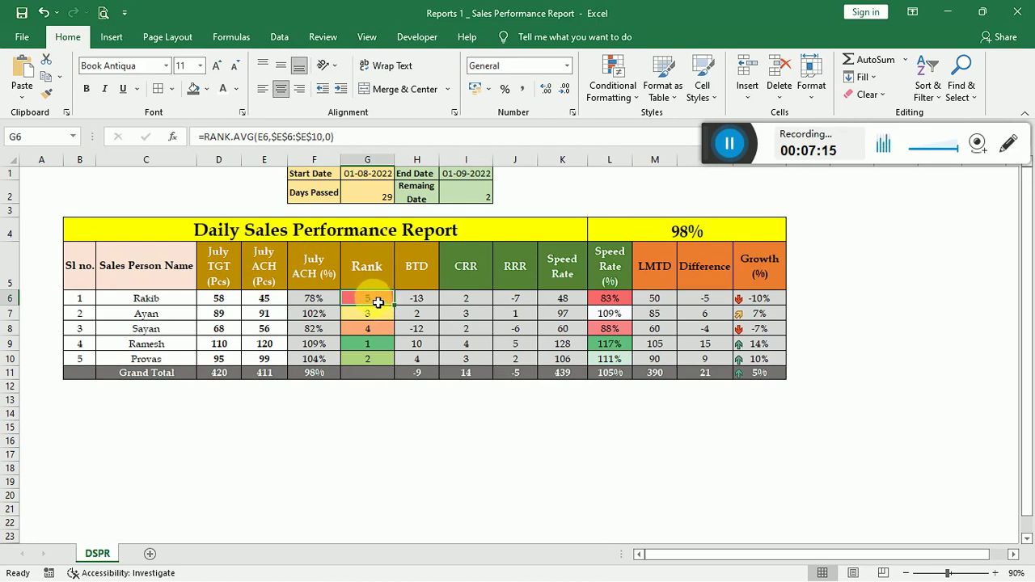
click(321, 361)
click(331, 346)
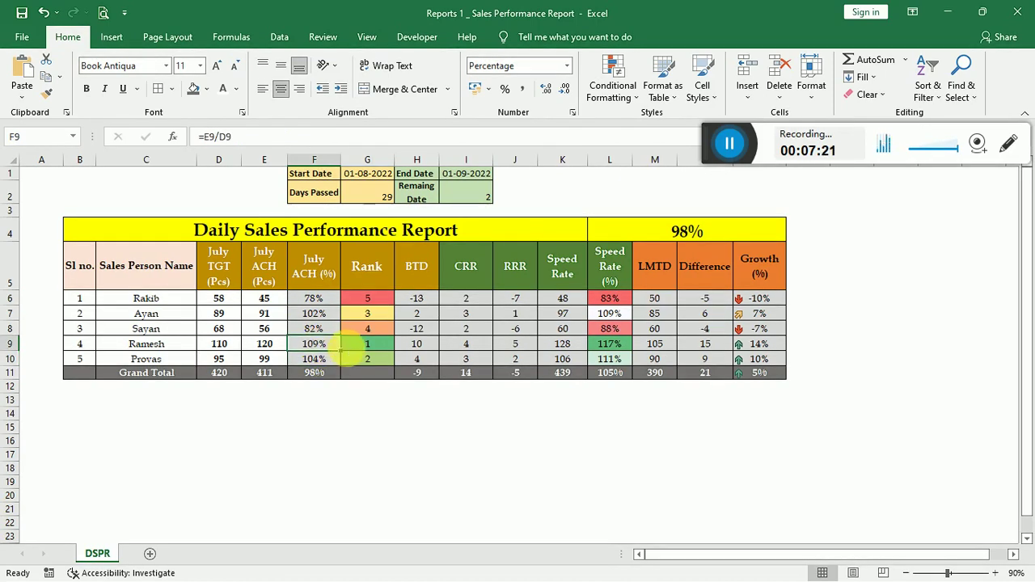
click(366, 346)
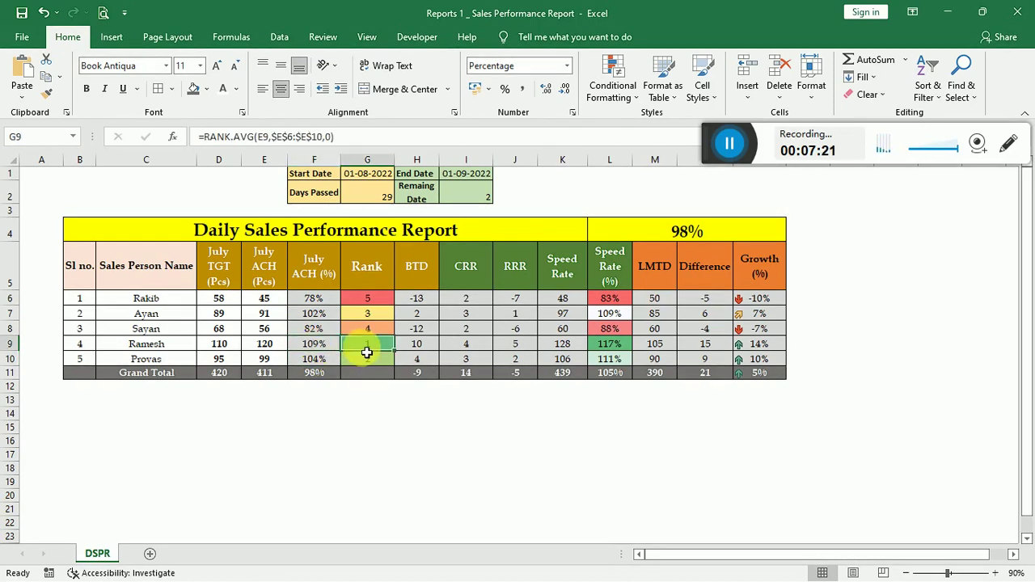
click(371, 297)
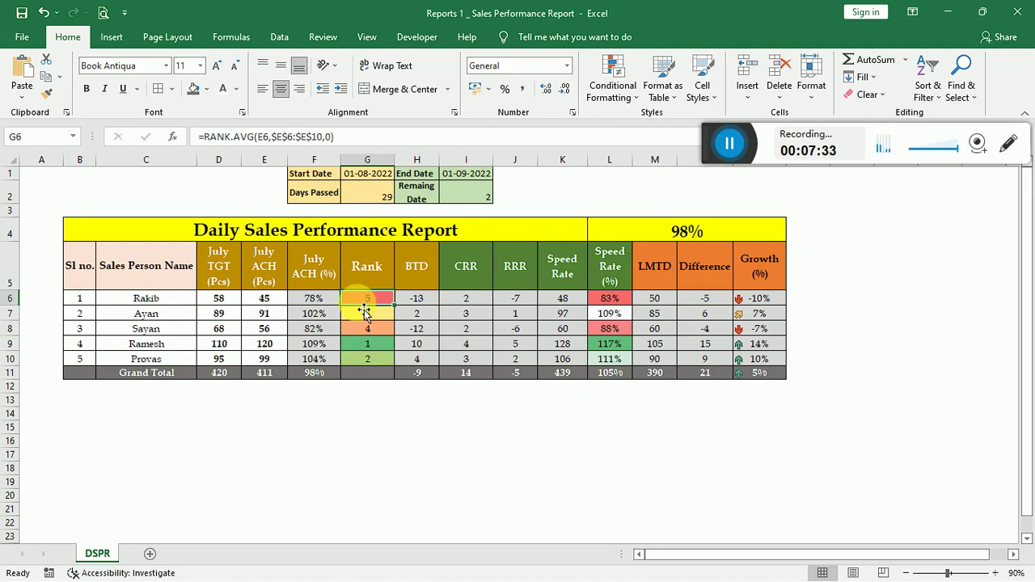
click(379, 350)
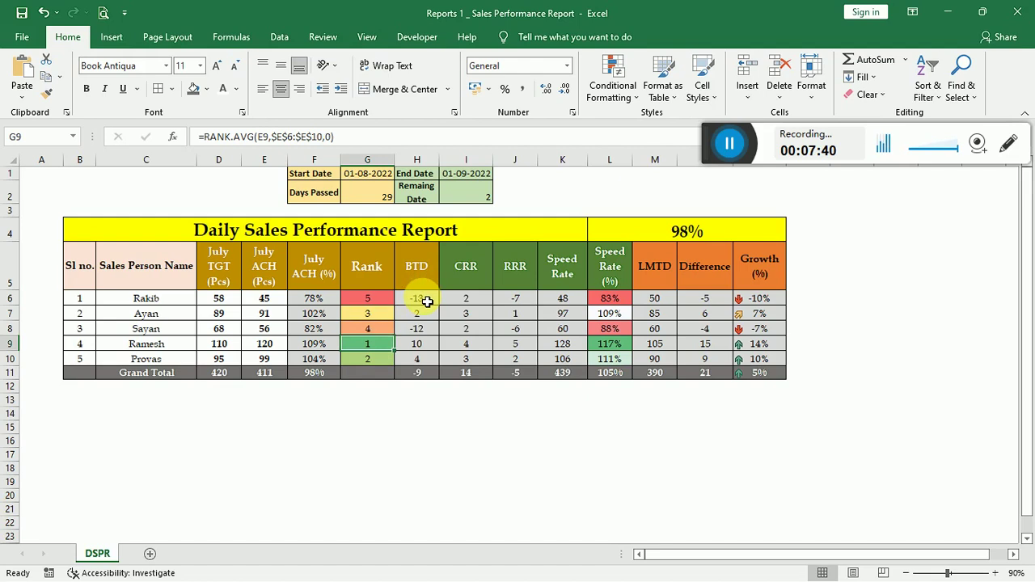
Inspect the BTD formula in H6 and relate it to the achievement in E6 and the target in D6.
click(268, 301)
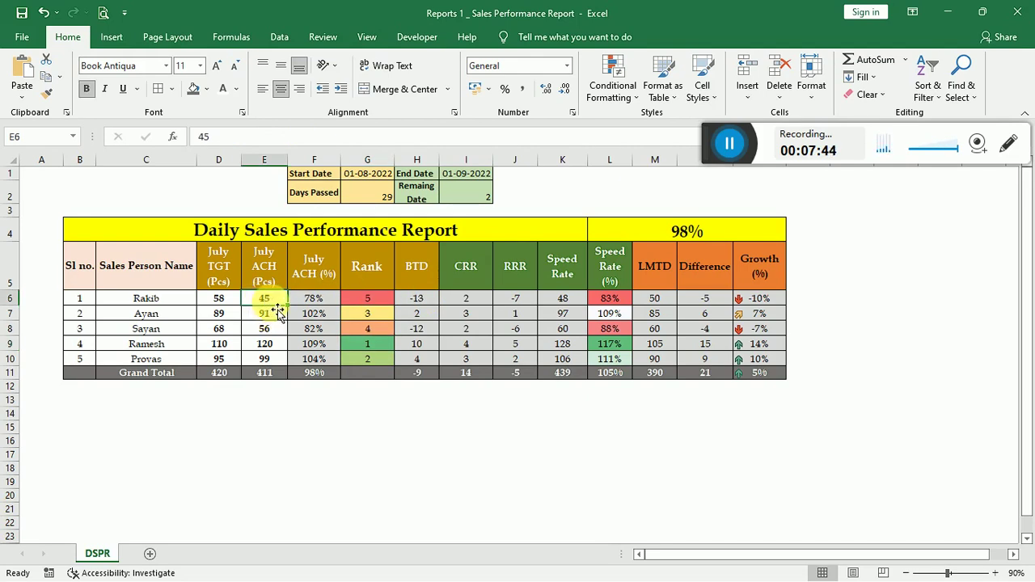
click(229, 303)
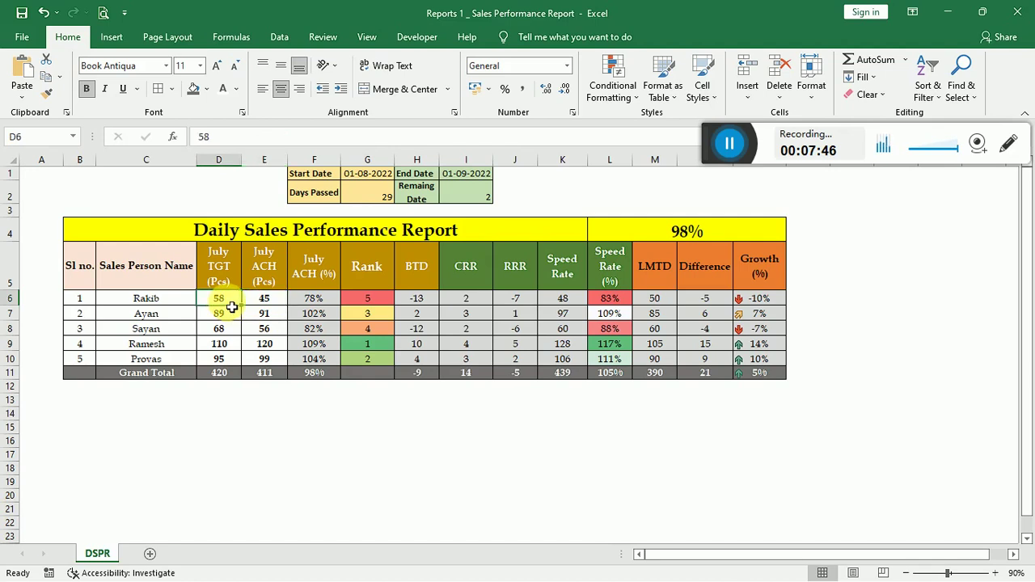
double_click(432, 303)
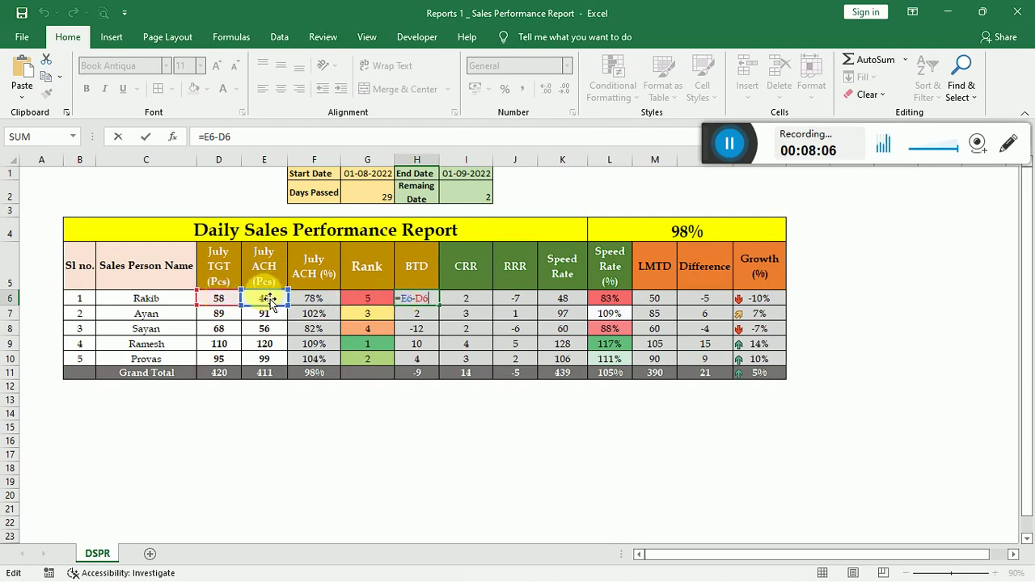
key(Return)
key(Up)
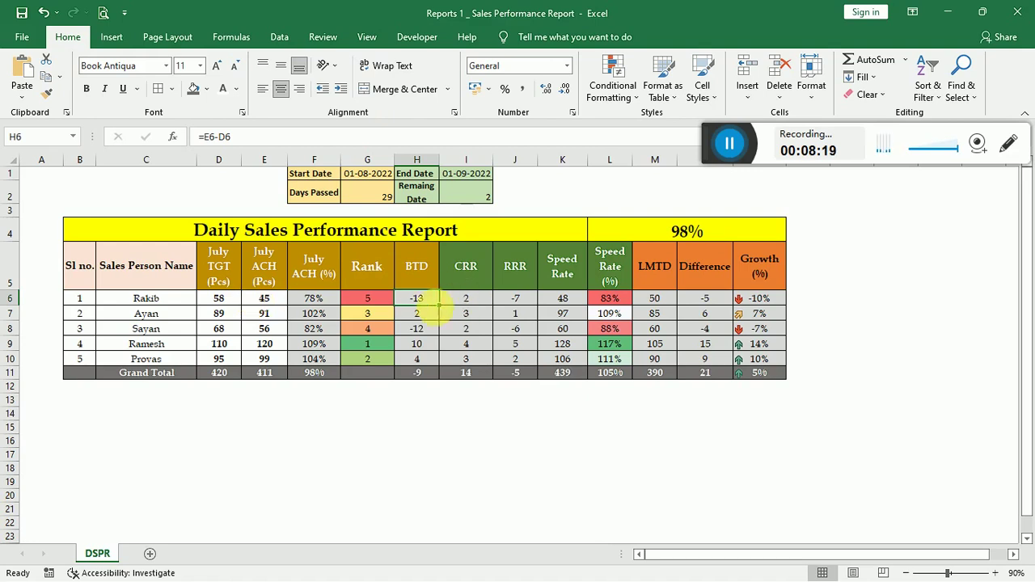
Inspect the BTD formula in H7 and check it against the target in D7 and the achievement in E7.
click(427, 317)
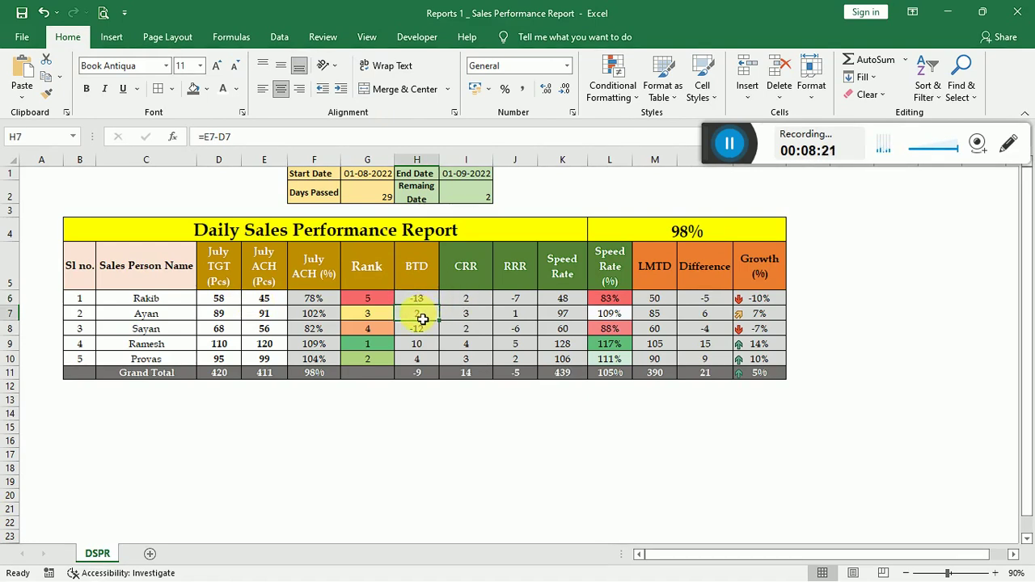
double_click(425, 318)
key(Return)
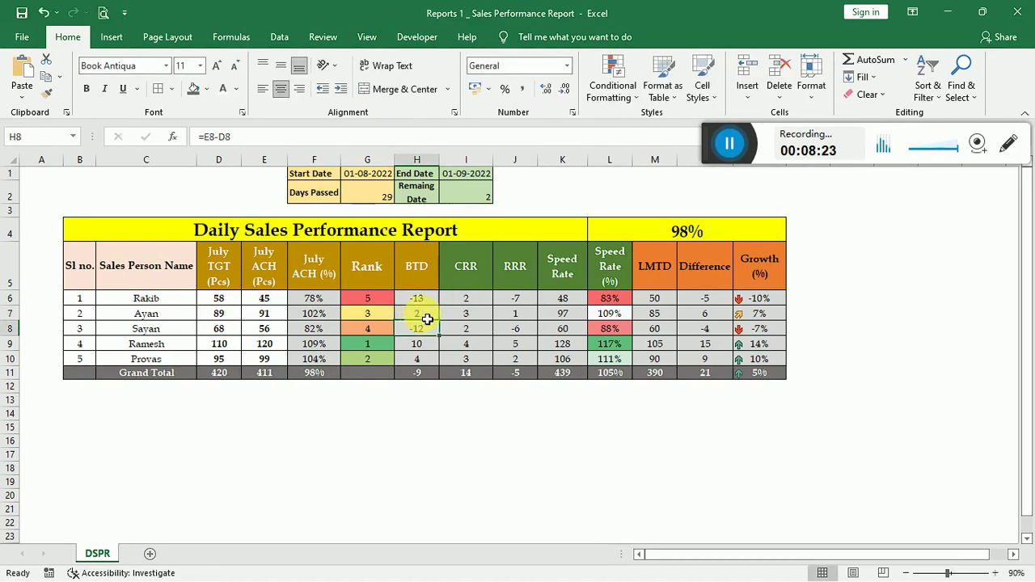
click(422, 318)
click(219, 312)
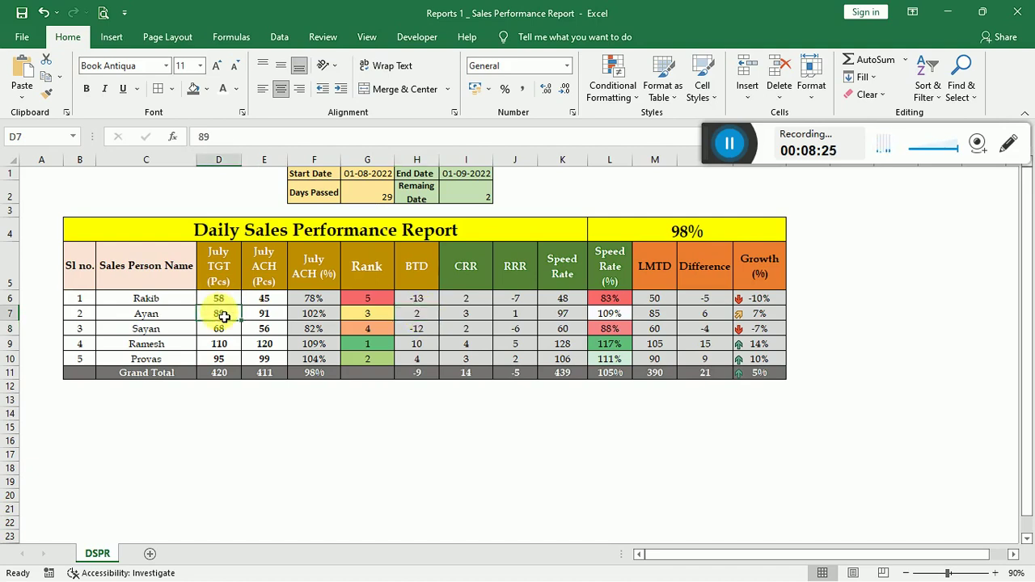
click(267, 318)
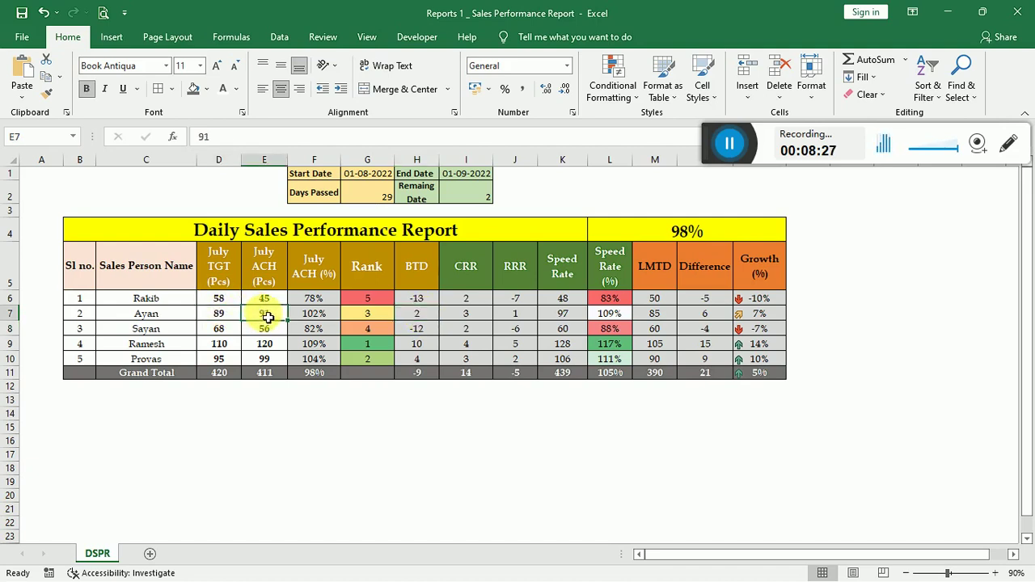
click(438, 318)
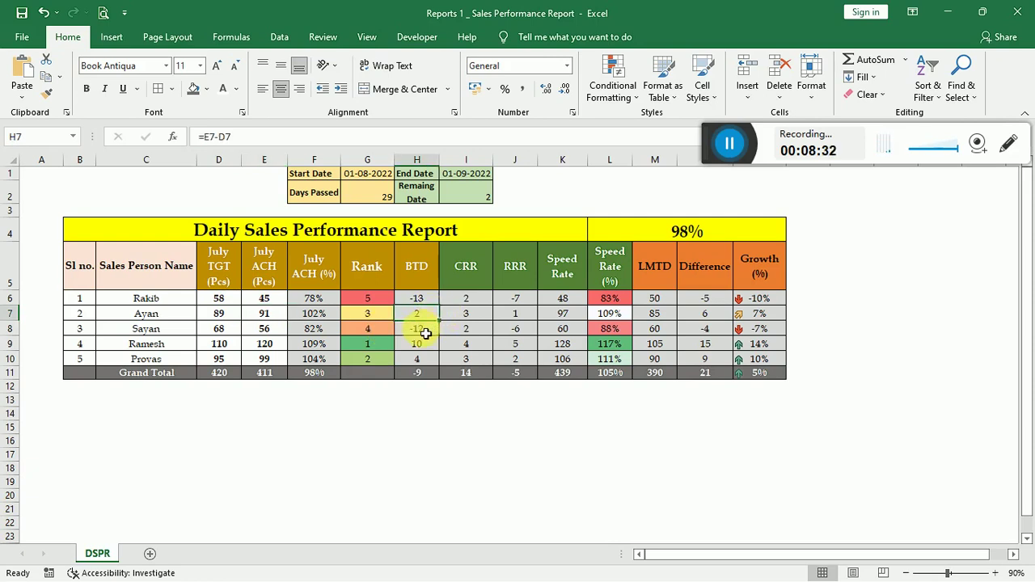
Inspect the BTD formula in H8 and its cell references, and revisit the first BTD value in H6.
click(434, 329)
double_click(435, 330)
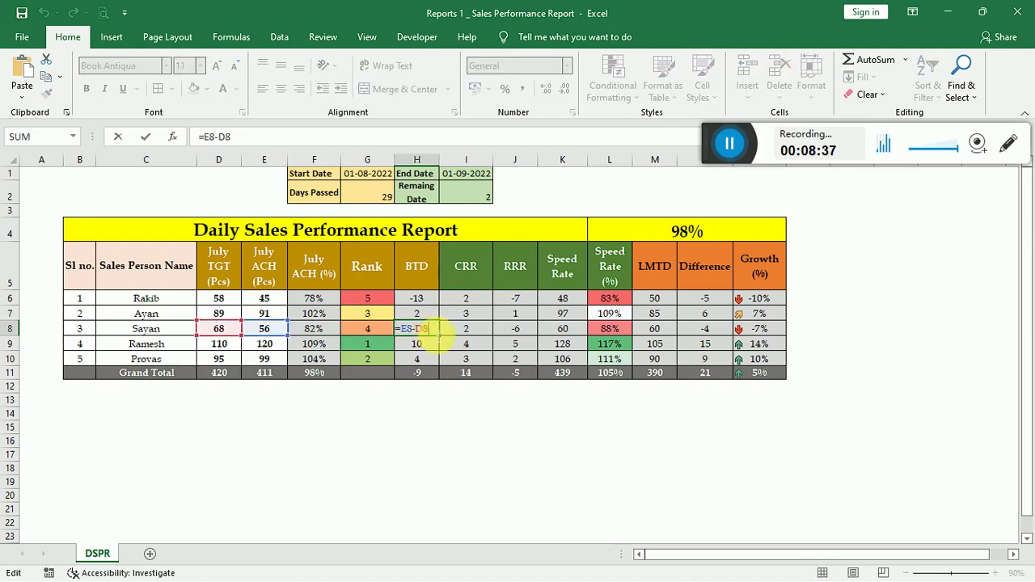
key(Return)
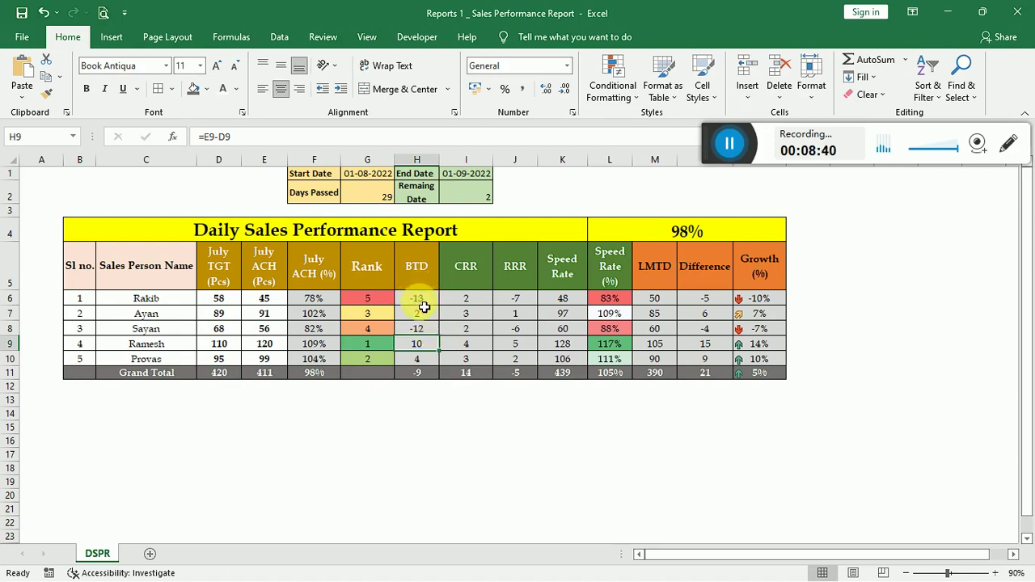
click(425, 300)
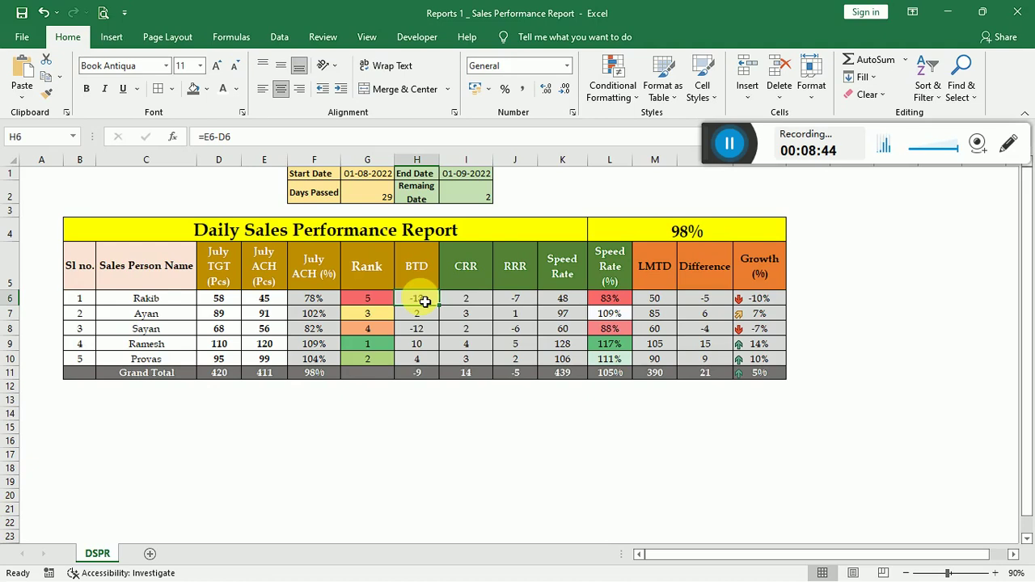
Examine the CRR formula in I6 against the achievement in E6, along with the CRR column header.
click(260, 300)
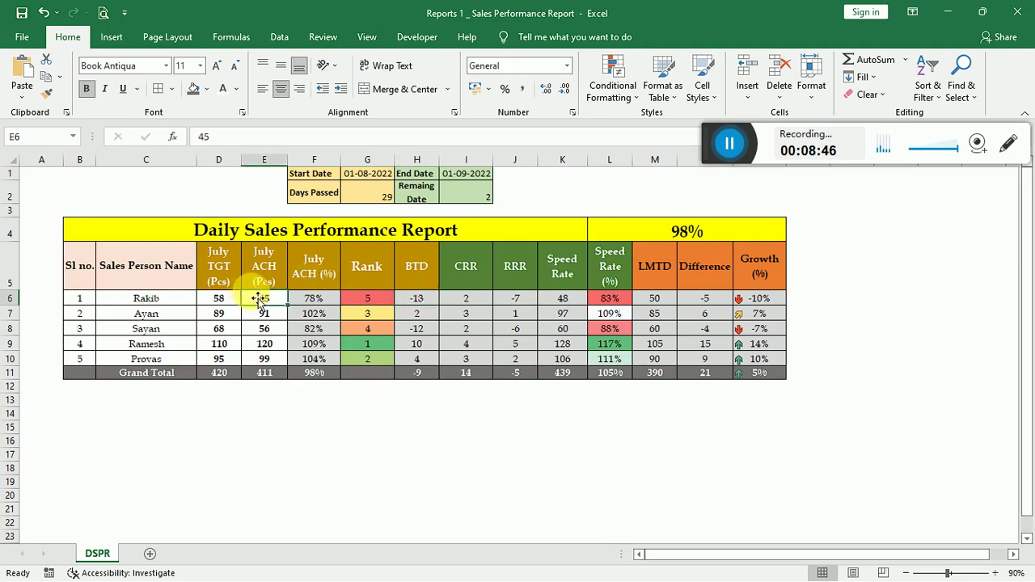
click(473, 300)
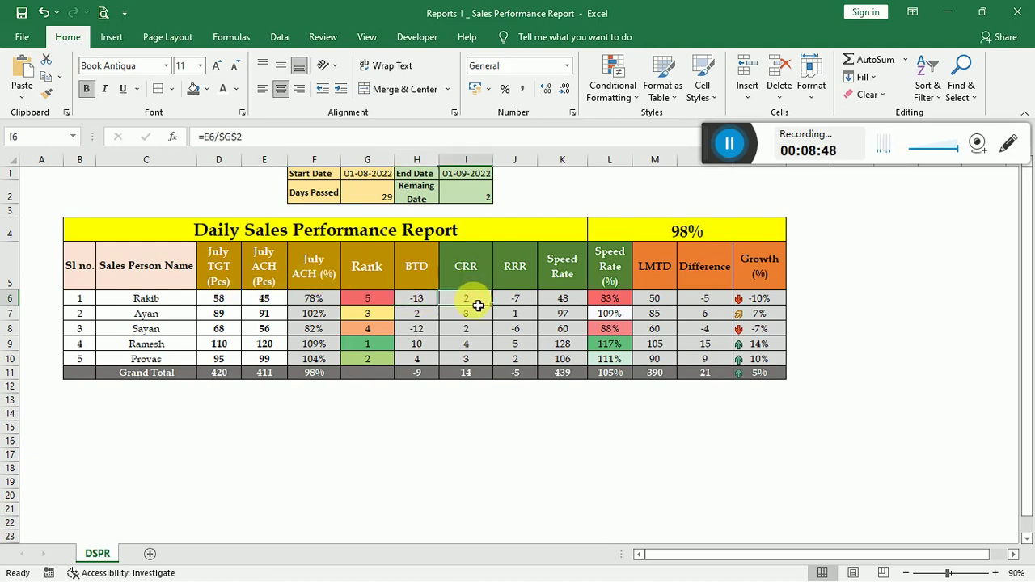
click(433, 288)
click(468, 287)
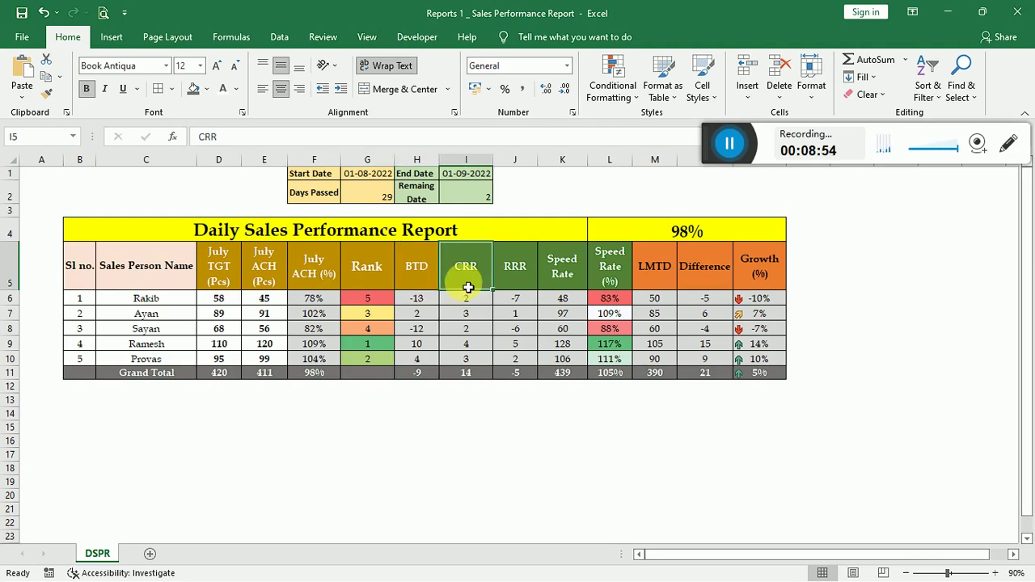
Examine the CRR formula in I6 together with the achievement in E6 and the days passed in G2 that it references.
click(268, 301)
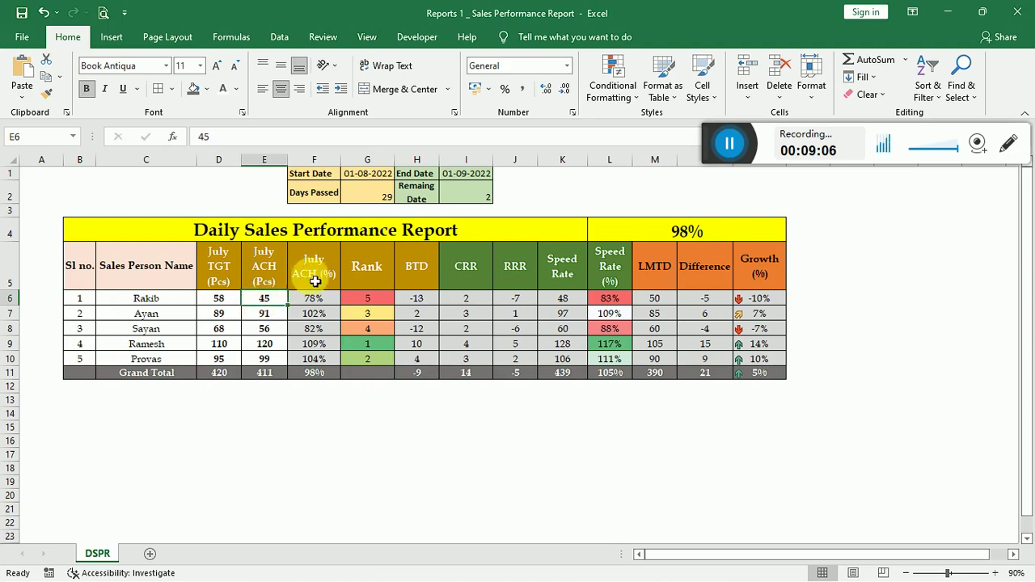
click(379, 194)
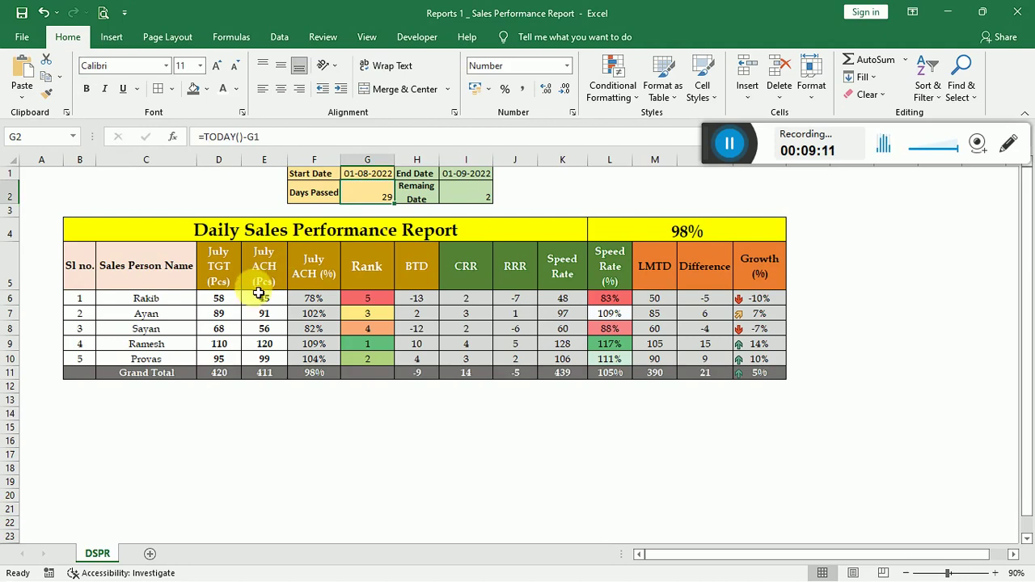
double_click(465, 301)
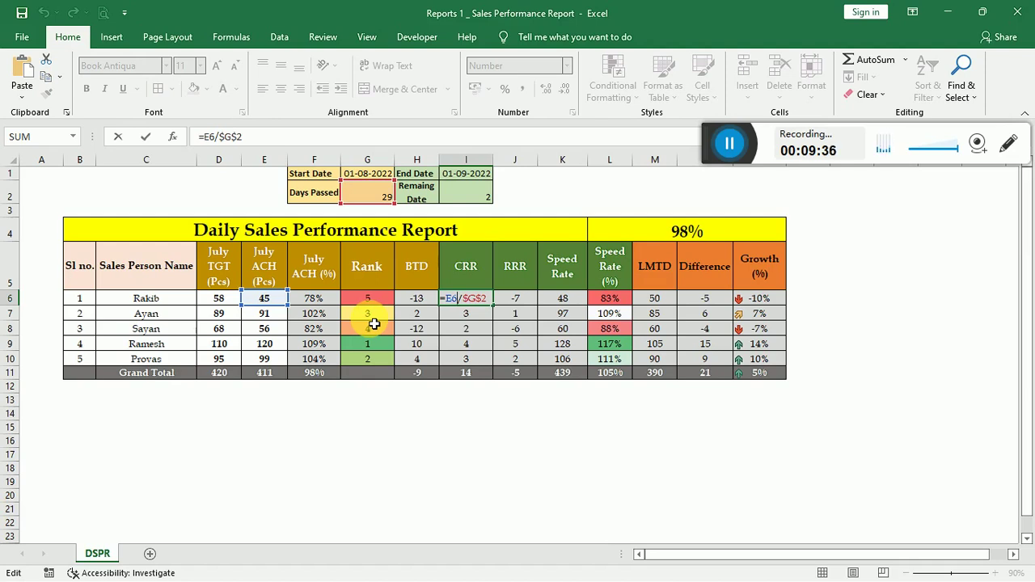
key(ctrl+Return)
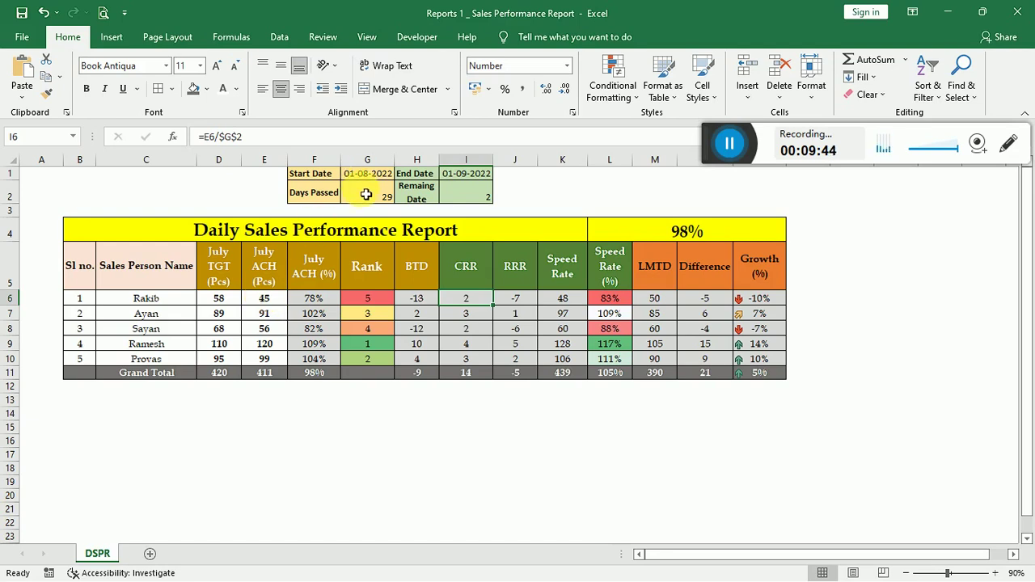
double_click(478, 302)
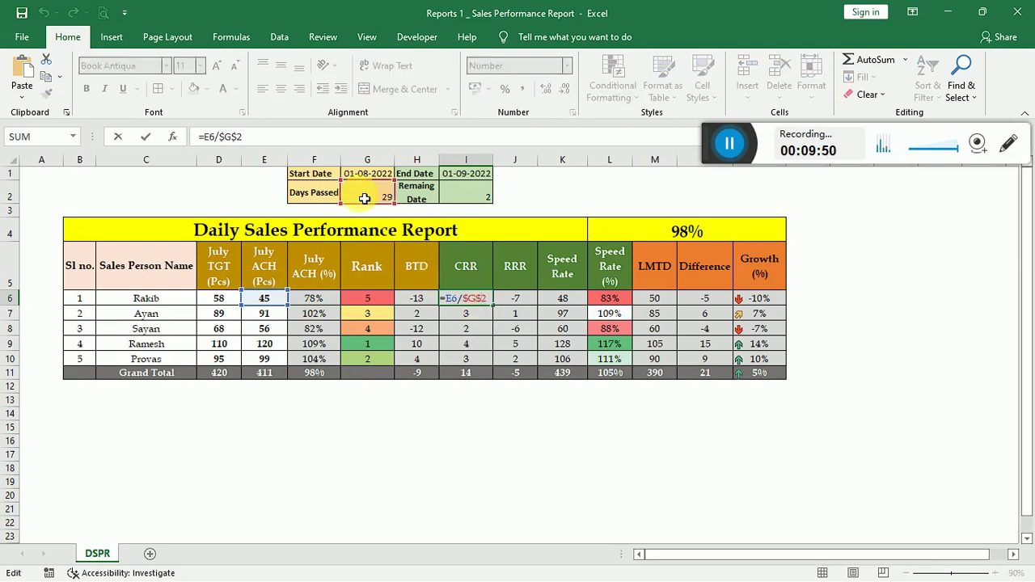
key(Escape)
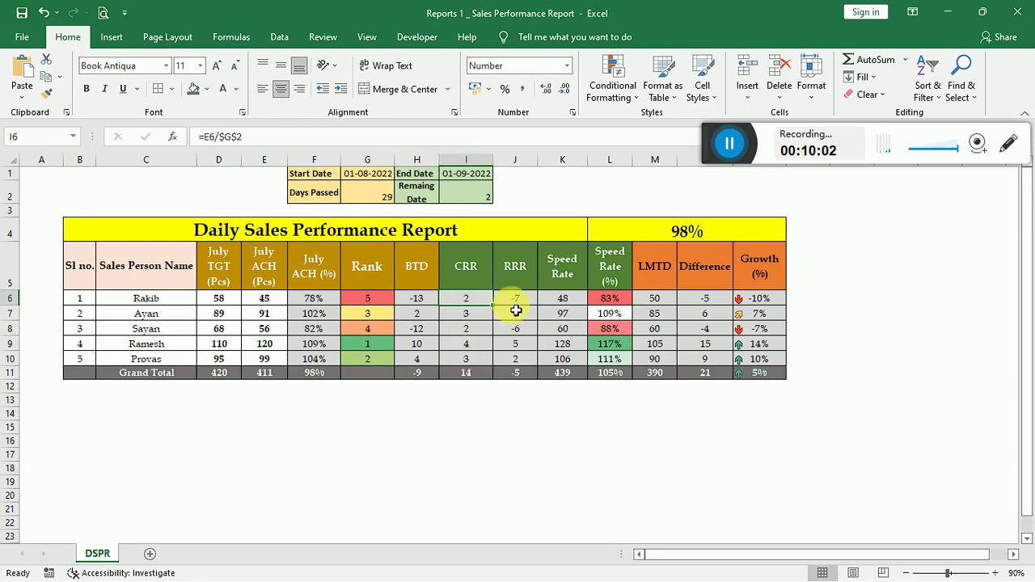
Compare the RRR header with the CRR header, and review the BTD in H6 and the remaining days in I2.
click(515, 300)
click(516, 268)
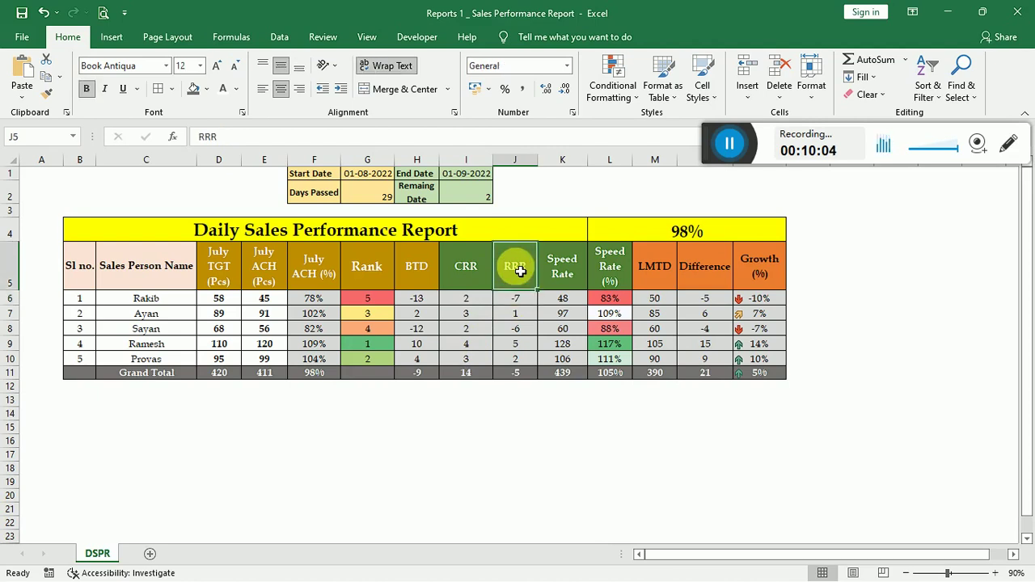
click(465, 282)
click(530, 284)
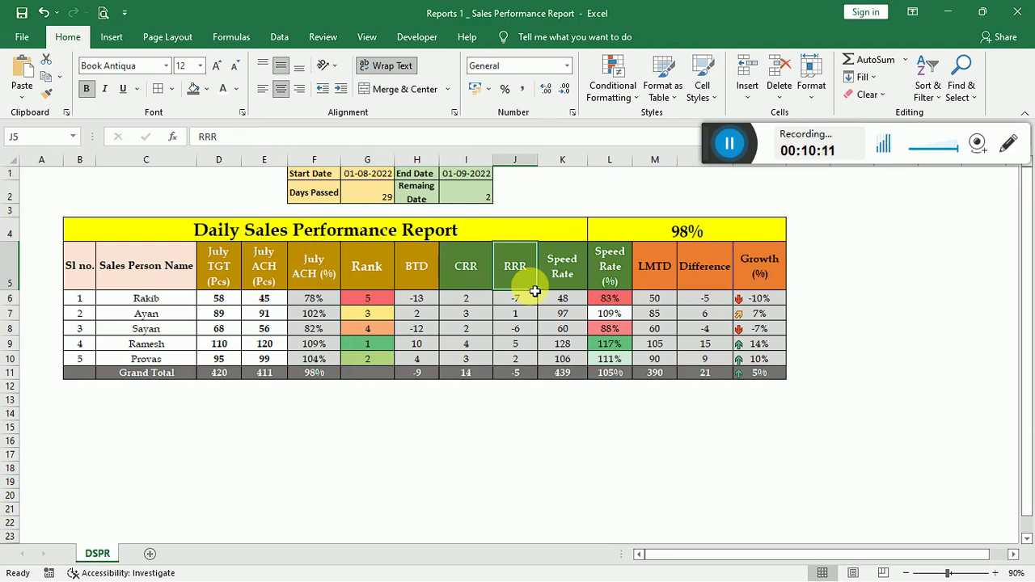
click(428, 302)
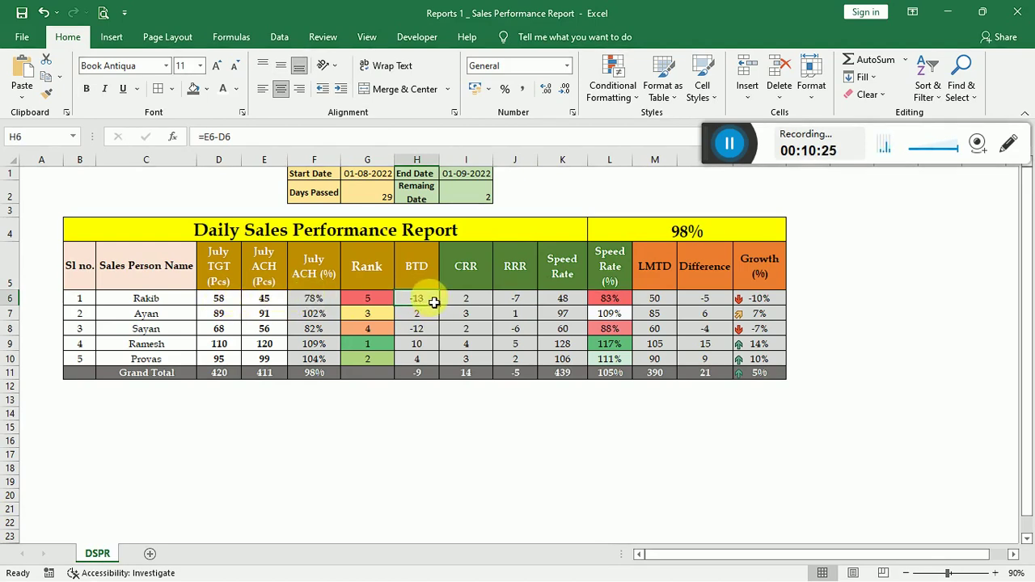
click(464, 198)
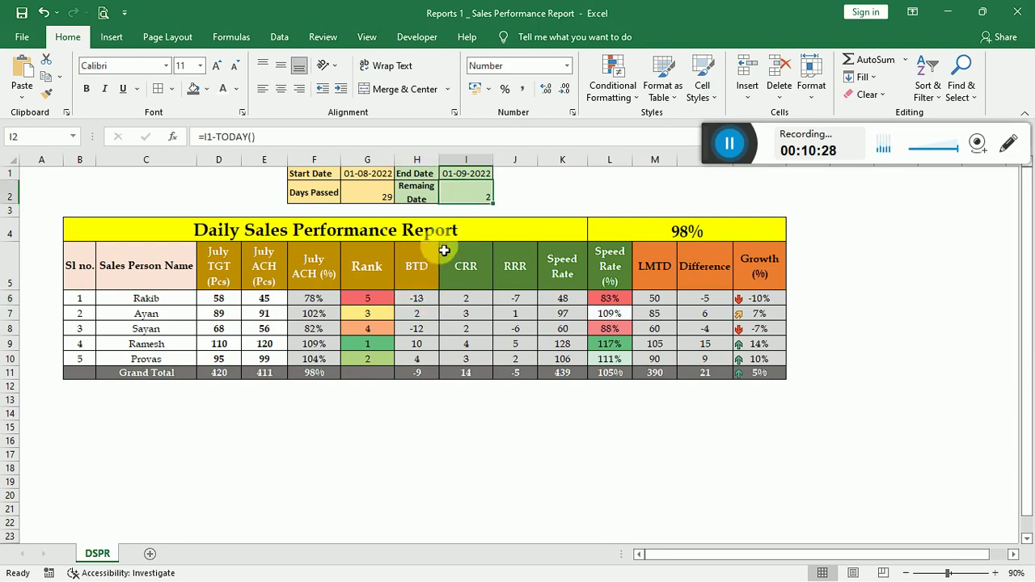
click(515, 280)
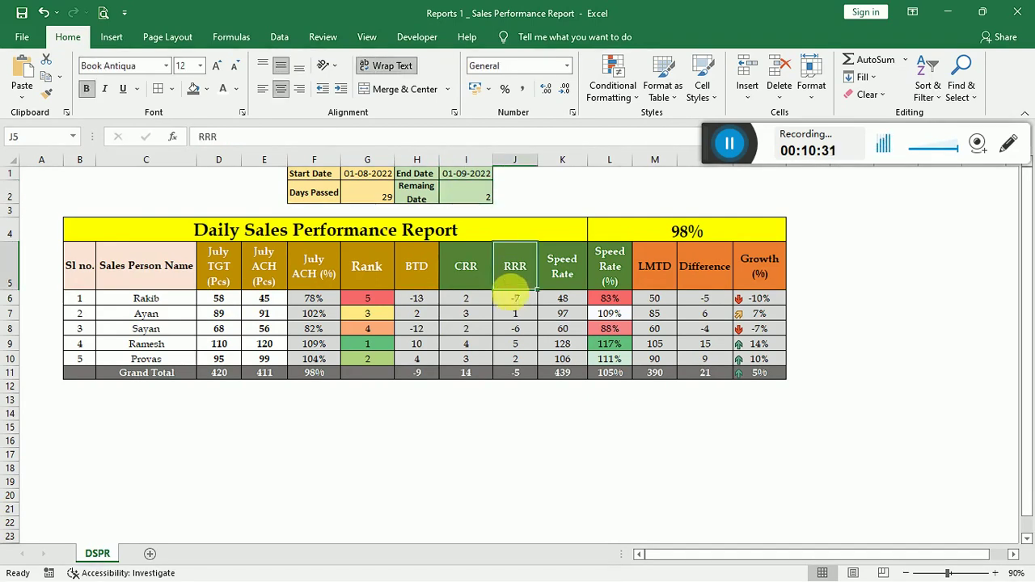
Inspect the RRR formula in J6 and its reference to the BTD value in H6.
click(518, 304)
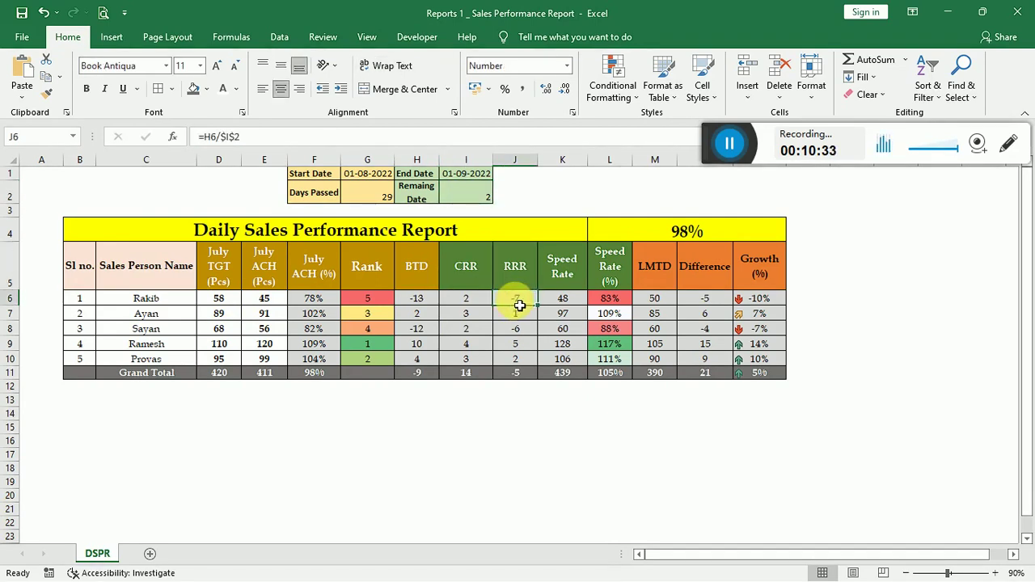
click(435, 302)
double_click(513, 304)
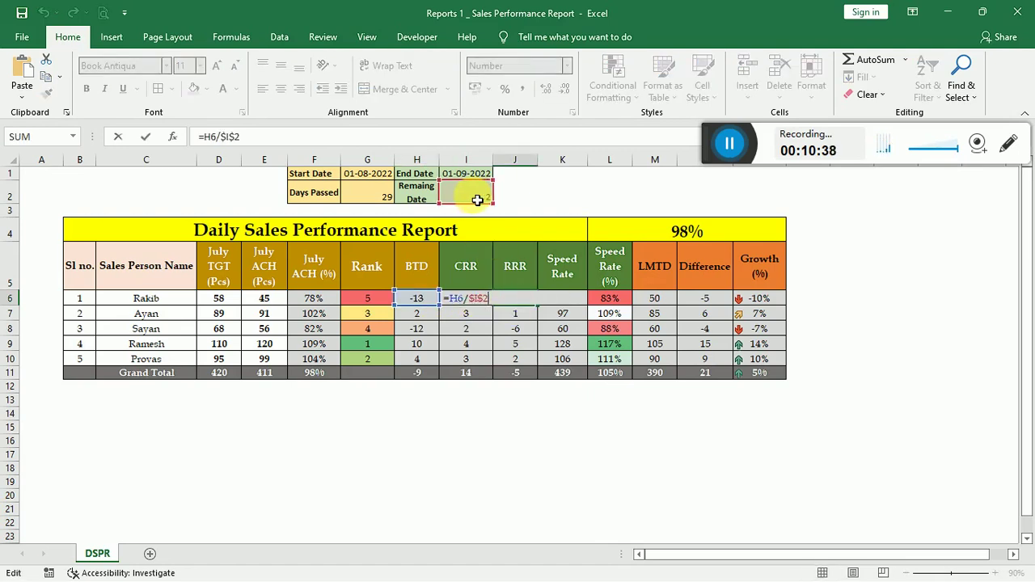
key(Return)
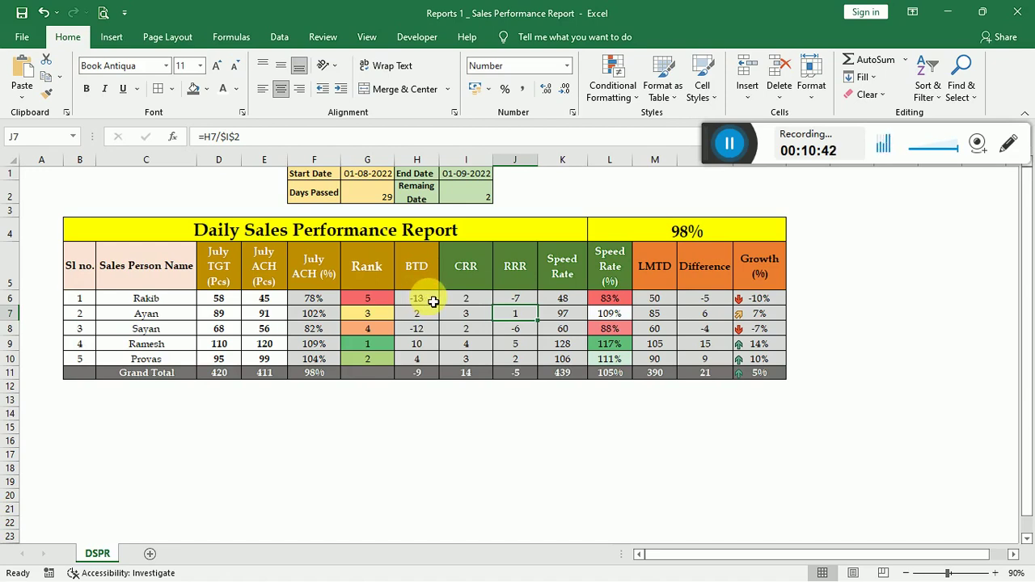
Check the remaining days in I2 and the BTD in H6 against the cell references of the RRR formula in J6.
click(477, 192)
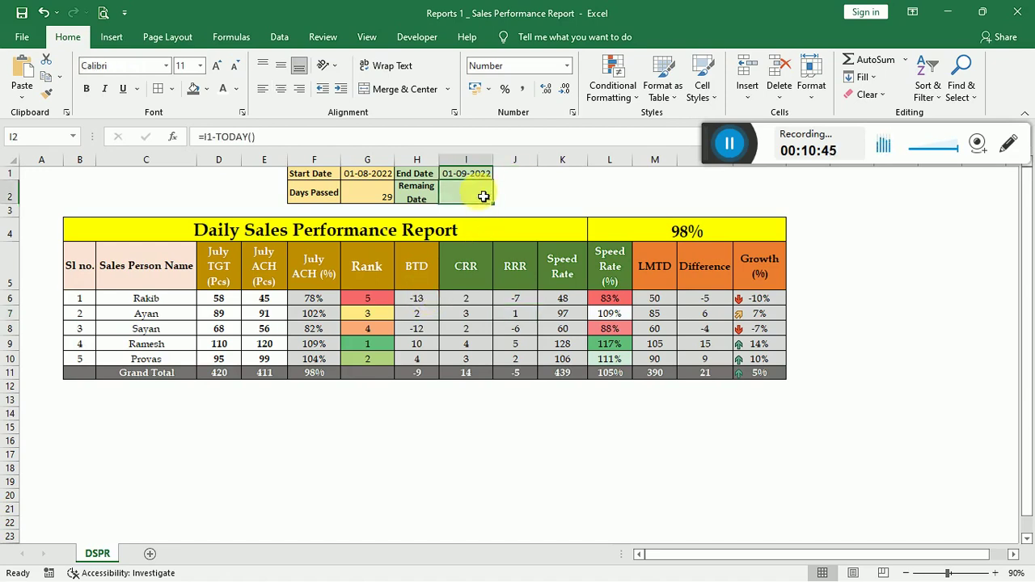
click(432, 303)
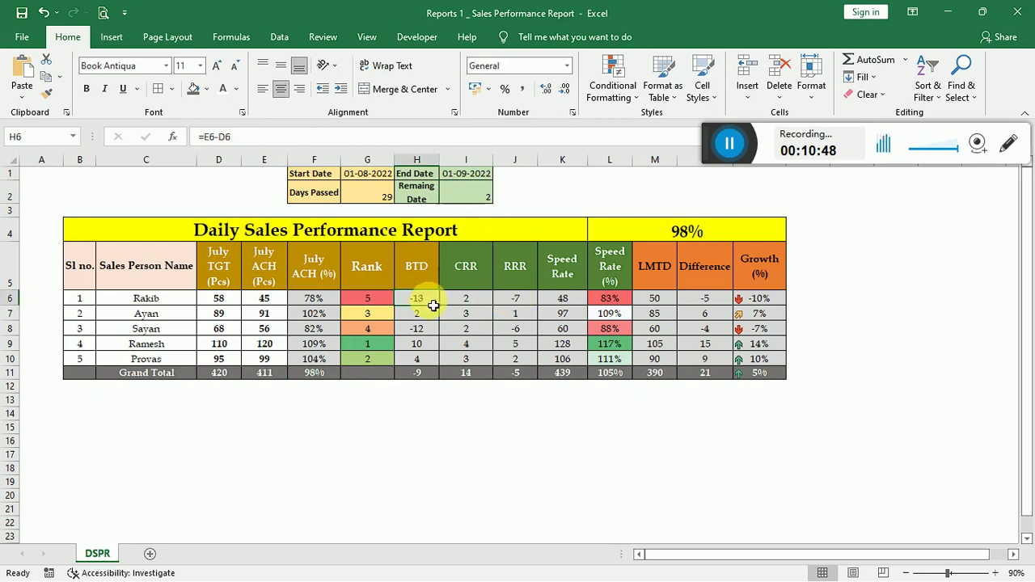
click(474, 197)
click(534, 299)
double_click(534, 301)
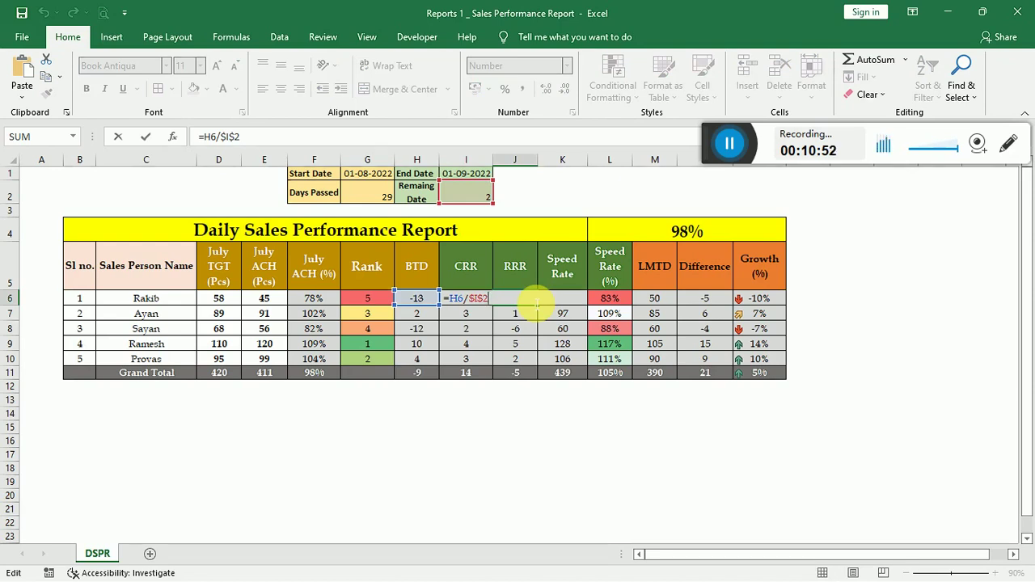
key(Escape)
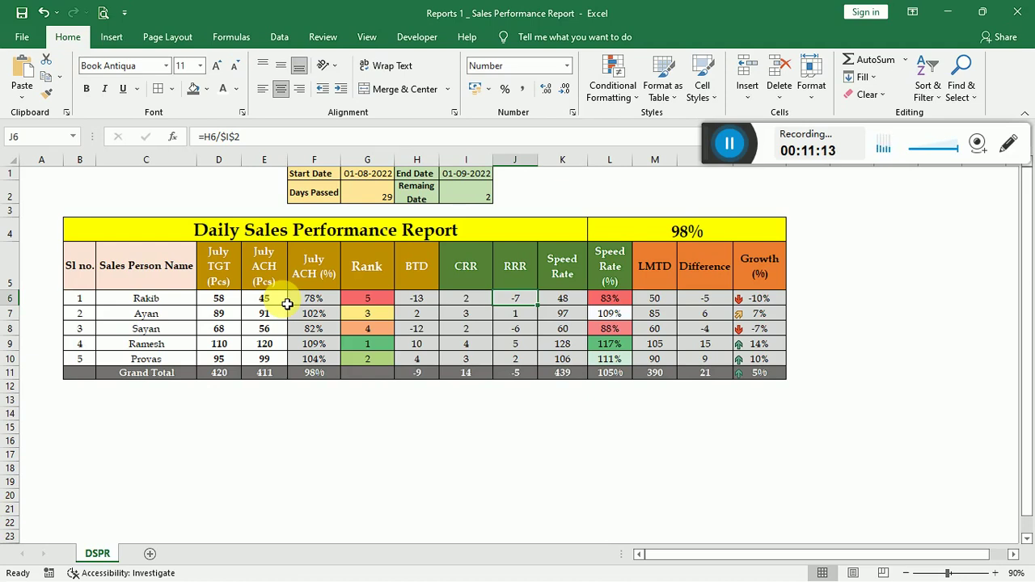
Inspect the Speed Rate formula in K6 alongside the achievement in E6 and the CRR in I6.
key(Right)
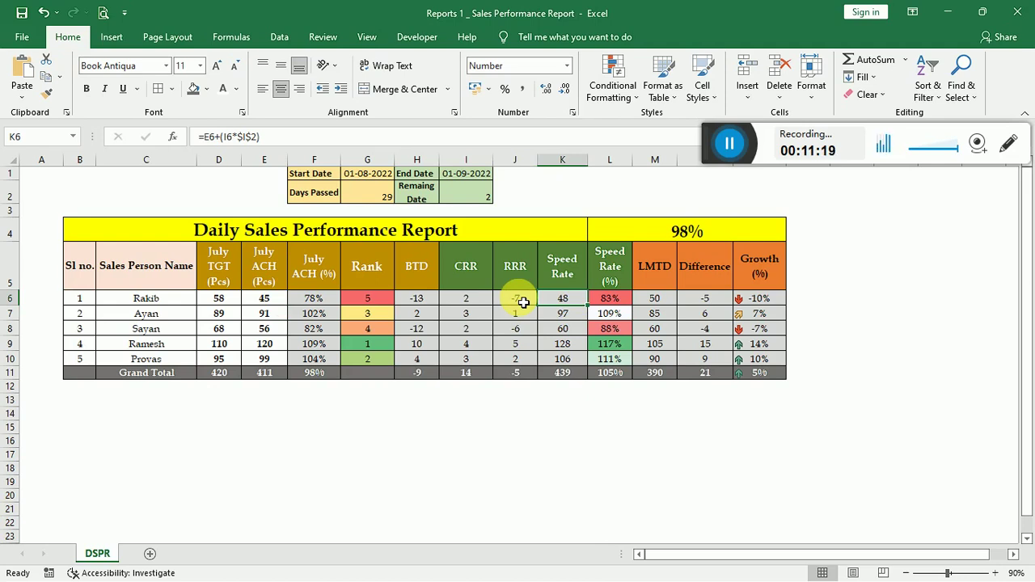
click(265, 297)
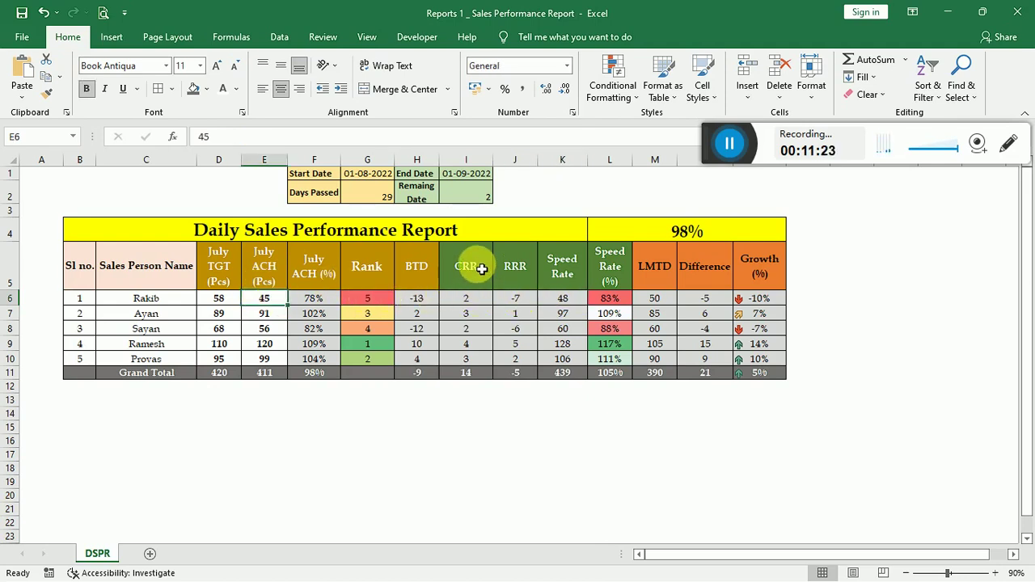
click(482, 299)
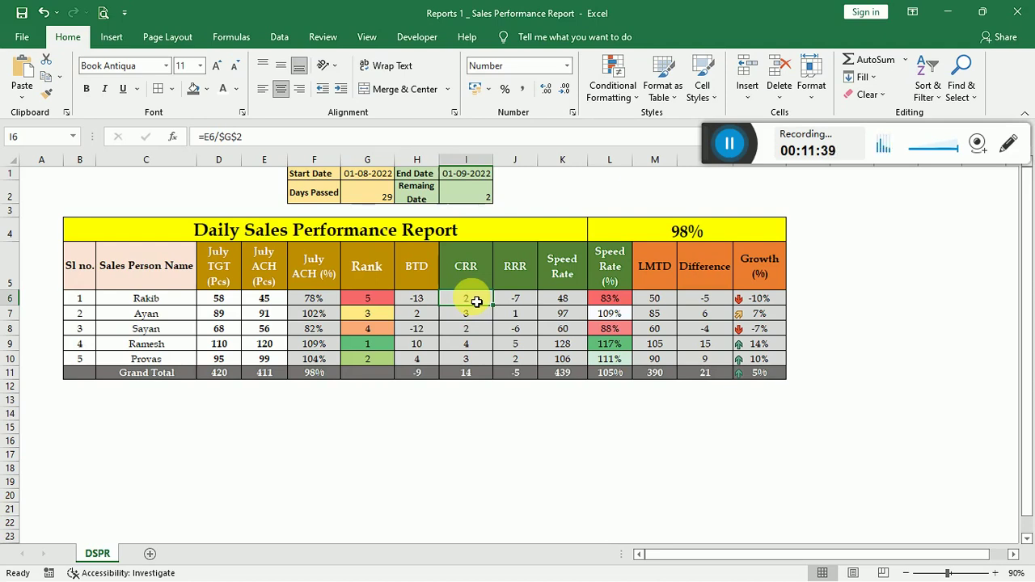
click(566, 298)
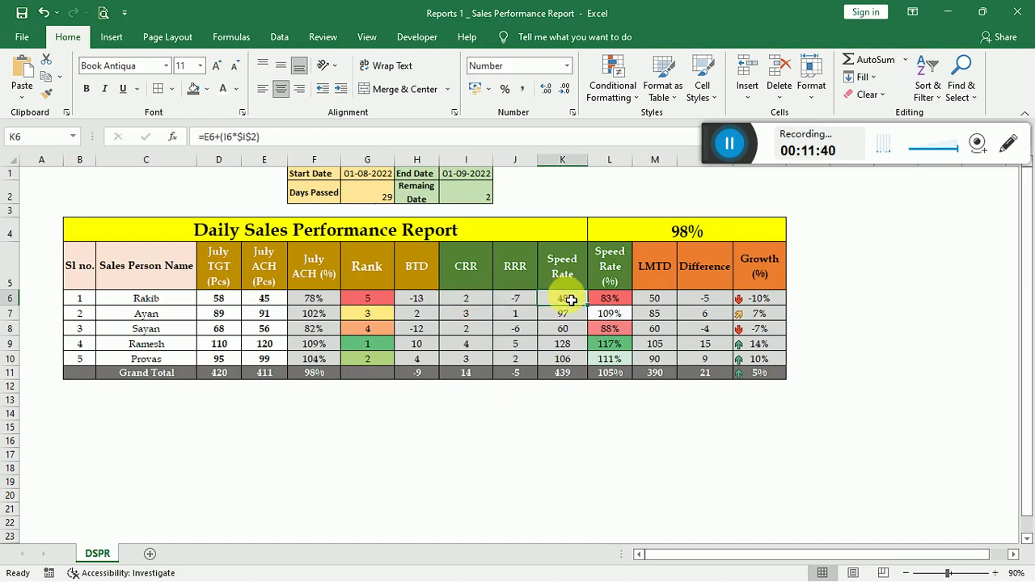
double_click(570, 300)
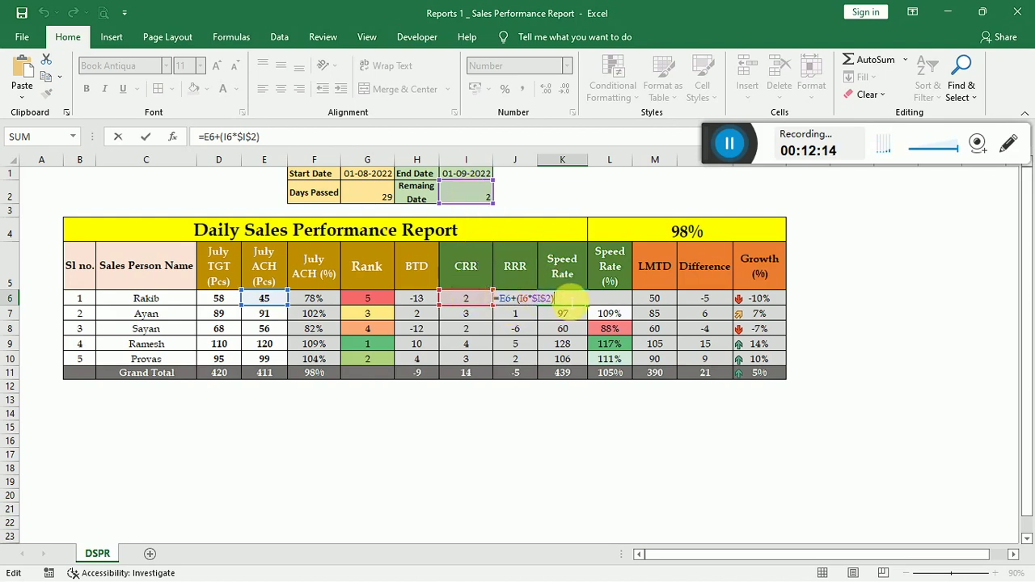
key(Return)
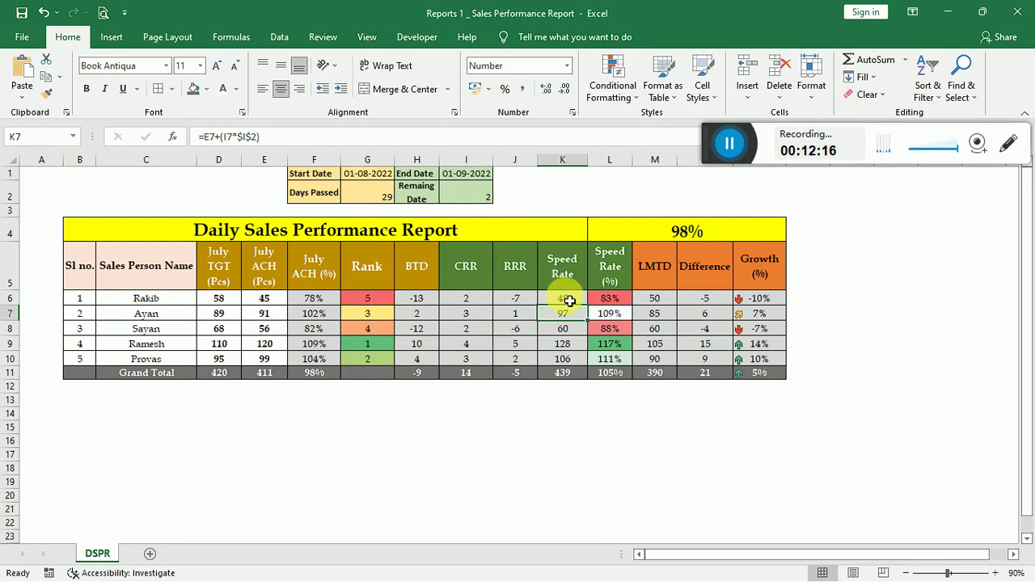
Recheck the Speed Rate formula in K6 by revisiting its inputs E6 and I6 and displaying its cell references.
click(570, 300)
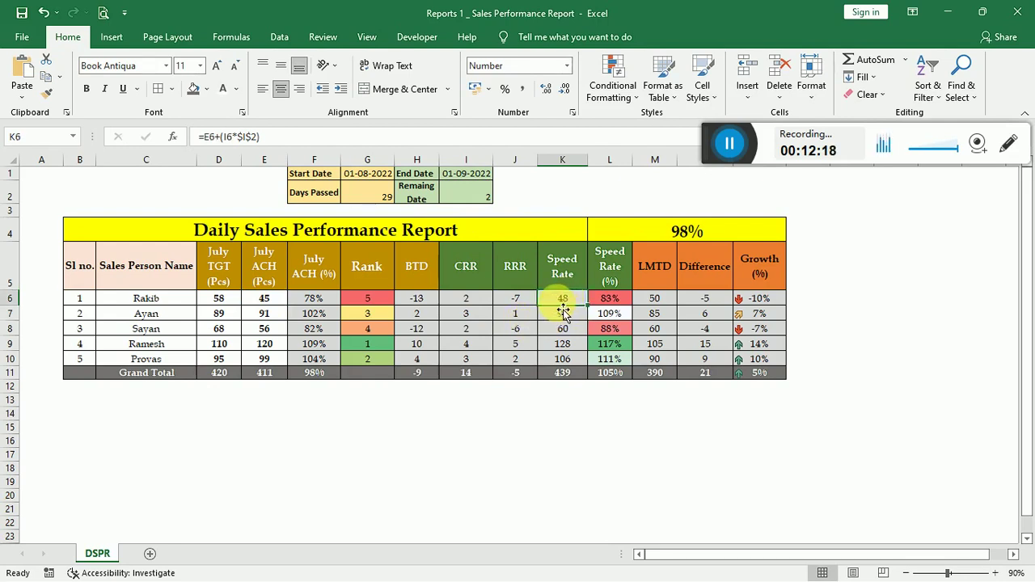
click(269, 301)
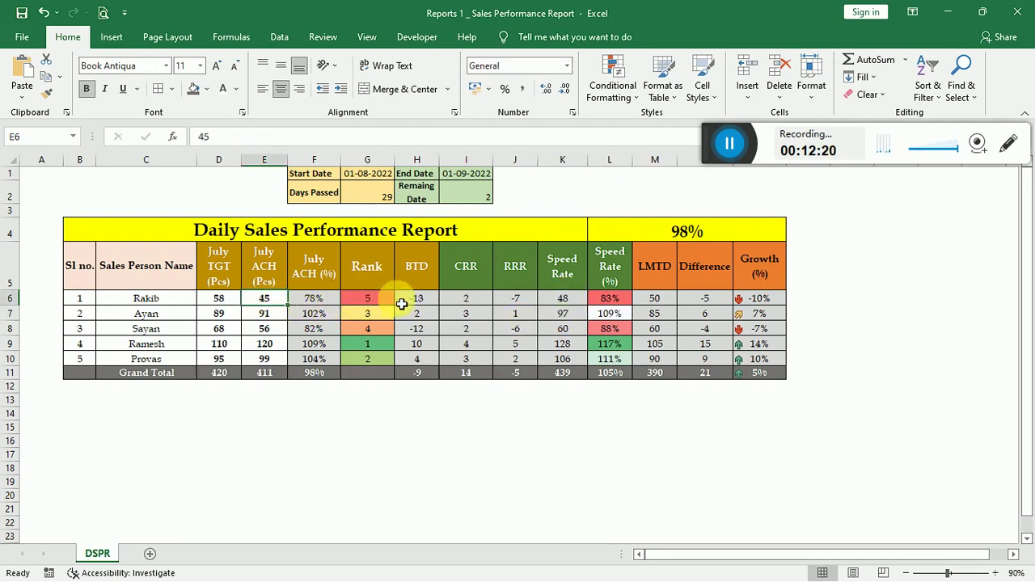
click(465, 304)
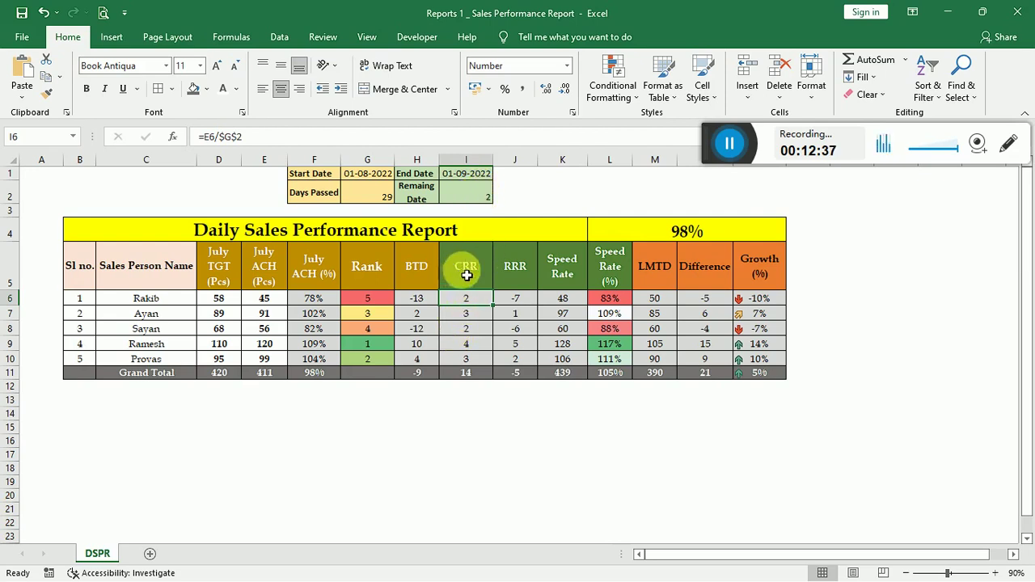
click(265, 301)
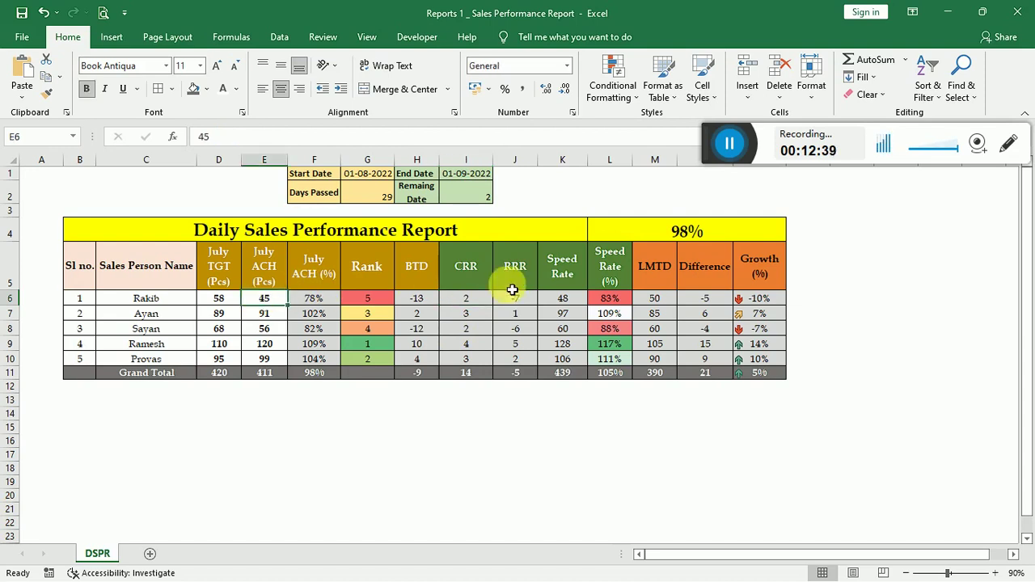
double_click(581, 304)
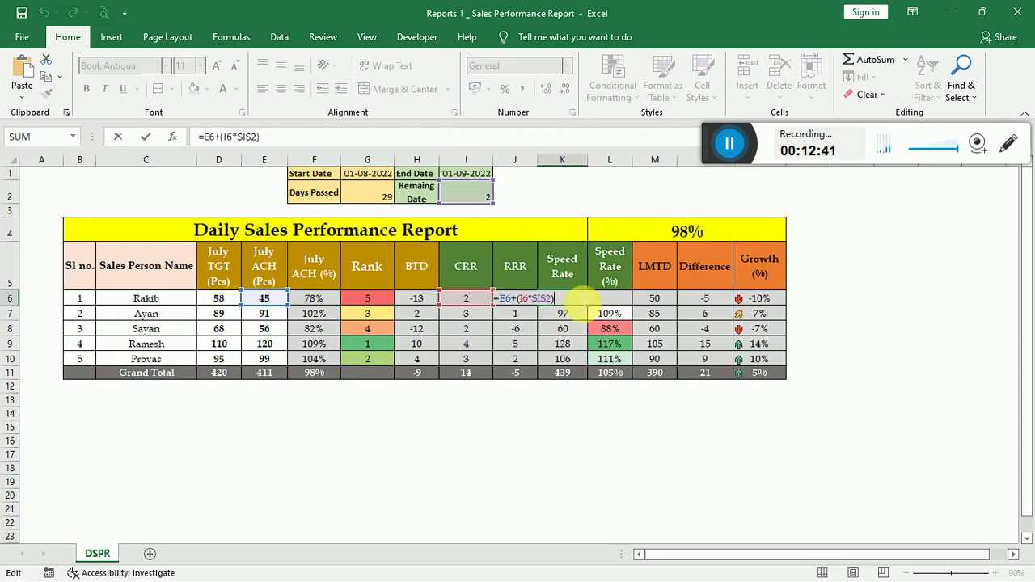
key(Return)
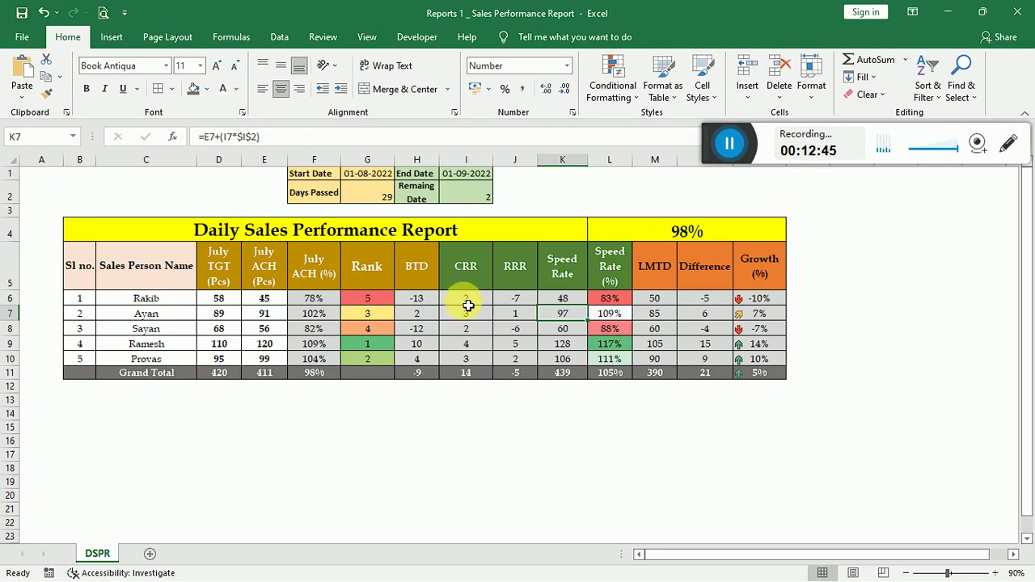
View the Speed Rate (%) formula in L6 and compare the Speed Rate formulas in K6 and K7.
click(623, 301)
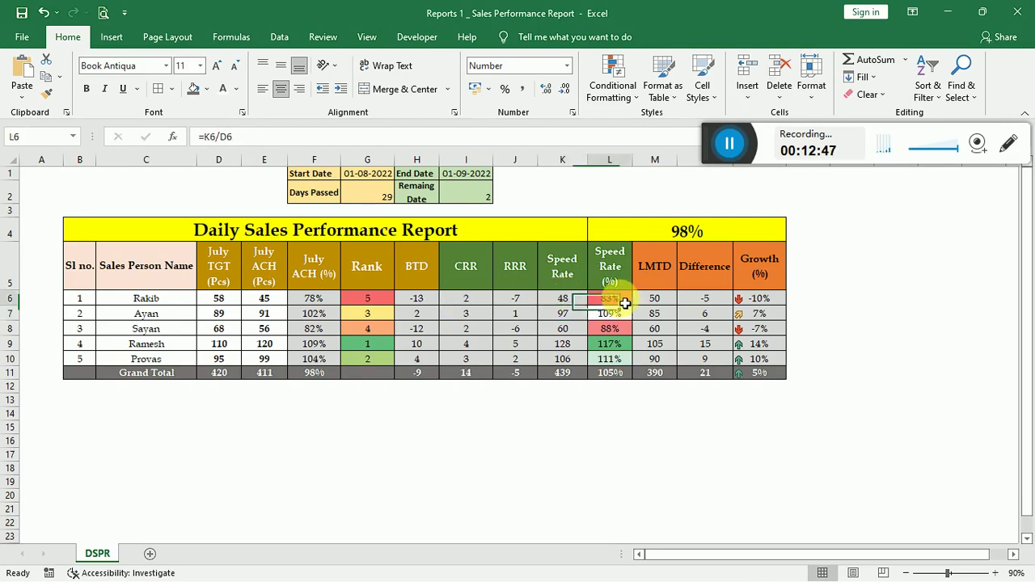
click(563, 295)
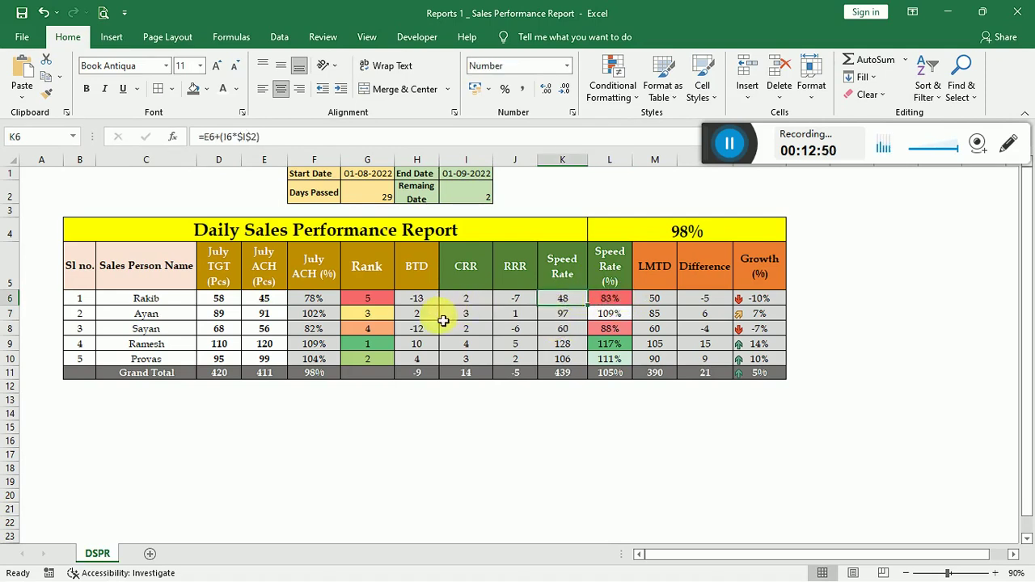
click(562, 315)
click(561, 298)
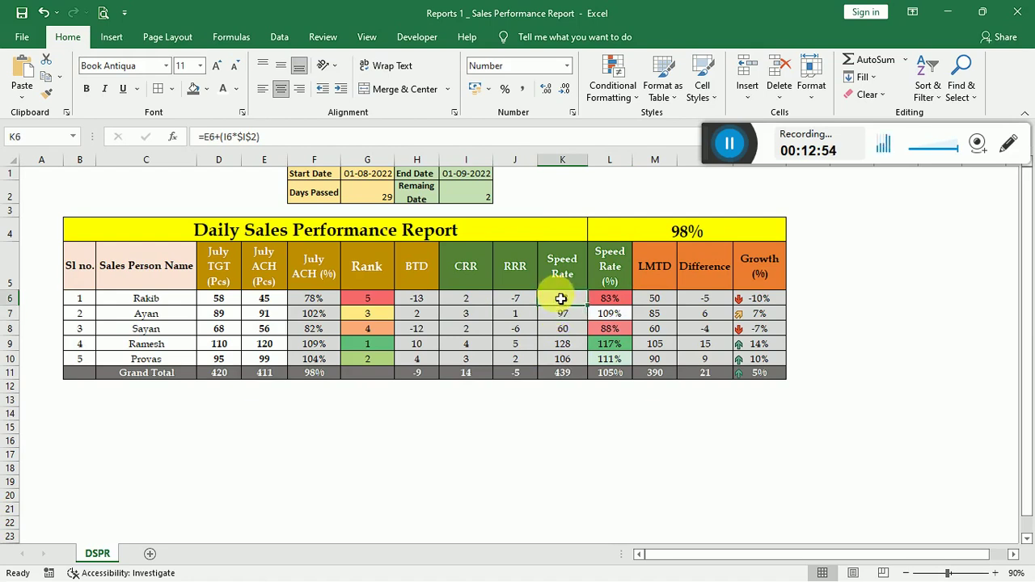
double_click(562, 314)
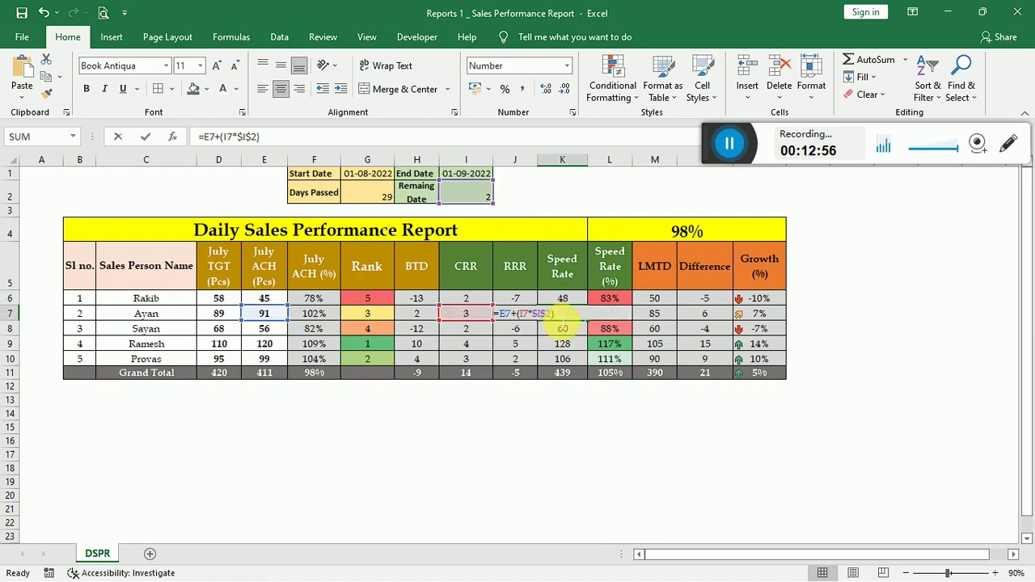
key(Return)
click(562, 299)
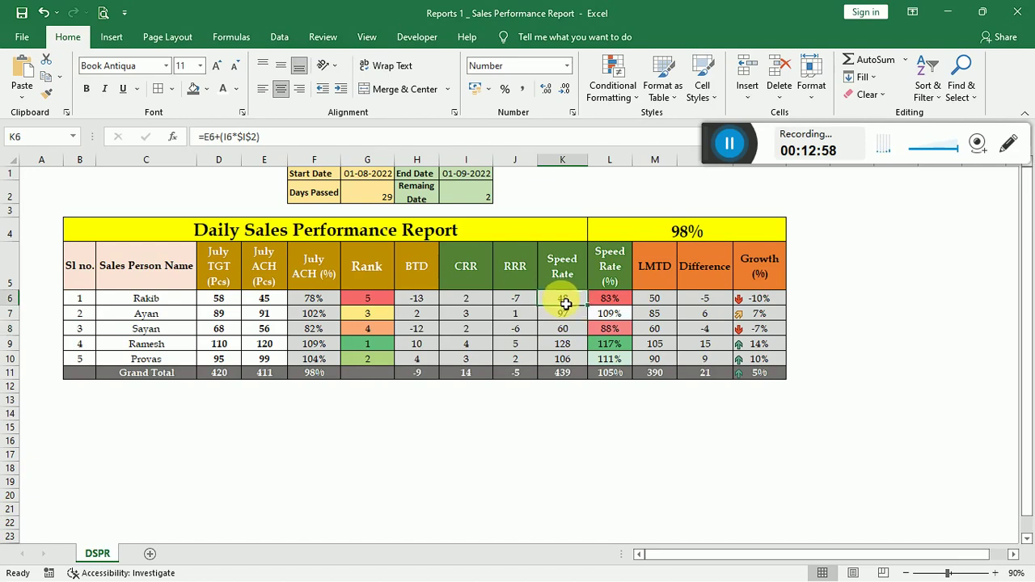
Inspect the Speed Rate (%) formula in L6 with its cell references and compare it with the formula in L10.
click(626, 300)
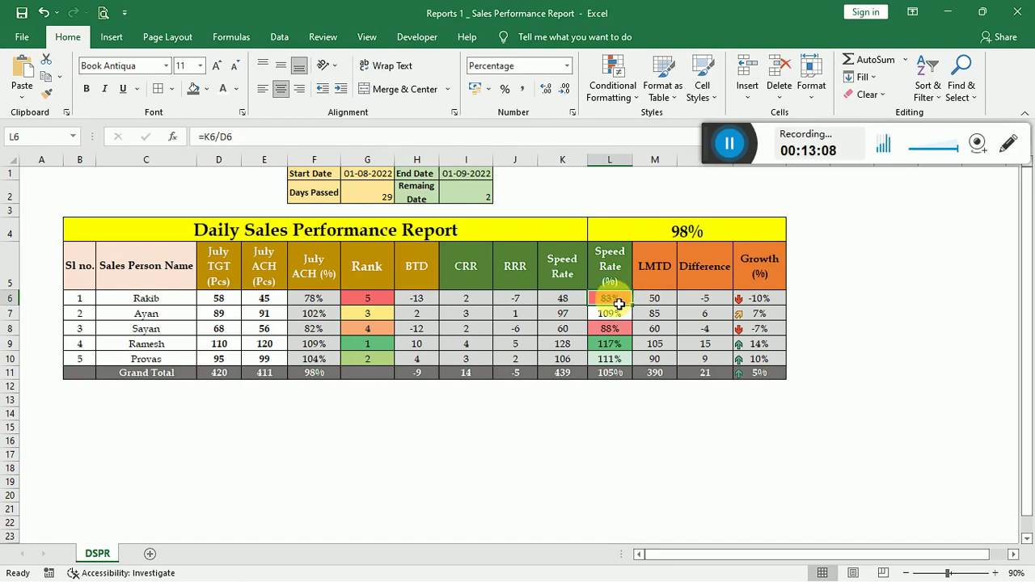
double_click(626, 301)
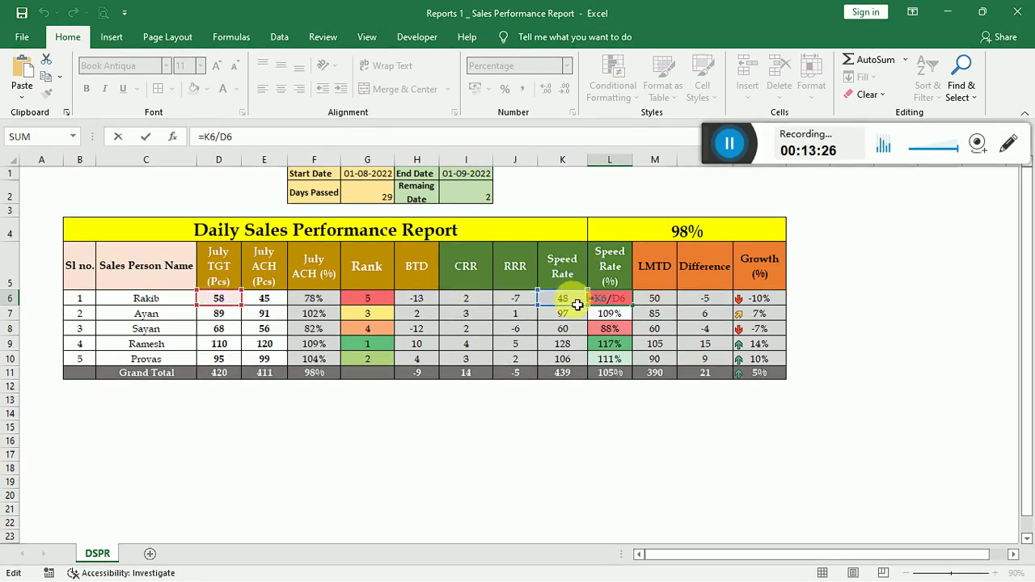
key(Return)
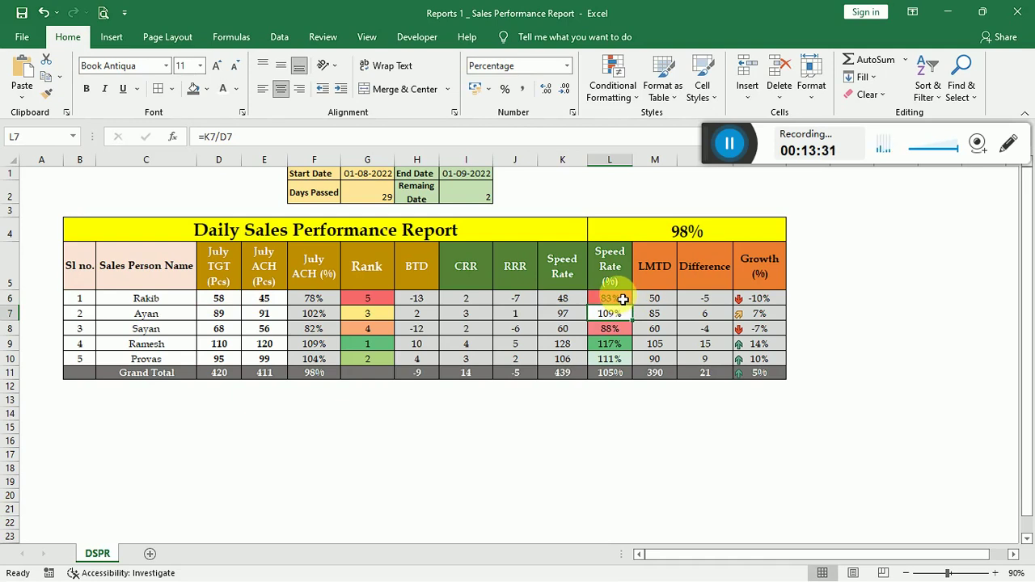
click(623, 300)
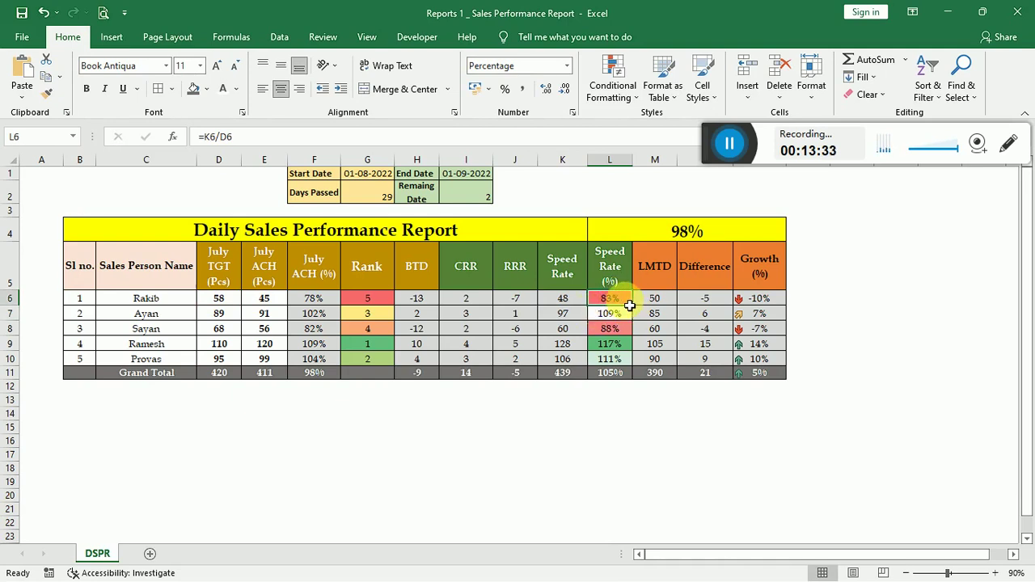
click(618, 362)
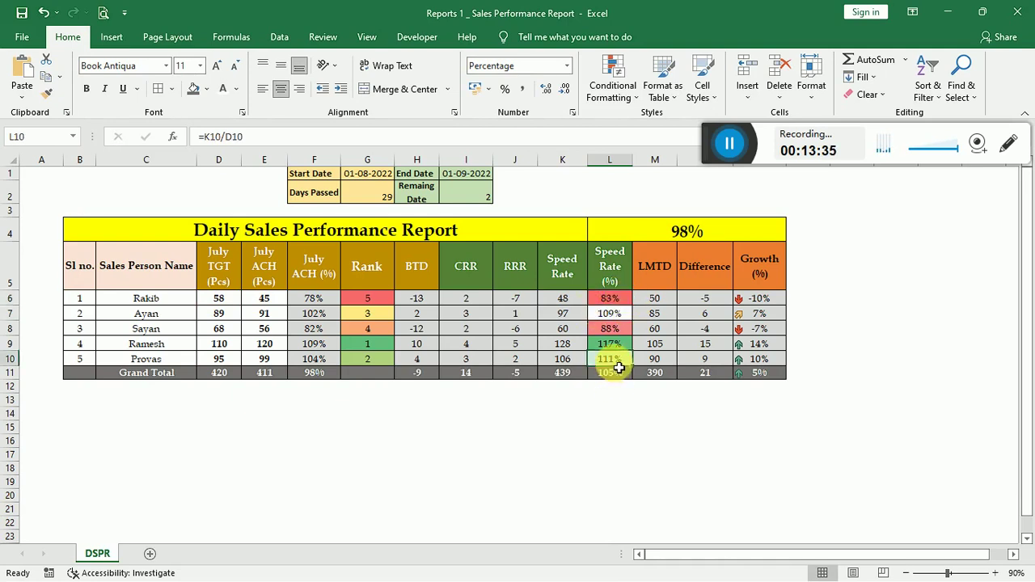
Change the LMTD header in M5 to "LMTD ACH", with ACH on a second line within the cell.
click(661, 271)
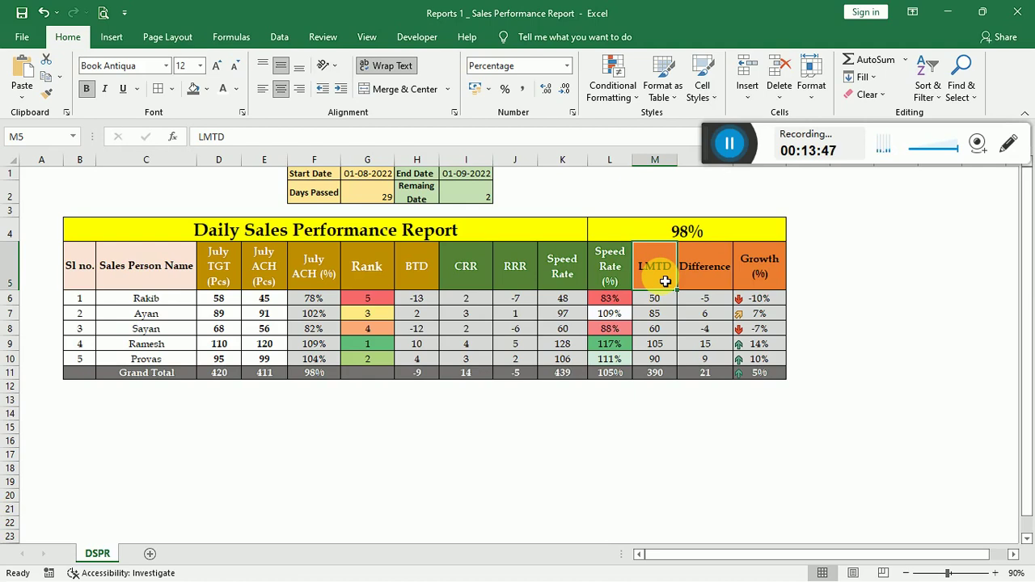
double_click(665, 281)
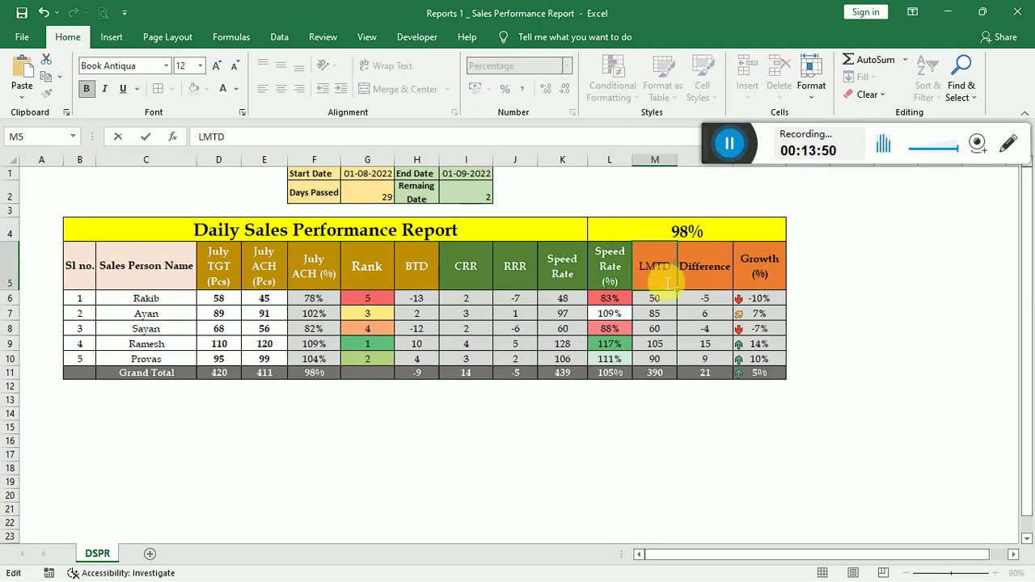
key(alt+Return)
text(ACH)
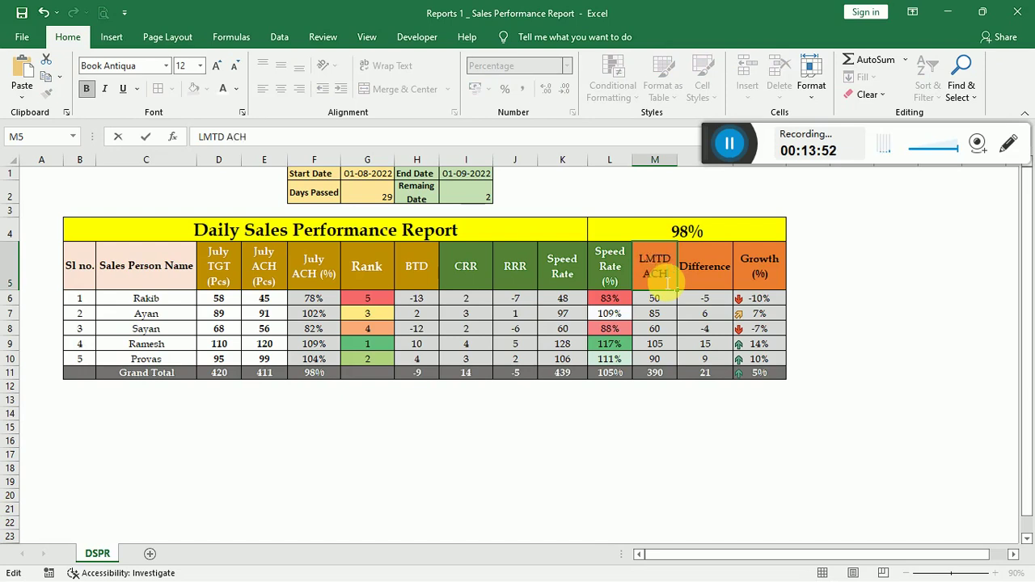
key(Return)
click(717, 288)
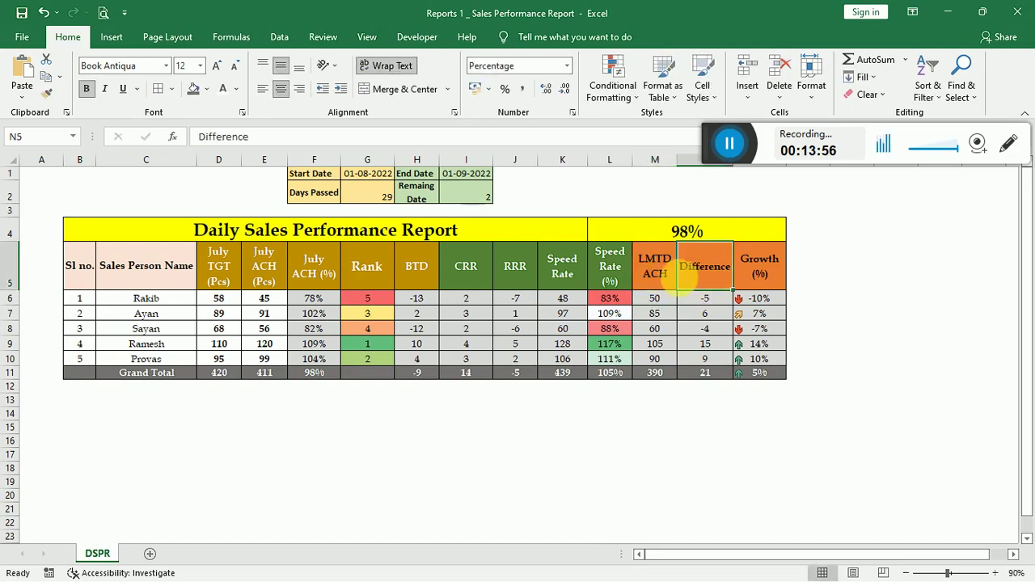
Review the LMTD ACH column from its header in M5 through the individual salesperson values in M6 to M10.
click(657, 271)
click(647, 304)
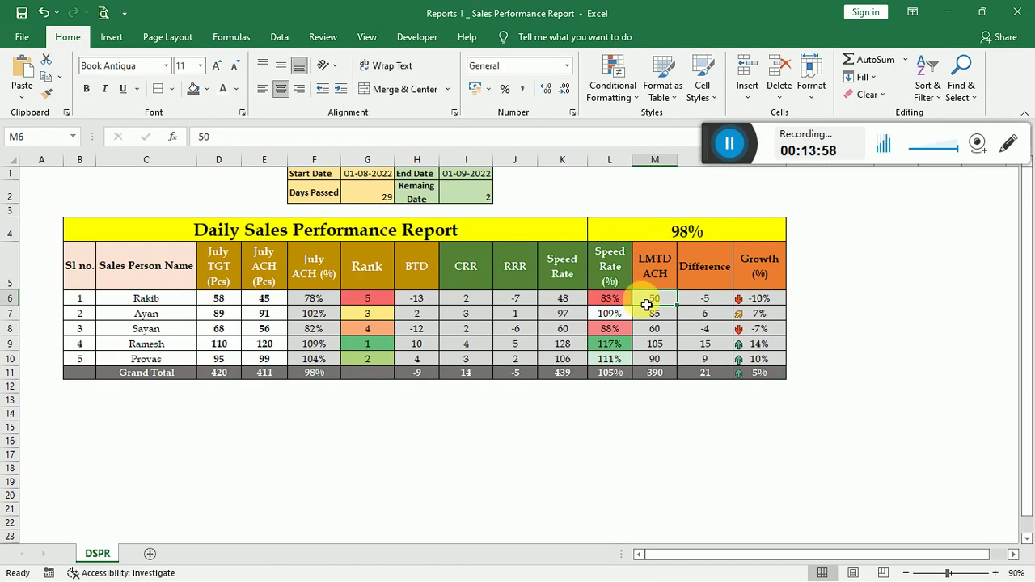
click(650, 319)
key(Down)
key(Down)
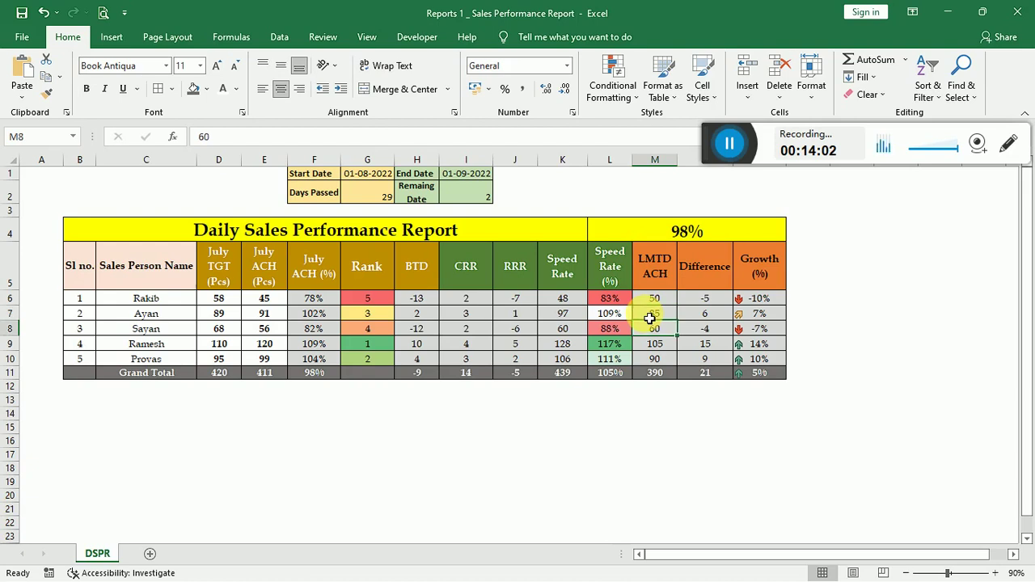
key(Down)
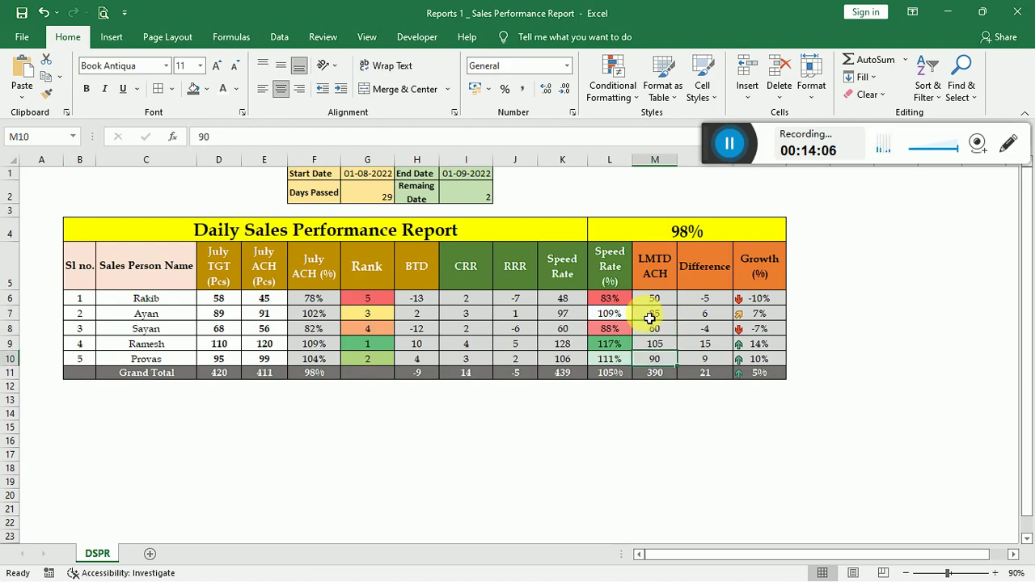
click(654, 301)
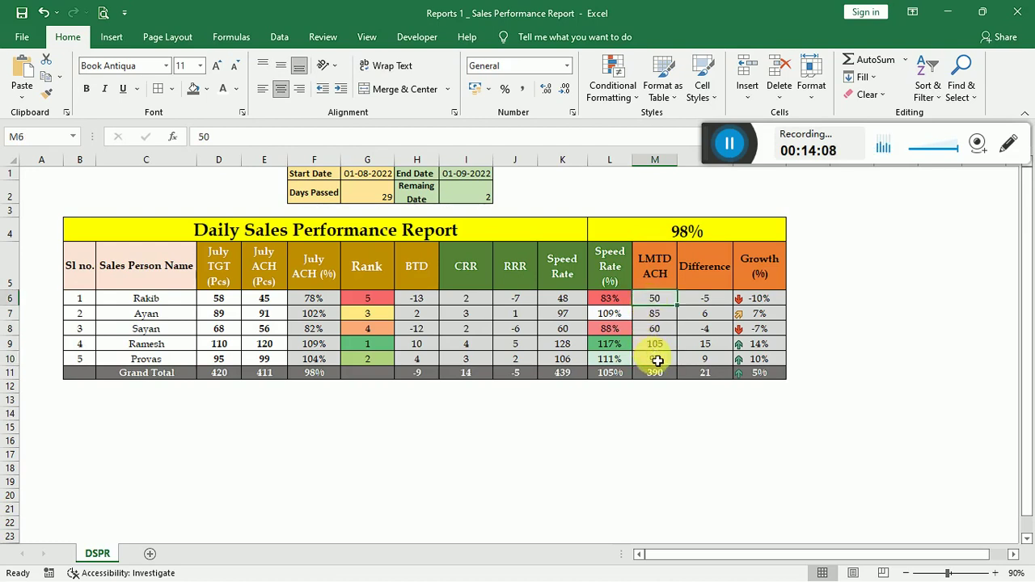
click(654, 313)
click(654, 347)
click(654, 301)
Inspect the Difference formula in N6 alongside the LMTD achievement in M6 and the July achievement in E6.
click(712, 276)
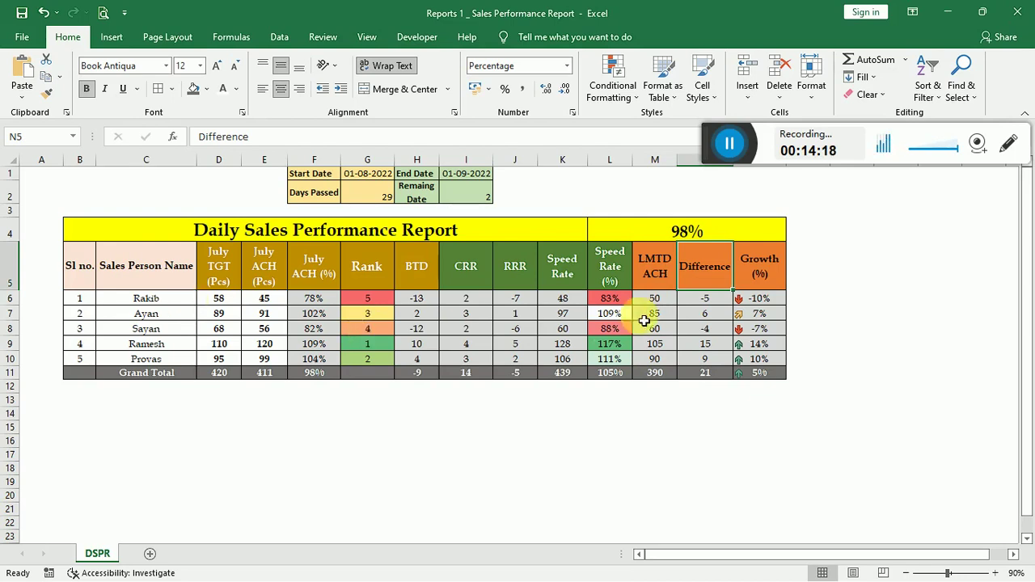
click(669, 299)
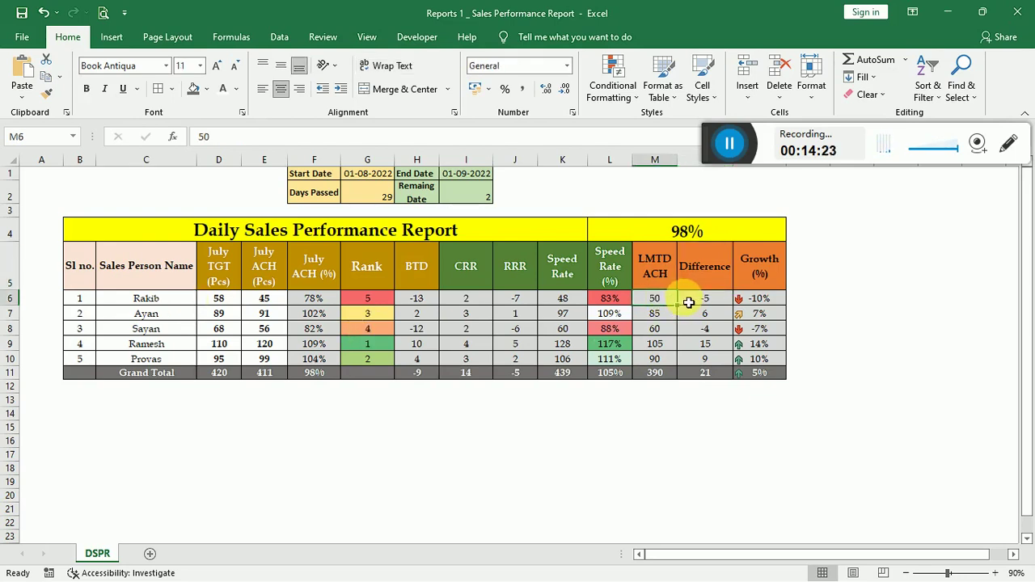
click(256, 305)
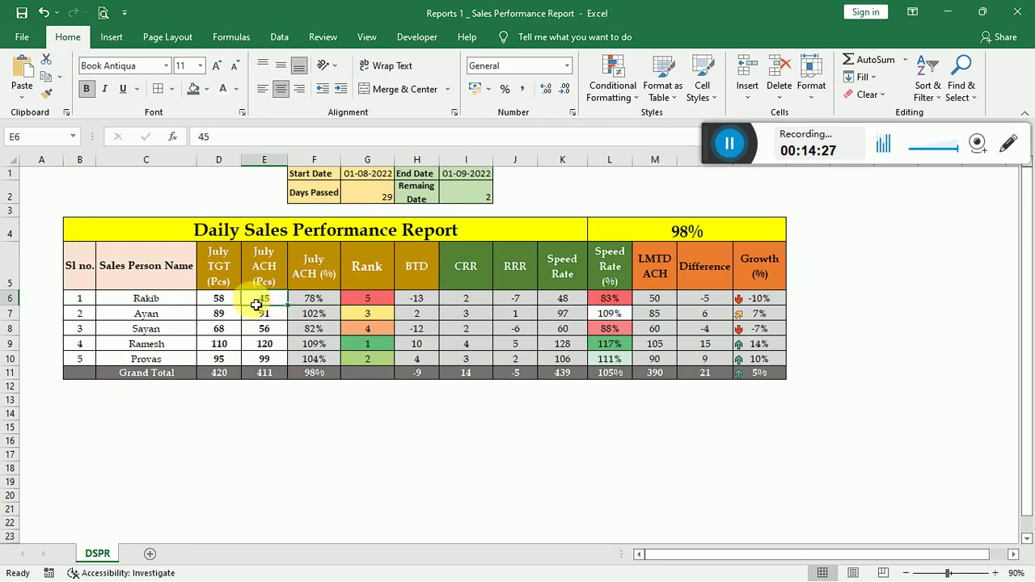
click(711, 304)
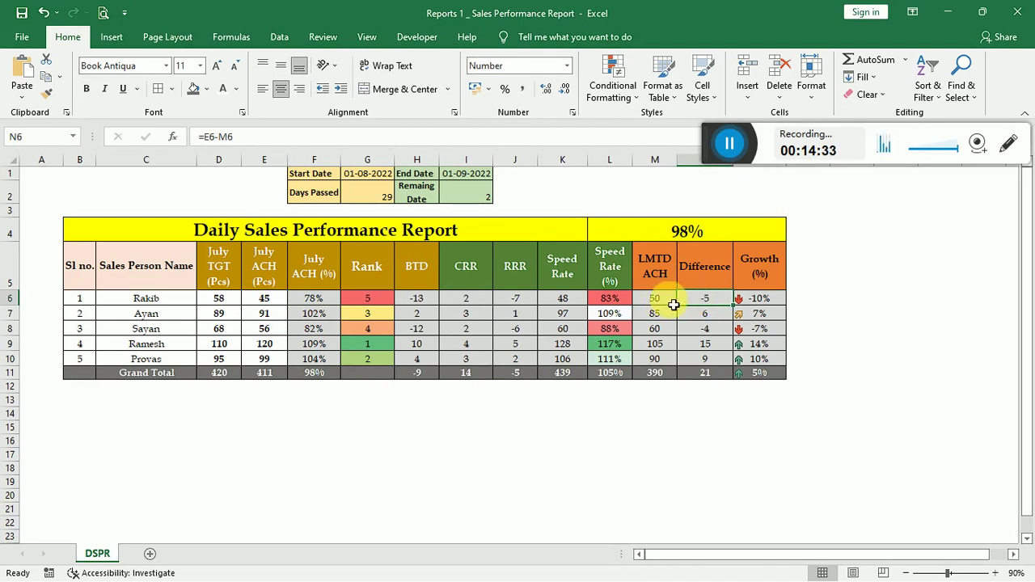
click(674, 304)
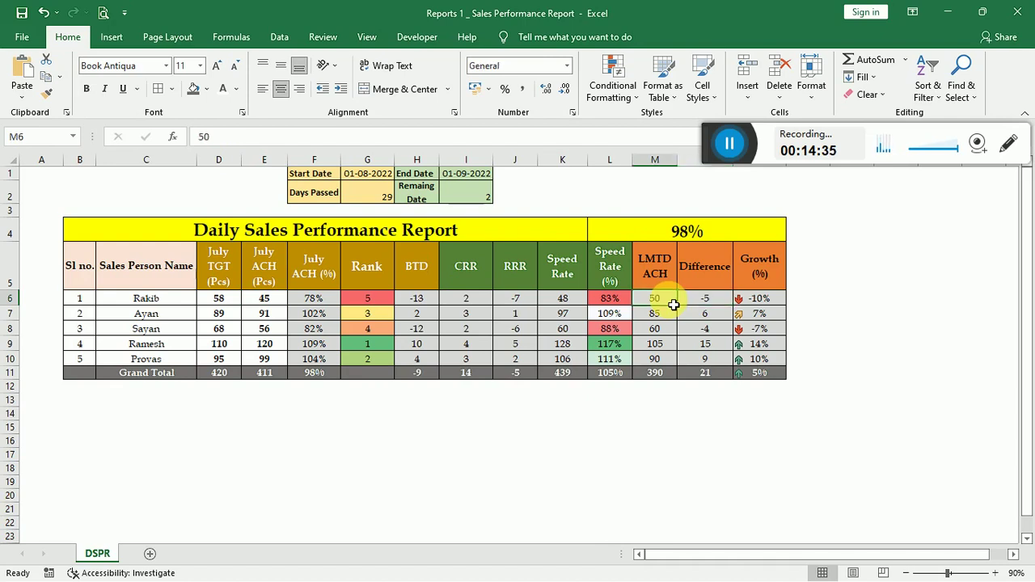
click(255, 302)
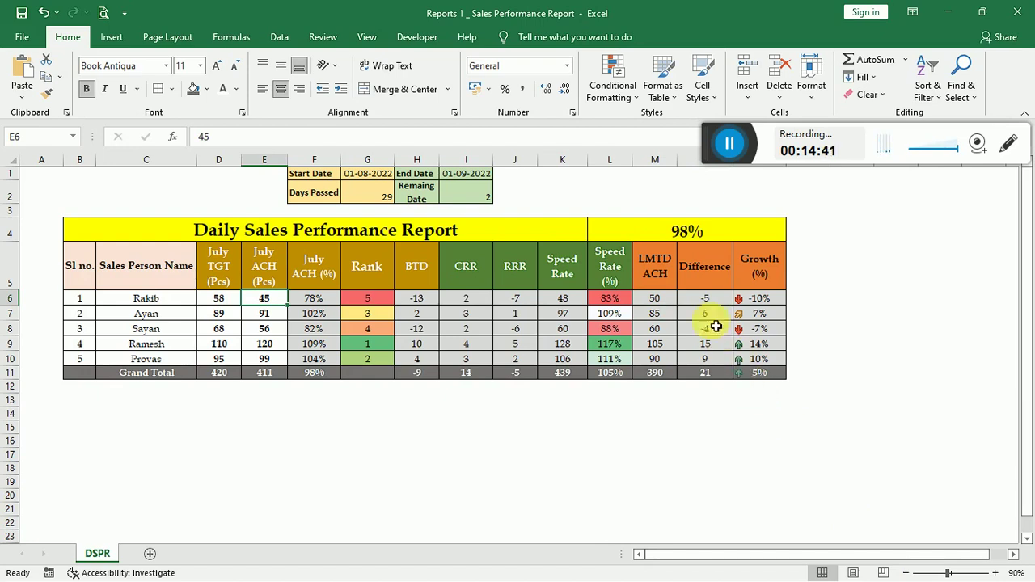
click(702, 302)
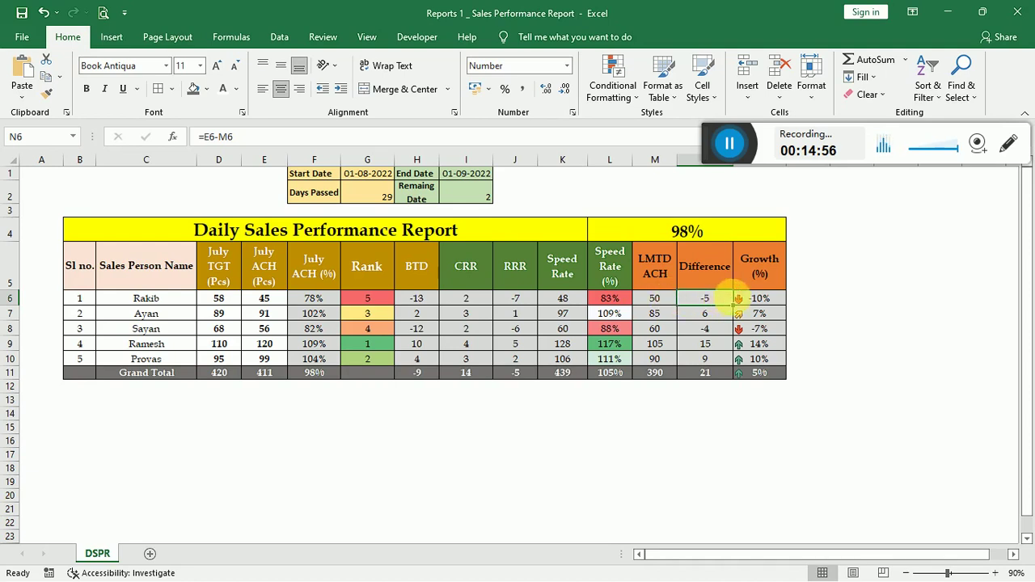
View the Growth (%) formula in O6 and display the cell references of the Difference formula in N6.
click(757, 302)
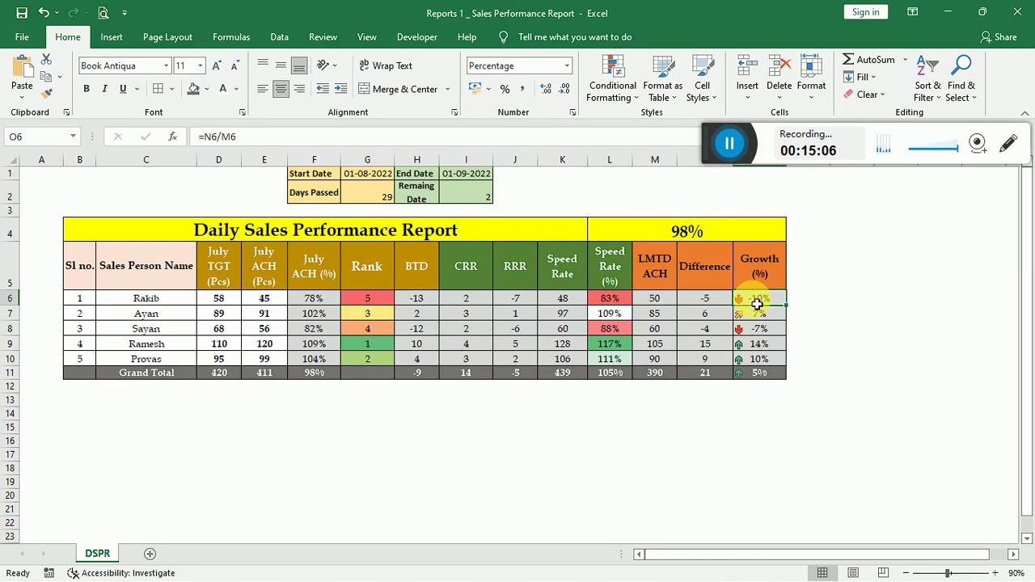
click(700, 301)
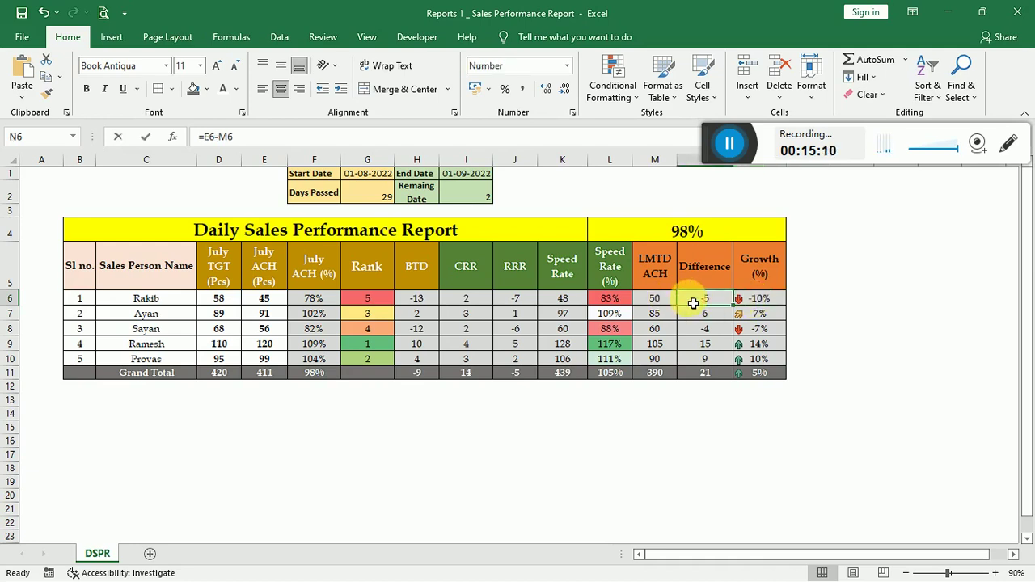
double_click(694, 301)
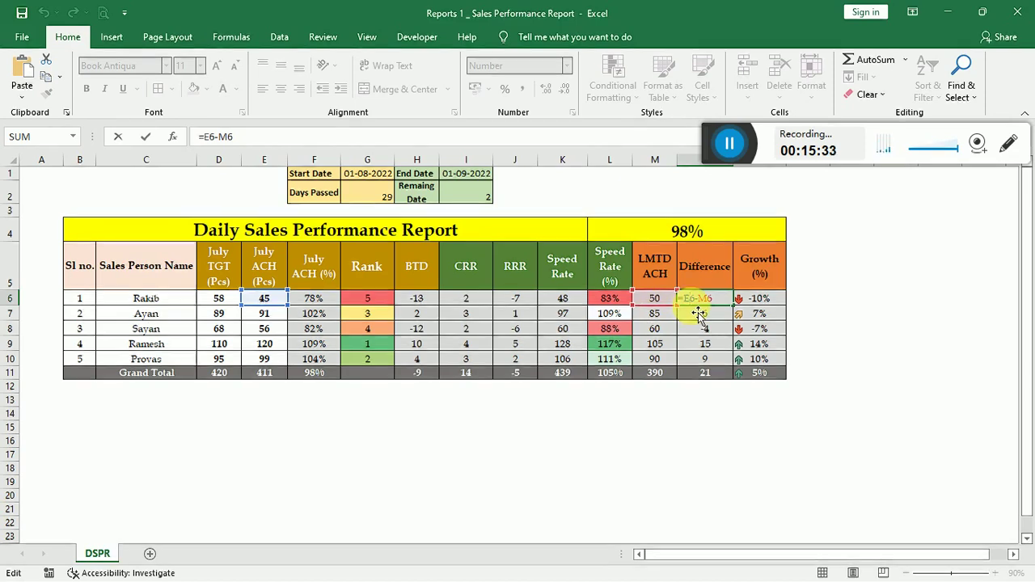
key(Return)
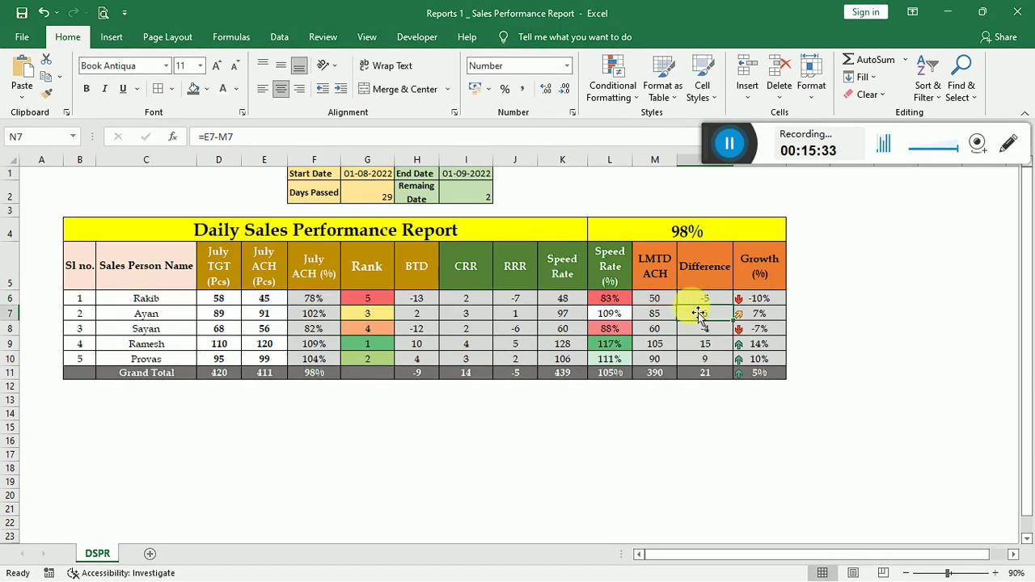
Check the July achievement in E6 and display the cell references of the Growth (%) formula in O6.
click(773, 298)
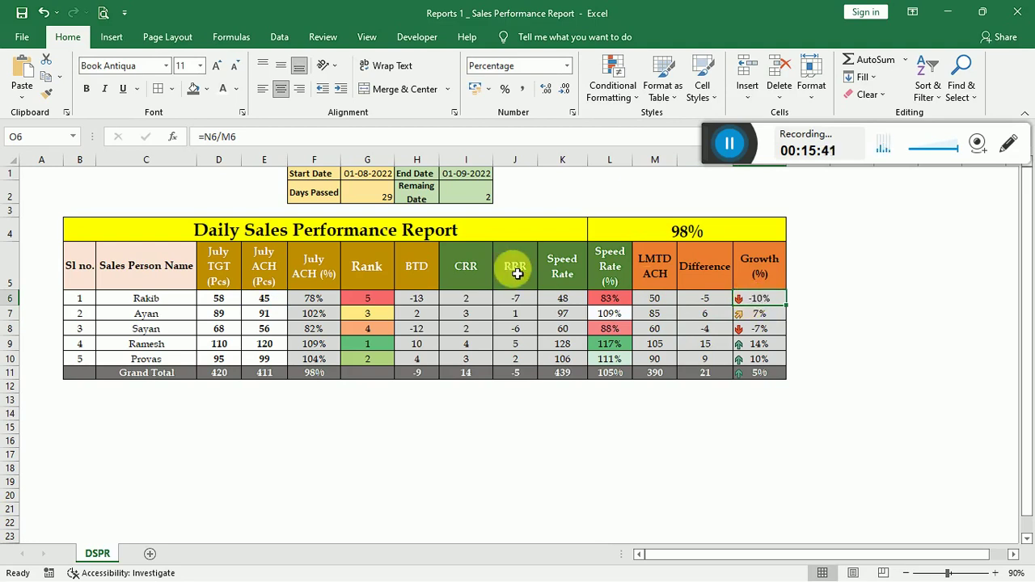
click(273, 303)
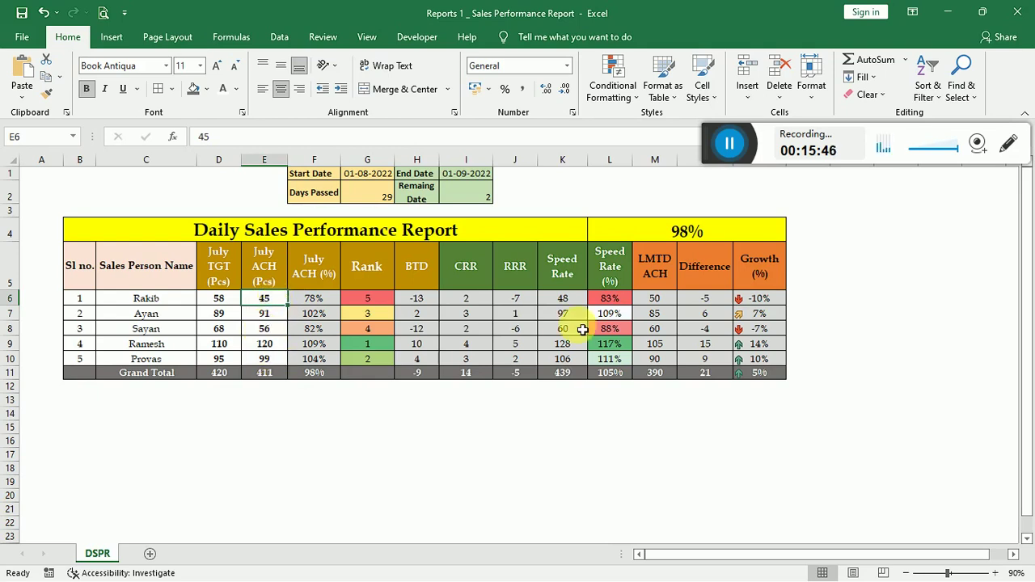
click(781, 301)
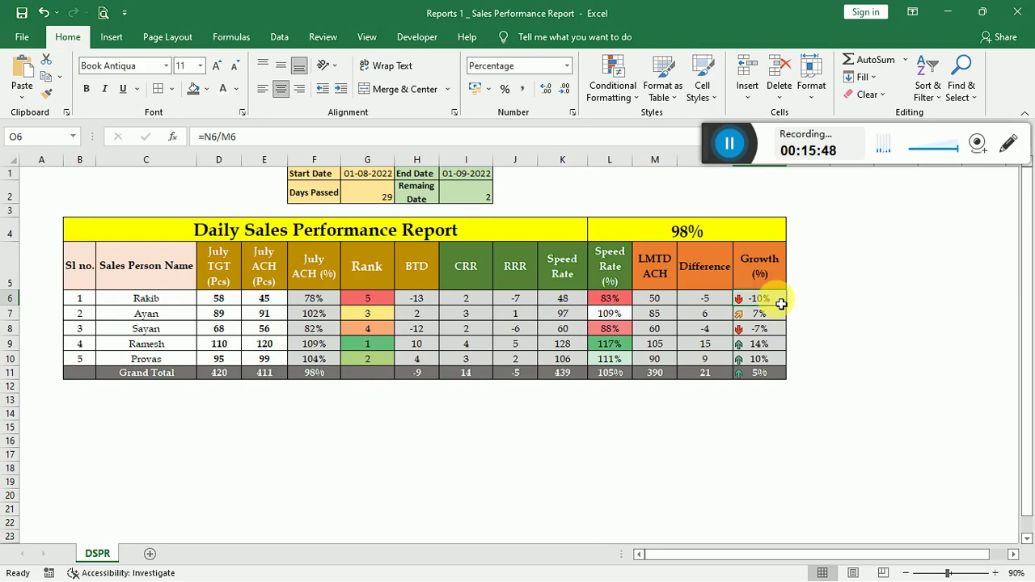
double_click(780, 303)
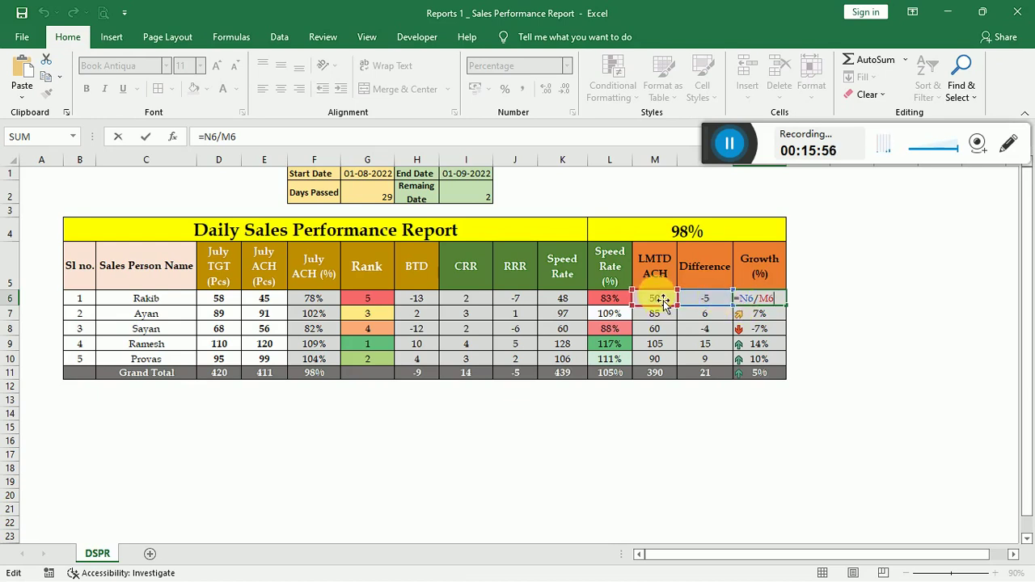
key(Return)
Recheck the Growth (%) formula in O6 against the LMTD achievement in M6 and the July achievement in E6.
click(772, 303)
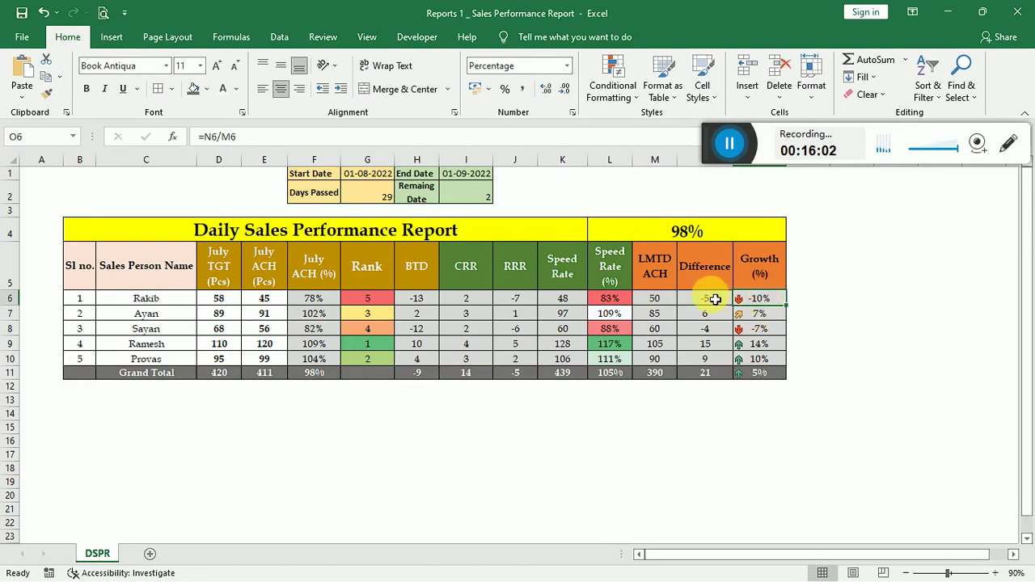
click(662, 298)
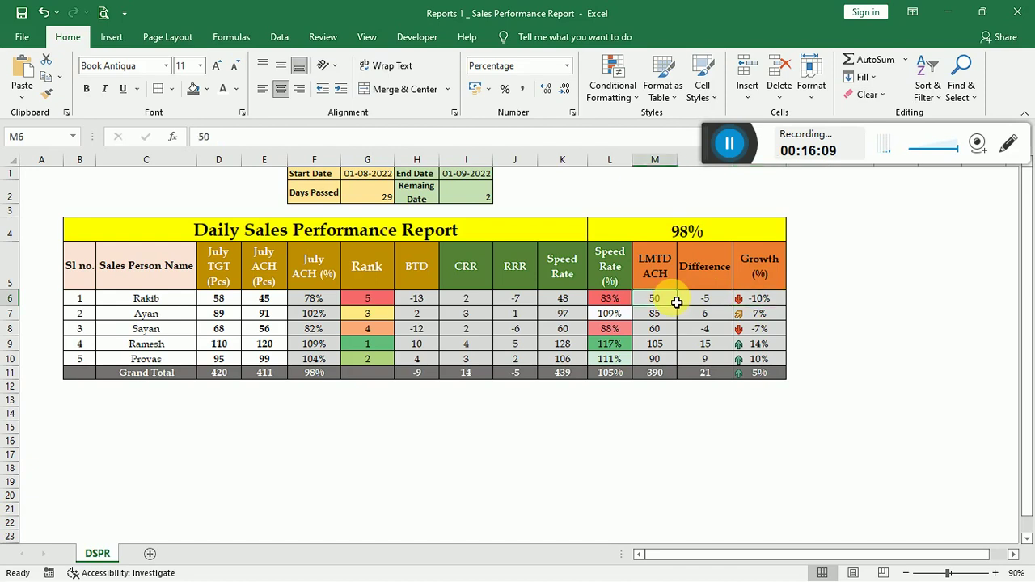
click(257, 304)
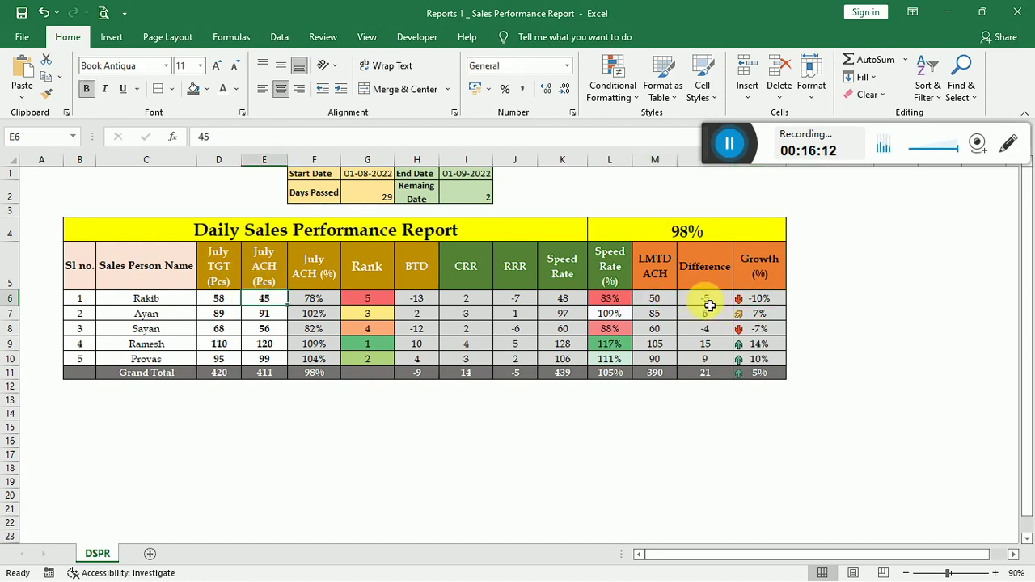
click(763, 301)
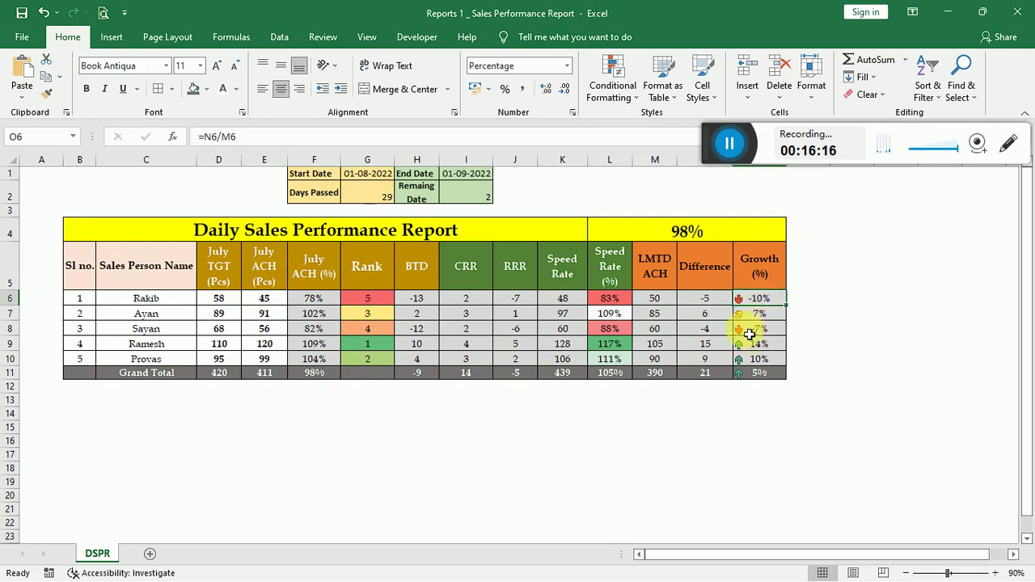
Inspect the Growth (%) formula in O10 alongside the difference in N10 and the achievements in M10 and E10.
click(754, 361)
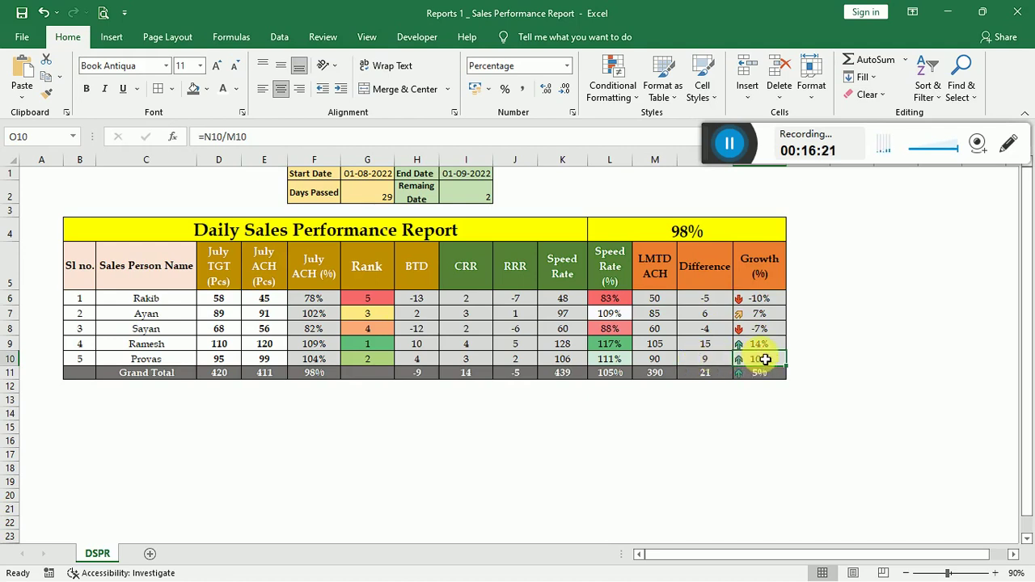
click(722, 363)
click(659, 361)
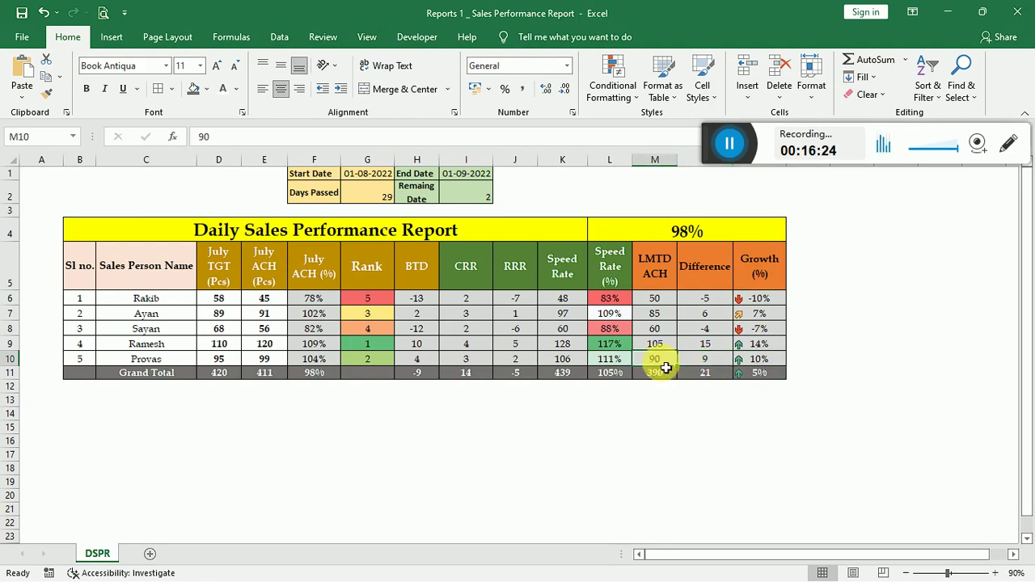
click(263, 360)
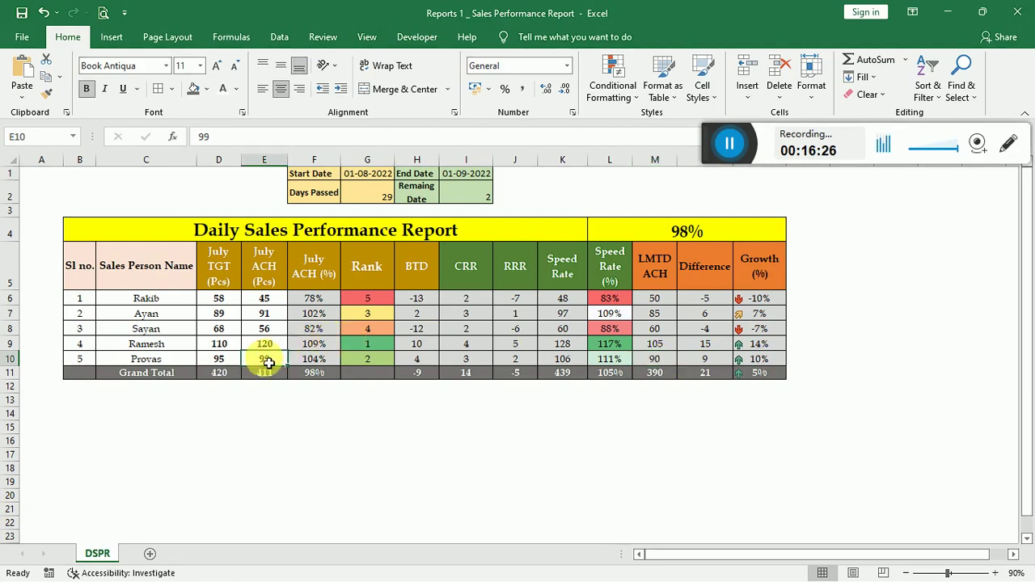
Review the Growth (%) results and icon indicators in O6:O10, checking the formulas in individual rows.
click(768, 359)
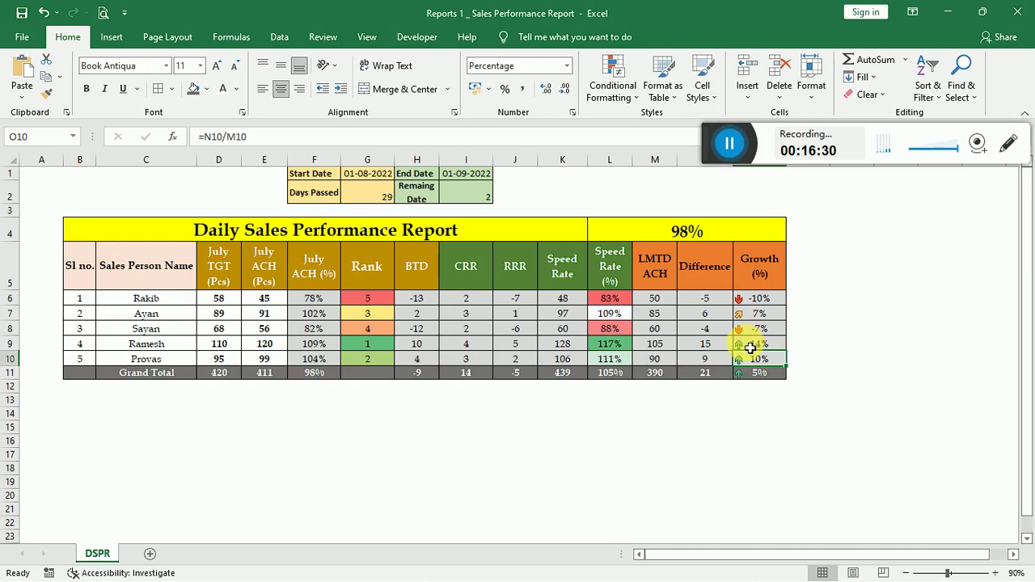
drag(755, 299, 754, 357)
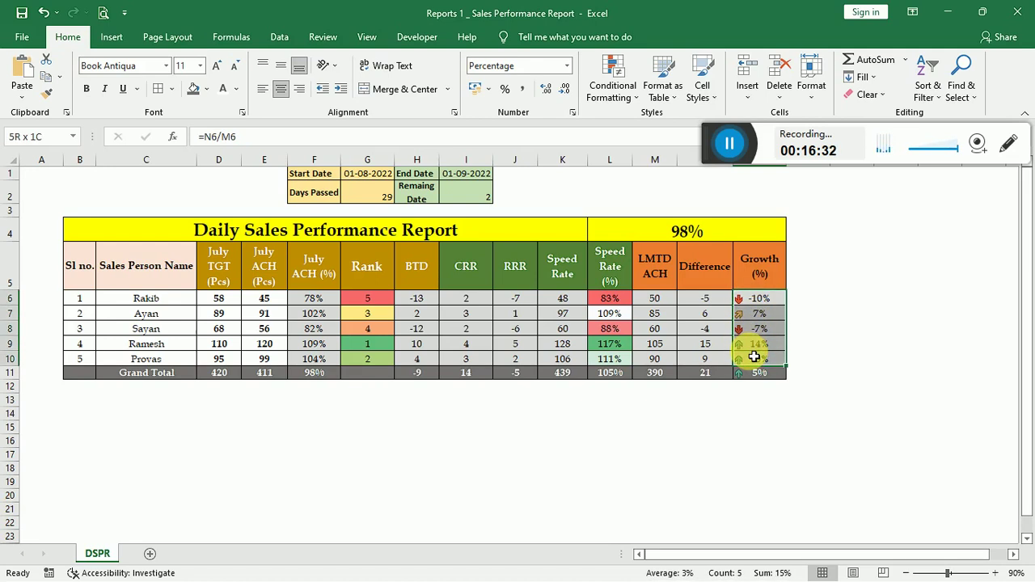
click(745, 300)
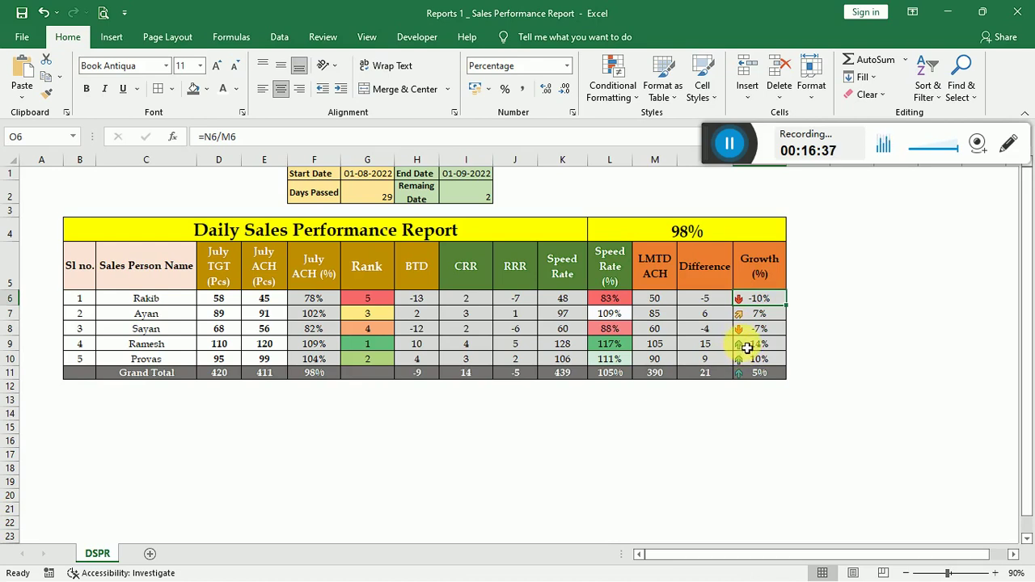
click(750, 329)
click(749, 320)
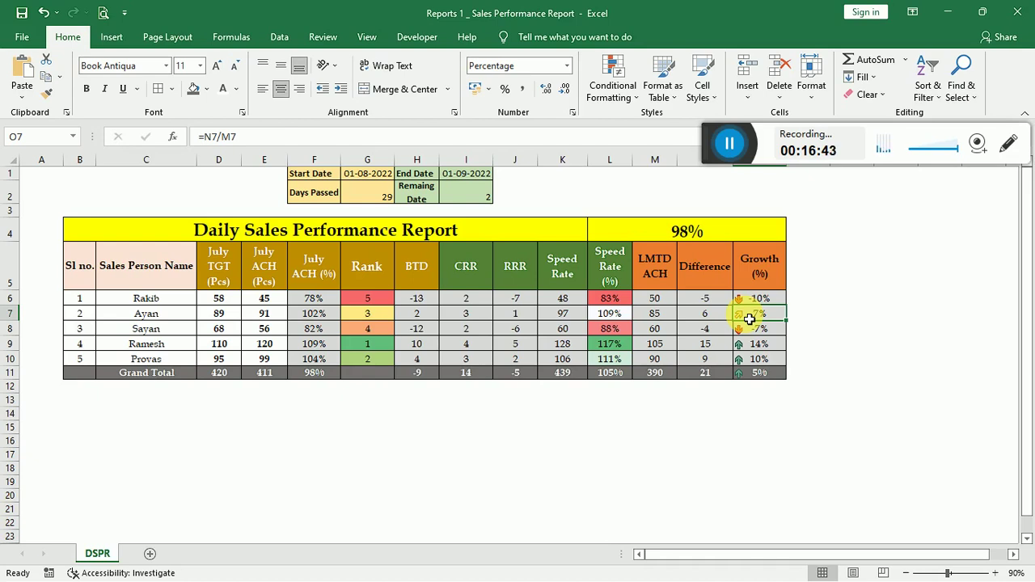
click(752, 350)
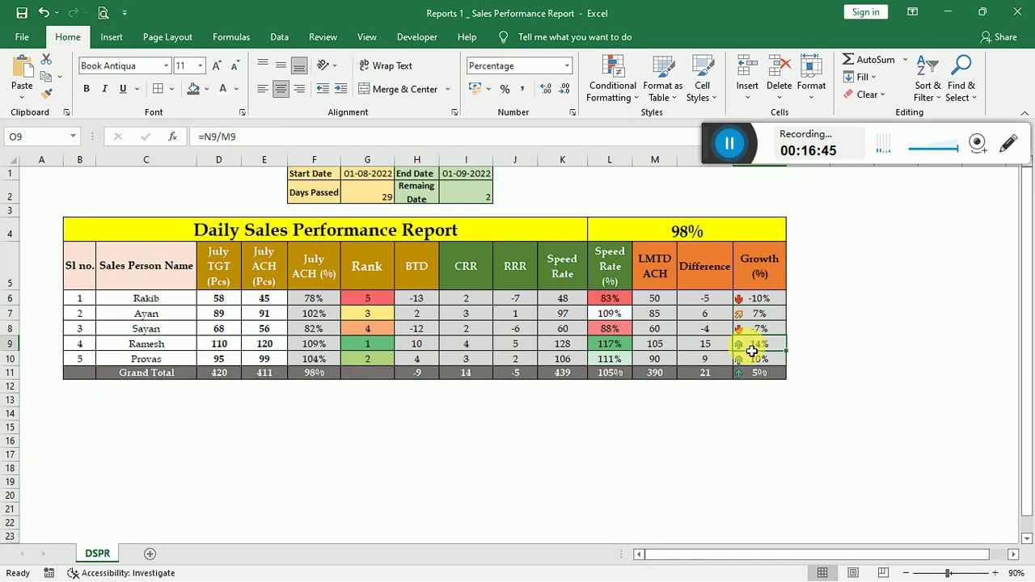
Recheck the Growth (%) formulas in O7, O9 and O6 one by one.
click(720, 318)
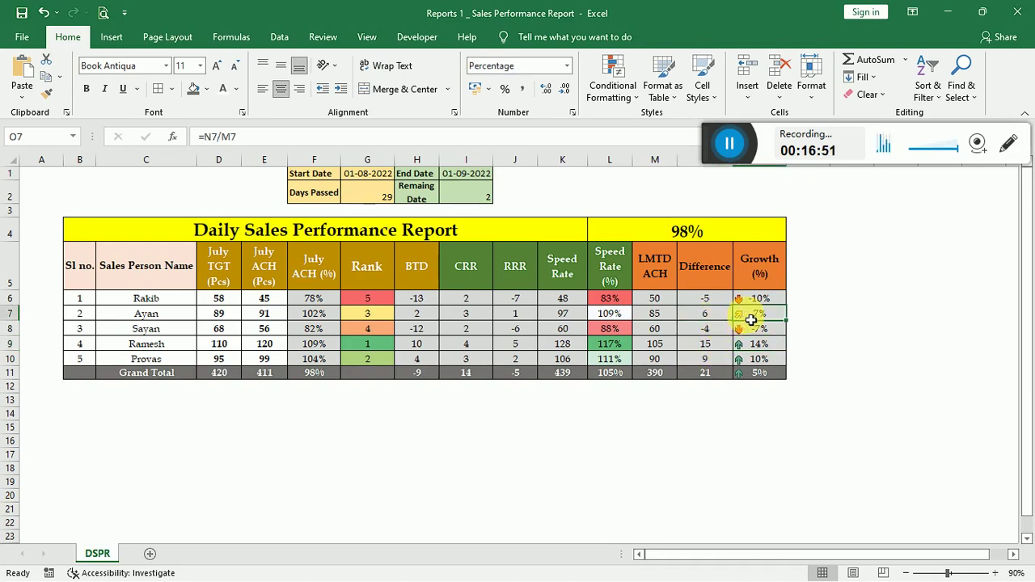
click(761, 346)
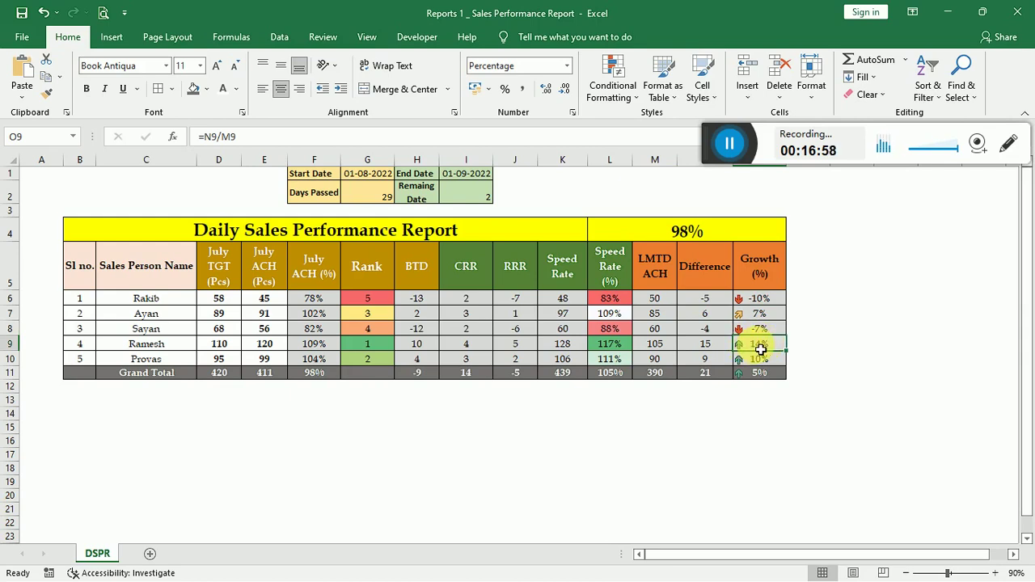
click(761, 314)
click(761, 300)
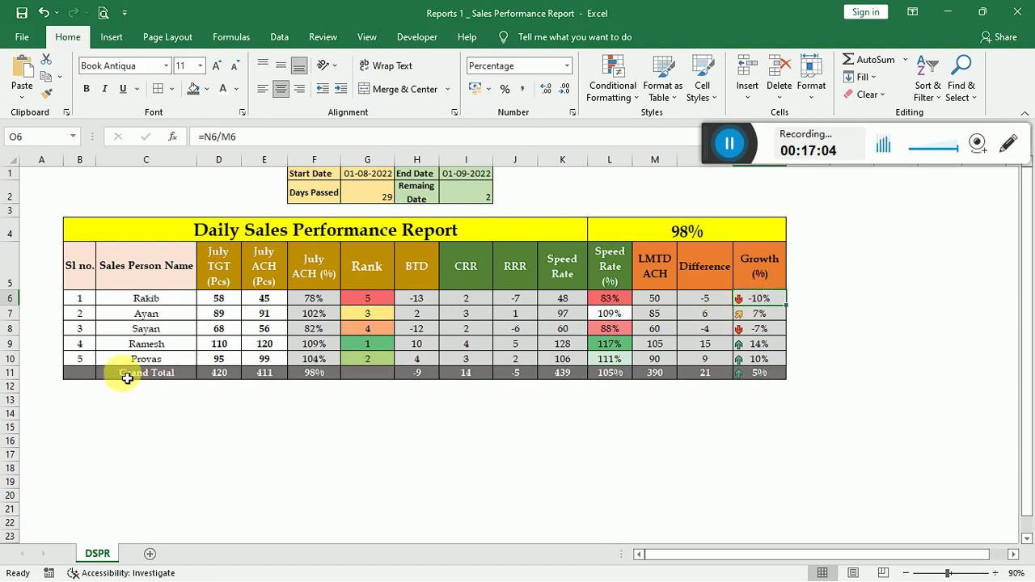
Inspect the Grand Total formulas for July target, achievement and ACH (%) in D11:F11, plus the headline percentage in L4.
click(216, 376)
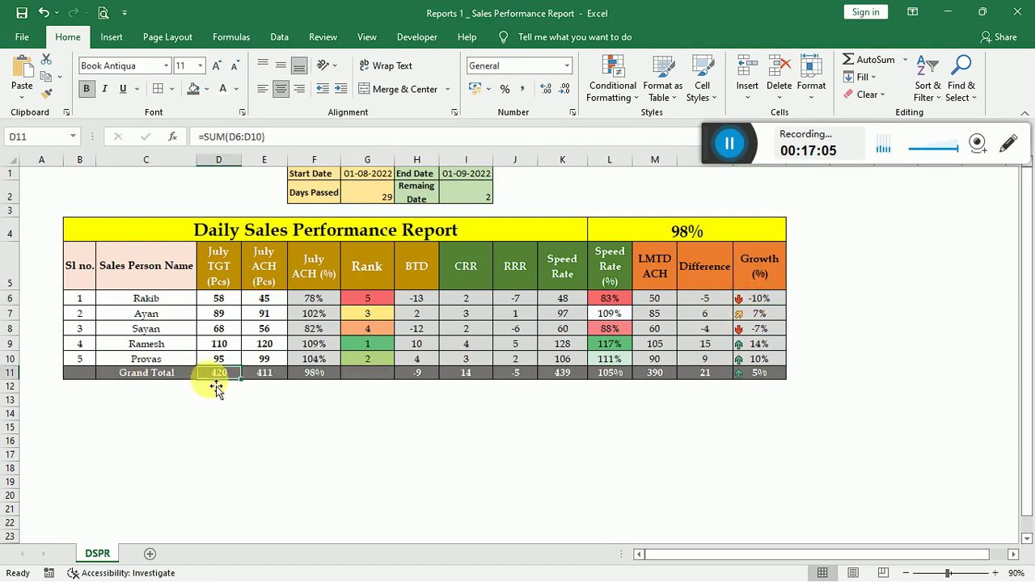
click(258, 377)
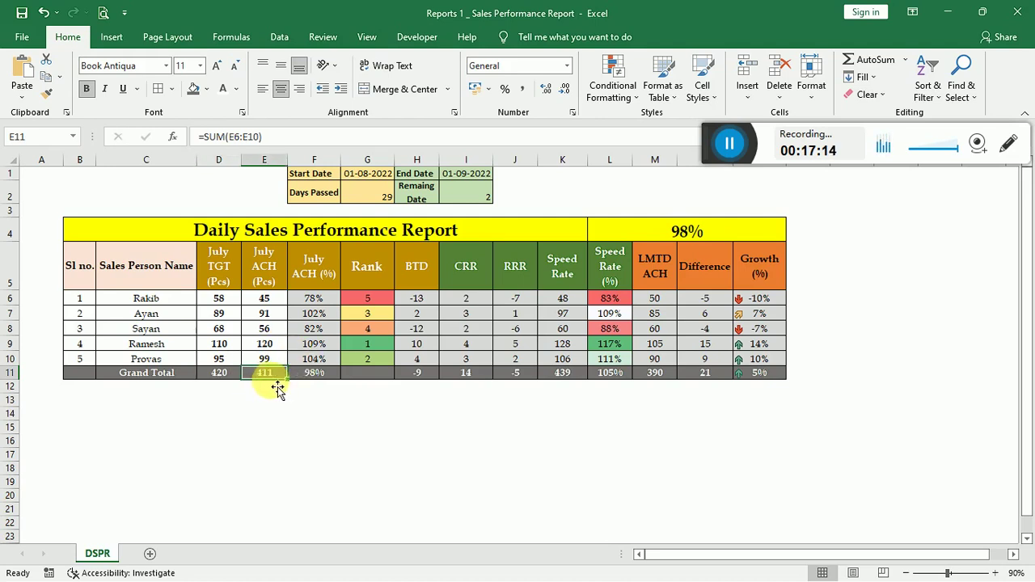
click(301, 375)
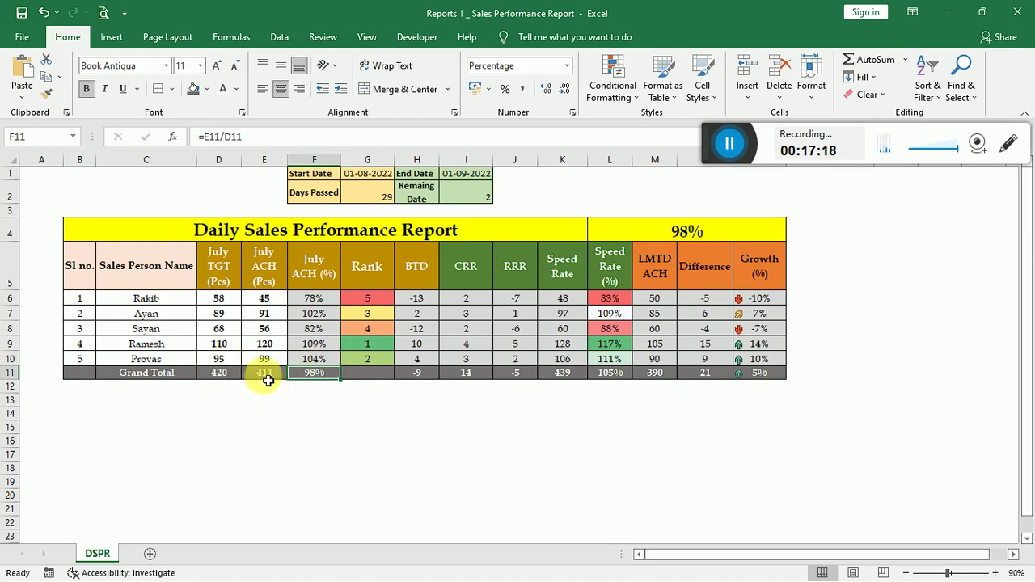
click(732, 232)
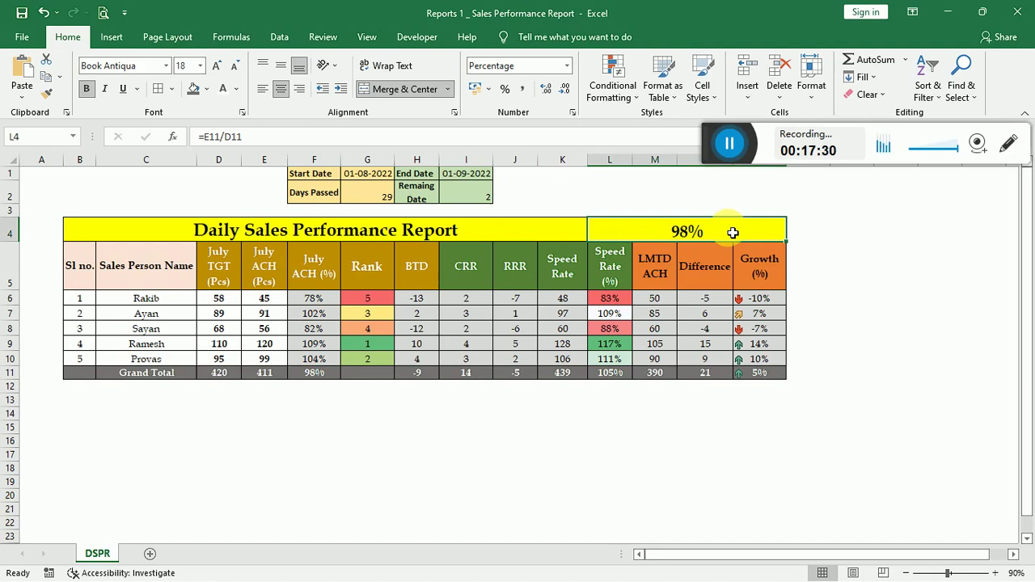
Check the BTD total in H11 against D11 and display the cell references of the CRR formula in I11.
click(422, 374)
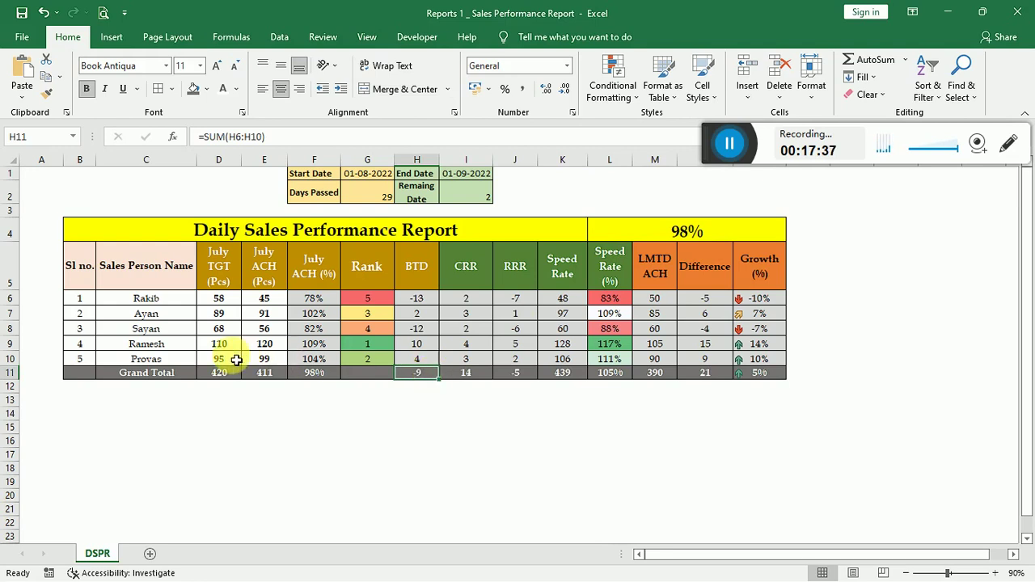
click(215, 374)
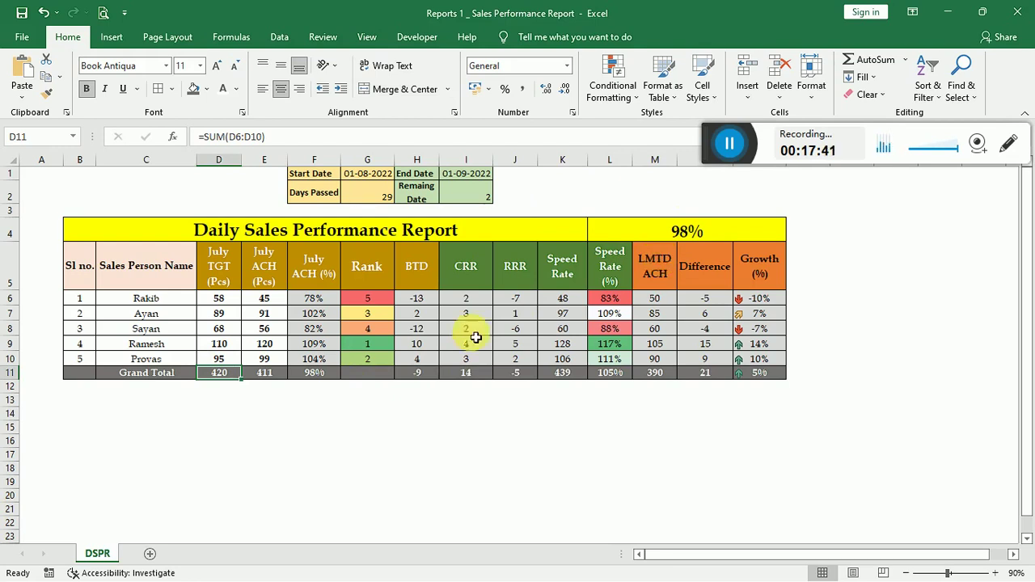
click(485, 376)
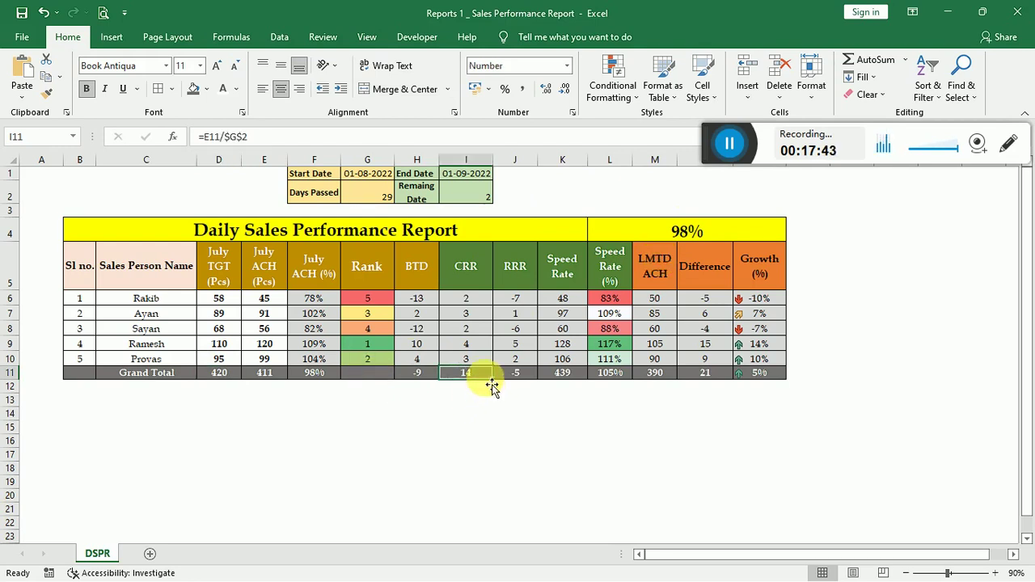
double_click(479, 375)
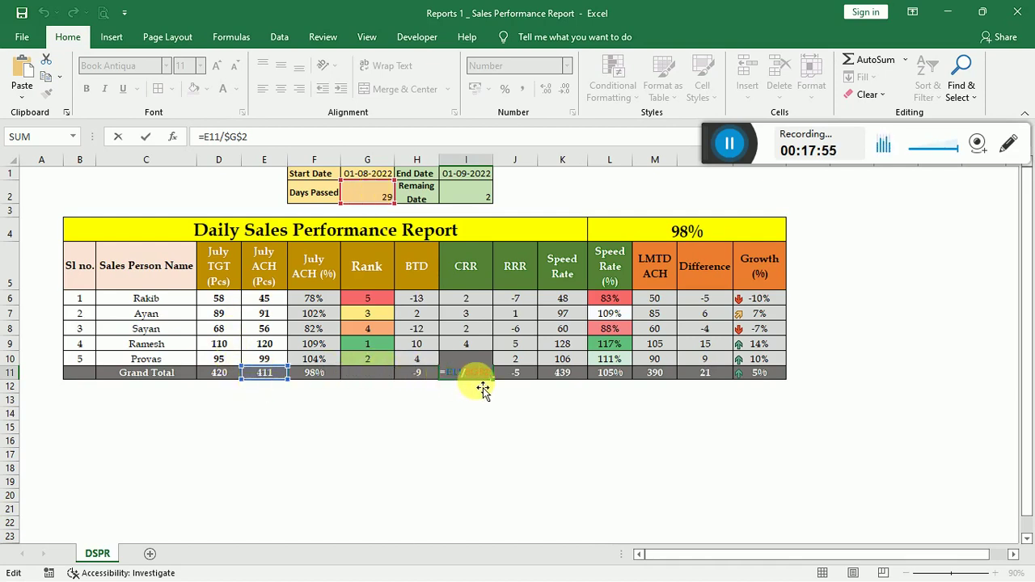
key(Return)
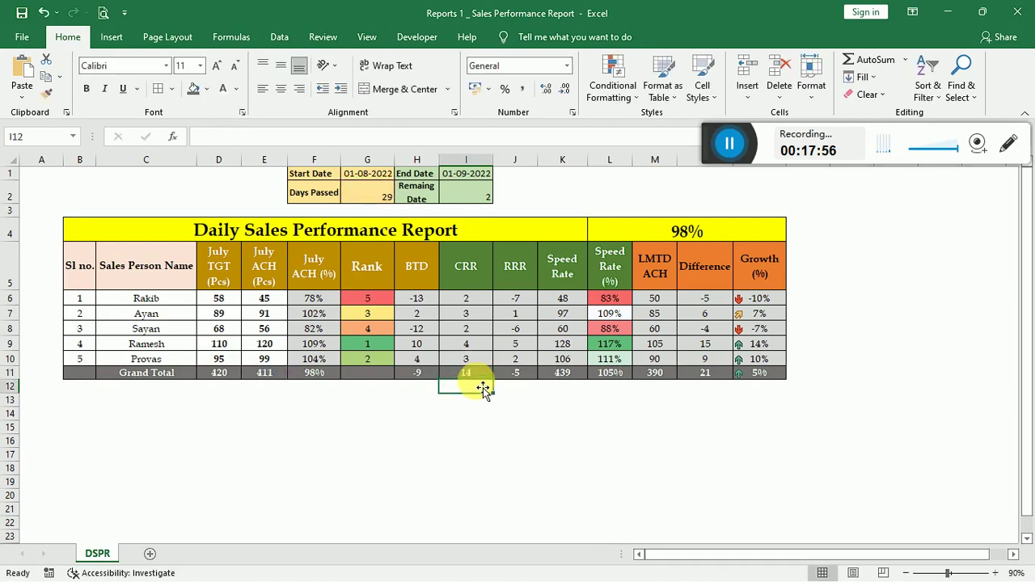
key(Up)
Display the cell references of the CRR formula in I6 for comparison with the Grand Total row.
click(466, 300)
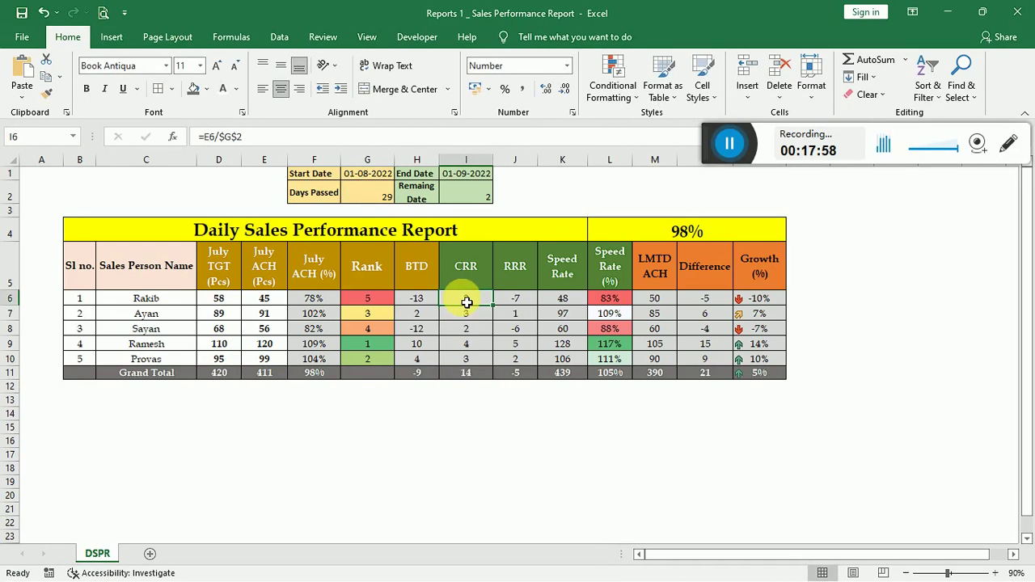
double_click(467, 300)
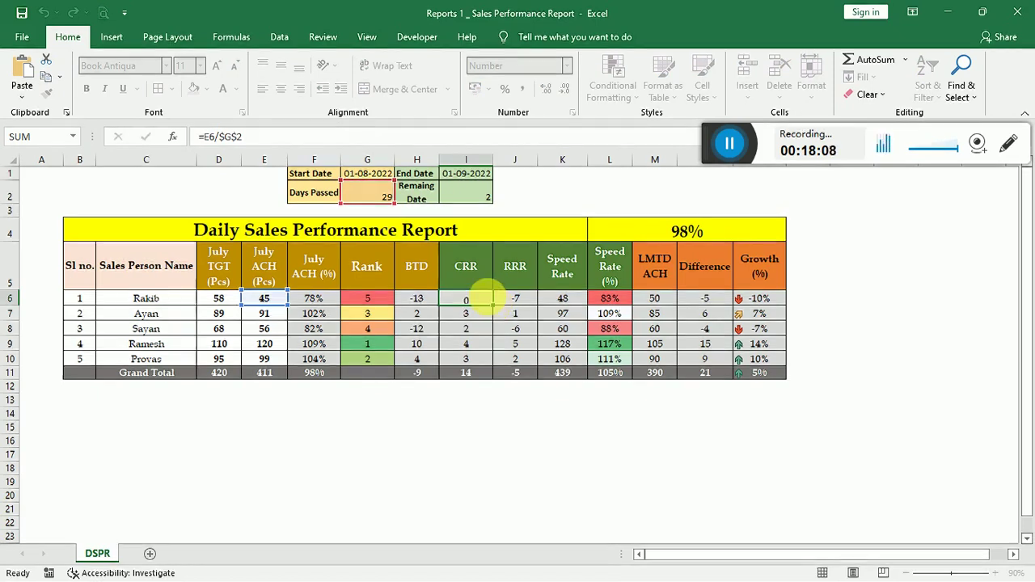
key(Return)
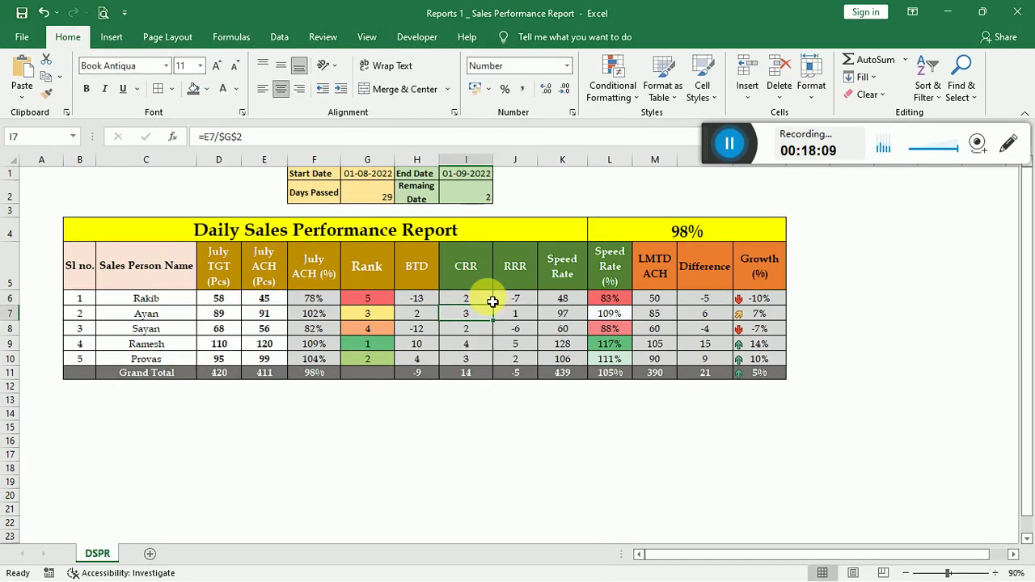
Inspect the Grand Total RRR formula in J11 and display the cell references of the Speed Rate formula in K11.
click(516, 373)
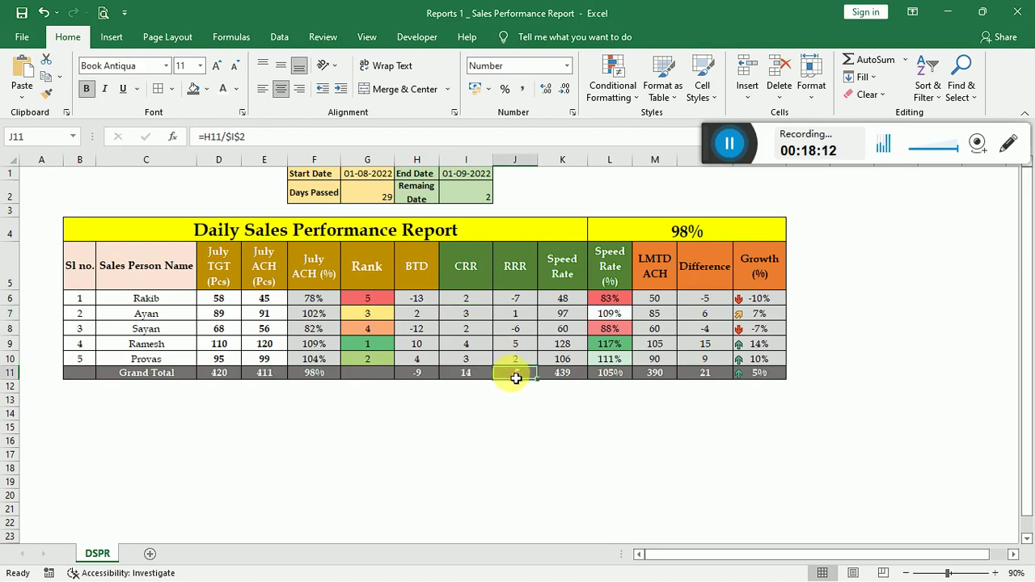
click(227, 377)
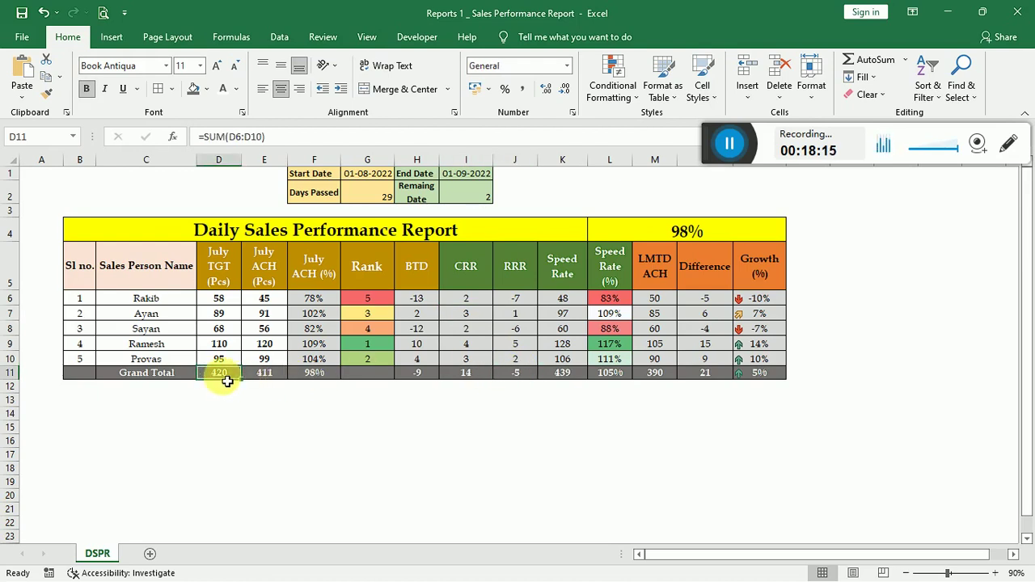
click(573, 375)
double_click(574, 375)
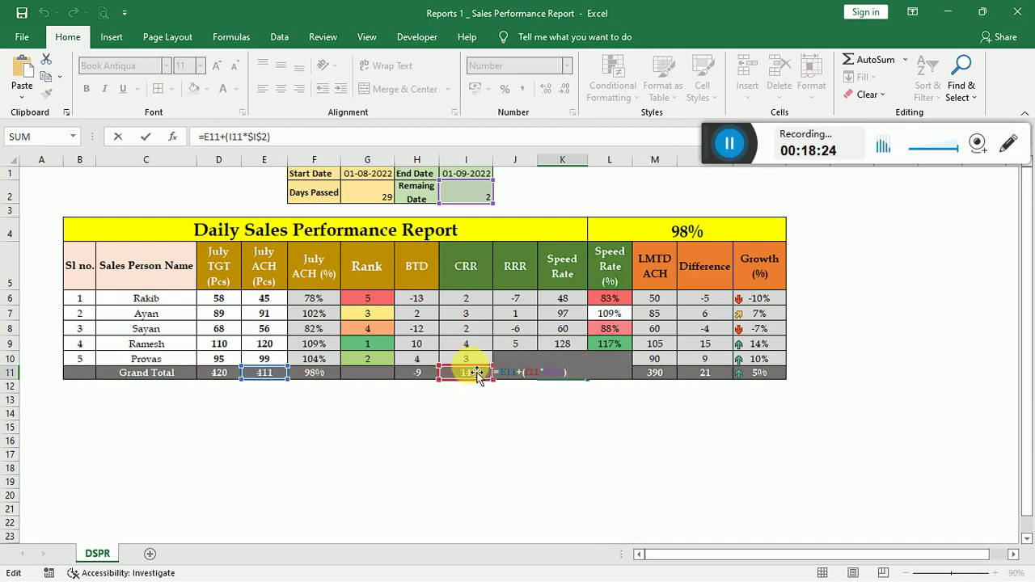
key(Return)
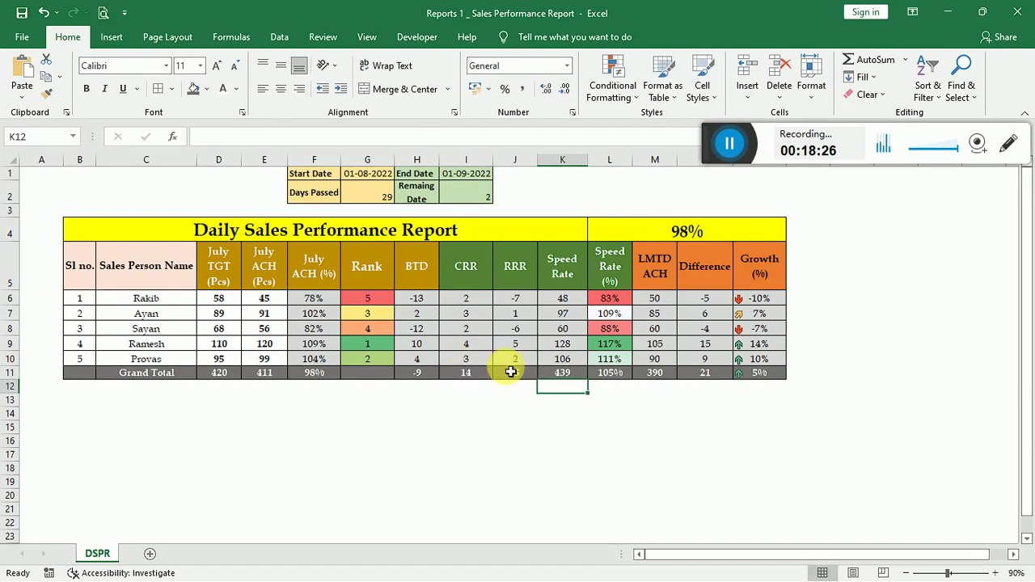
click(561, 377)
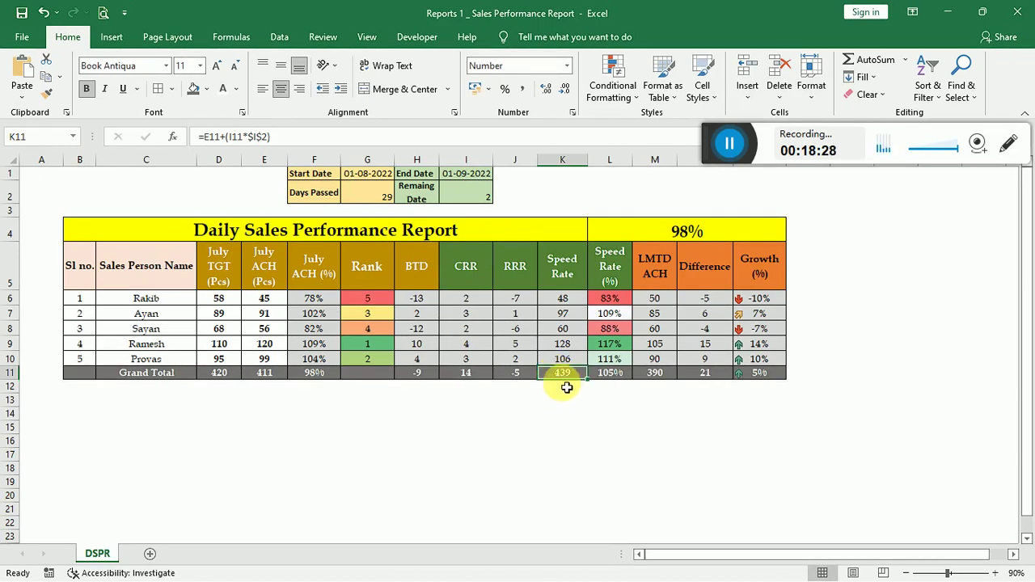
Display the cell references of the Grand Total Speed Rate (%) formula in L11 and recheck the Speed Rate in K11.
click(624, 378)
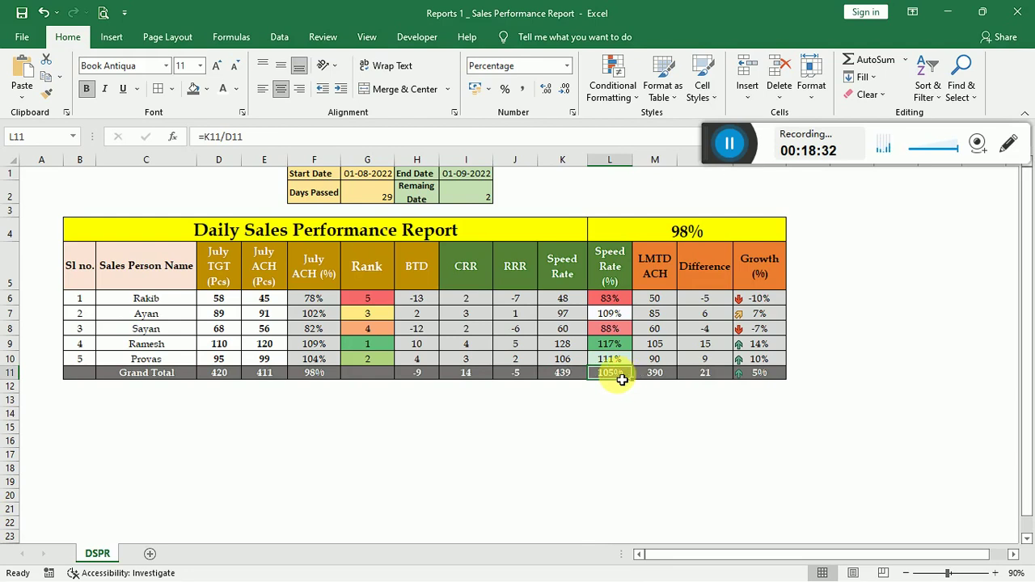
double_click(626, 379)
key(Escape)
click(559, 376)
Inspect the Grand Total LMTD ACH in M11 and July ACH in E11 alongside the Difference and Growth (%) formulas in N11 and O11.
click(657, 374)
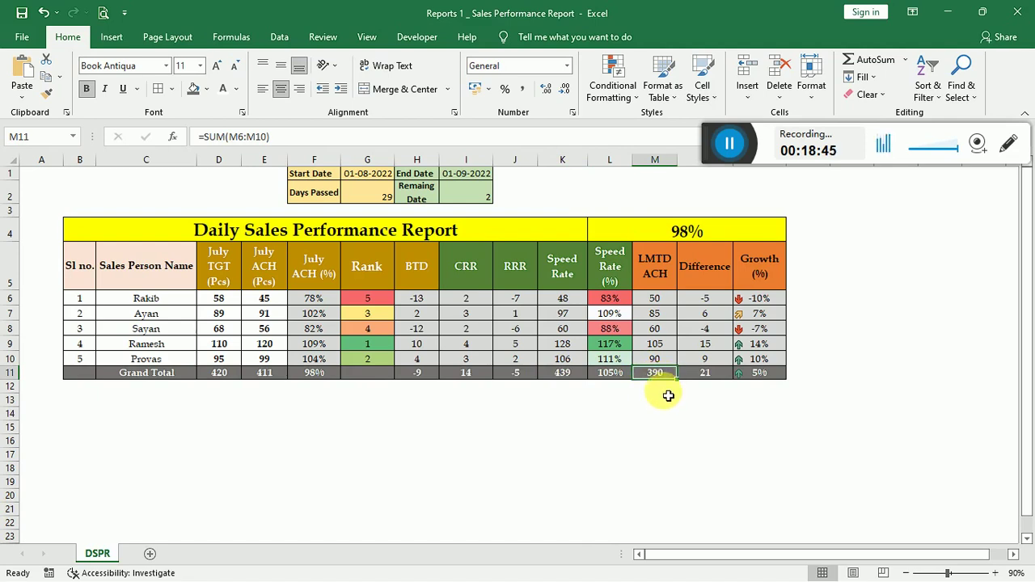
click(266, 375)
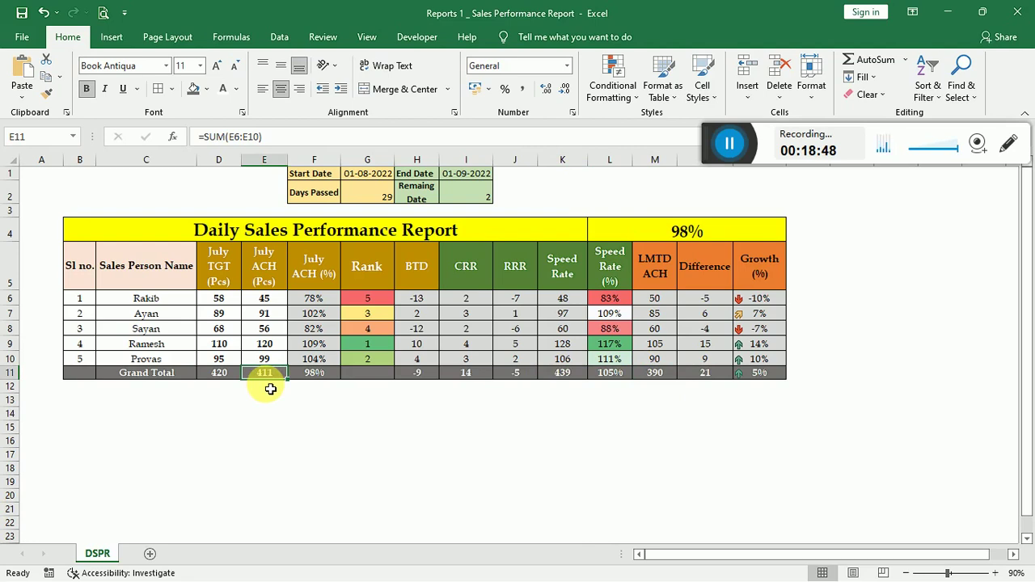
click(693, 377)
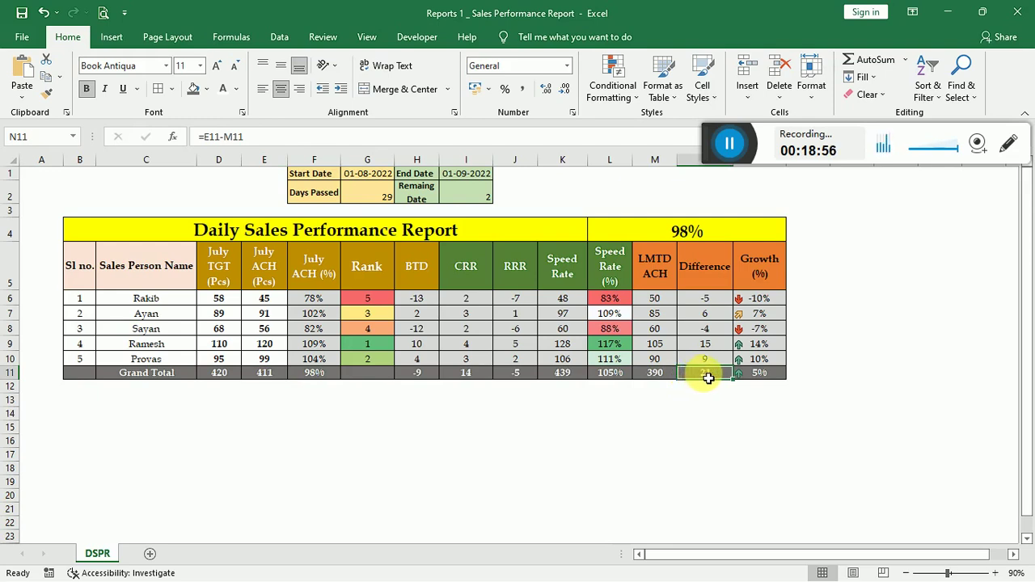
click(753, 381)
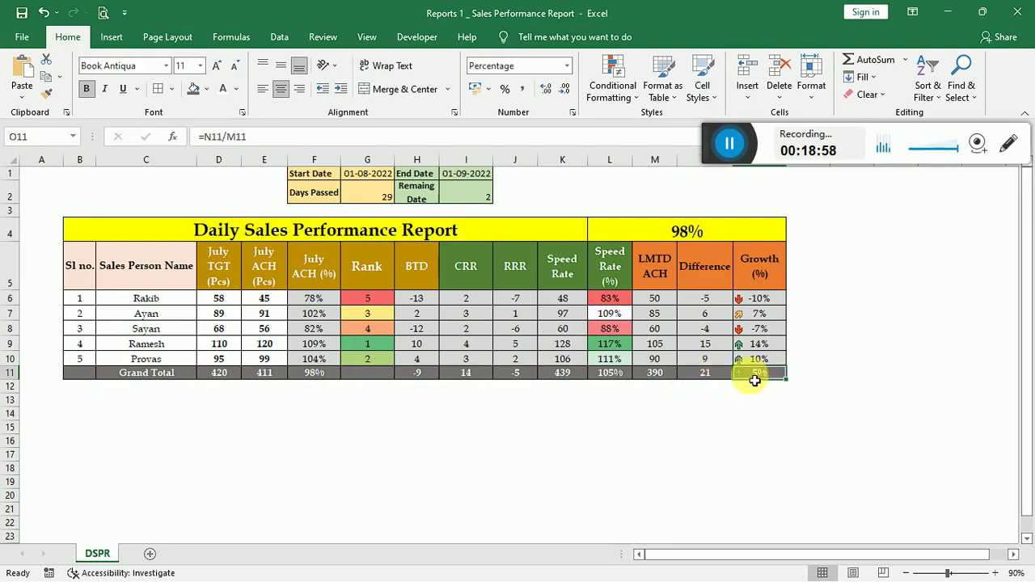
click(710, 376)
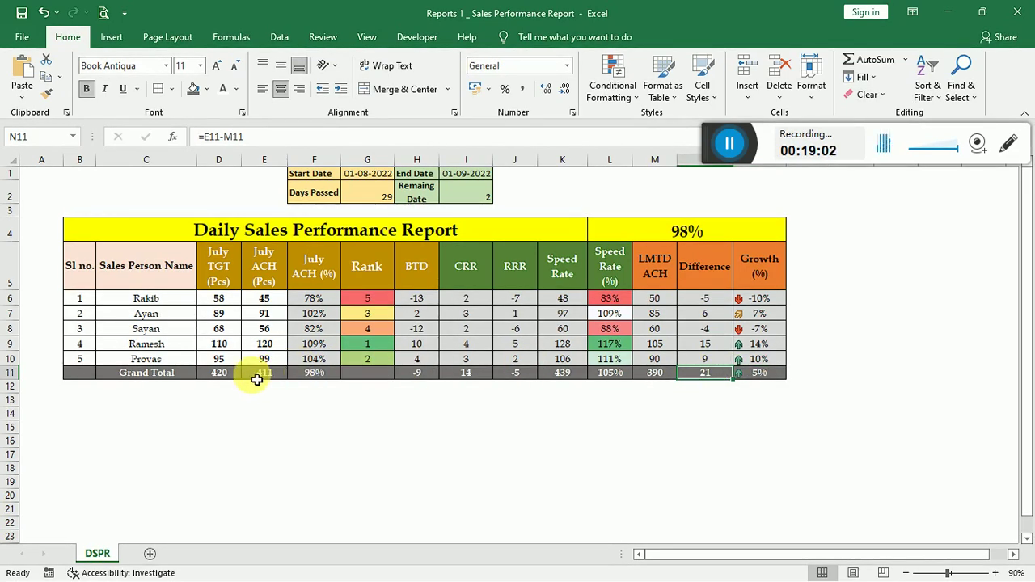
Compare the Difference formulas in N6 and N7 with the Grand Total in N11, finishing on an empty cell outside the report.
click(705, 300)
click(706, 315)
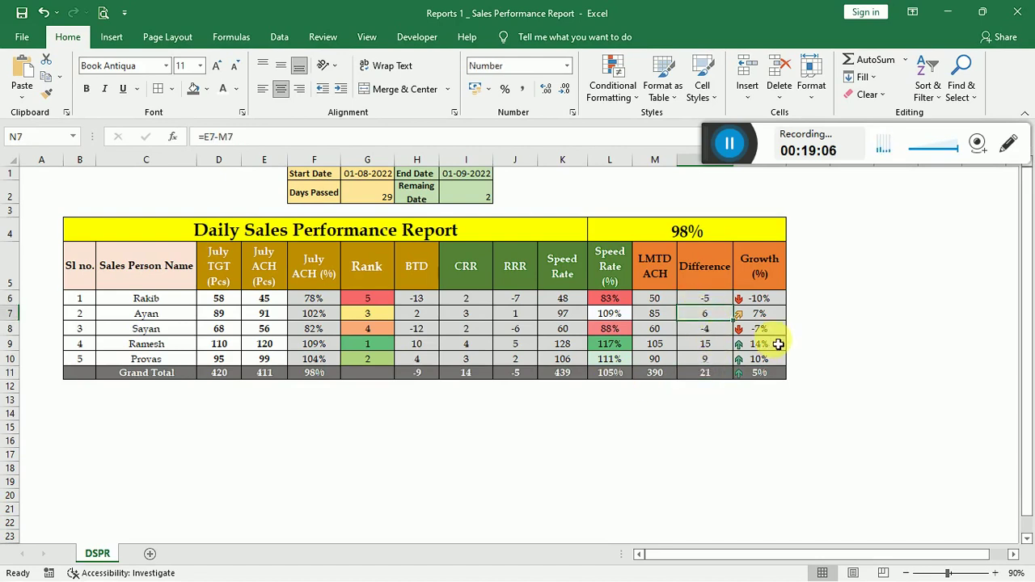
click(713, 378)
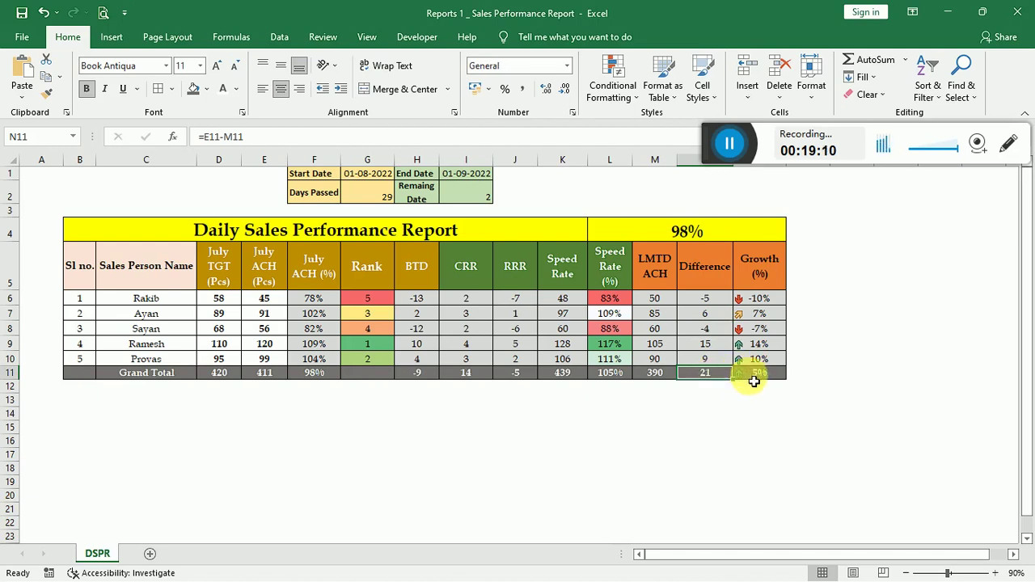
click(801, 379)
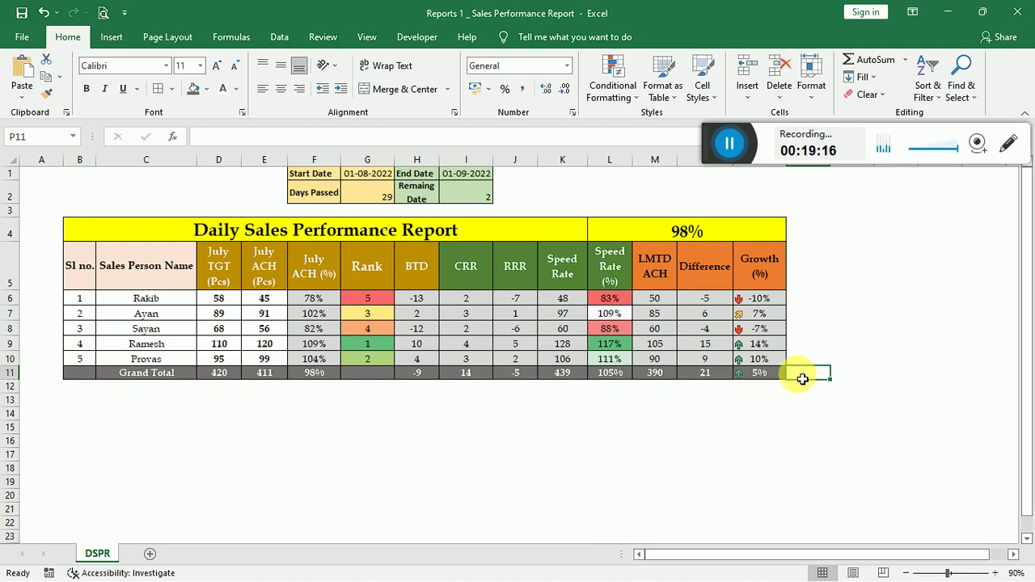
click(565, 422)
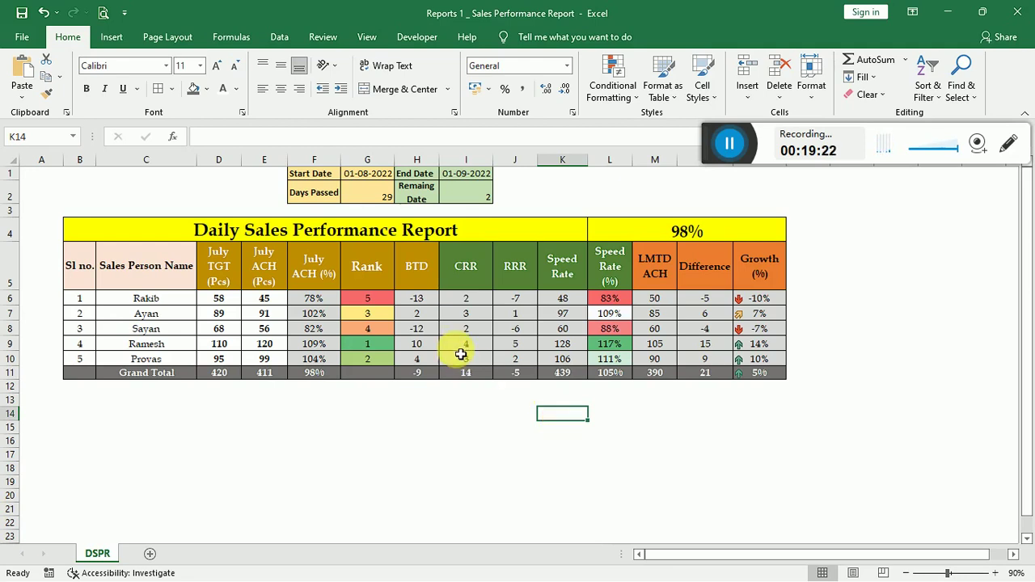
click(455, 346)
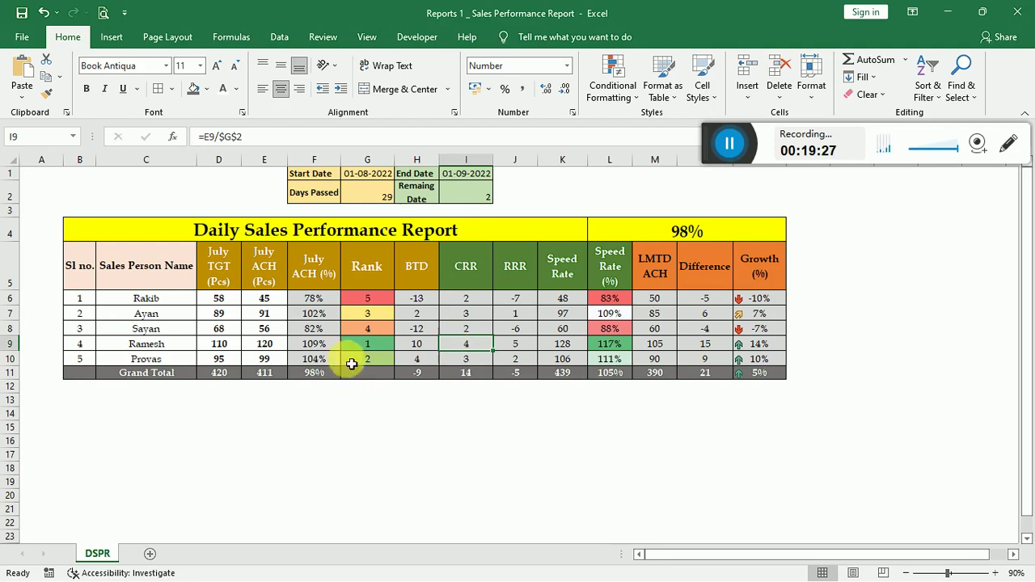
click(110, 405)
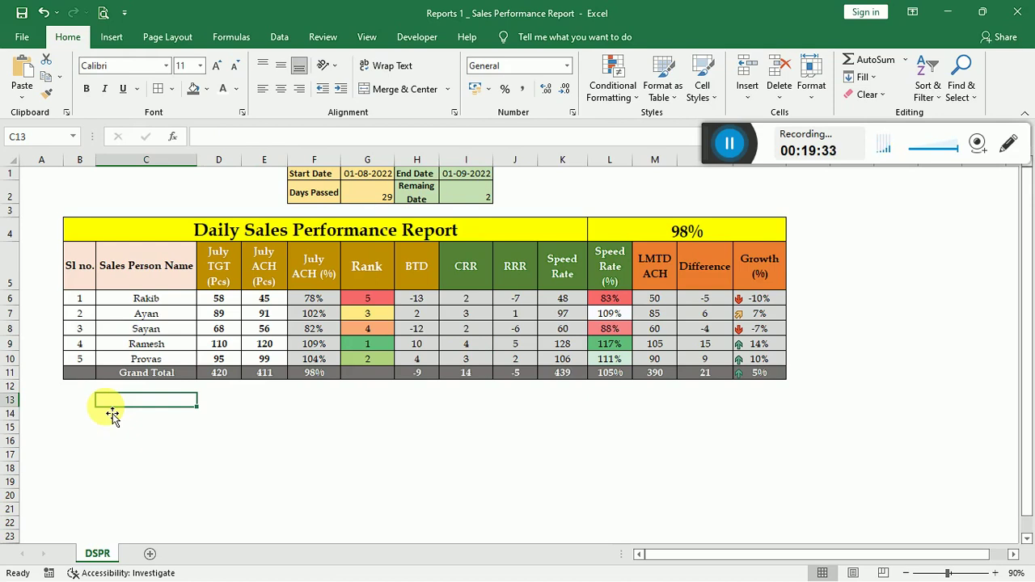
click(219, 347)
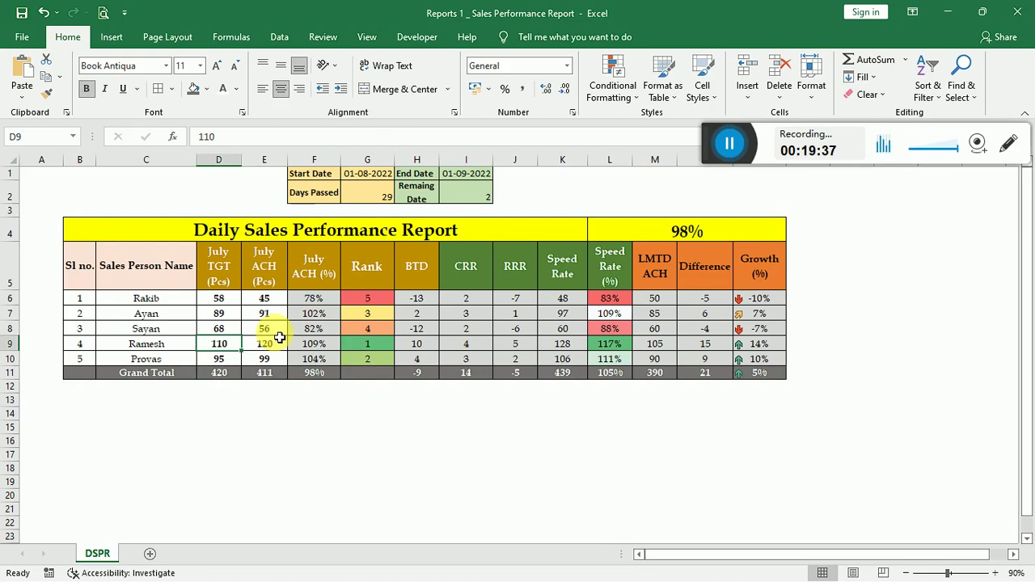
click(110, 404)
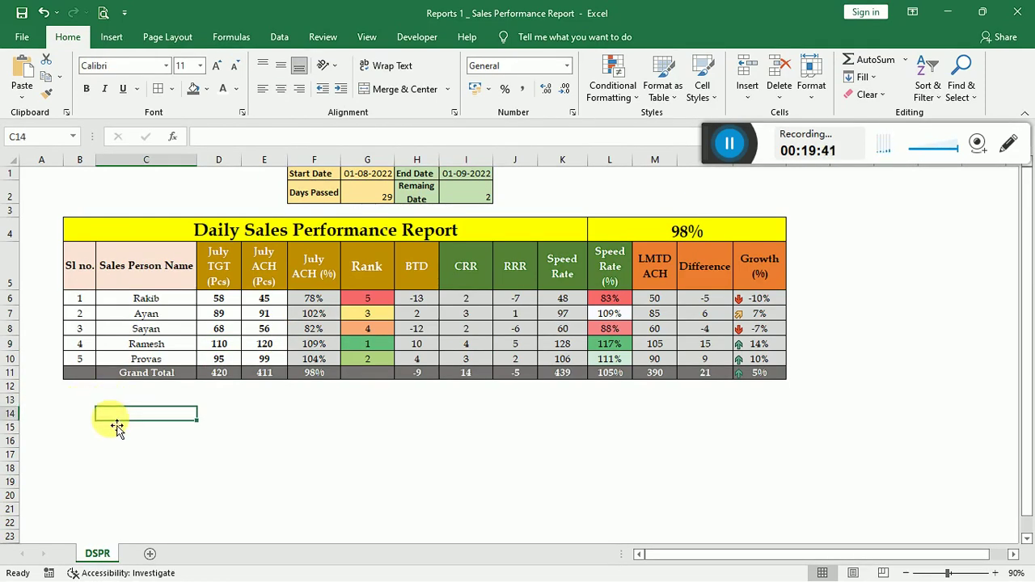
click(81, 402)
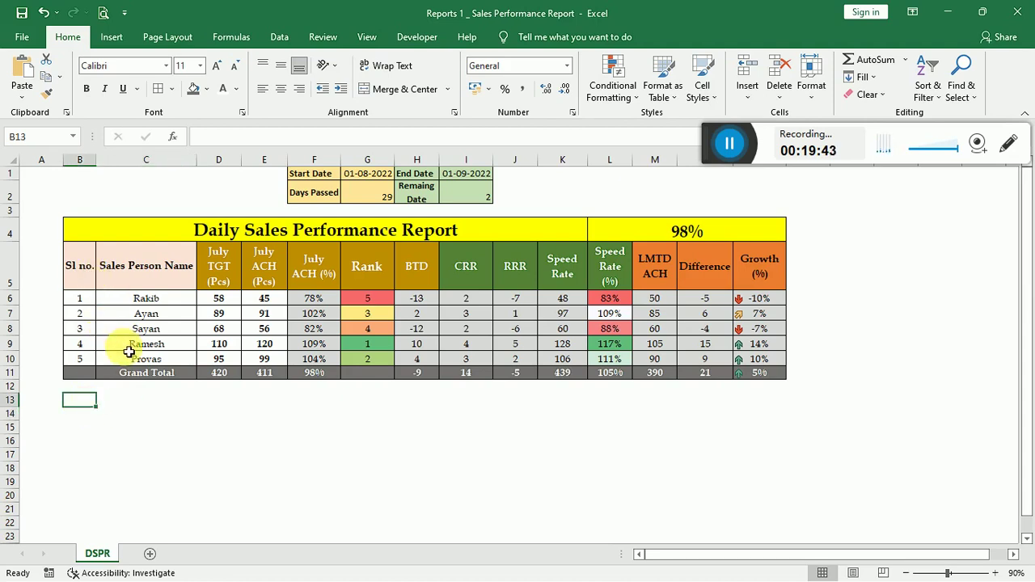
click(316, 176)
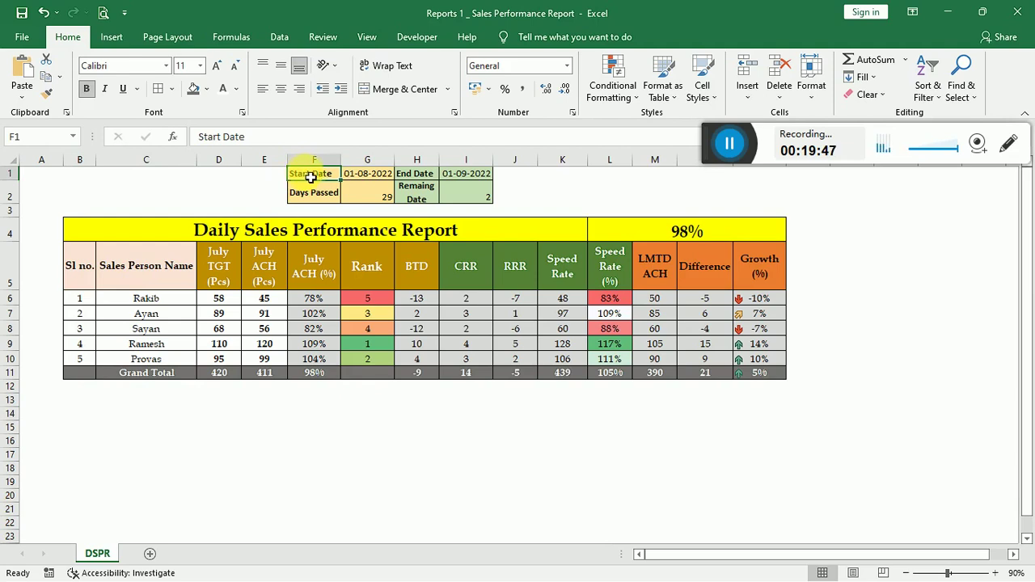
click(283, 390)
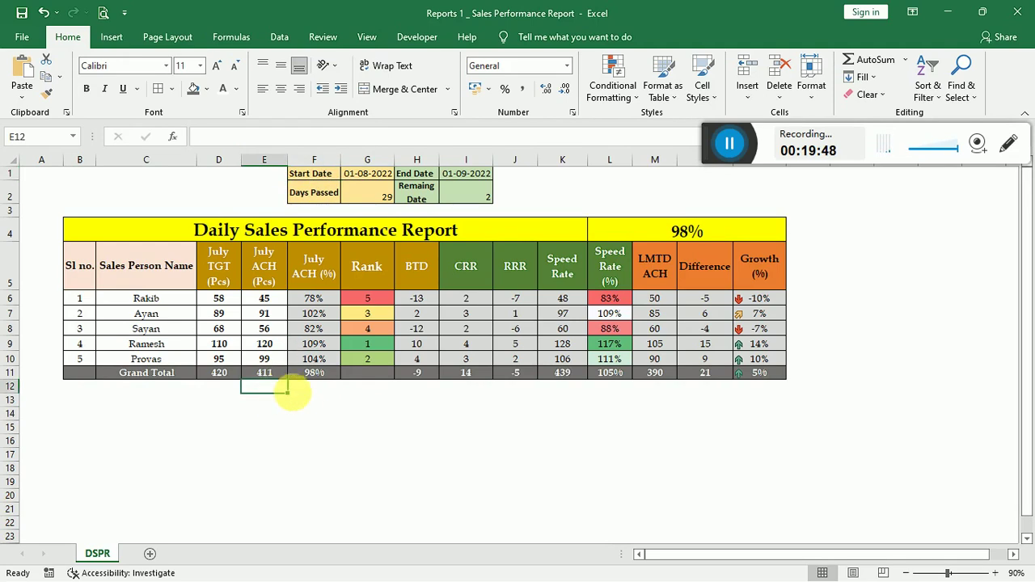
Enter the label "Start Date" in F13 below the report and the date 01-08-2022 in G13.
click(297, 408)
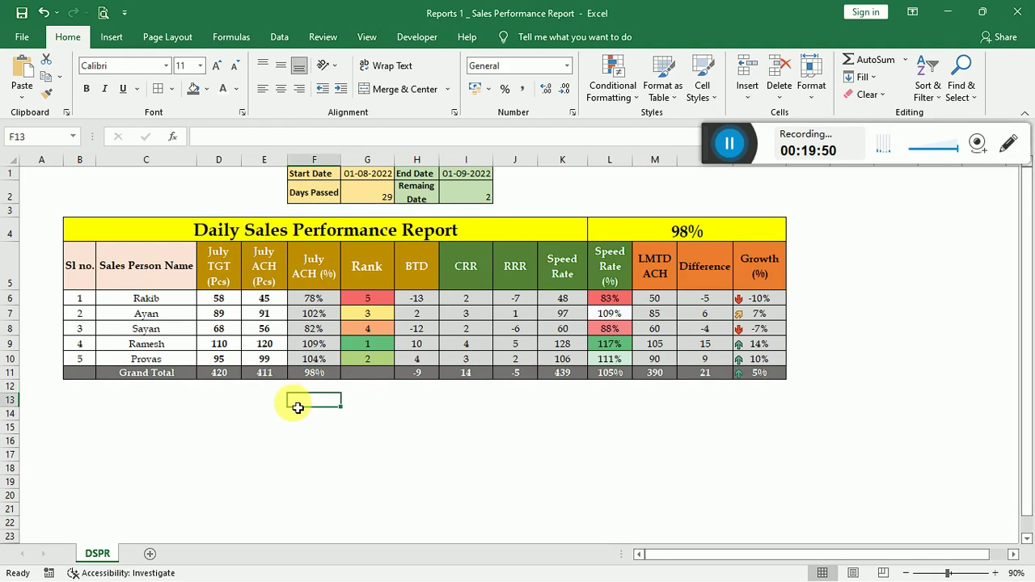
text(Satrt)
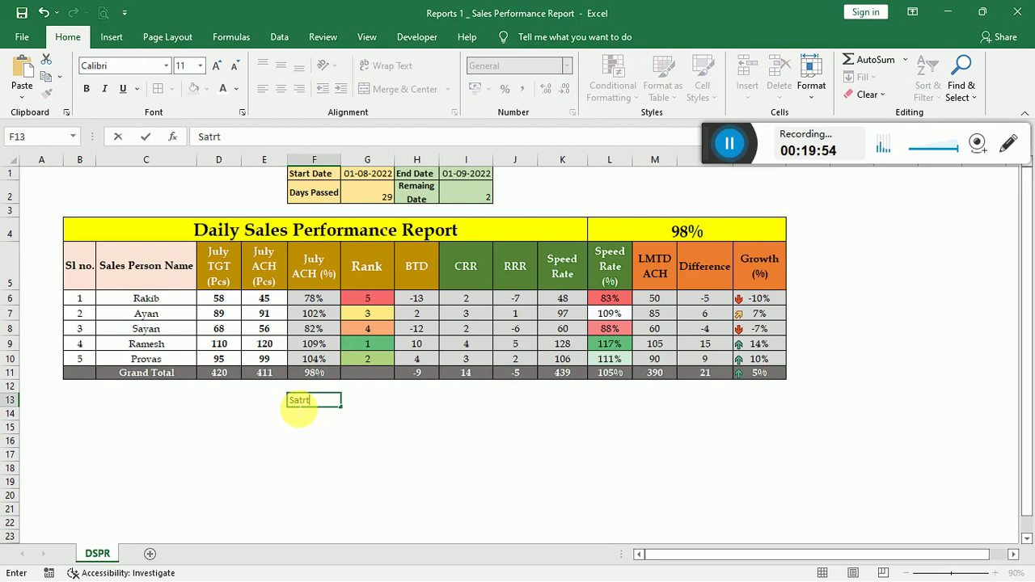
key(BackSpace)
key(BackSpace)
key(BackSpace)
key(BackSpace)
key(BackSpace)
text(Sart)
key(BackSpace)
key(BackSpace)
key(BackSpace)
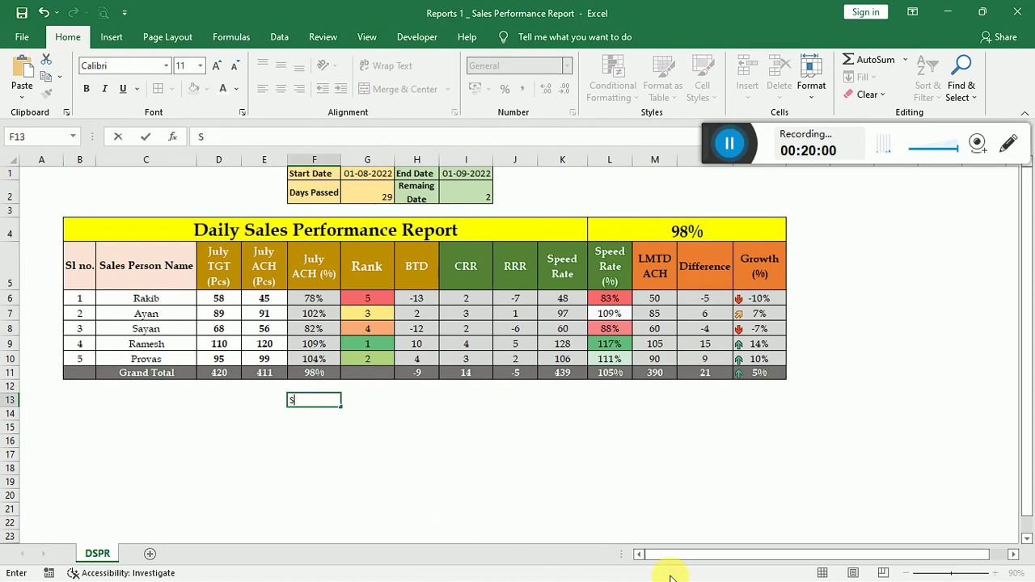
text(tart Date)
key(Tab)
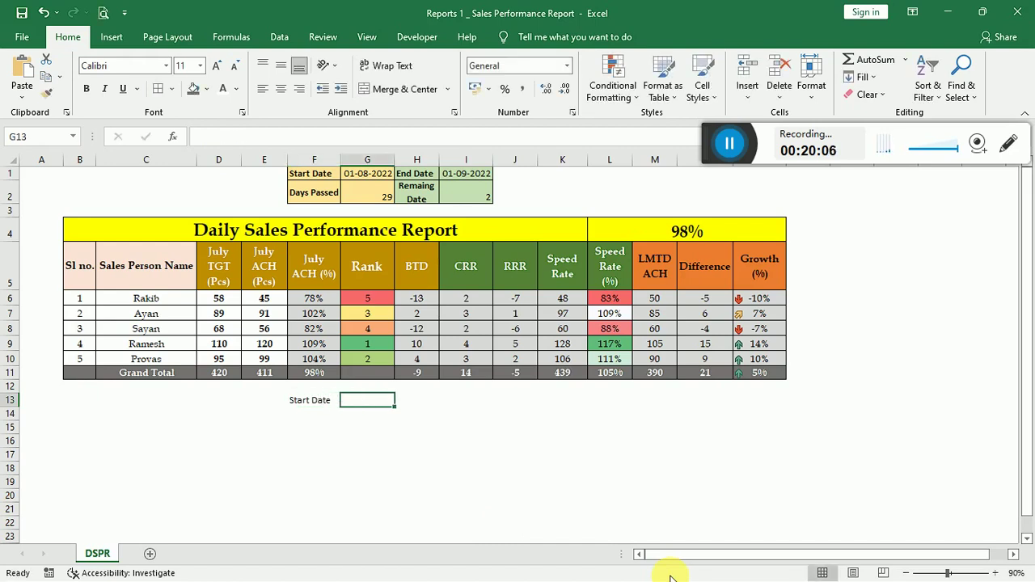
text(01-)
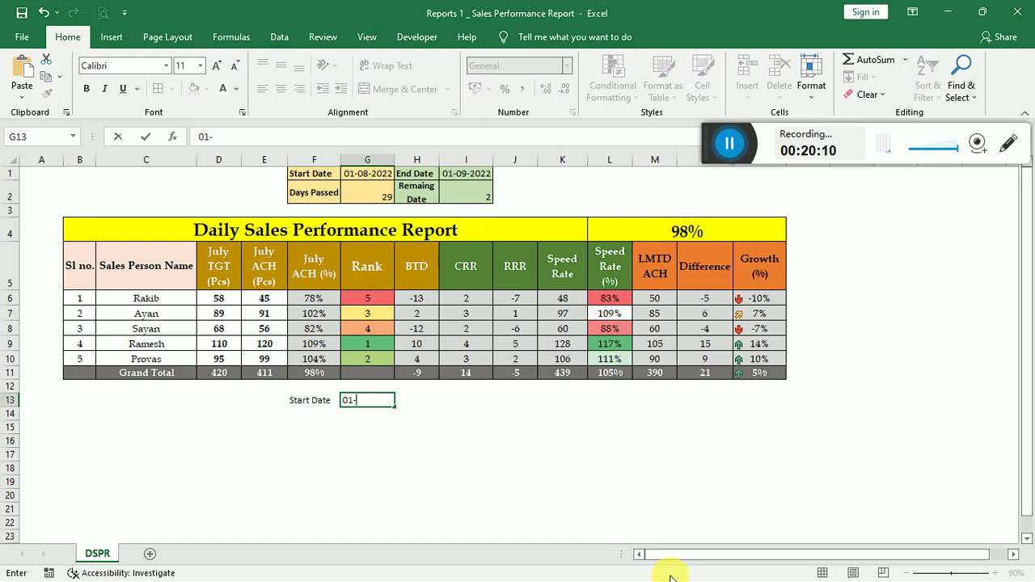
text(08-2022)
key(Tab)
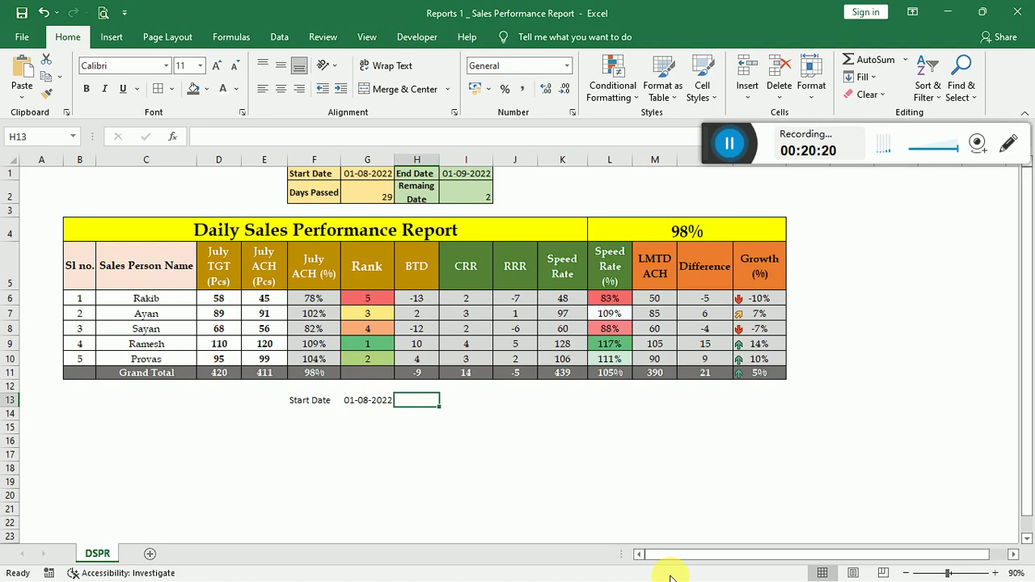
Enter the label "End date" in H13 and the date 01-09-2022 in I13.
text(End date)
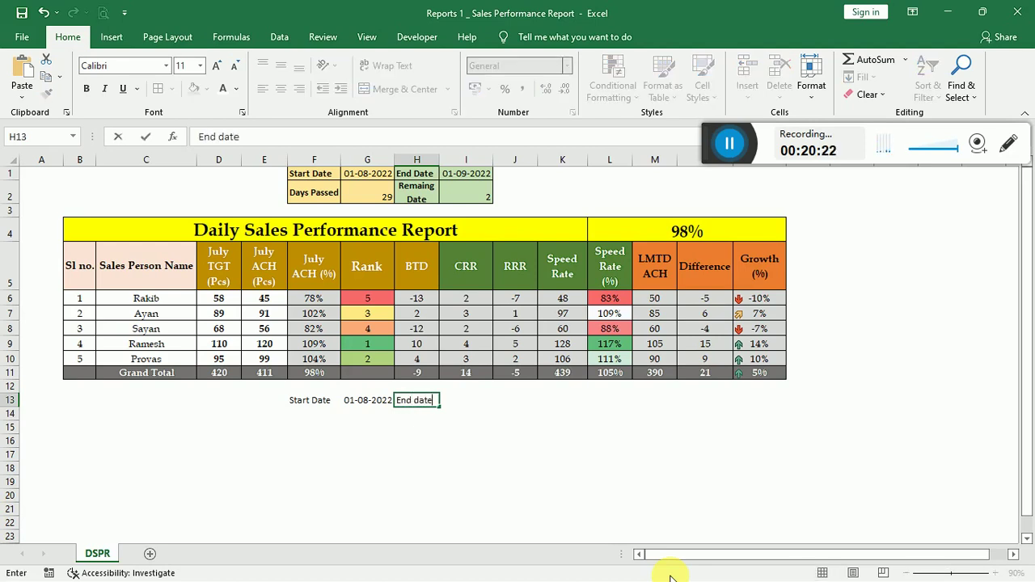
key(Tab)
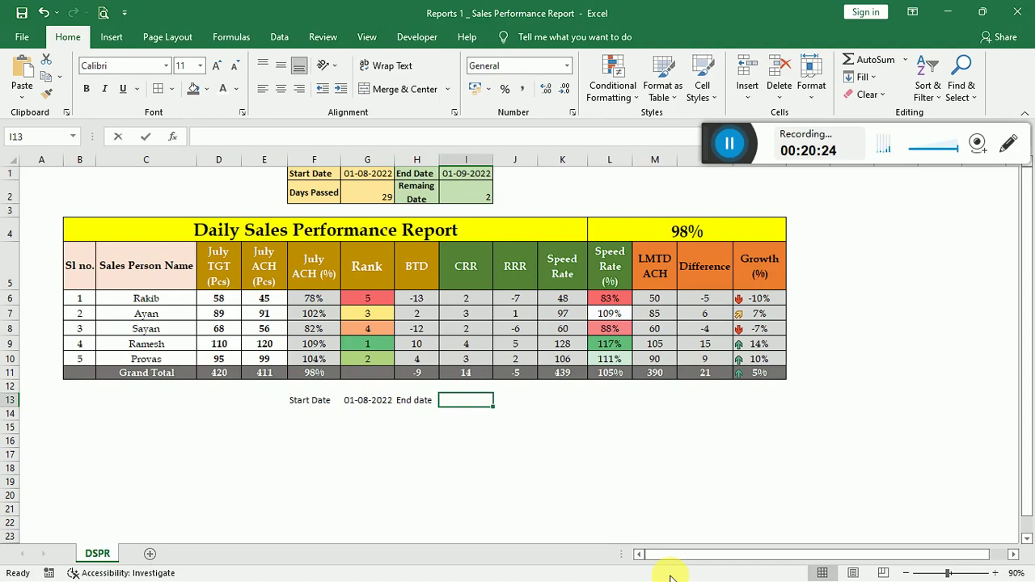
text(01-09-20)
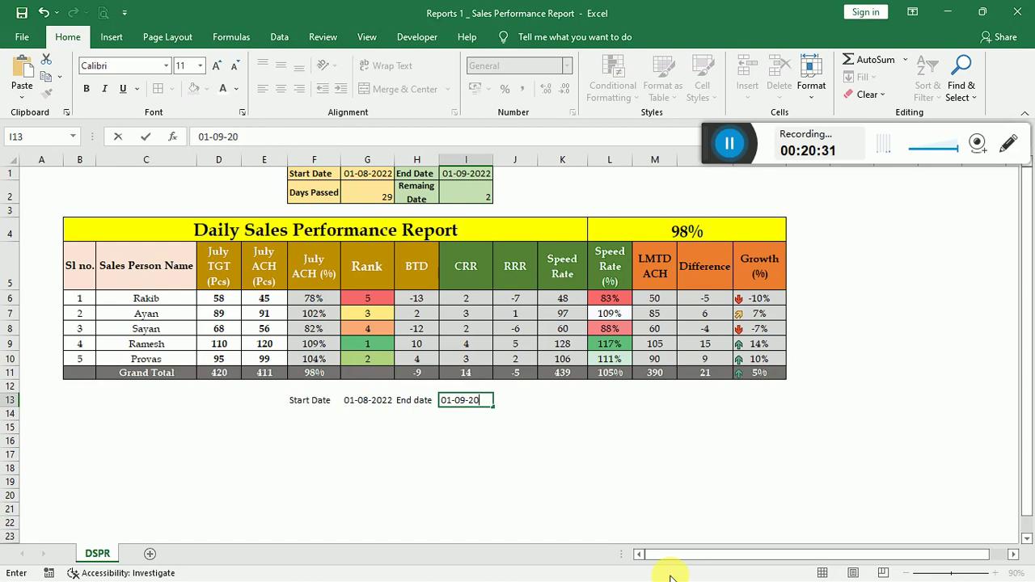
text(22)
key(Return)
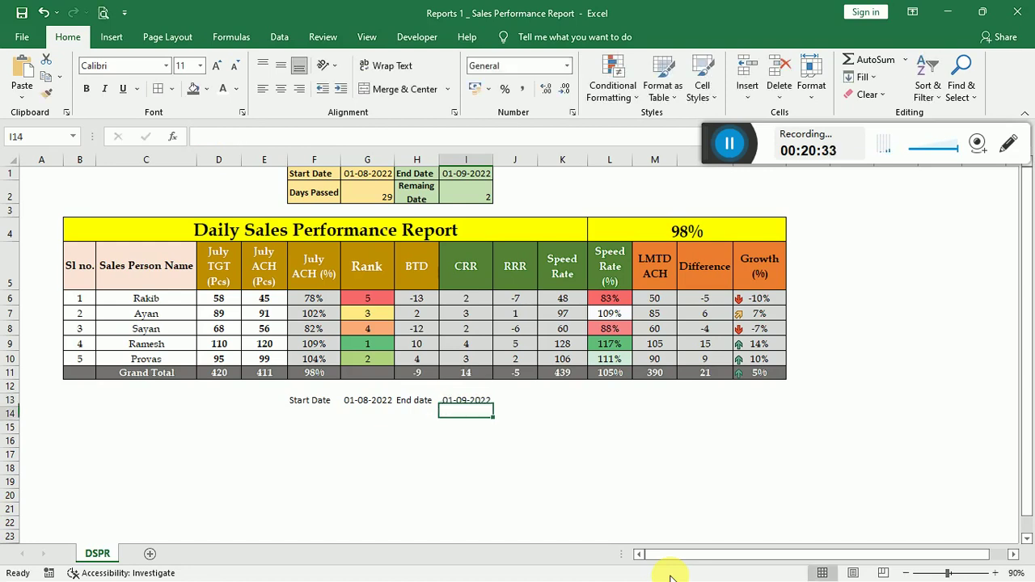
Enter the label "Days Passed" in F14, directly under the Start Date label.
key(Left)
key(Left)
key(Left)
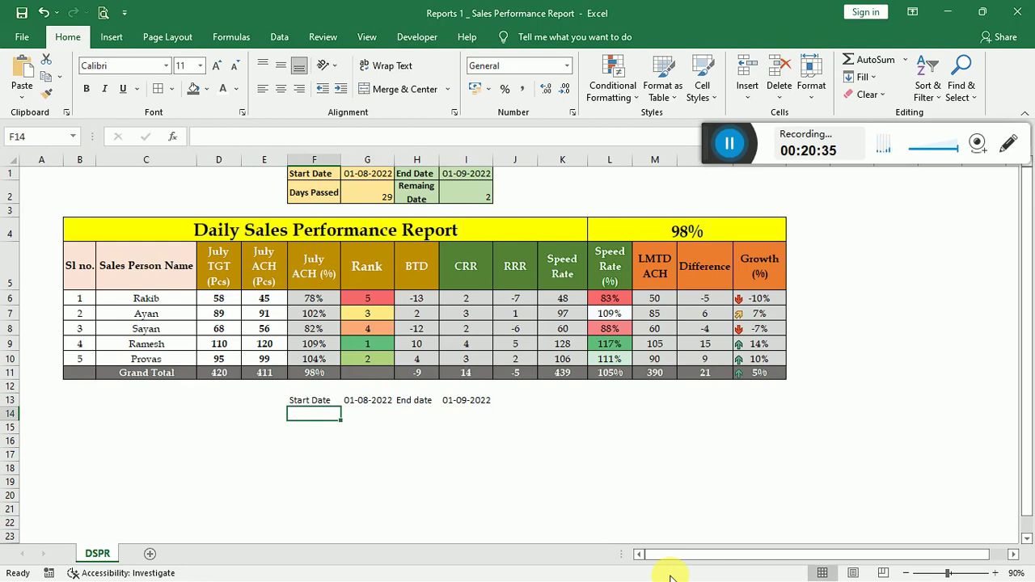
text(Days)
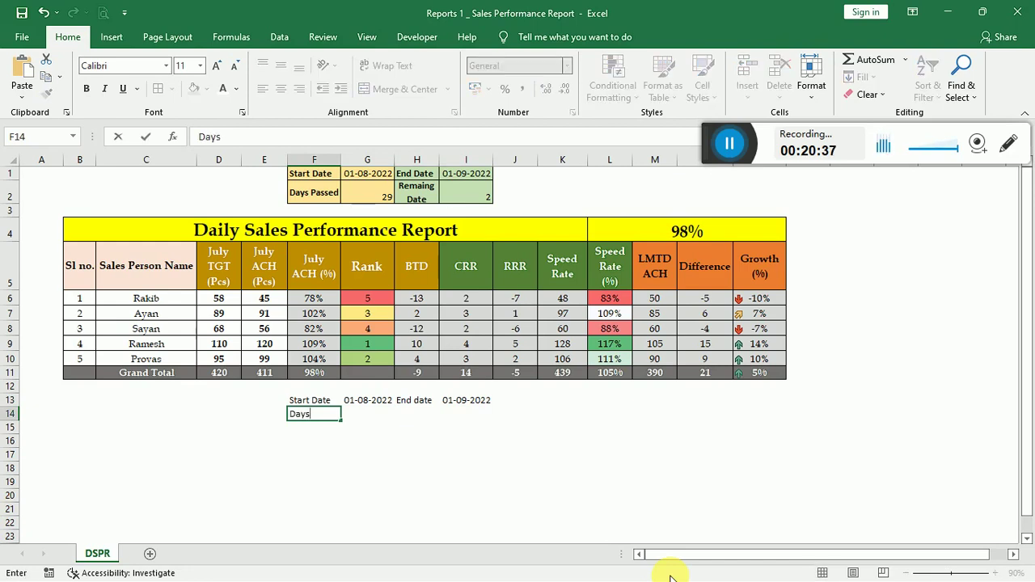
key(Right)
key(Left)
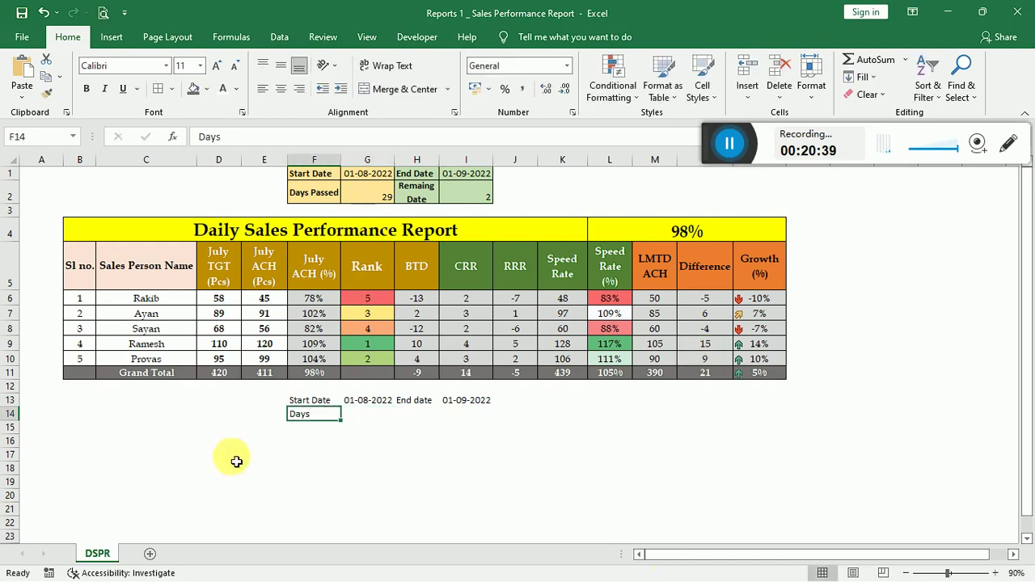
double_click(332, 420)
text(Passed)
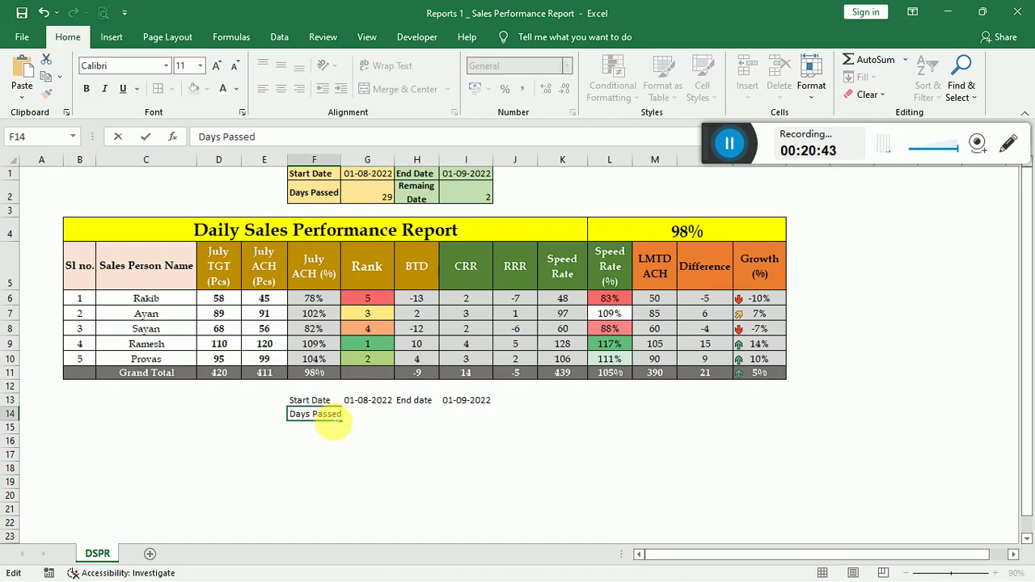
key(Return)
Calculate the days passed in G14 with the formula =TODAY()-G13.
key(Up)
key(Right)
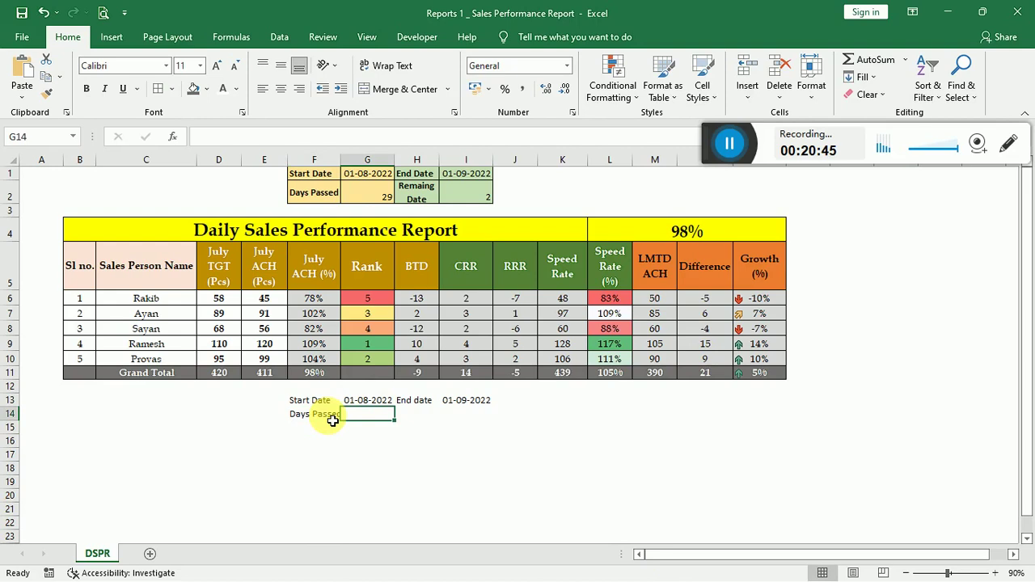
text(=)
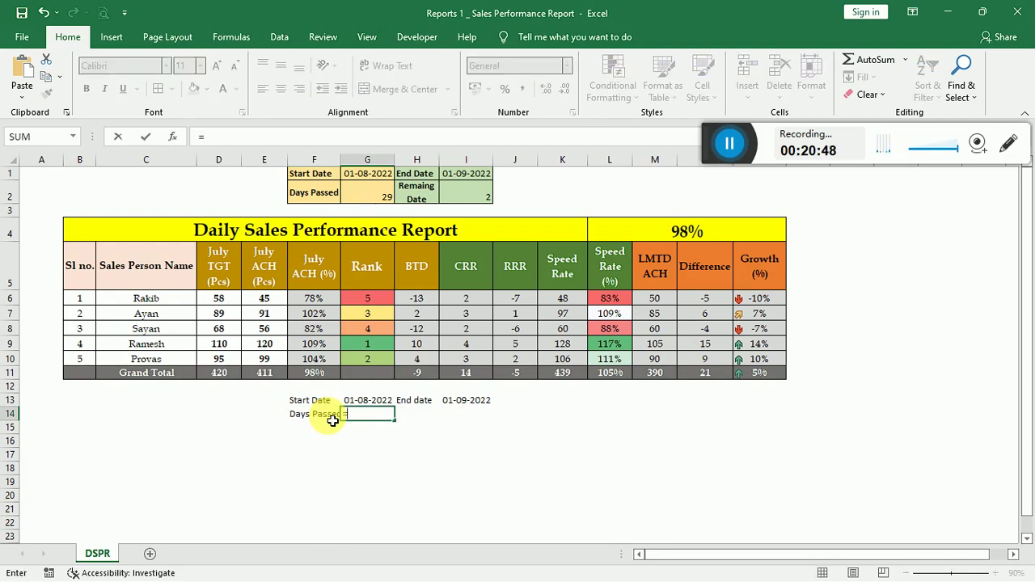
text(to)
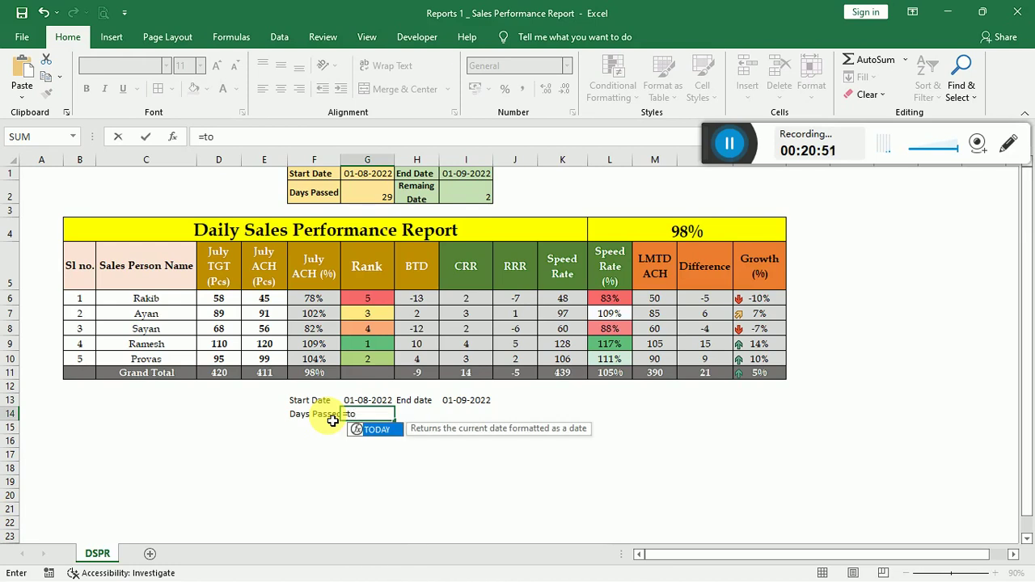
text(day()-)
key(Up)
key(Return)
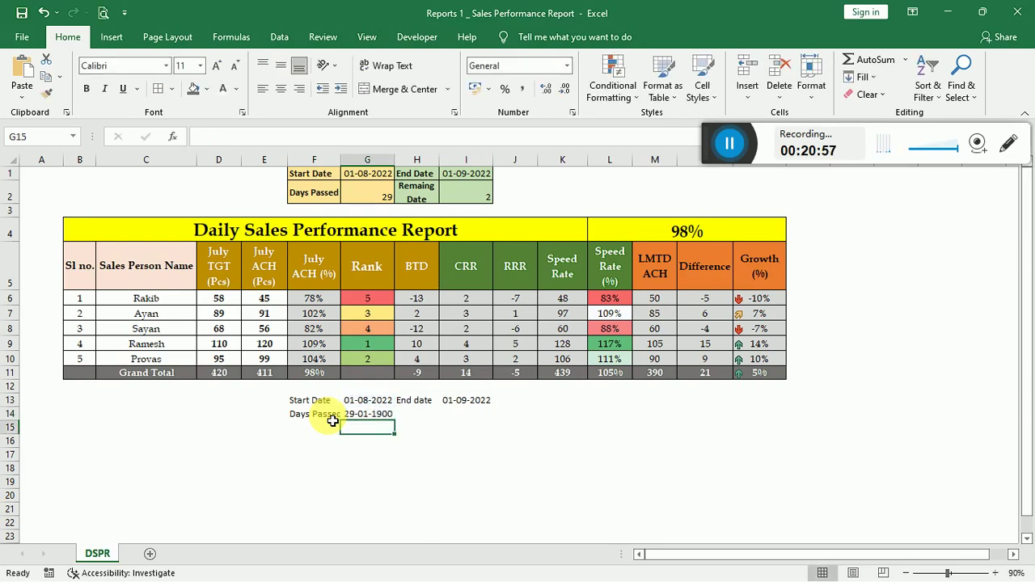
Format the Days Passed result in G14 as a Number without decimal places.
key(Up)
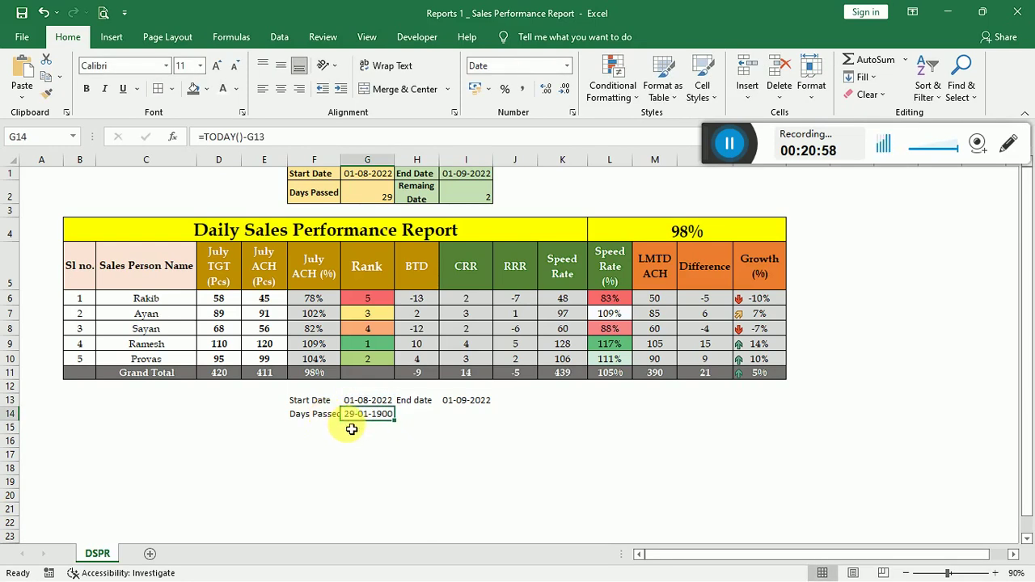
click(567, 65)
click(511, 123)
click(564, 89)
click(564, 89)
Enter the label "Remaing days" in H14, directly under the End date label.
click(420, 418)
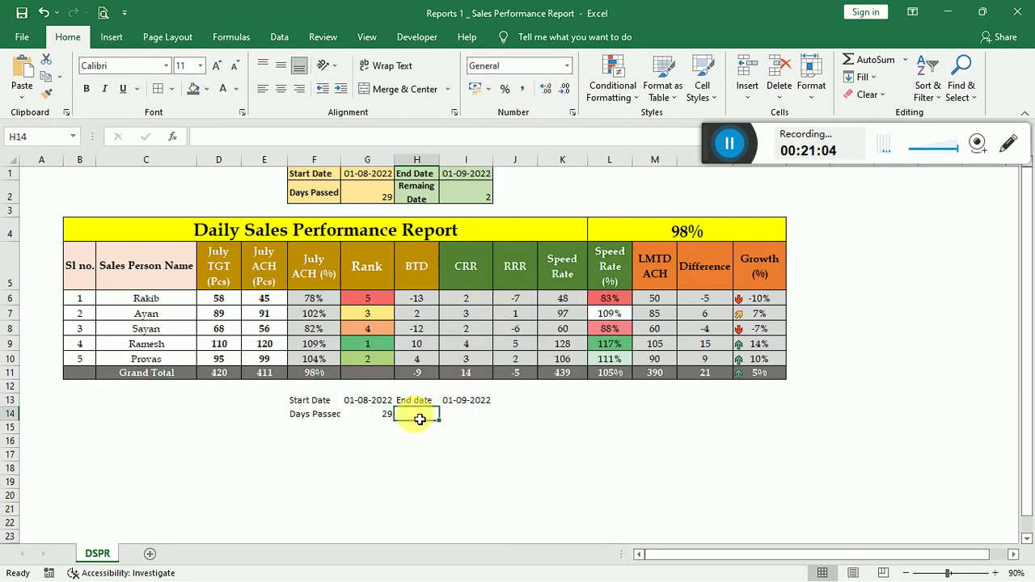
text(Re)
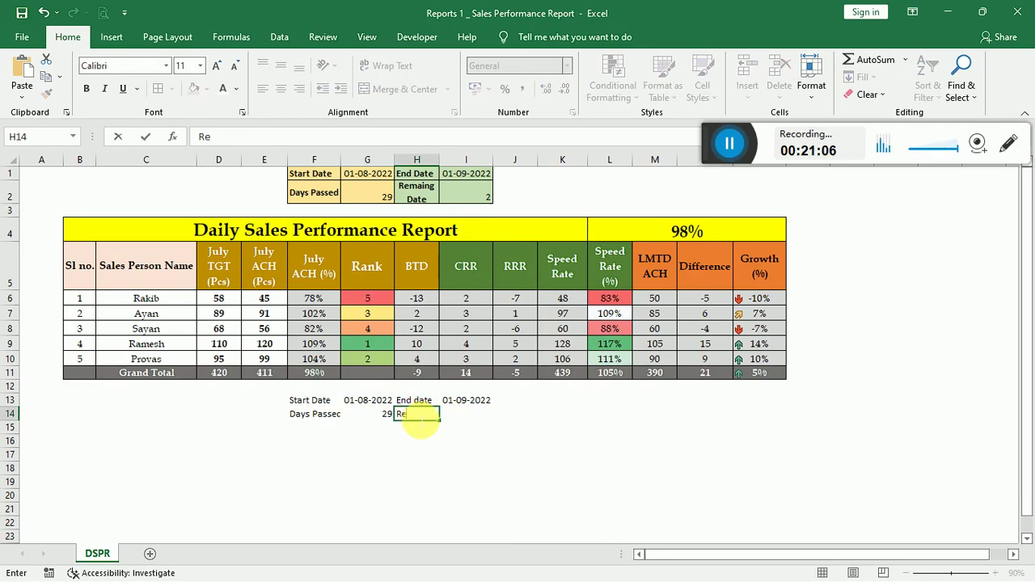
text(maing da)
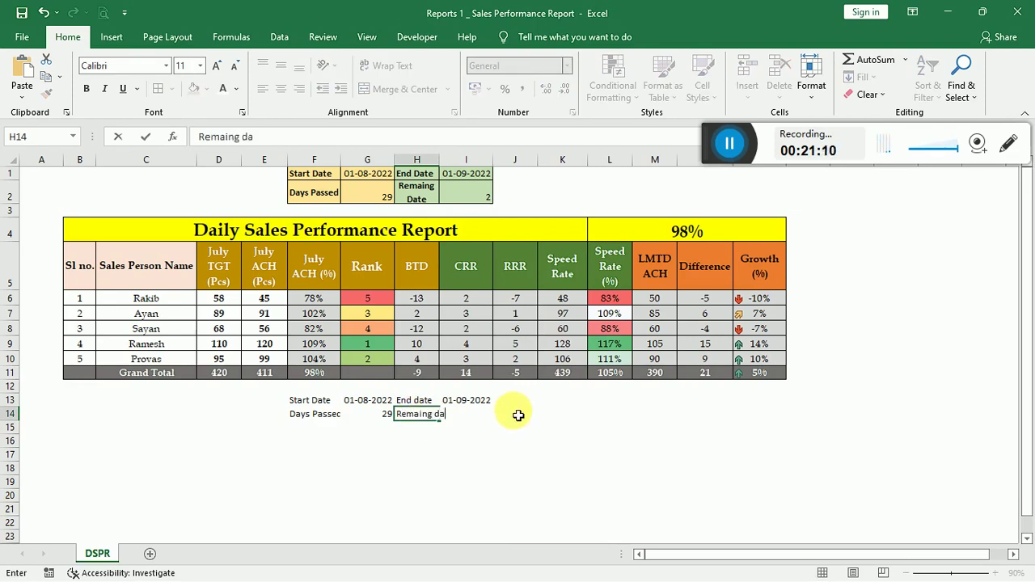
text(ys)
key(Tab)
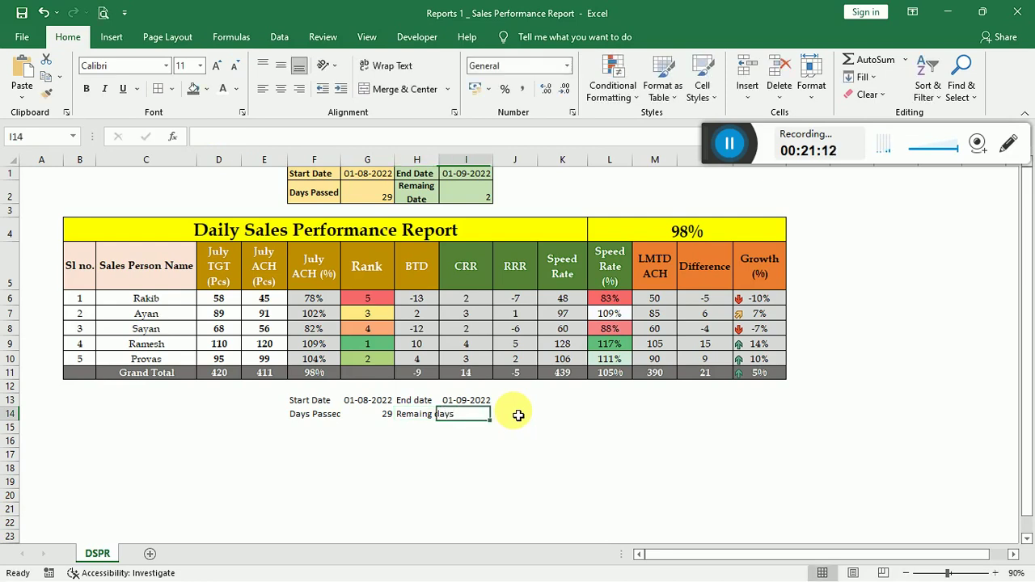
Calculate the remaining days in I14 with the formula =I13-TODAY() and reselect that cell.
text(=)
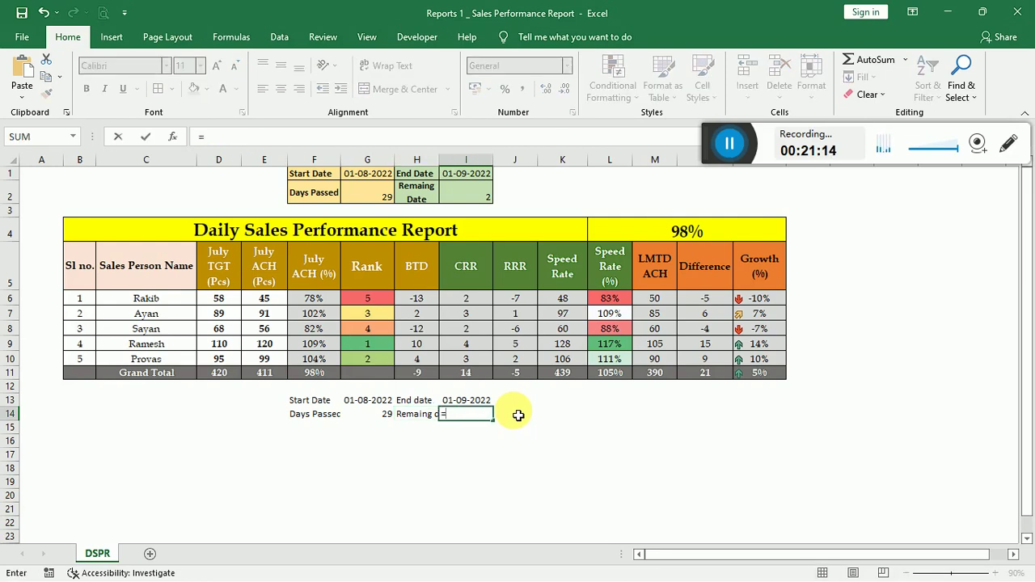
key(Up)
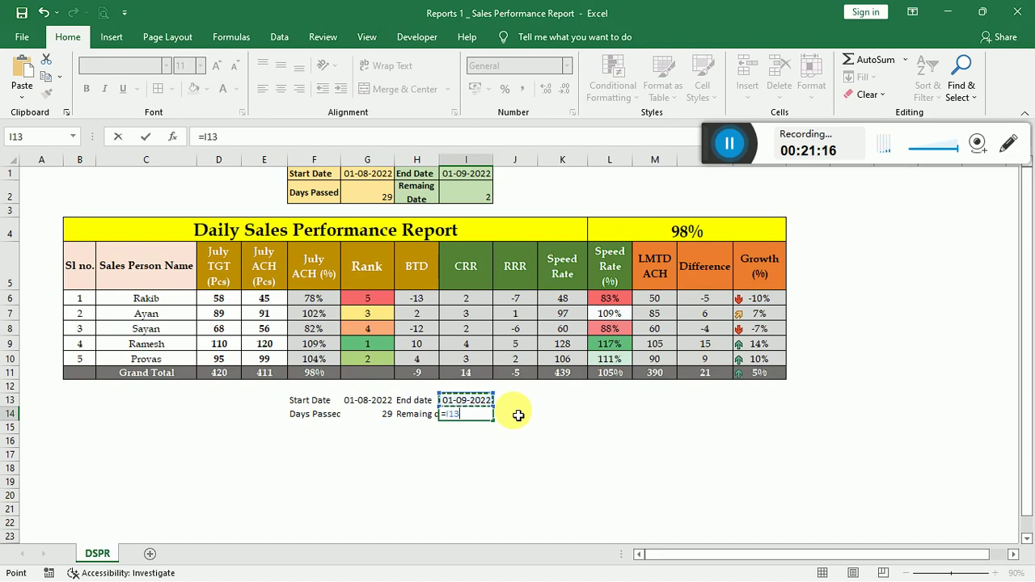
text(-today())
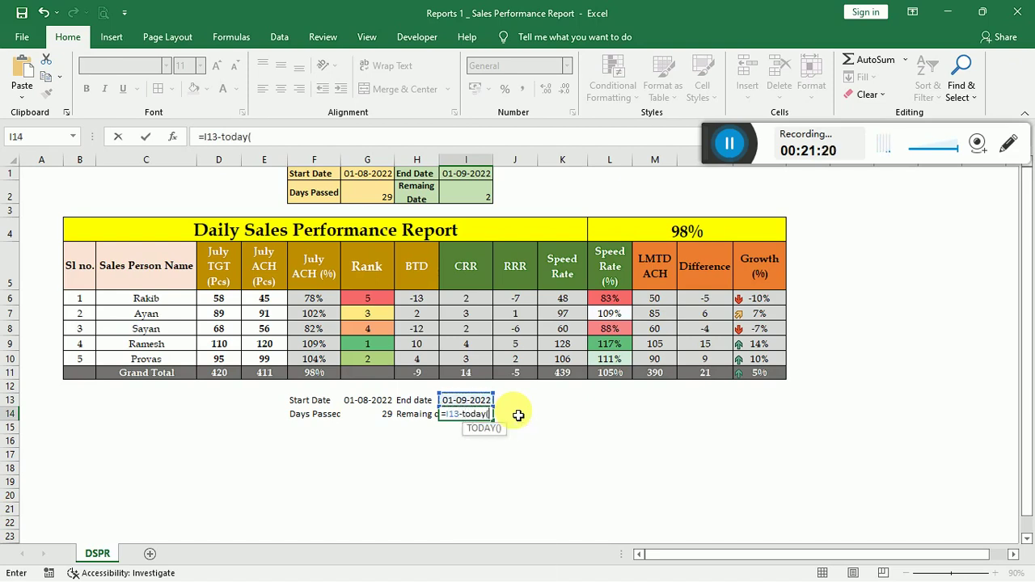
key(Return)
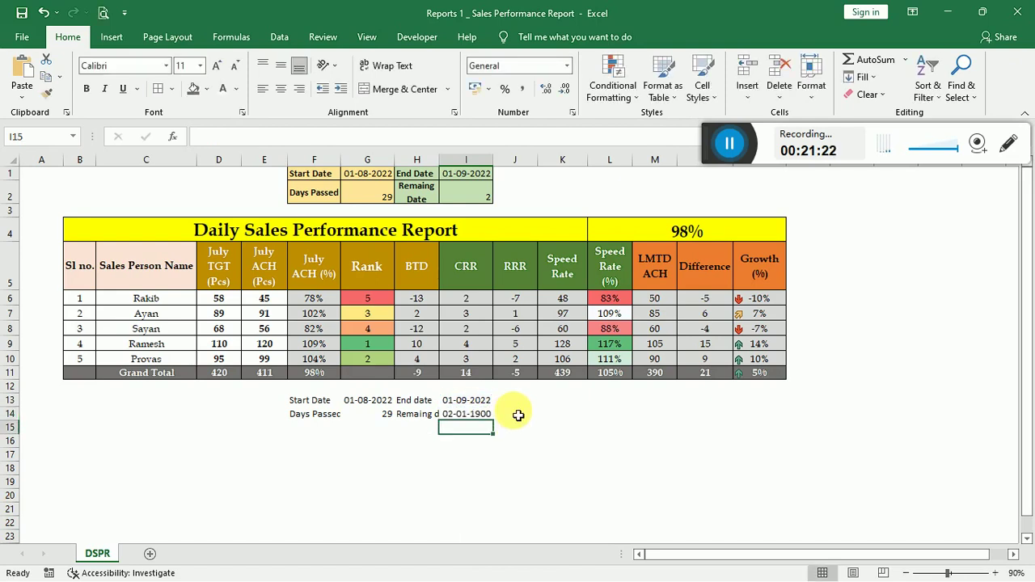
key(Up)
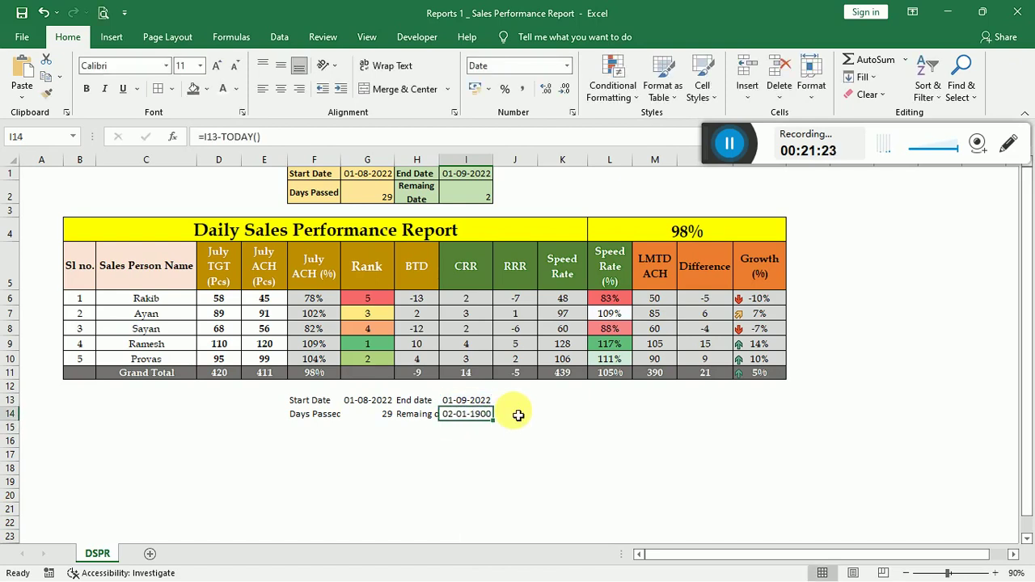
Format the remaining days result in I14 as a Number without decimal places.
click(569, 65)
click(495, 127)
click(566, 91)
click(566, 91)
click(368, 414)
click(340, 473)
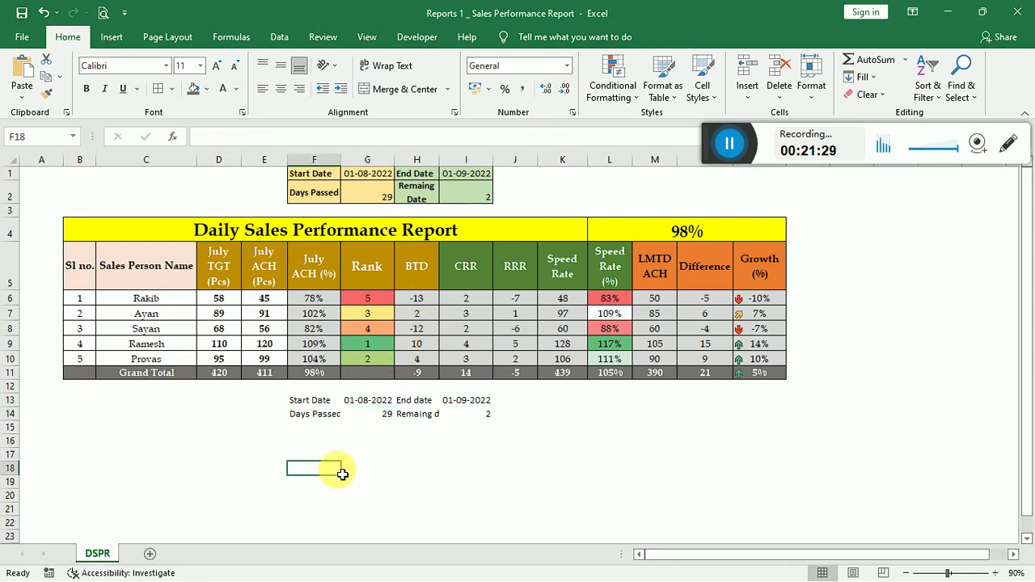
Apply all borders to the date block in F13:I14.
drag(319, 400, 493, 428)
key(alt)
key(h)
key(b)
key(a)
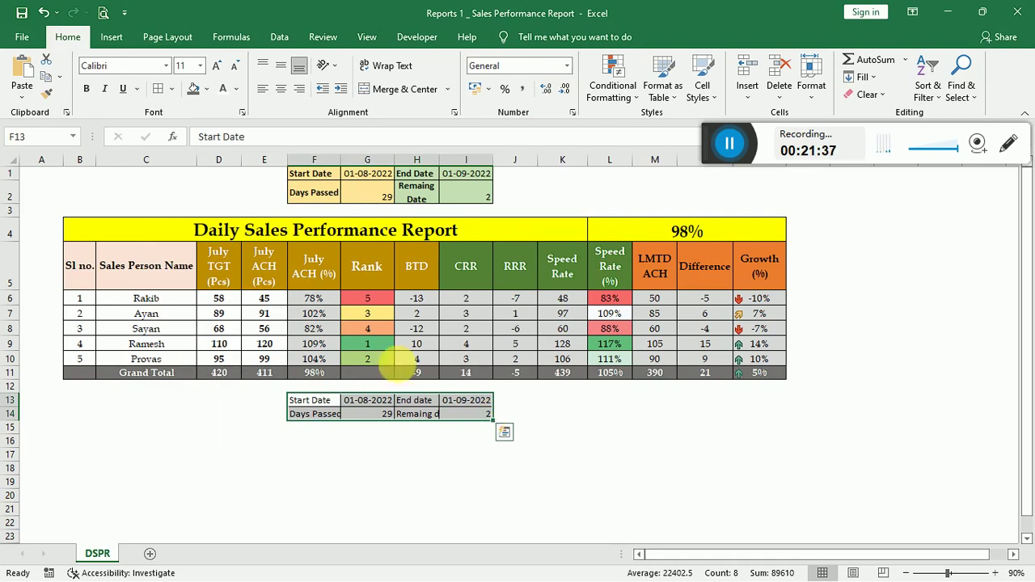
click(333, 441)
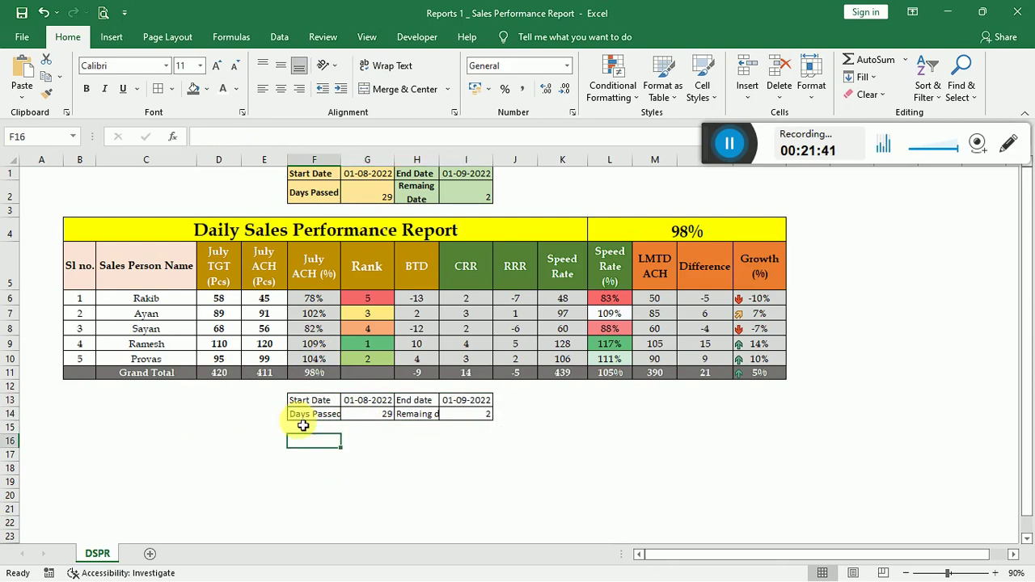
AutoFit column F and widen column H so the "Days Passed" and "Remaing days" labels fit.
double_click(348, 165)
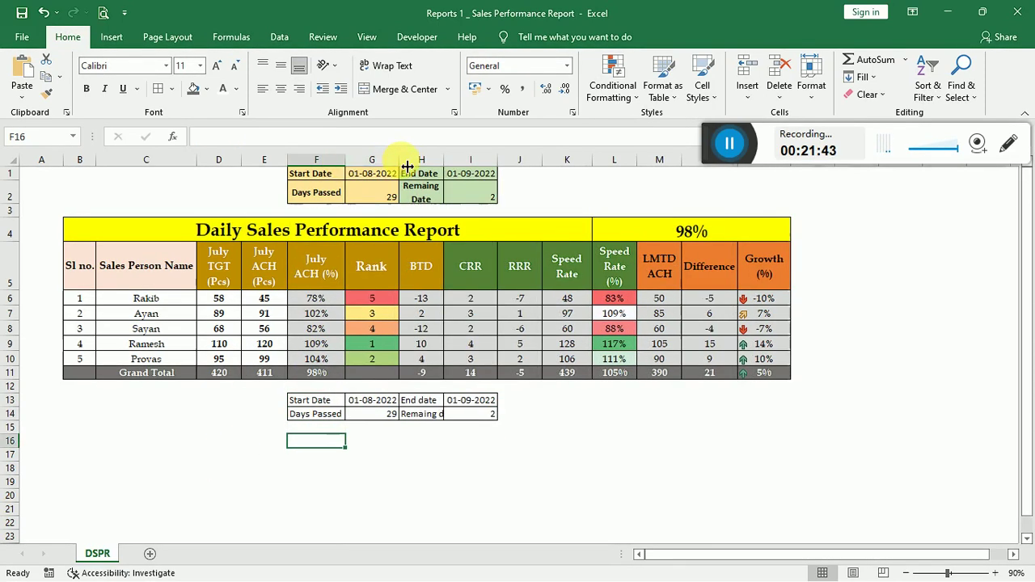
drag(439, 159, 464, 160)
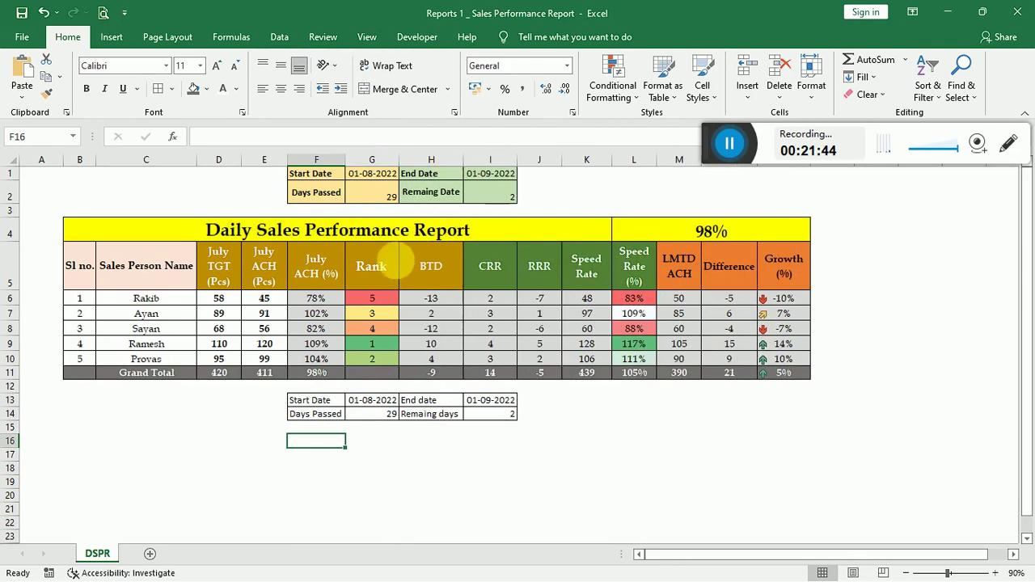
click(396, 441)
click(284, 458)
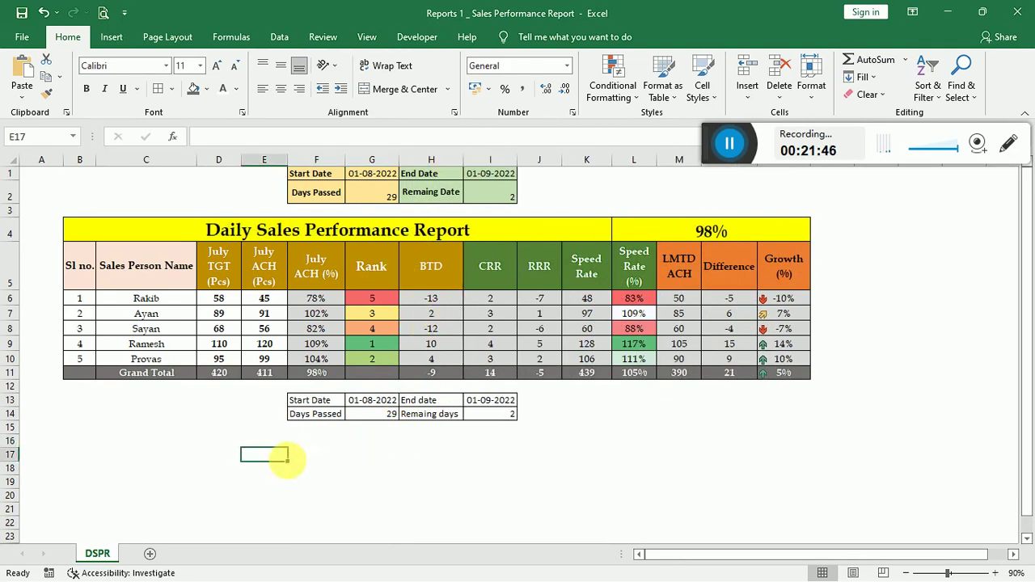
Enter the serial number heading "Sl." in B17, below the date block.
click(94, 445)
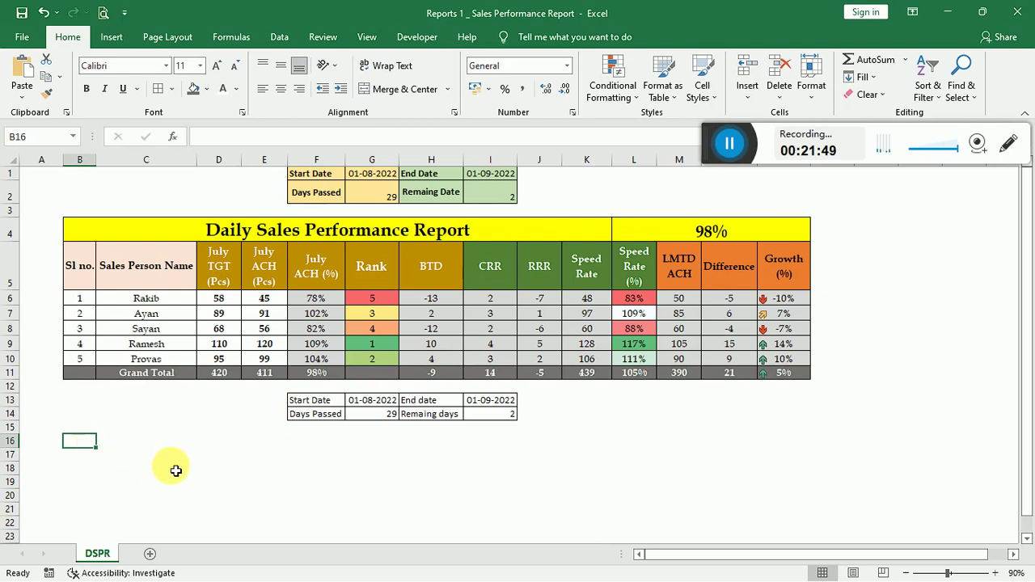
scroll(173, 470, down, 1)
click(128, 406)
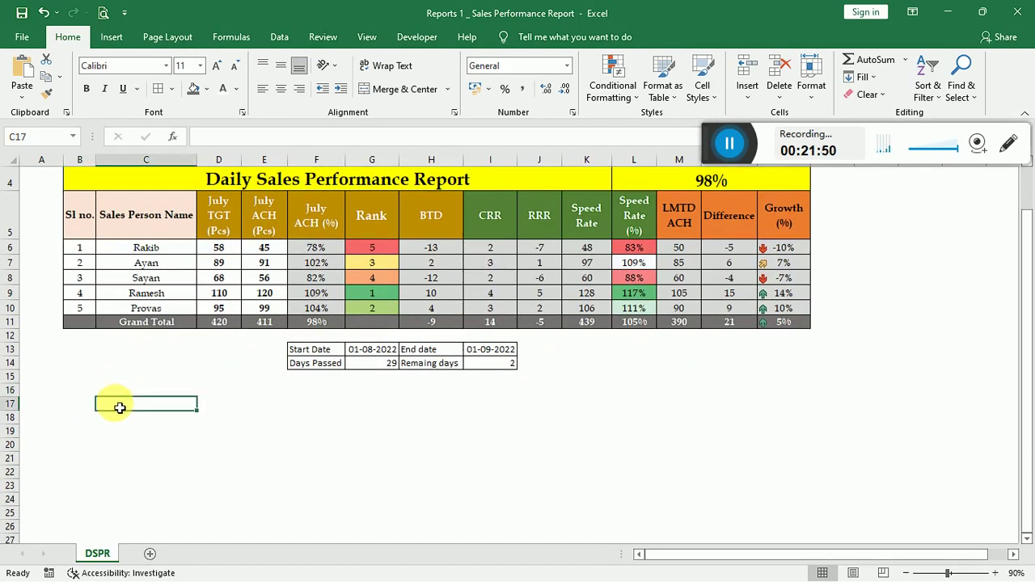
click(79, 411)
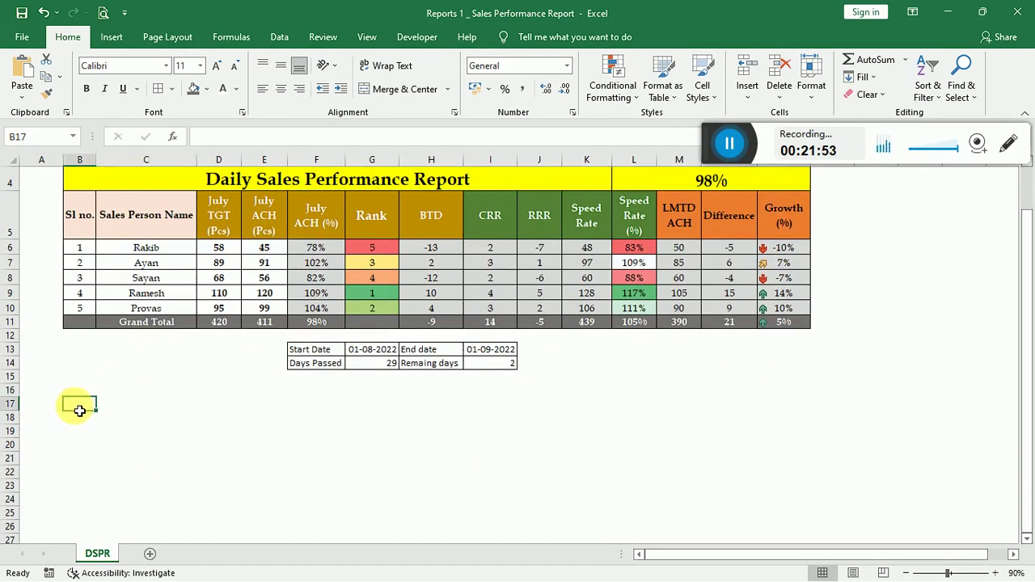
text(Sl.)
key(Return)
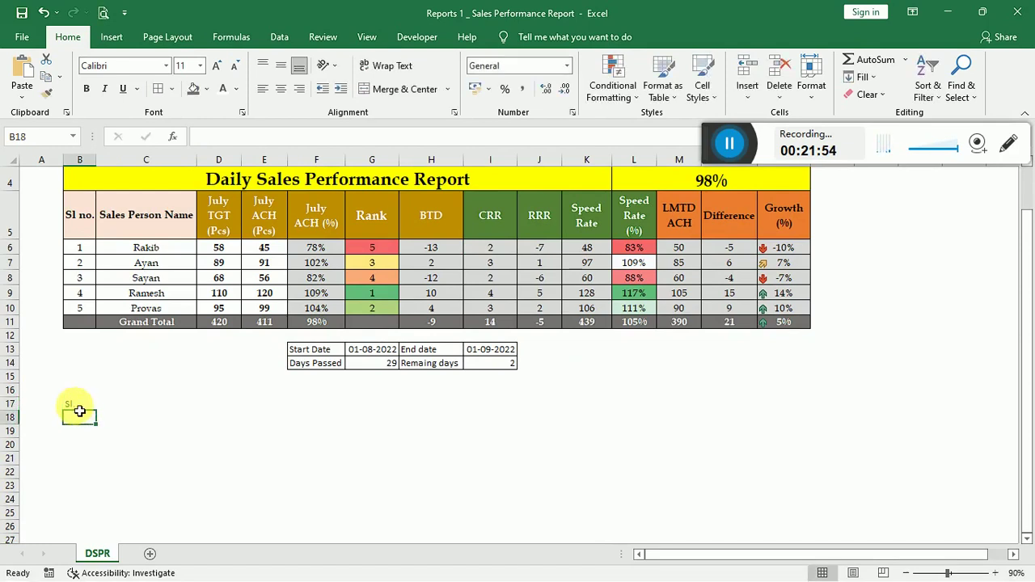
Number the rows 1 to 5 in B18:B22 by entering 1 and 2 and filling the series down.
text(1)
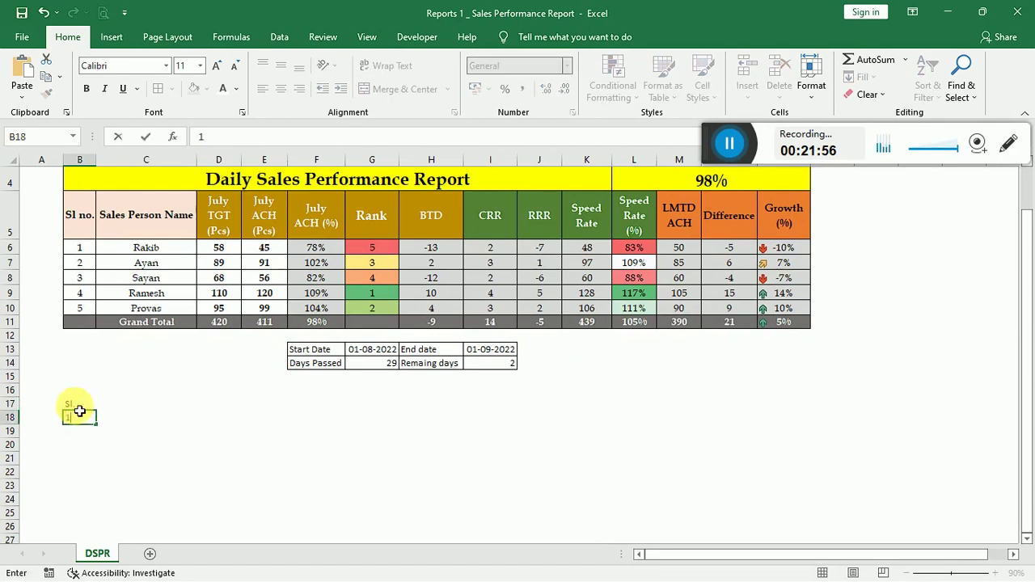
key(Return)
text(2)
key(Return)
key(Up)
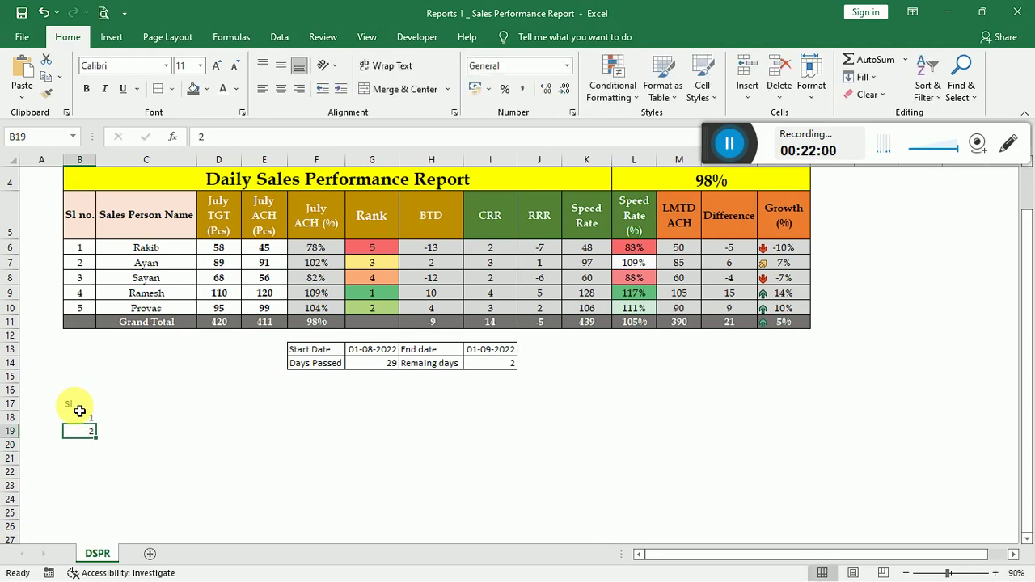
click(79, 412)
drag(79, 412, 104, 484)
Enter the heading "Sales Person name" in C17.
click(119, 405)
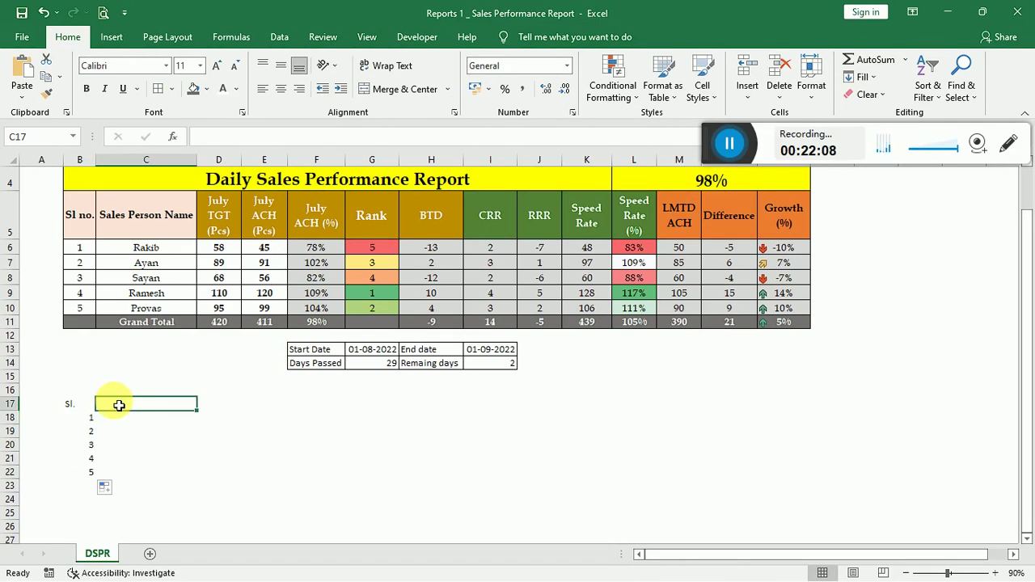
text(Sa)
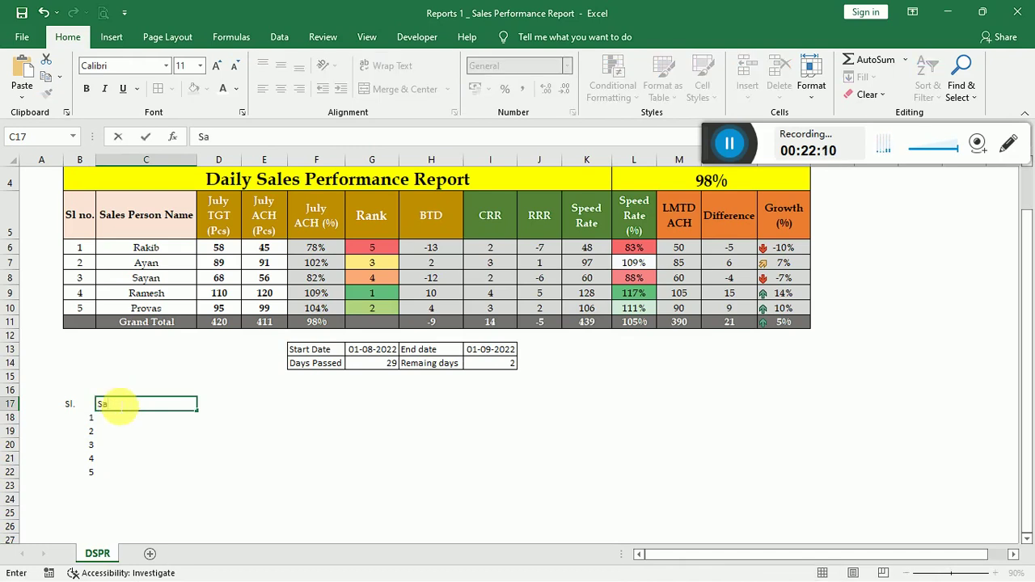
text(les Pers)
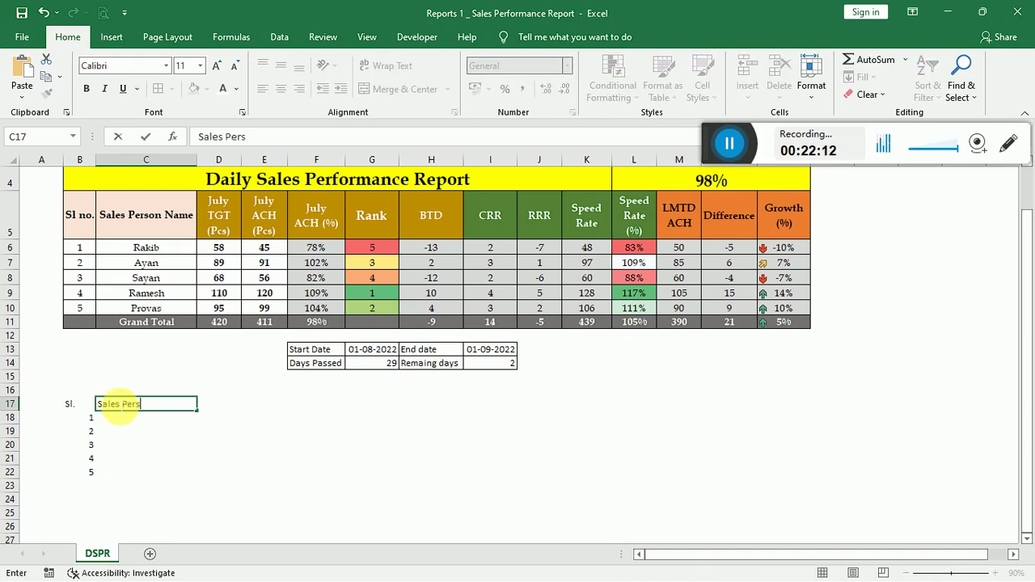
text(on name)
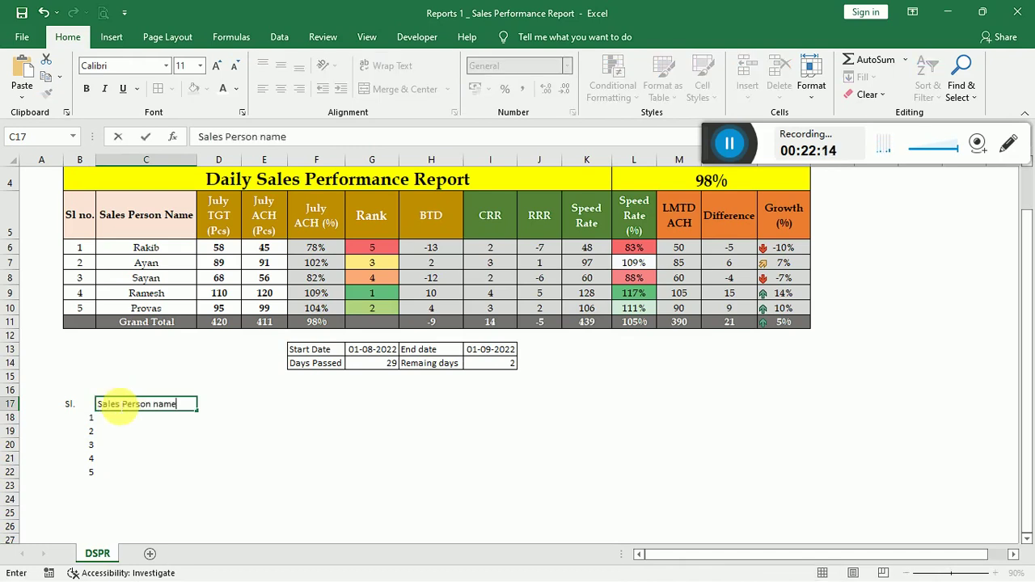
key(Tab)
click(119, 405)
key(Return)
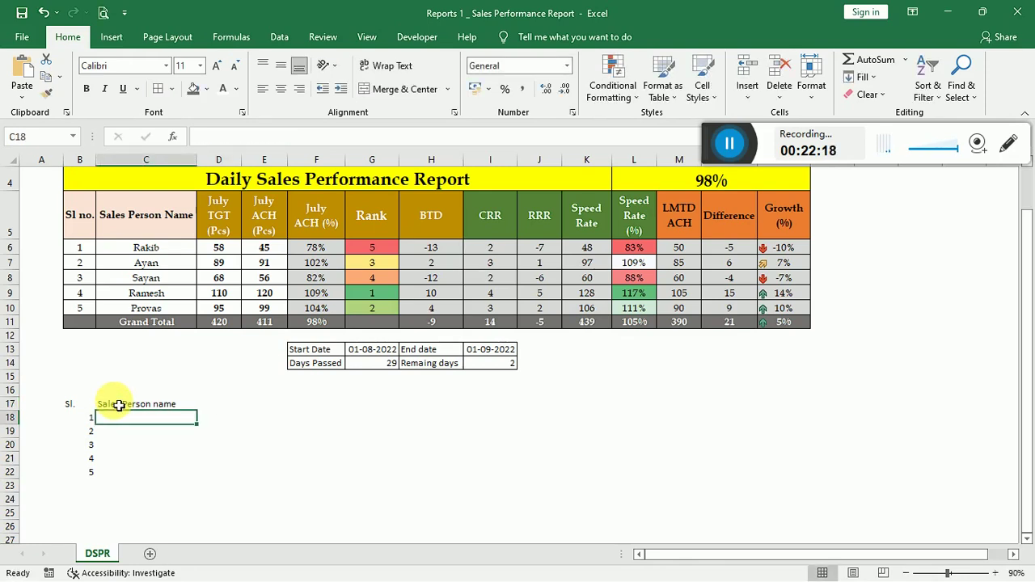
Fill C18:C22 with the placeholder salespeople A, B, C, D and E.
text(A)
key(Return)
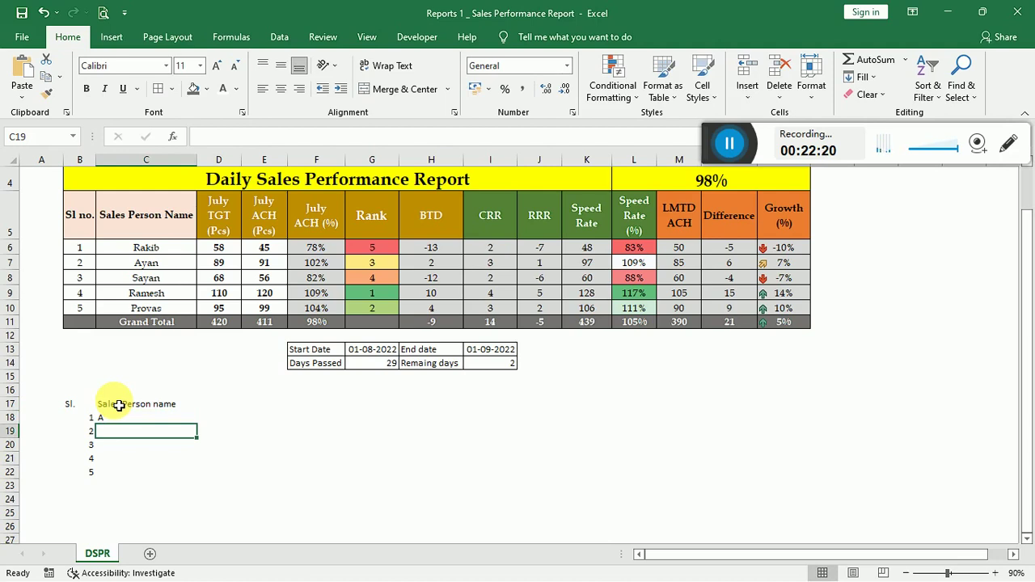
text(B)
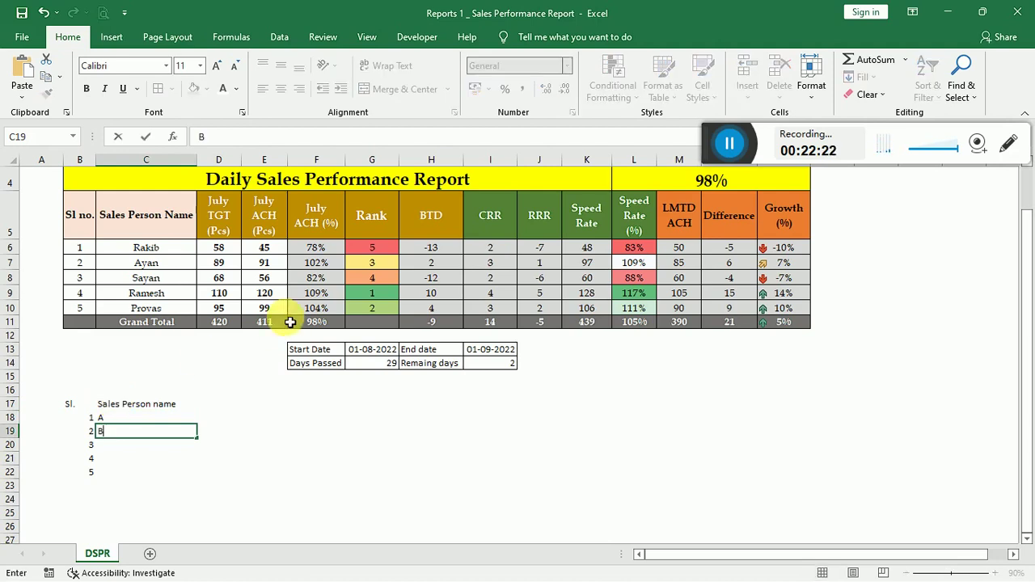
key(Return)
text(C)
key(Return)
text(?)
text(D)
key(Return)
text(E)
key(Tab)
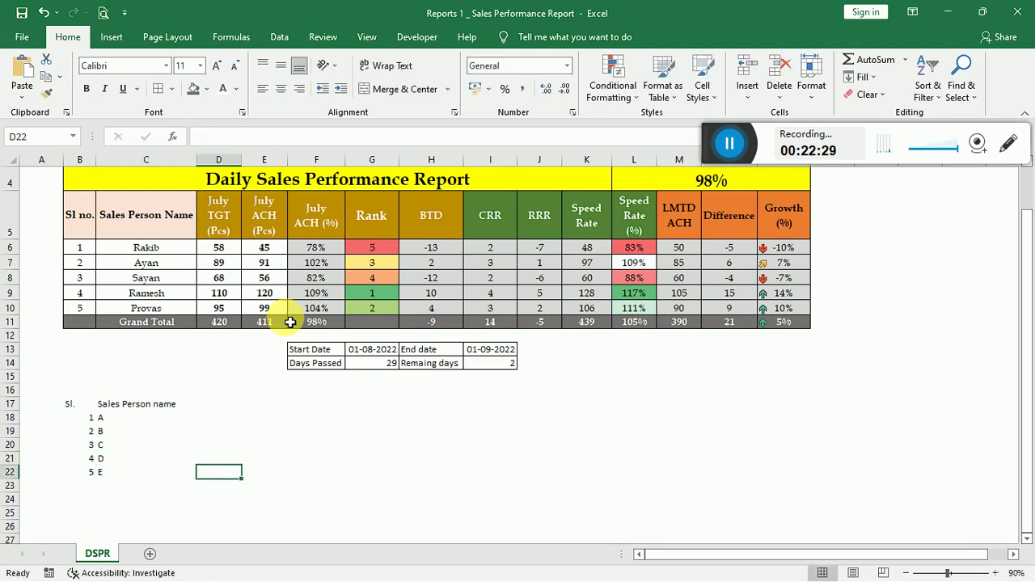
Enter the heading "July TGT (Pcs)" in D17 and the text "July" in E17.
key(Up)
key(Up)
key(Up)
key(Up)
key(Up)
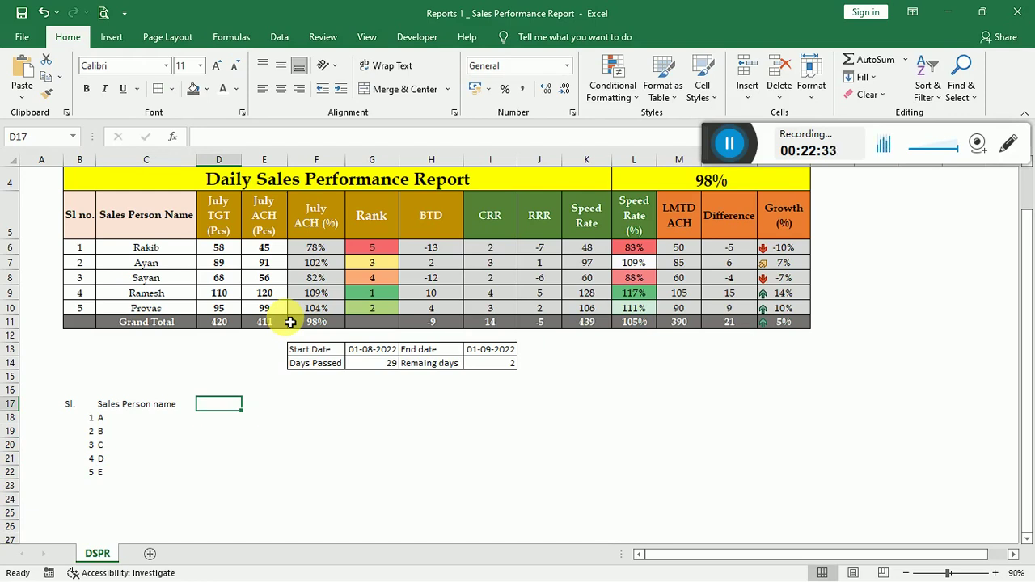
text(Jul)
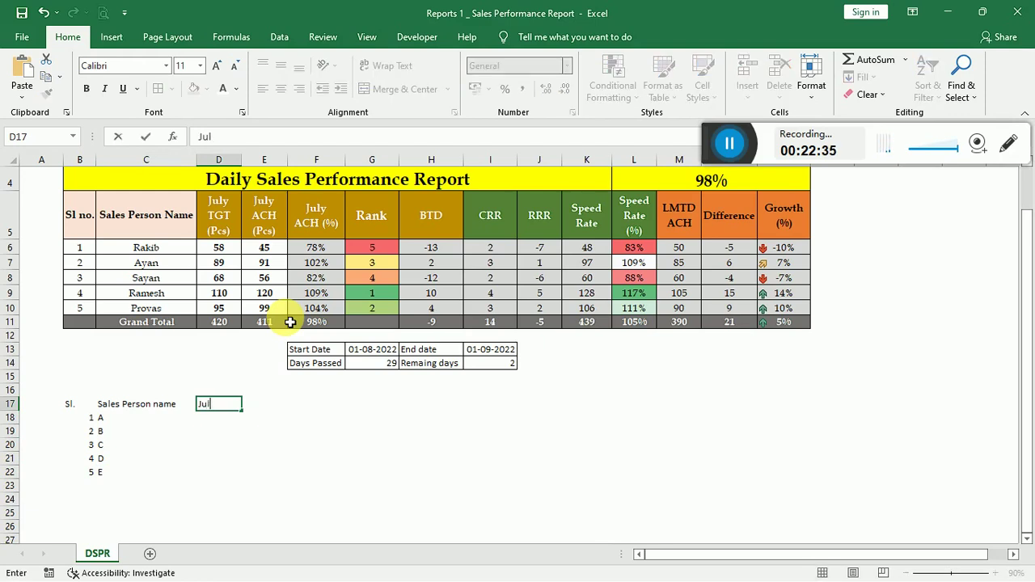
text(y TGT (Pcs))
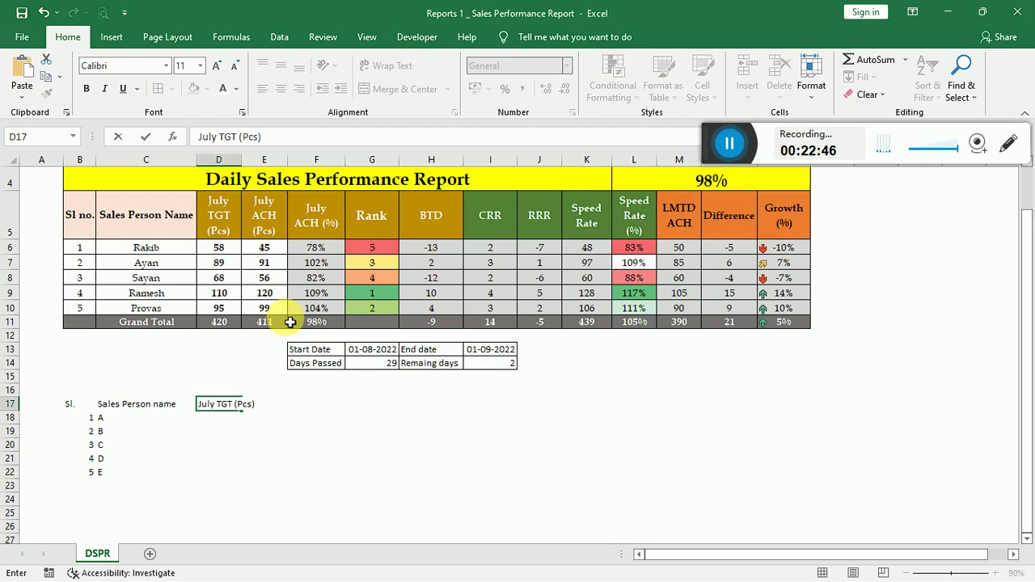
key(Tab)
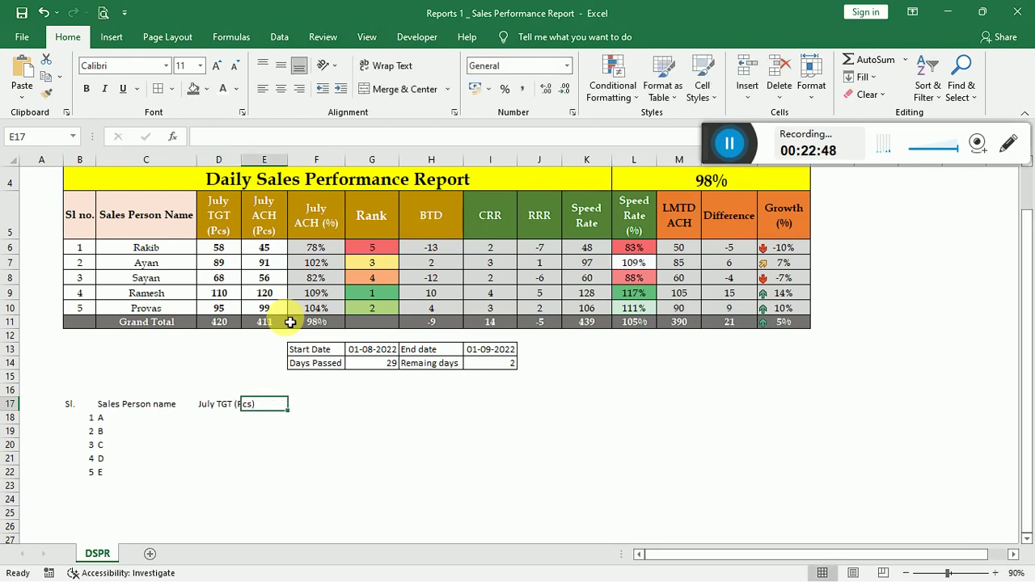
text(July)
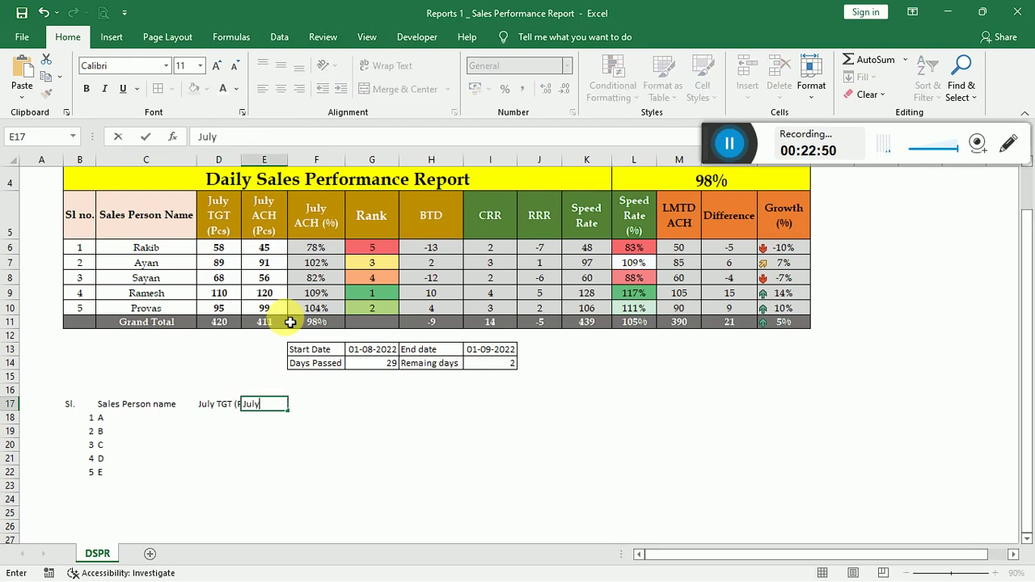
Change the month in the original report's target heading in D5 so it reads "Aug TGT (Pcs)".
scroll(290, 322, up, 1)
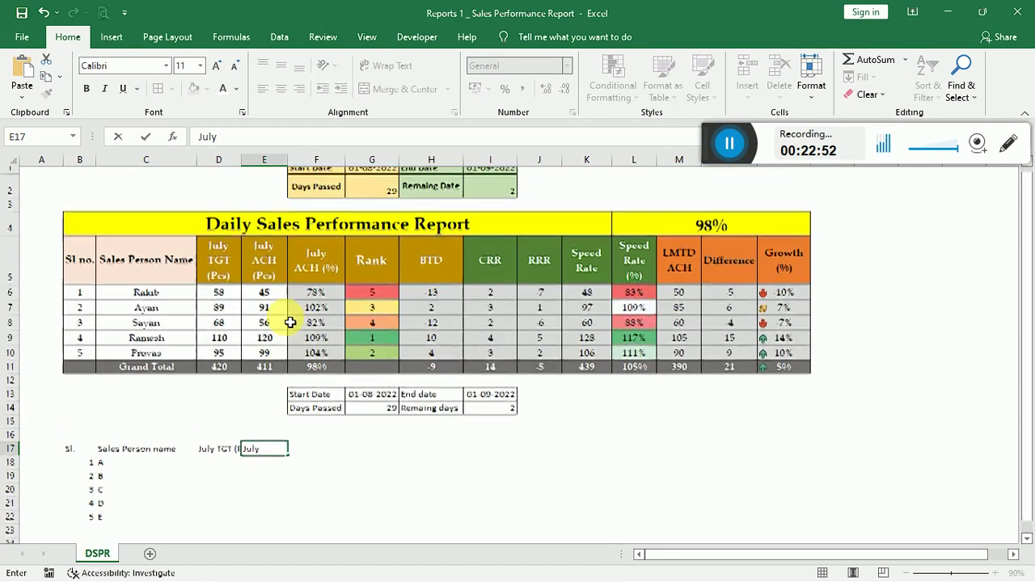
click(218, 267)
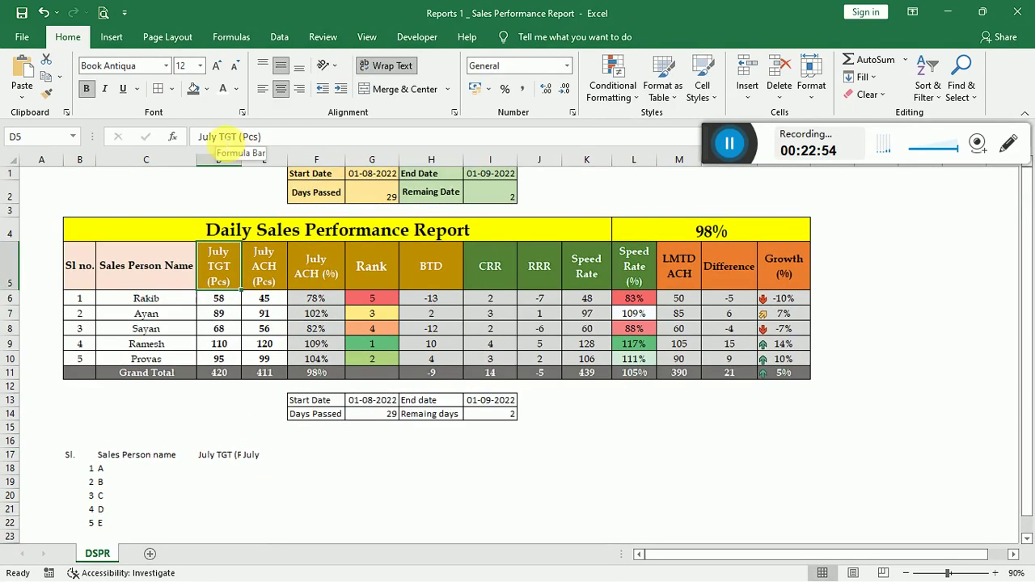
drag(215, 137, 115, 135)
text(Aug)
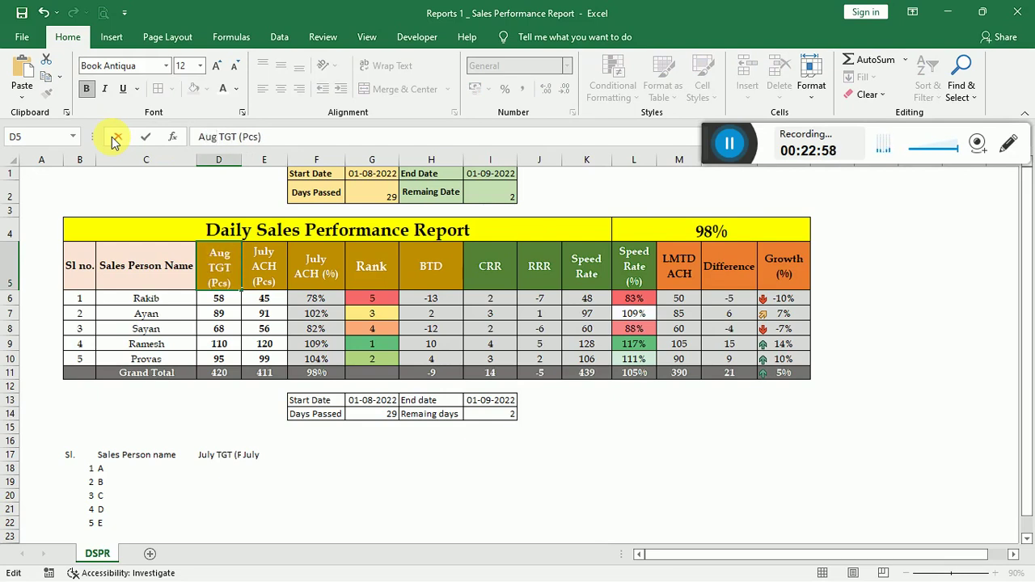
key(Return)
Change the month in the achievement heading in E5 so it reads "Aug ACH (Pcs)".
key(Up)
key(Right)
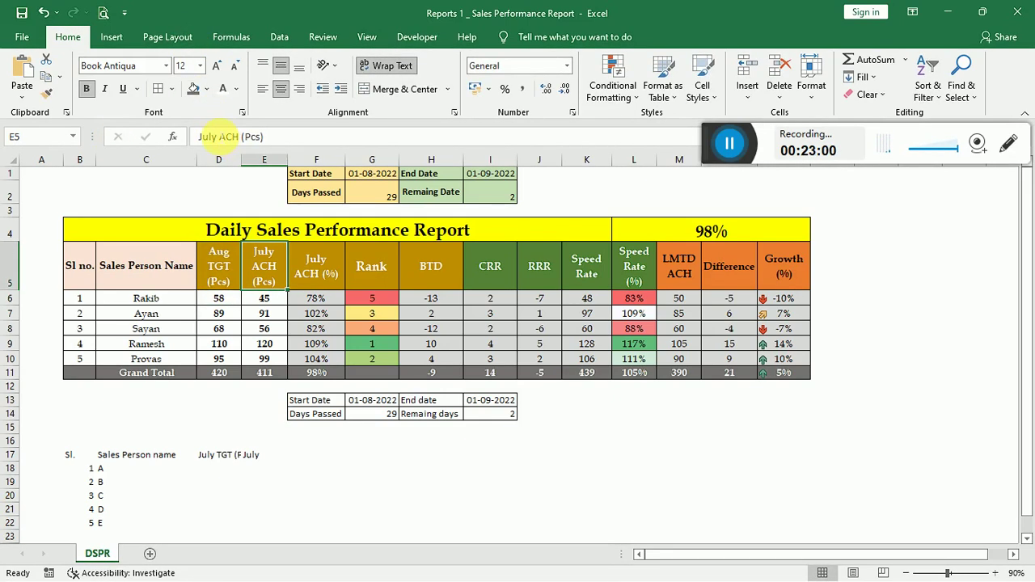
click(217, 137)
key(BackSpace)
key(BackSpace)
key(BackSpace)
key(BackSpace)
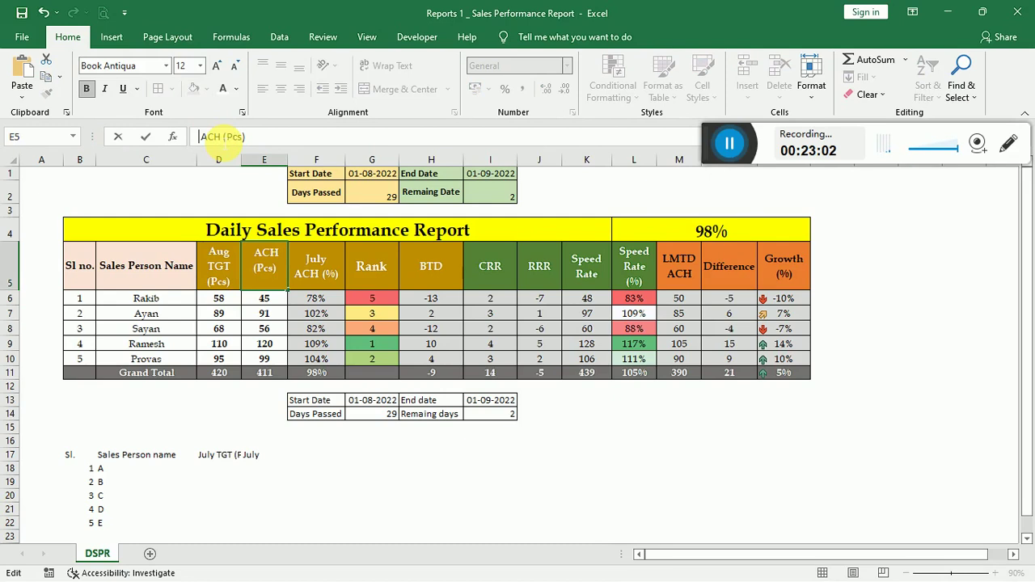
text(Aug)
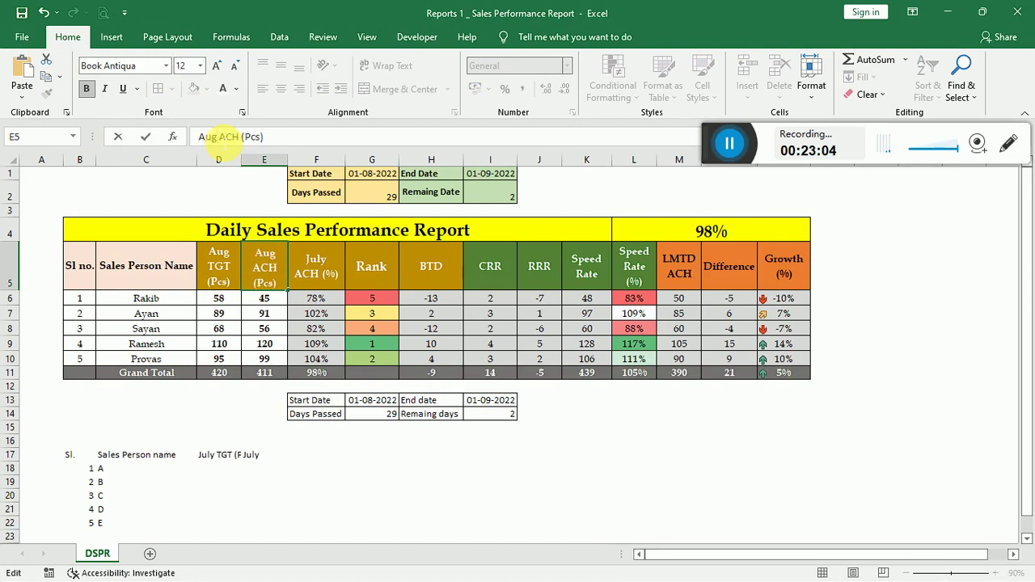
key(Return)
Change the month in the achievement percentage heading in F5 so it reads "Aug ACH (%)".
key(Up)
key(Right)
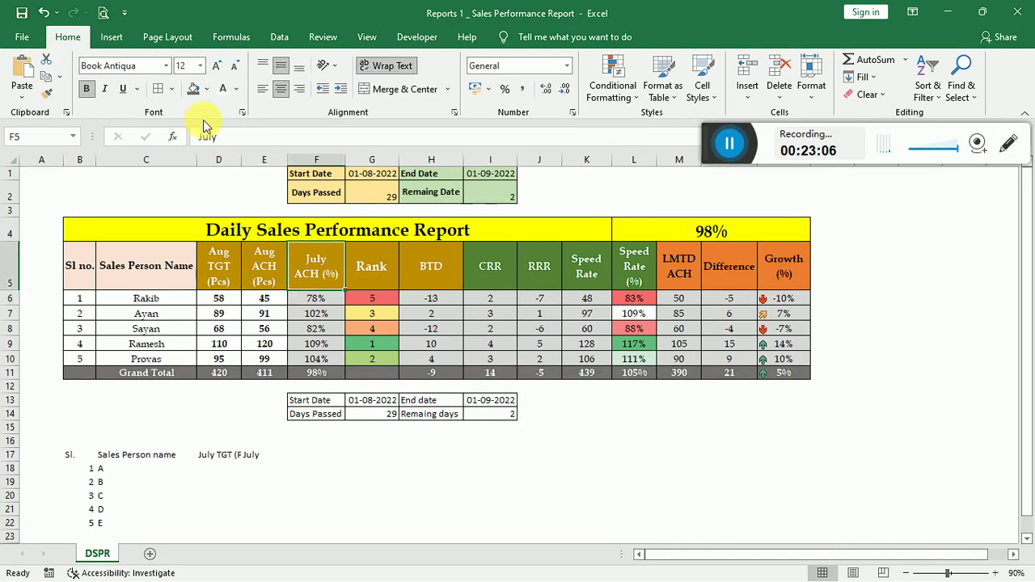
double_click(207, 137)
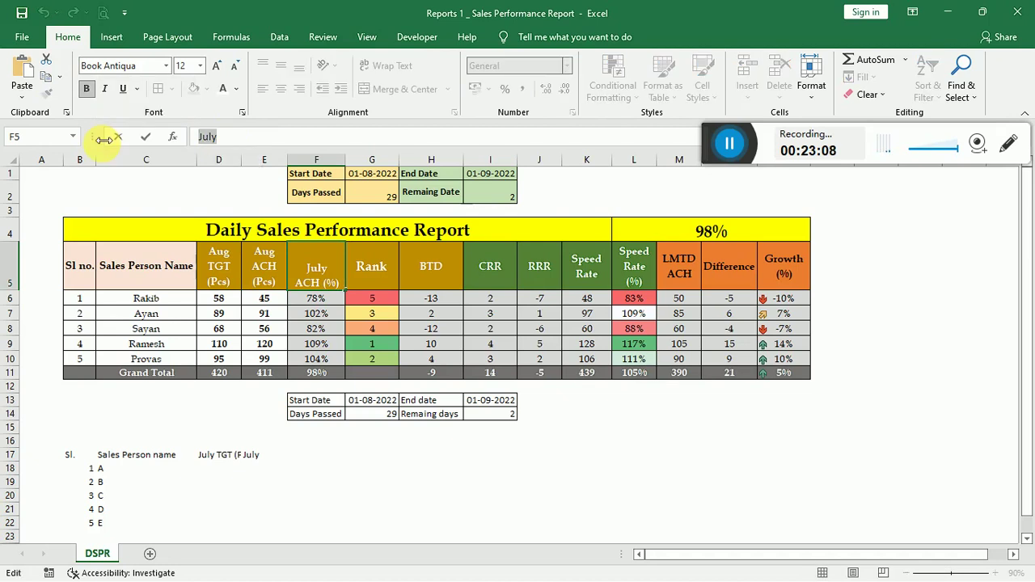
text(Aug)
key(Return)
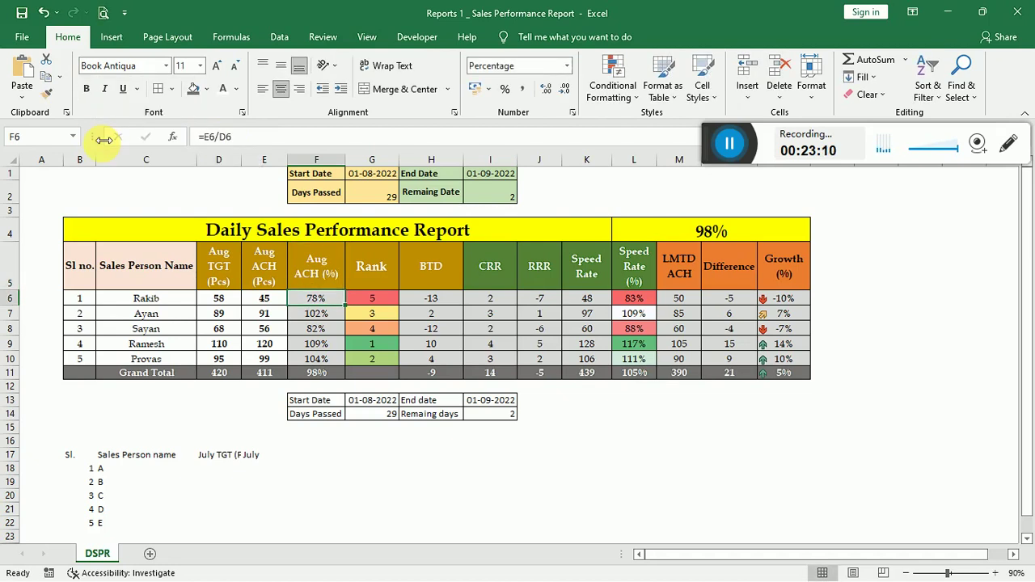
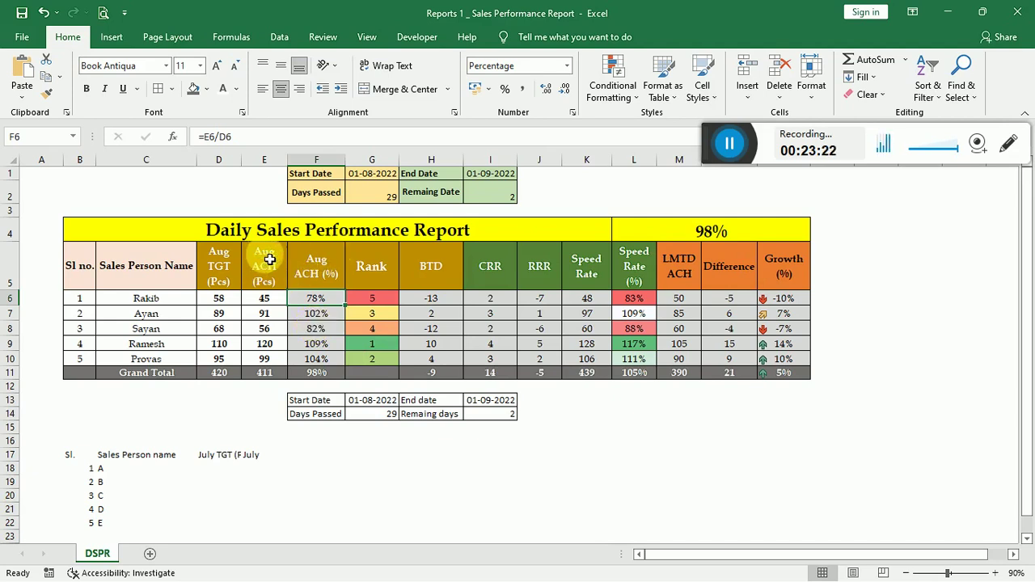
Change the month in the rebuilt table's target heading in D17 so it reads "Aug TGT (Pcs)".
click(231, 455)
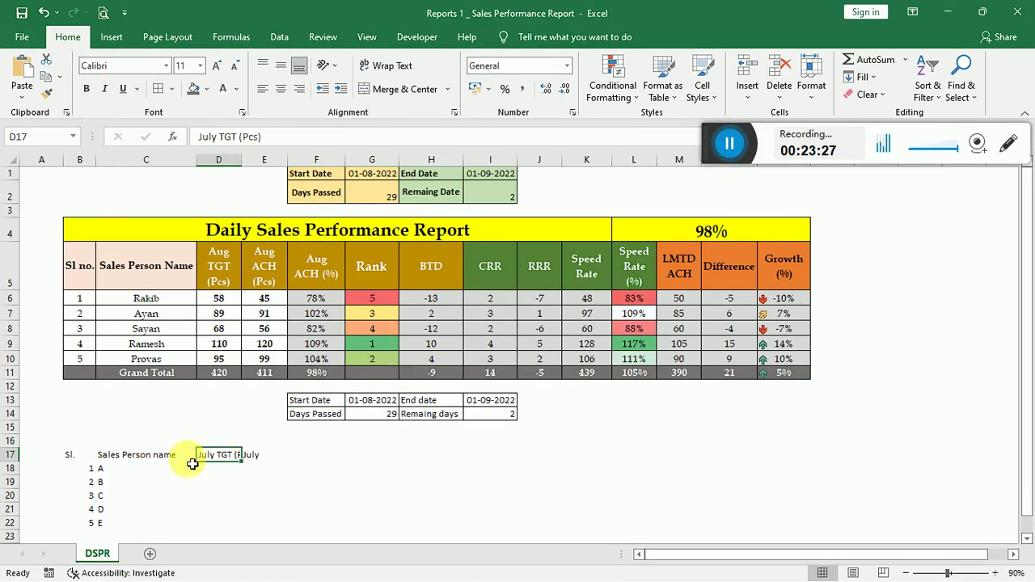
double_click(207, 137)
text(Aug)
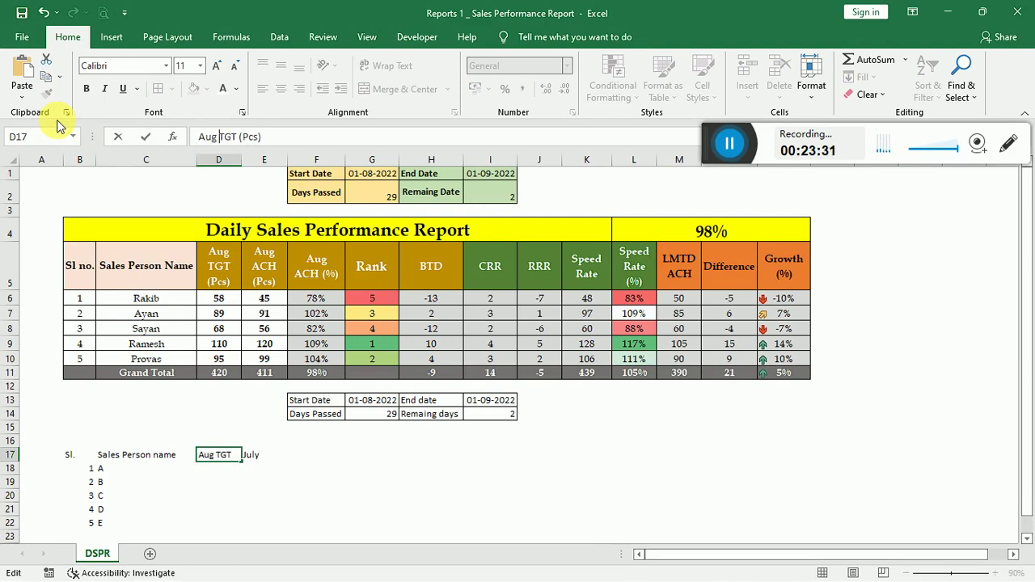
key(Tab)
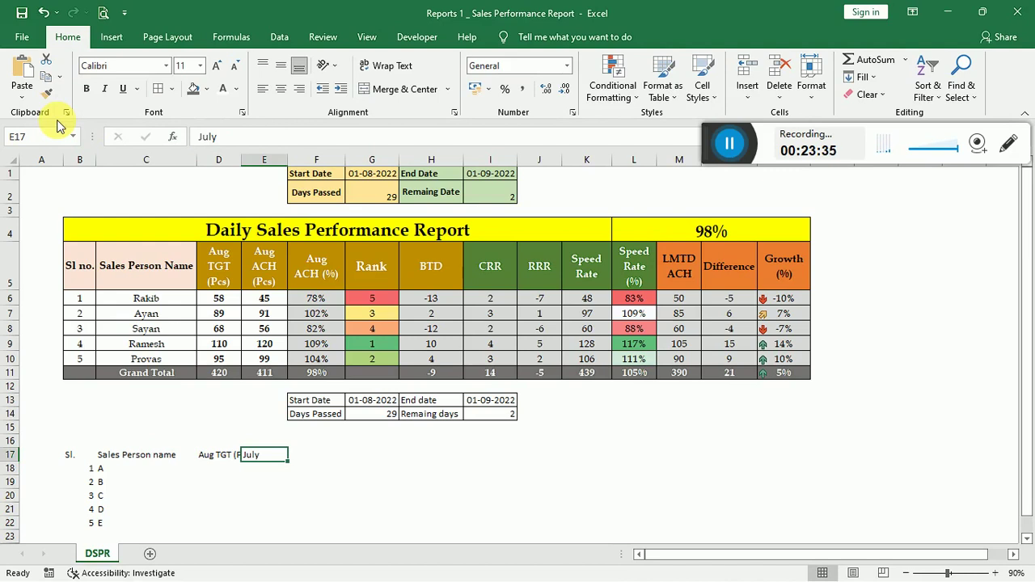
Replace the text in E17 with the achievement heading "Aug ACH (Pcs)".
text(Aug Ach)
key(Tab)
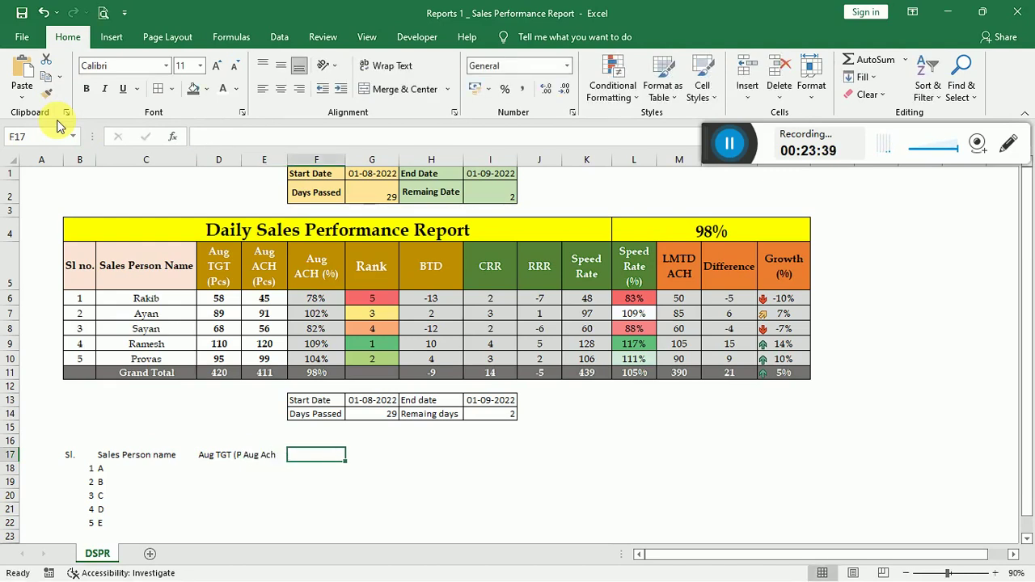
key(Left)
click(271, 139)
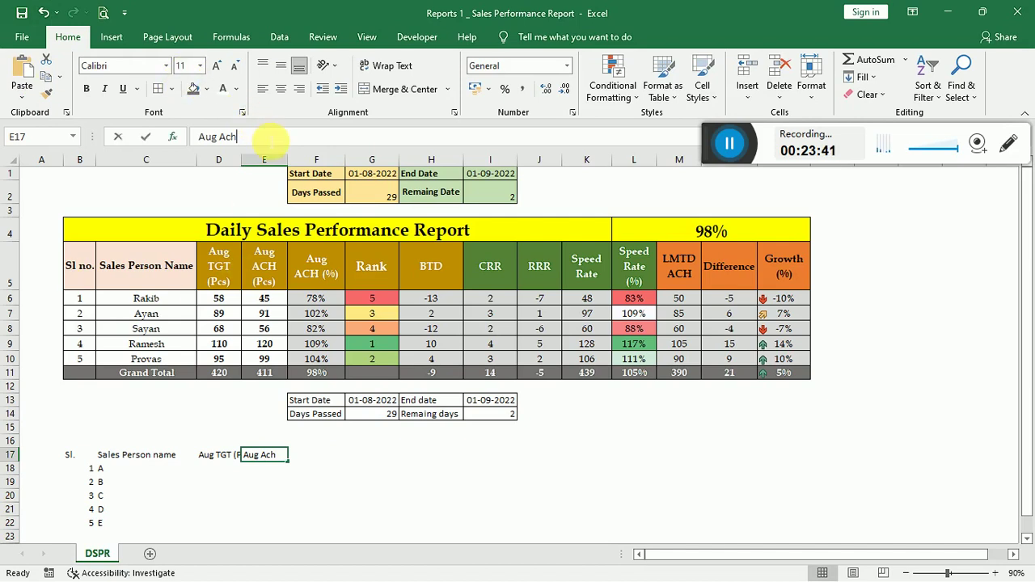
text(CH Pcs)
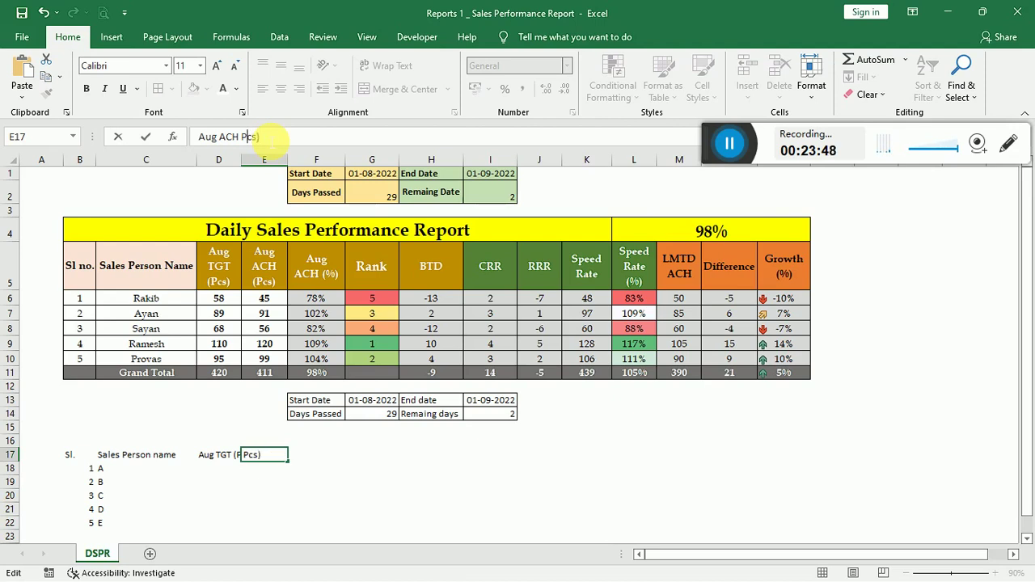
text(()
key(Return)
key(Up)
key(Left)
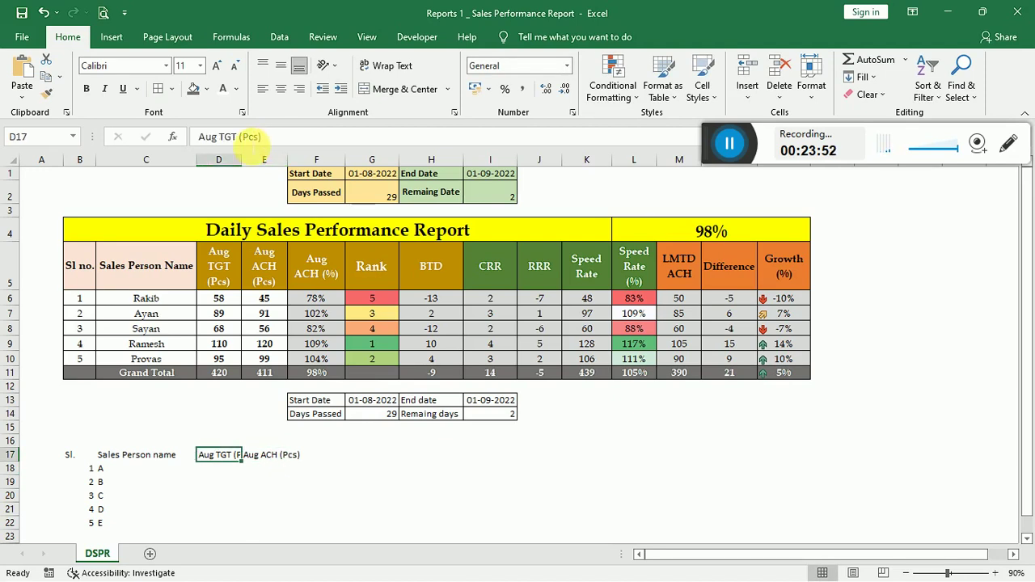
Enter the achievement percentage heading "Aug ACH (%)" in F17.
key(Right)
key(Right)
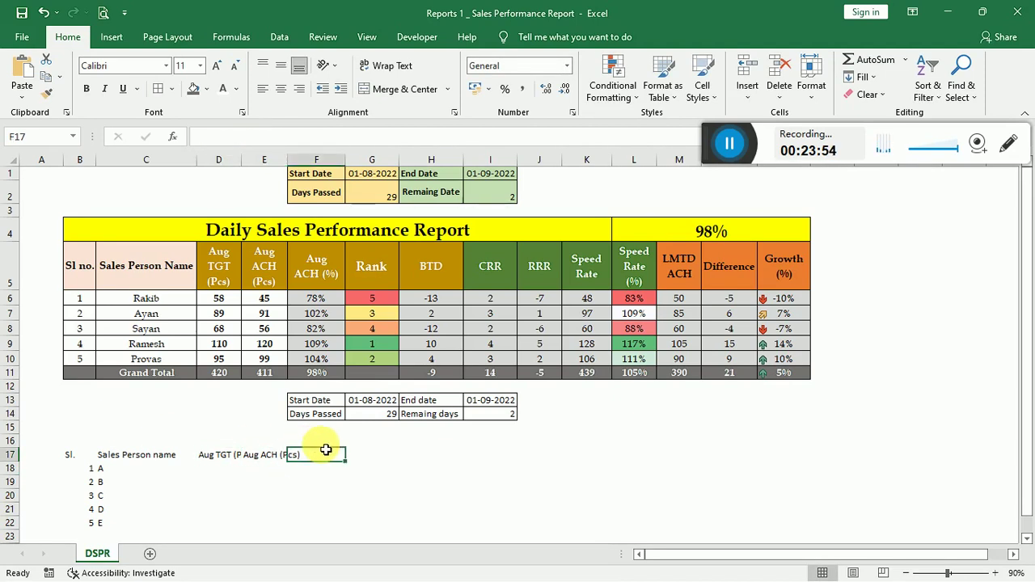
text(Aug)
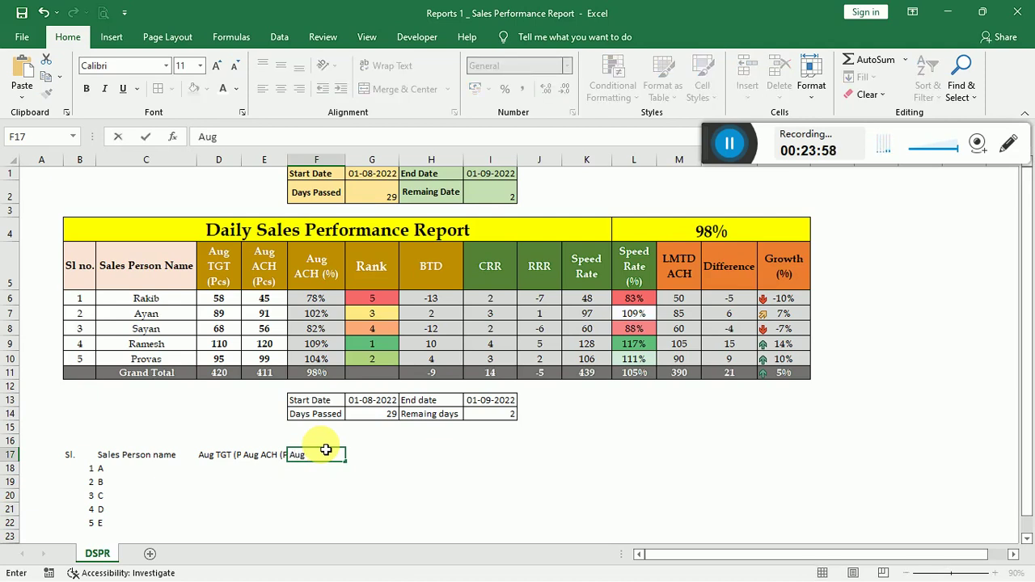
text( AC)
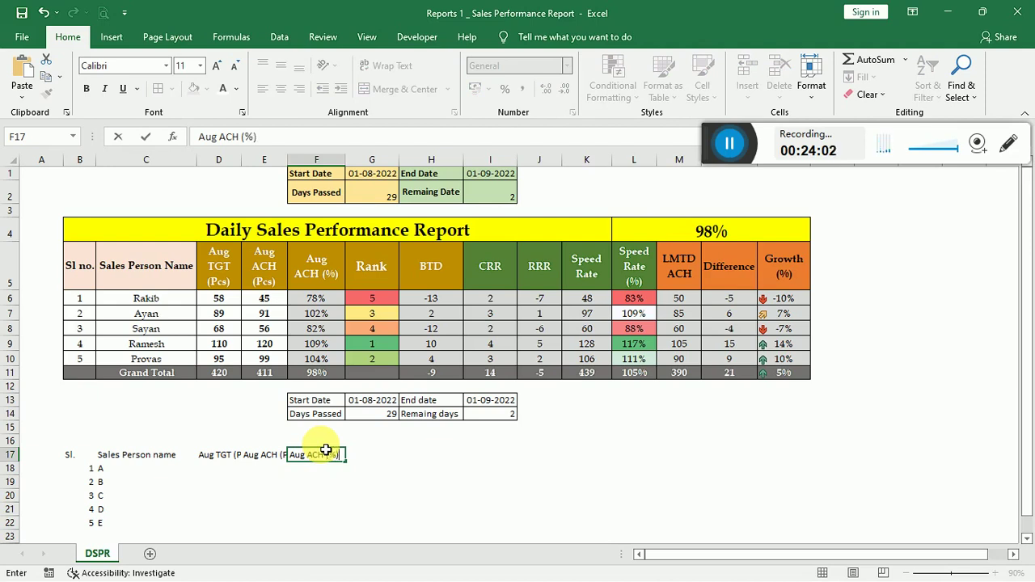
text(H (%))
key(Tab)
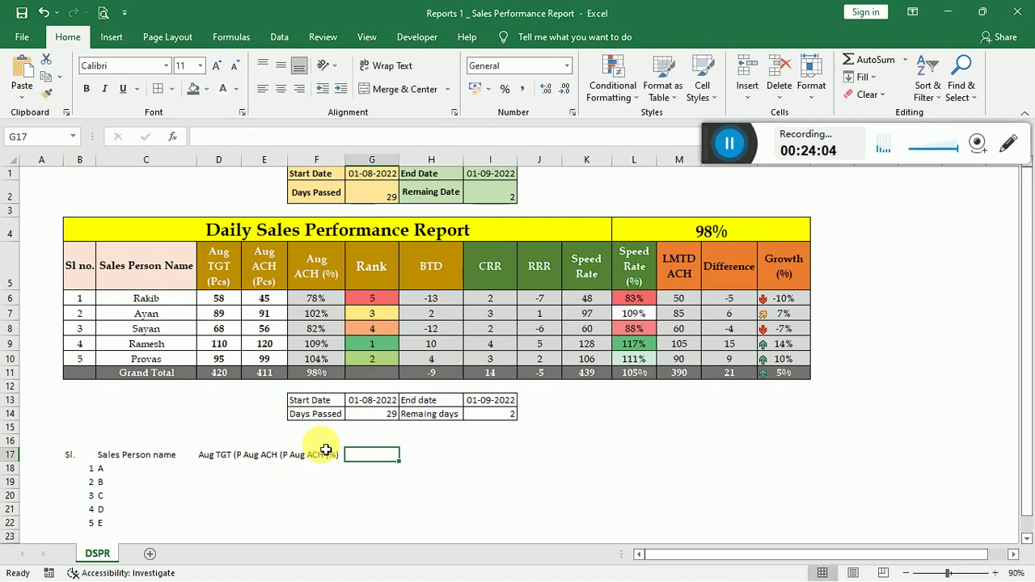
Enter the headings "Rank", "BTD", "CRR" and "RRR" in cells G17 to J17.
text(Rank)
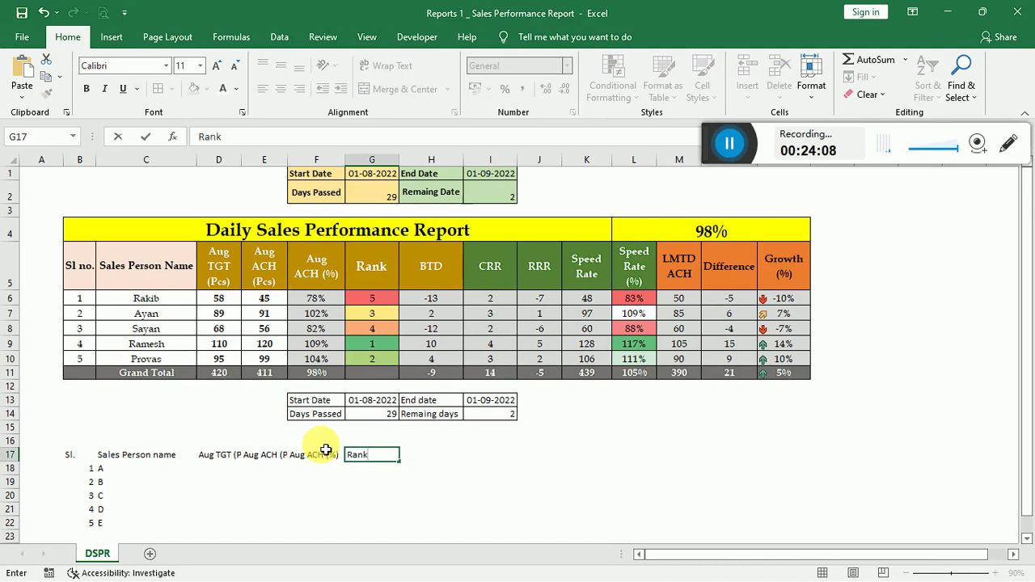
key(Tab)
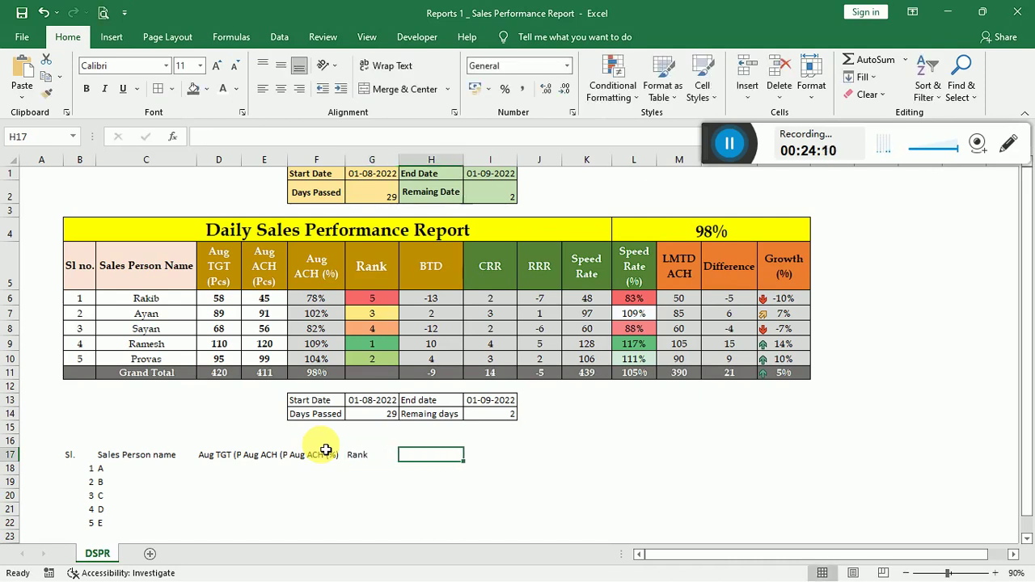
text(BTD)
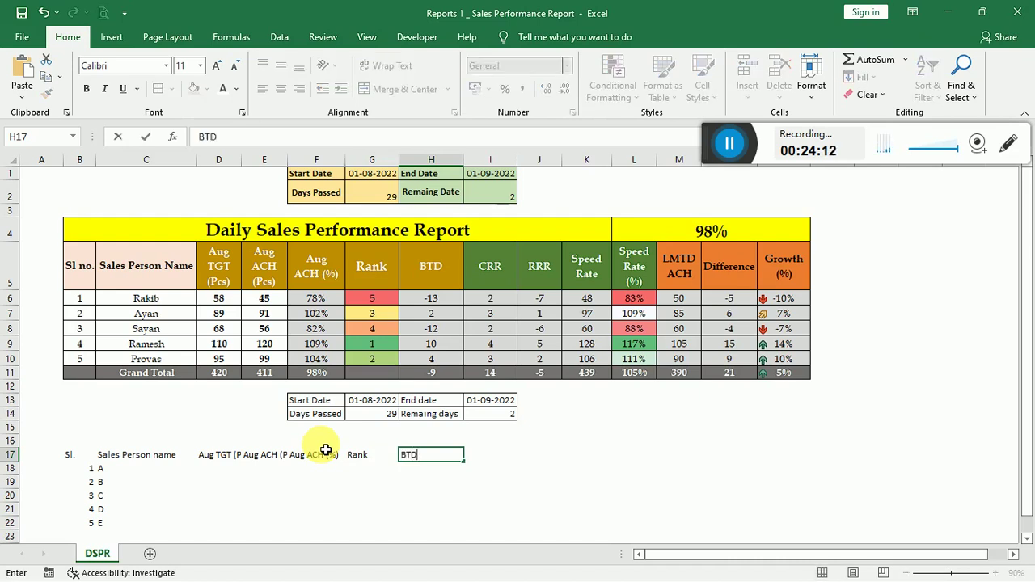
key(Tab)
text(CRR)
key(Tab)
text(RRR)
key(Tab)
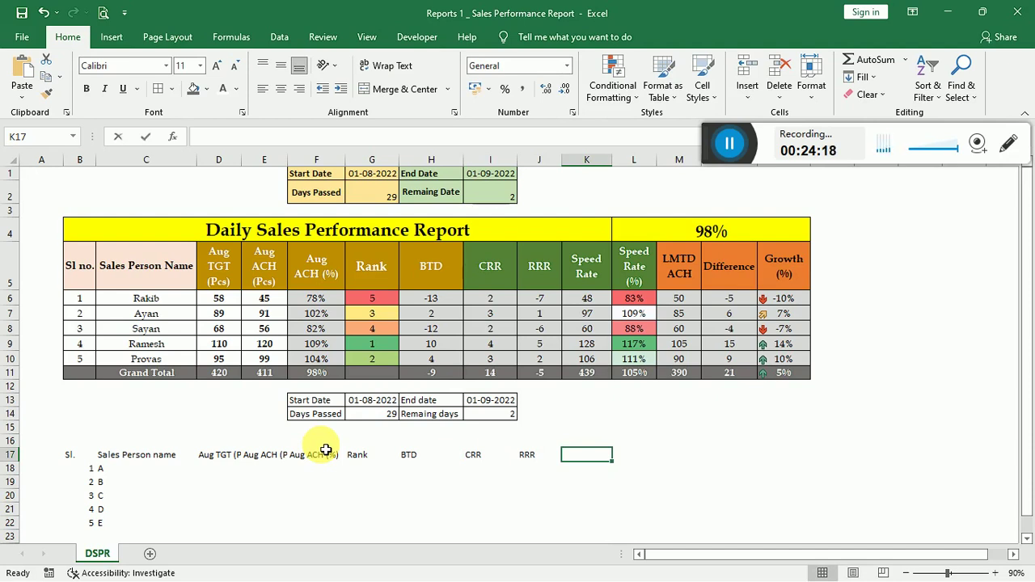
Enter the headings "Speed Rate" in K17 and "Speed Rate (%)" in L17.
text(SpeedsRate)
key(Tab)
text(Sop)
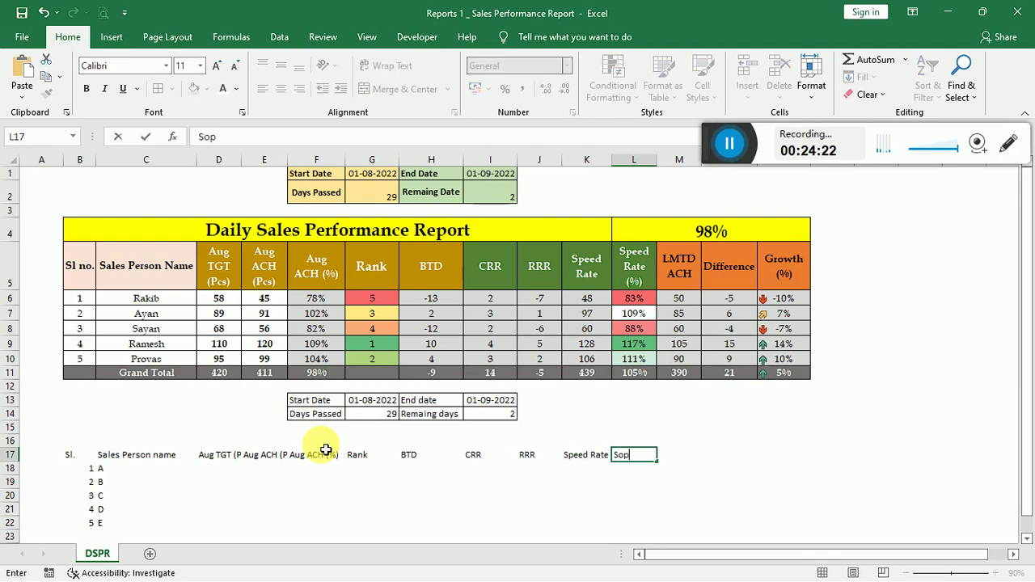
key(BackSpace)
text(peed Rate (%)
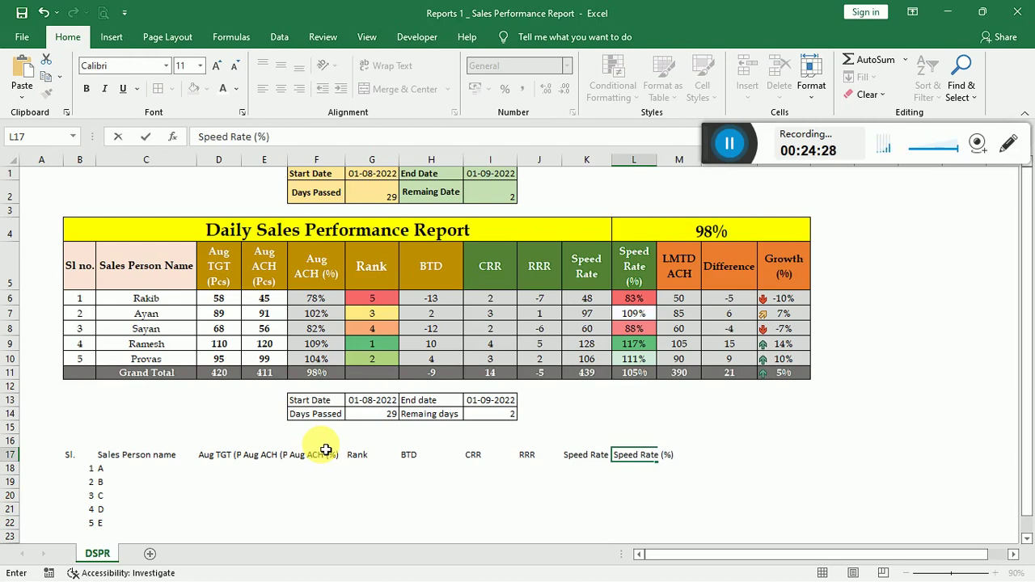
key(Tab)
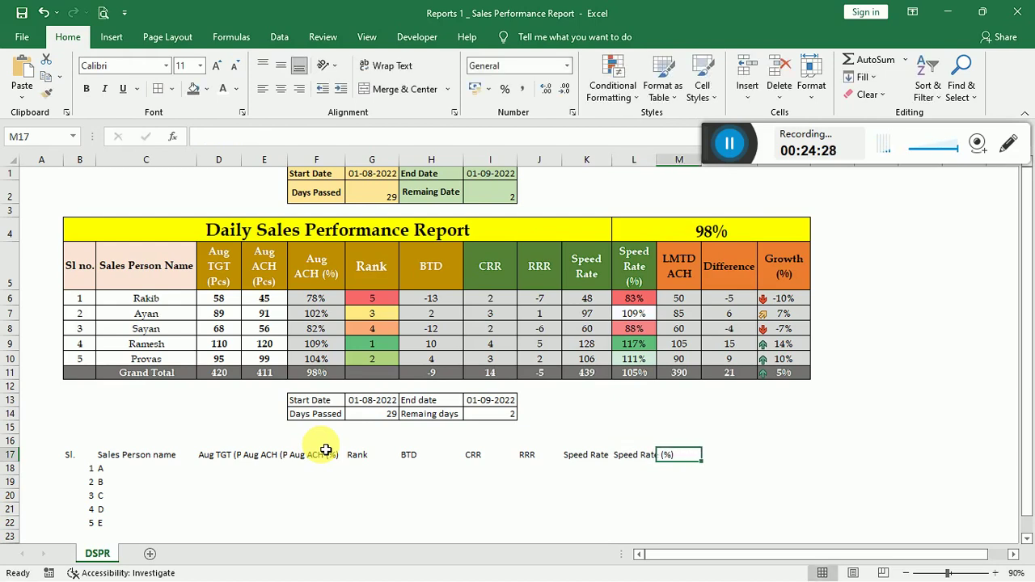
Enter the headings "LMTD ACH" in M17 and "Difference" in N17.
text(LMTD)
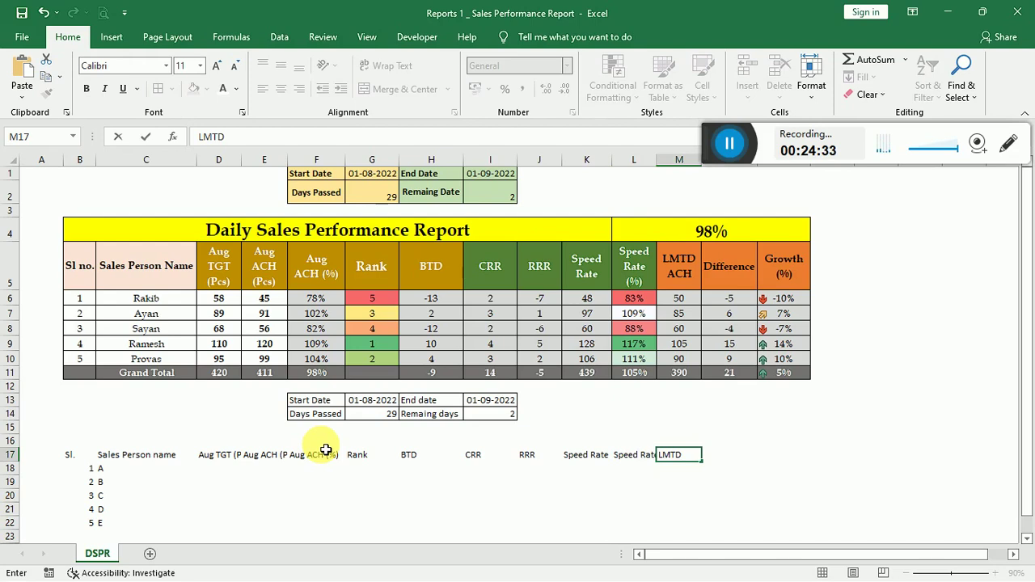
text( ACH)
key(Tab)
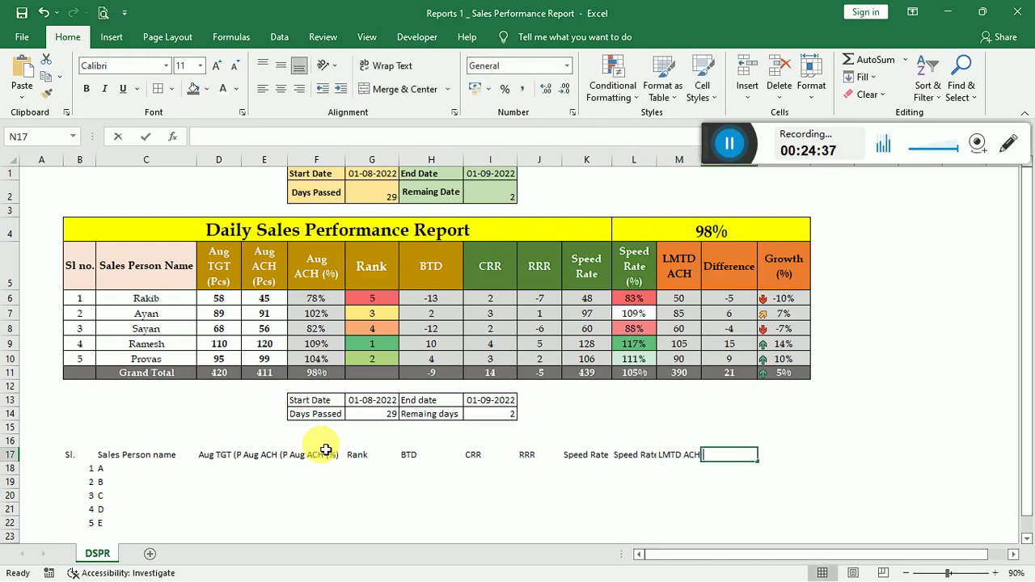
text(Differebnce)
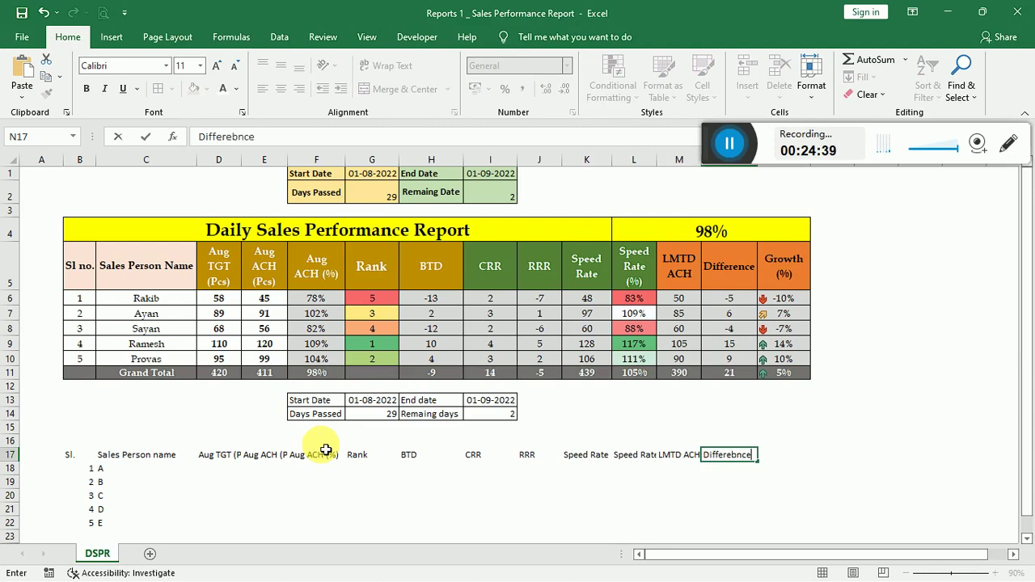
key(BackSpace)
key(BackSpace)
key(BackSpace)
key(BackSpace)
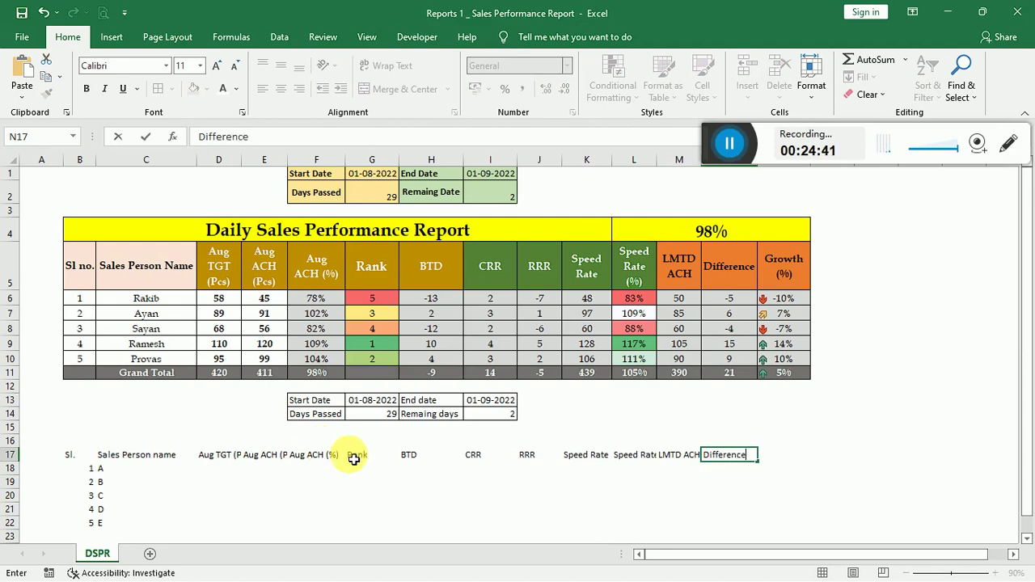
text(nce)
key(Tab)
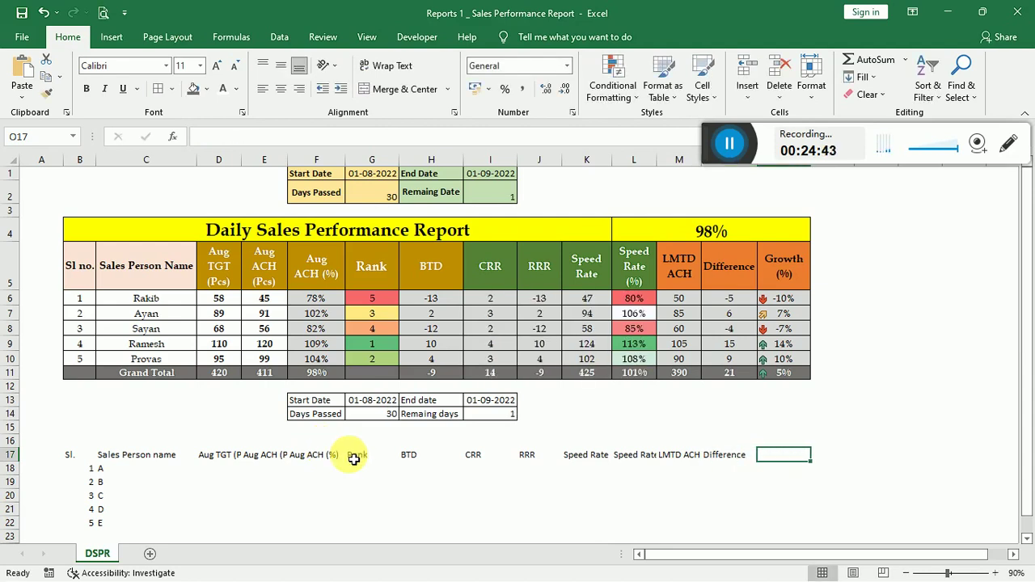
Enter the last heading of the rebuilt table, "Growth Rate (%)", in O17.
text(G)
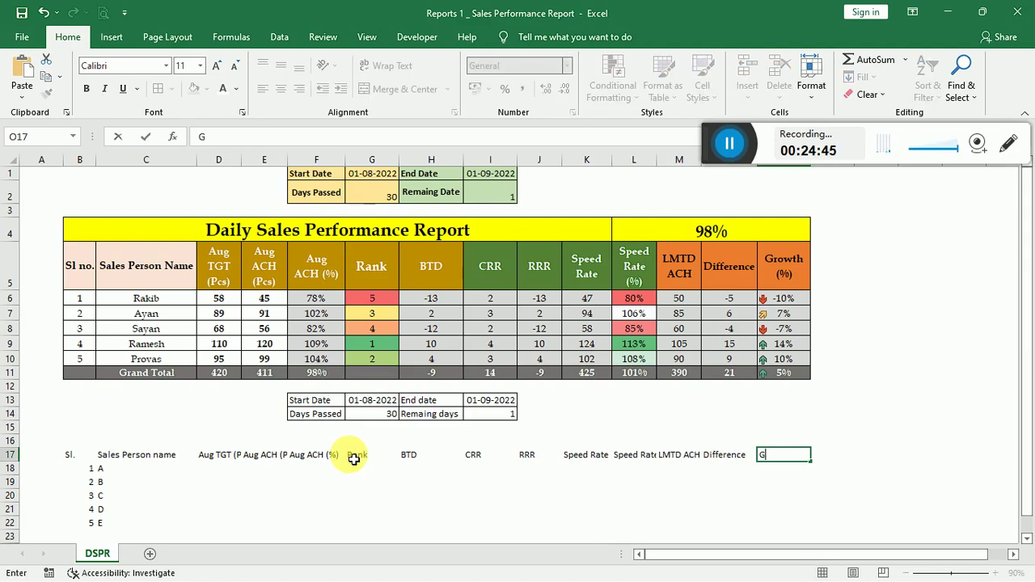
text(rowth Rate (%)
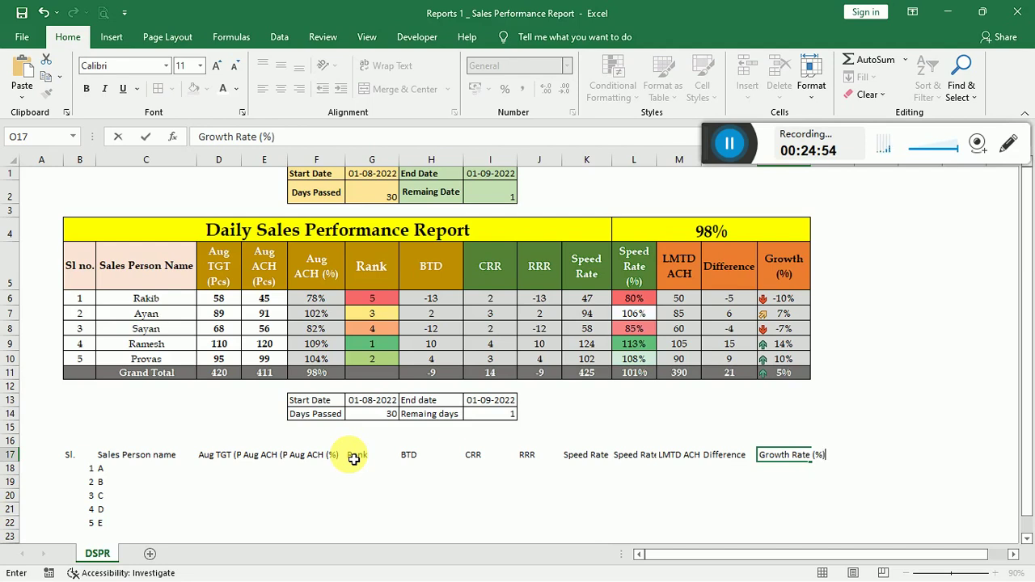
key(Return)
Add the word "Rate" to the original report's growth heading in O5 so it reads "Growth Rate (%)".
double_click(808, 263)
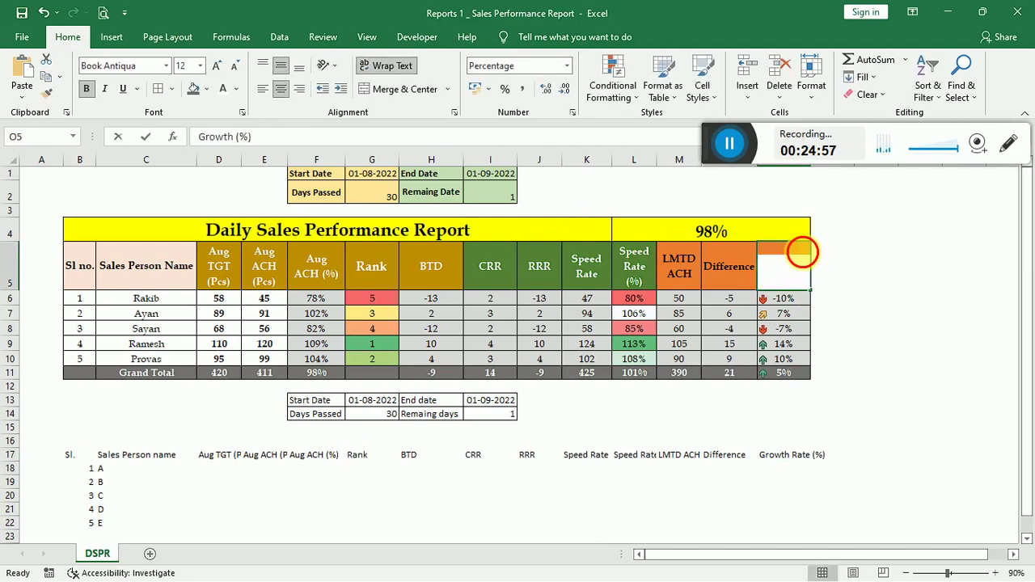
text(R)
text(ate)
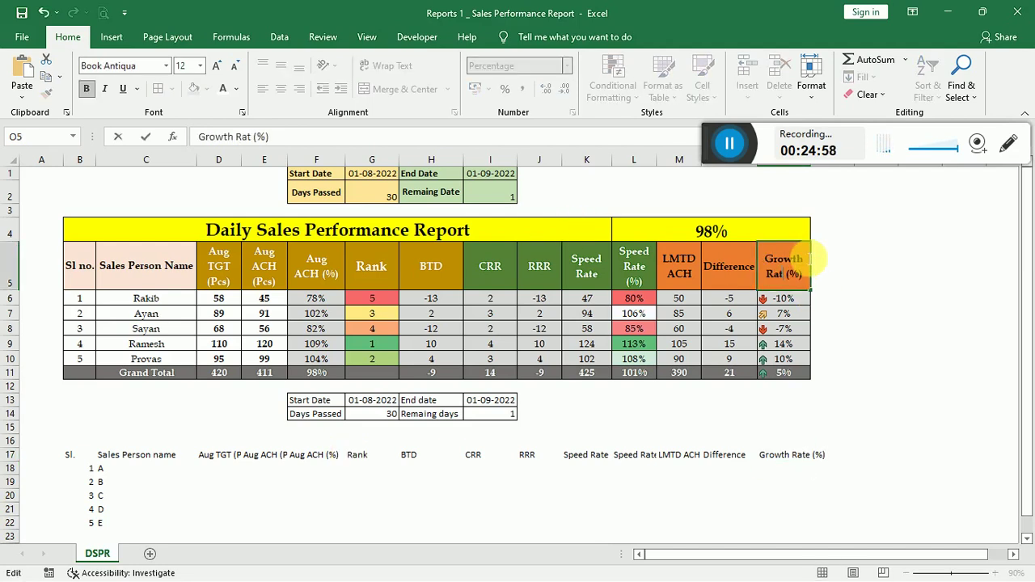
key(Return)
Apply all borders to the rebuilt table, from the header row to the last salesperson row, B17:O22.
click(747, 453)
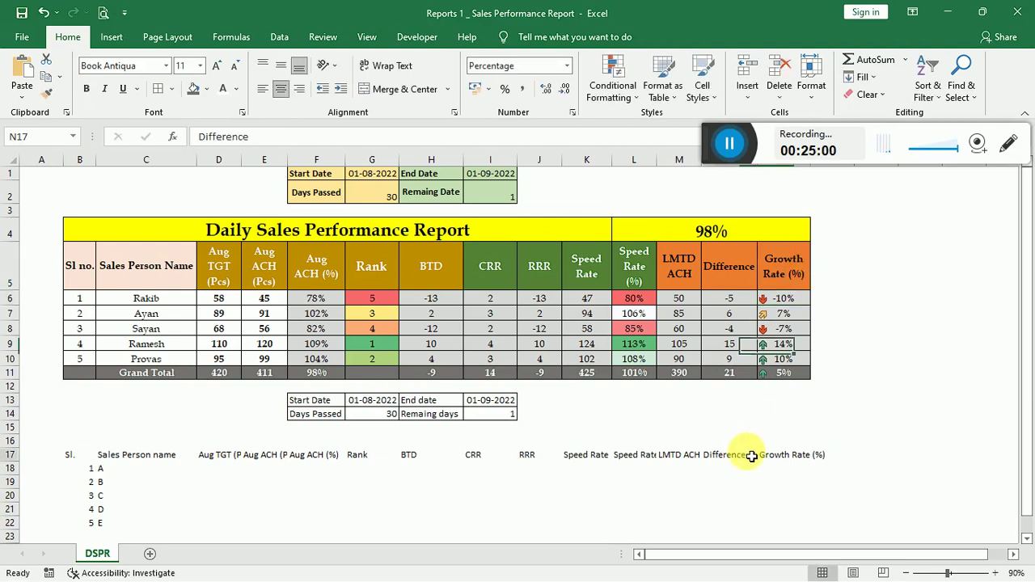
scroll(153, 485, down, 1)
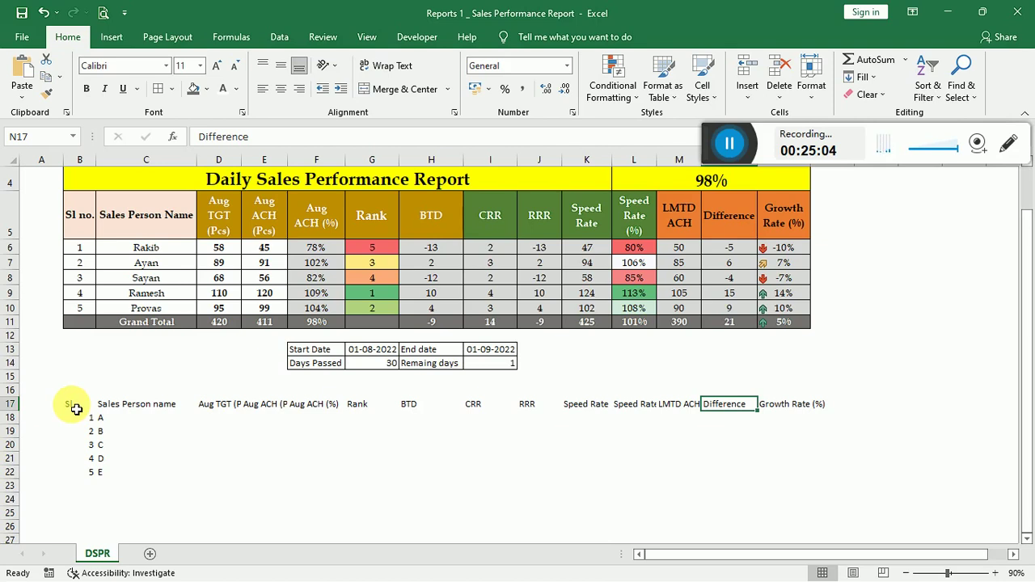
mouse_move(71, 407)
mouse_down()
mouse_move(329, 446)
mouse_move(817, 453)
mouse_move(800, 474)
mouse_up()
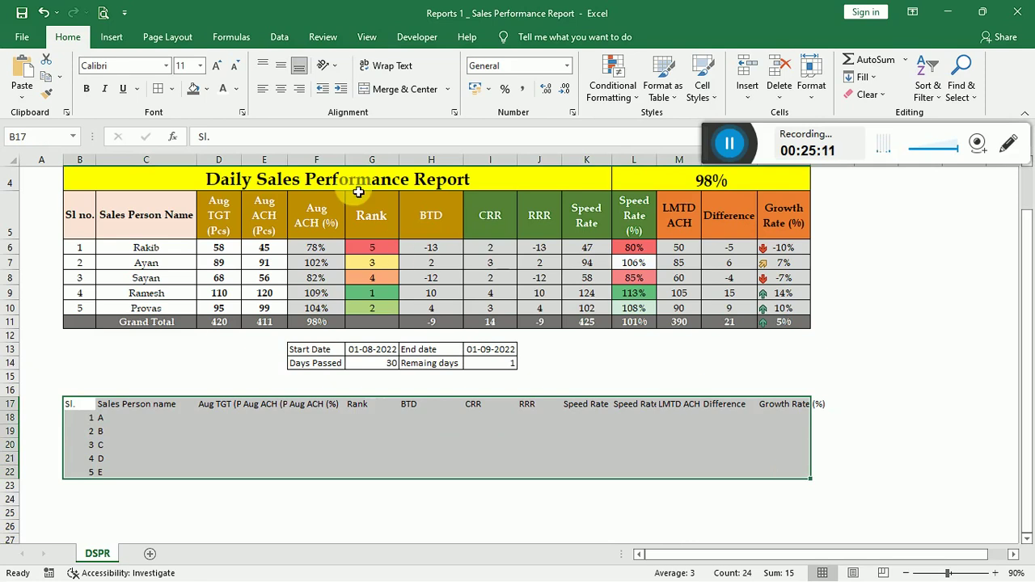
click(159, 90)
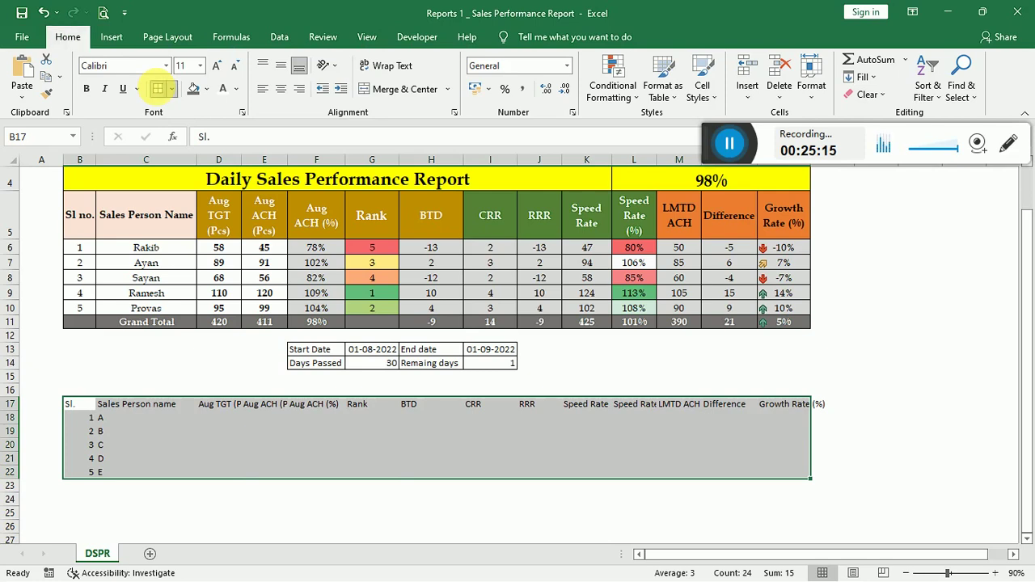
click(172, 89)
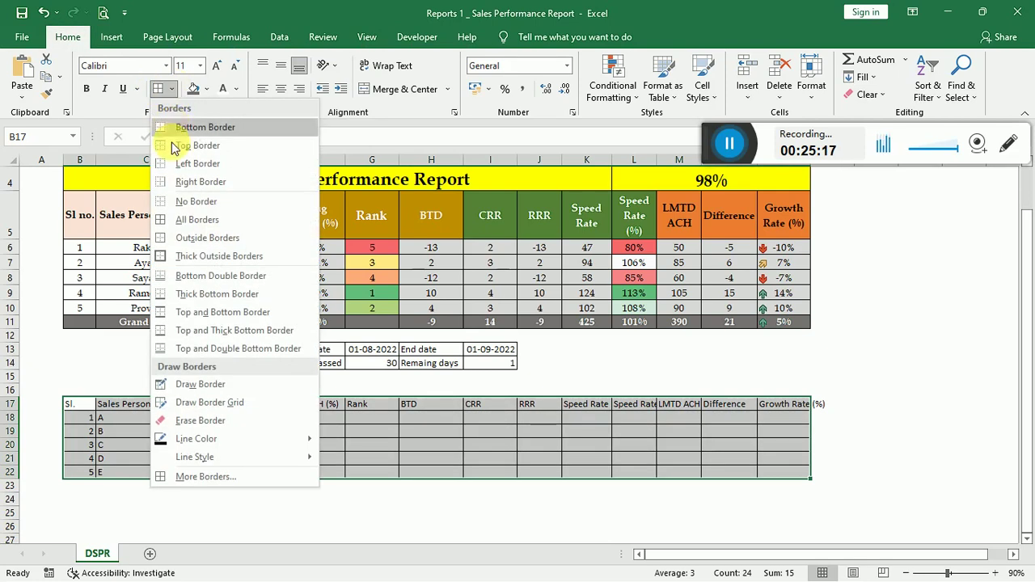
click(186, 219)
click(256, 473)
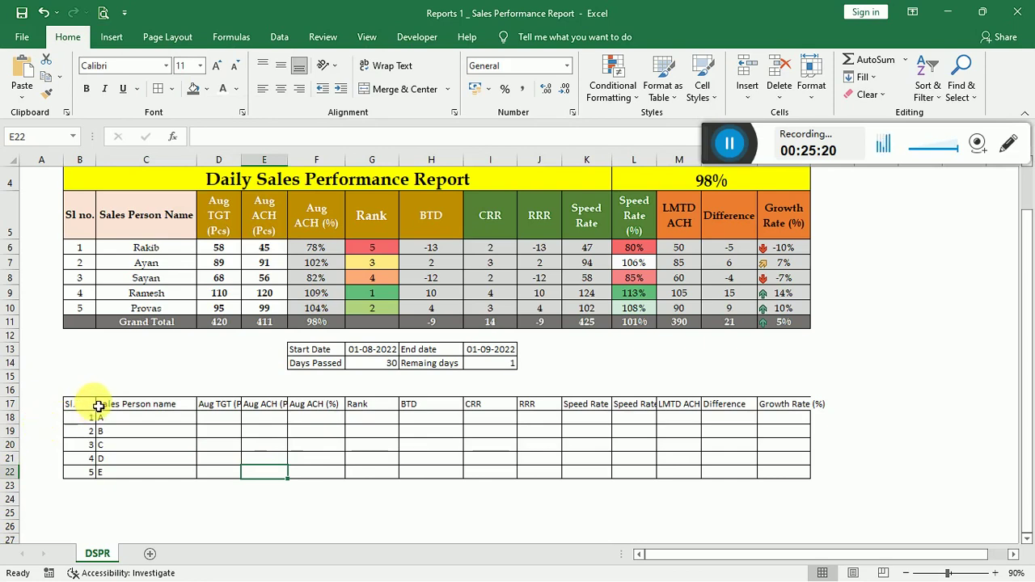
Wrap the text of the header row B17:O17 and center it horizontally and vertically.
drag(88, 404, 779, 408)
click(395, 66)
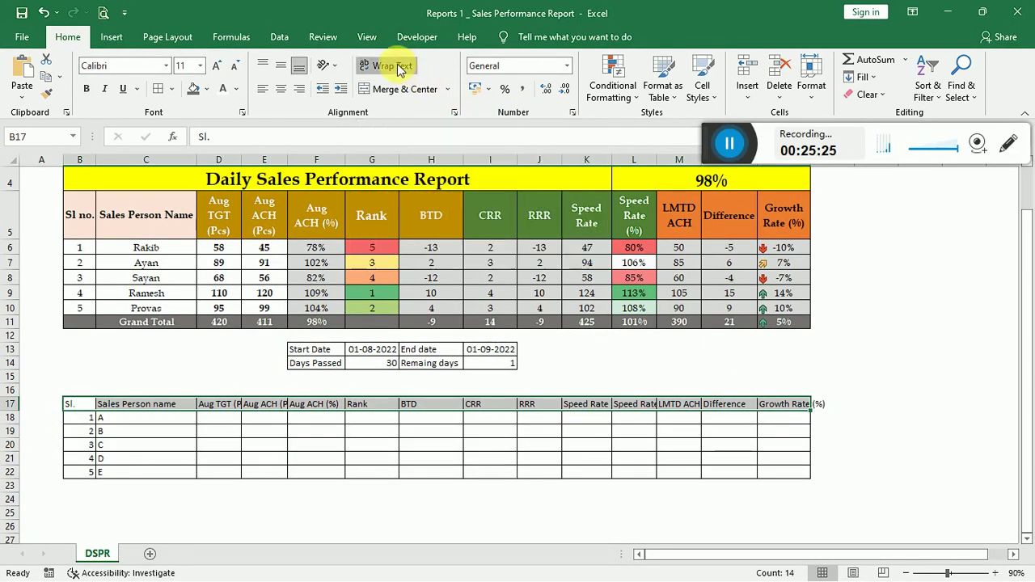
click(279, 89)
click(281, 67)
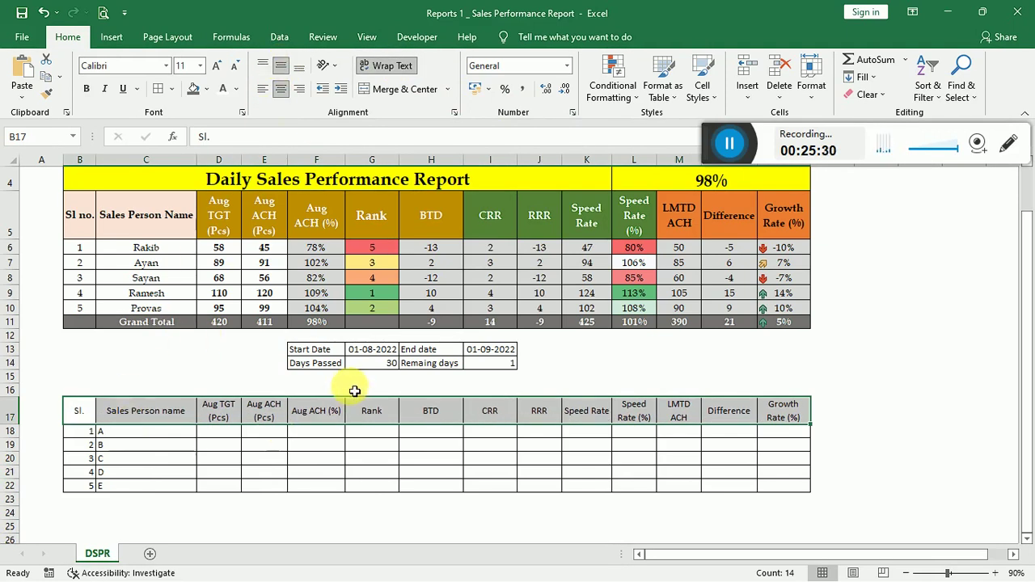
Center the entire rebuilt table, B17:O22, both horizontally and vertically.
click(487, 416)
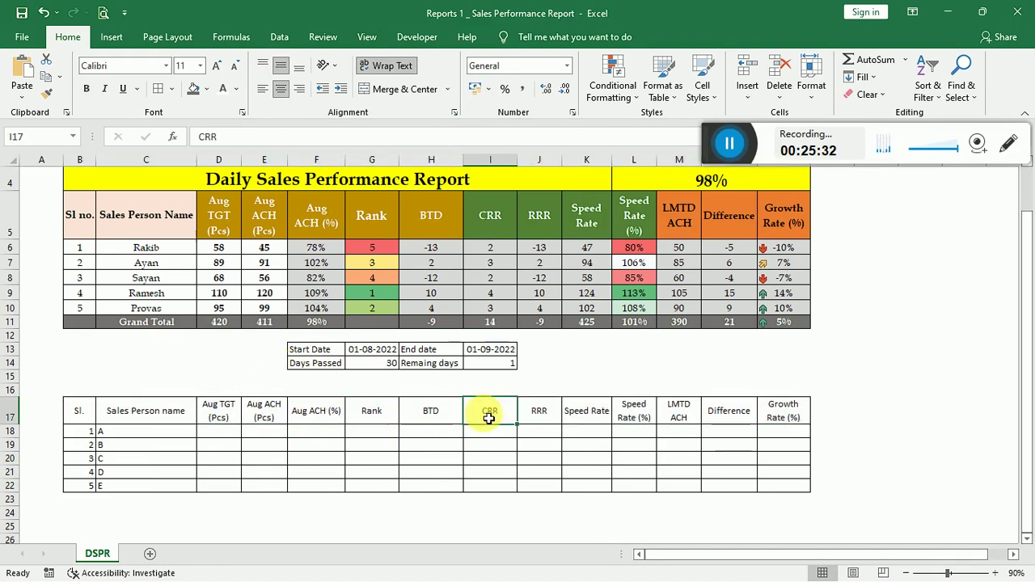
drag(92, 432, 746, 487)
click(443, 451)
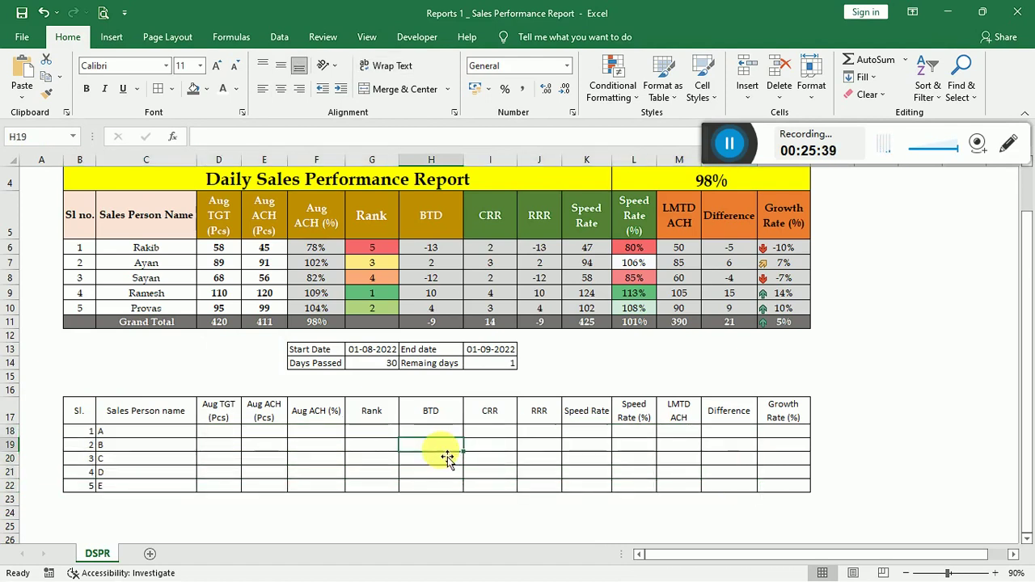
key(ctrl+a)
click(275, 456)
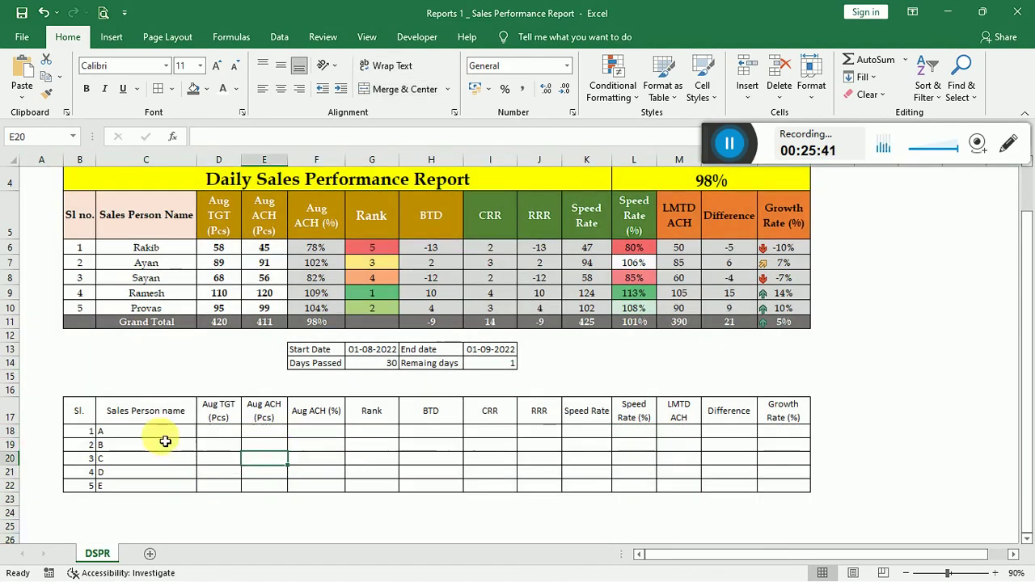
drag(78, 411, 774, 488)
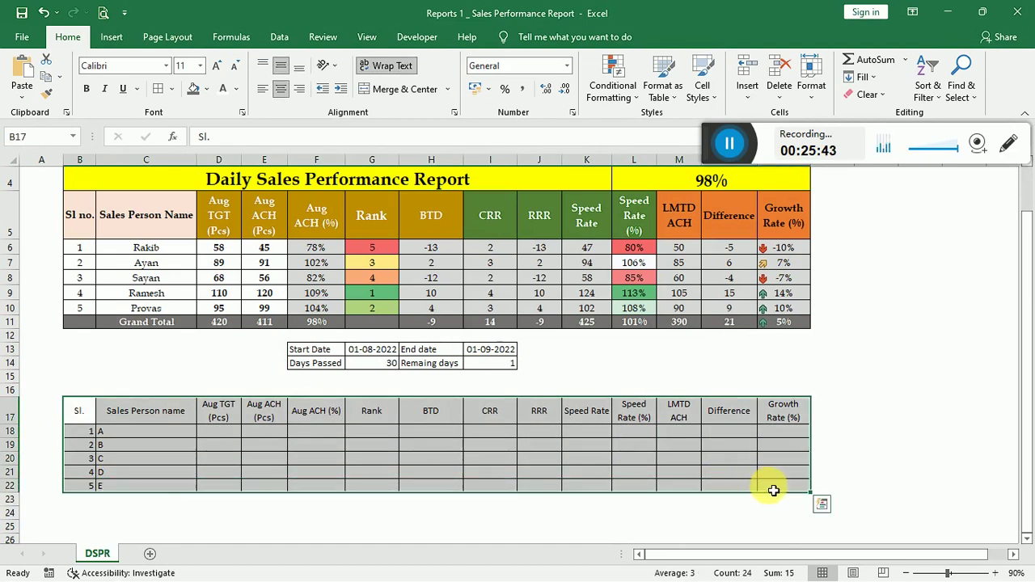
click(280, 88)
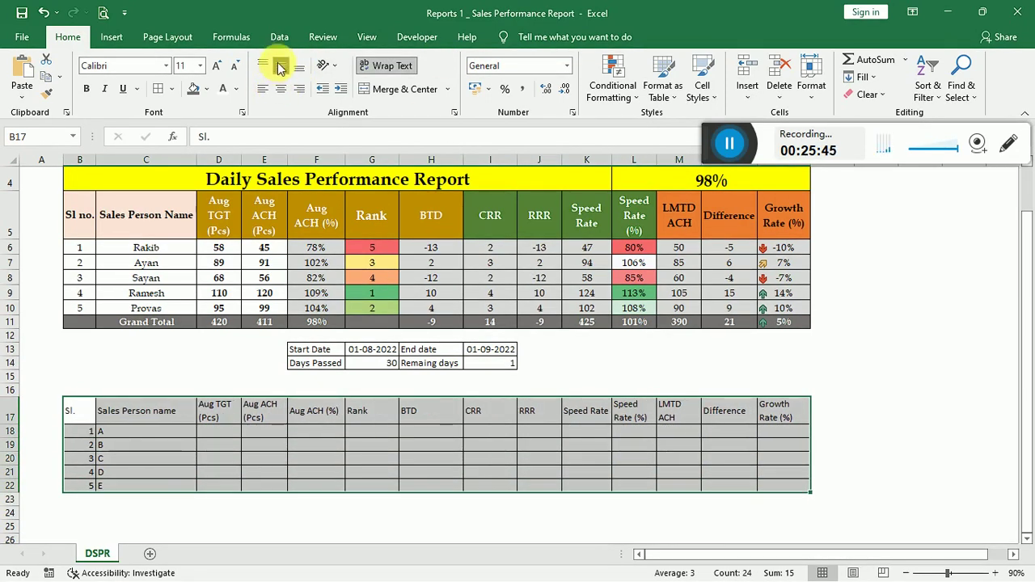
click(281, 66)
click(280, 68)
click(281, 89)
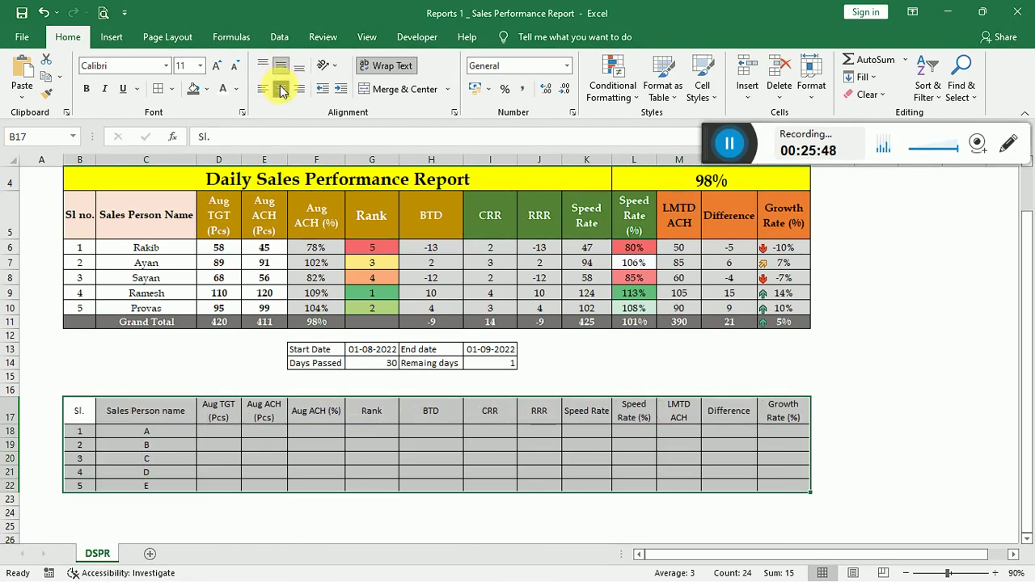
Copy the target and achievement figures D6:E10 from the original report and paste them as values only into the rebuilt table starting at D18.
click(230, 438)
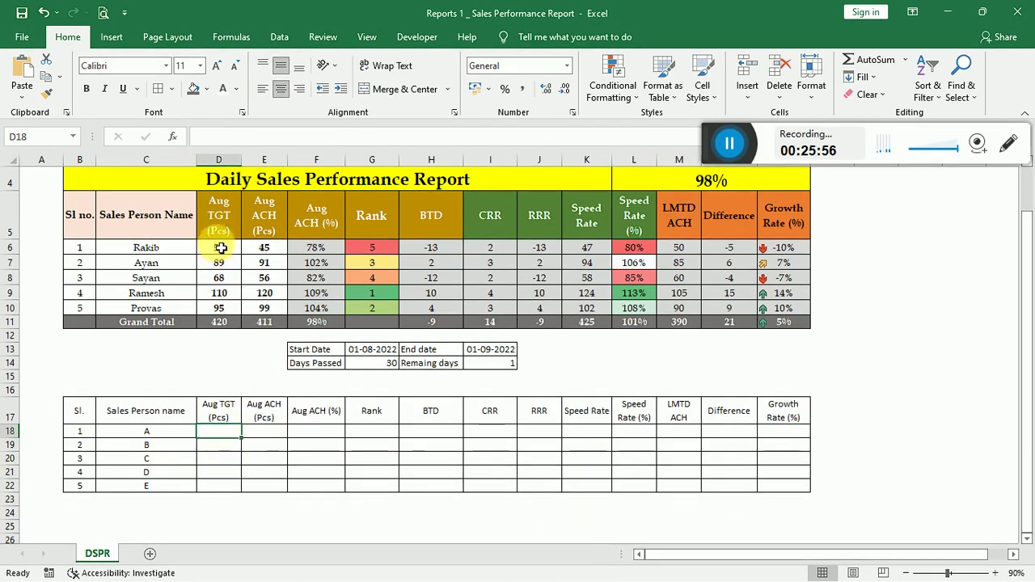
drag(233, 256, 271, 308)
key(ctrl+c)
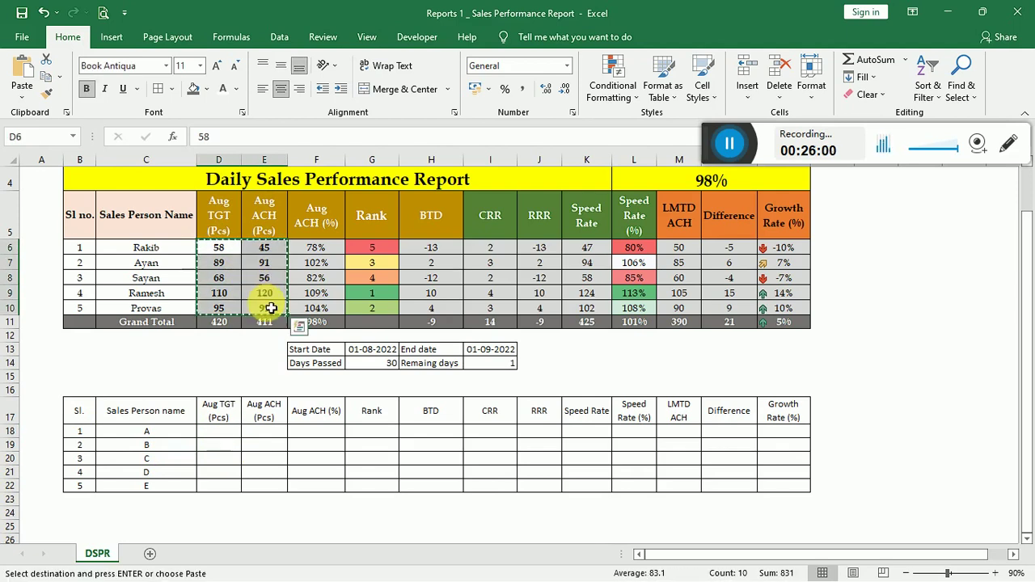
click(208, 434)
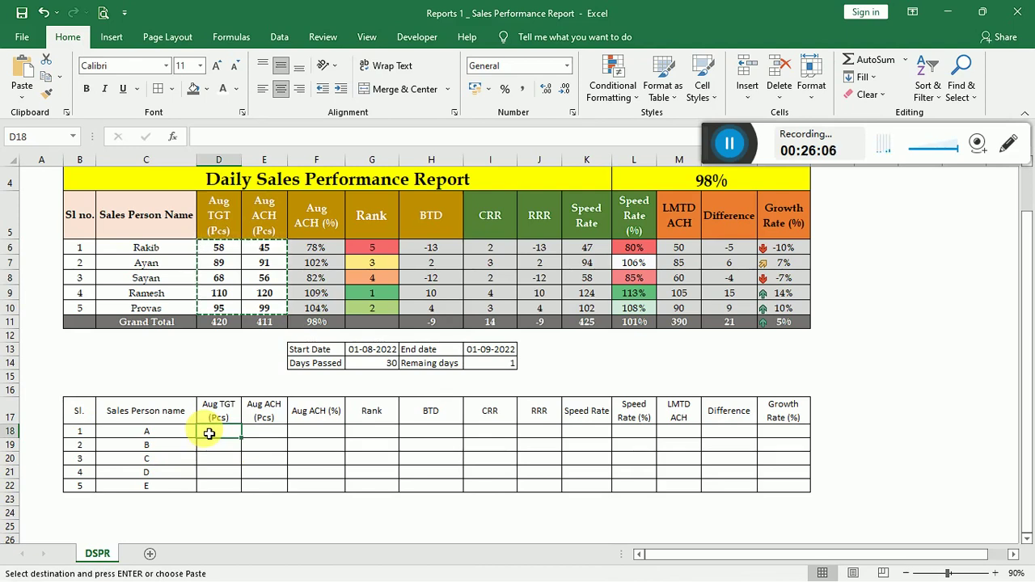
right_click(210, 433)
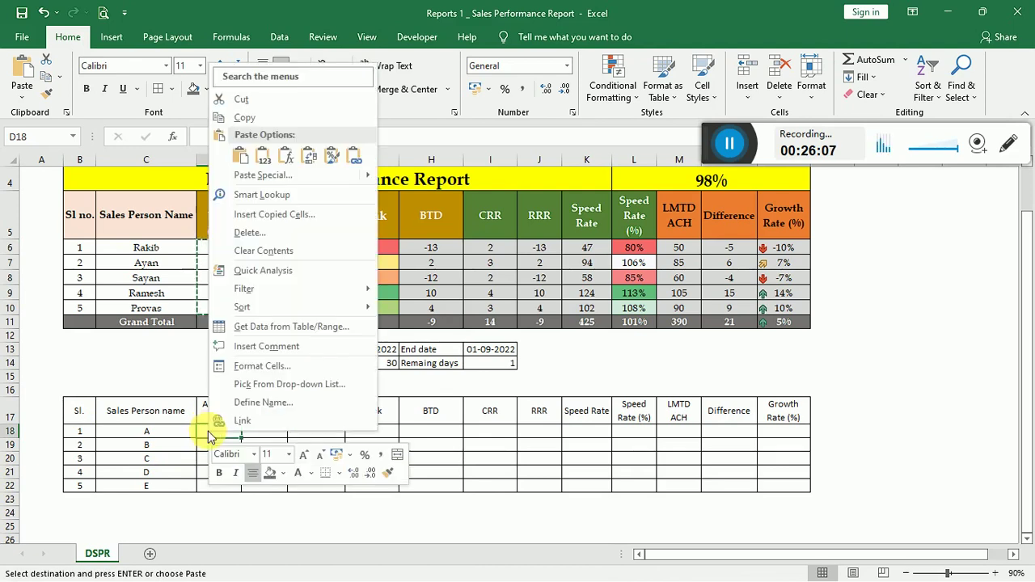
click(266, 158)
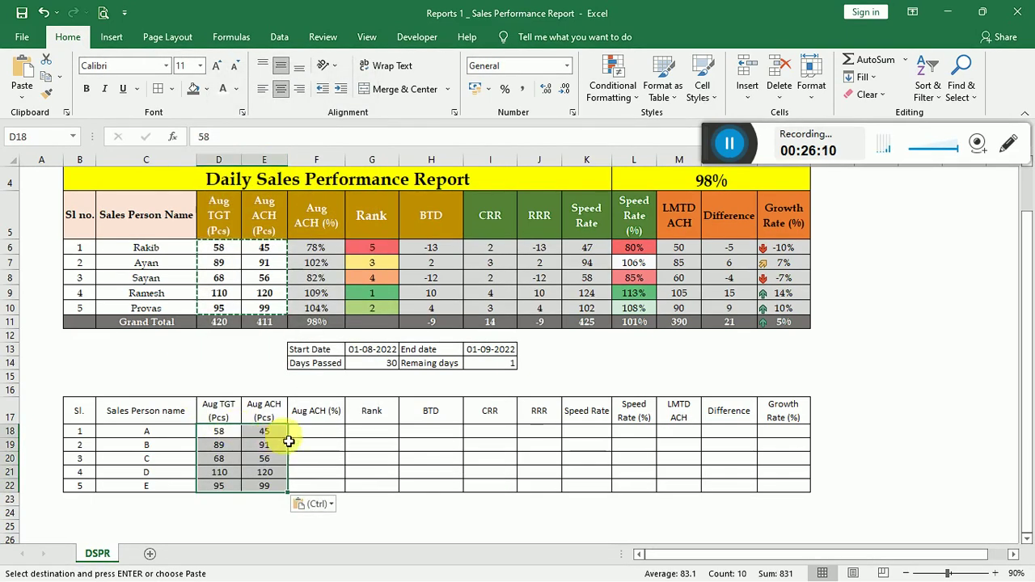
click(310, 448)
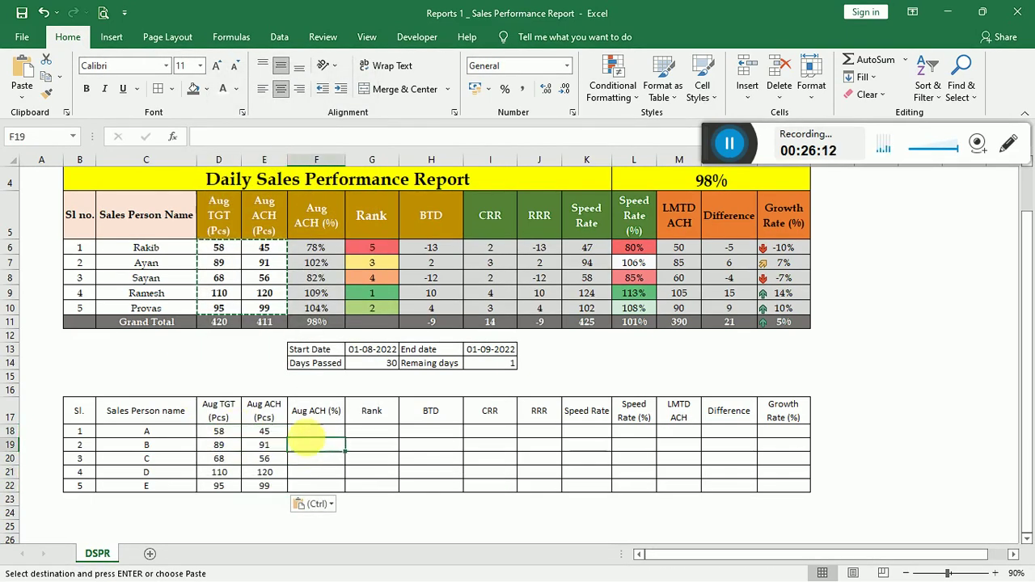
click(315, 438)
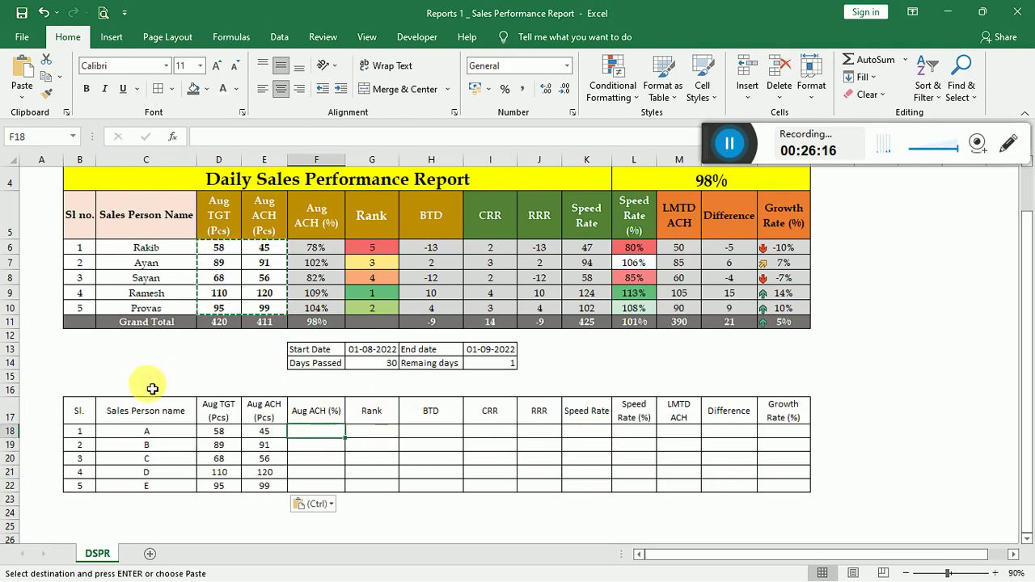
Fill the header cells B17:C17 with light orange and D17:H17 with dark gold, matching the original report.
drag(77, 411, 186, 425)
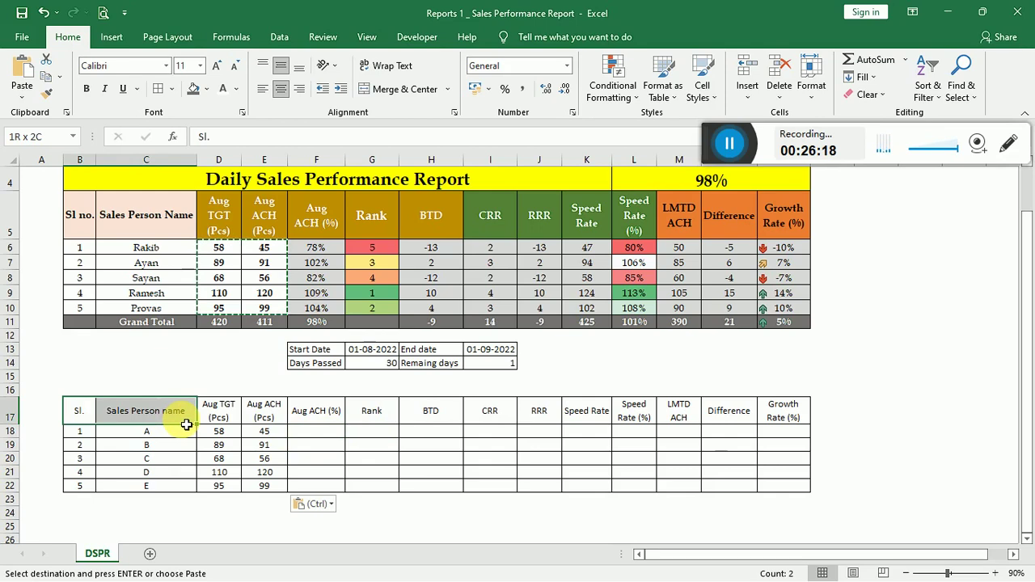
click(207, 88)
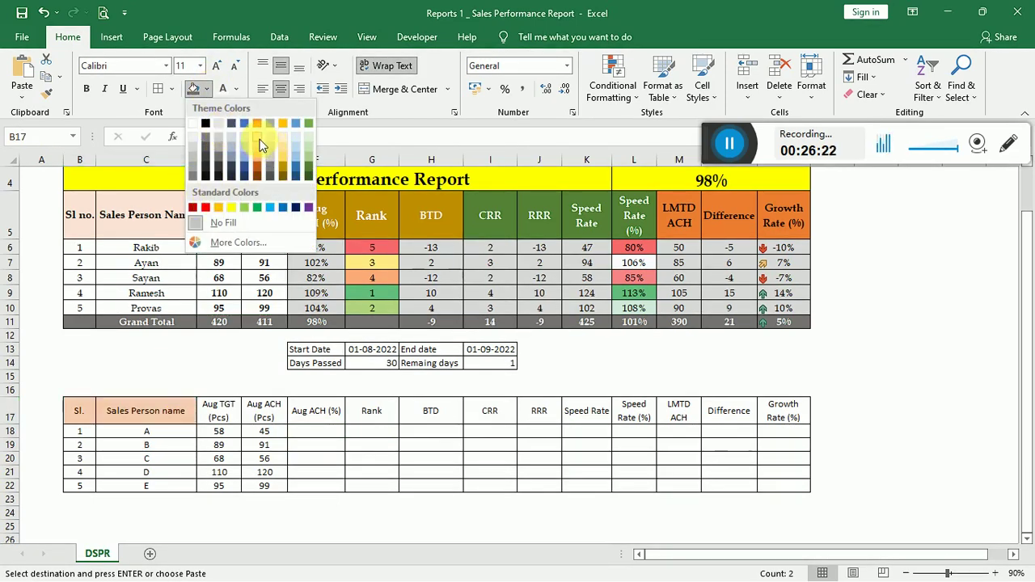
click(259, 139)
click(216, 411)
drag(217, 413, 453, 421)
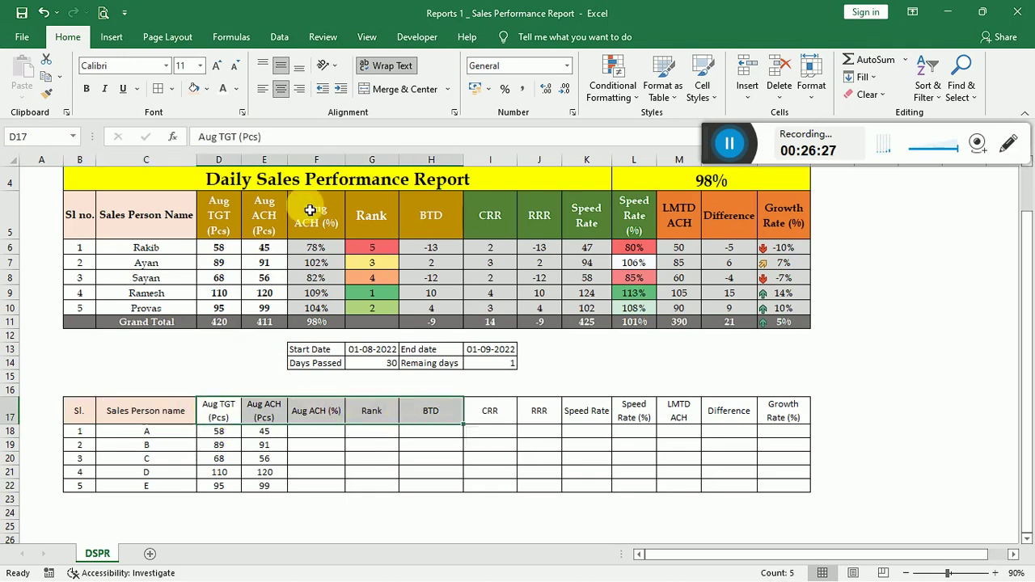
click(207, 90)
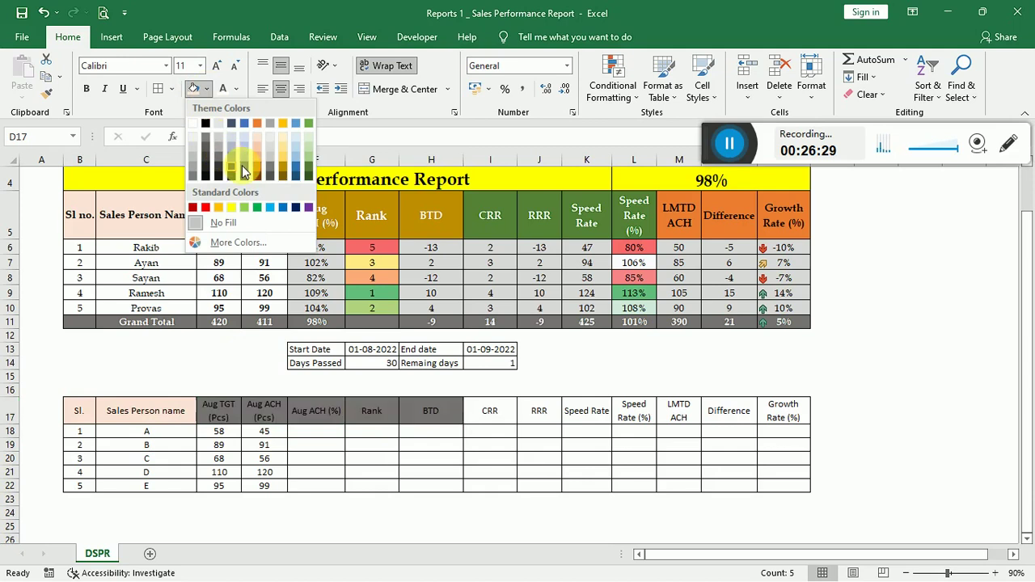
click(286, 165)
Fill the header cells I17:L17 with dark green and M17:O17 with orange.
drag(508, 418, 651, 427)
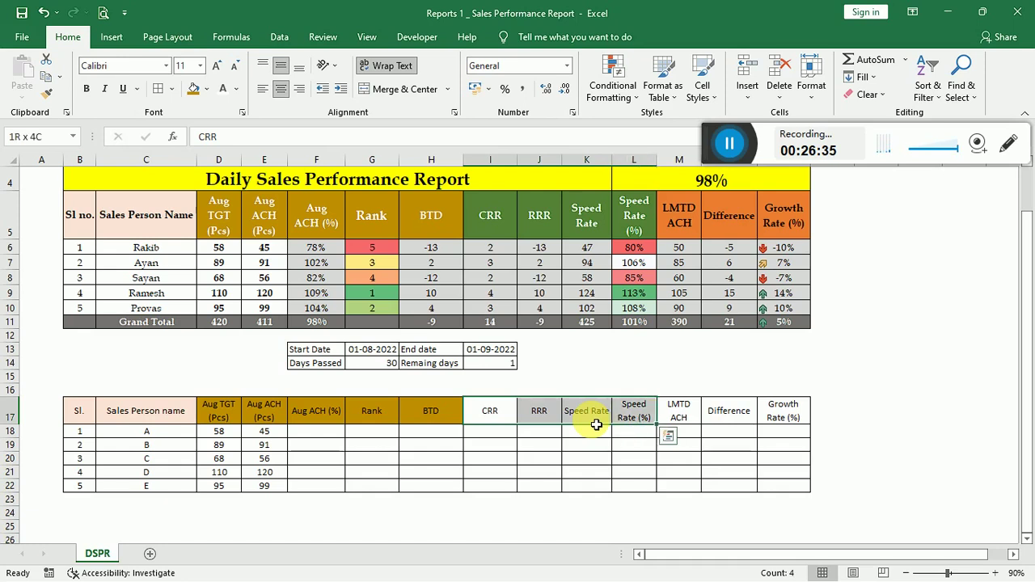
click(207, 88)
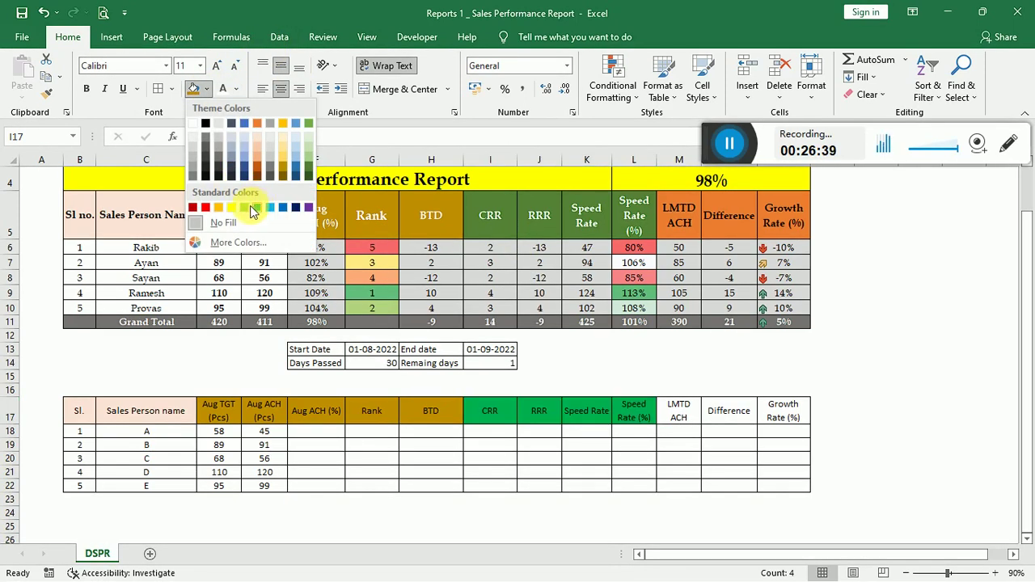
click(308, 171)
drag(678, 408, 774, 417)
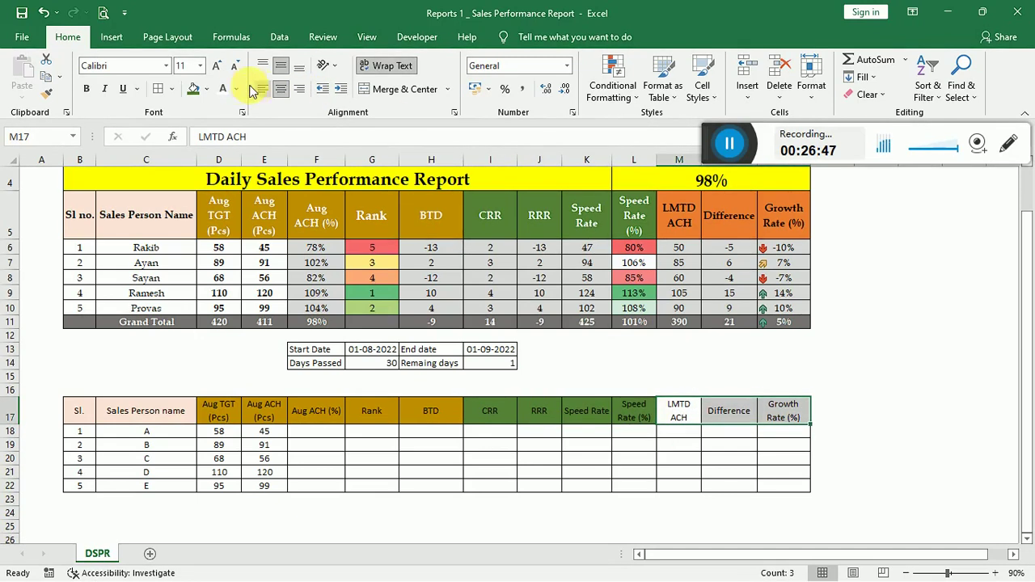
click(208, 89)
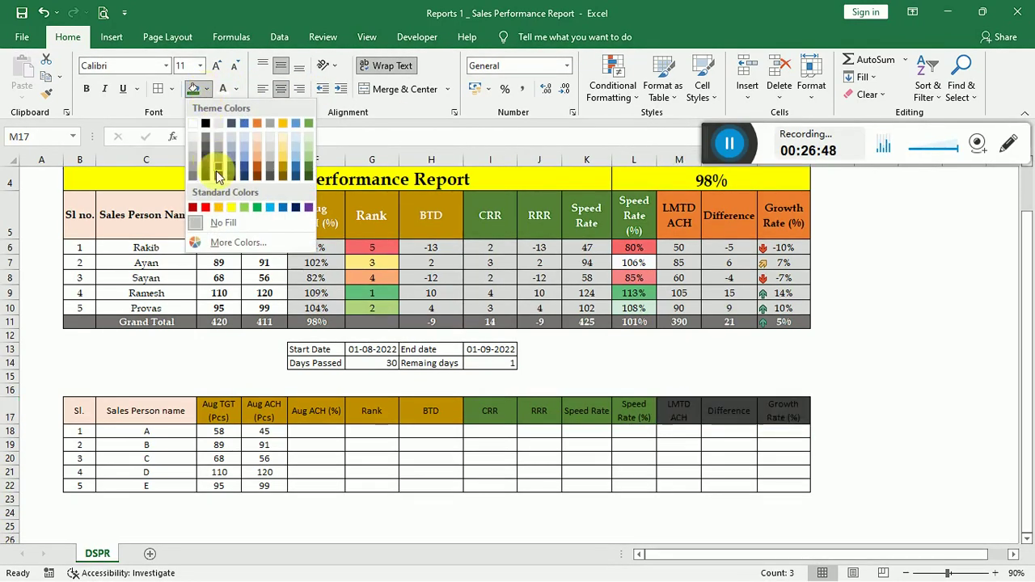
click(259, 125)
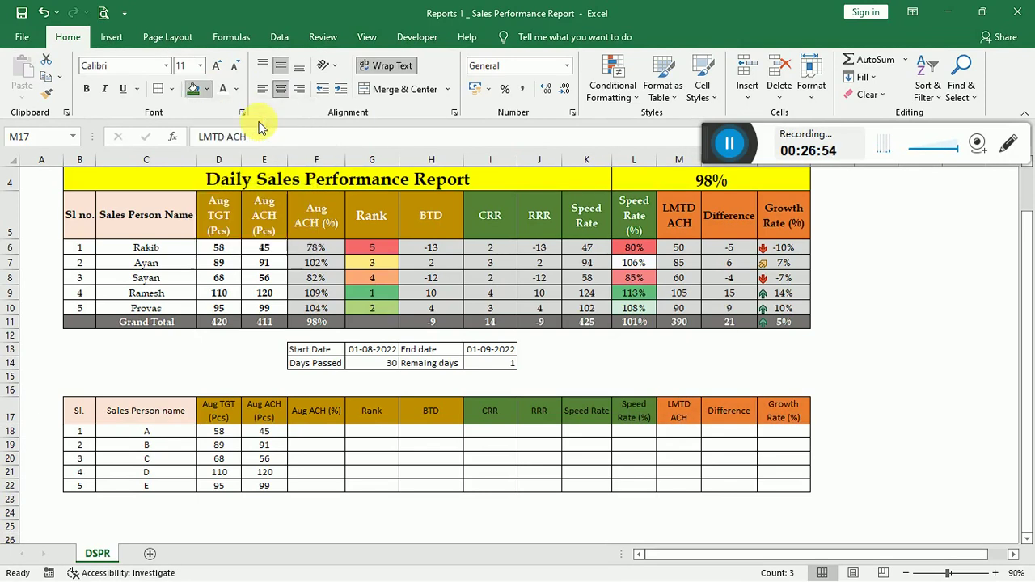
Set the font of the header row B17:O17 to Book Antiqua and make it bold.
click(81, 415)
drag(136, 416, 771, 420)
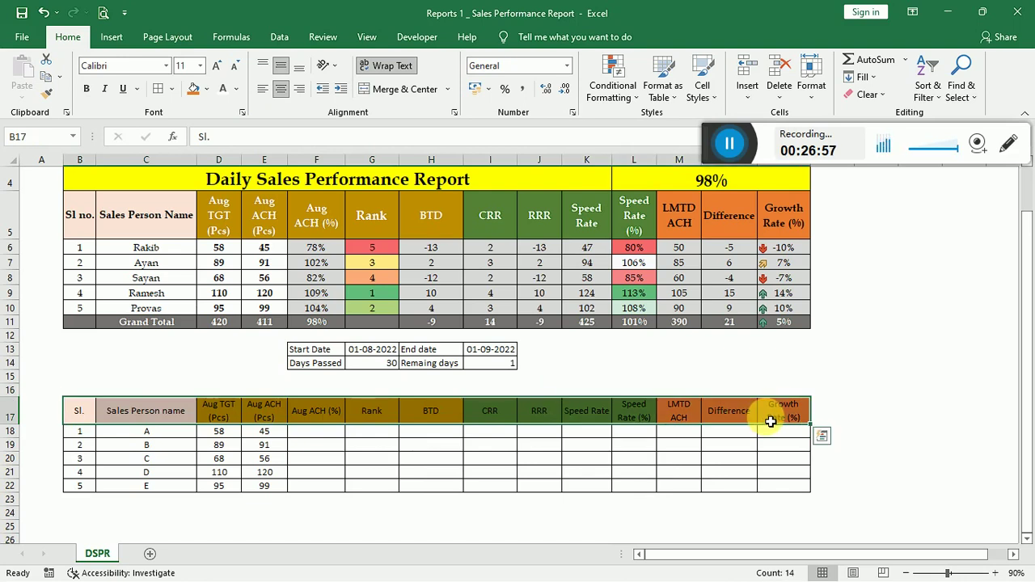
click(136, 67)
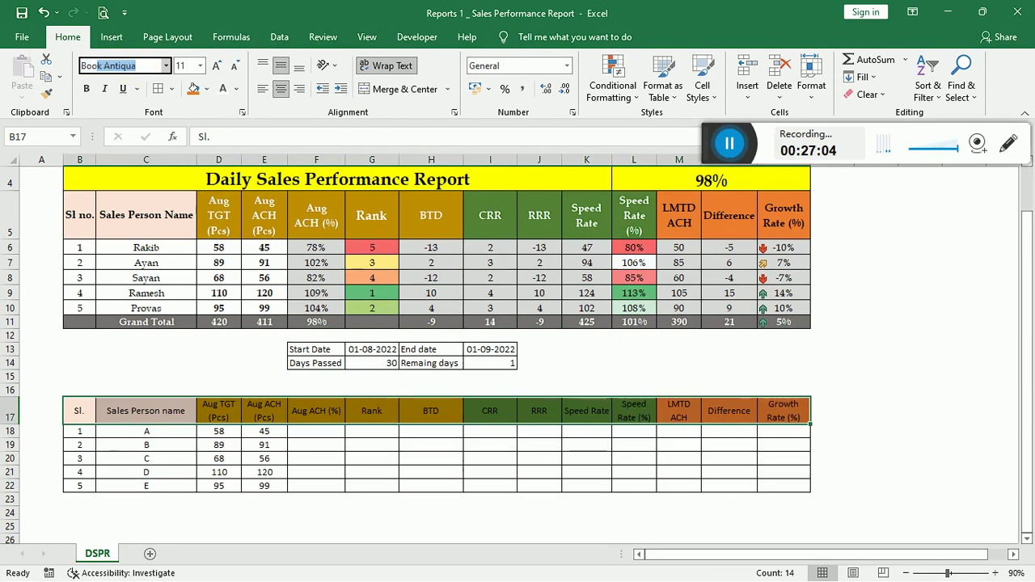
key(Return)
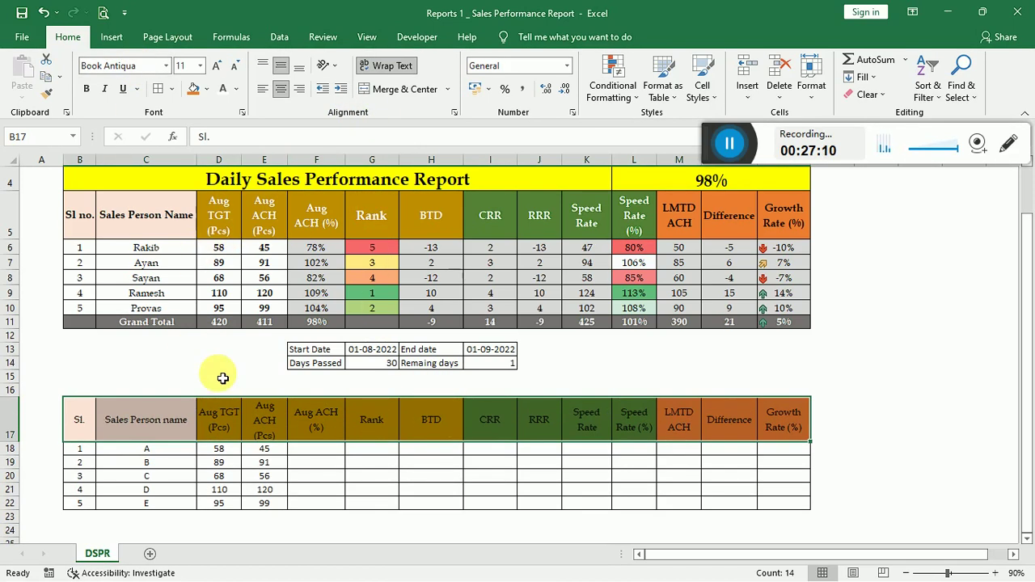
key(ctrl+b)
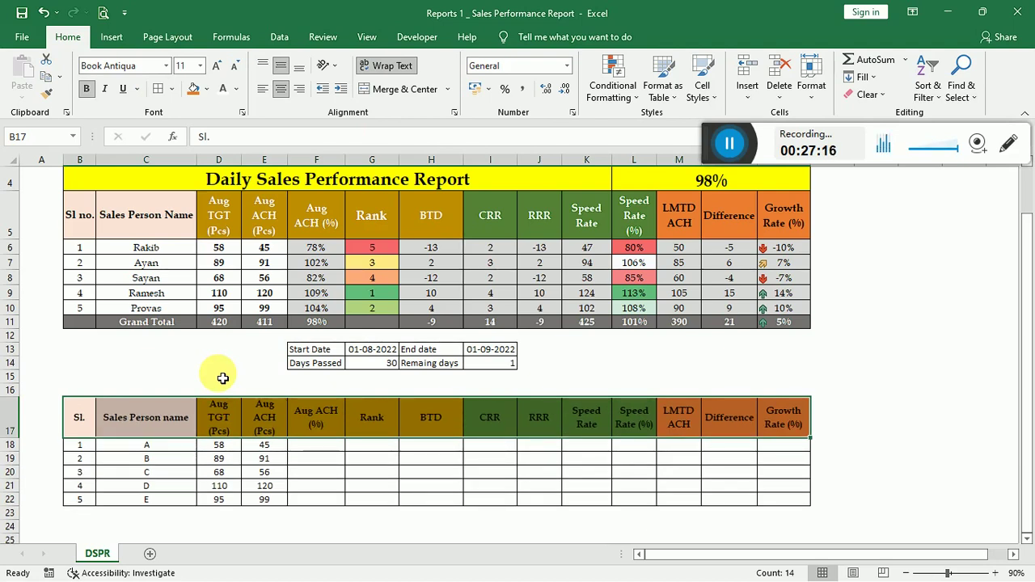
Color the header row's text white, and set the font color of B17:C17 to Automatic.
click(235, 90)
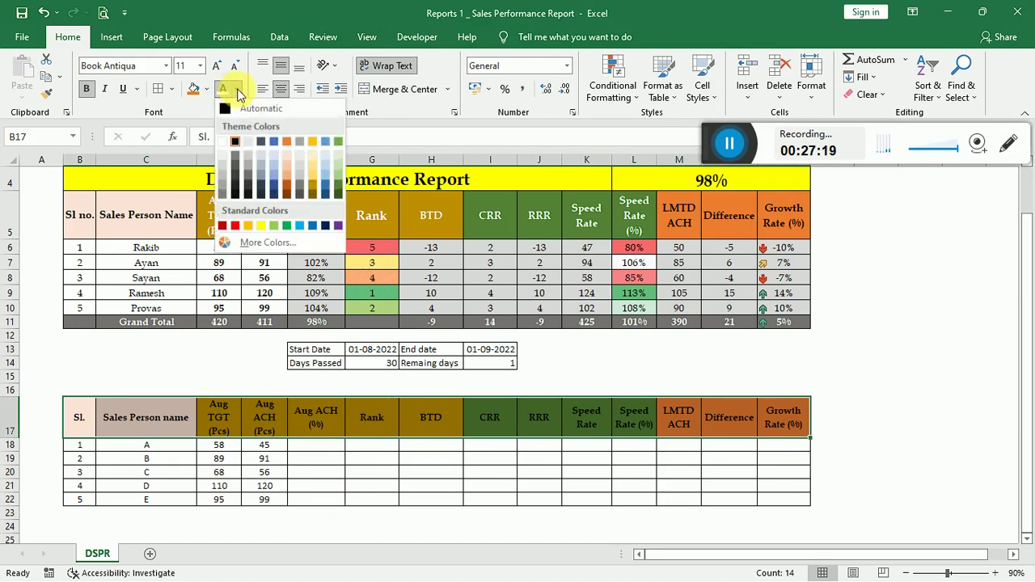
click(224, 142)
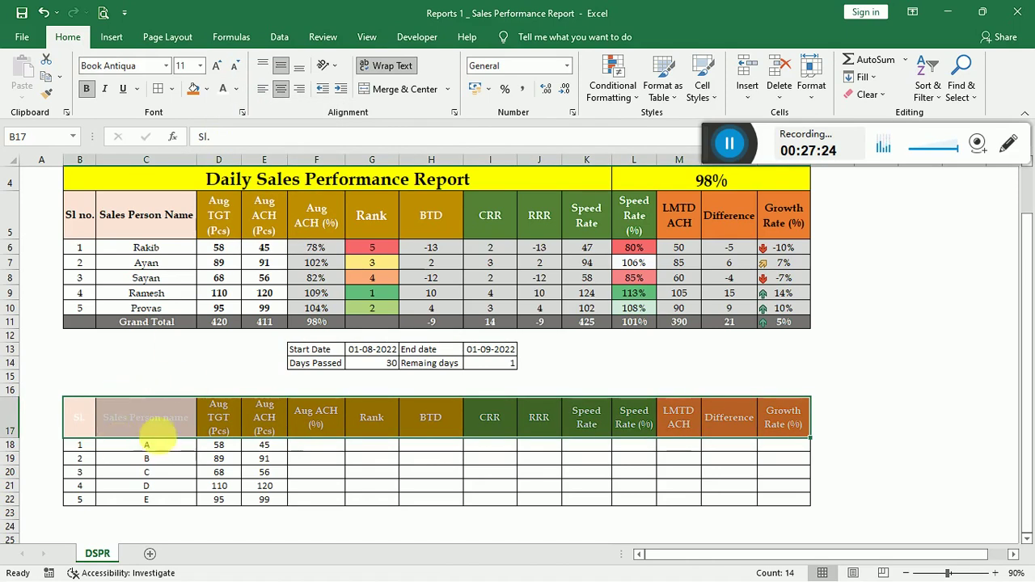
drag(88, 422, 129, 420)
click(236, 89)
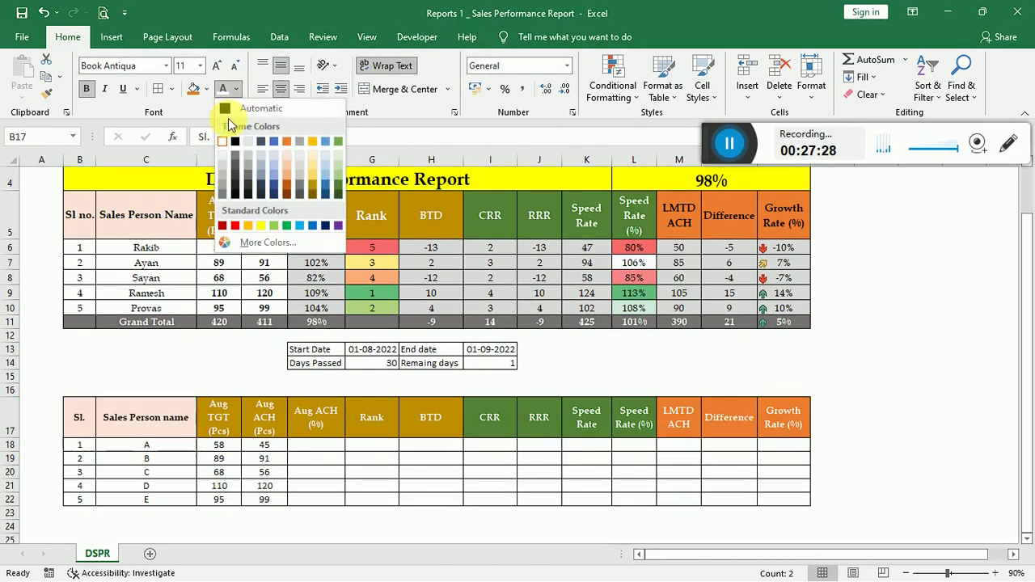
click(229, 110)
click(335, 472)
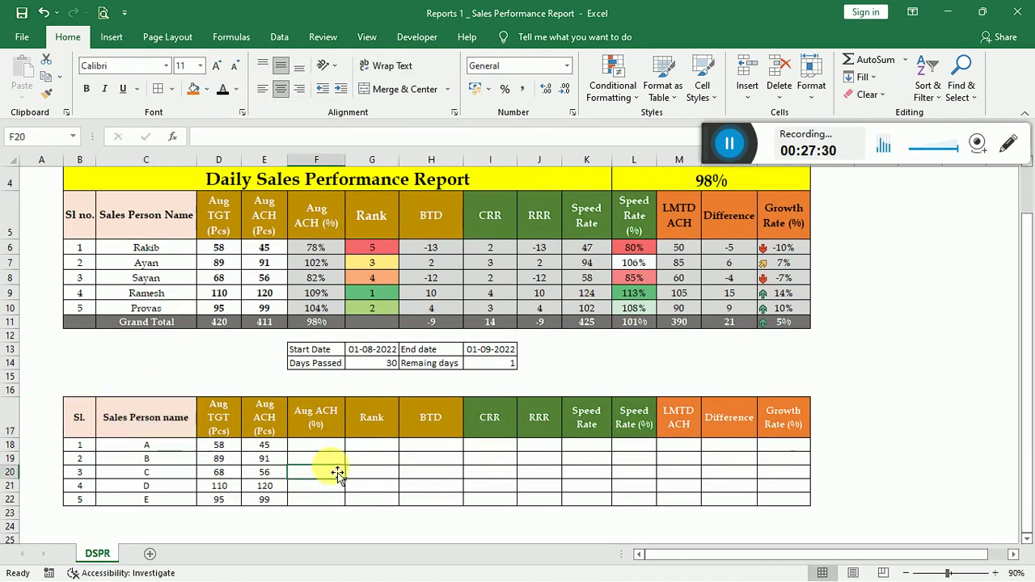
click(732, 433)
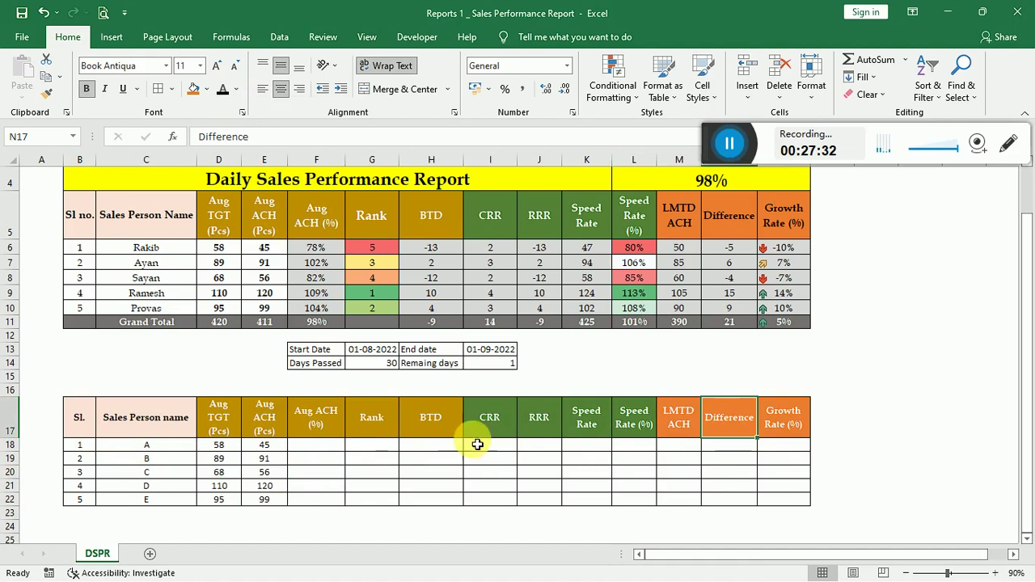
click(415, 434)
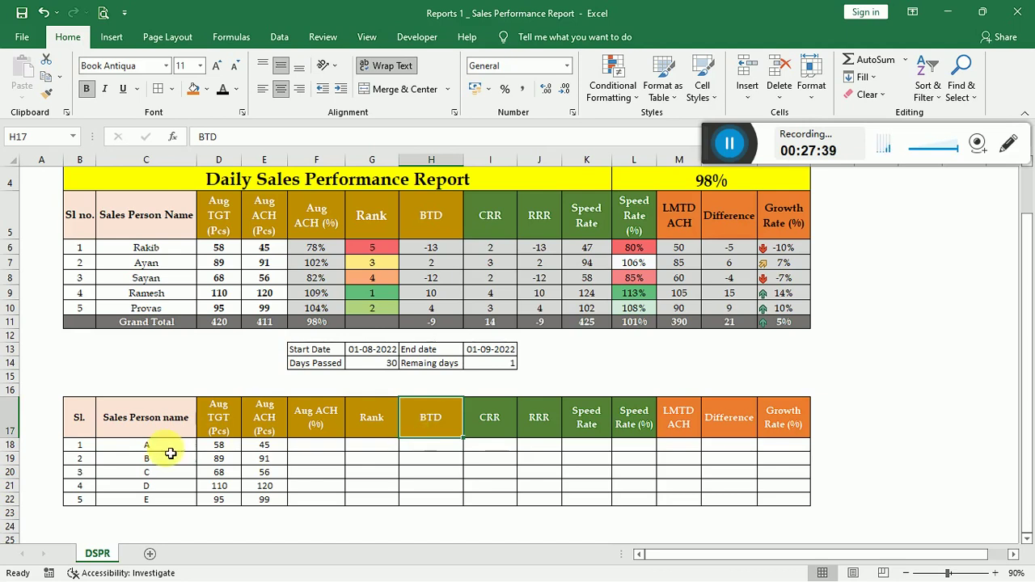
click(149, 432)
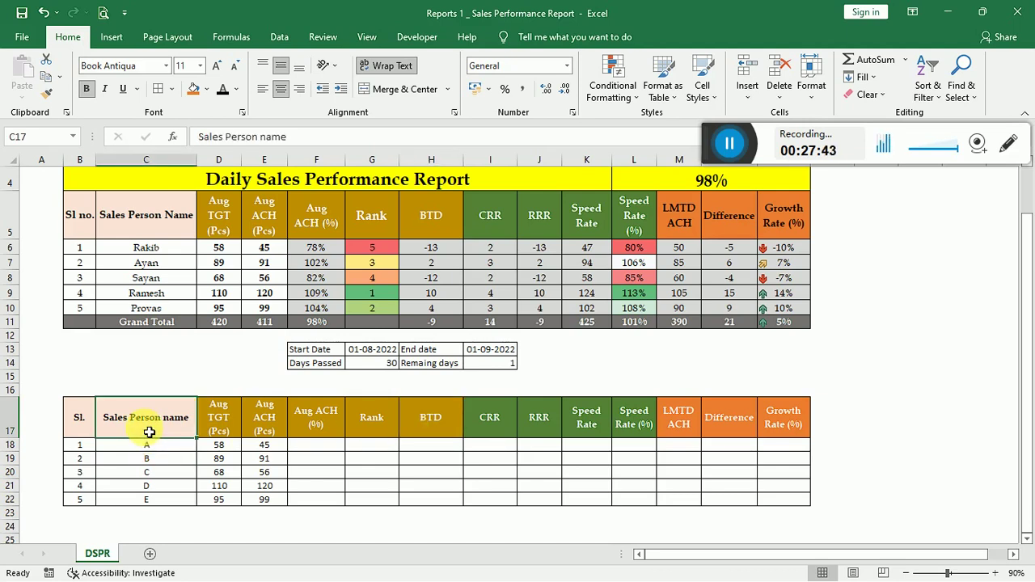
click(364, 446)
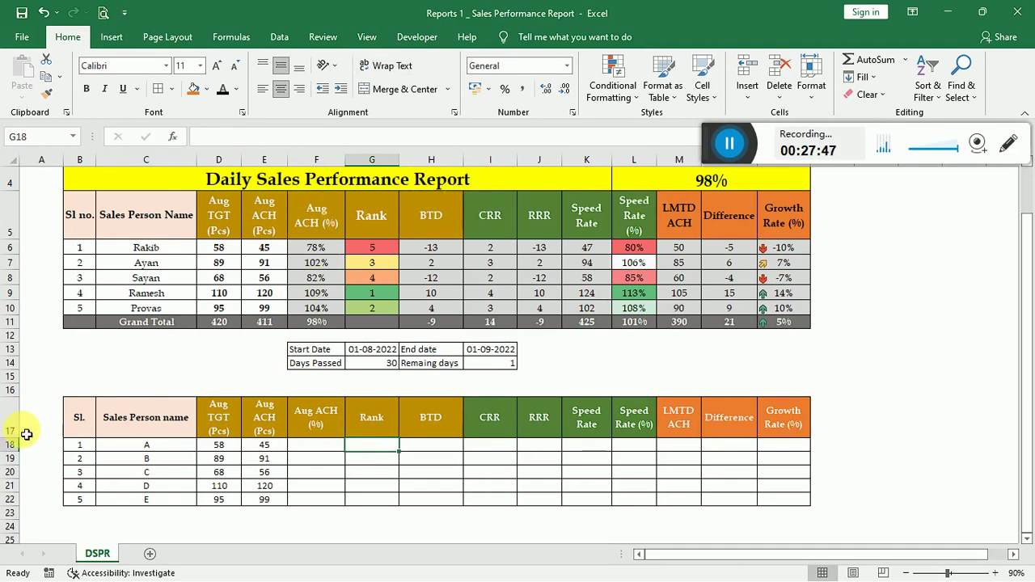
Increase the font size of the header row B17:O17 to 12.
drag(92, 421, 778, 418)
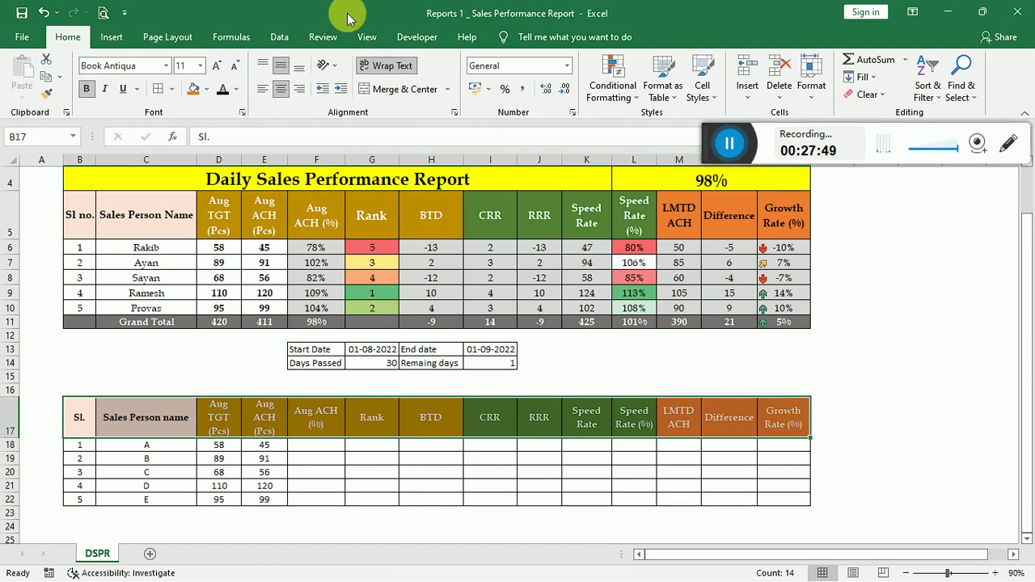
click(217, 65)
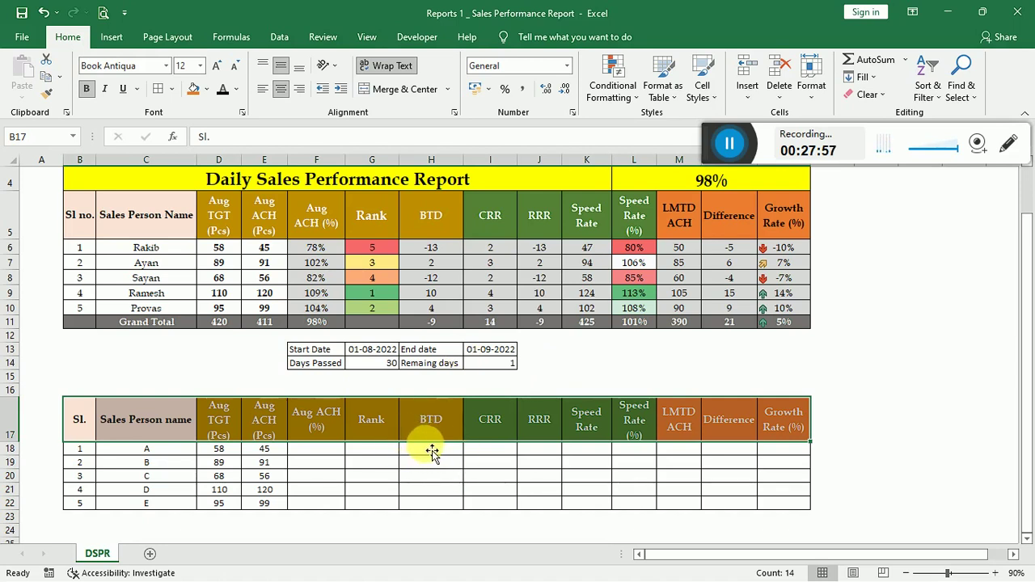
click(429, 219)
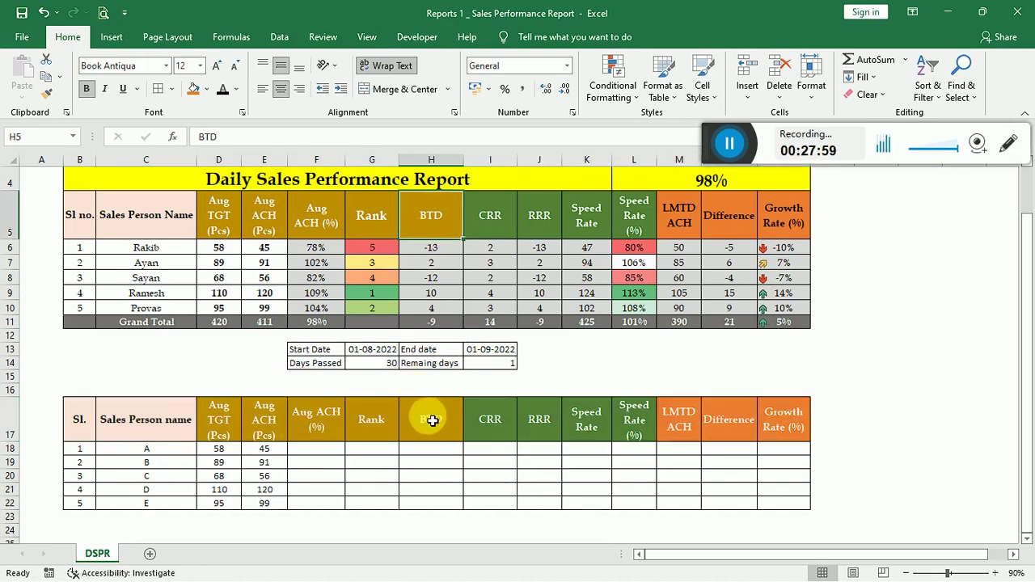
click(434, 421)
click(430, 489)
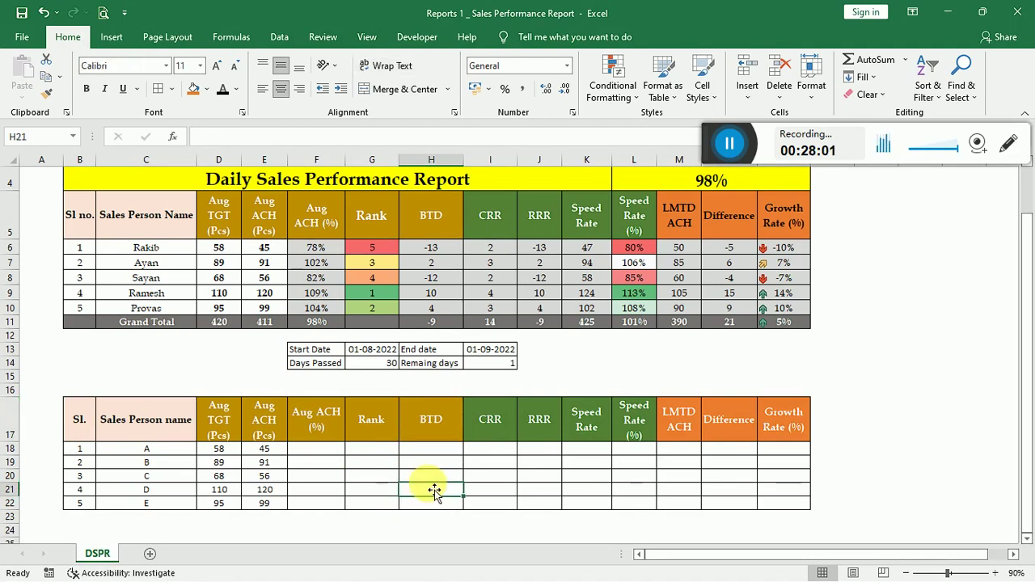
Refill the header cells D17:H17, from Aug TGT to BTD, with the darkest gold theme shade.
drag(219, 421, 409, 423)
click(207, 89)
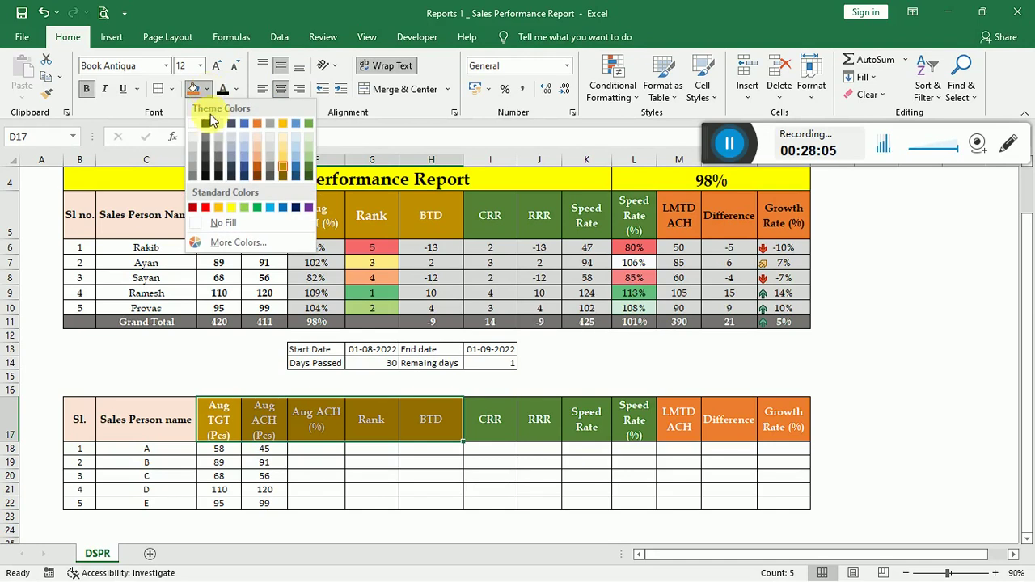
click(284, 179)
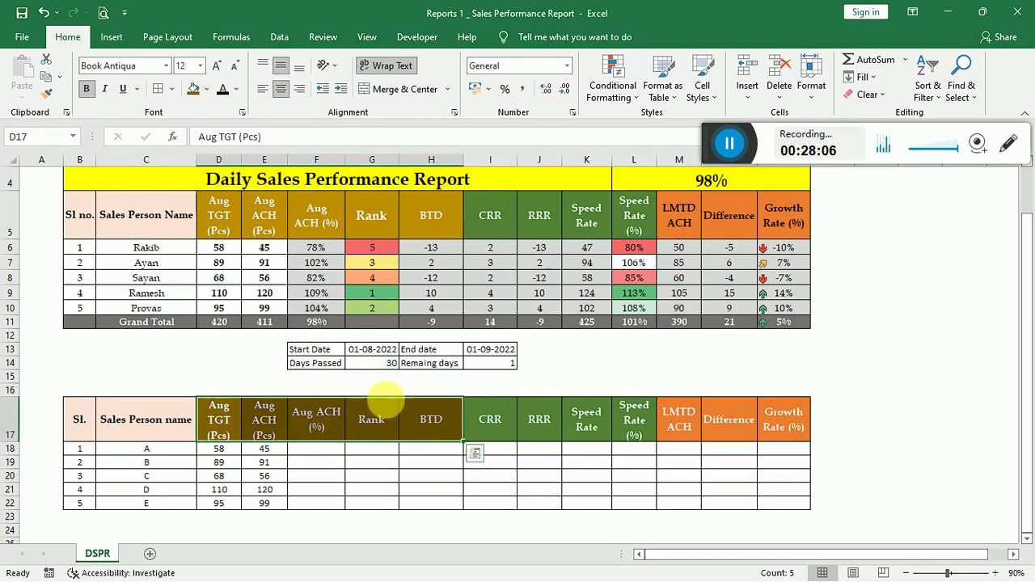
click(453, 478)
click(612, 477)
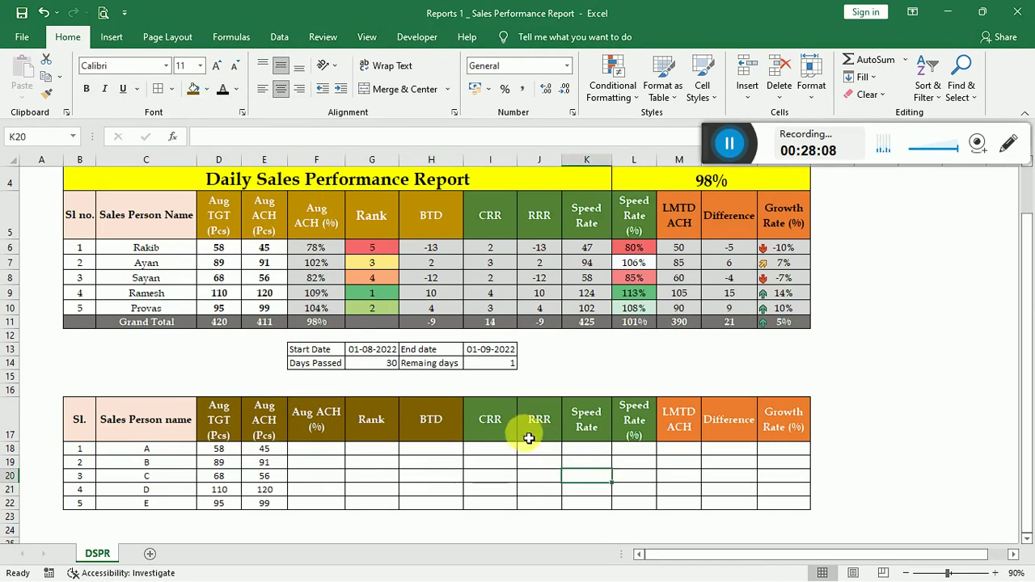
Refill the header cells I17:L17, from CRR to Speed Rate (%), with the darkest green theme shade.
drag(492, 419, 634, 421)
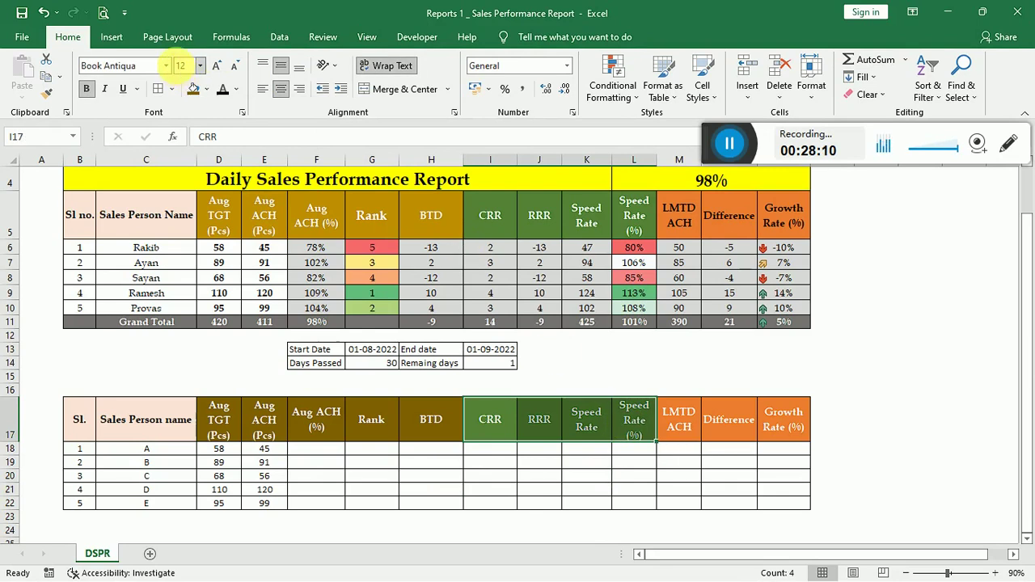
click(207, 89)
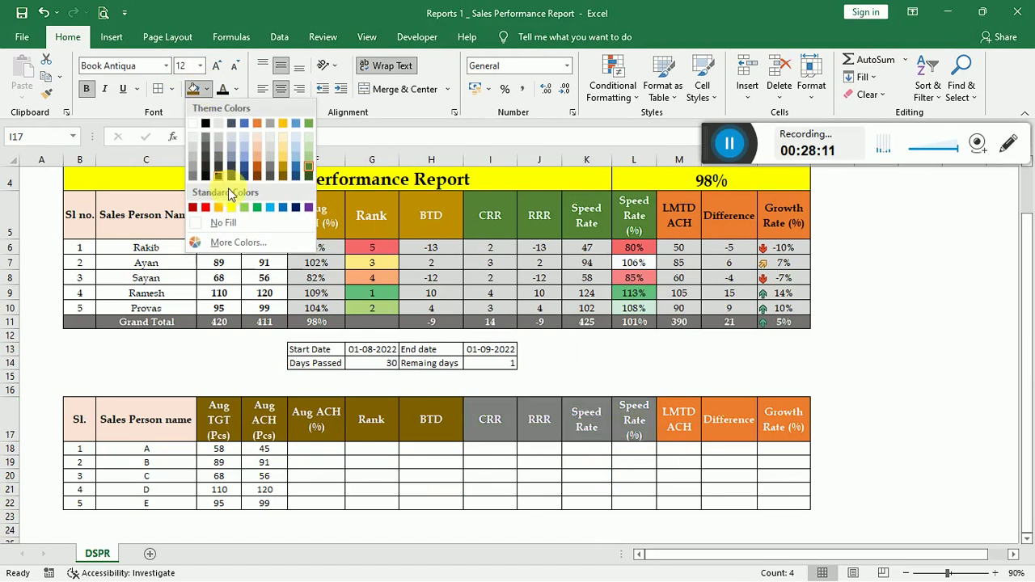
click(308, 181)
click(606, 473)
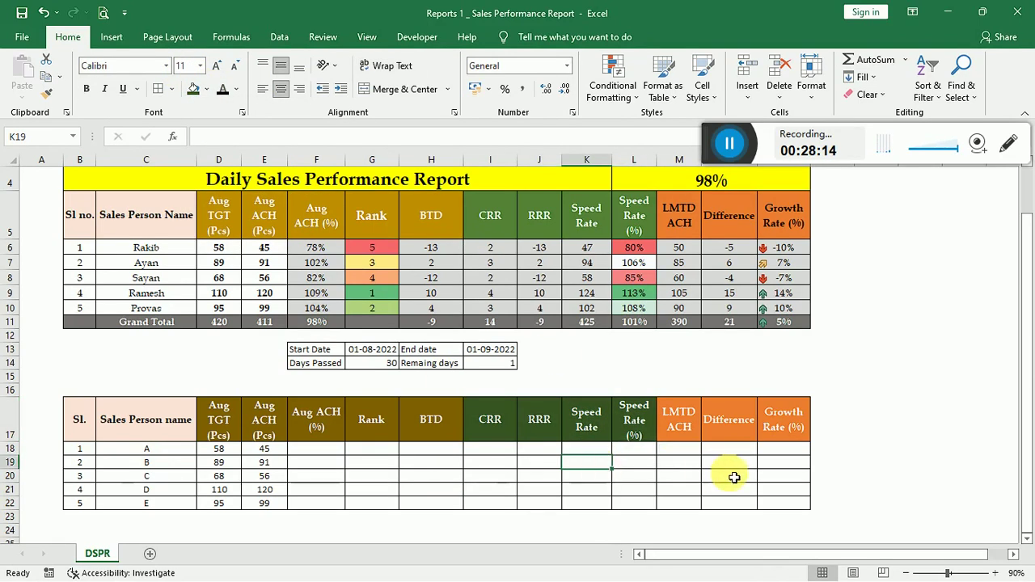
Refill the header cells M17:O17, from LMTD ACH to Growth Rate (%), with the darkest orange theme shade.
click(734, 478)
drag(680, 425, 789, 424)
click(206, 90)
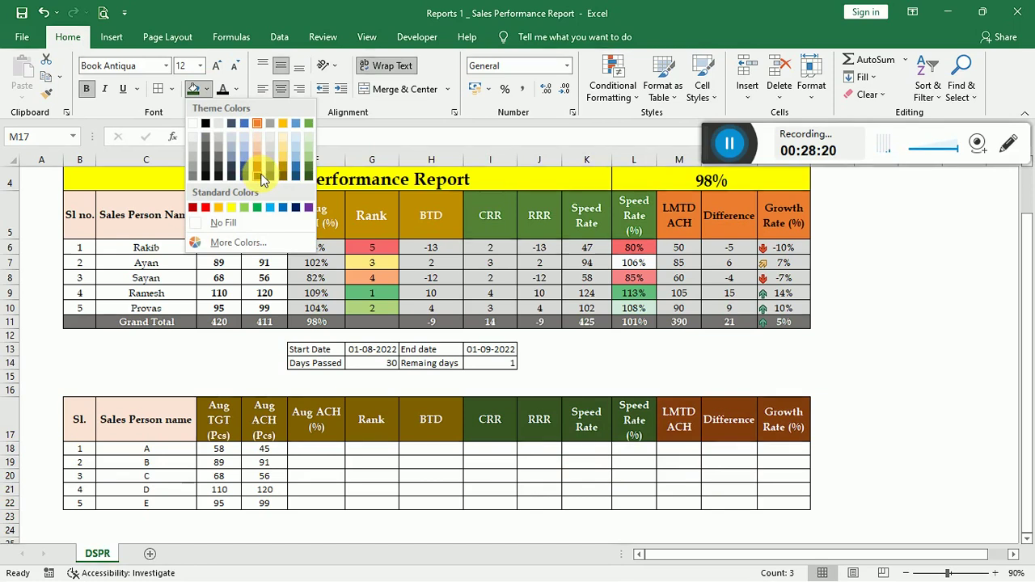
click(260, 176)
click(469, 449)
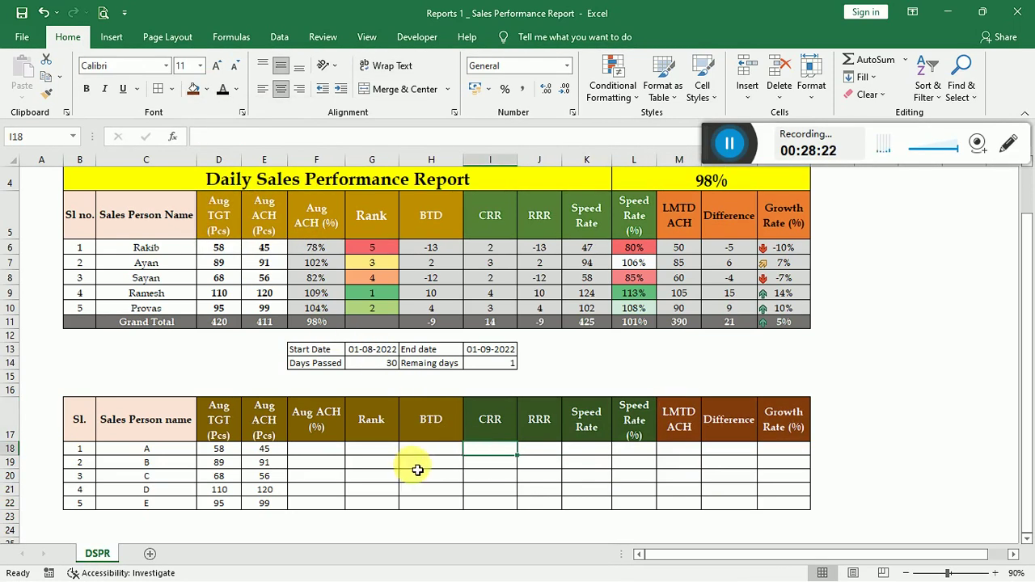
Set the font of the data rows B18:O22 to Book Antiqua.
click(81, 456)
drag(81, 457, 764, 508)
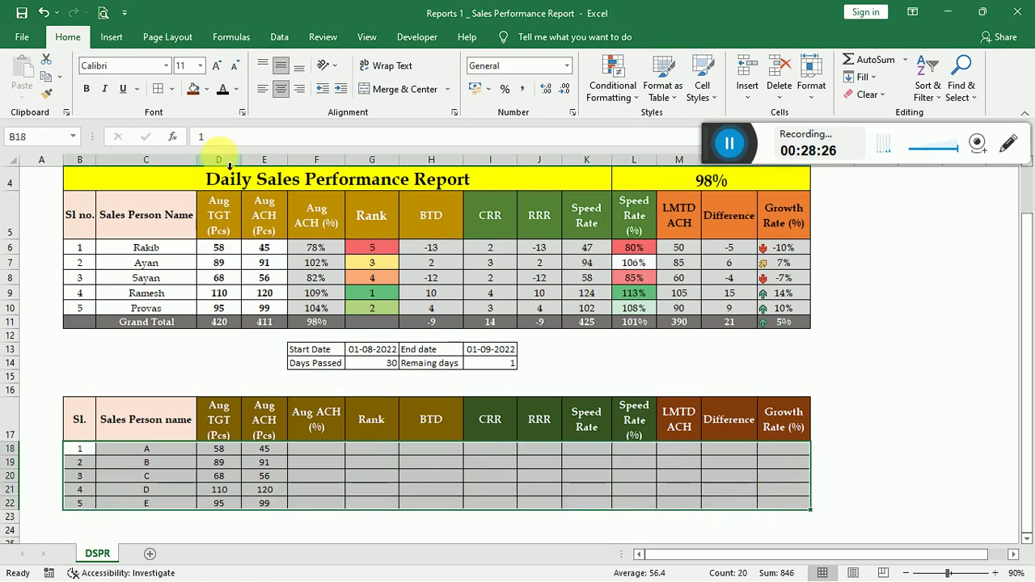
click(121, 66)
text(B)
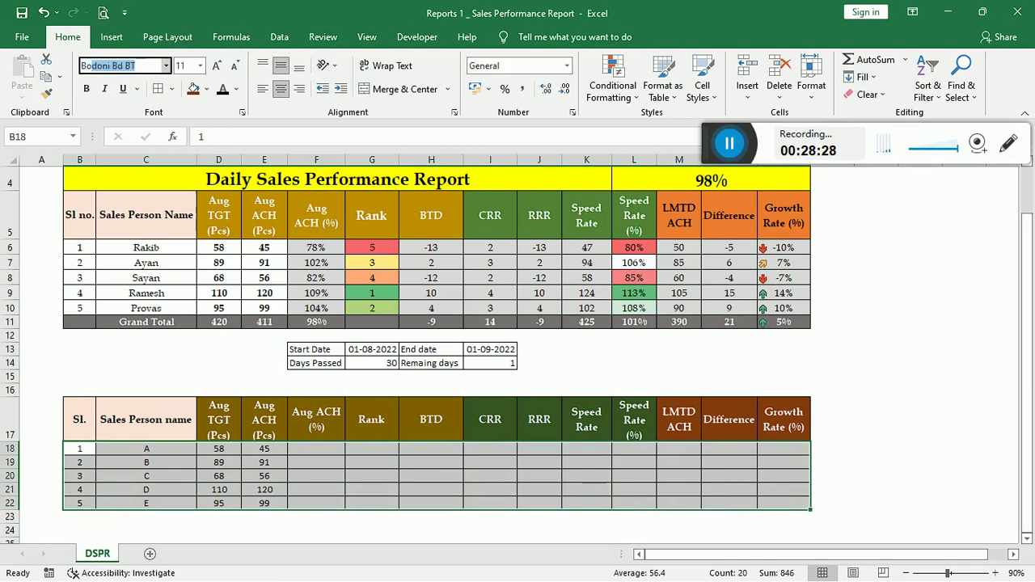
text(ook Antiqua)
key(Return)
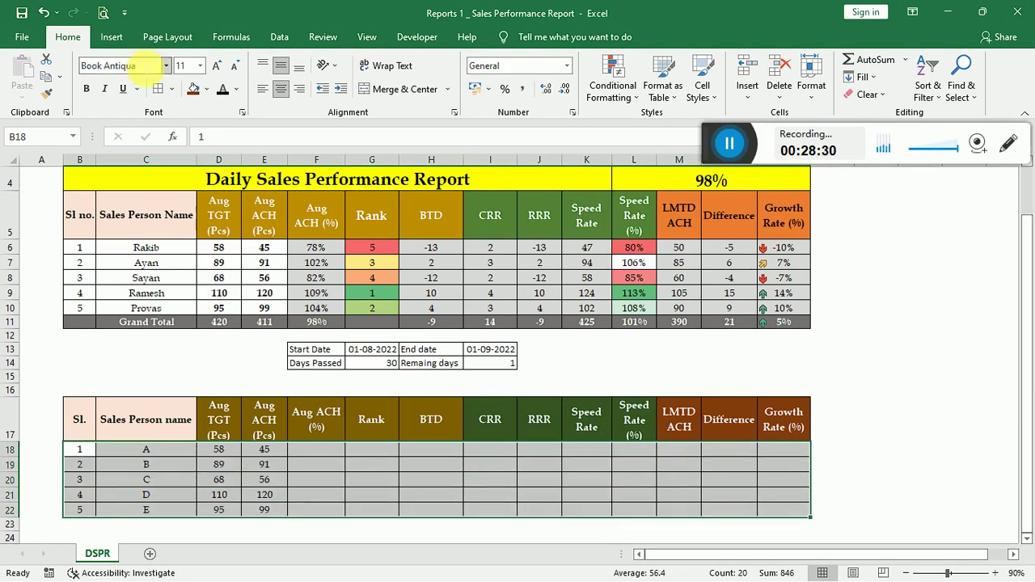
Make the Aug TGT and Aug ACH figures in D18:E22 of the lower table bold.
click(301, 456)
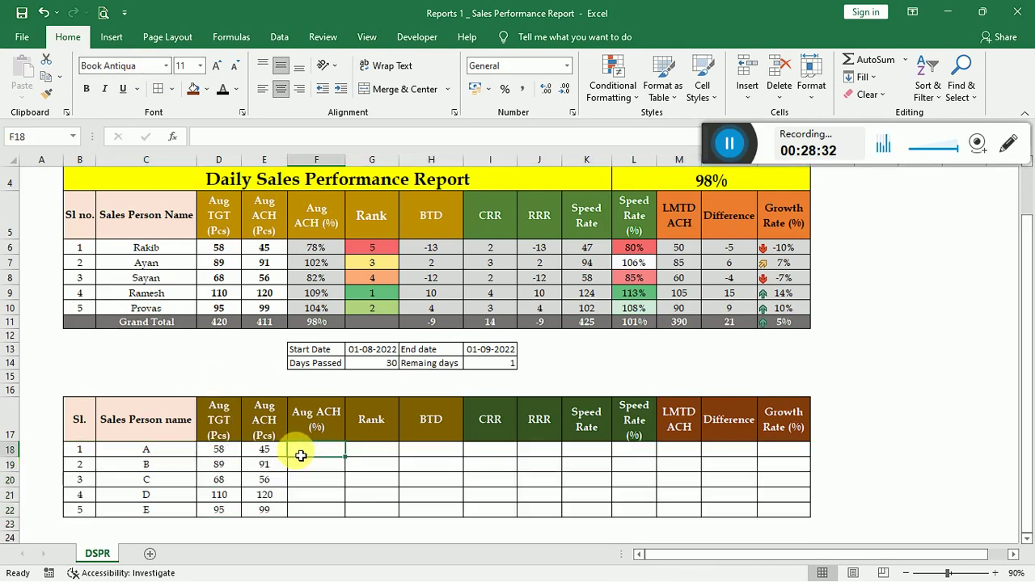
drag(215, 451, 265, 513)
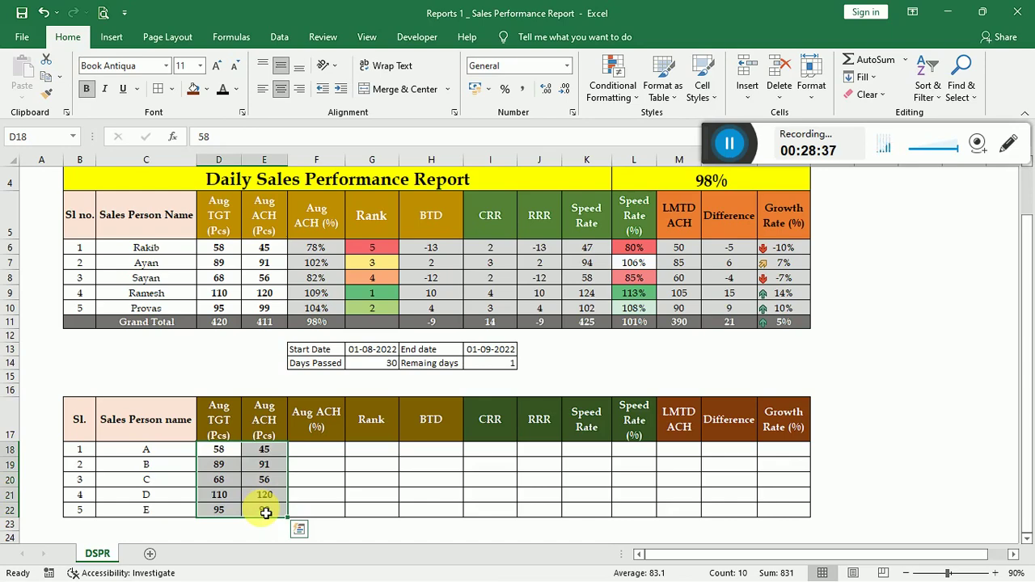
click(311, 483)
scroll(307, 488, down, 1)
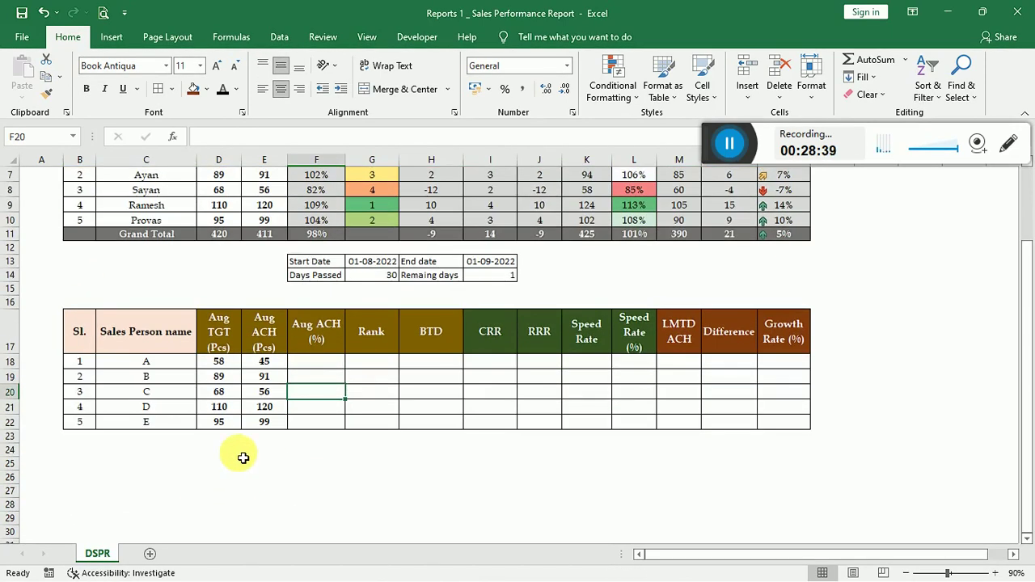
scroll(243, 458, up, 1)
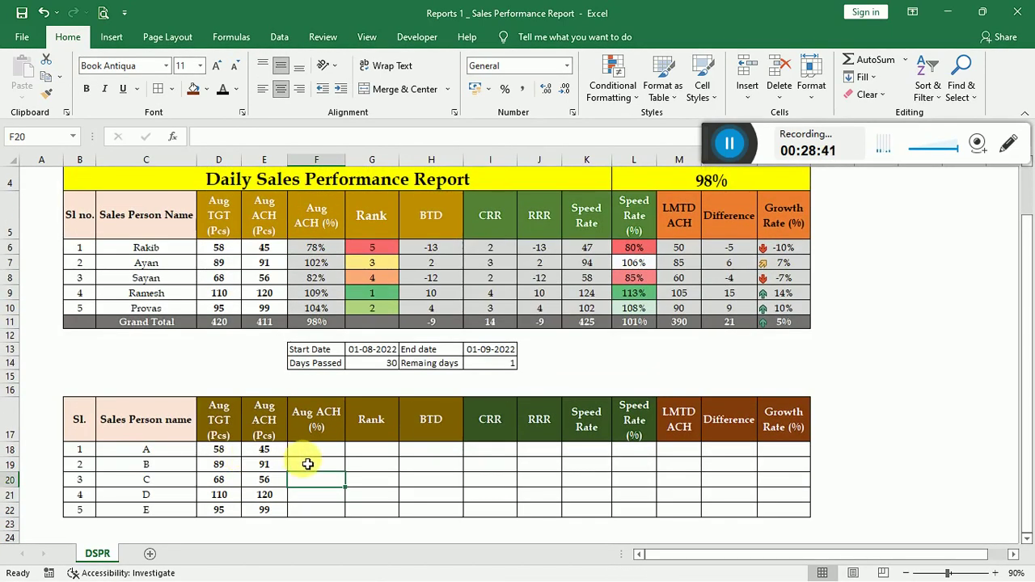
scroll(432, 448, up, 1)
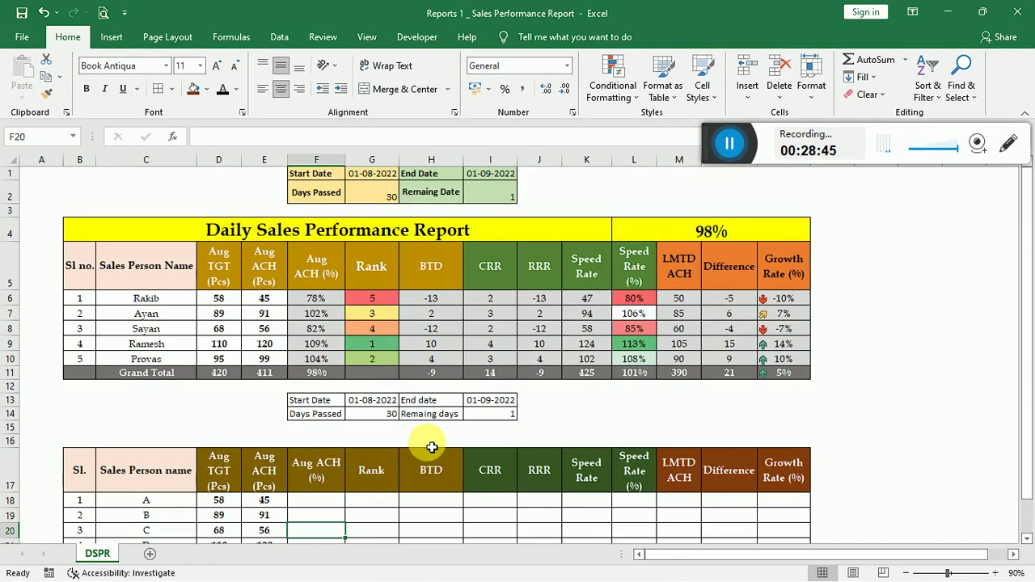
Merge and center B16:L16 and, separately, M16:O16 above the lower table's header row.
click(142, 439)
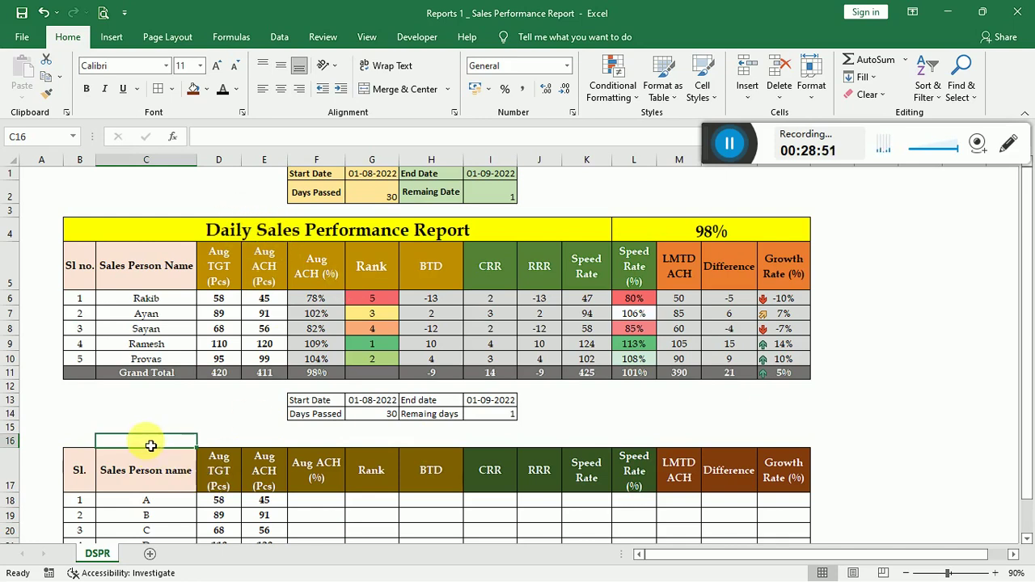
key(Left)
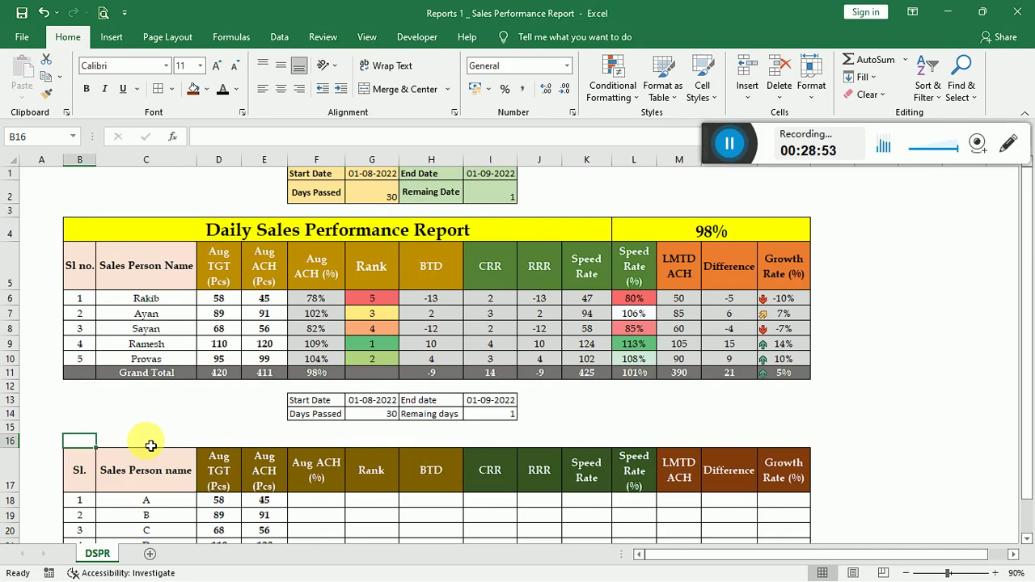
drag(93, 448, 624, 441)
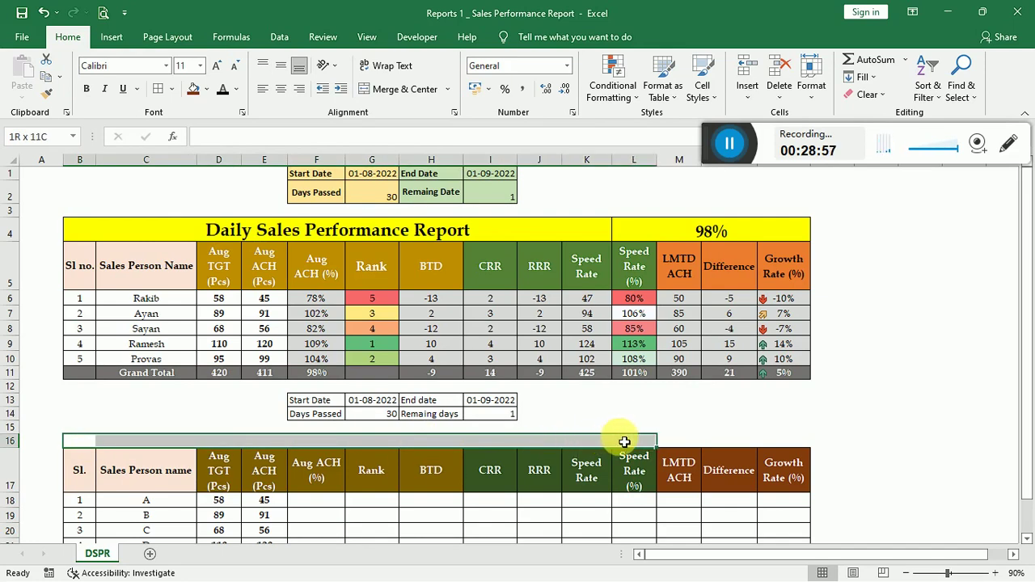
click(409, 89)
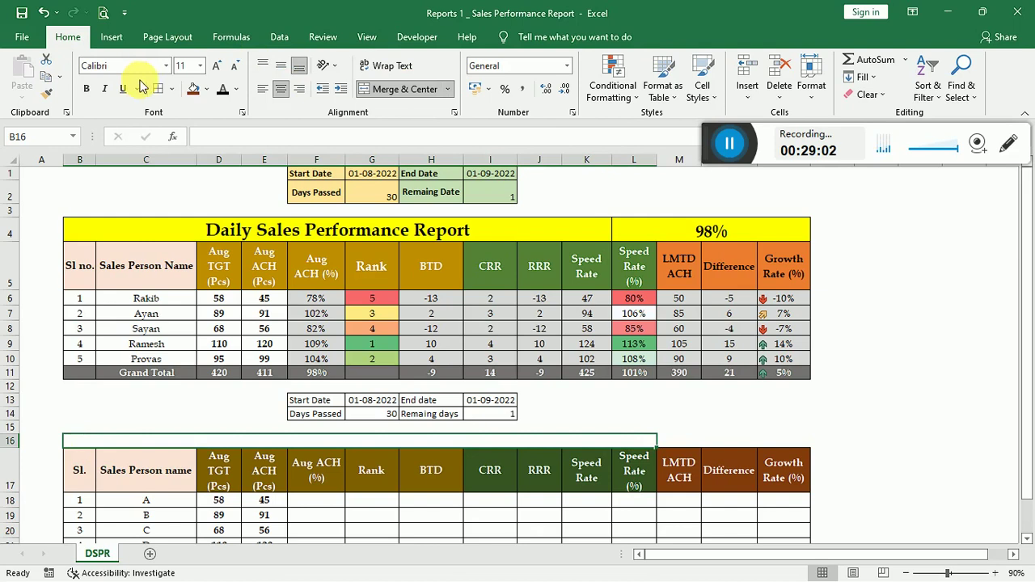
click(724, 442)
drag(680, 442, 763, 444)
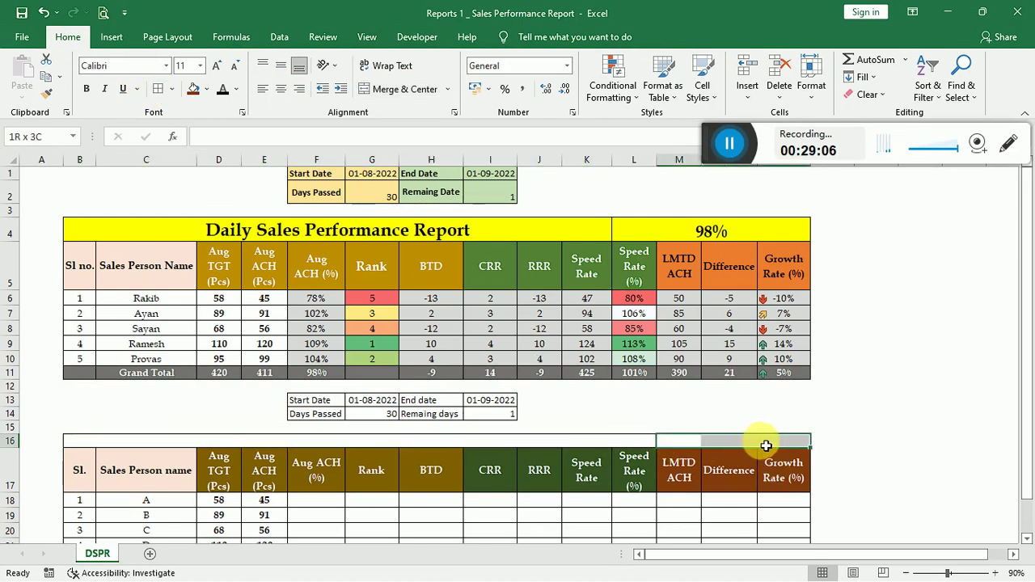
click(394, 90)
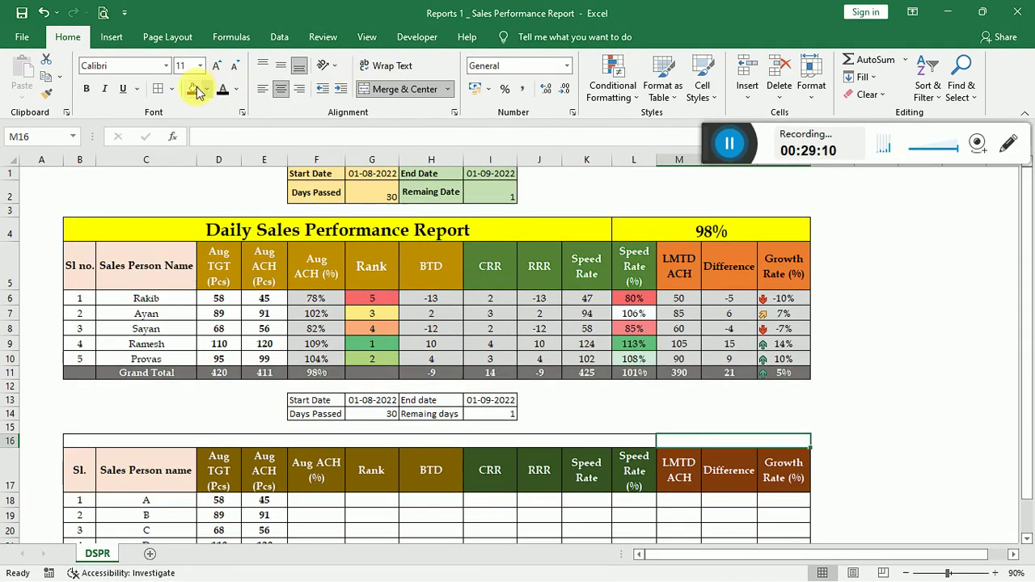
Enter the title "Daily Sales Performance Report" in the merged cell B16.
click(214, 444)
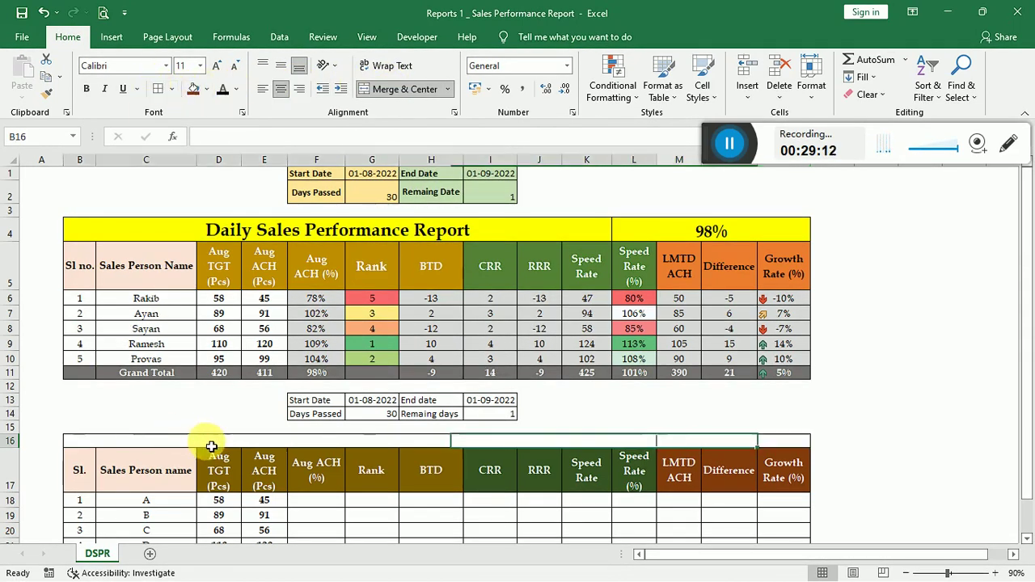
text(Daui)
key(BackSpace)
text(ily)
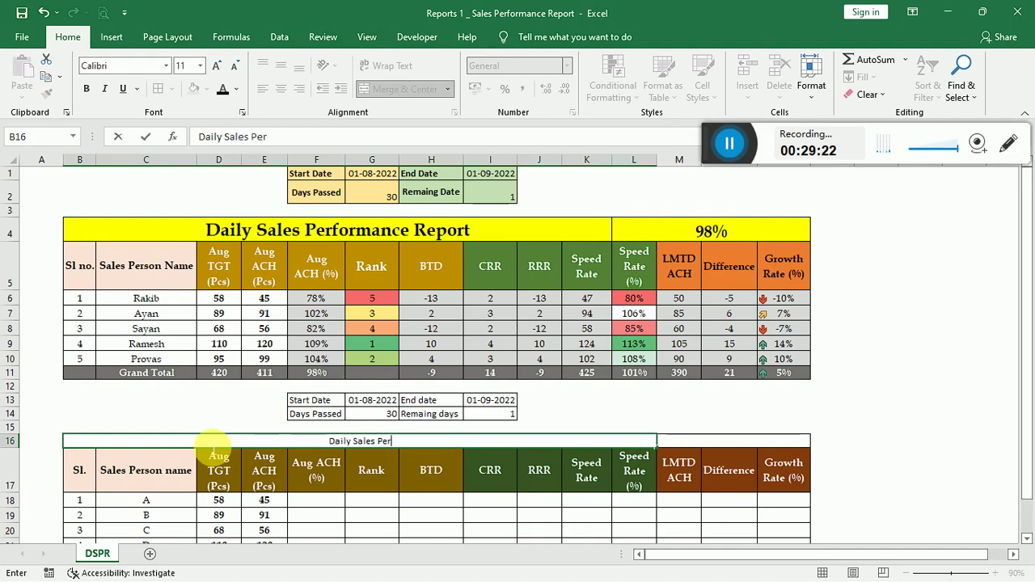
text(Sales Performance Reoo)
key(BackSpace)
key(BackSpace)
text(port)
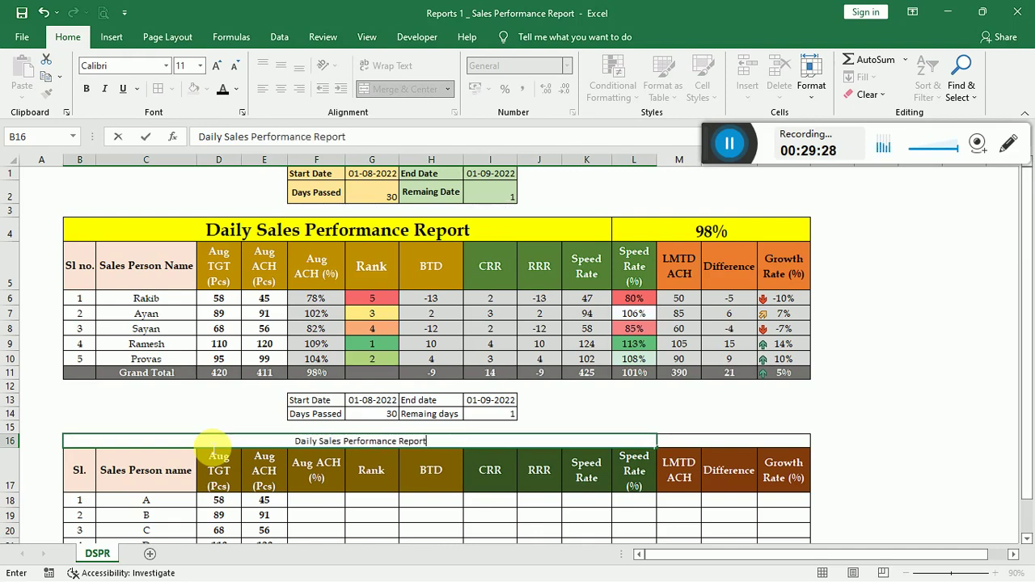
key(Return)
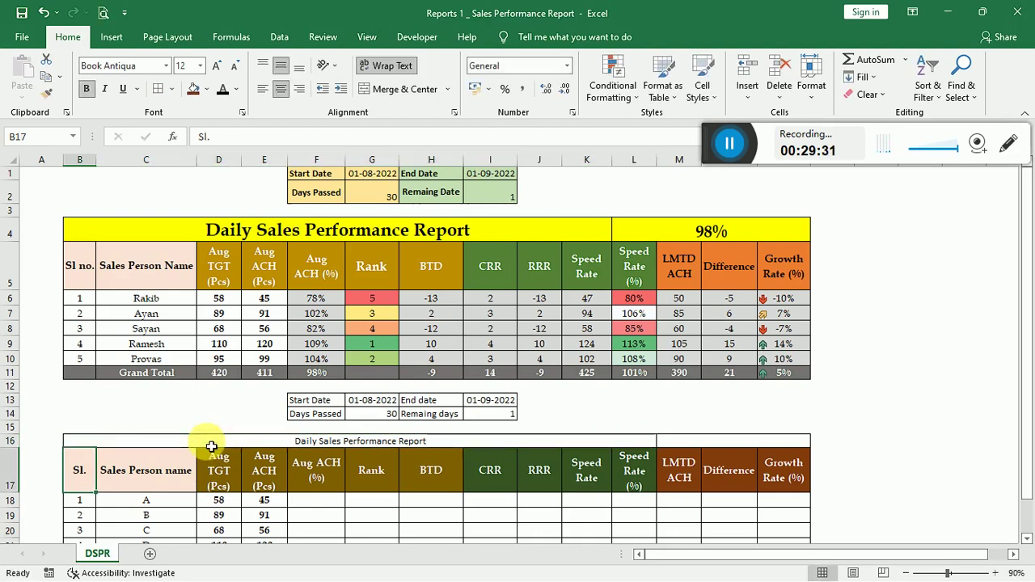
Set the title in B16 to the Book Antiqua font at size 16.
click(210, 446)
key(Right)
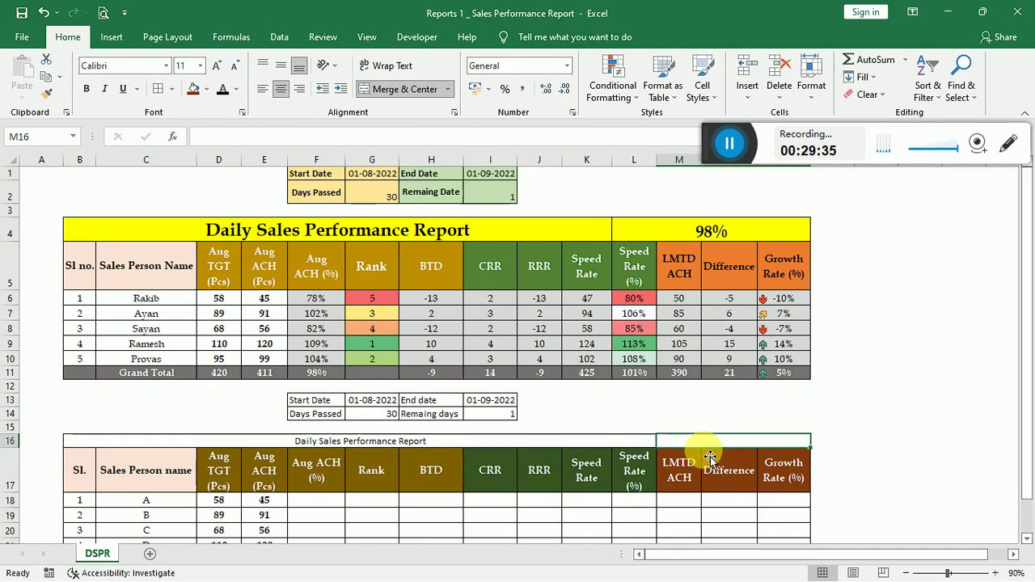
key(Left)
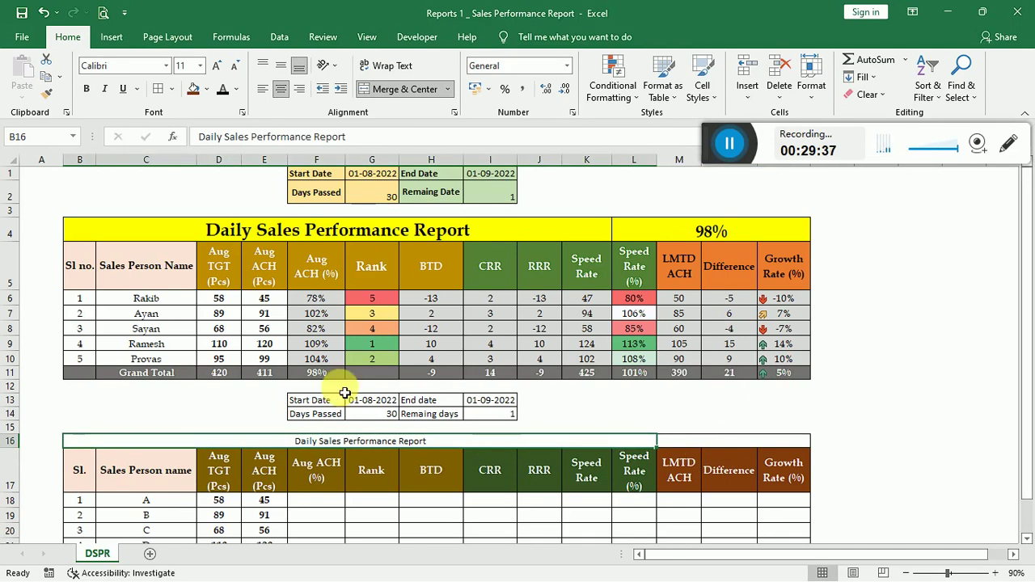
click(142, 67)
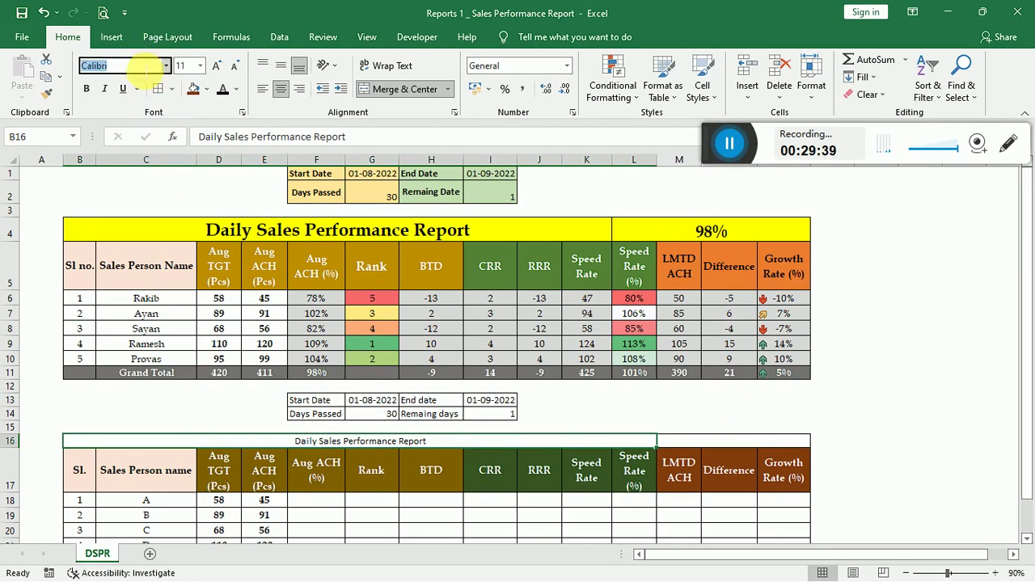
text(Book)
key(Return)
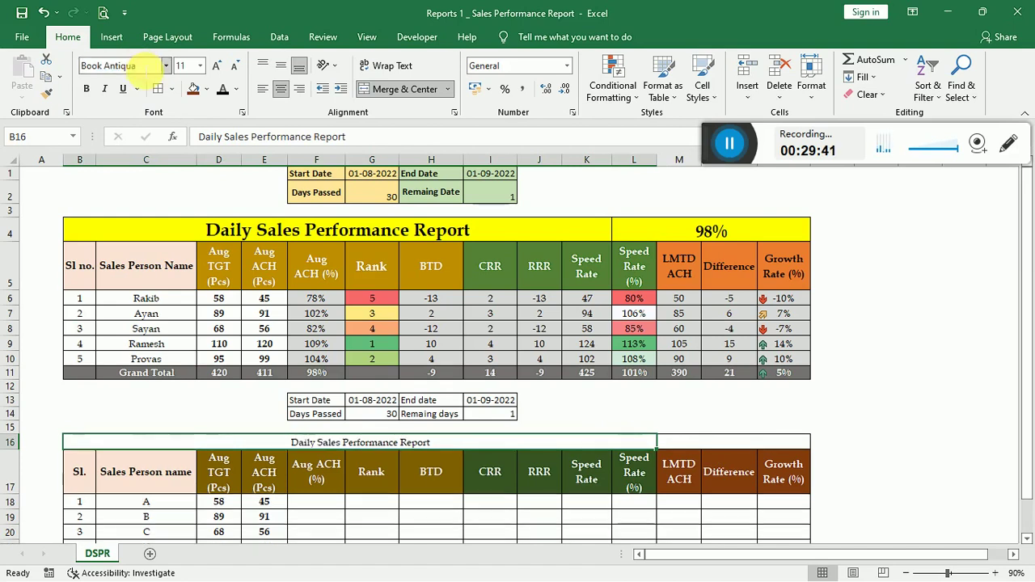
click(217, 70)
click(217, 70)
click(217, 70)
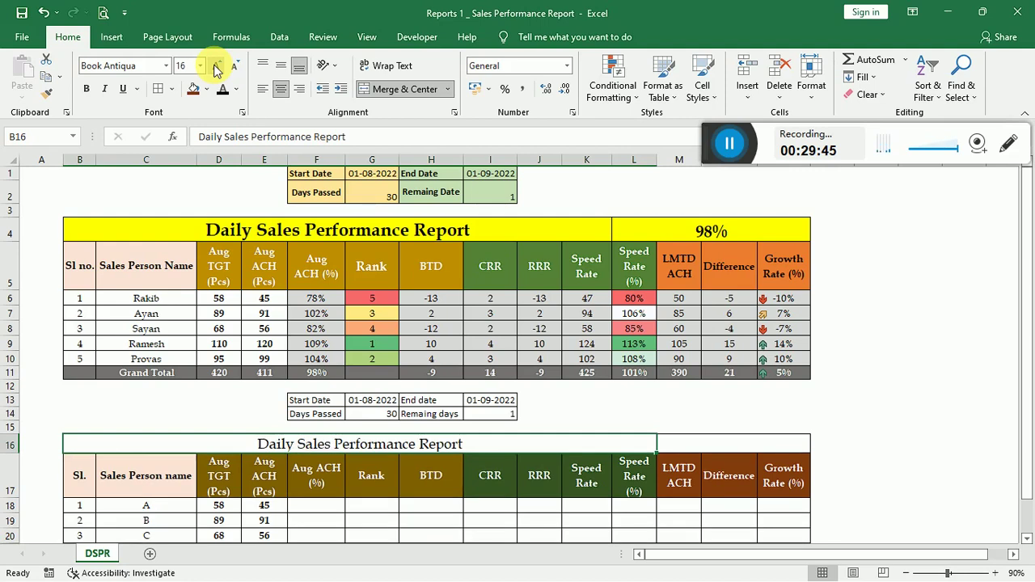
Make the title in B16 bold and fill its cell with standard yellow.
click(86, 89)
click(207, 89)
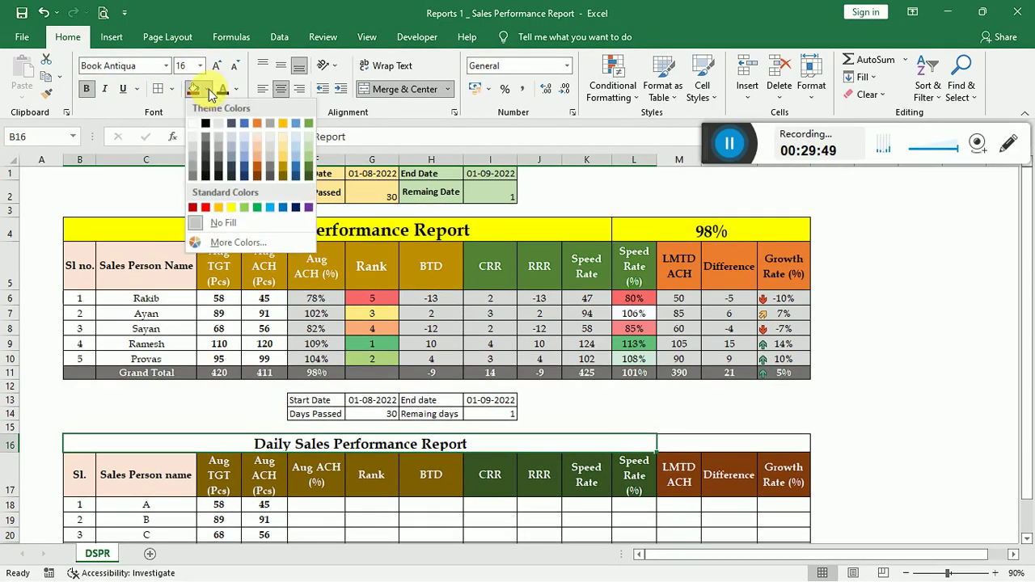
click(231, 211)
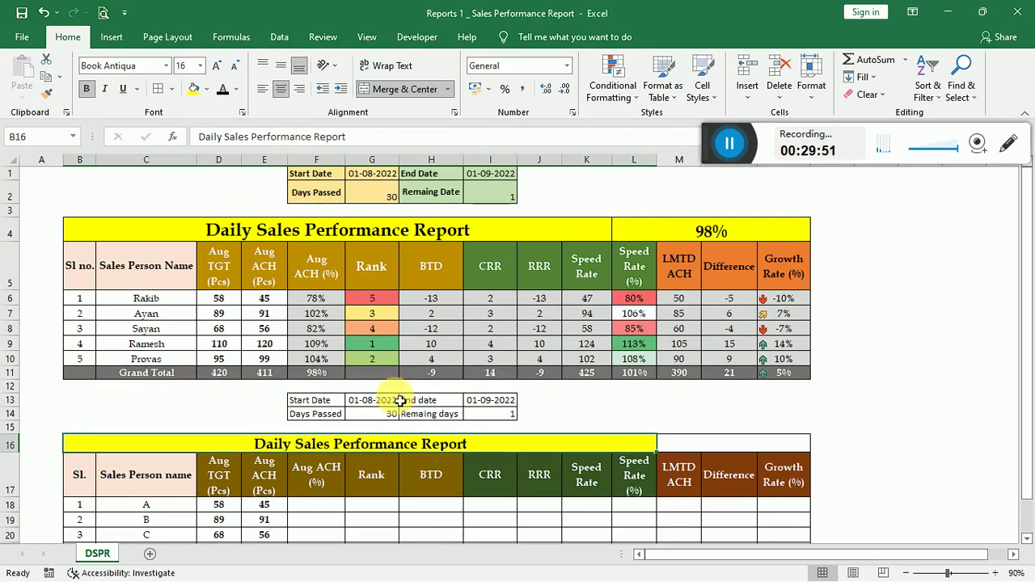
Increase the B16 title's font size to 20, matching the title in B4, and middle-align it vertically.
click(217, 66)
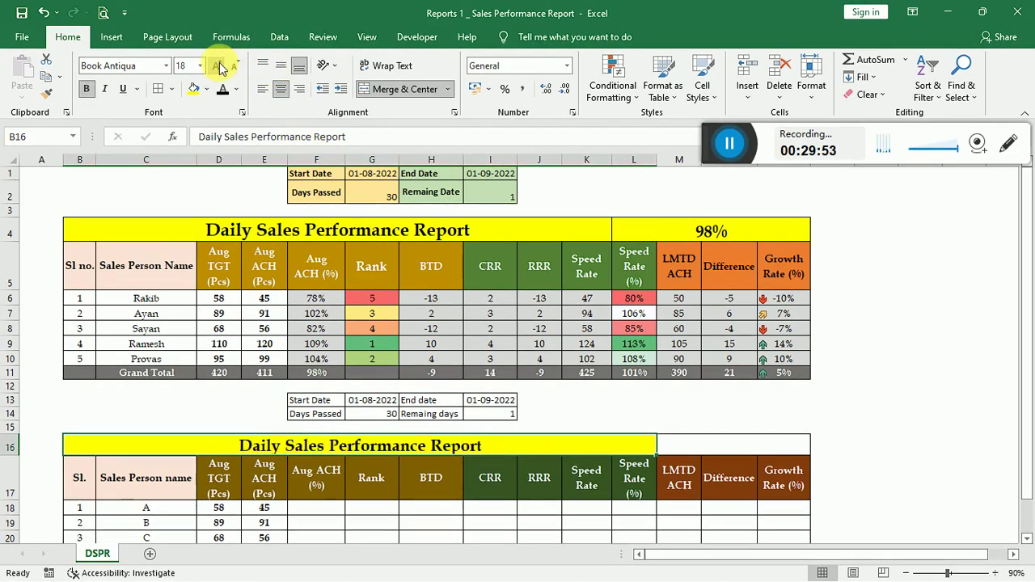
click(312, 234)
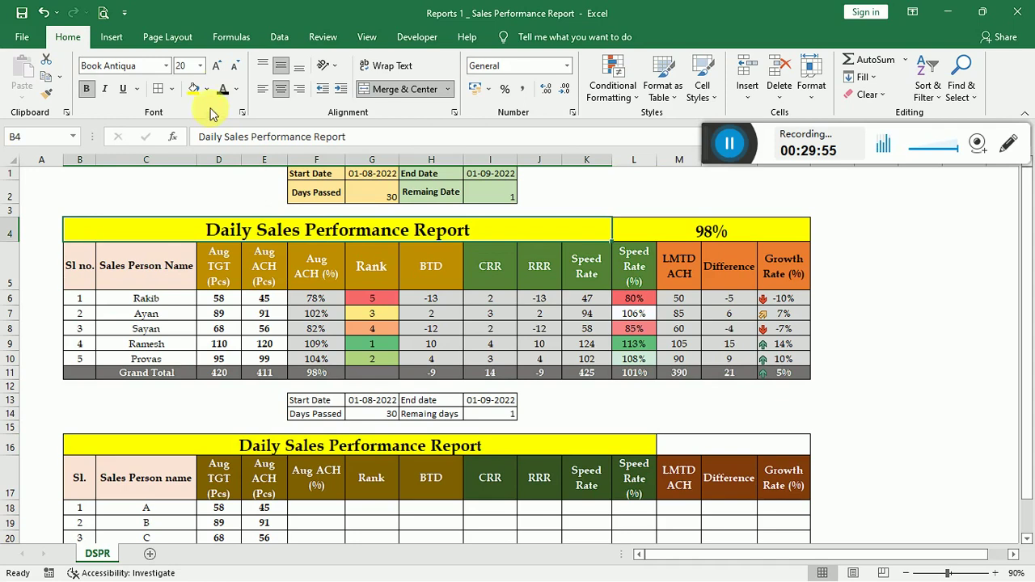
click(342, 446)
click(217, 66)
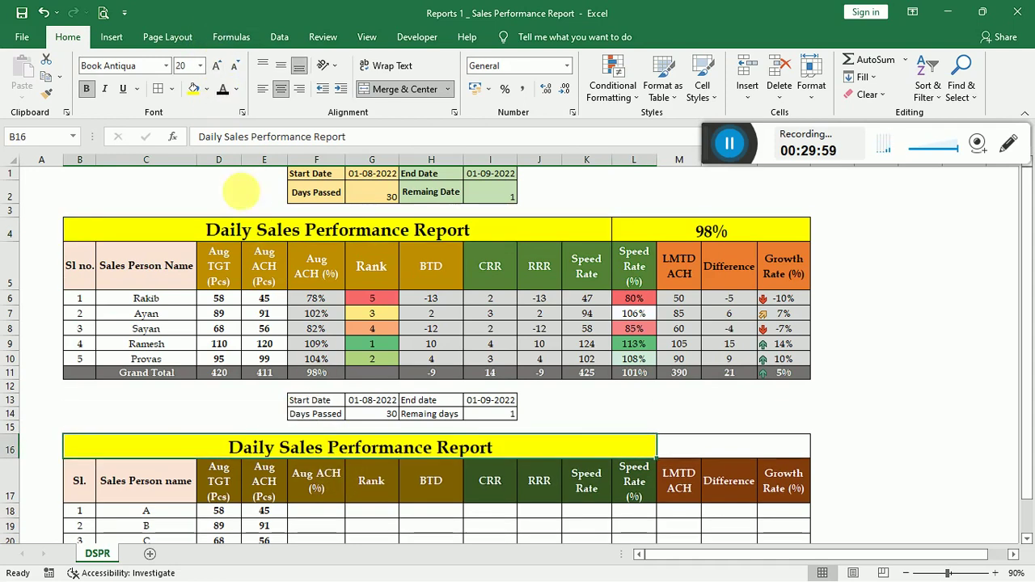
click(281, 67)
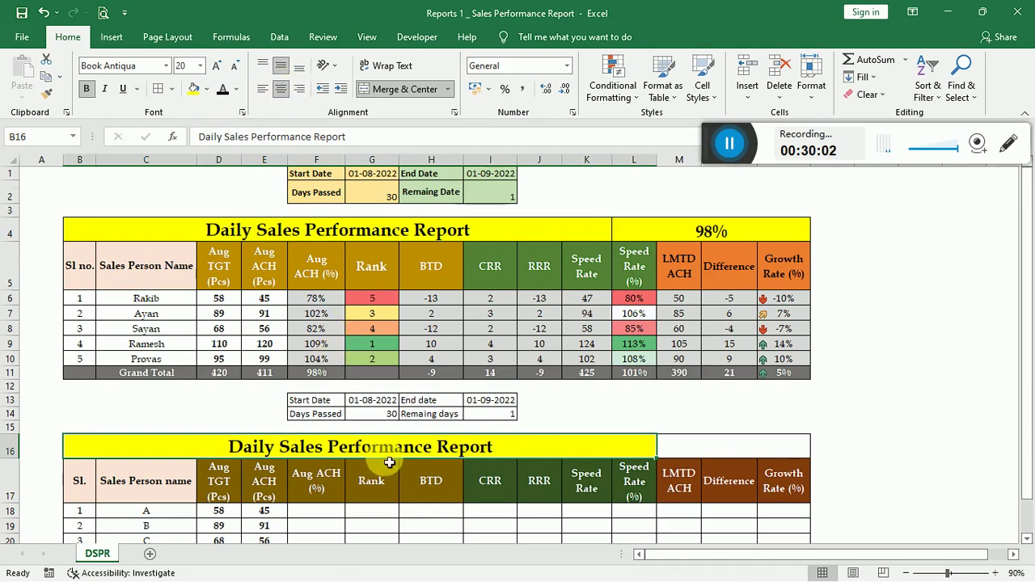
Calculate the Aug ACH (%) for salesperson A in F18 with the formula =E18/D18.
scroll(389, 462, down, 1)
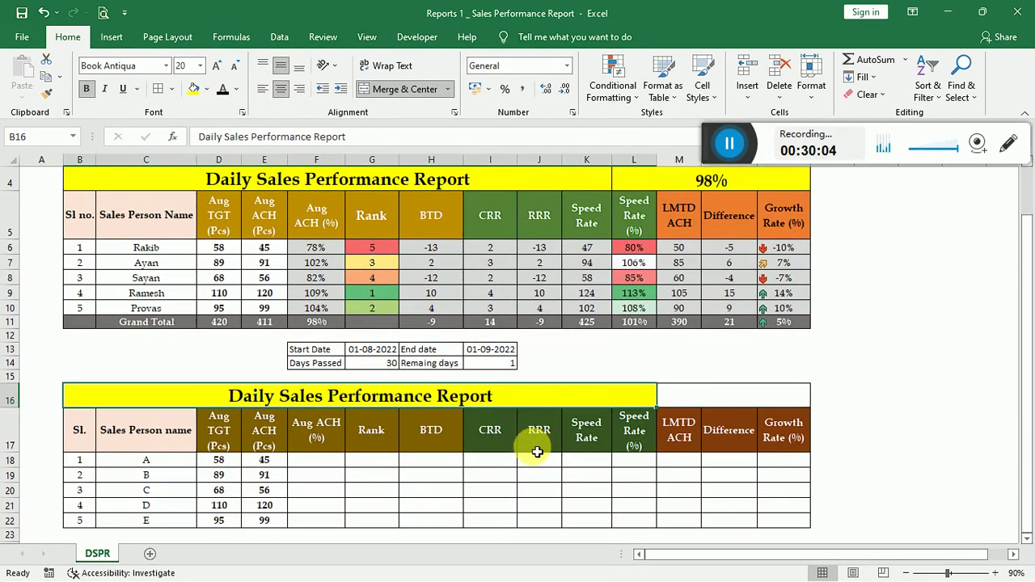
scroll(536, 451, up, 1)
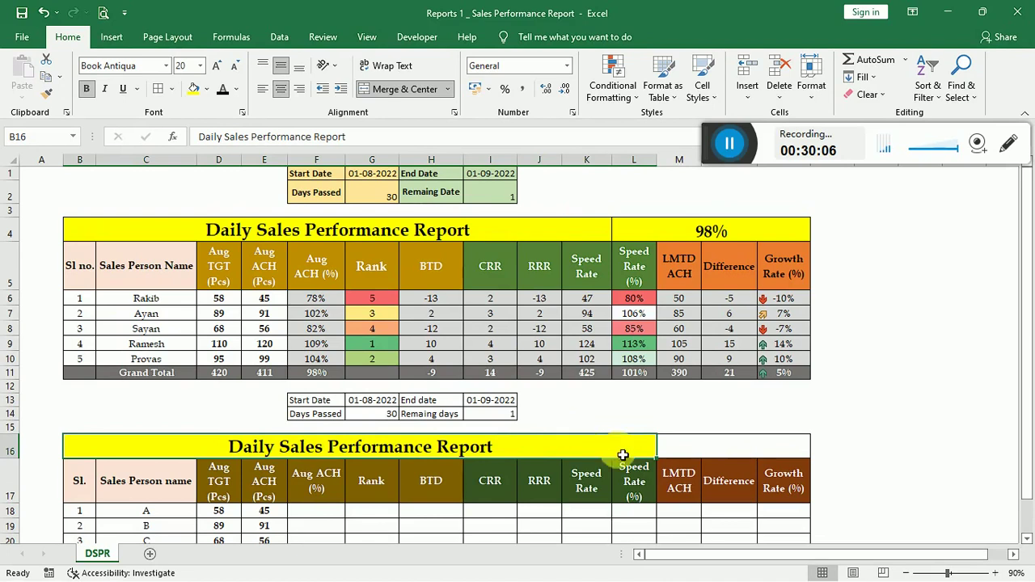
click(266, 484)
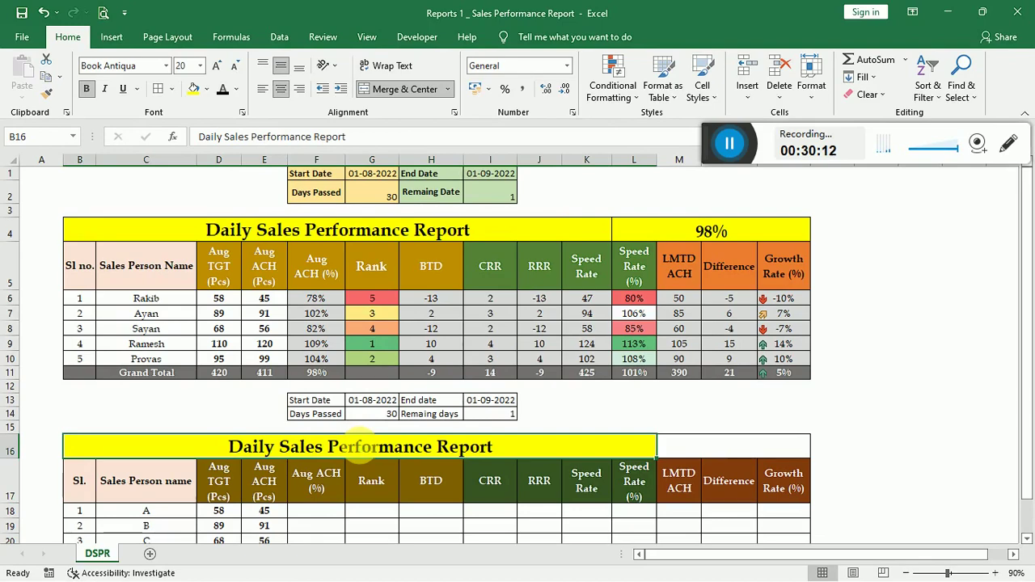
scroll(360, 449, down, 1)
scroll(502, 459, down, 2)
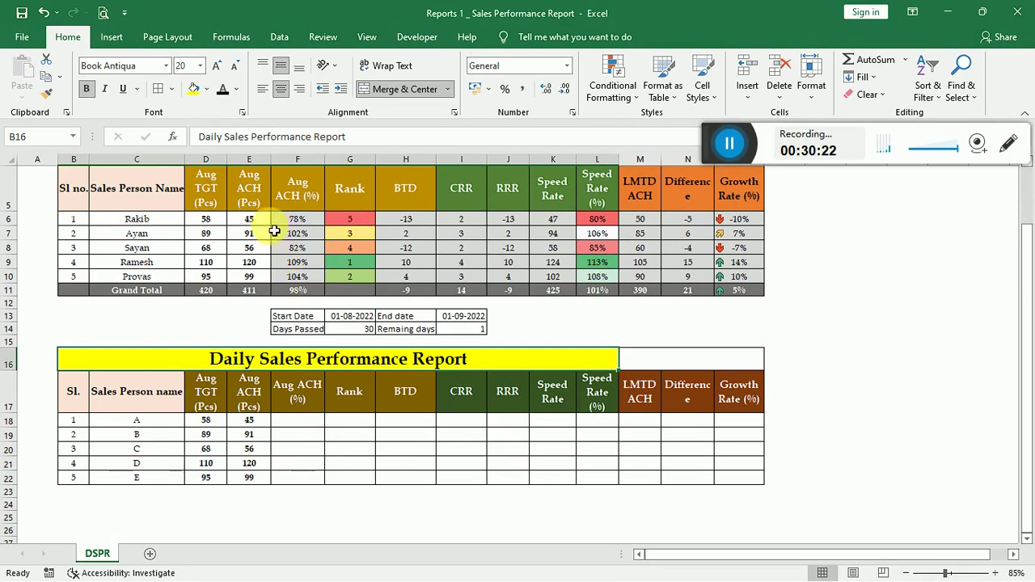
click(303, 423)
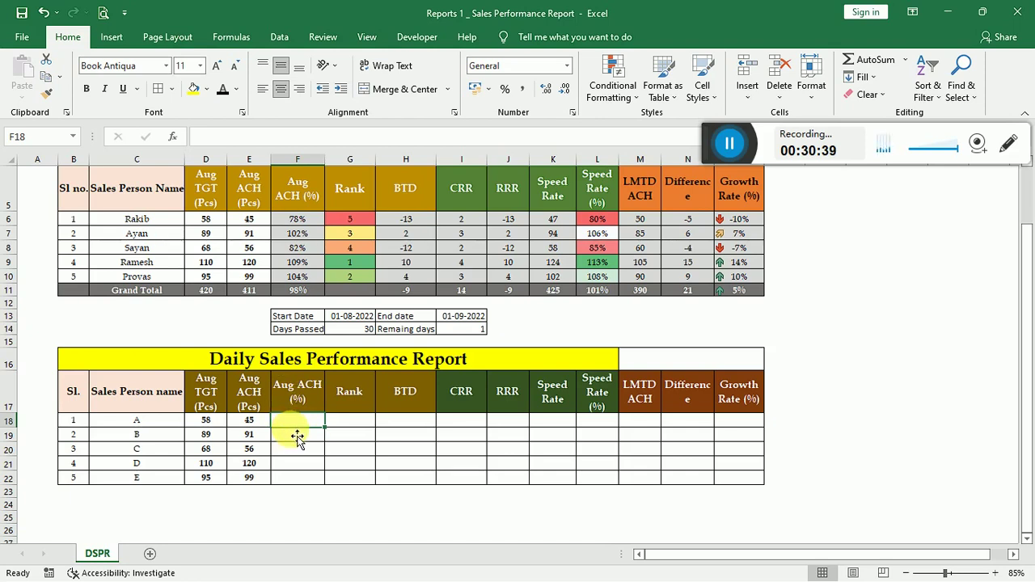
text(=)
click(247, 421)
text(/)
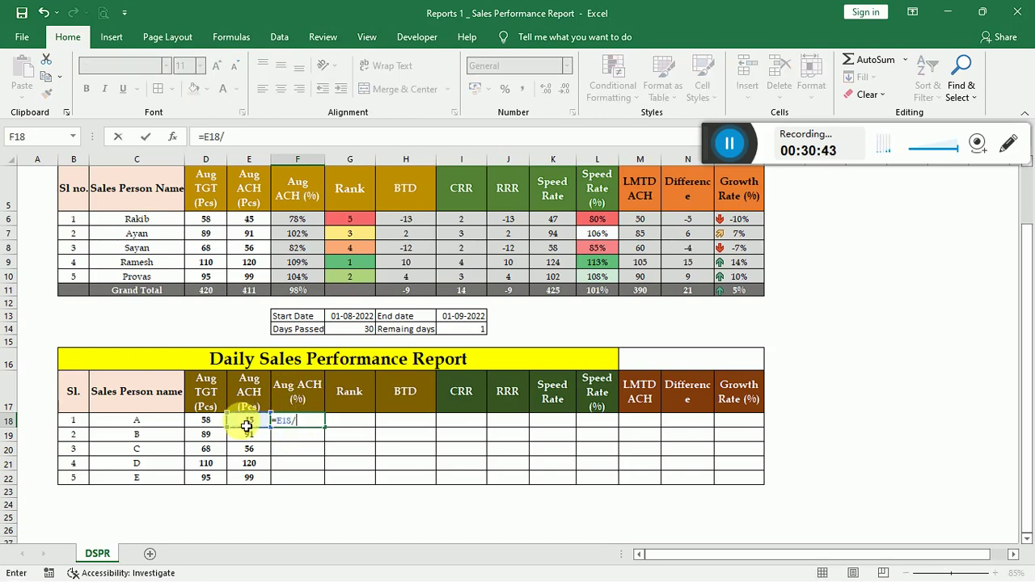
click(217, 427)
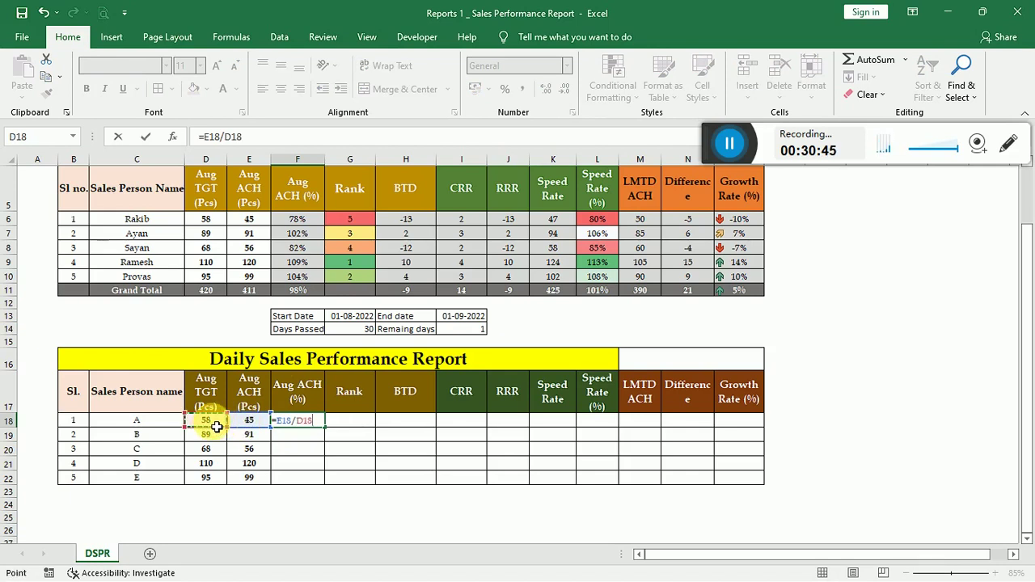
key(Return)
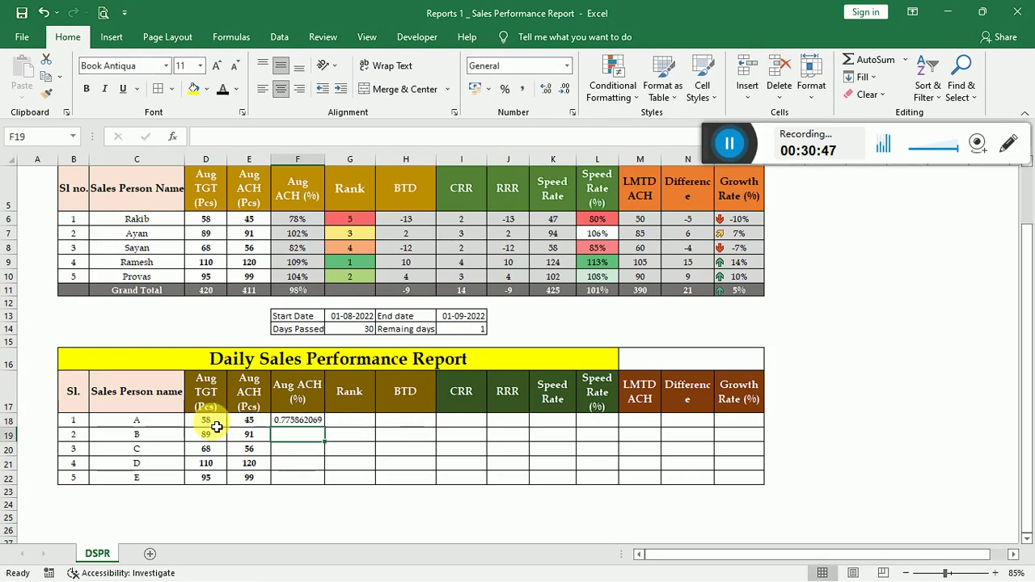
key(Up)
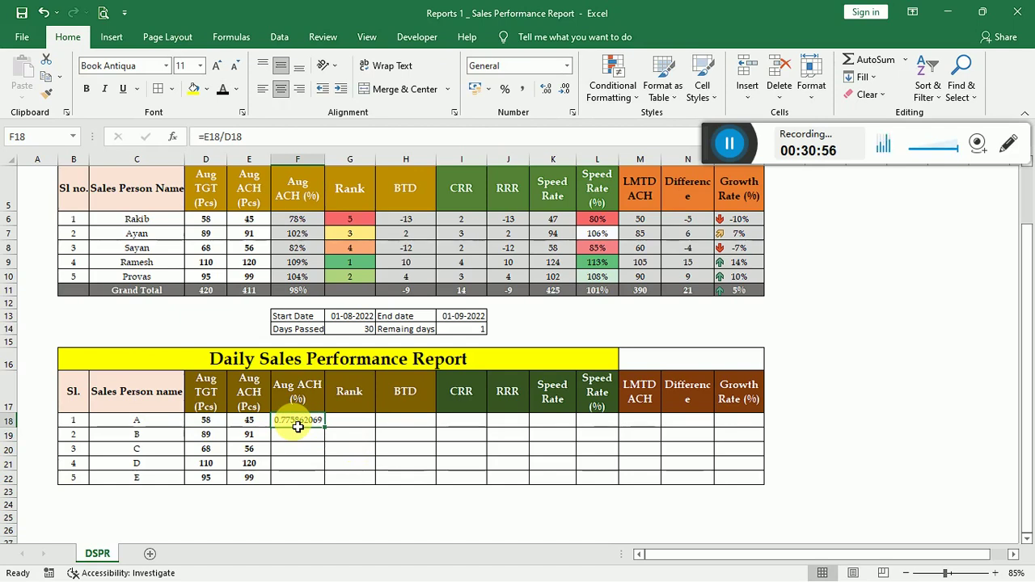
Format salesperson A's Aug ACH (%) value in F18 as a percentage.
click(504, 89)
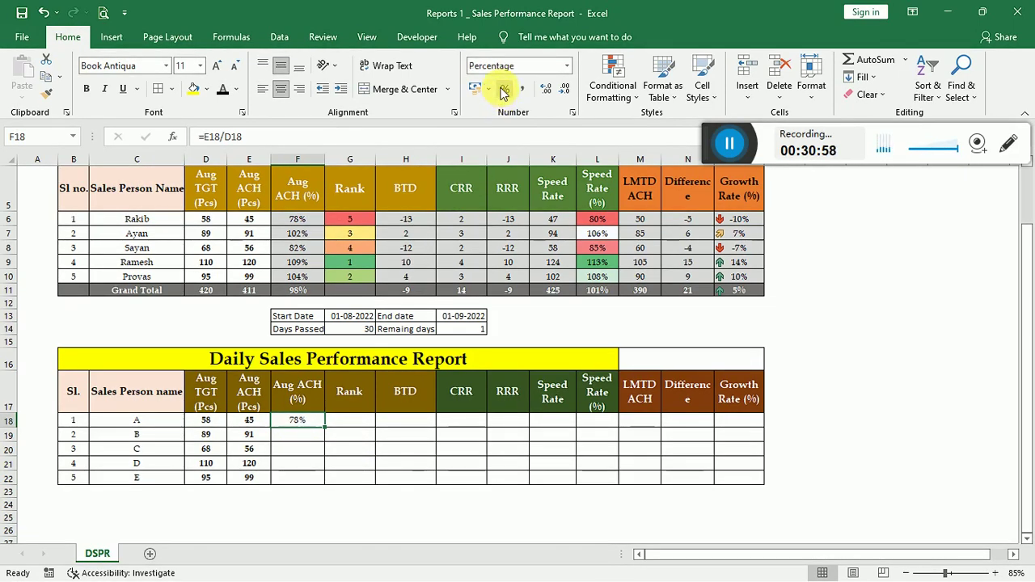
Set the workbook's calculation mode to Manual.
click(231, 38)
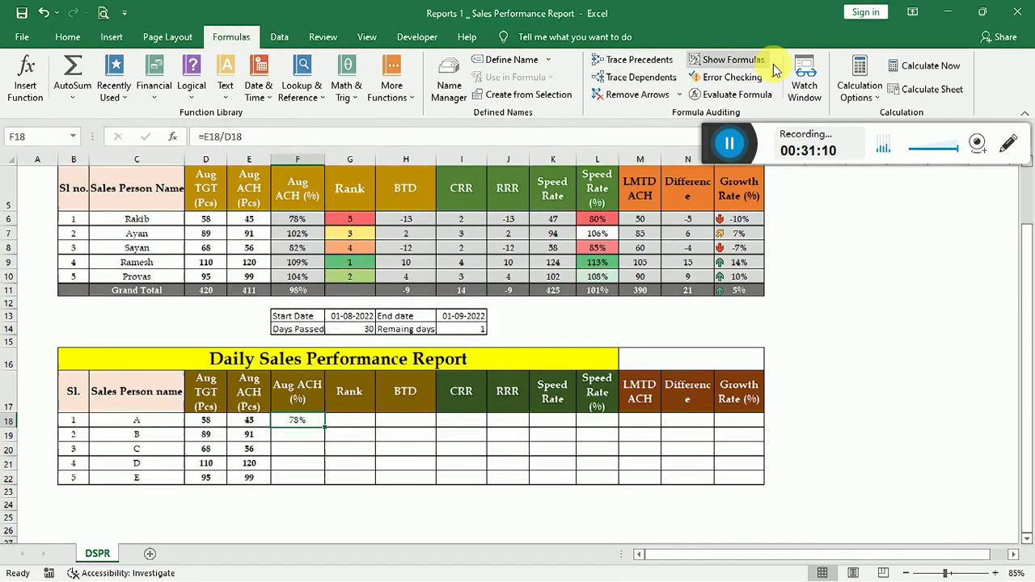
click(857, 87)
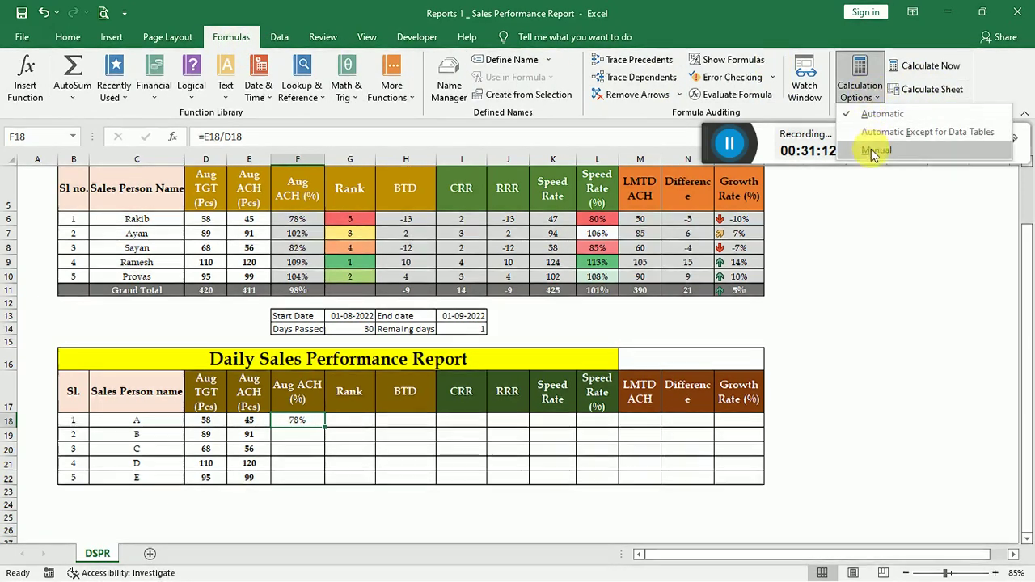
click(874, 151)
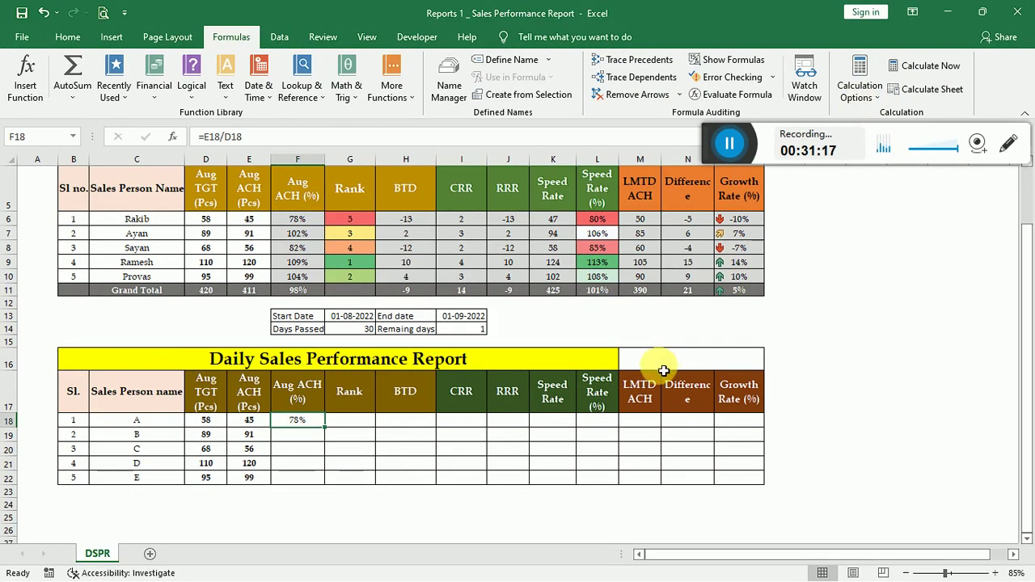
Fill the Aug ACH (%) formula in F18 down through F22 for salespersons B to E.
click(509, 437)
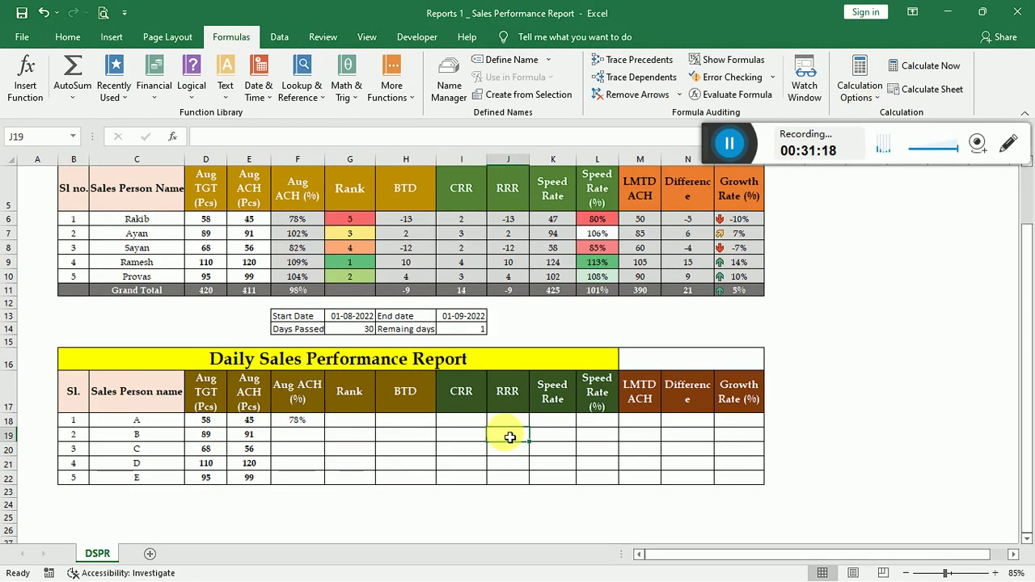
double_click(296, 423)
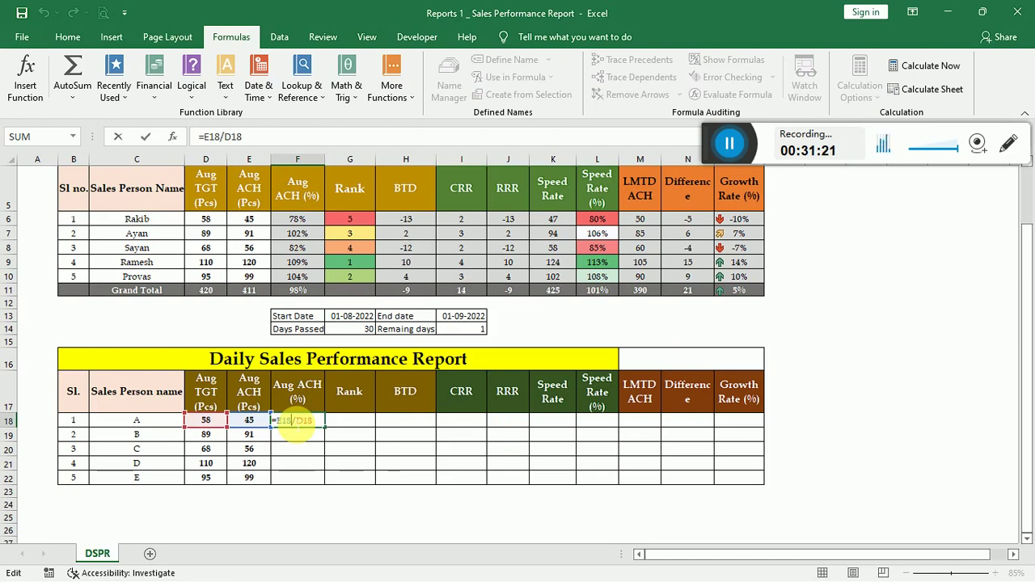
key(ctrl+Return)
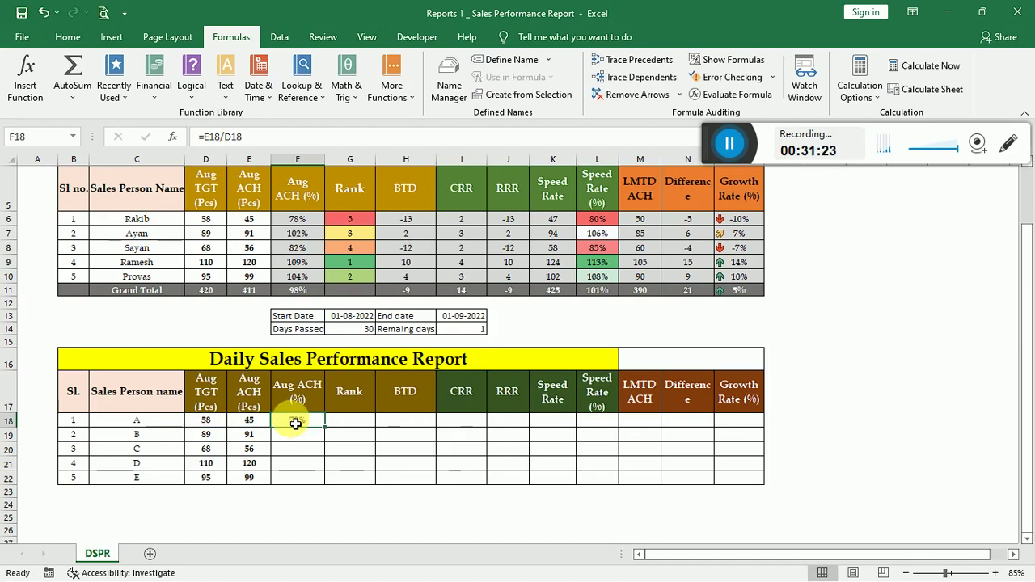
drag(300, 461, 299, 485)
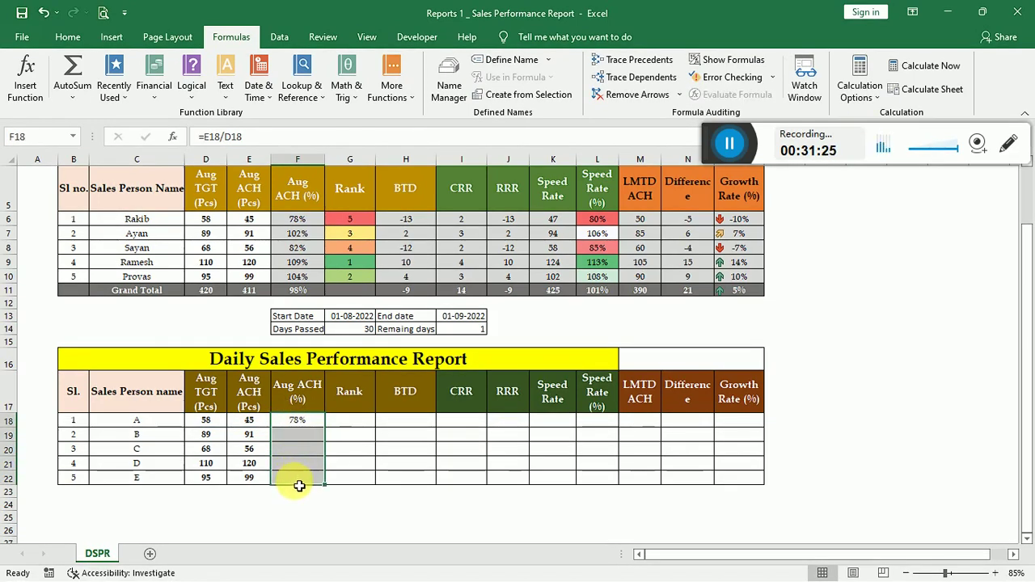
key(ctrl+d)
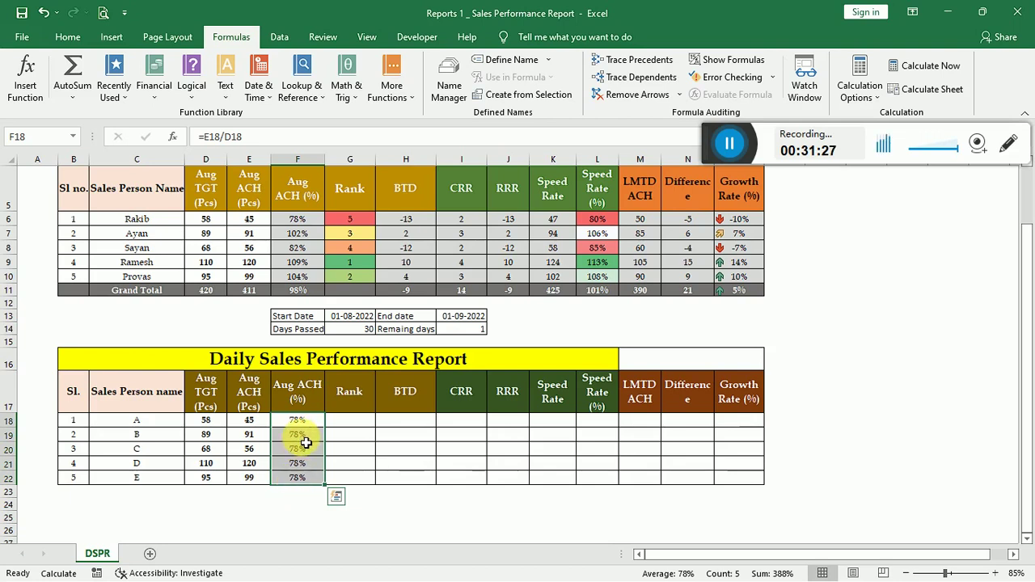
Review the formula in F18 and set the workbook's calculation mode to Automatic so that F18:F22 recalculates.
click(298, 420)
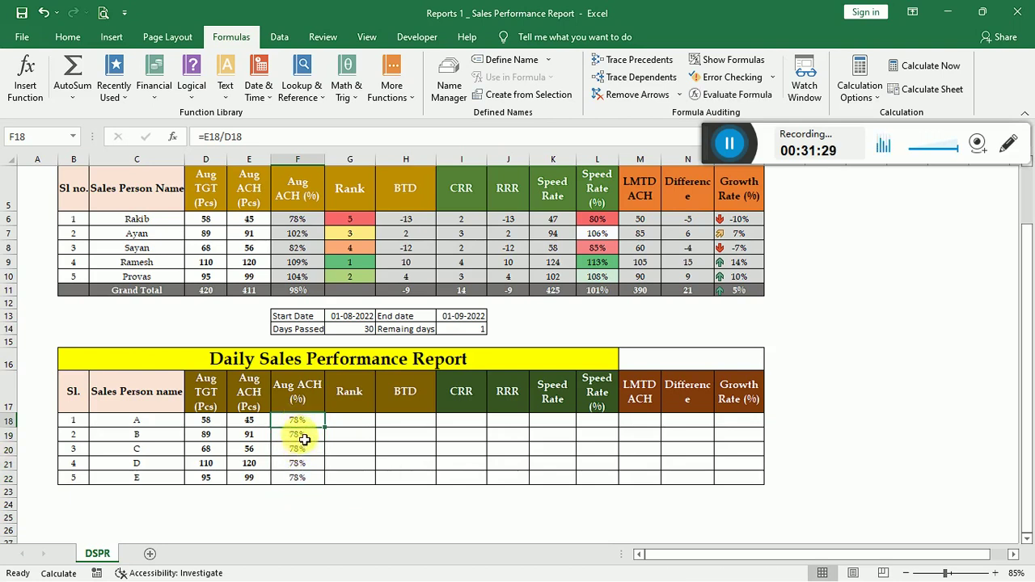
double_click(312, 424)
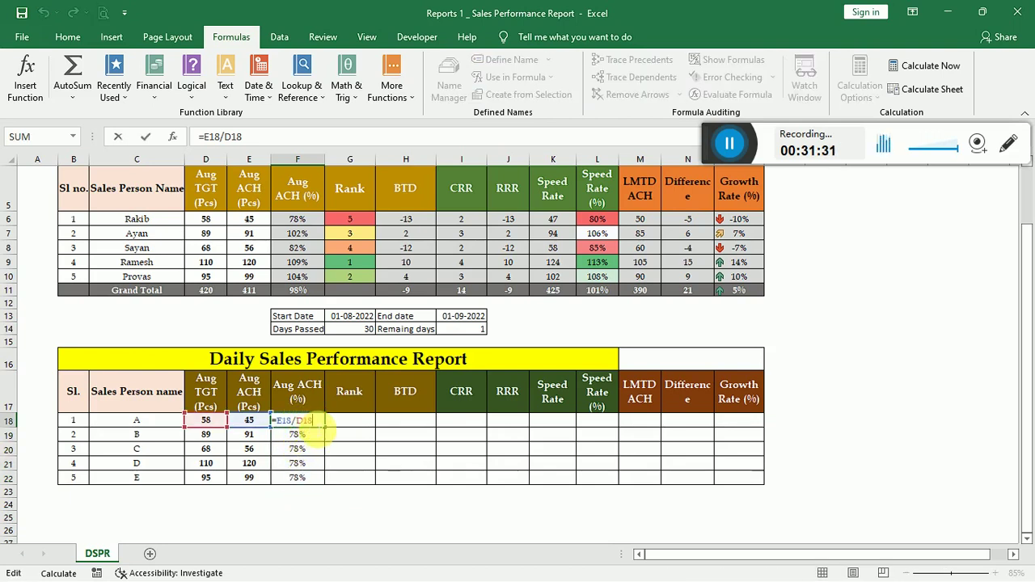
key(Return)
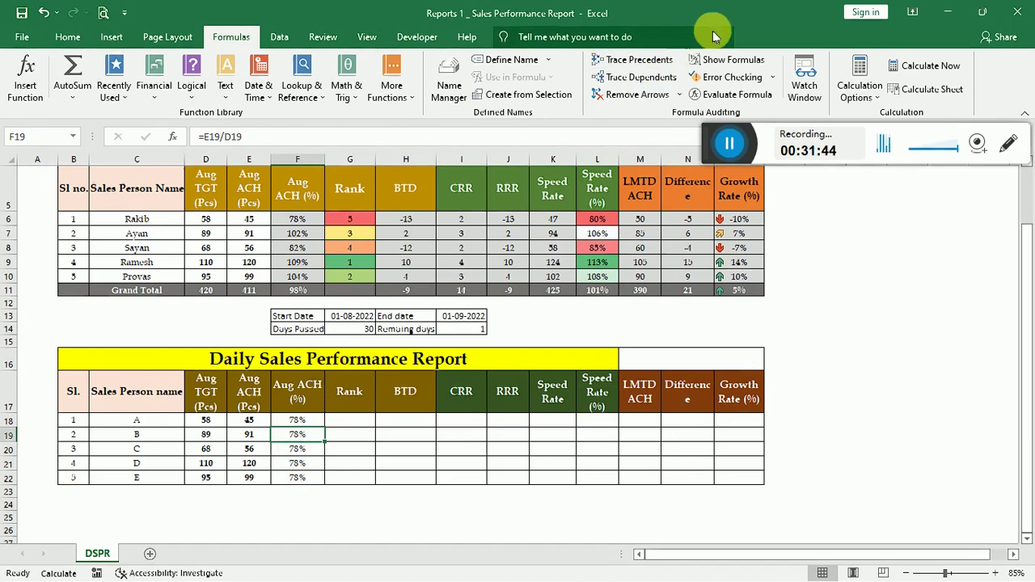
click(858, 95)
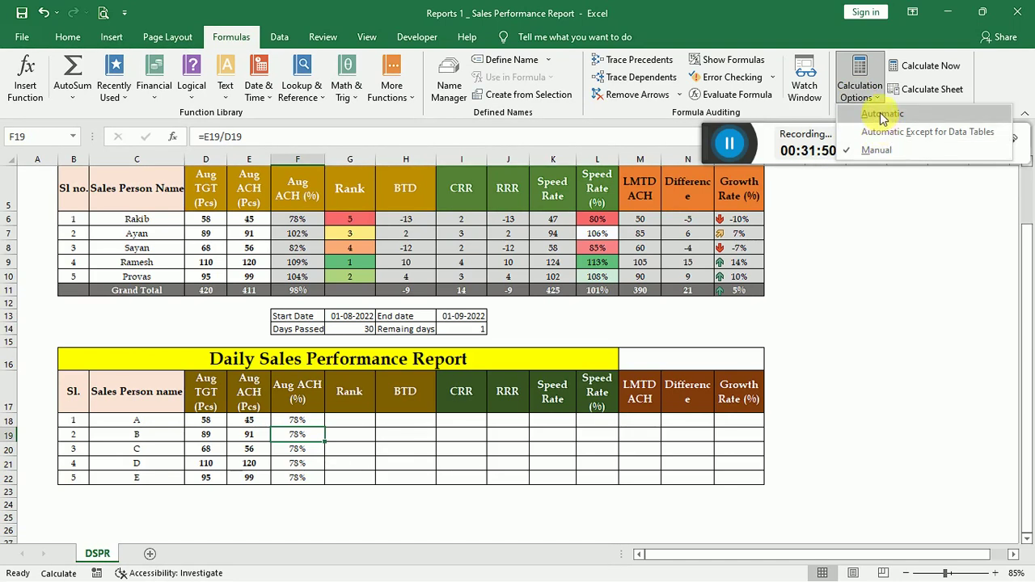
click(881, 116)
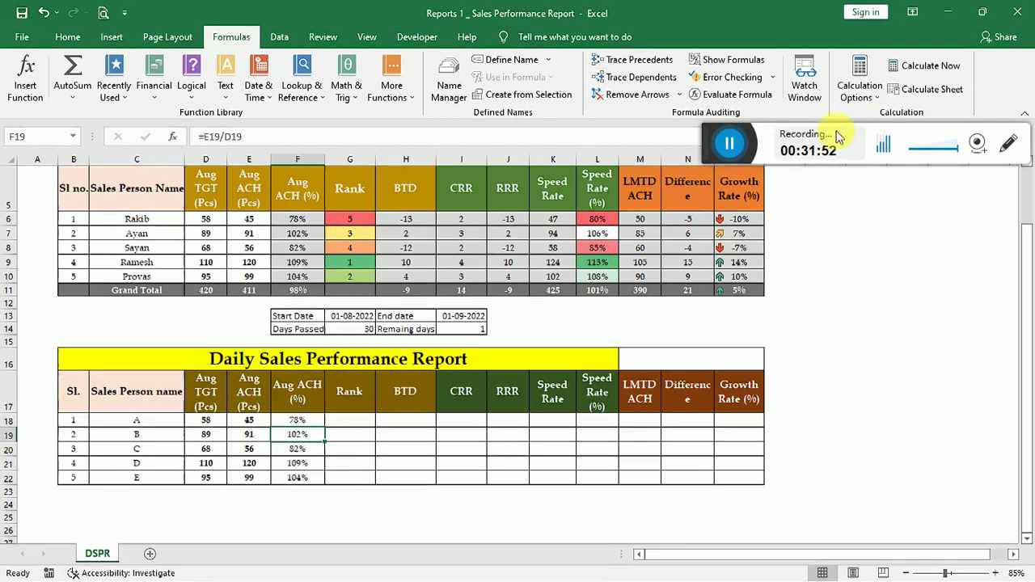
click(366, 451)
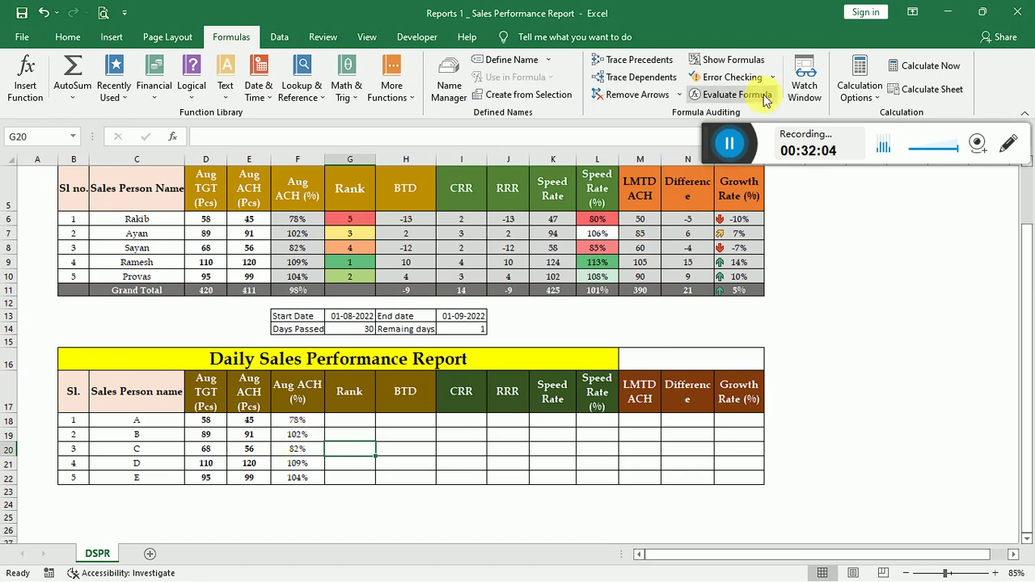
click(857, 90)
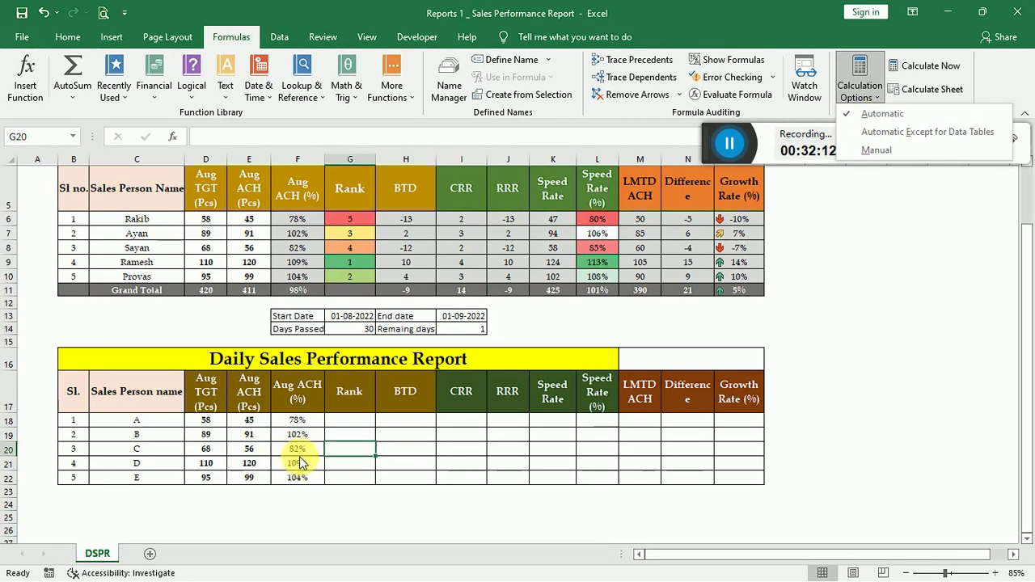
click(347, 419)
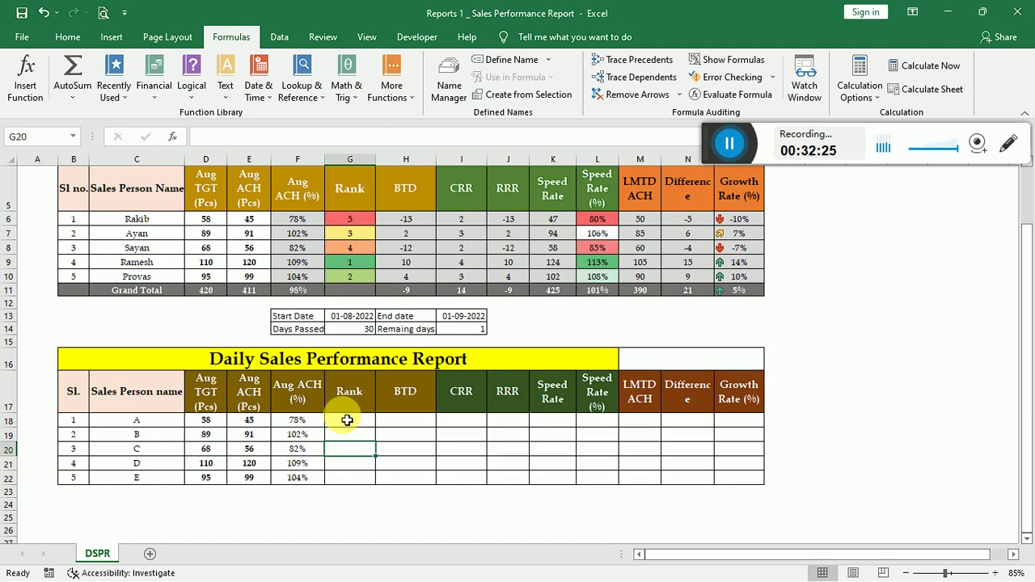
click(347, 420)
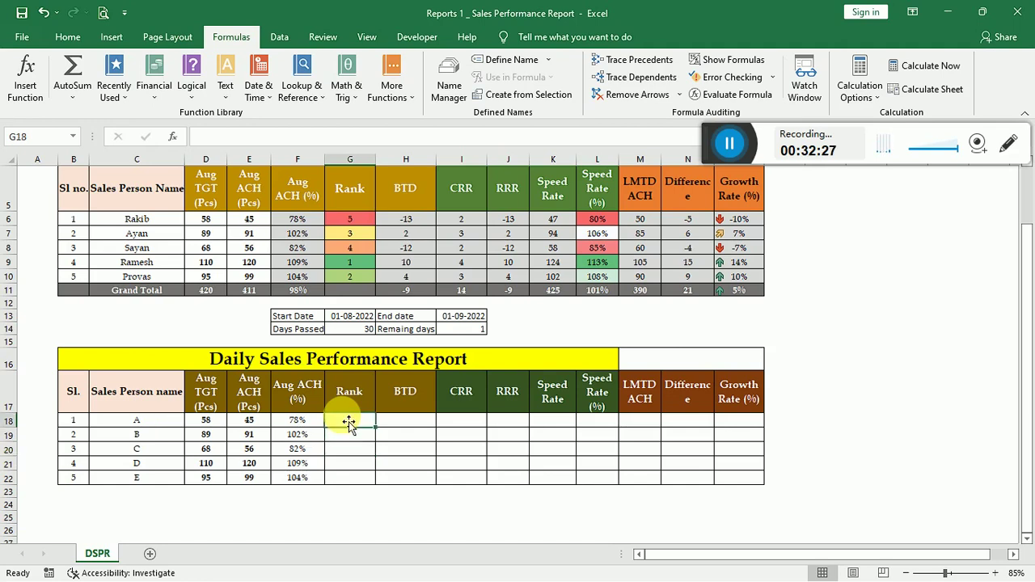
click(387, 425)
click(350, 426)
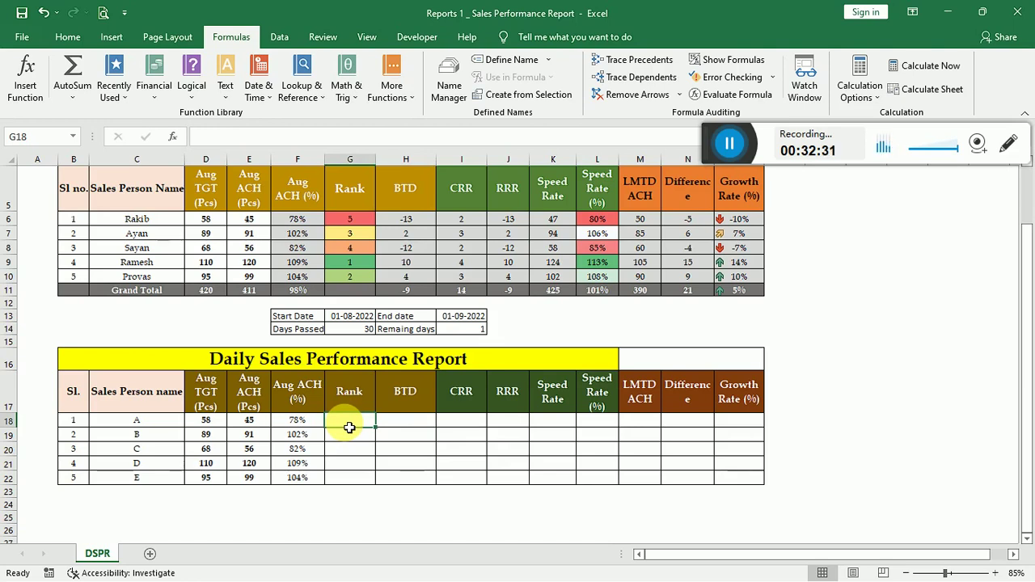
text(=ranjk)
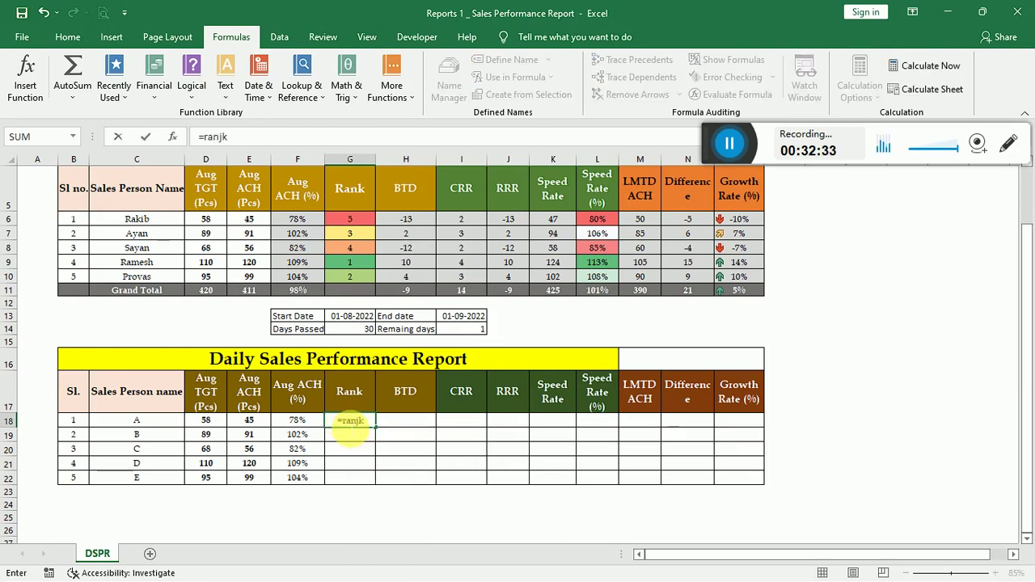
key(Escape)
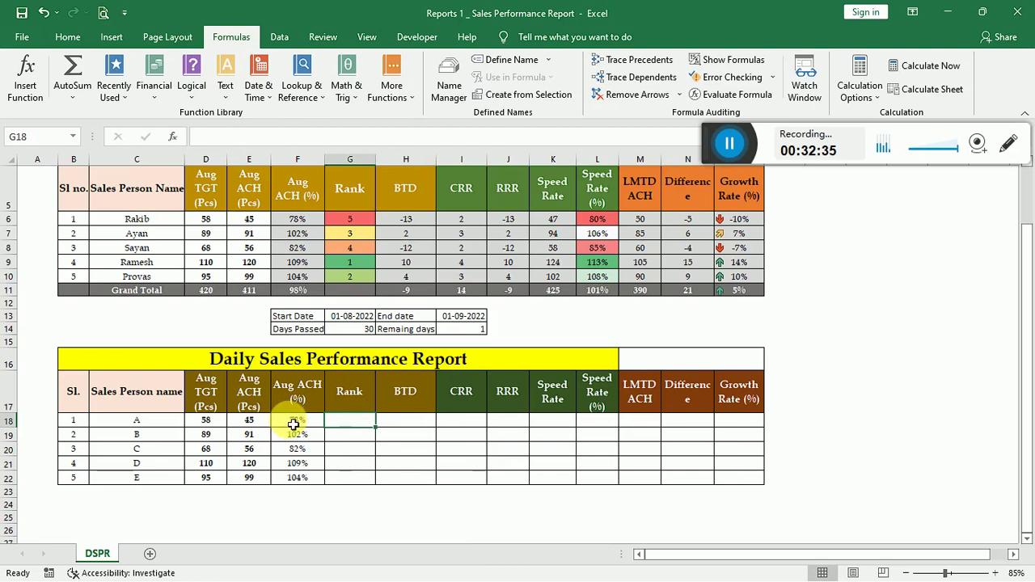
click(294, 479)
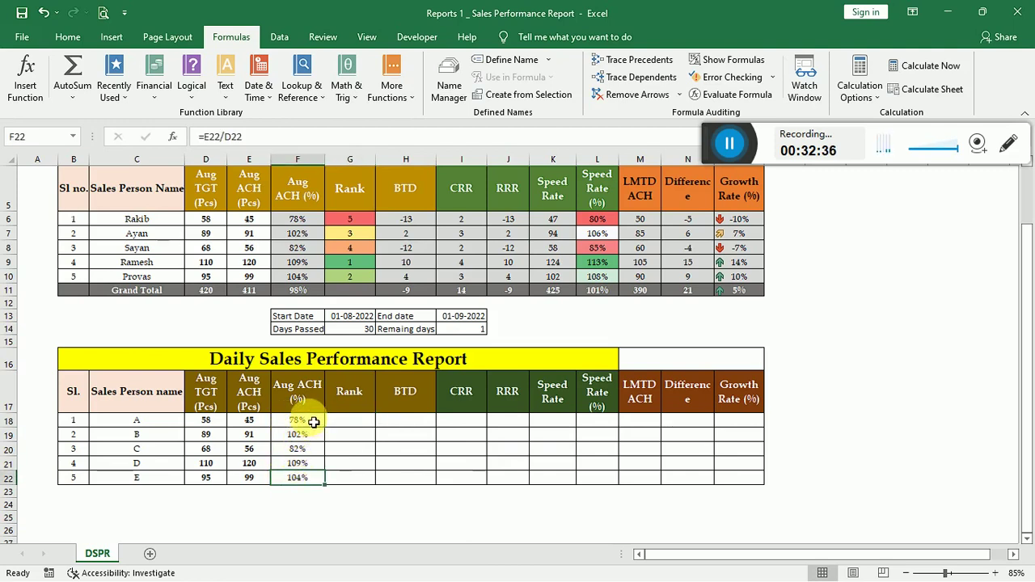
click(365, 424)
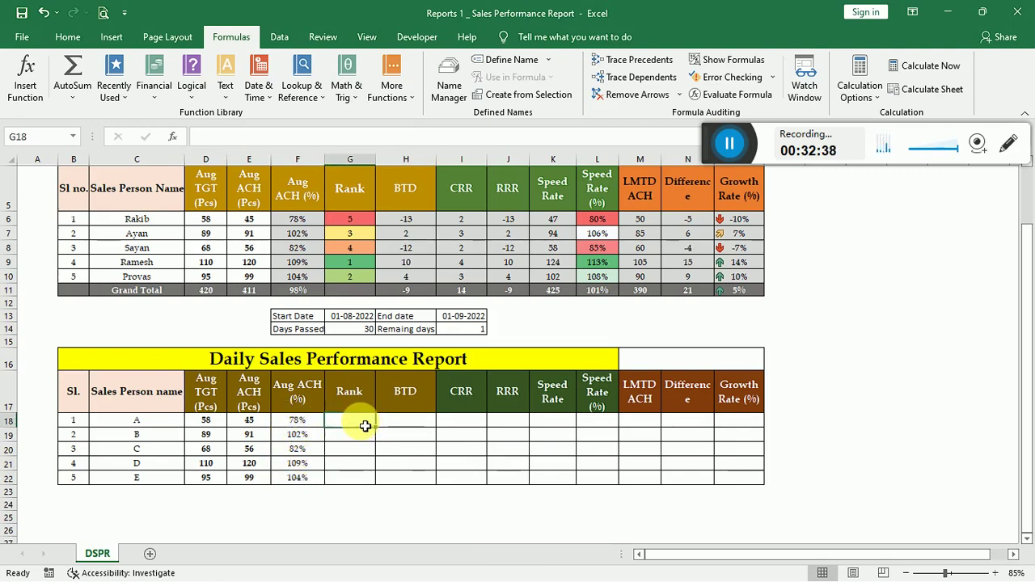
text(=rank)
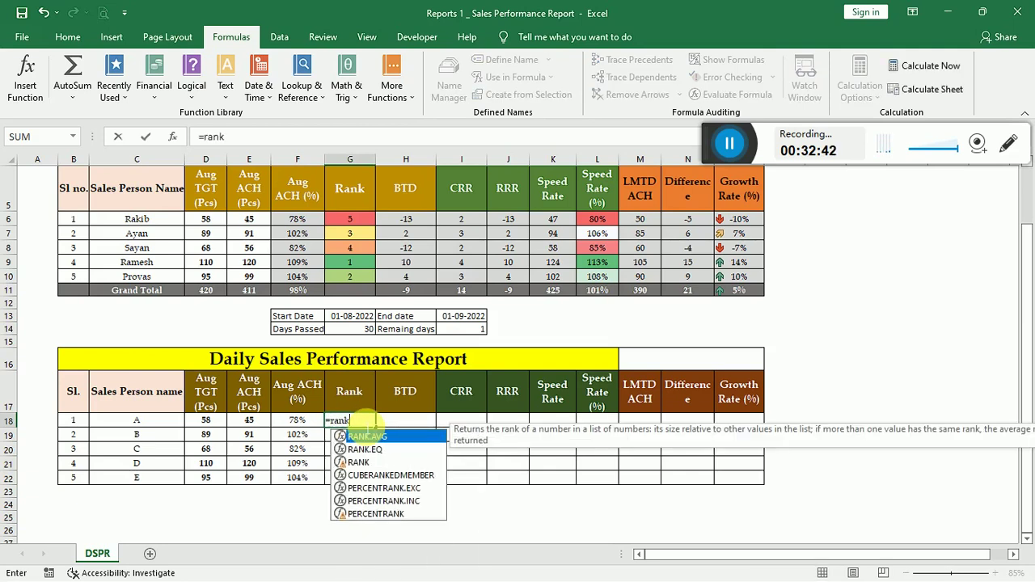
key(Down)
key(Down)
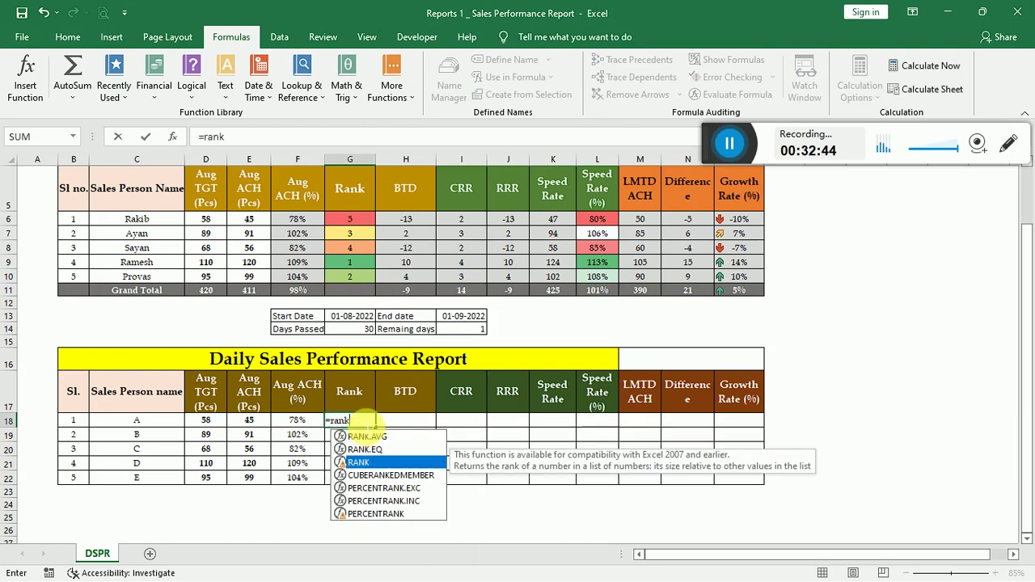
key(Tab)
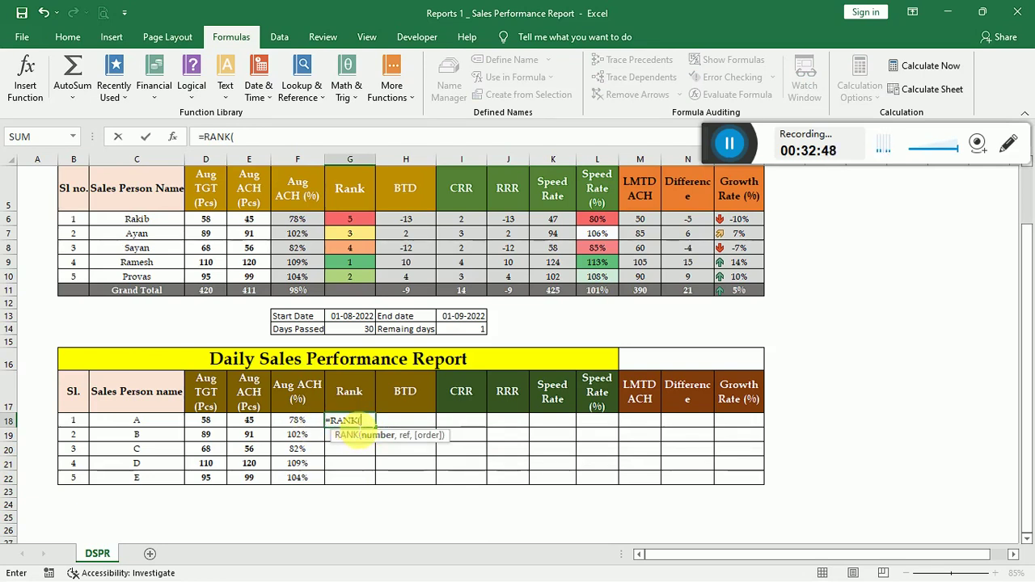
click(304, 426)
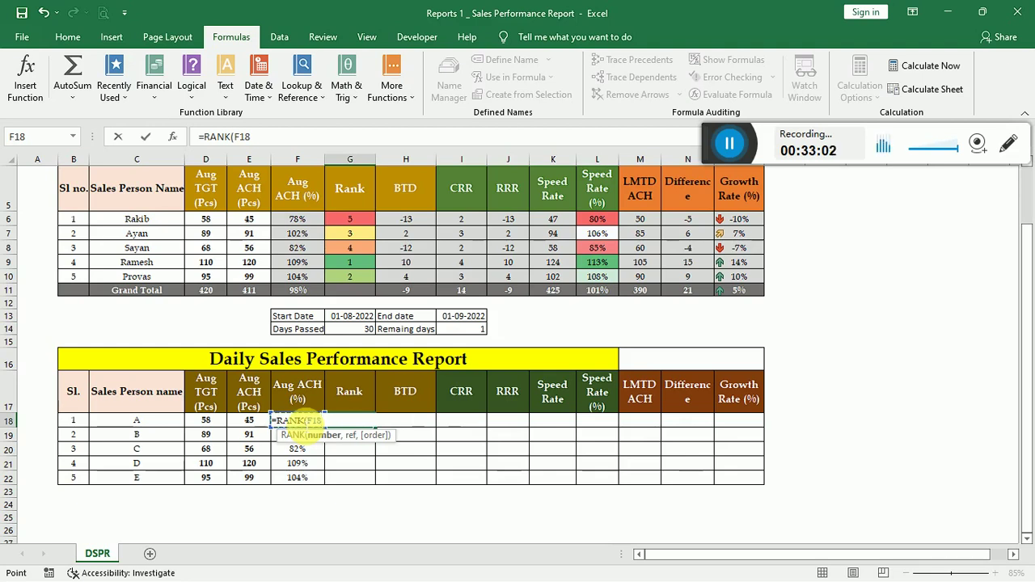
text(,)
key(Right)
key(Down)
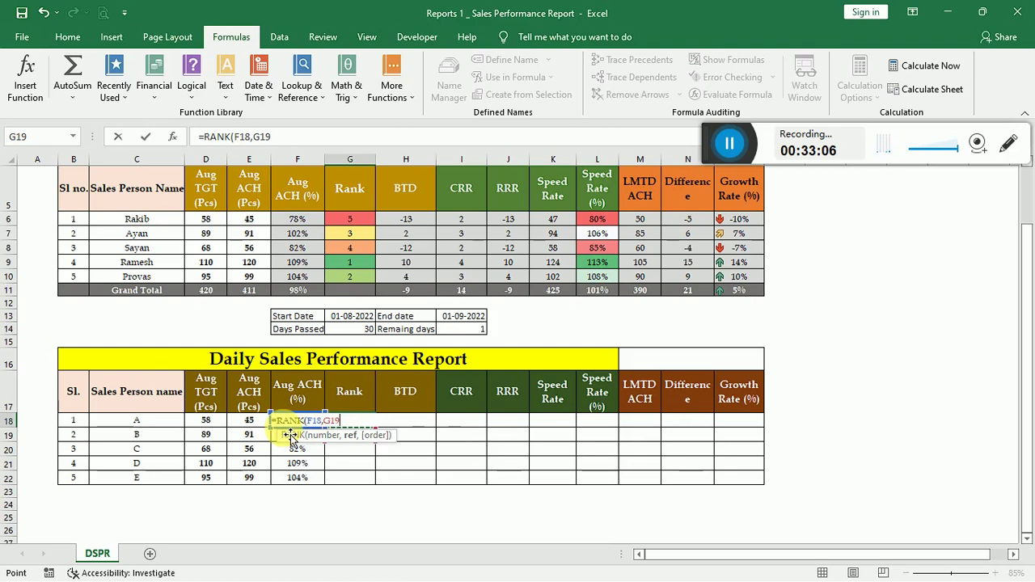
key(Escape)
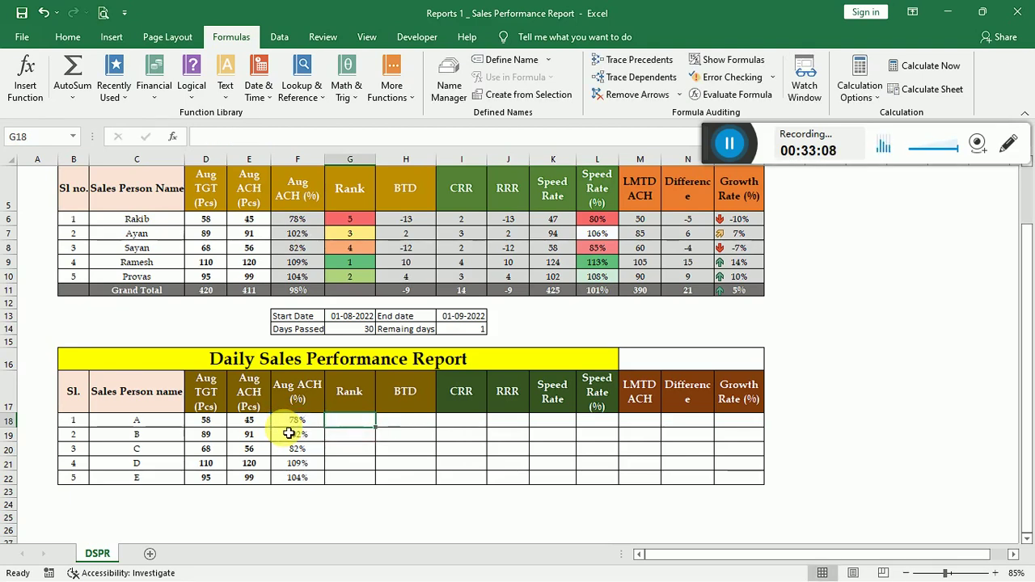
Enter the formula =RANK(F18,F18:F22,0) in G18 to rank salesperson A's Aug ACH (%) in descending order.
click(333, 438)
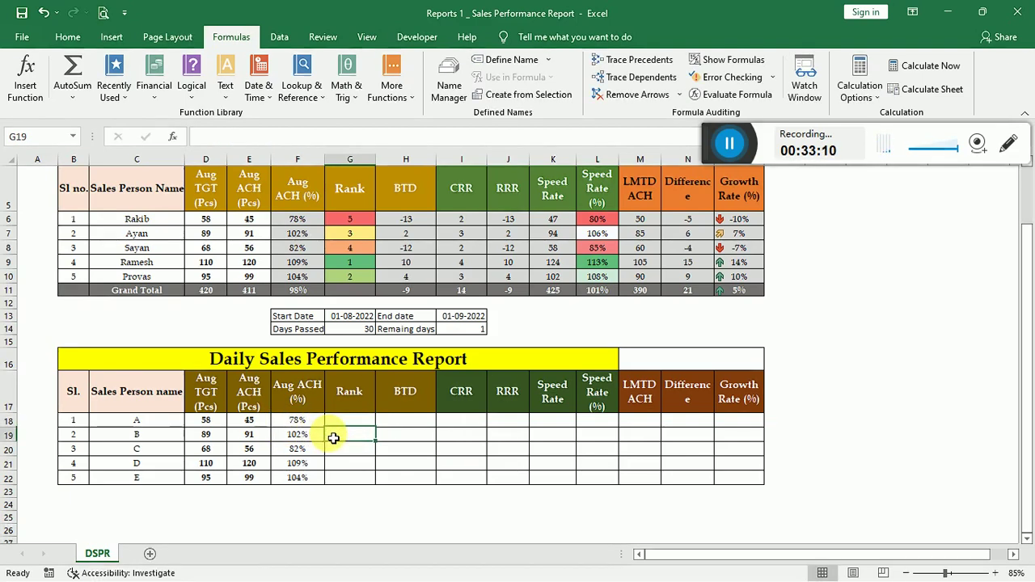
click(354, 424)
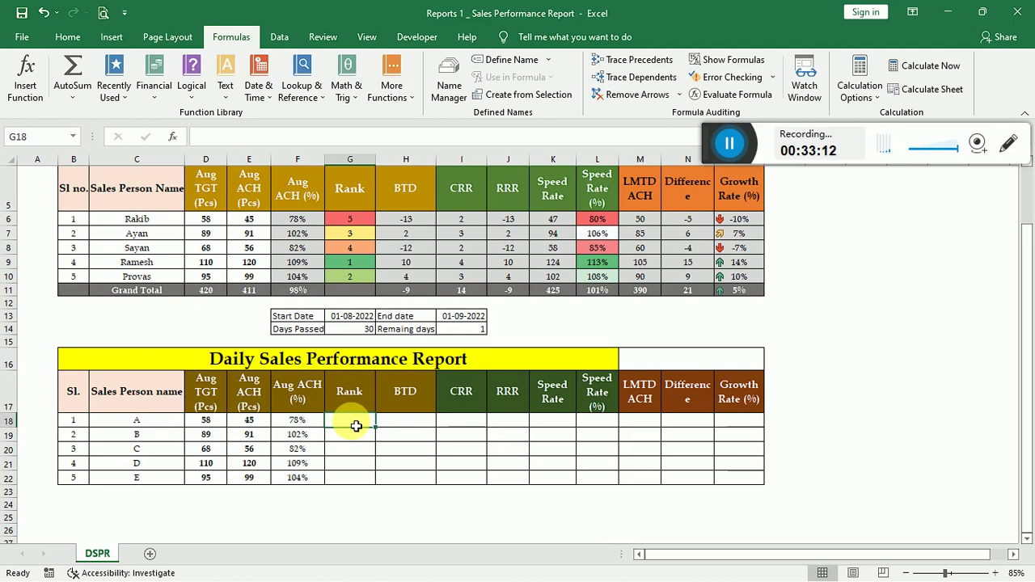
click(198, 136)
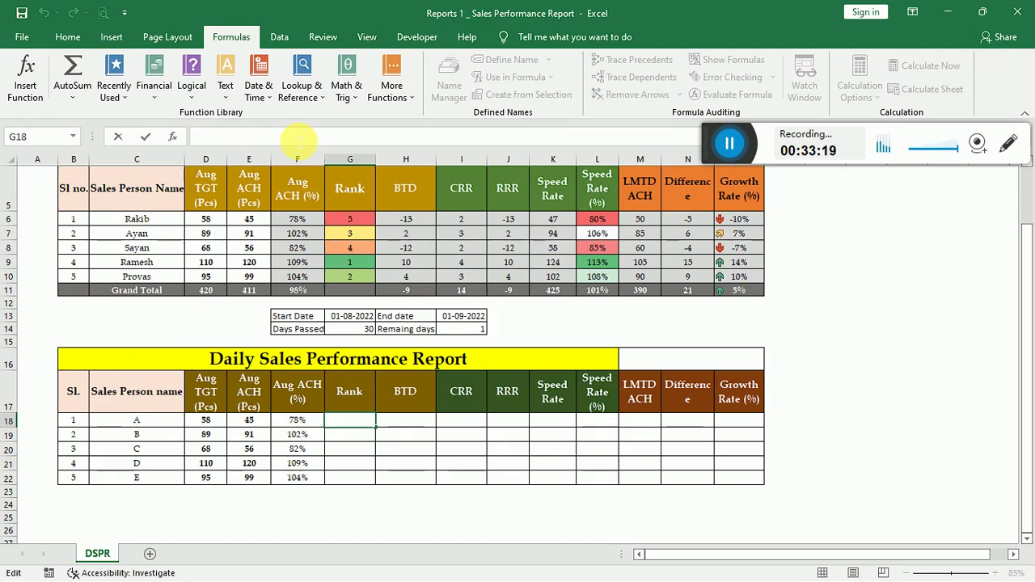
text(=rank)
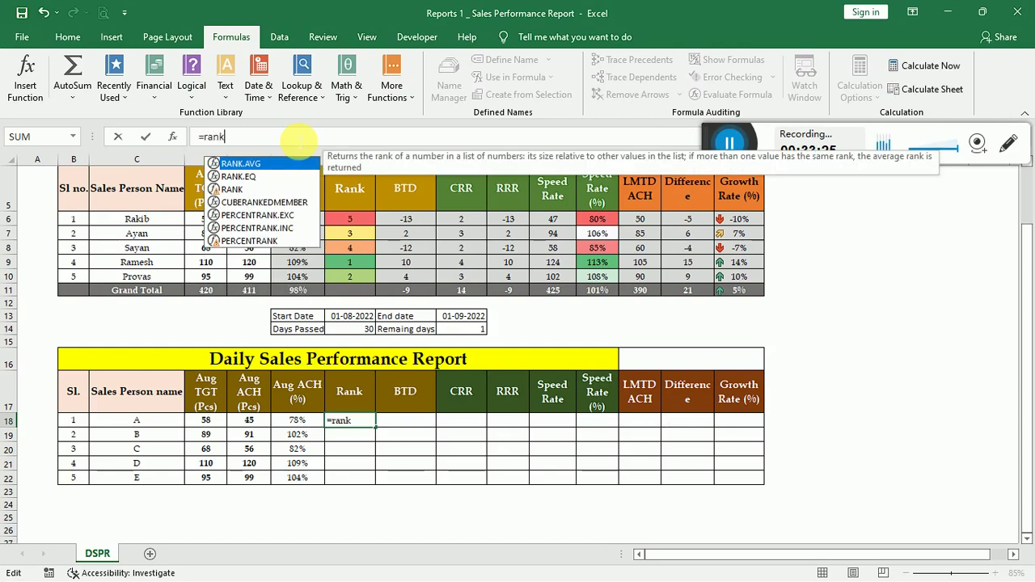
click(232, 190)
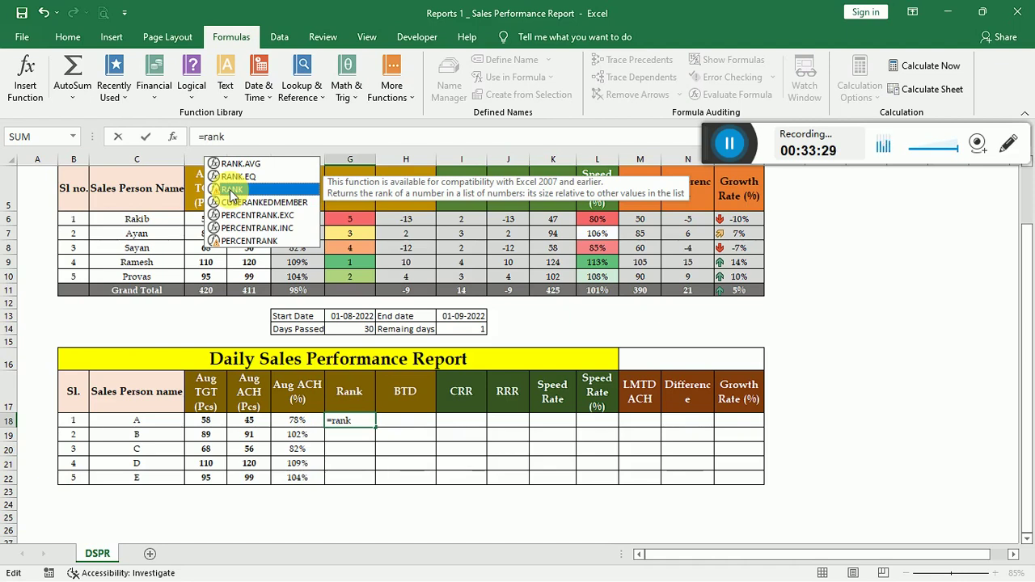
double_click(232, 190)
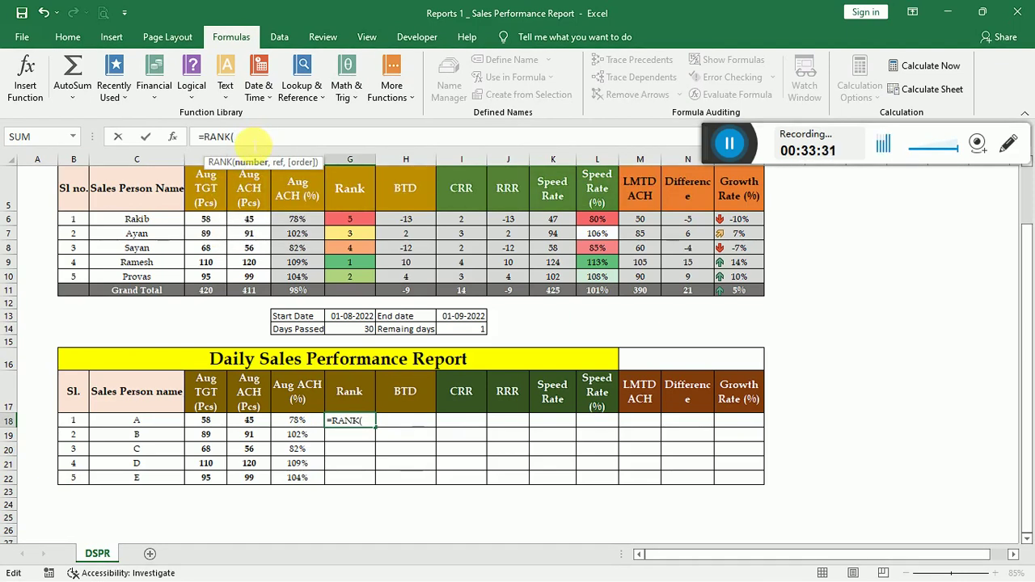
click(296, 422)
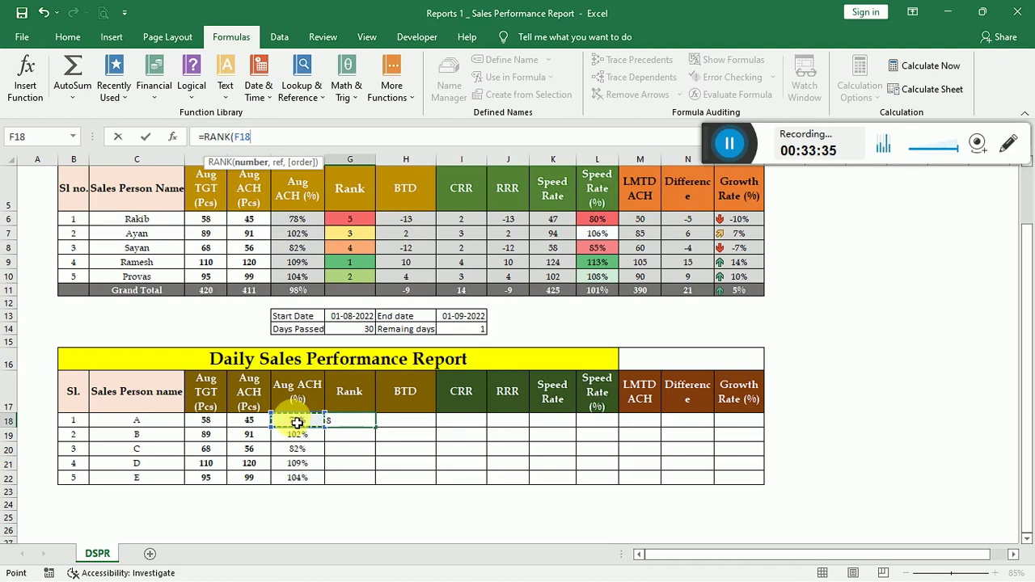
text(,)
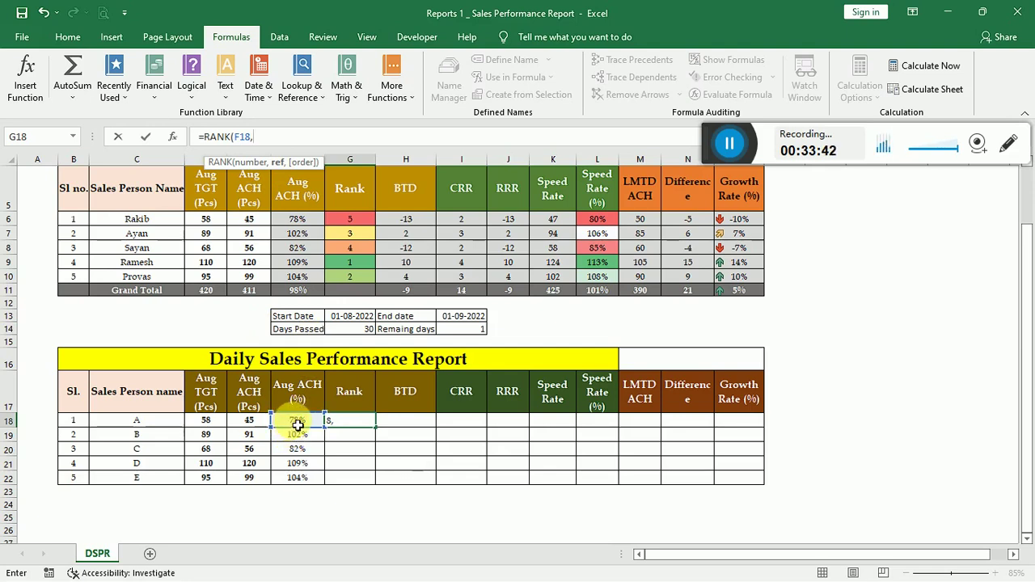
drag(308, 423, 303, 479)
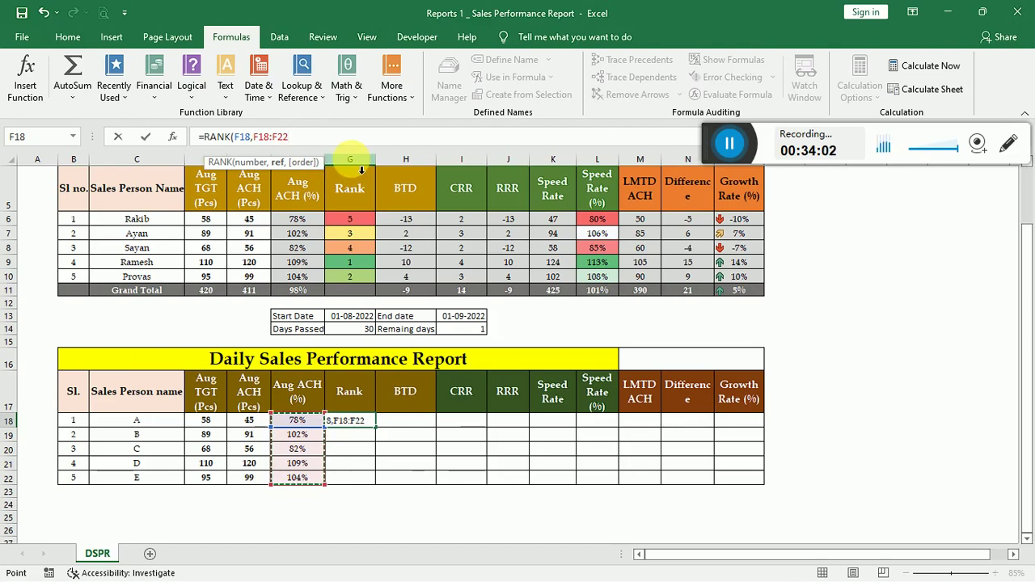
text(,)
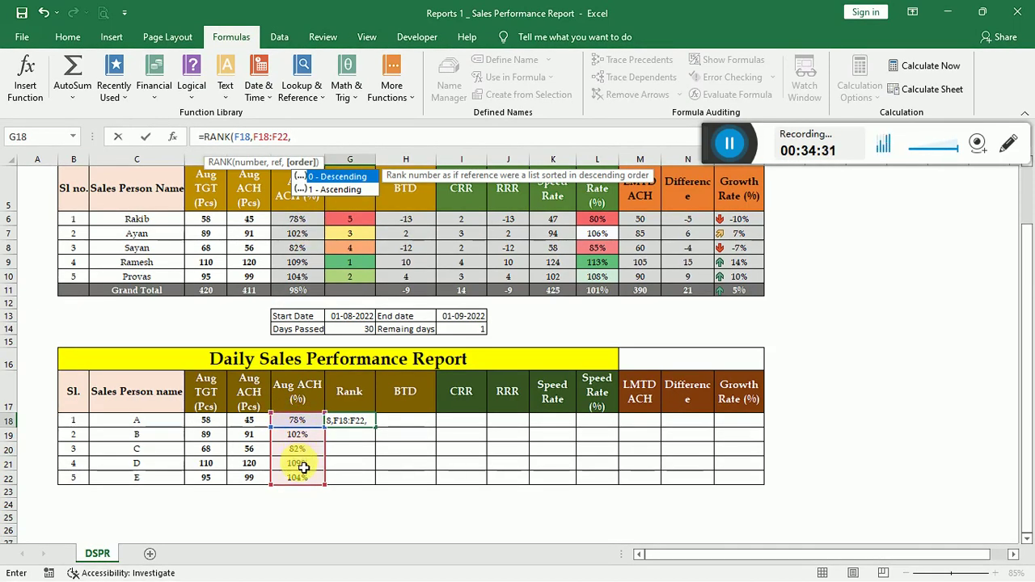
text(0))
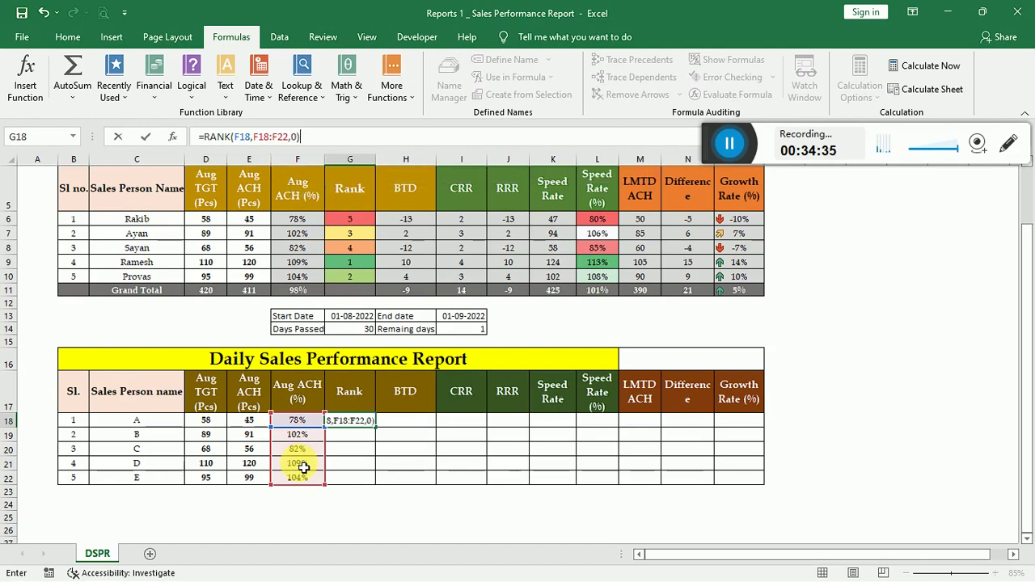
key(Return)
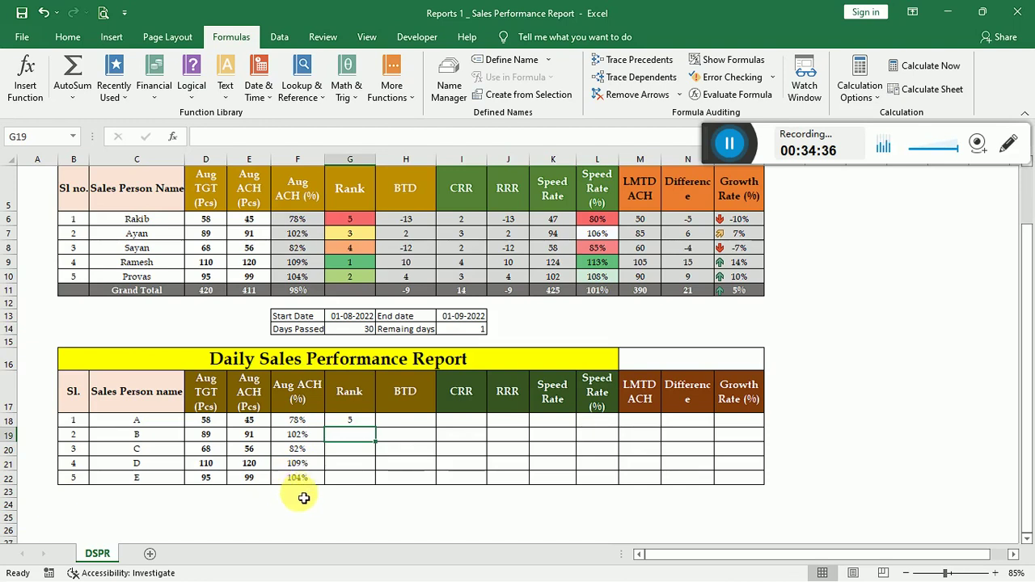
Fill the Rank formula in G18 down through G22 and inspect the copied formula in G22.
click(297, 422)
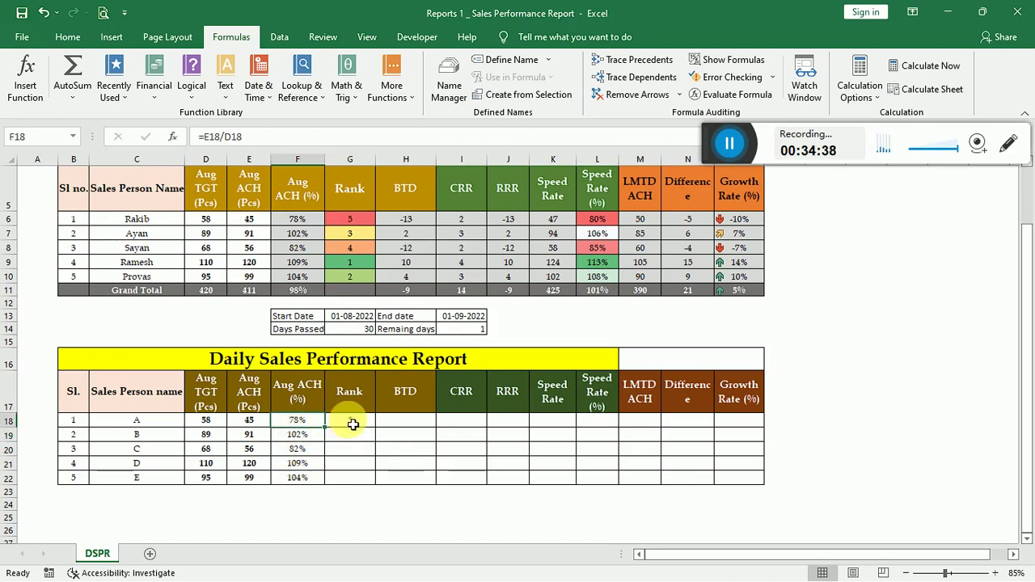
click(354, 424)
double_click(349, 422)
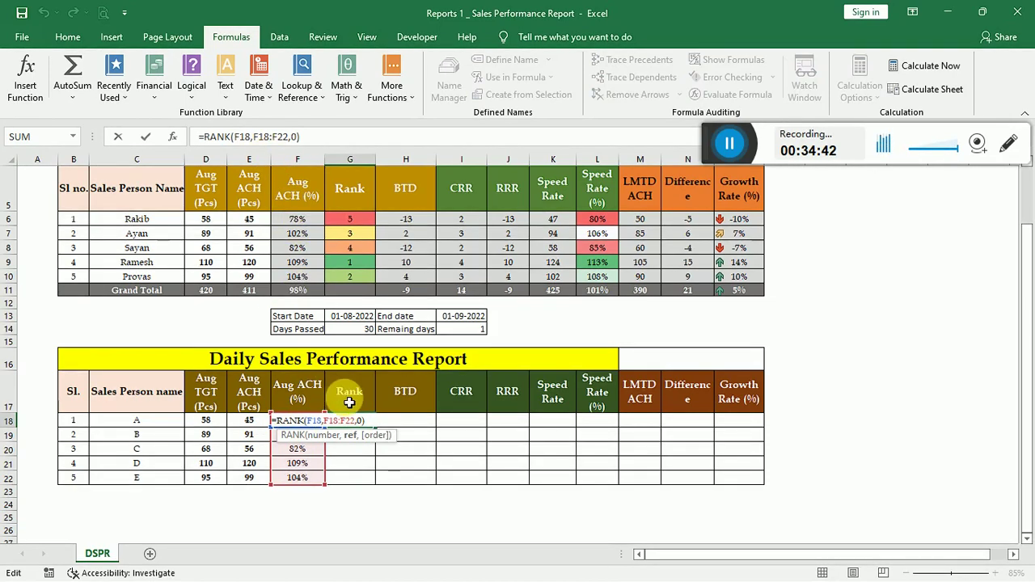
key(Escape)
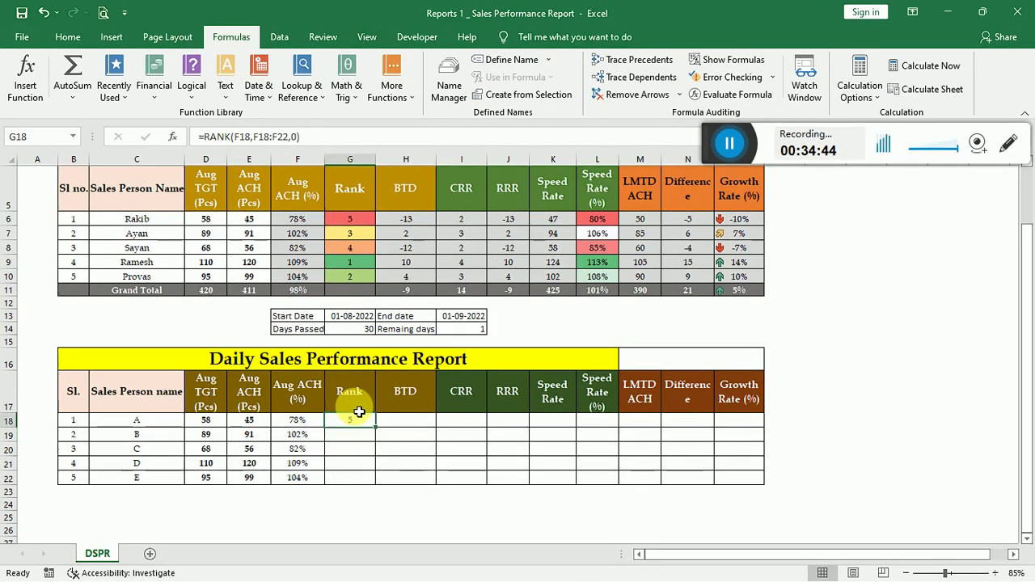
drag(349, 419, 346, 484)
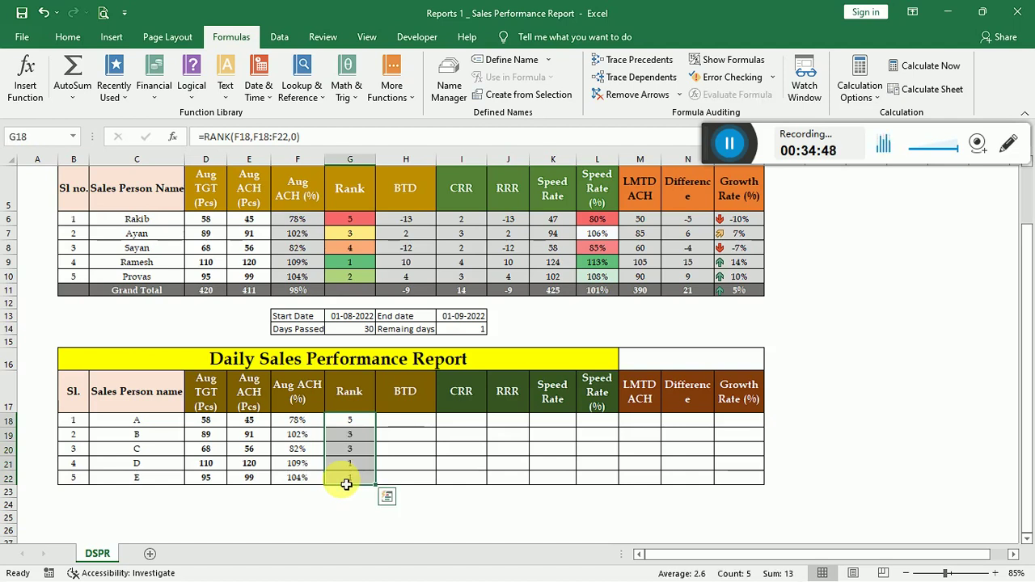
double_click(347, 483)
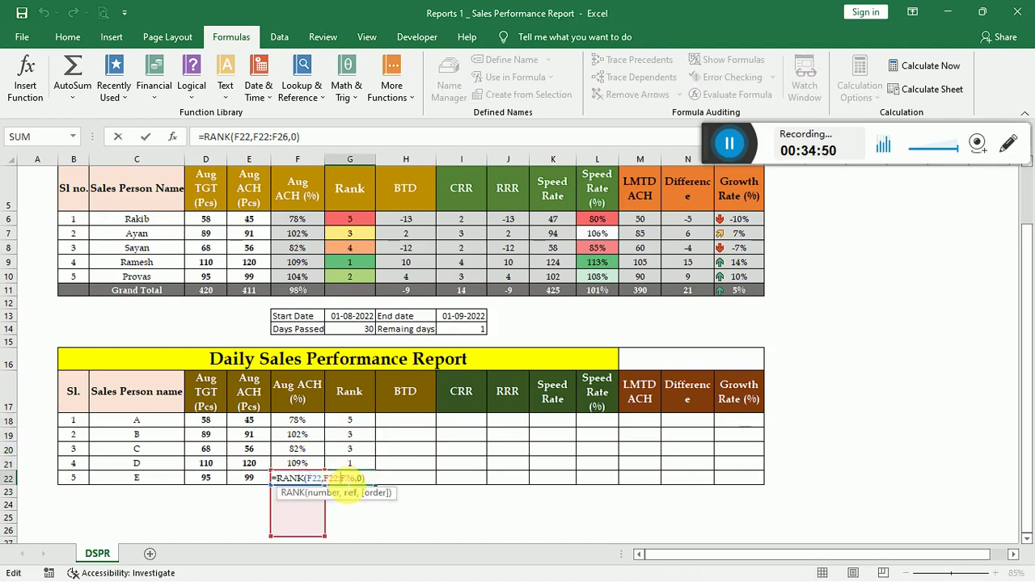
key(Escape)
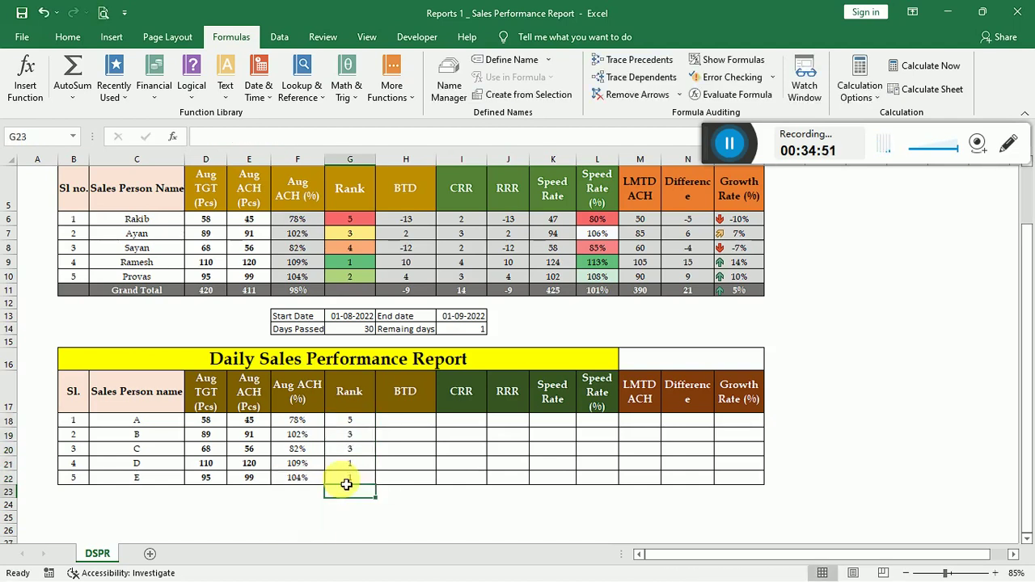
Copy the Rank formula in G18 and paste it over G19:G22.
click(370, 421)
key(ctrl+c)
drag(364, 437, 351, 483)
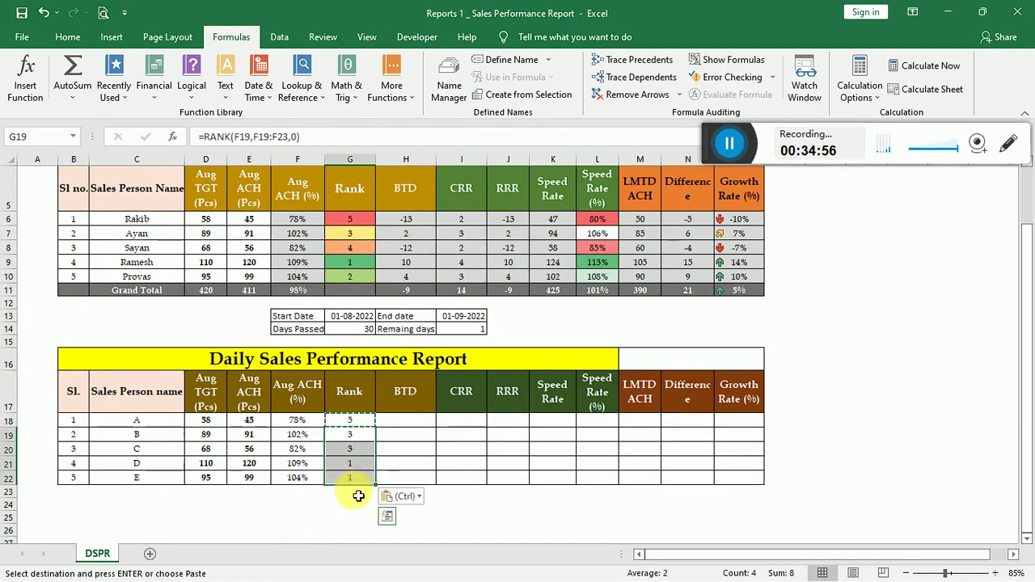
click(358, 493)
key(Escape)
click(420, 504)
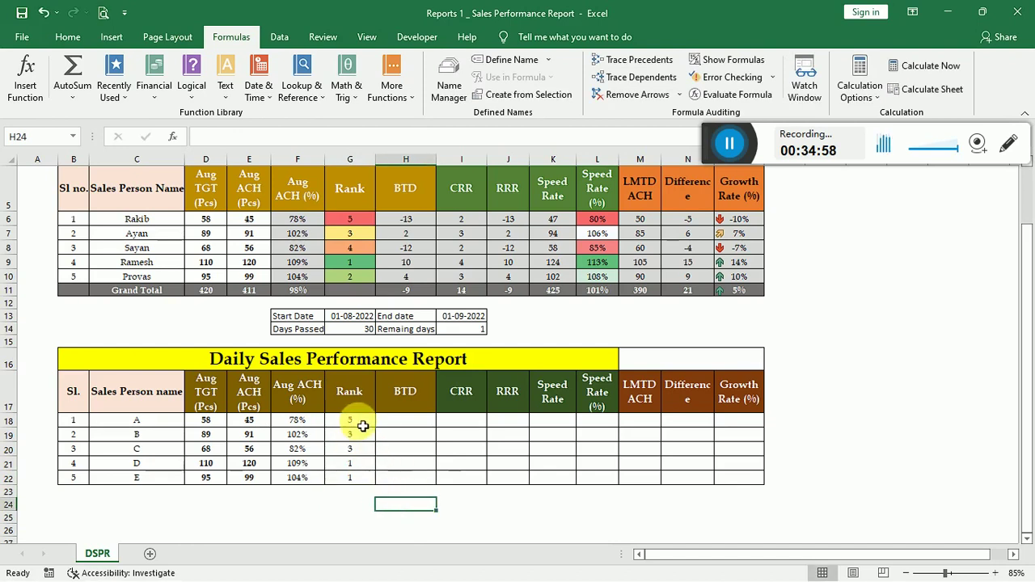
Compare the reference ranges used by the Rank formulas in G22, G18 and G20.
click(358, 482)
double_click(358, 483)
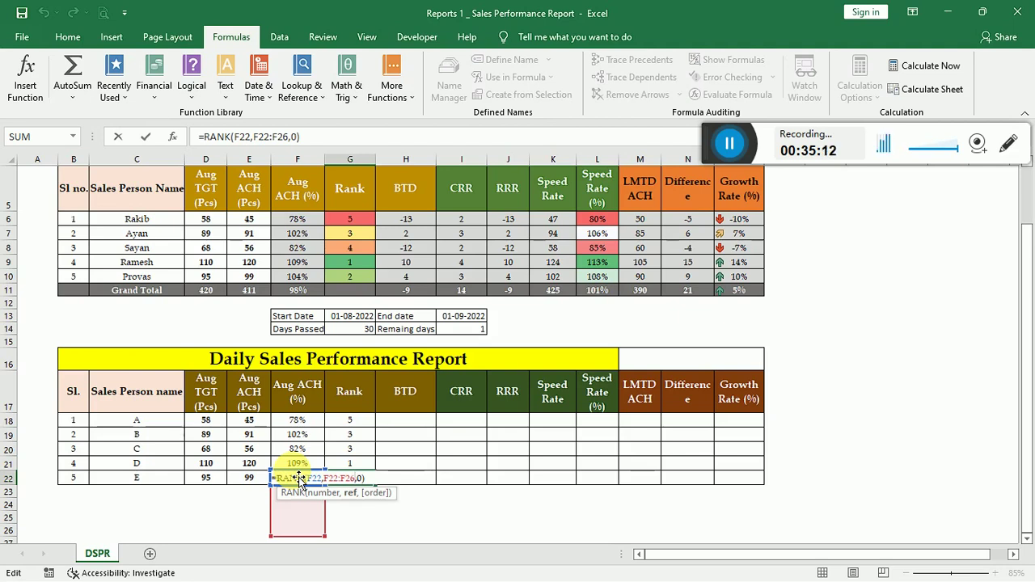
click(372, 421)
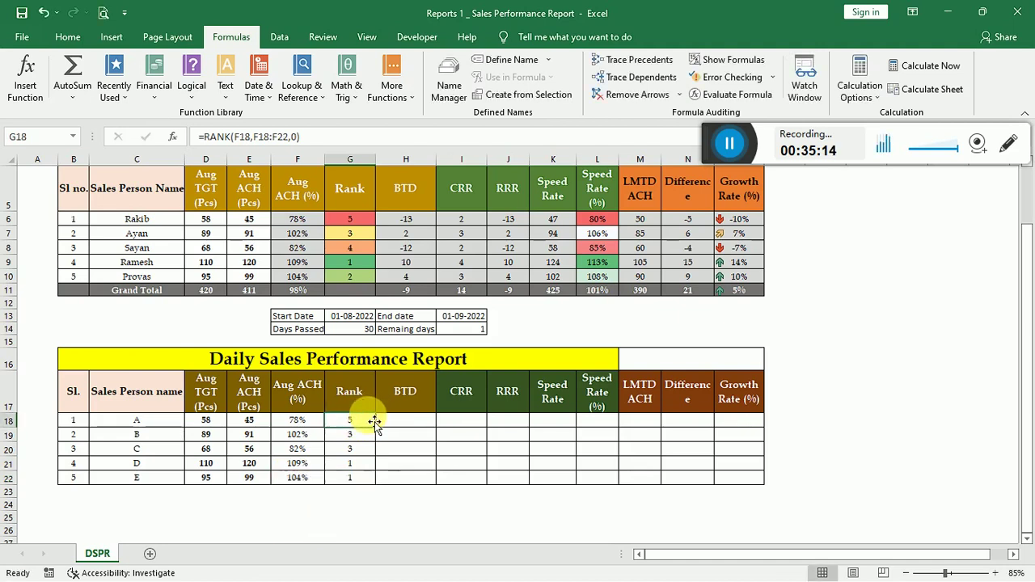
double_click(372, 420)
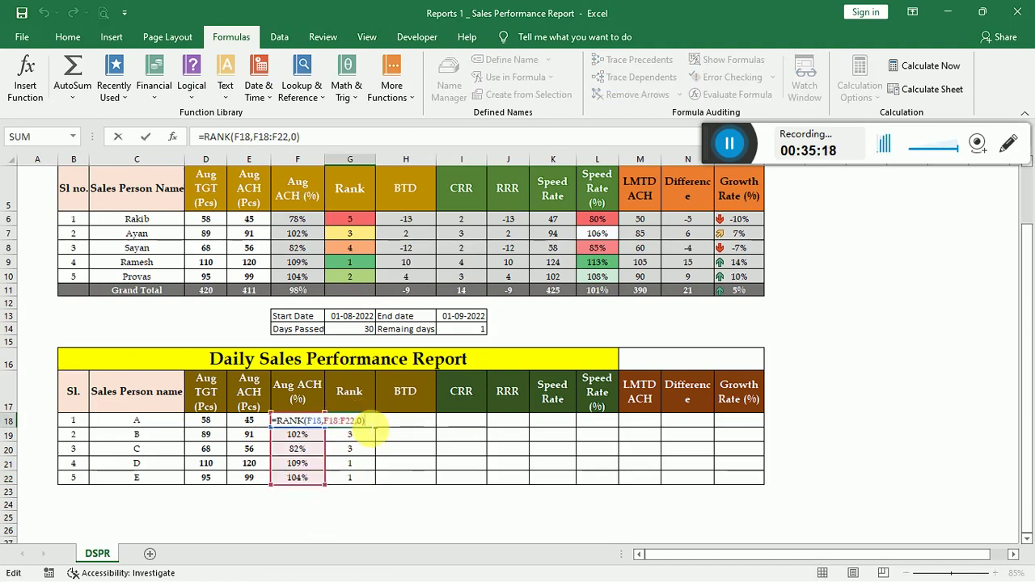
click(368, 433)
click(370, 451)
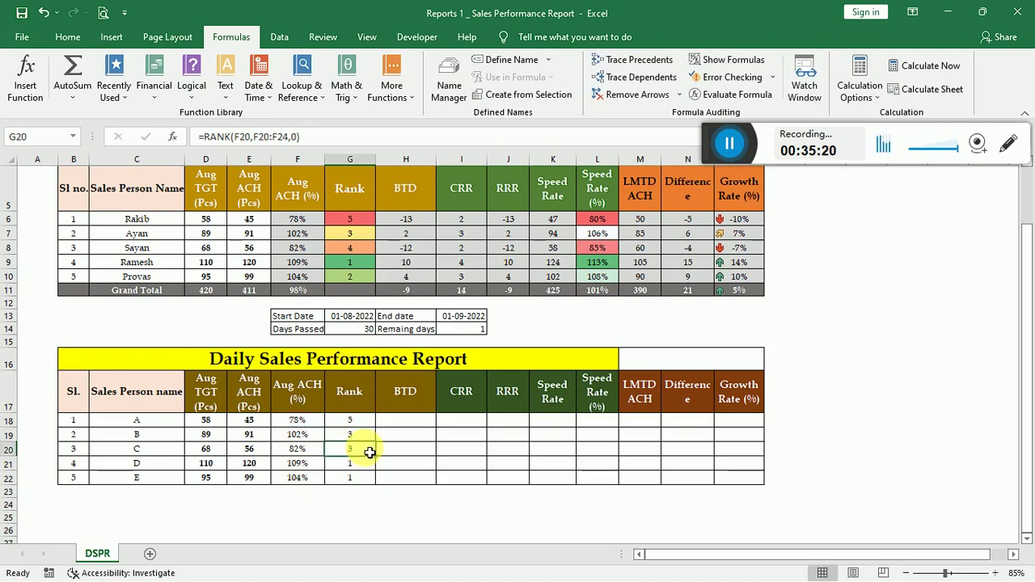
double_click(369, 452)
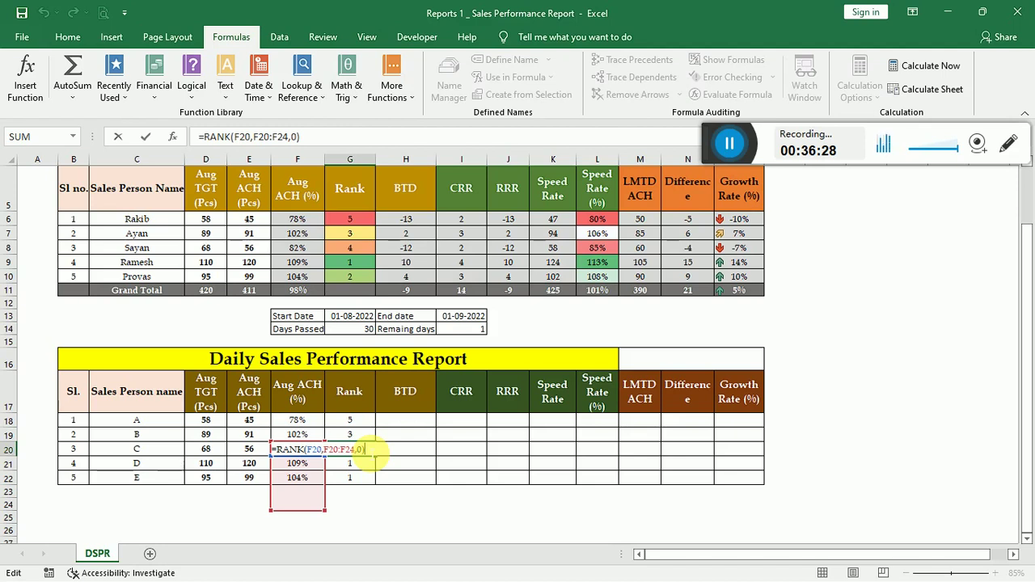
key(Return)
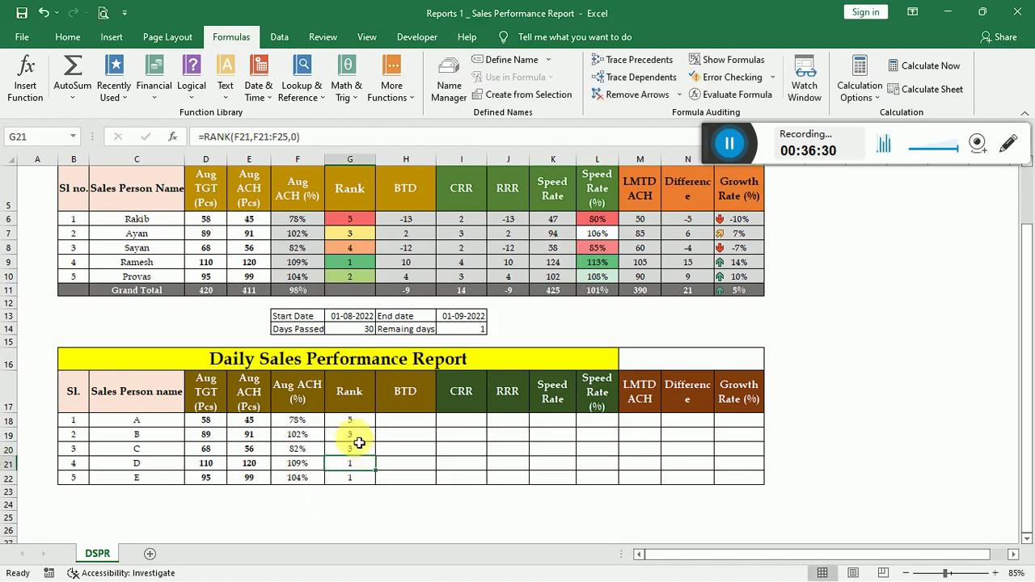
Make the ranking range in G18's formula absolute, giving =RANK(F18,$F$18:$F$22,0).
click(359, 424)
double_click(359, 425)
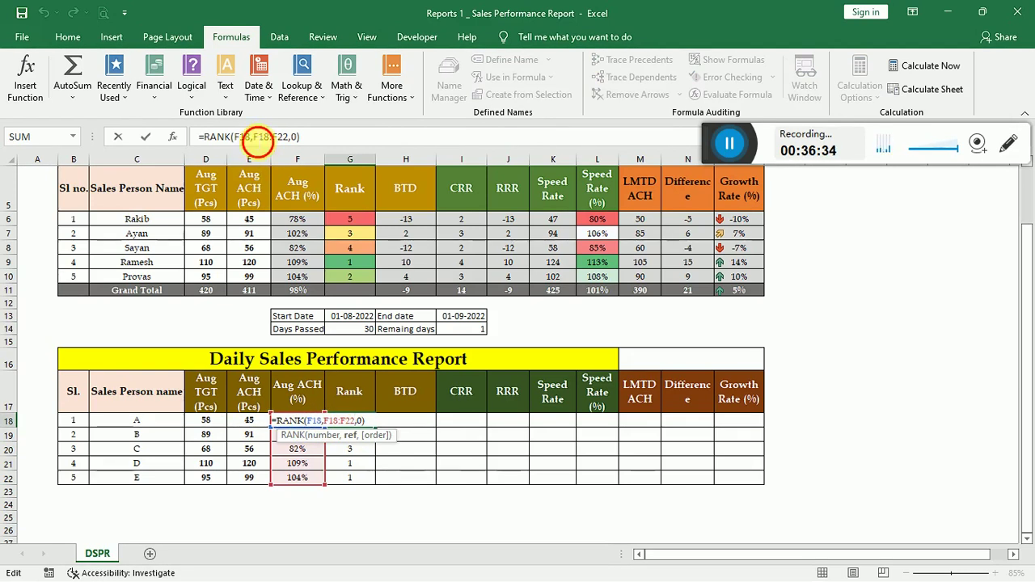
click(263, 136)
click(262, 136)
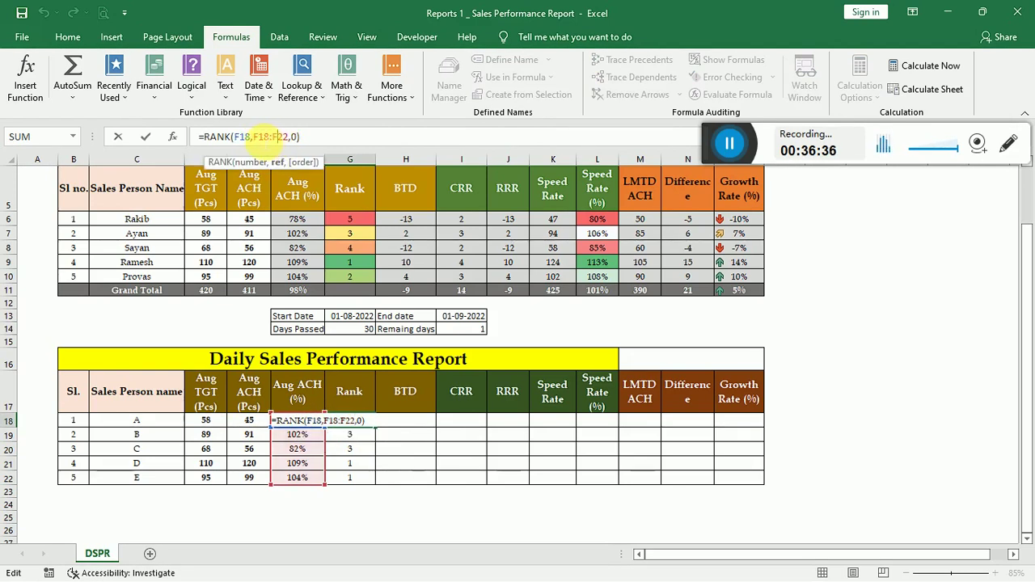
drag(254, 136, 292, 137)
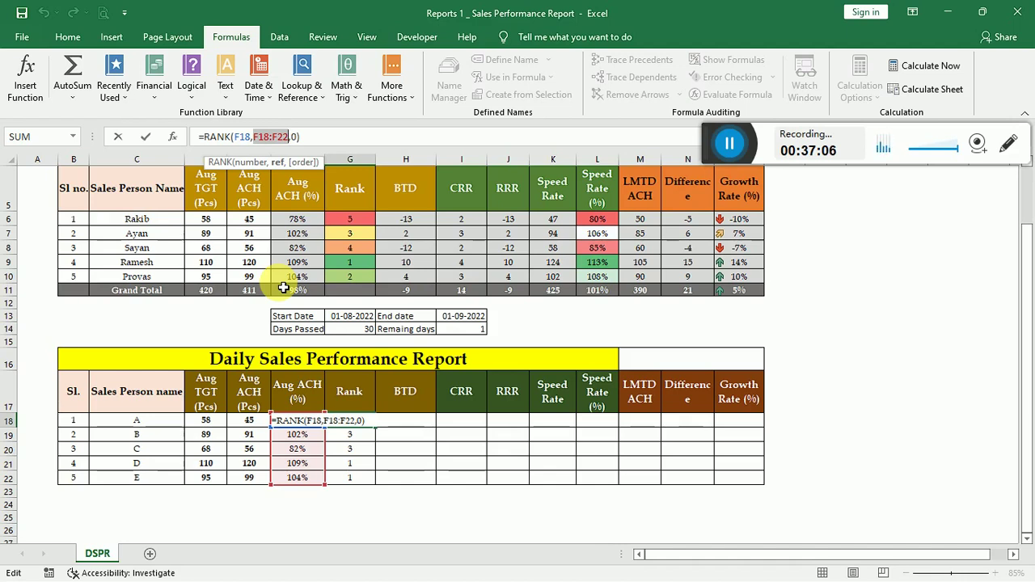
key(F4)
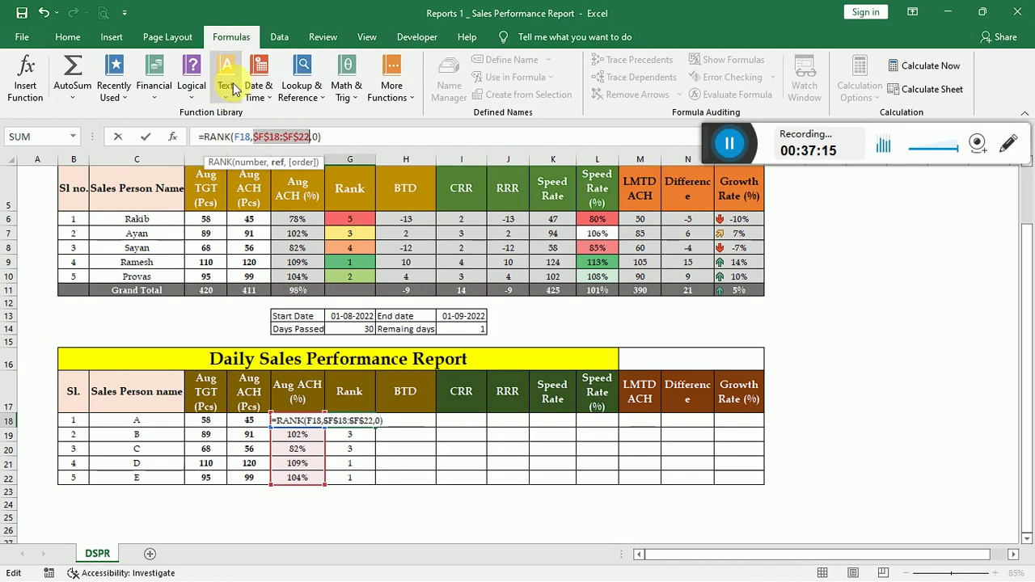
key(Return)
Fill the Rank formula with the absolute range from G18 down through G22 and check the formula in G22.
drag(348, 420, 350, 485)
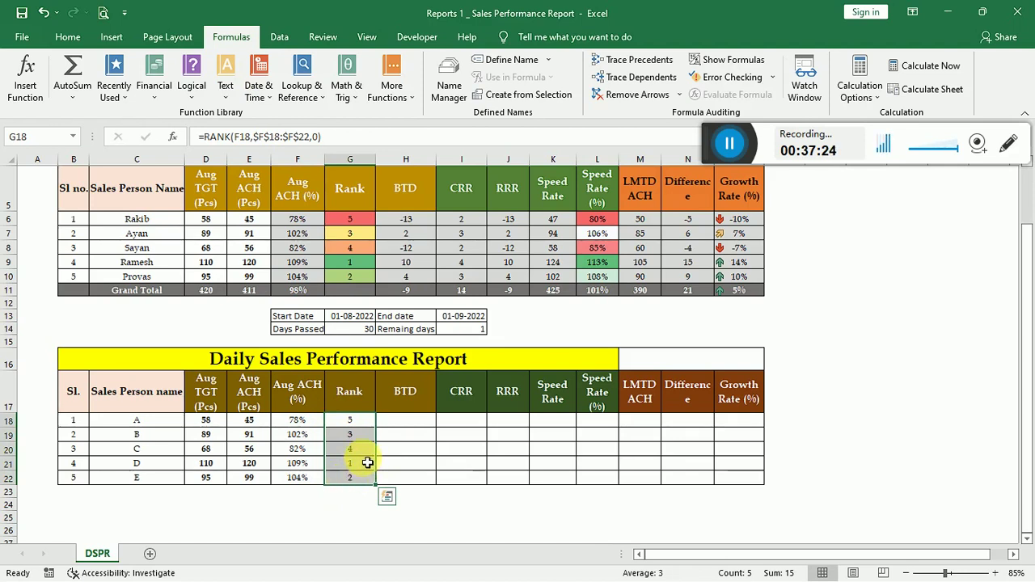
click(366, 463)
double_click(371, 483)
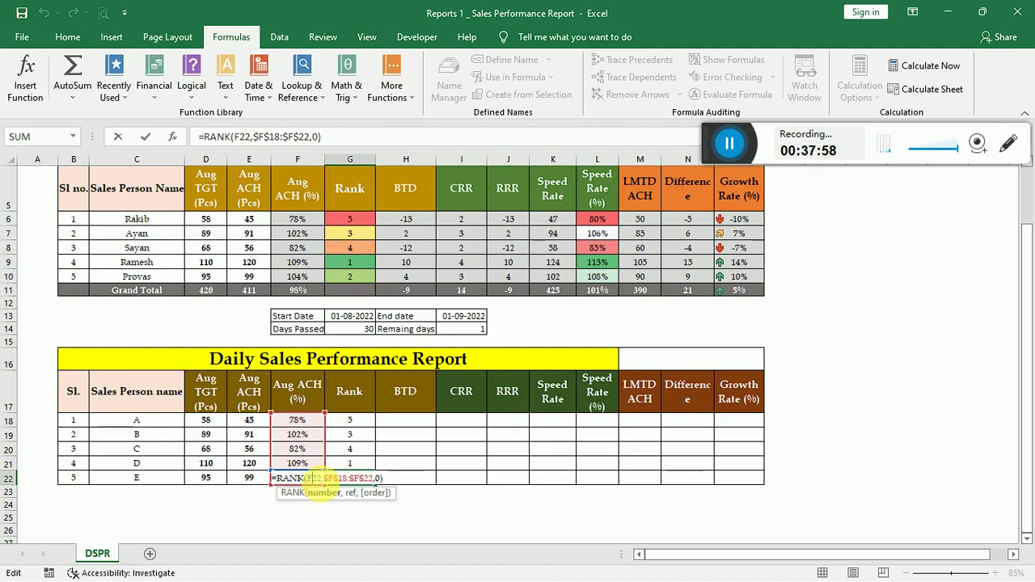
key(Return)
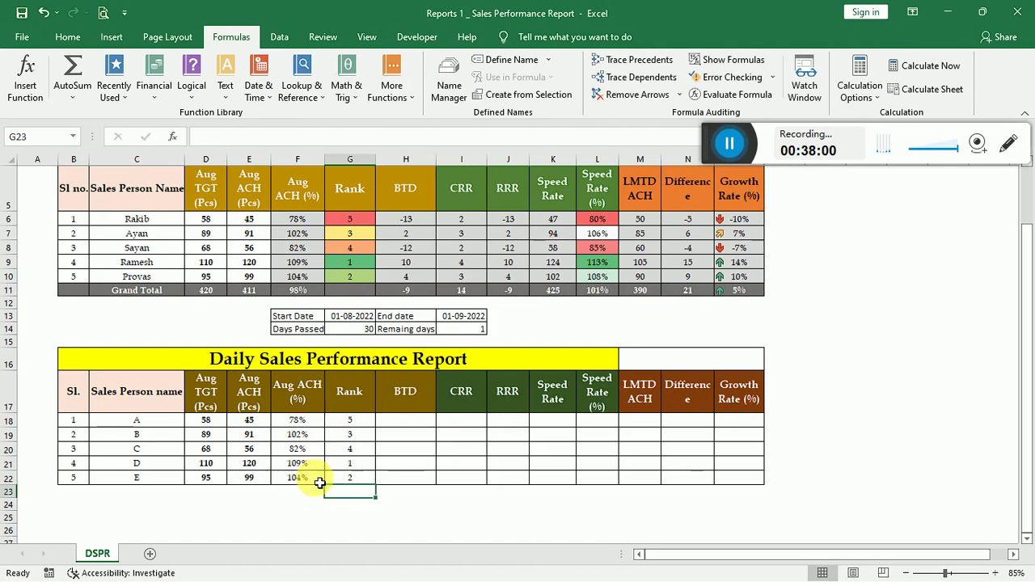
Apply the Red - Yellow - Green Color Scale conditional formatting to the Rank values in G18:G22.
drag(354, 420, 355, 479)
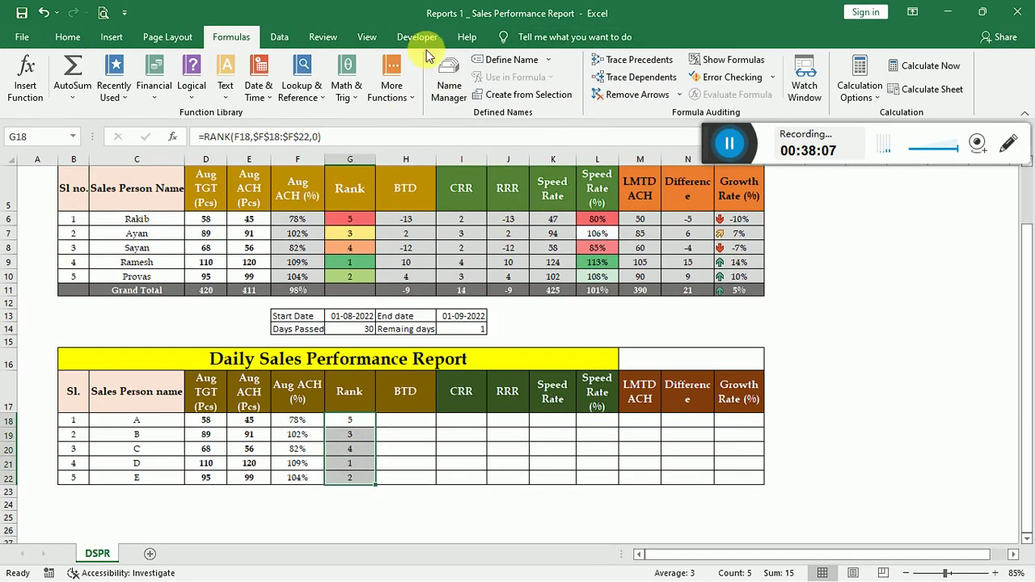
click(280, 38)
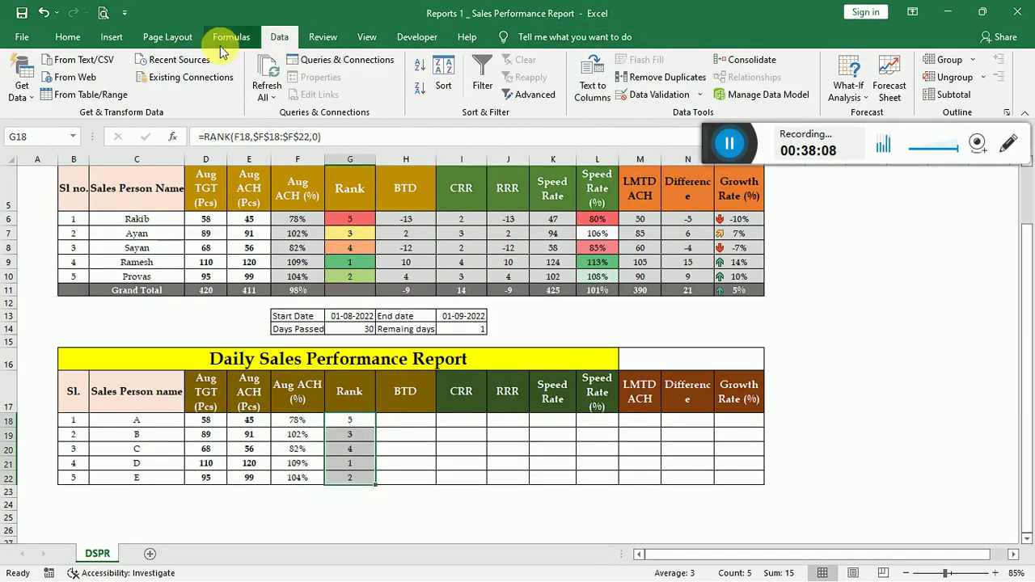
click(68, 37)
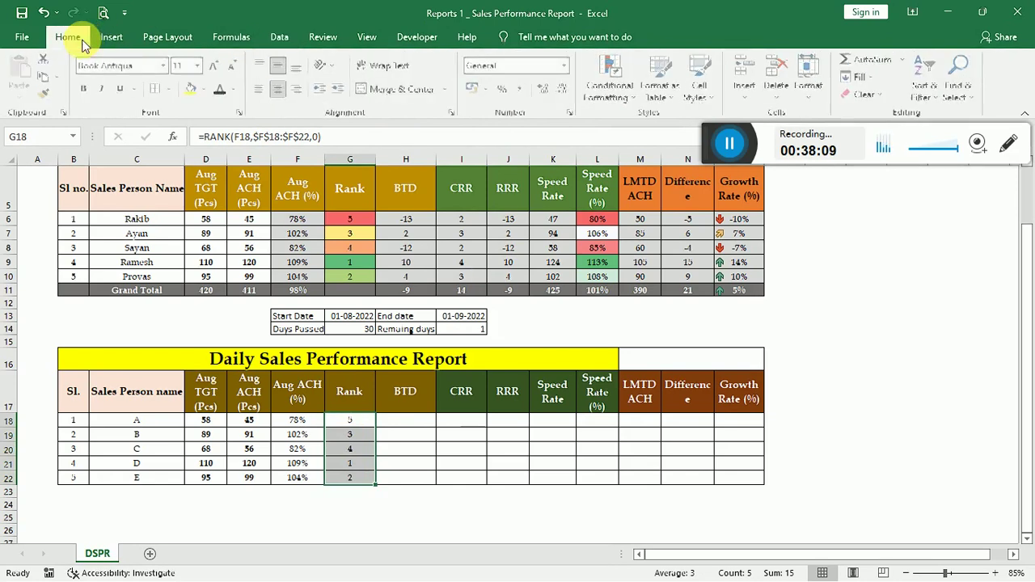
click(625, 93)
click(625, 94)
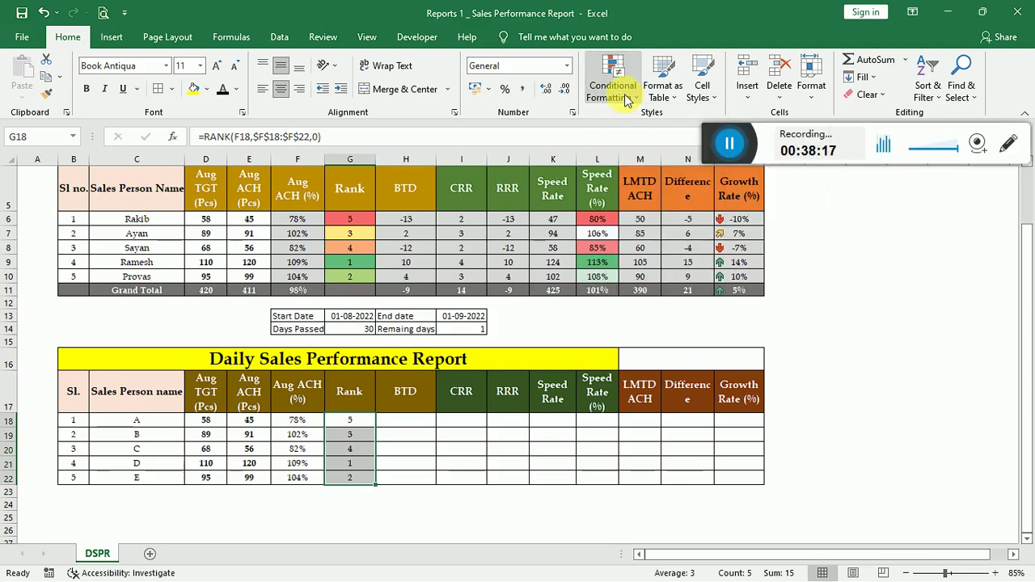
click(624, 95)
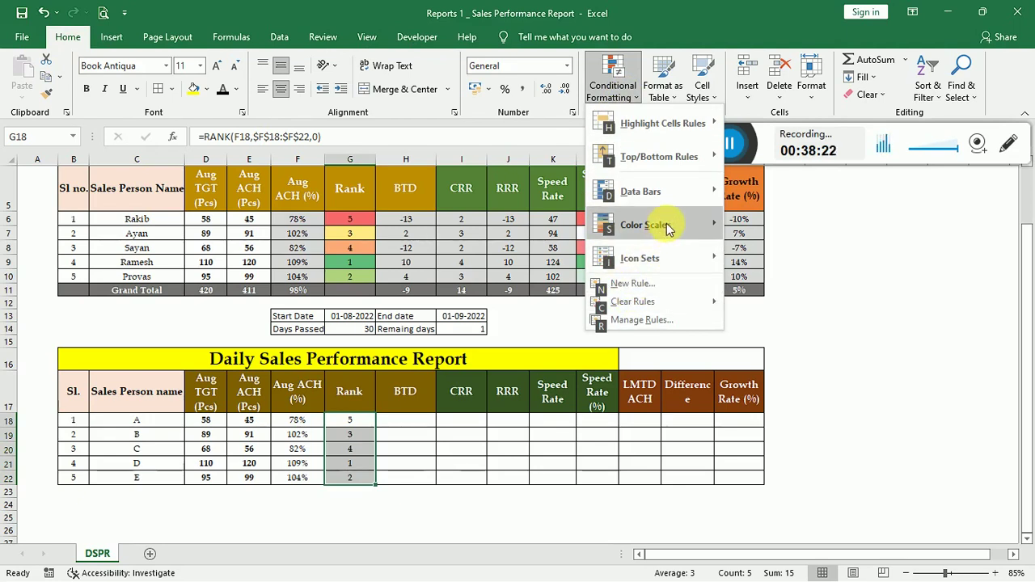
mouse_move(668, 232)
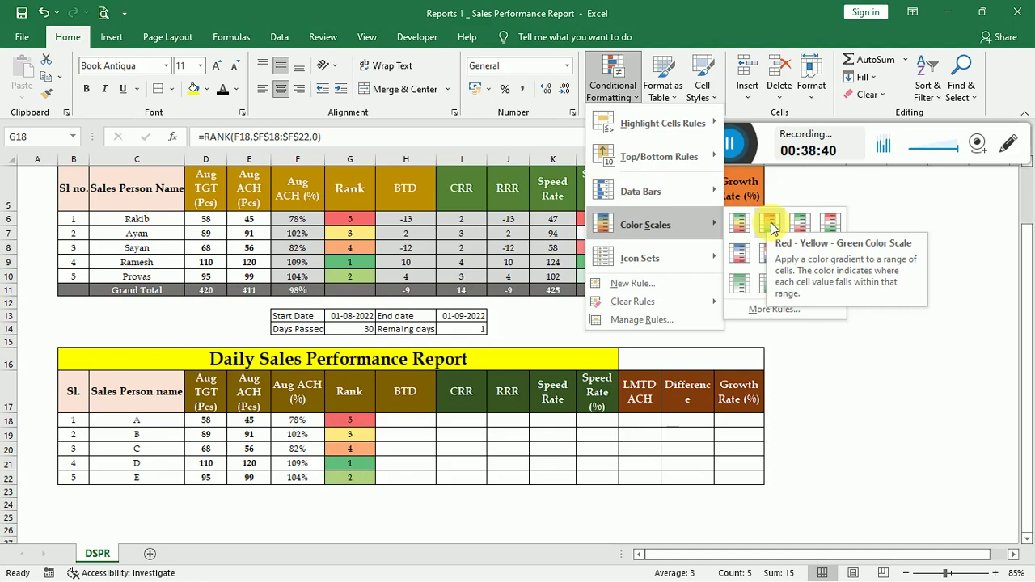
click(771, 225)
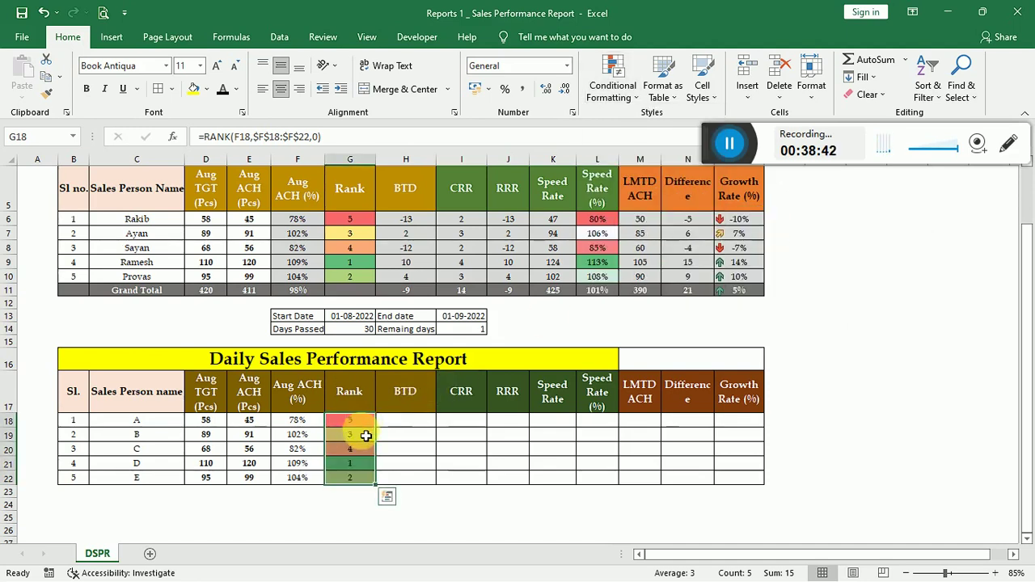
click(373, 469)
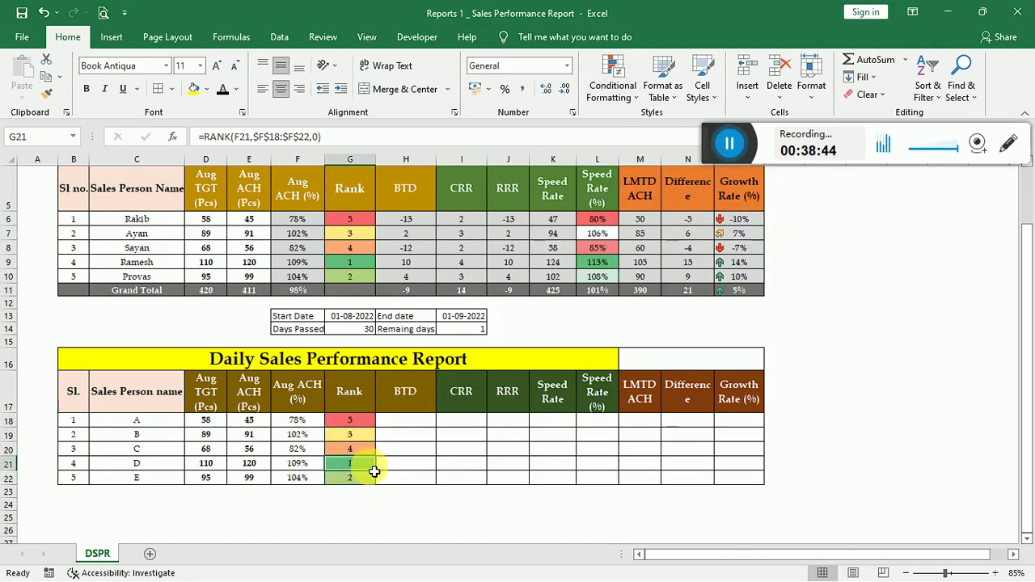
Enter the BTD formula =E18-D18 in H18, subtracting the August target from the August achievement.
click(421, 420)
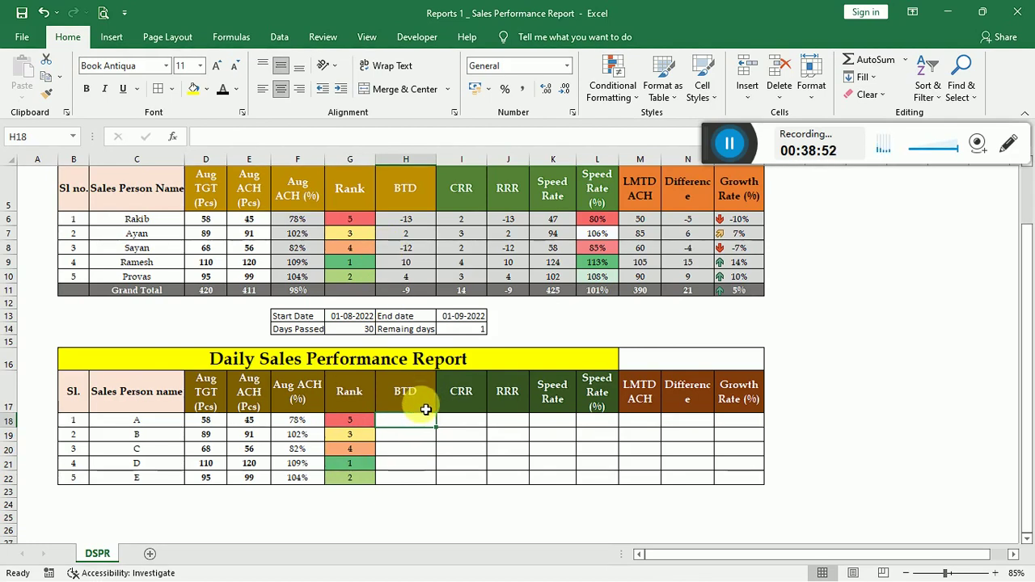
text(=)
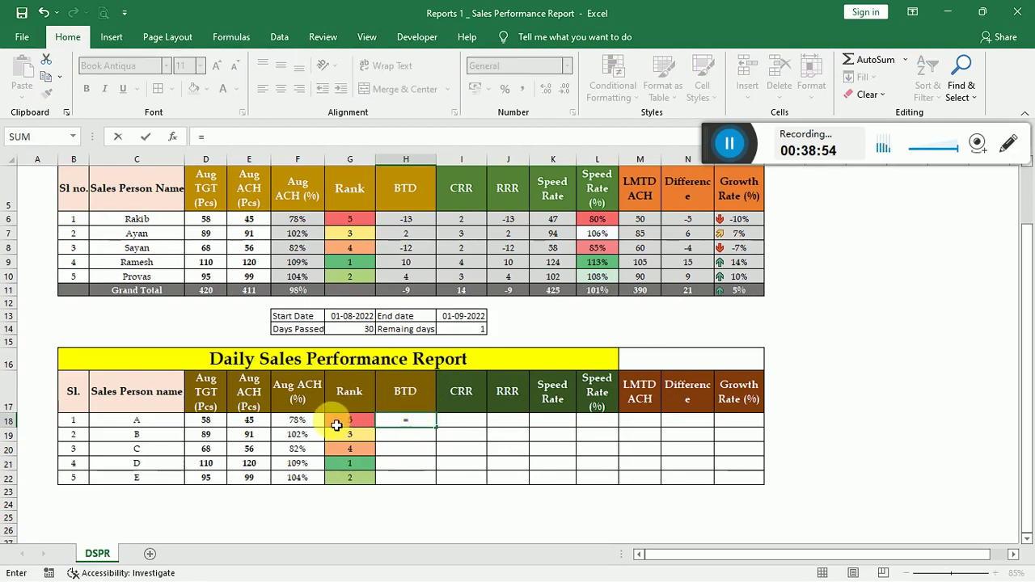
click(260, 422)
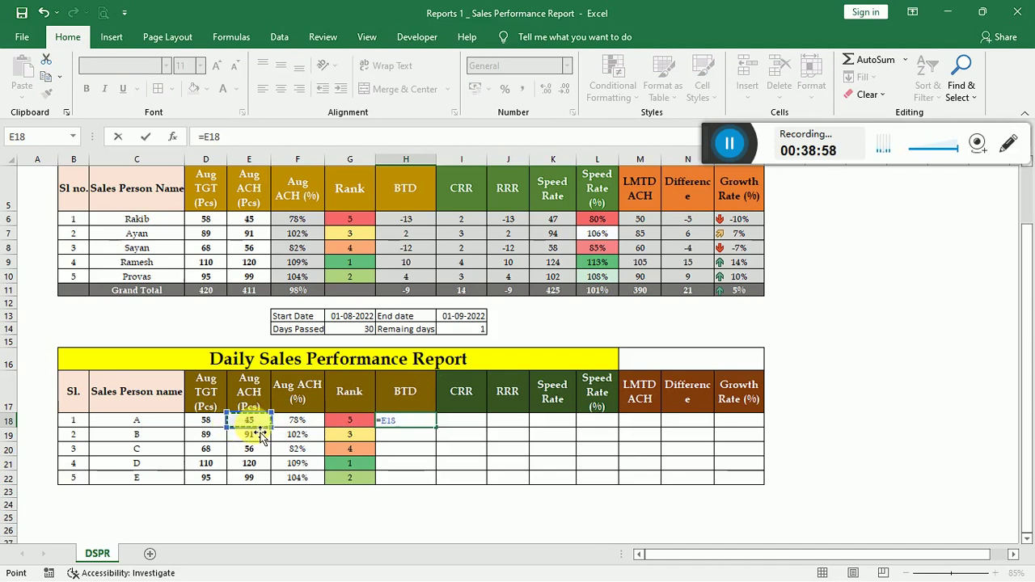
text(-)
click(210, 422)
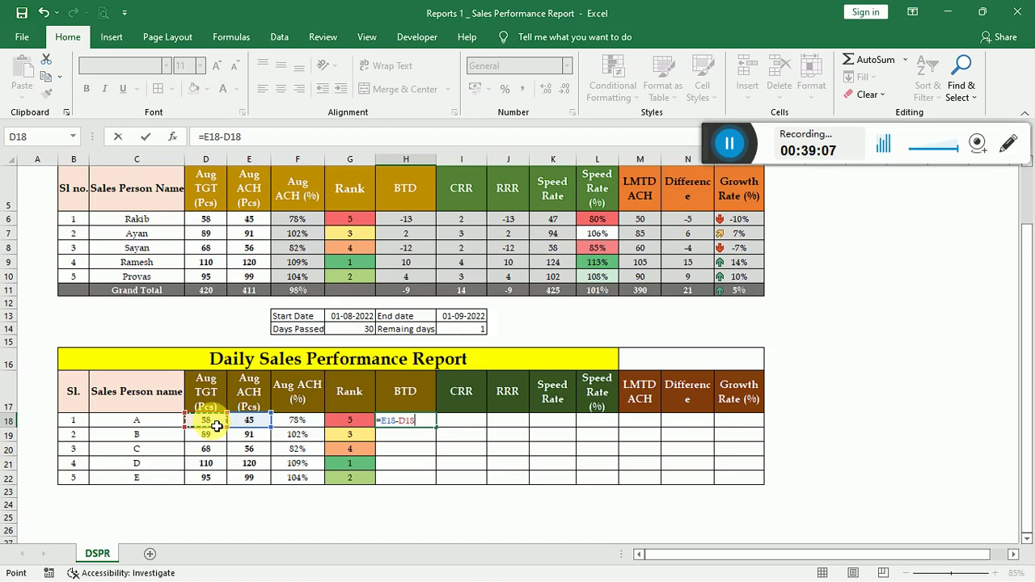
key(ctrl+Return)
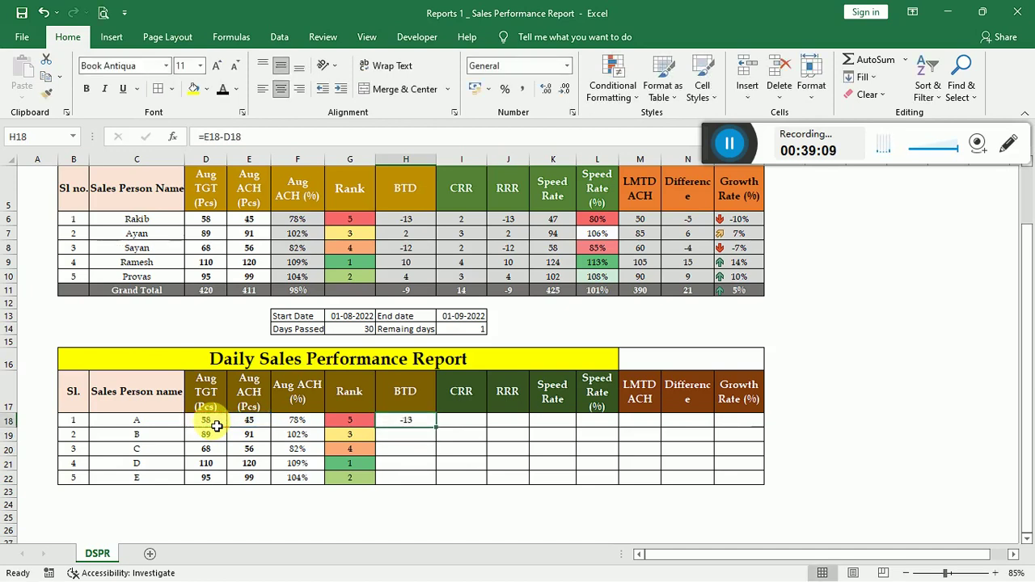
Fill the BTD formula from H18 down through H22 and check the formula in H22.
key(shift+Down)
key(shift+Down)
key(shift+Down)
key(shift+Down)
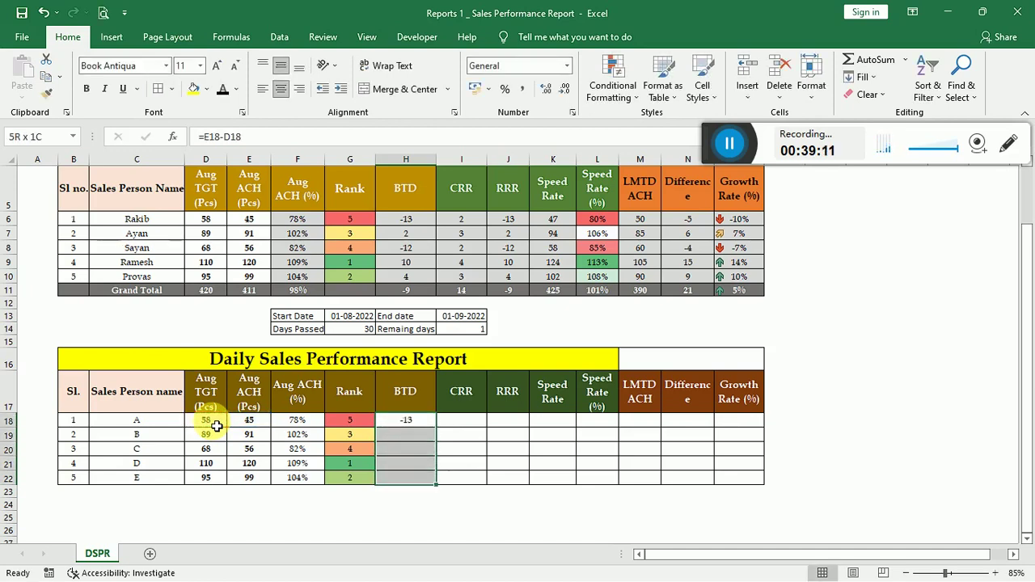
key(ctrl+d)
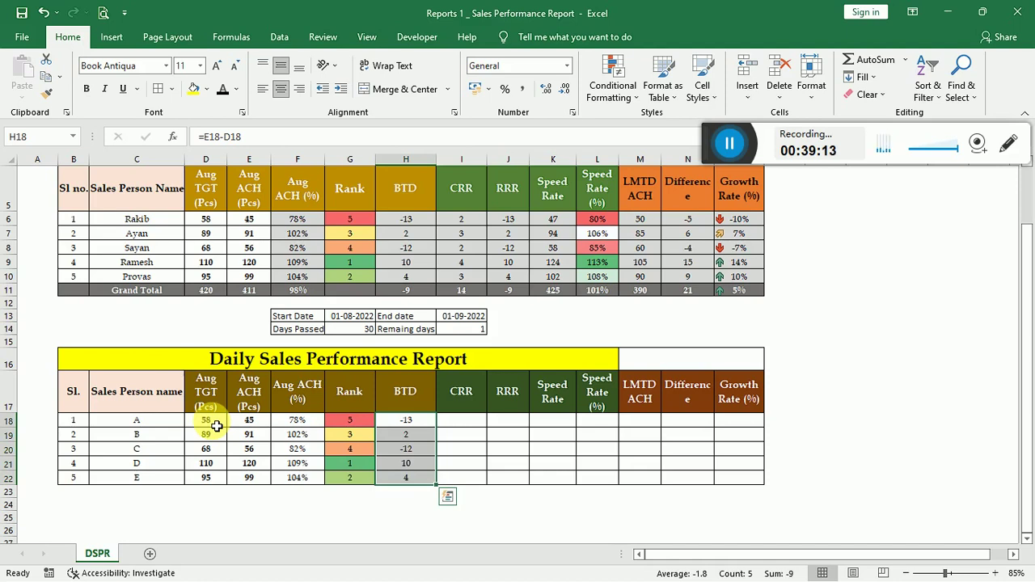
click(414, 482)
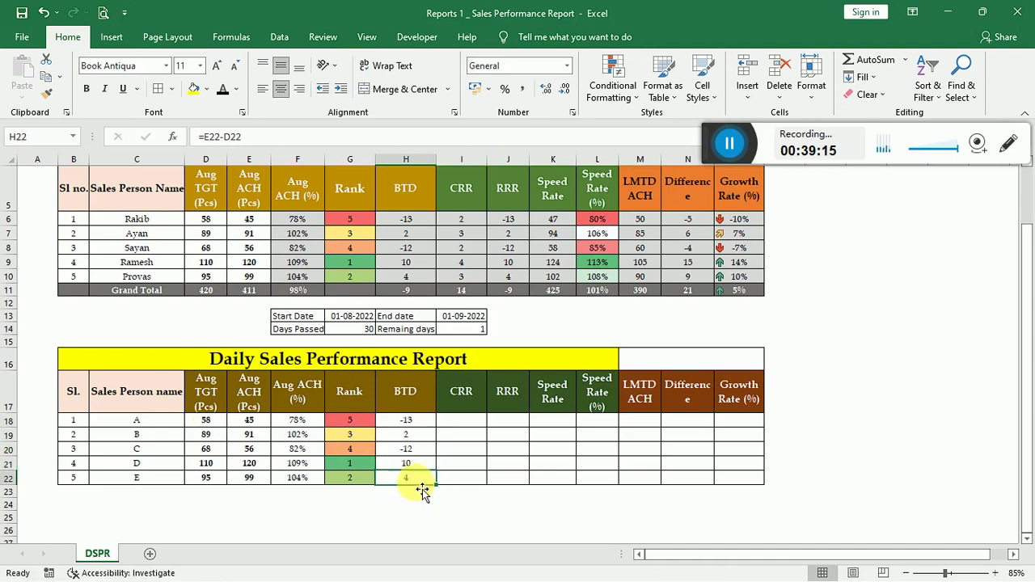
double_click(424, 484)
key(Return)
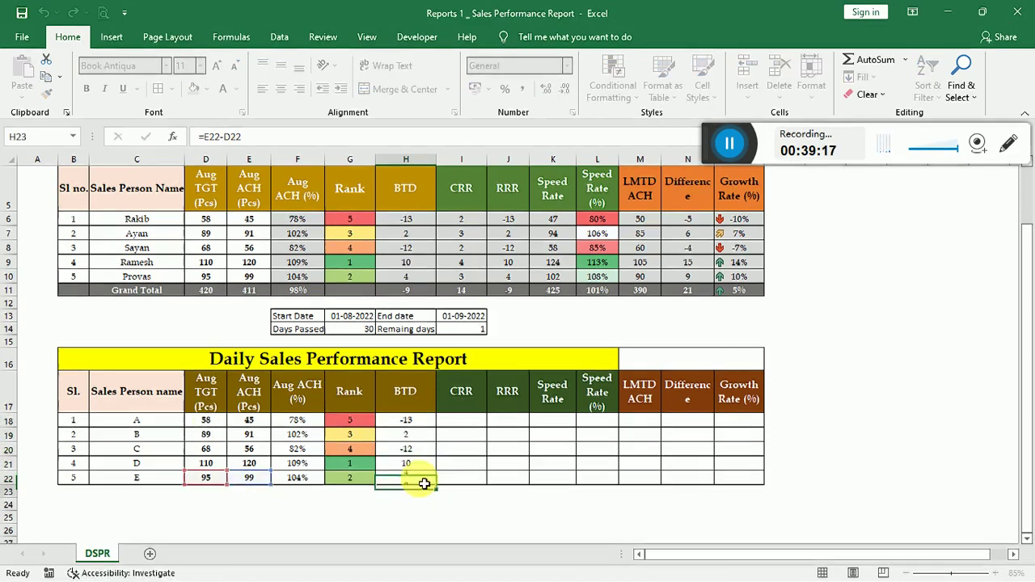
Examine the CRR column and the day-count cells in the finished report above.
click(463, 465)
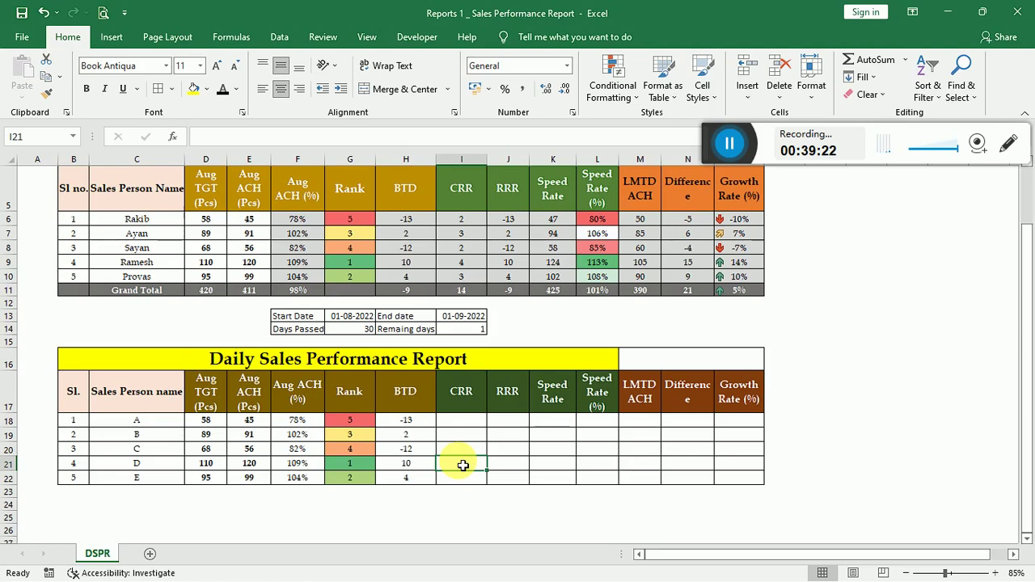
scroll(463, 465, up, 2)
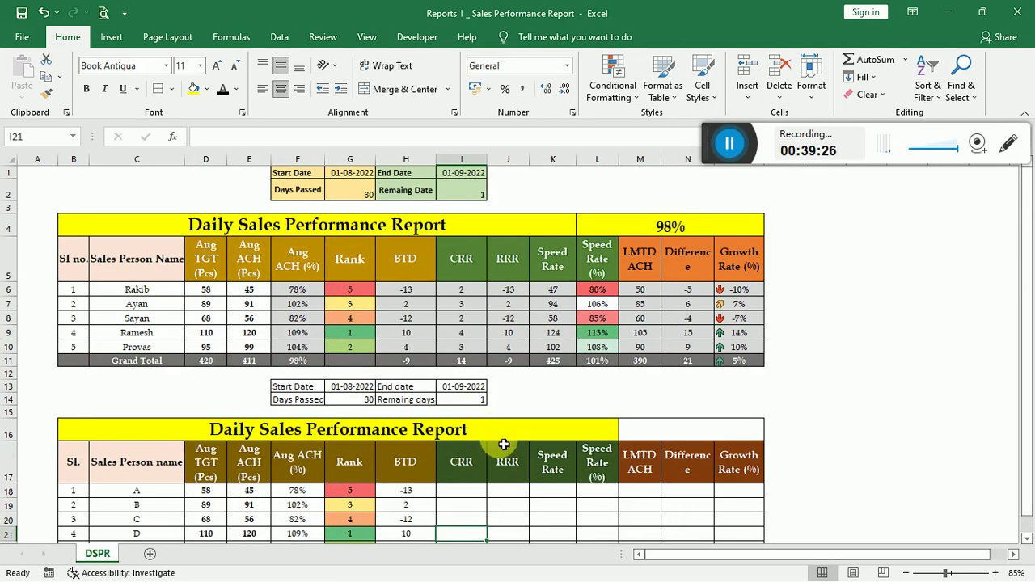
scroll(503, 444, down, 1)
scroll(503, 444, down, 1)
scroll(503, 444, down, 1)
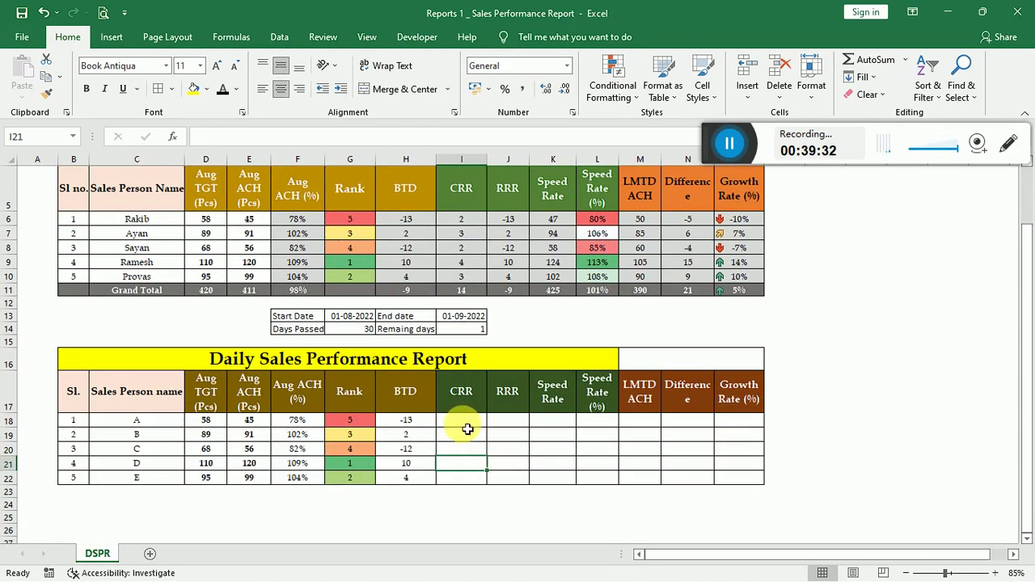
scroll(464, 469, up, 3)
Enter the CRR formula =E18/$G$14 in I18, dividing the August achievement by the absolute Days Passed cell.
click(464, 482)
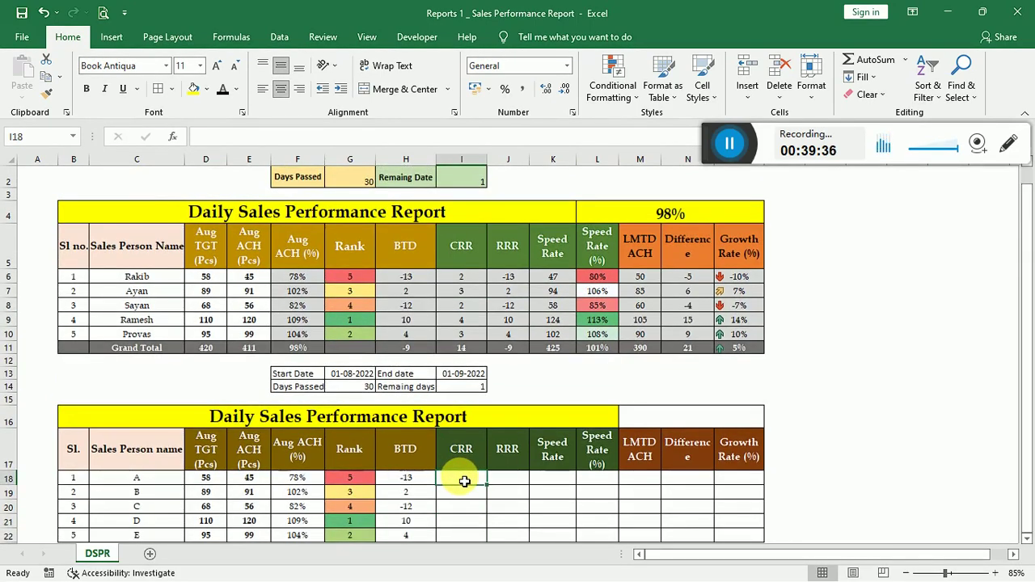
scroll(429, 321, up, 1)
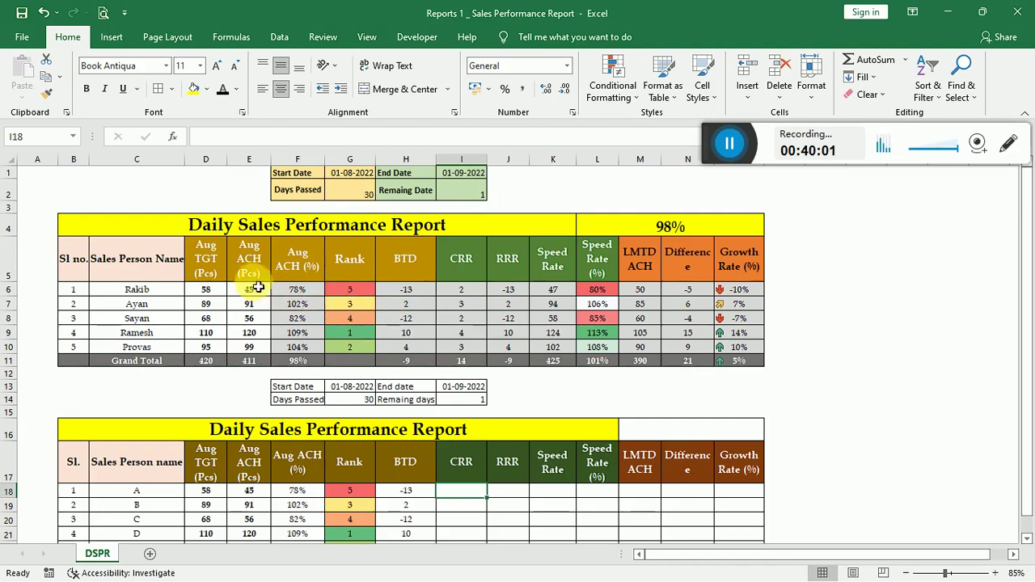
scroll(391, 477, down, 1)
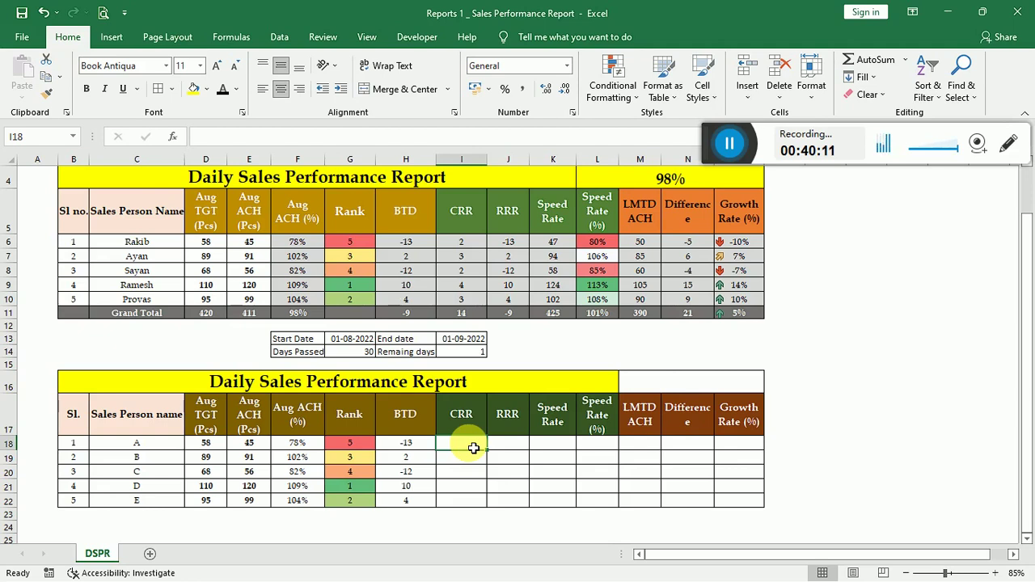
text(=)
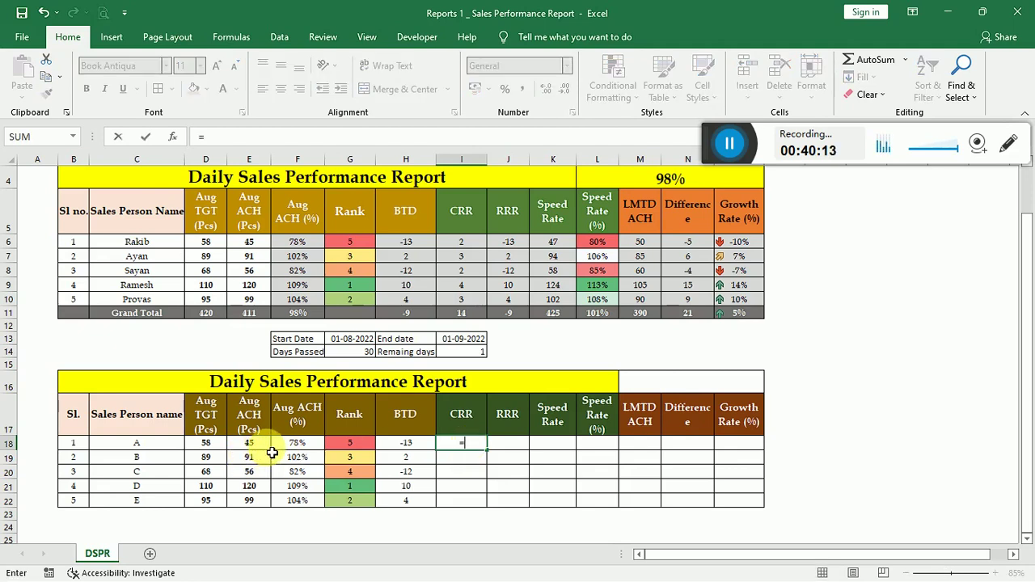
click(249, 444)
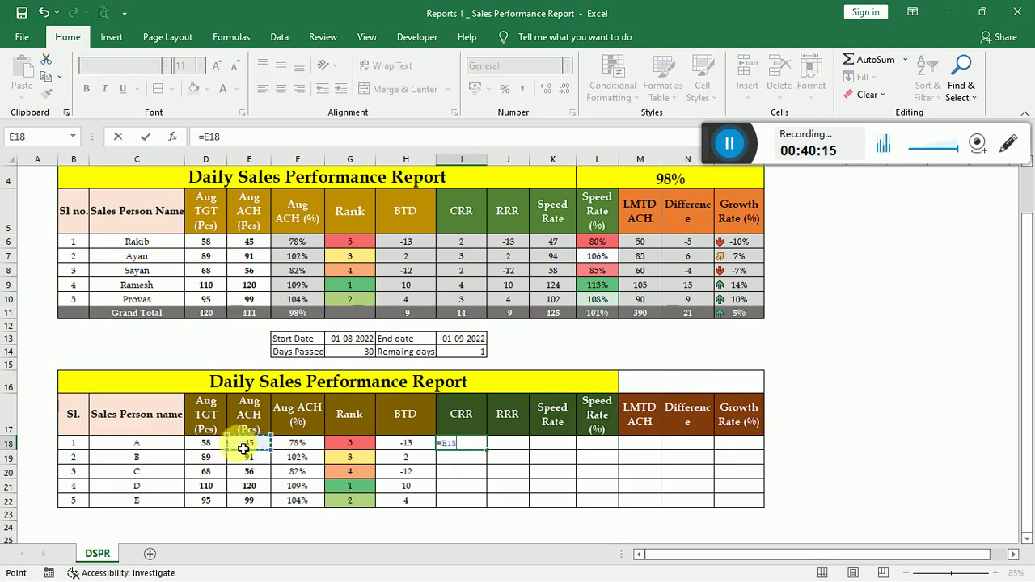
scroll(332, 414, up, 1)
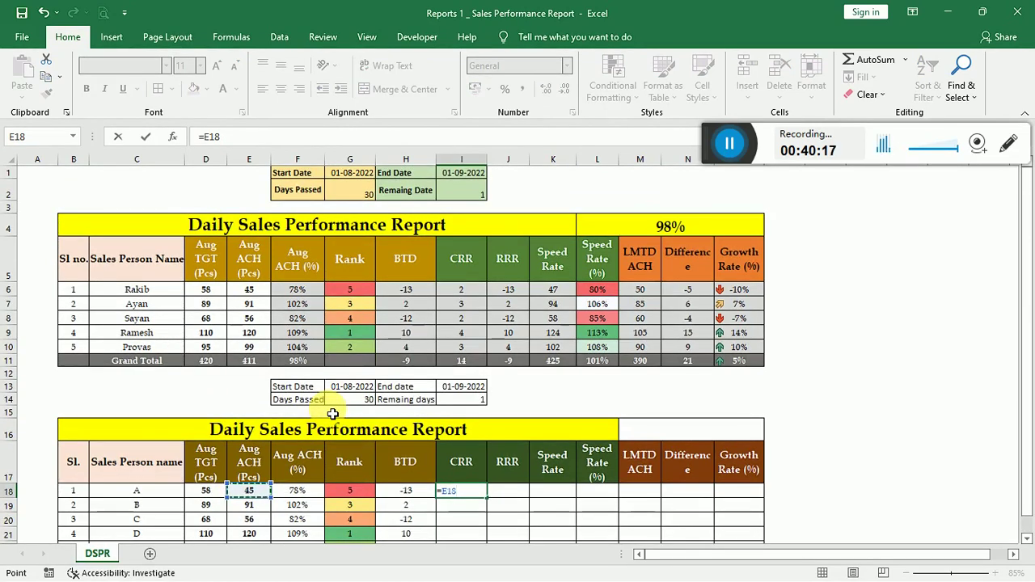
scroll(333, 415, down, 1)
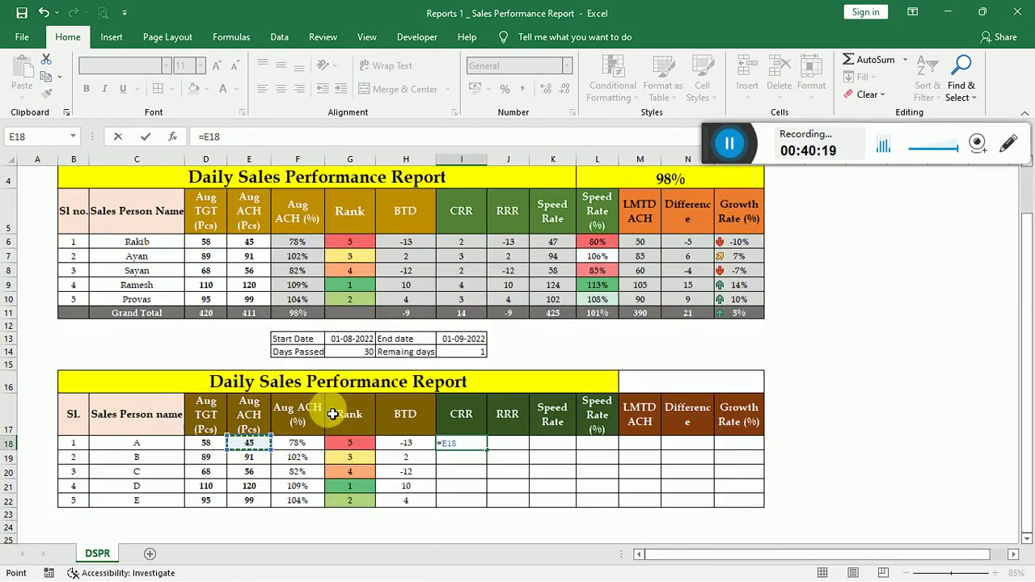
text(/)
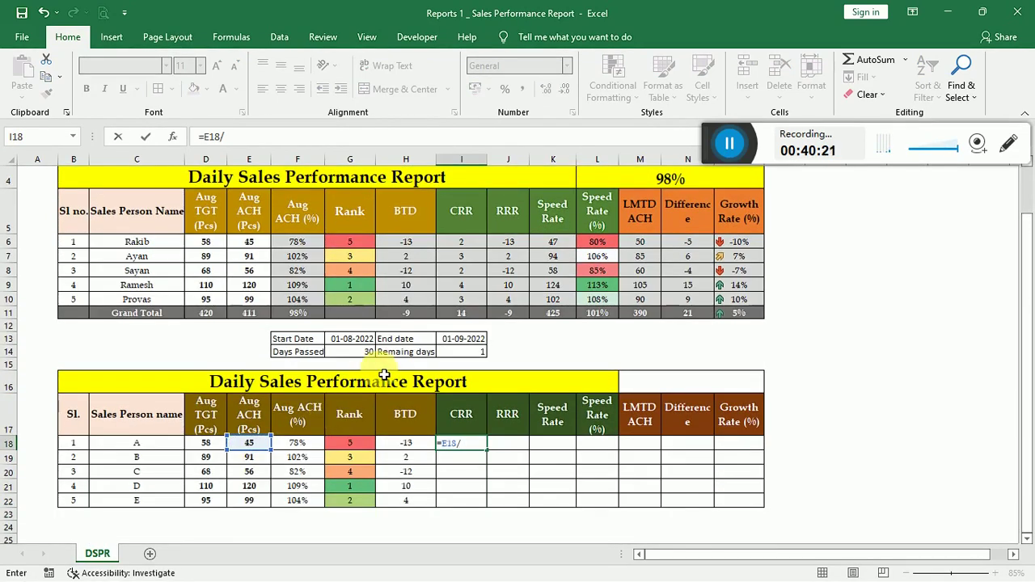
click(353, 358)
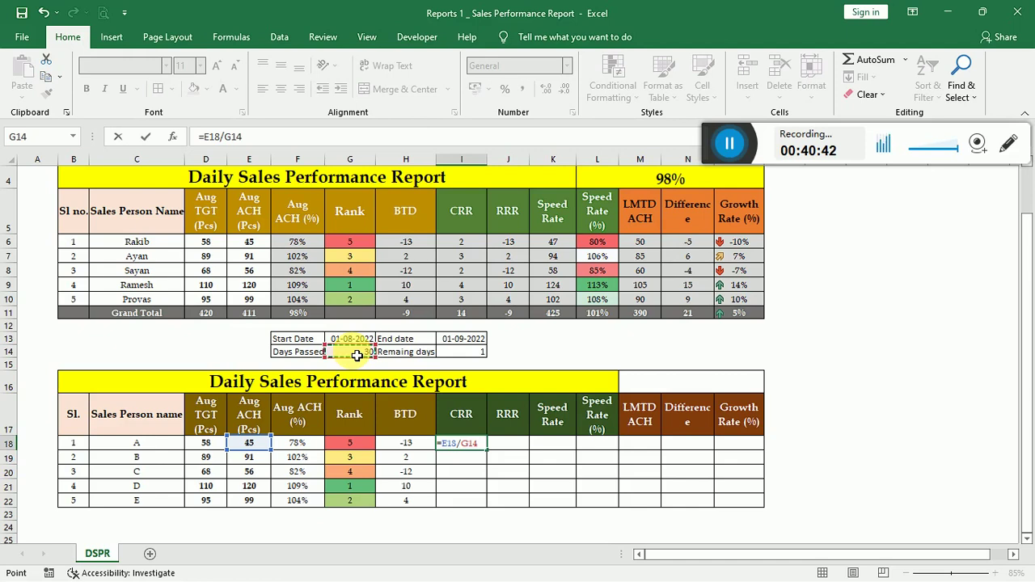
click(467, 452)
key(F4)
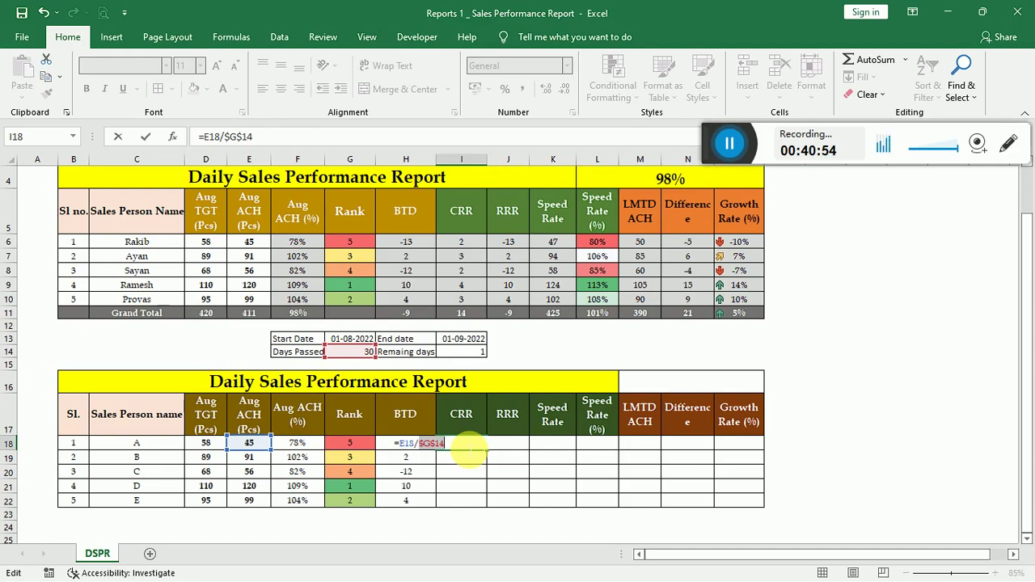
key(Return)
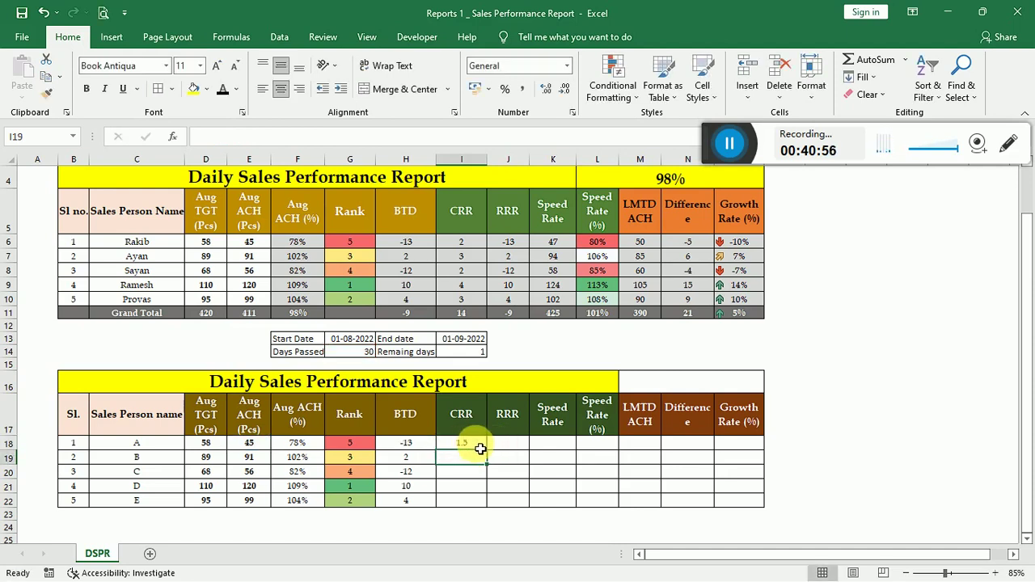
Reduce the CRR value in I18 to zero decimals and fill its formula down through I22.
click(468, 443)
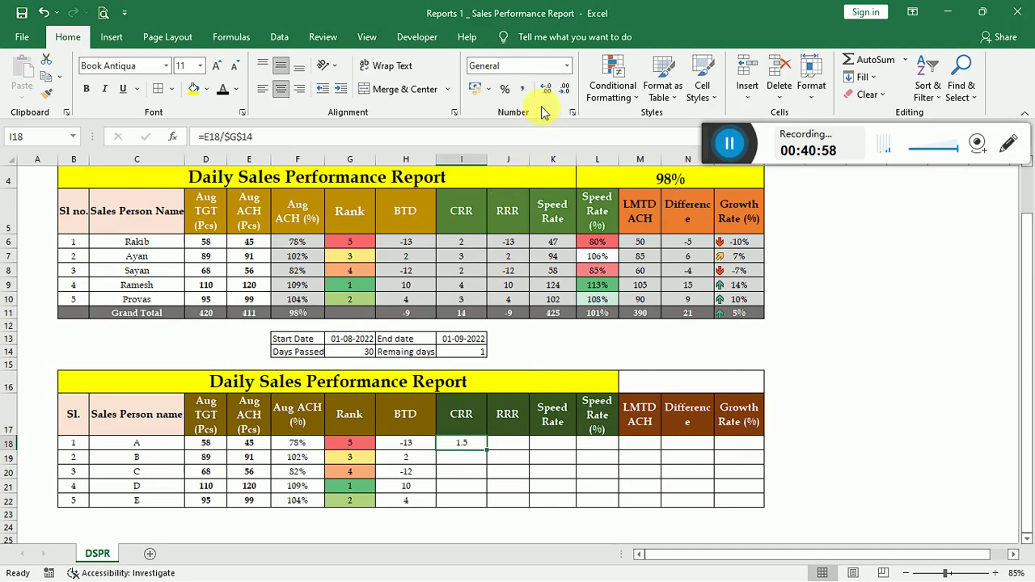
click(566, 89)
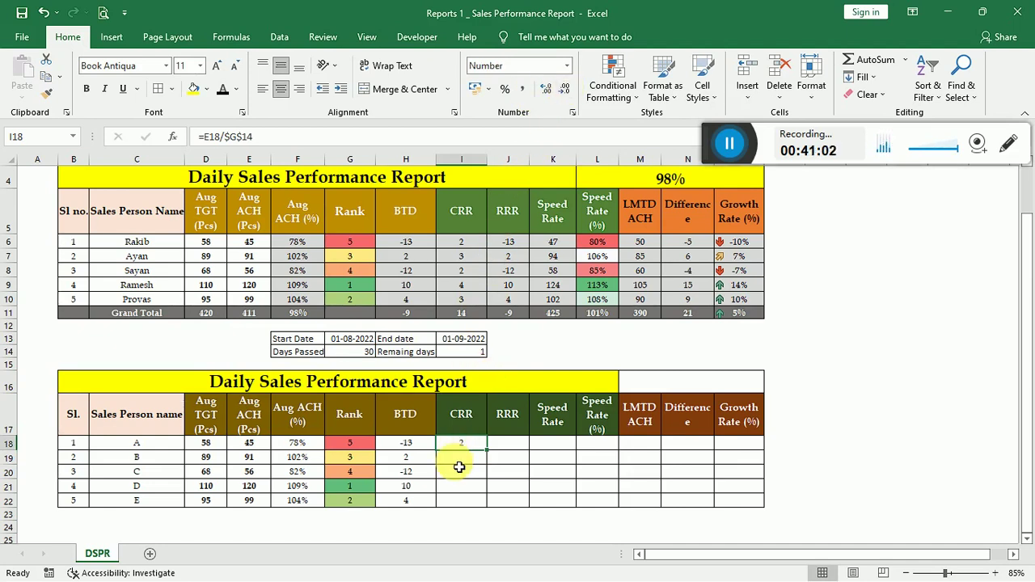
drag(468, 445, 462, 502)
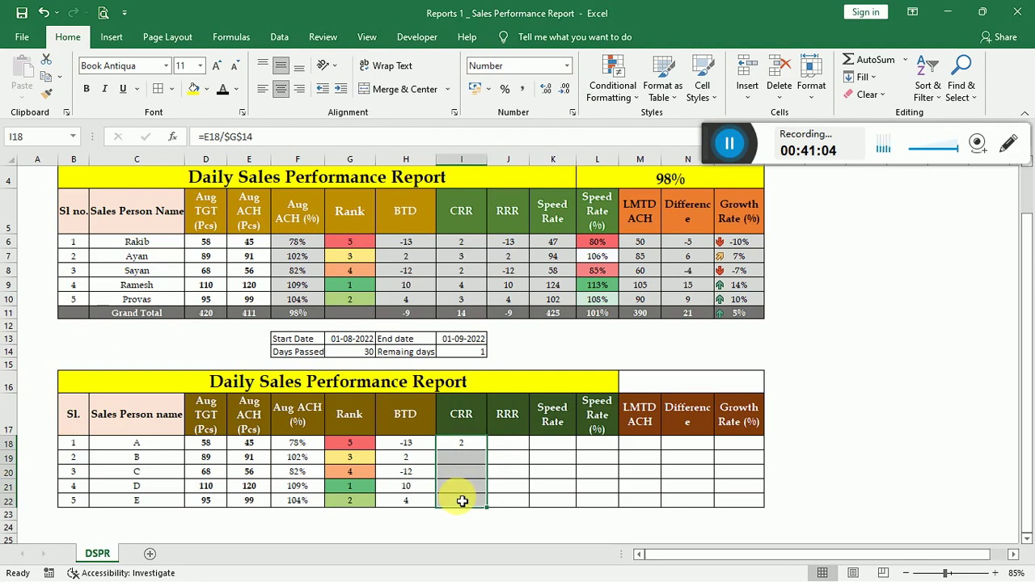
key(ctrl+d)
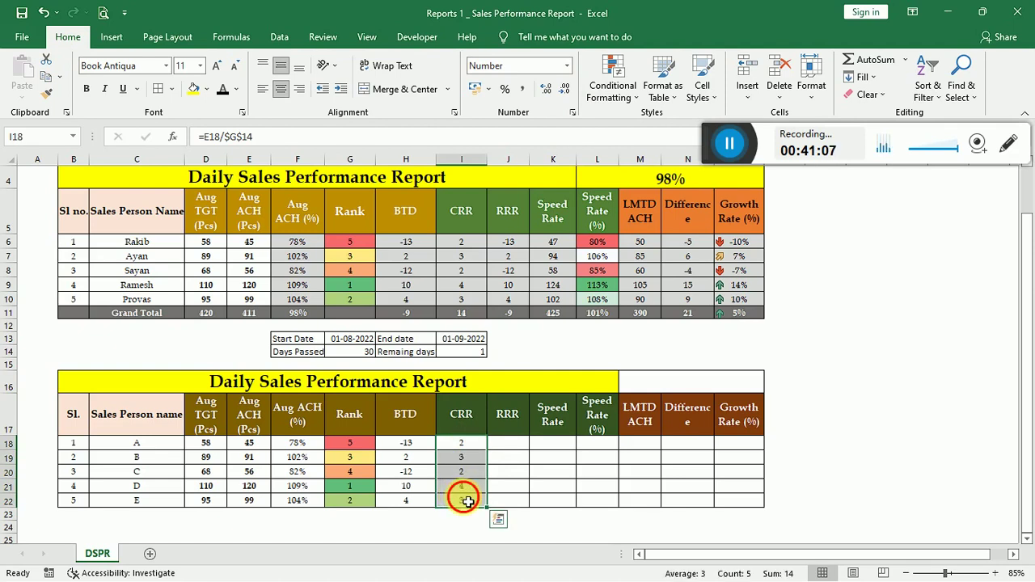
Check the CRR formula in I22 and the August achievement cell E22 that it refers to.
double_click(462, 502)
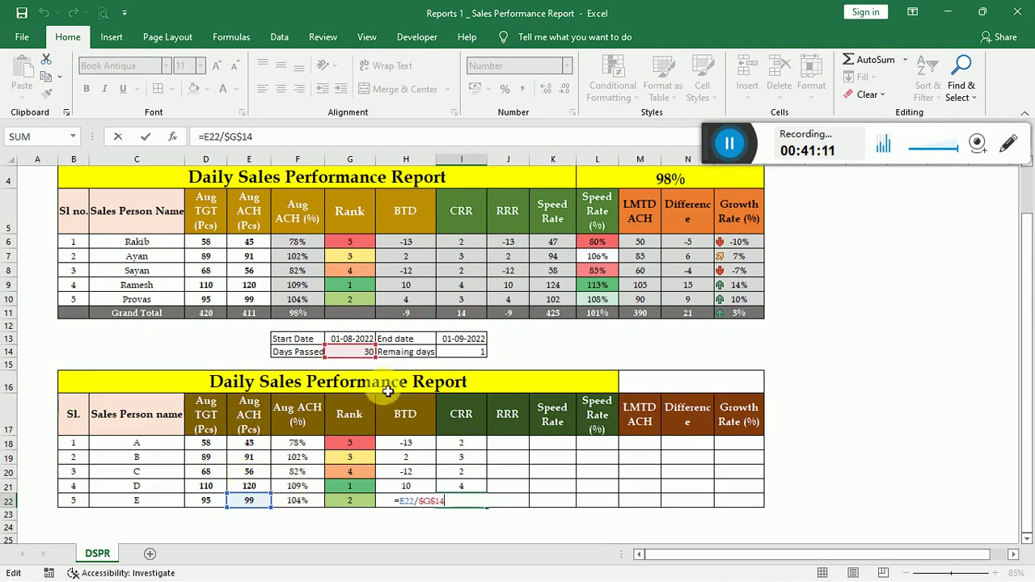
key(Return)
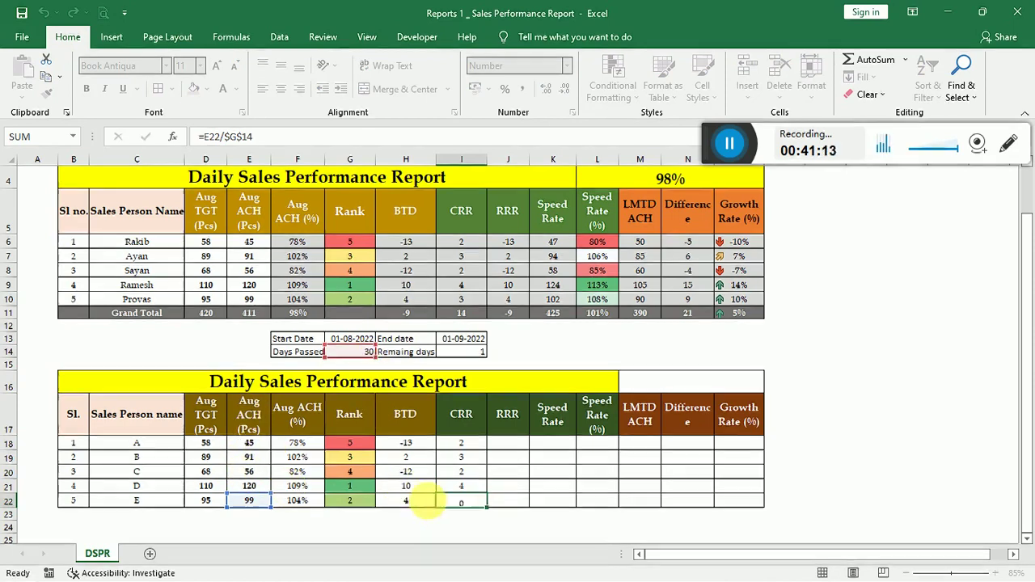
click(478, 504)
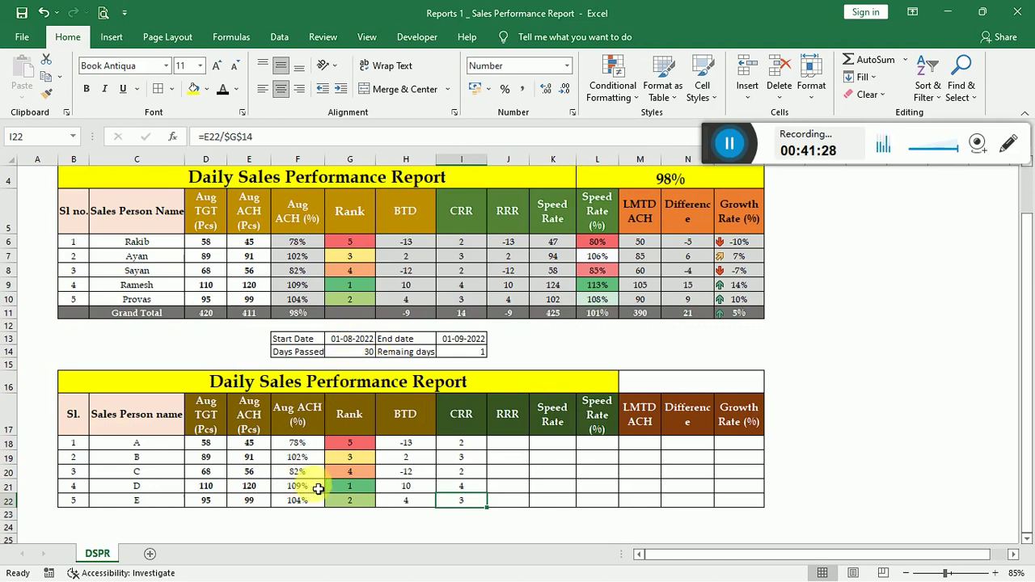
click(269, 503)
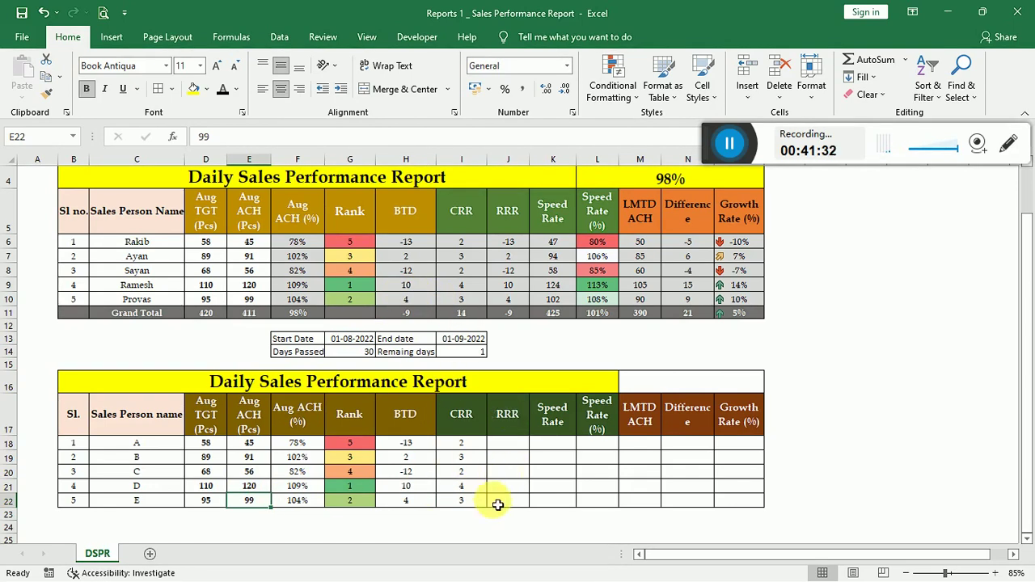
Enter the RRR formula =H18/$I$14 in J18, dividing BTD by the absolute Remaining Days cell.
click(497, 505)
key(Up)
key(Up)
key(Up)
key(Up)
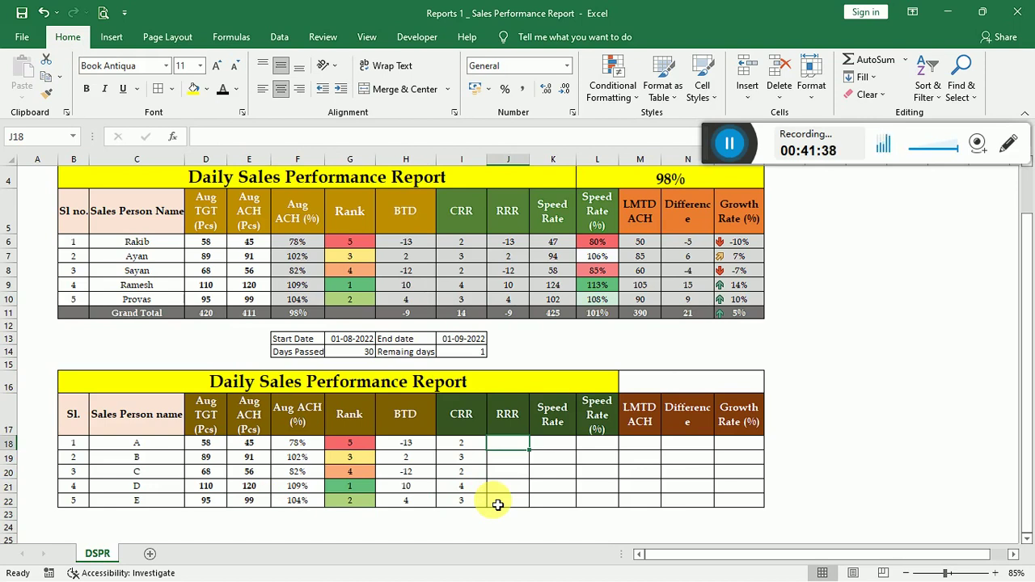
text(=)
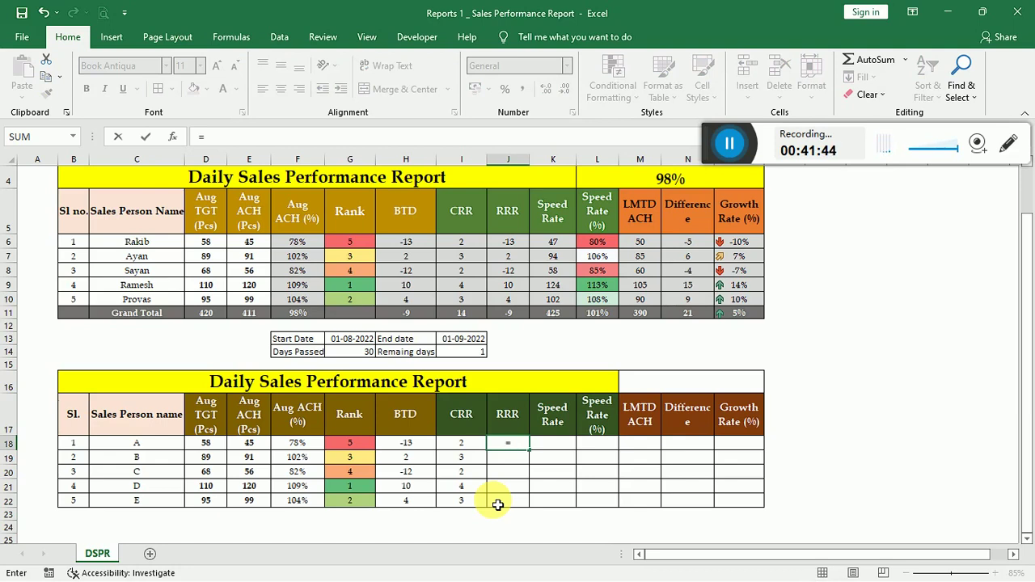
key(Left)
key(Left)
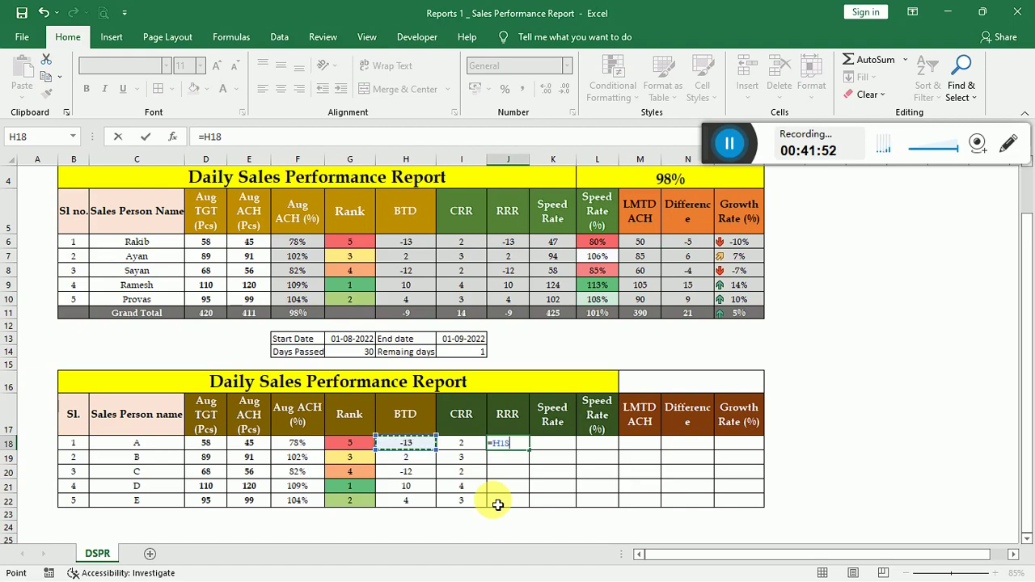
text(/)
click(462, 353)
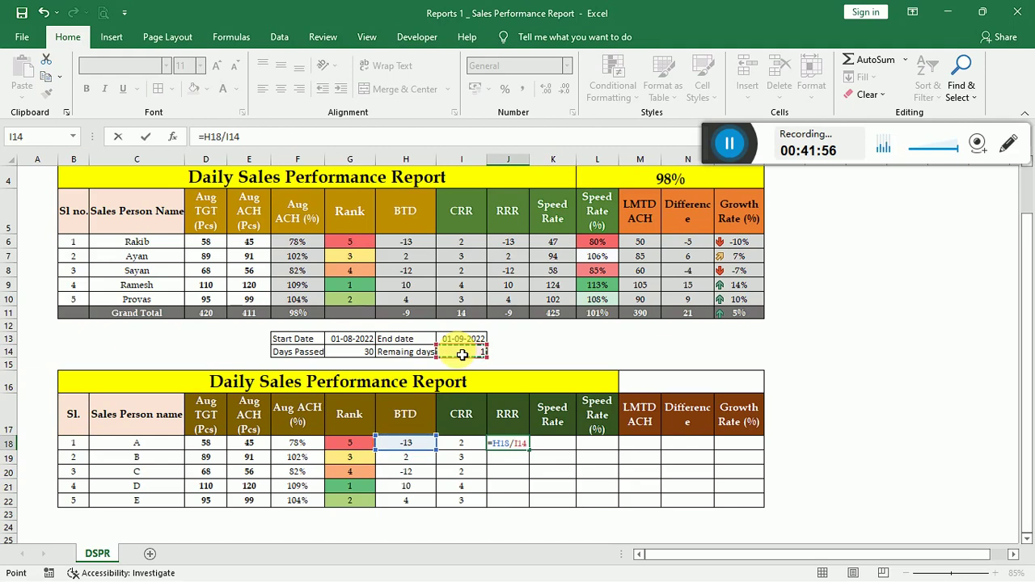
key(F4)
key(Return)
Fill the RRR formula from J18 down through J22 and check the formula in J22.
key(Up)
key(shift+Down)
key(shift+Down)
key(shift+Down)
key(shift+Down)
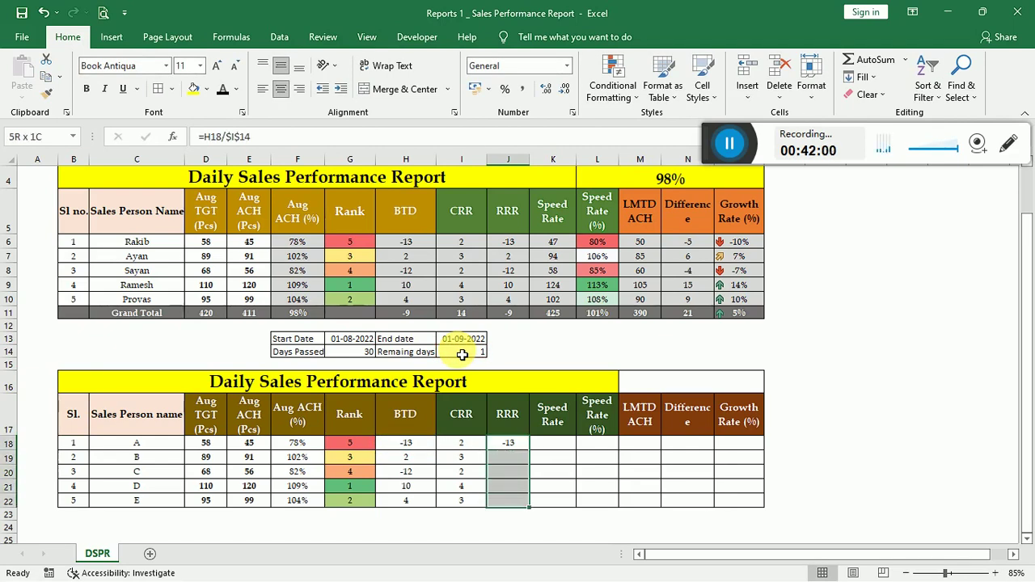
key(ctrl+d)
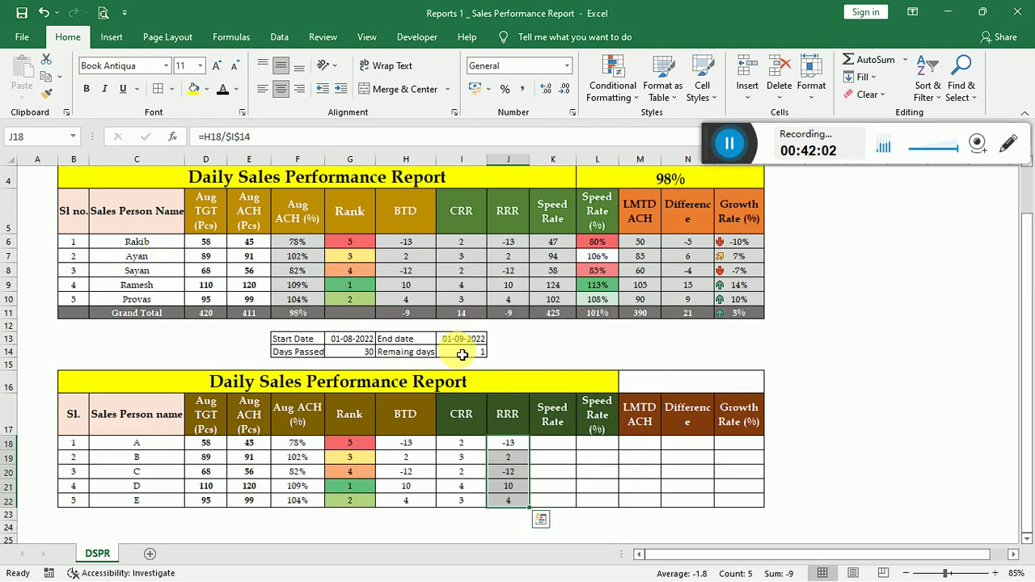
double_click(526, 503)
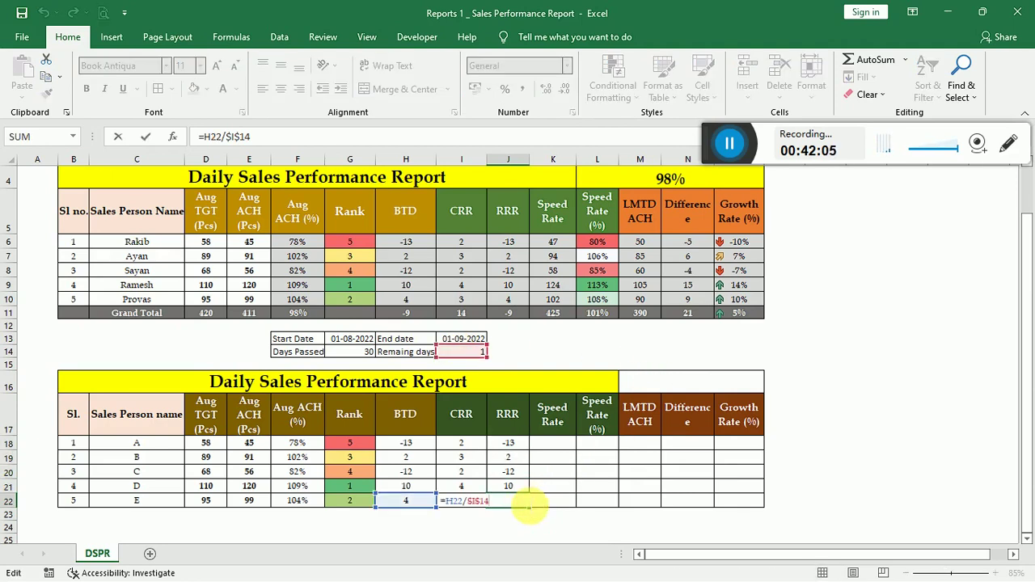
key(Return)
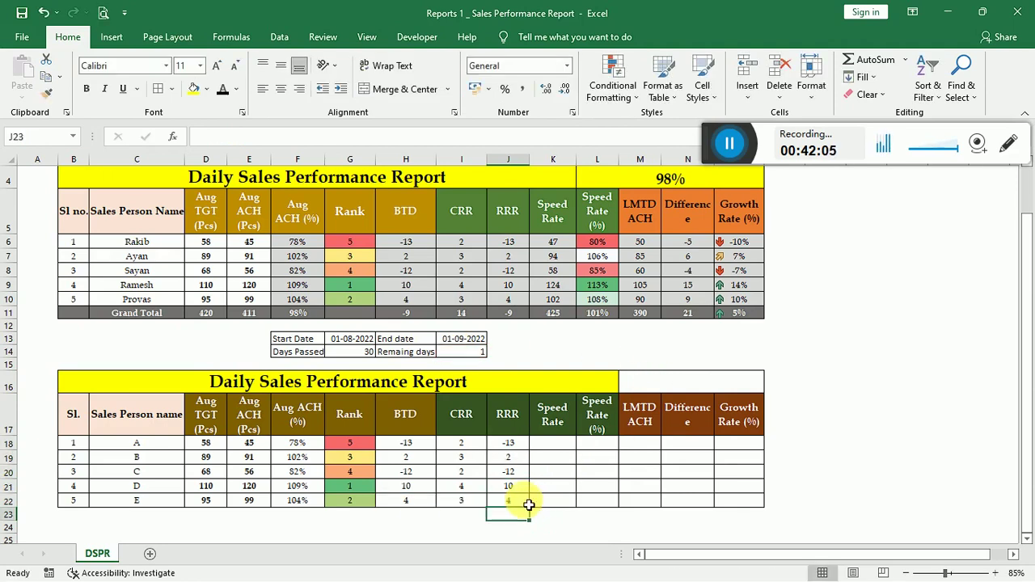
Enter the Speed Rate formula =E18+(I18*I14) in K18, adding CRR times remaining days to the August achievement.
click(545, 449)
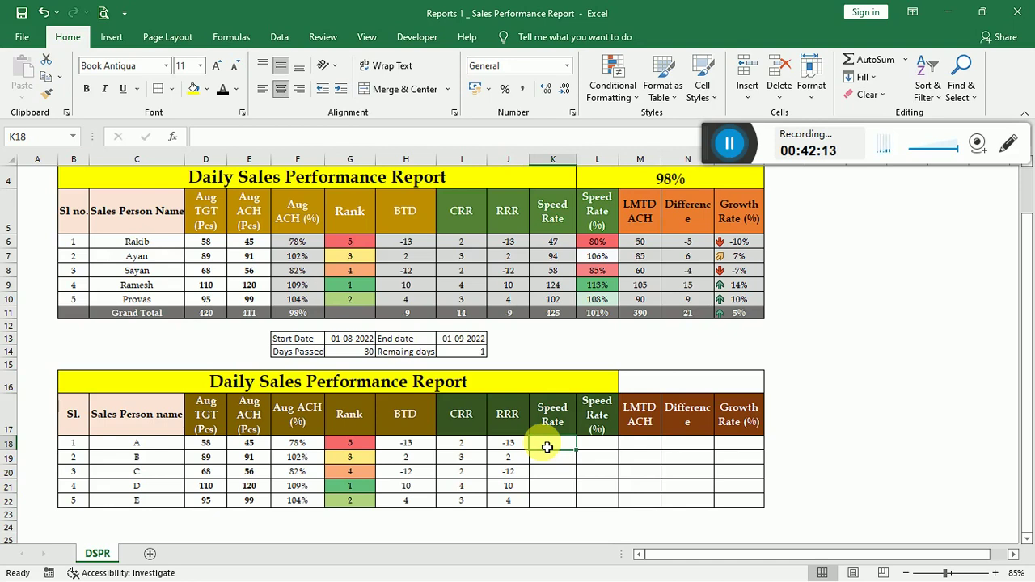
click(256, 448)
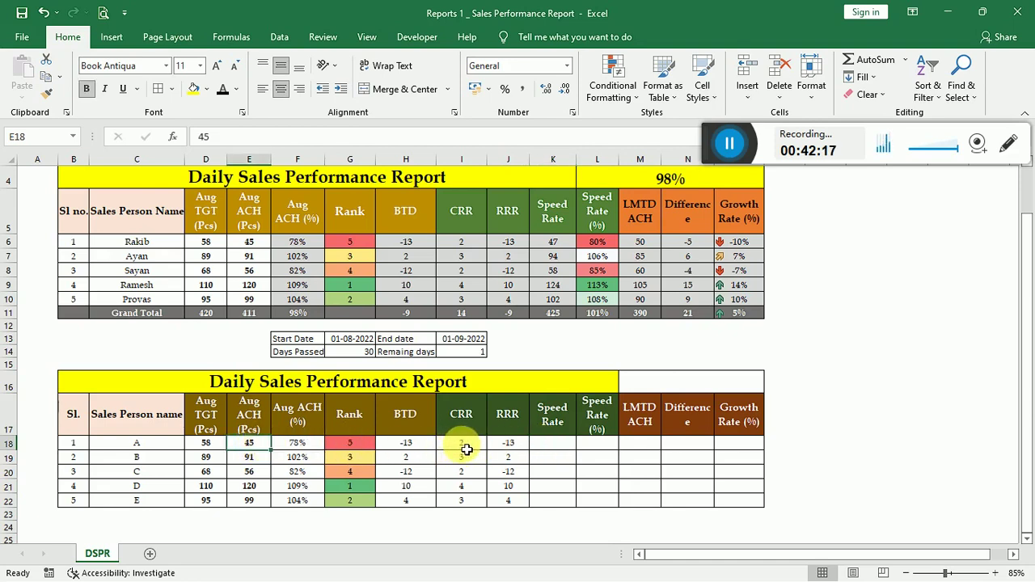
click(466, 446)
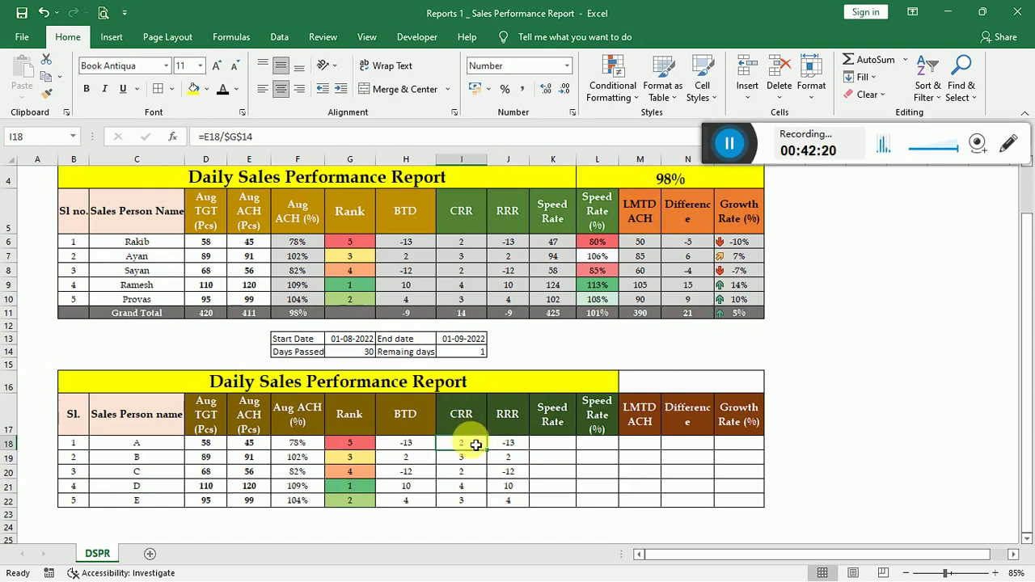
key(Right)
key(Right)
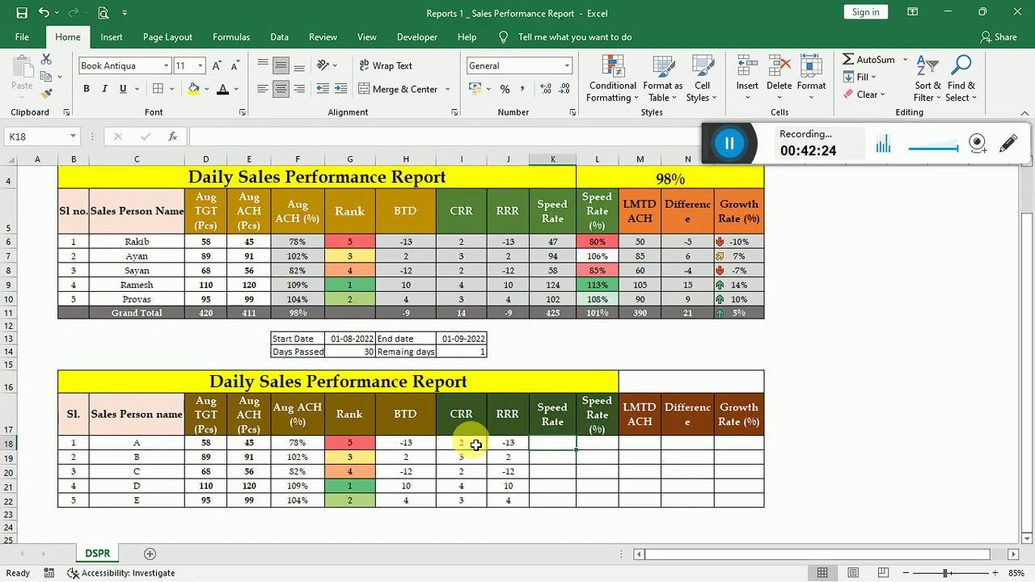
text(=)
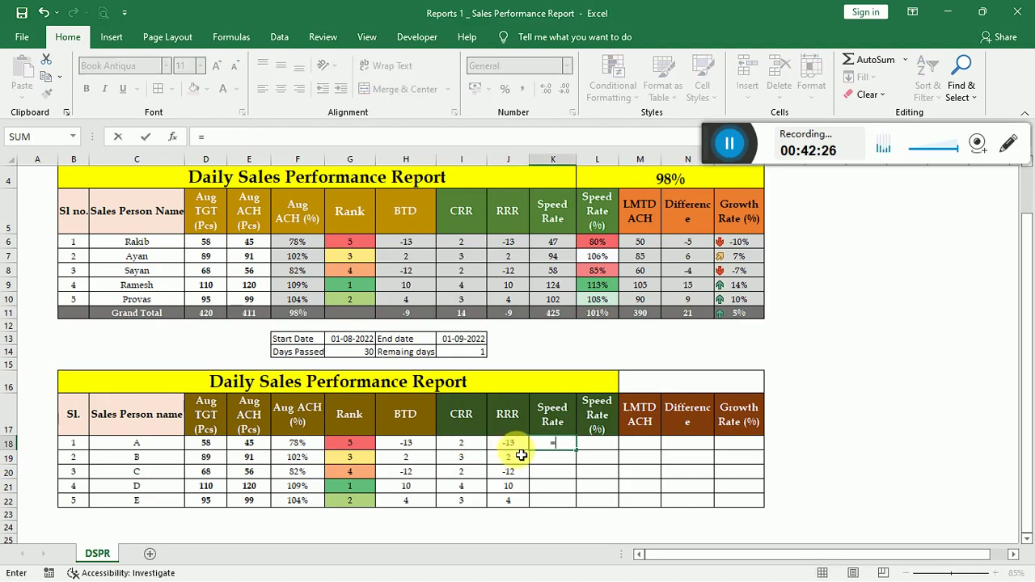
key(Left)
key(Left)
key(Left)
key(Left)
key(Left)
key(Left)
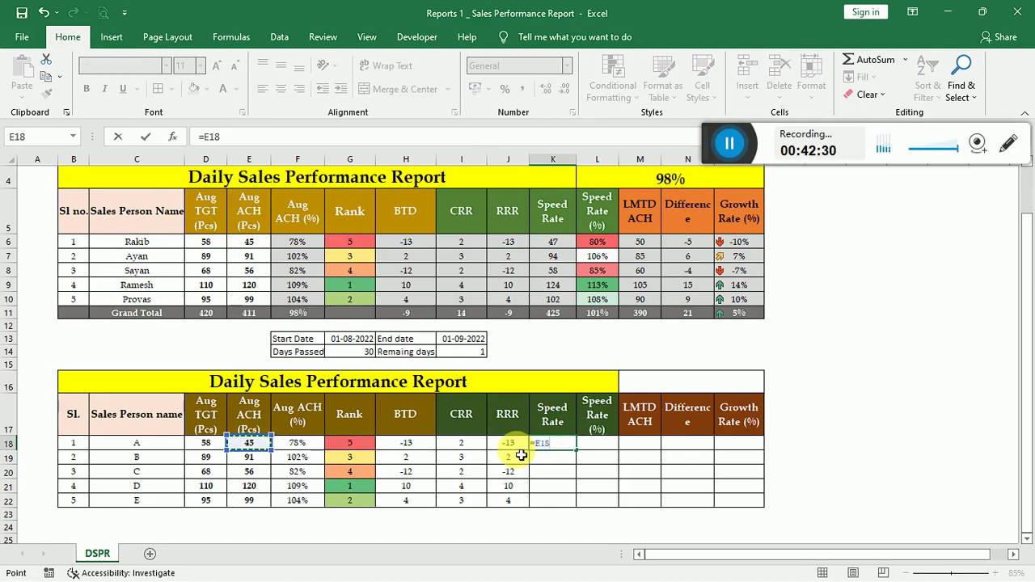
text(+()
click(478, 446)
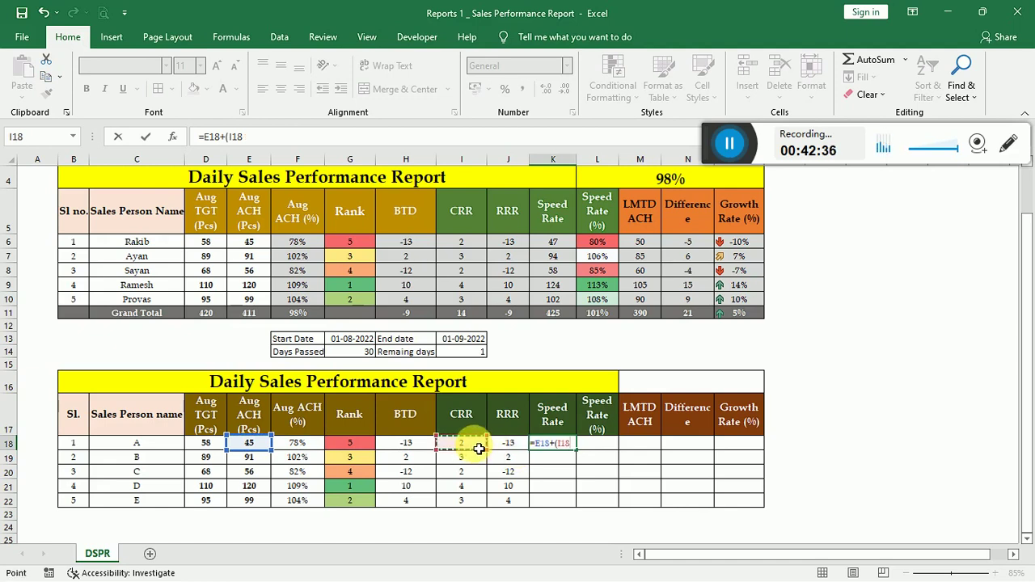
text(*)
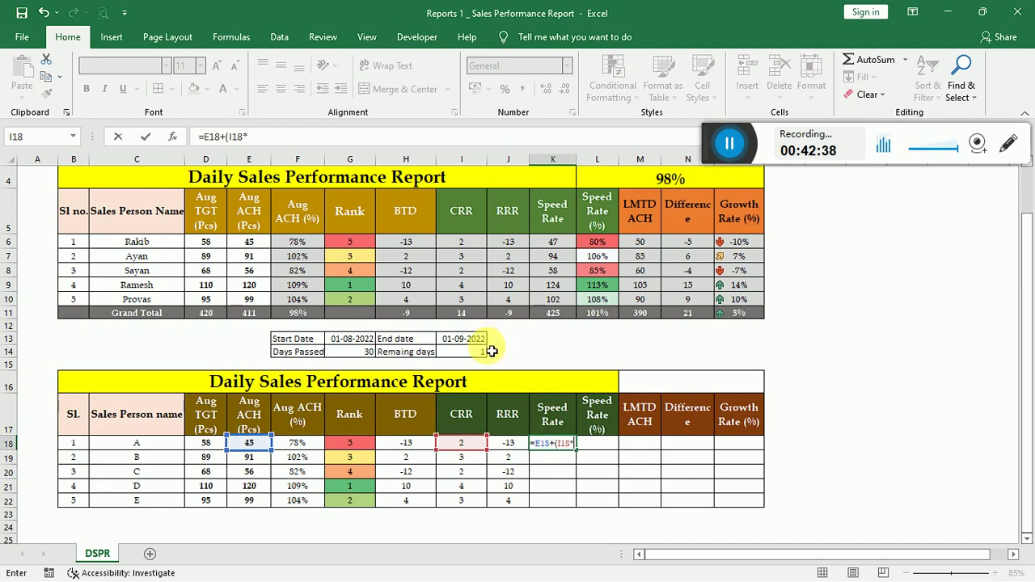
click(464, 354)
text())
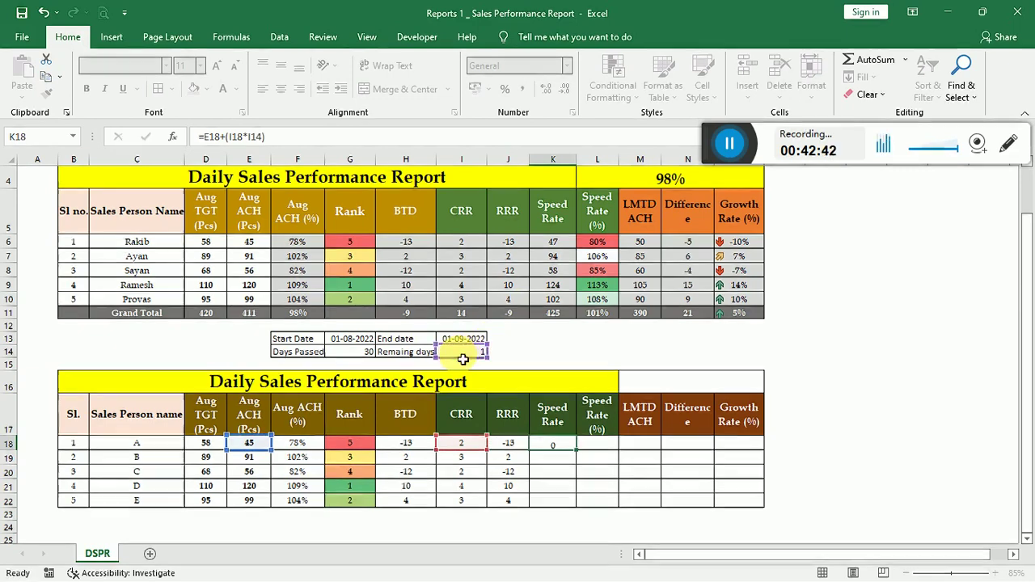
key(ctrl+Return)
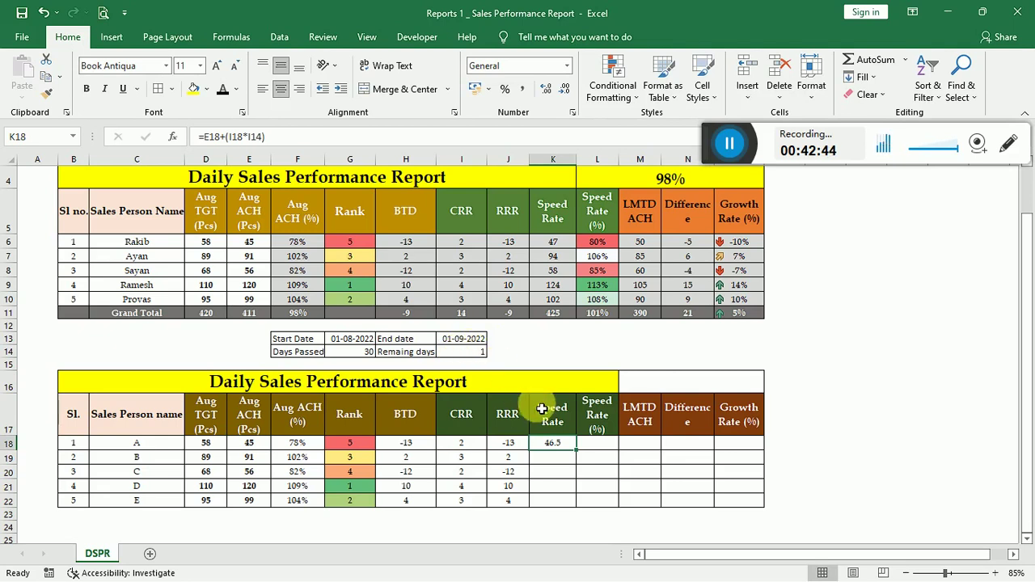
Try to fill the Speed Rate formula with its relative I14 reference from K18 through K22, checking the formulas in K18 and K21.
double_click(564, 452)
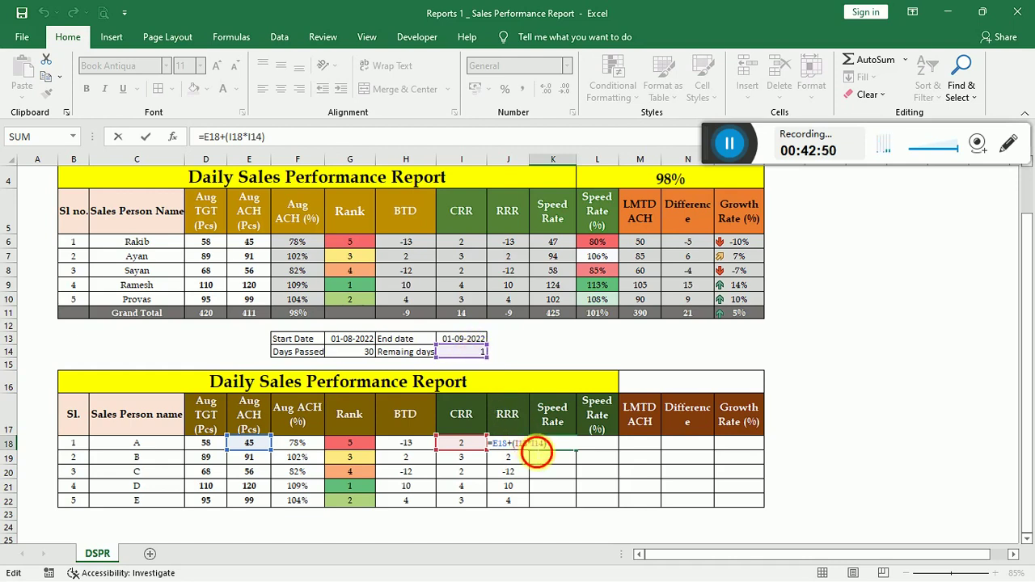
double_click(537, 444)
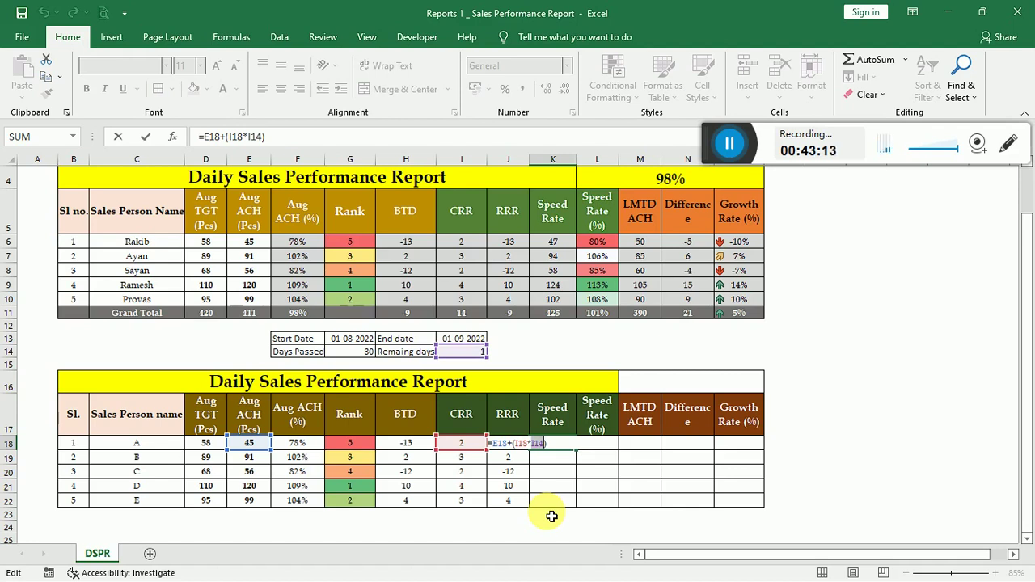
key(ctrl+Return)
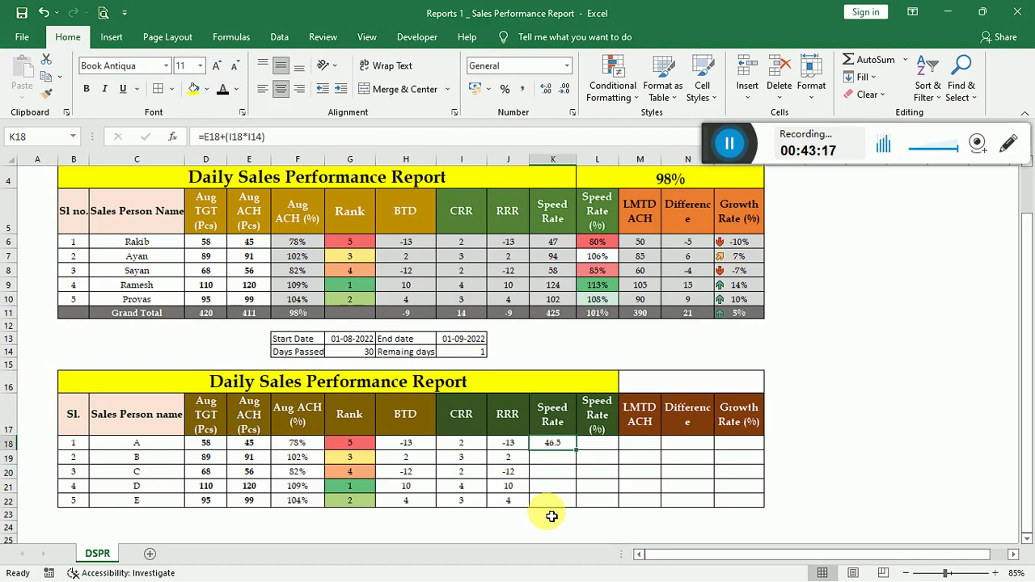
key(shift+Down)
key(shift+Down)
key(shift+Down)
key(shift+Down)
key(ctrl+d)
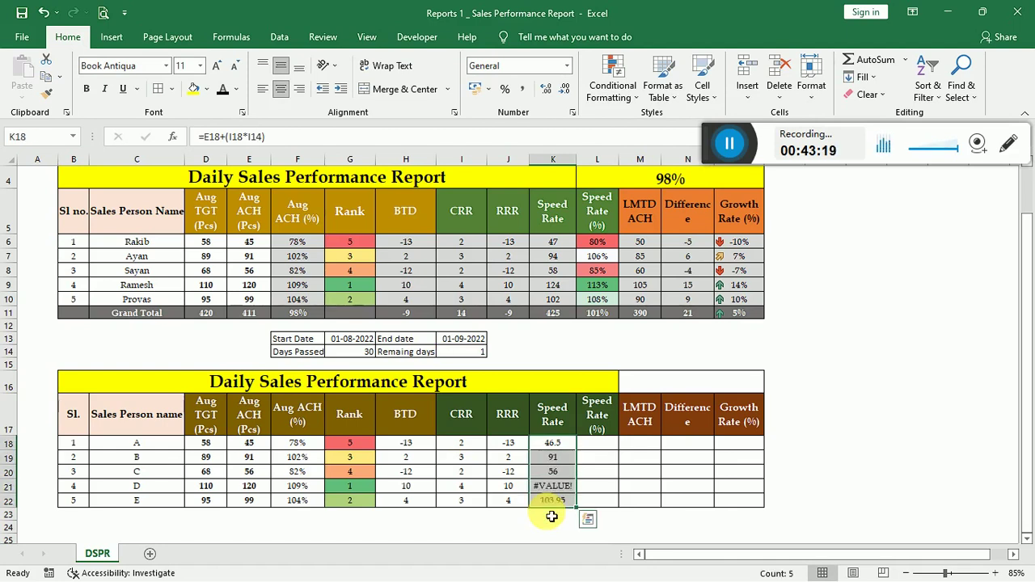
double_click(558, 489)
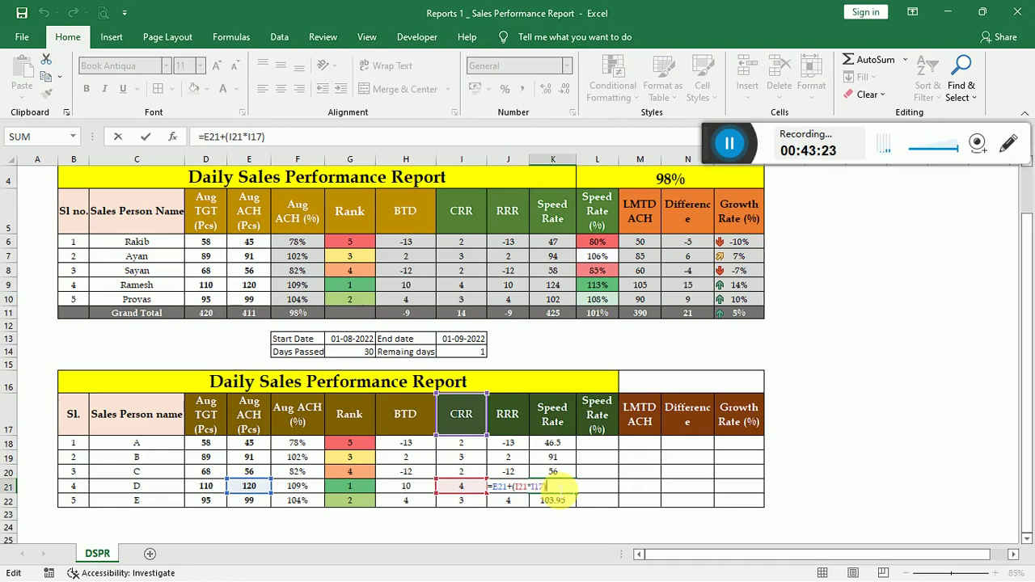
Make the Remaining Days reference absolute in K18, giving =E18+(I18*$I$14), and refill the formula down through K22.
click(558, 449)
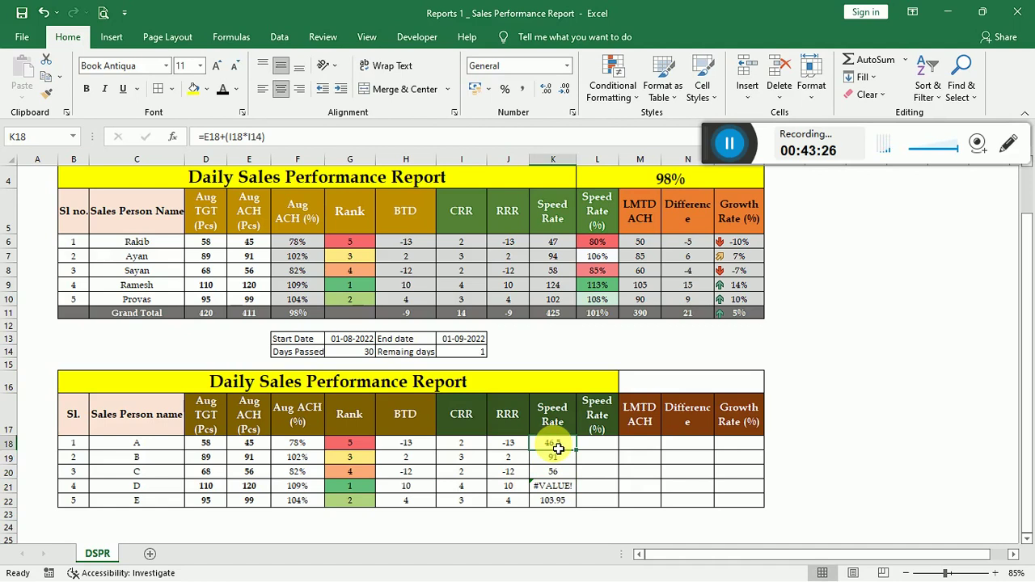
double_click(559, 449)
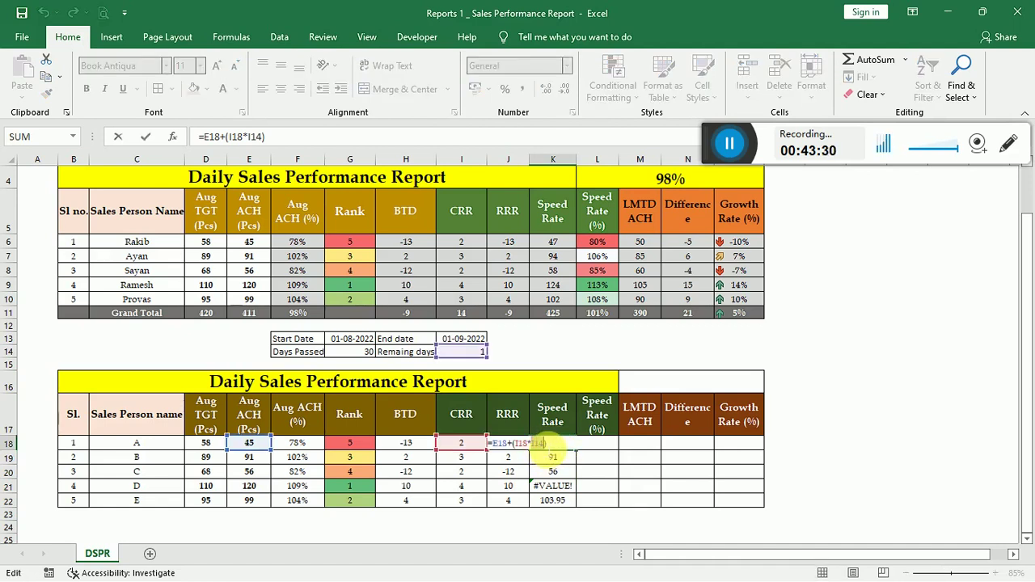
key(F4)
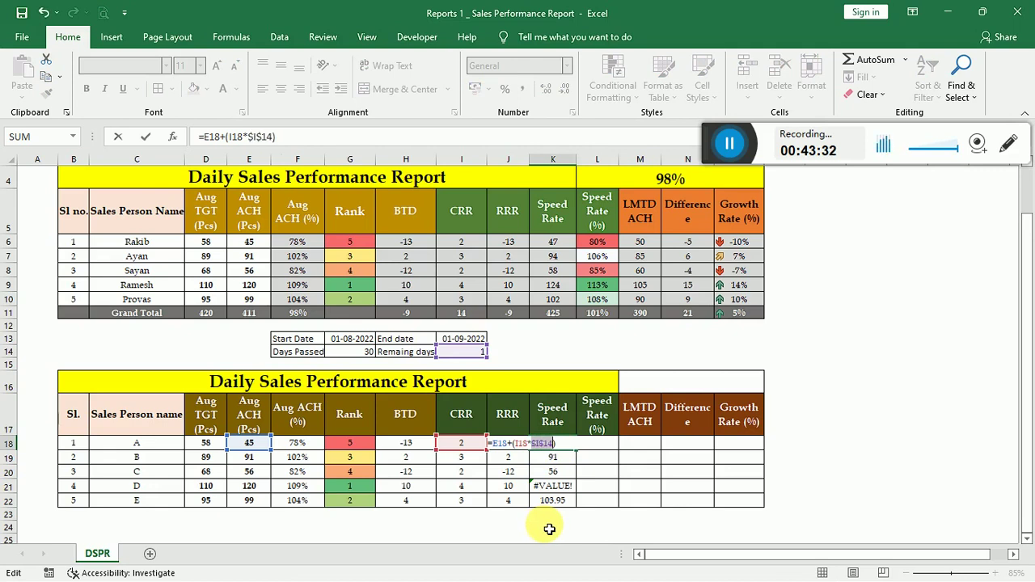
key(ctrl+Return)
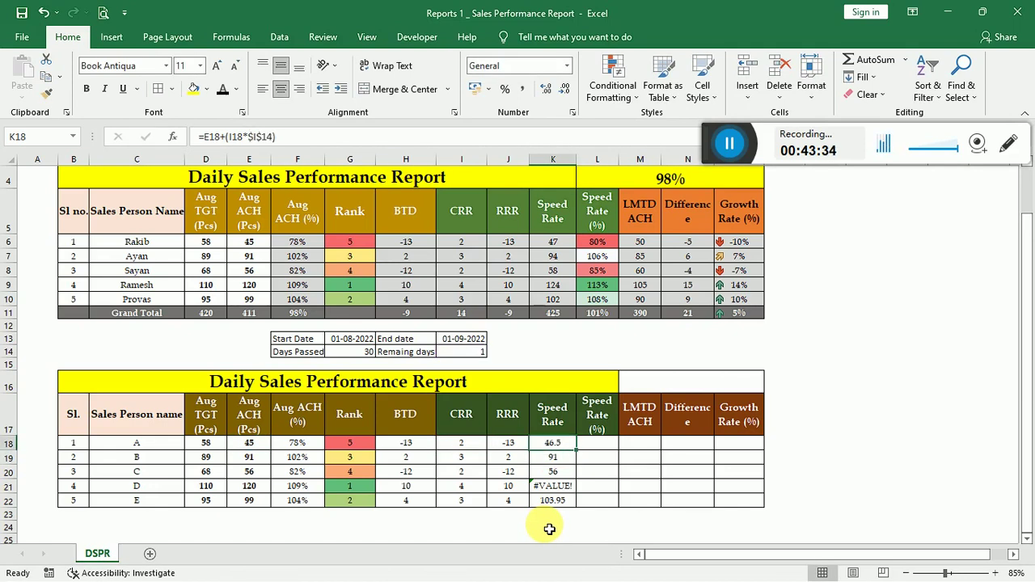
key(ctrl+shift+Down)
key(ctrl+d)
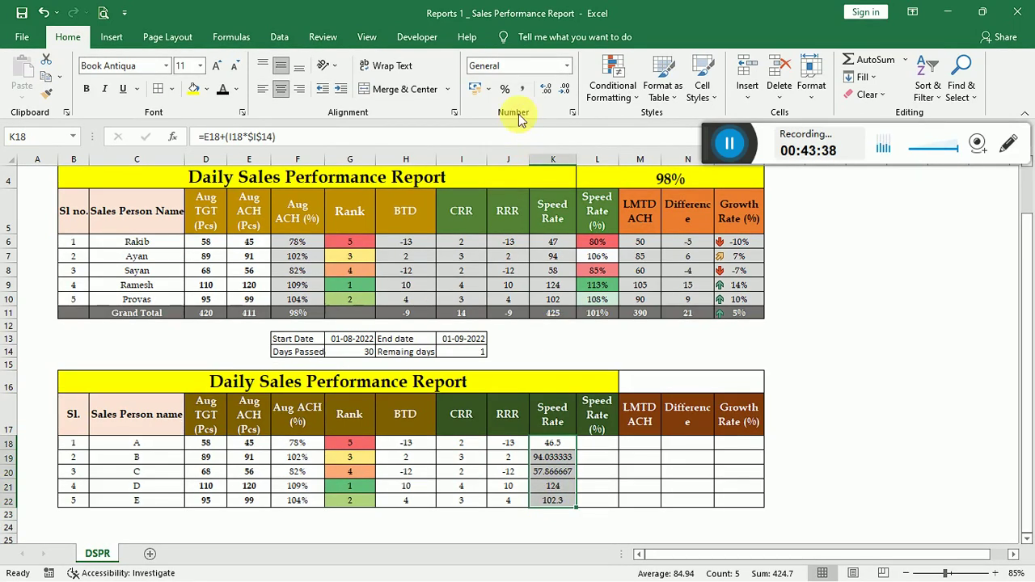
Reduce the Speed Rate values in K18:K22 to zero decimals and check the formula in K21.
click(563, 91)
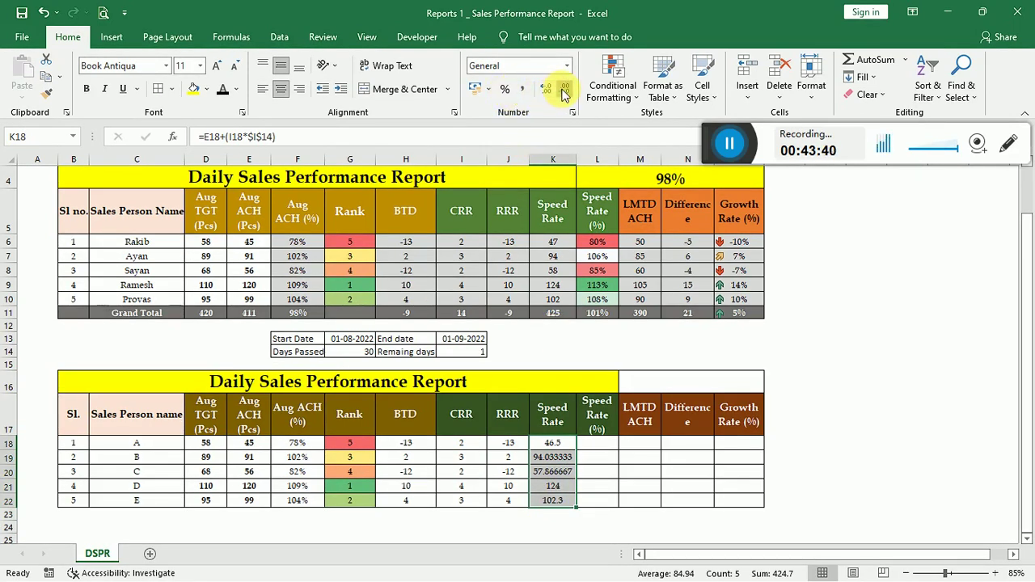
click(556, 443)
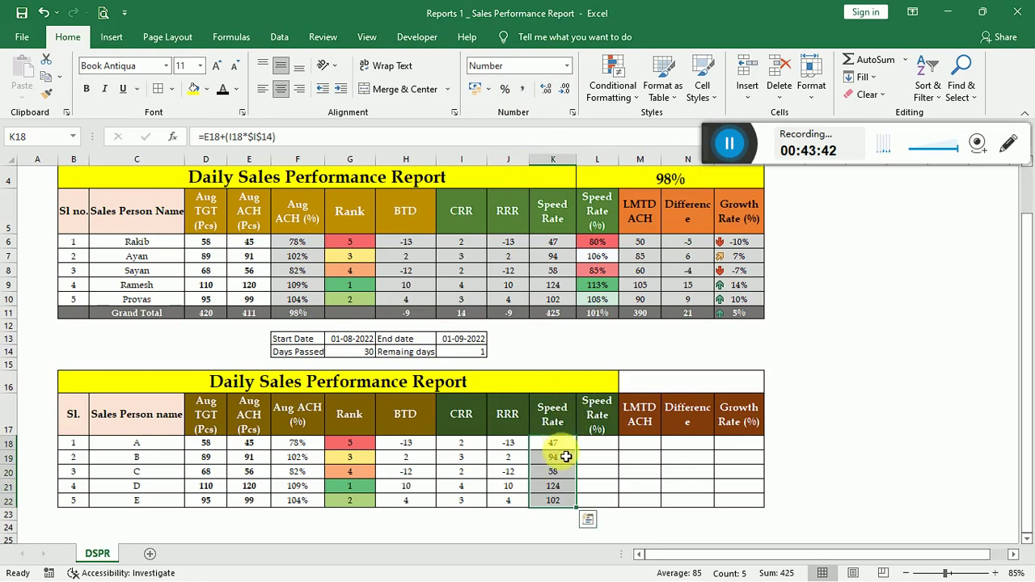
click(555, 487)
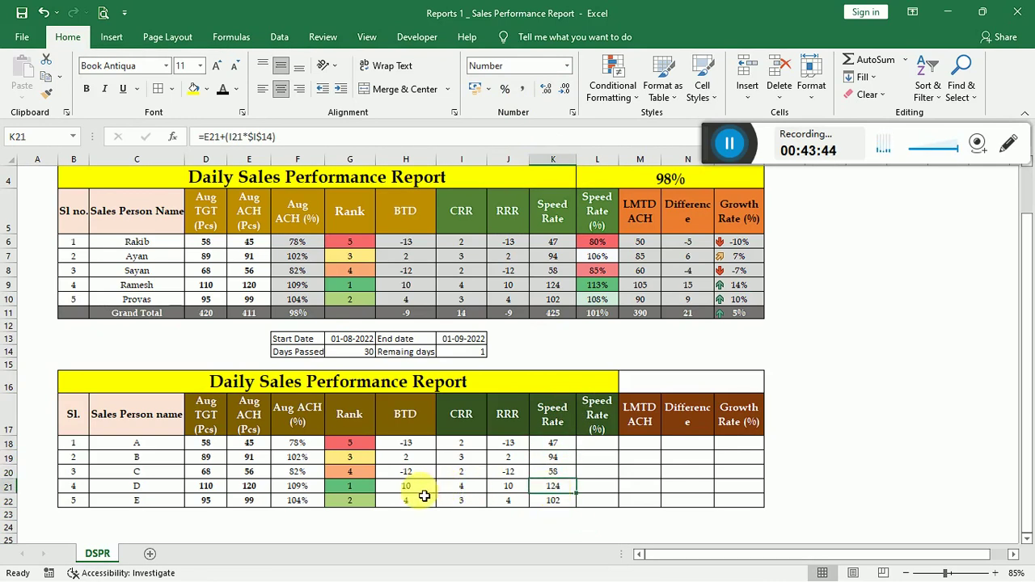
click(457, 486)
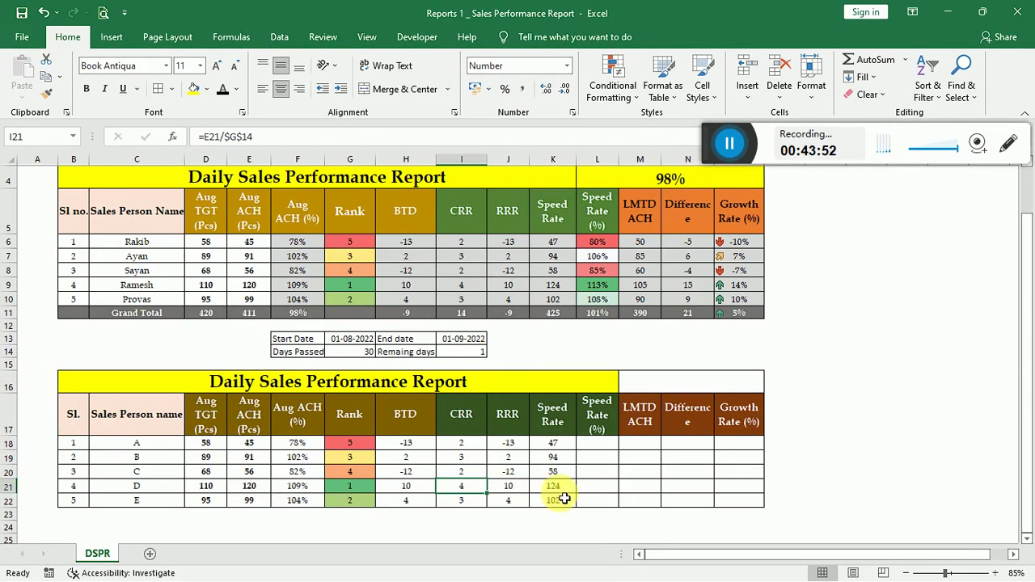
click(596, 490)
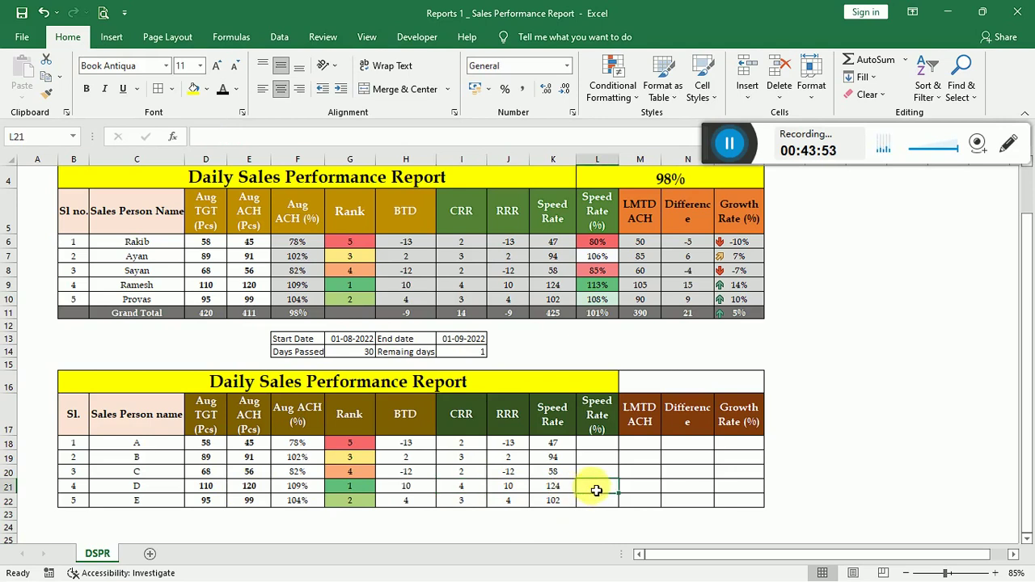
click(566, 445)
drag(566, 449, 553, 503)
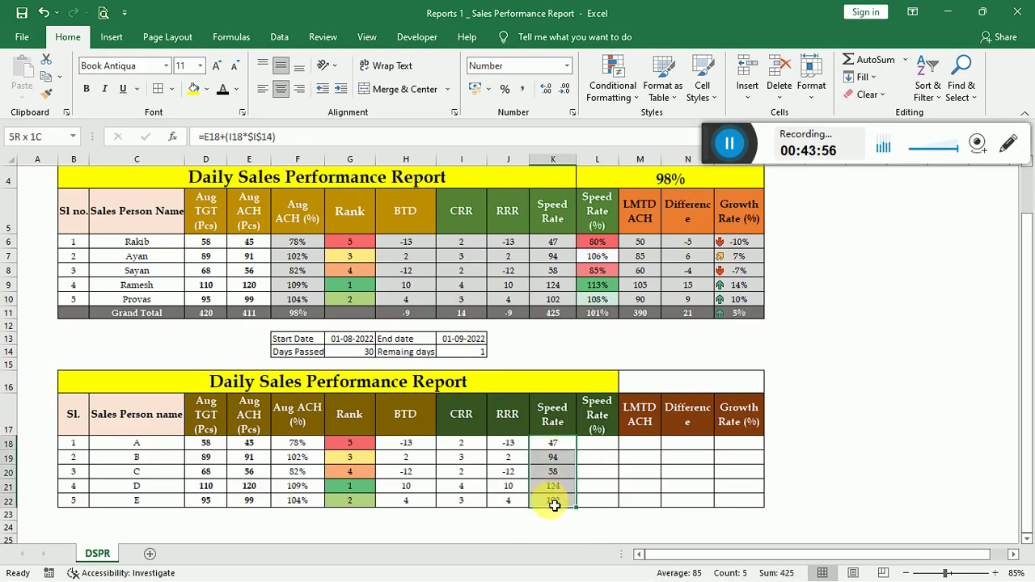
Enter the Speed Rate (%) formula =K18/D18 in L18, dividing the Speed Rate by the August target.
click(600, 449)
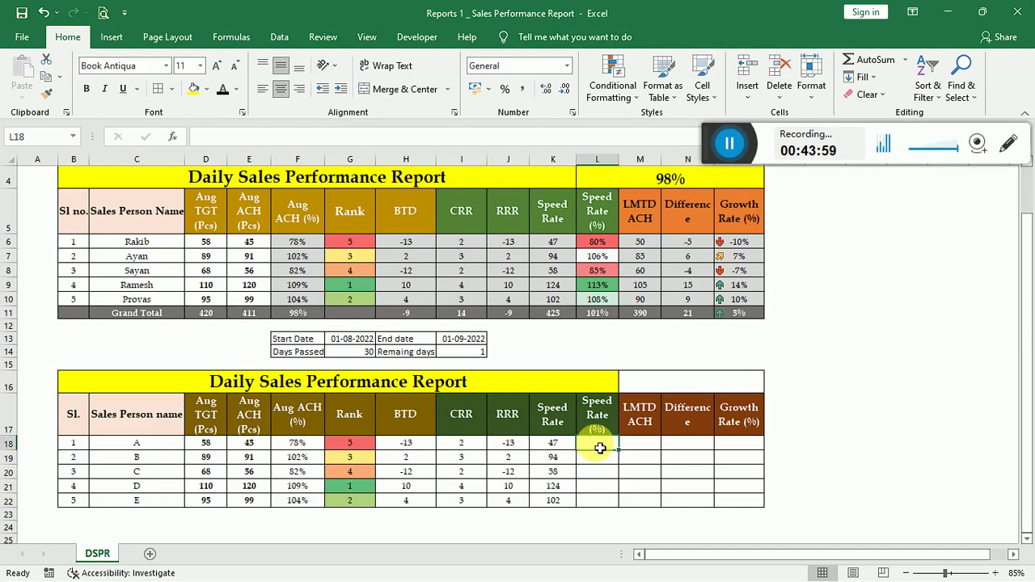
text(=)
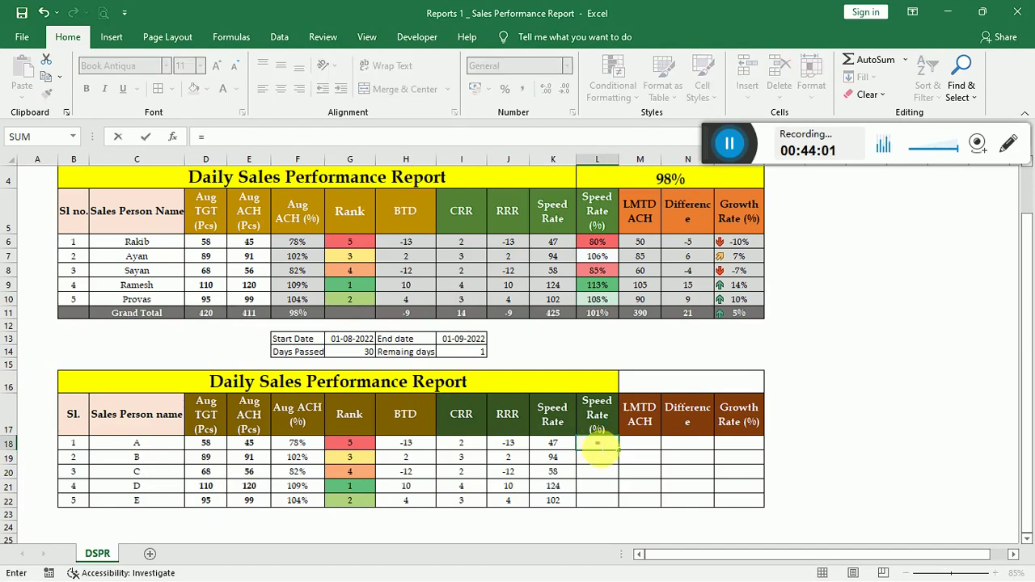
key(Left)
text(/)
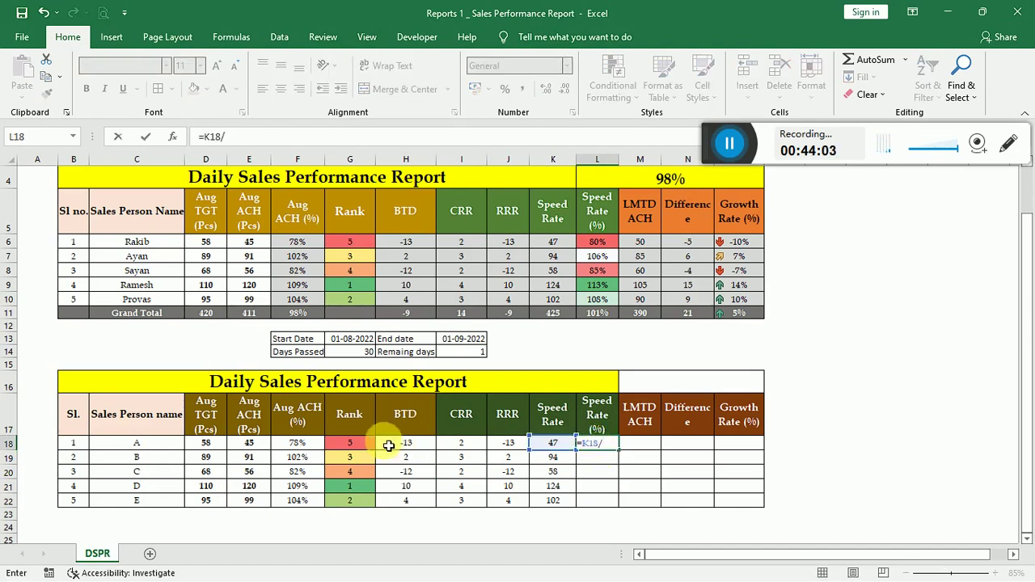
click(207, 446)
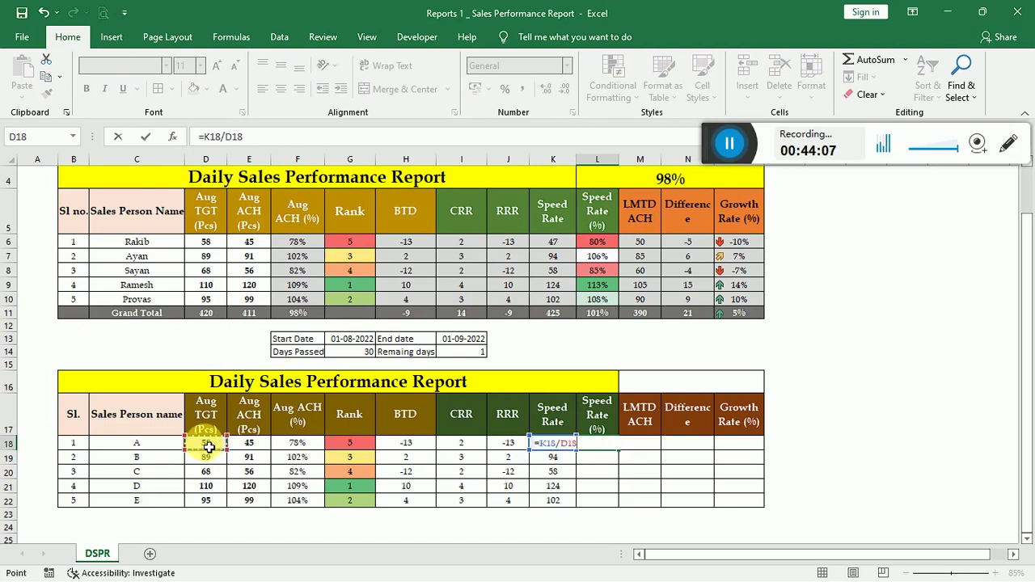
key(Return)
Format L18 as a percentage, fill its formula down through L22, recalculate the sheet, and check the formula in L21.
click(597, 444)
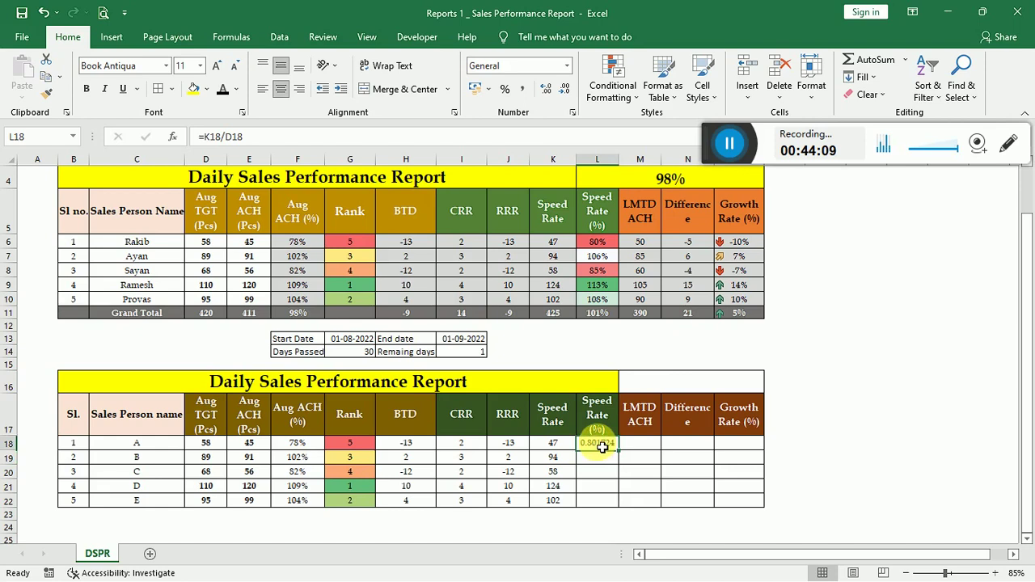
click(503, 89)
drag(617, 449, 597, 508)
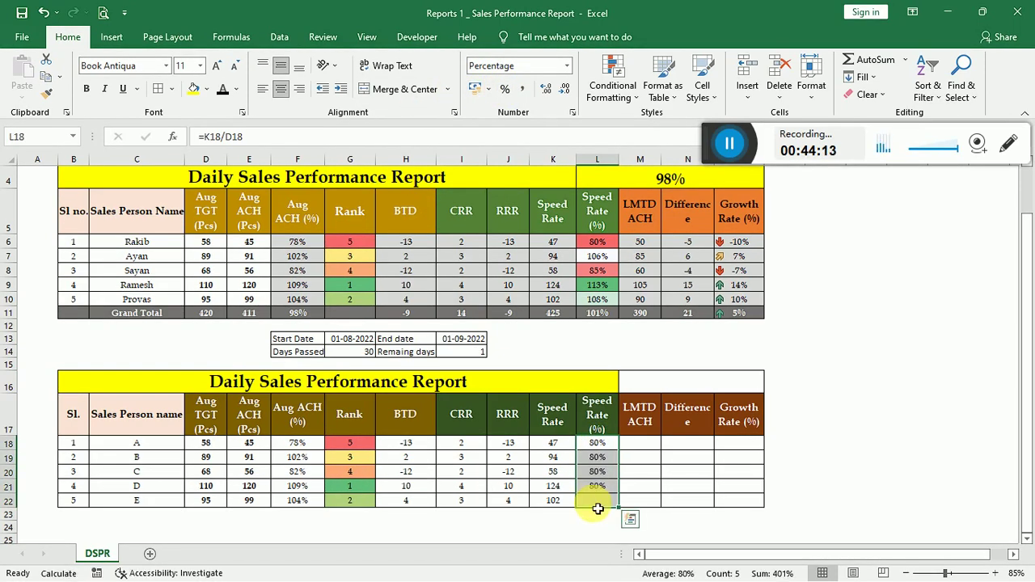
key(F9)
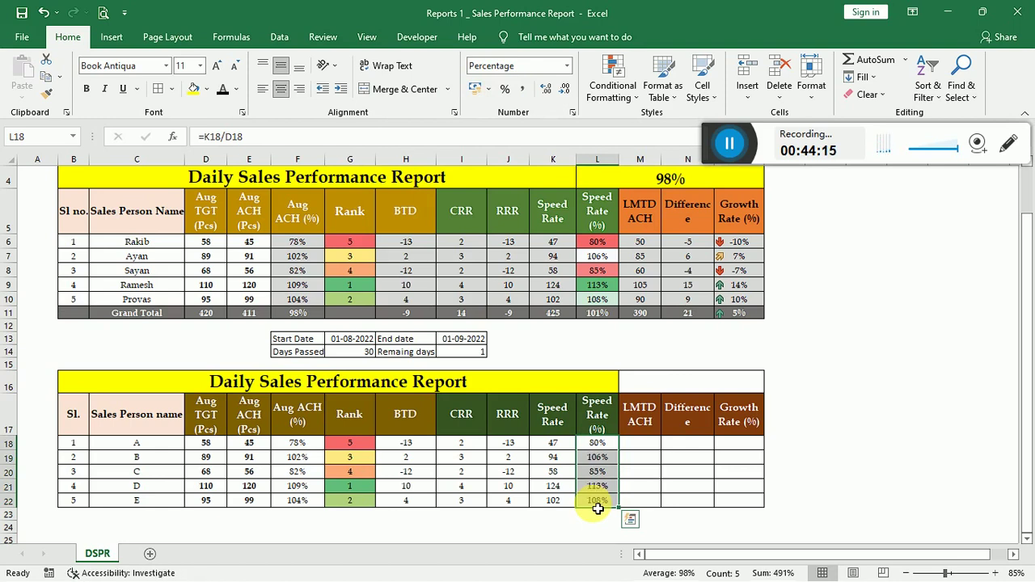
click(597, 486)
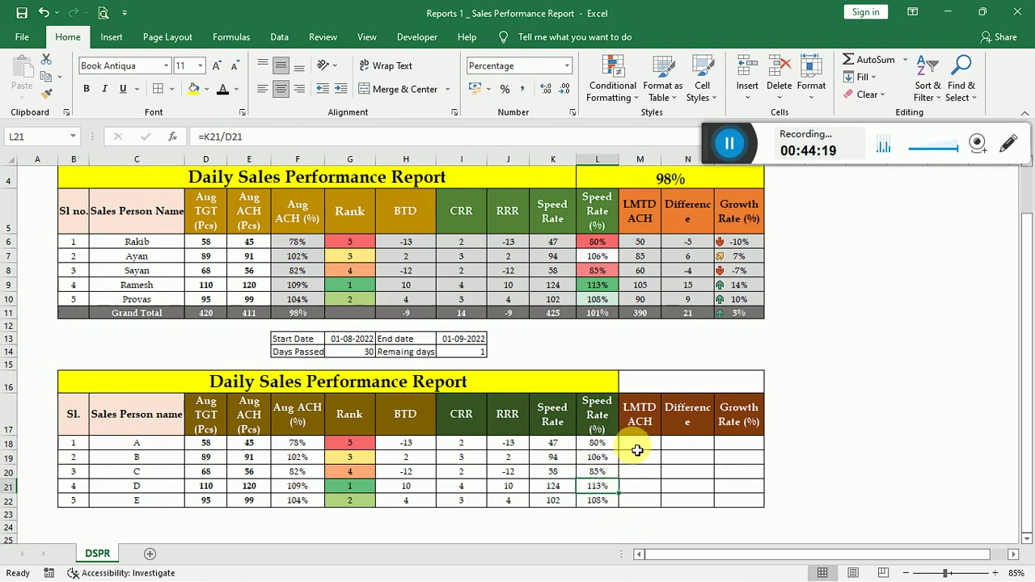
Copy the LMTD ACH figures from M6:M10 of the upper report and paste them as values only into M18:M22.
click(639, 445)
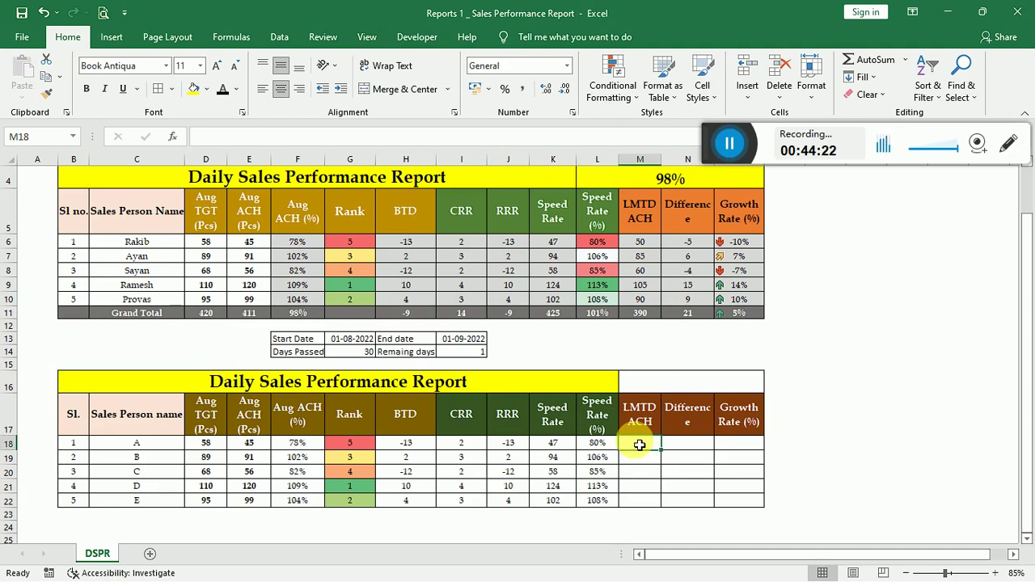
drag(652, 240, 649, 299)
key(ctrl+c)
click(637, 448)
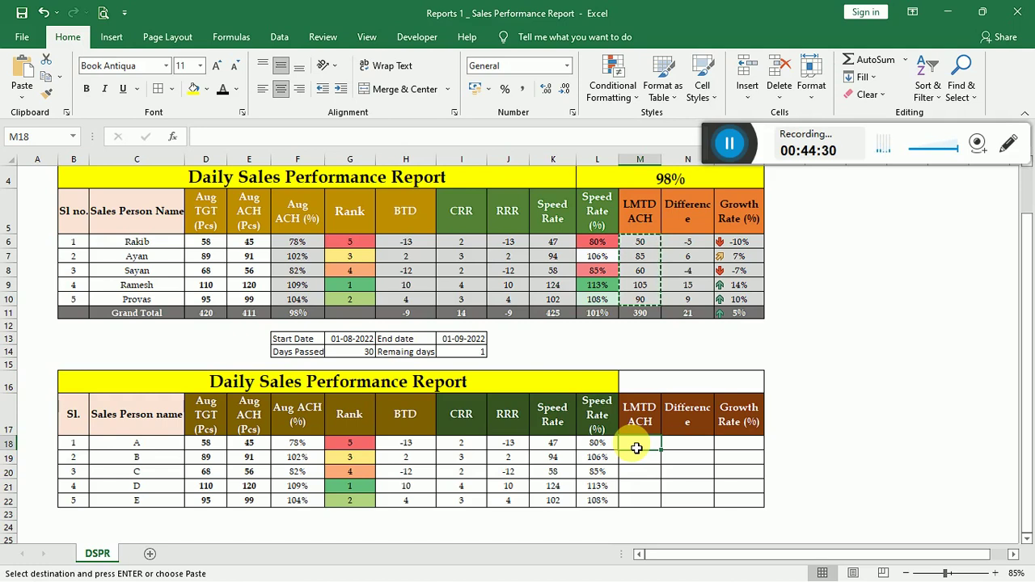
key(ctrl+alt+v)
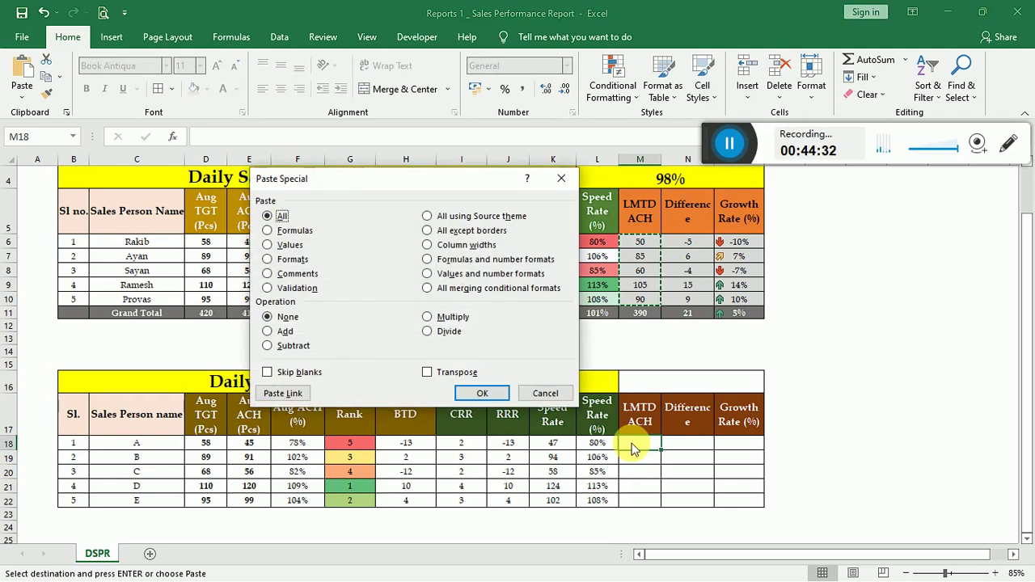
key(v)
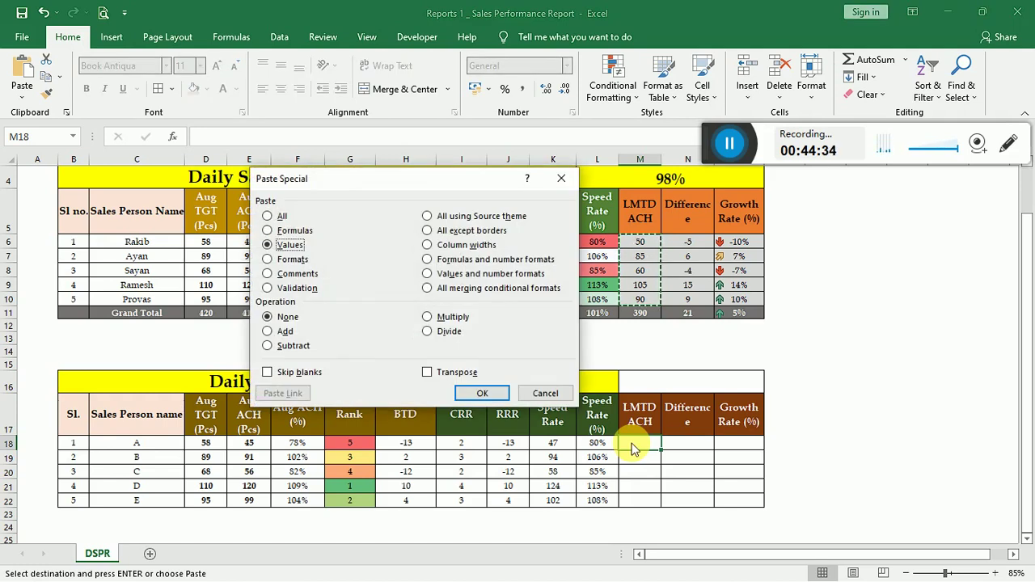
click(275, 250)
click(482, 393)
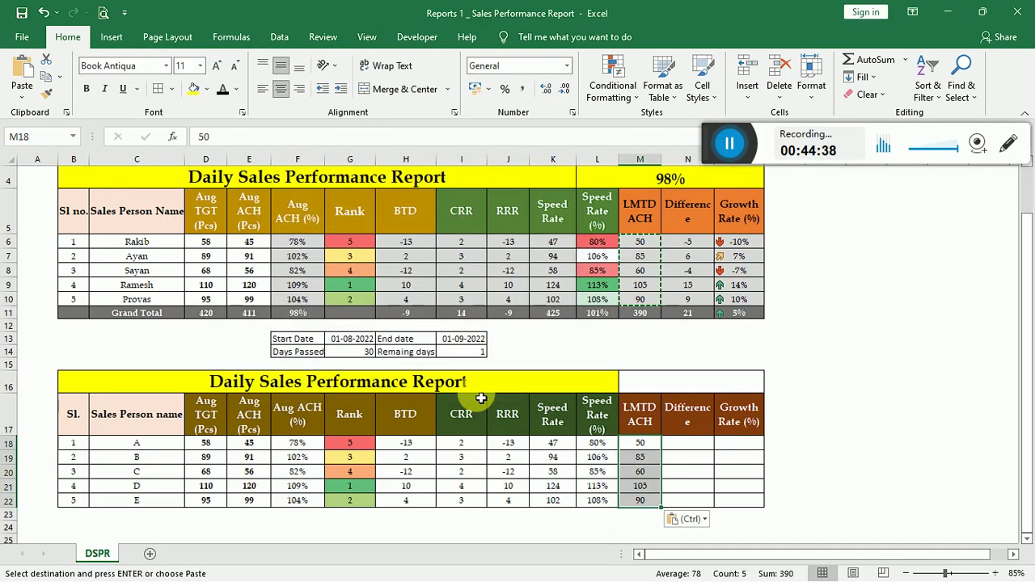
Enter the Difference formula =E18-M18 in N18, subtracting the LMTD achievement from the August achievement.
click(684, 488)
click(680, 448)
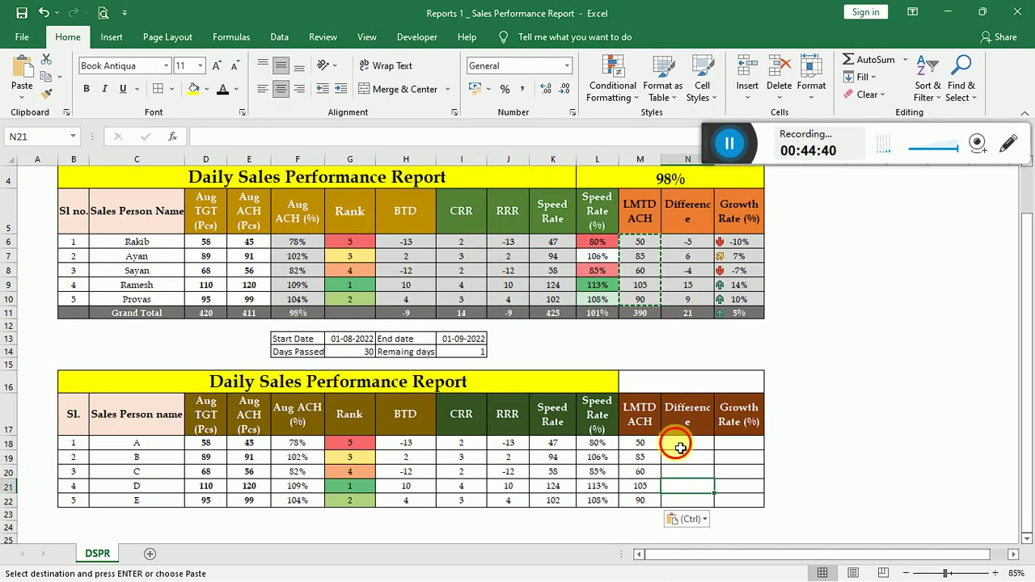
text(=)
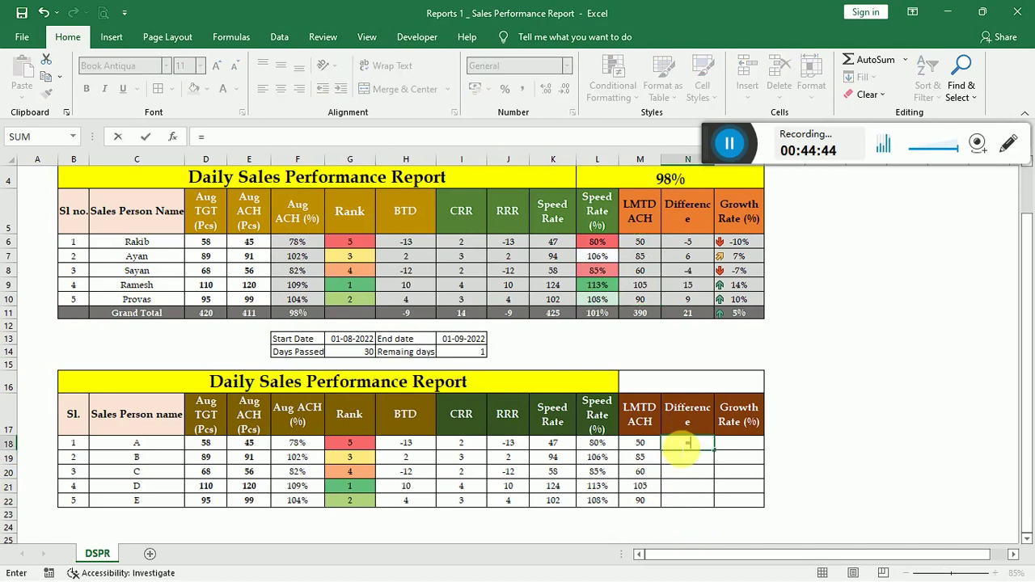
key(Left)
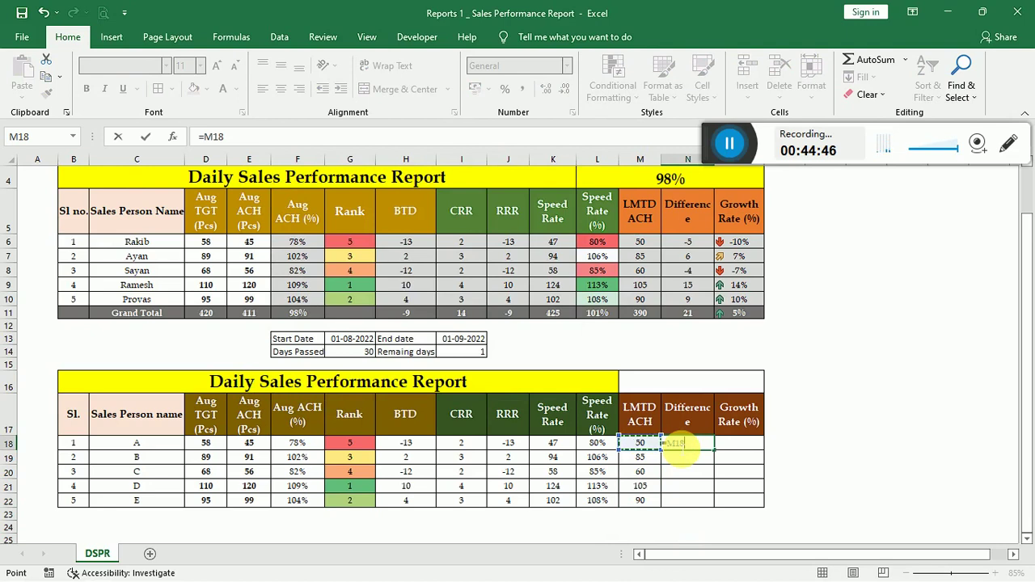
key(Left)
key(Left)
key(Left)
key(Left)
key(Left)
key(Left)
key(Left)
key(Left)
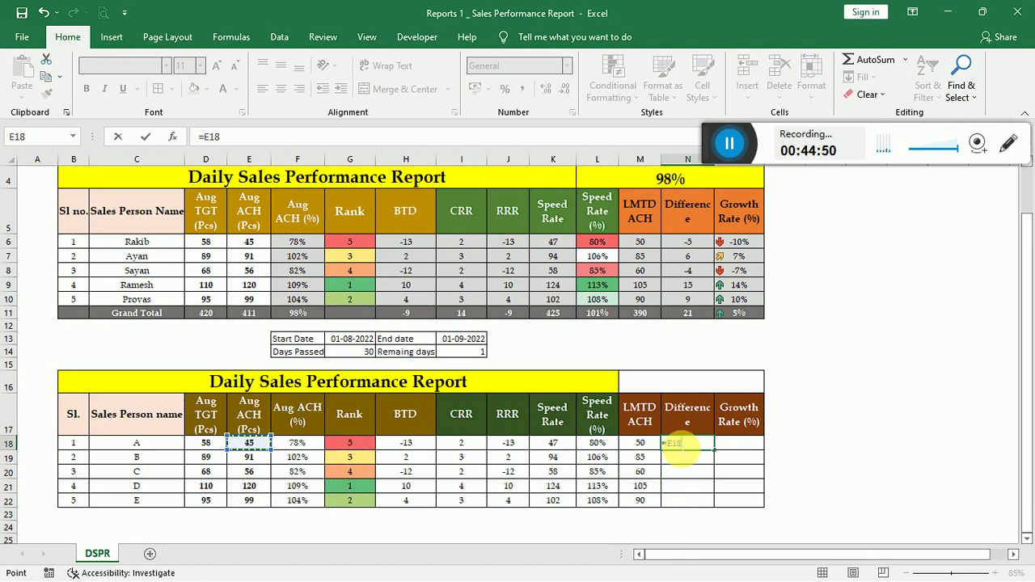
text(-)
key(Left)
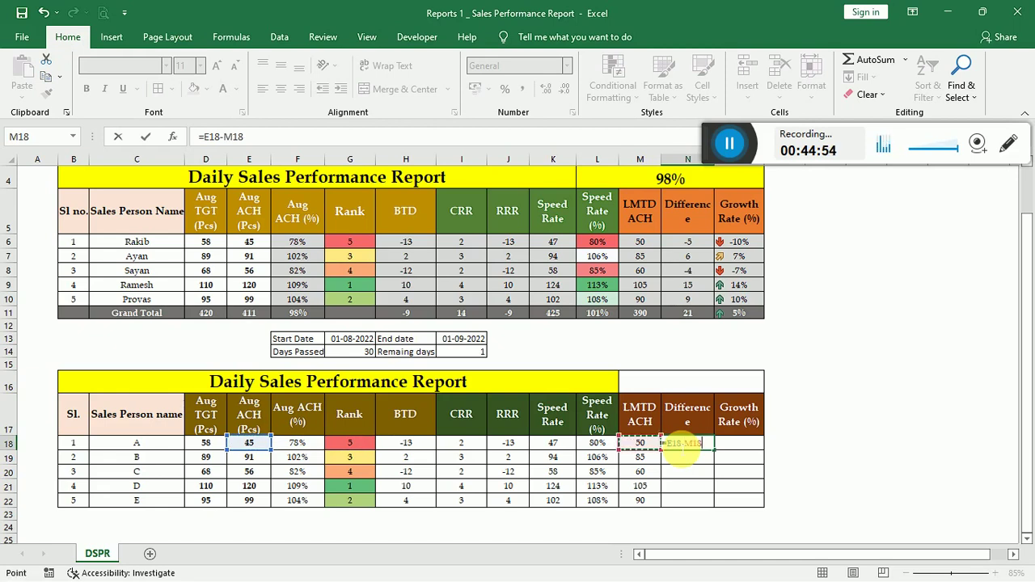
key(Return)
Fill the Difference formula from N18 down through N22.
click(681, 448)
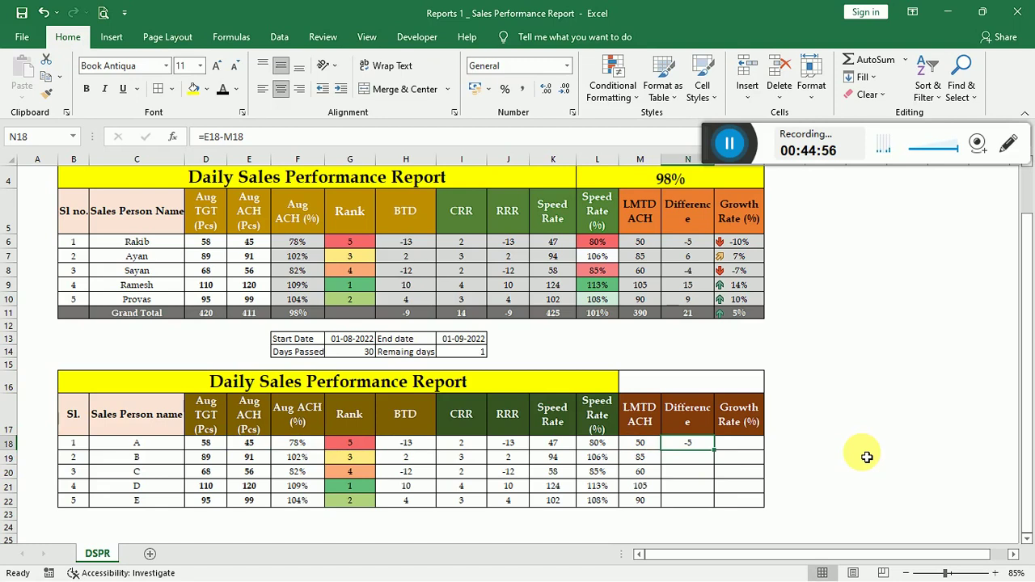
key(shift+Down)
key(shift+Down)
key(shift+Down)
key(shift+Down)
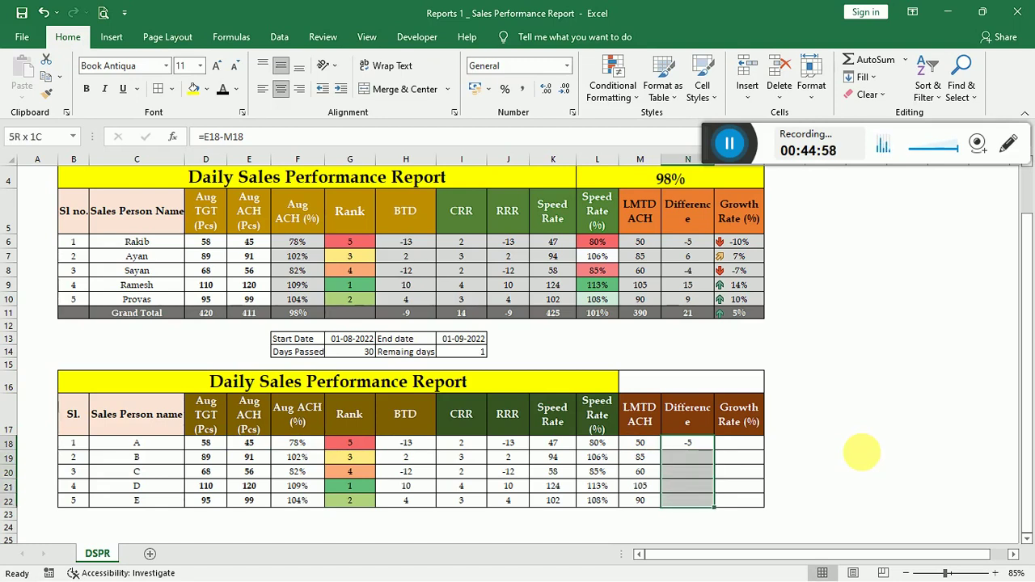
key(ctrl+d)
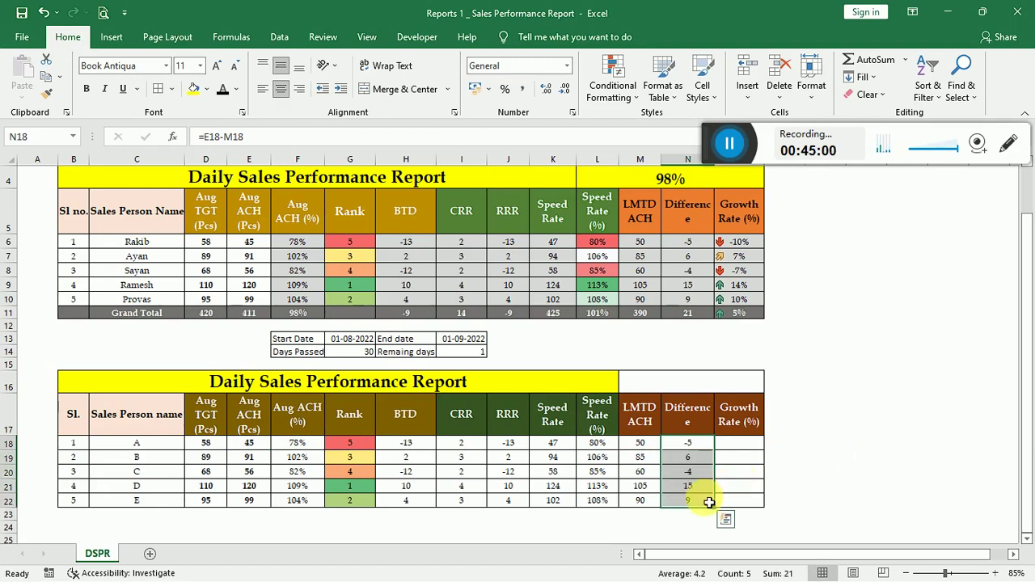
click(704, 450)
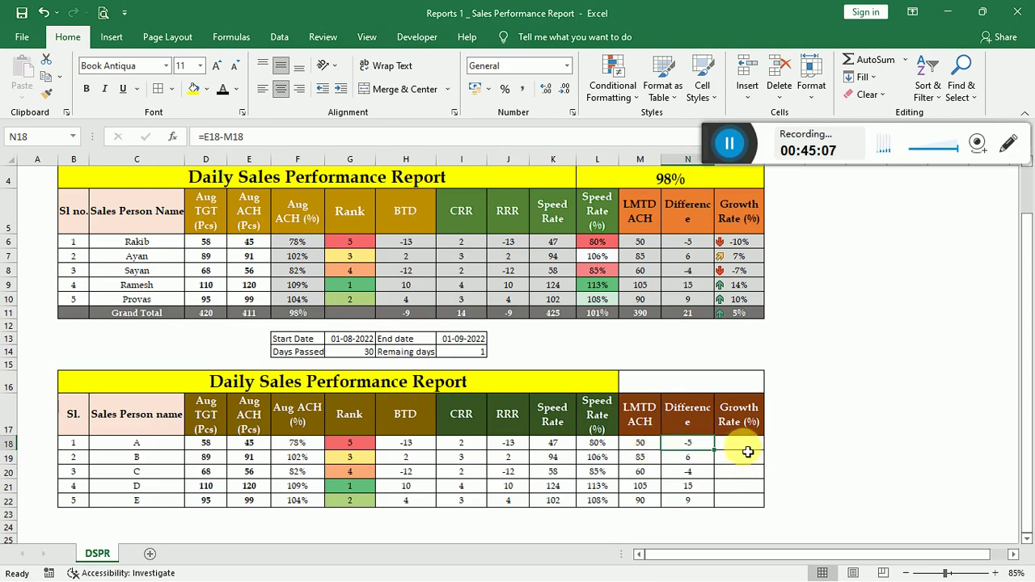
Enter the Growth Rate (%) formula =N18/M18 in O18, dividing the Difference by the LMTD achievement.
click(746, 452)
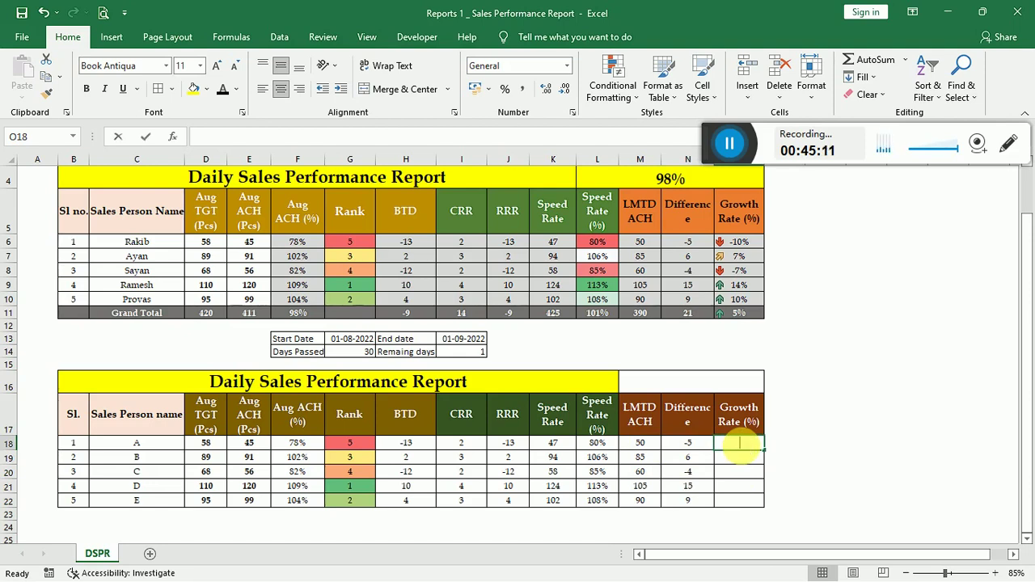
text(=)
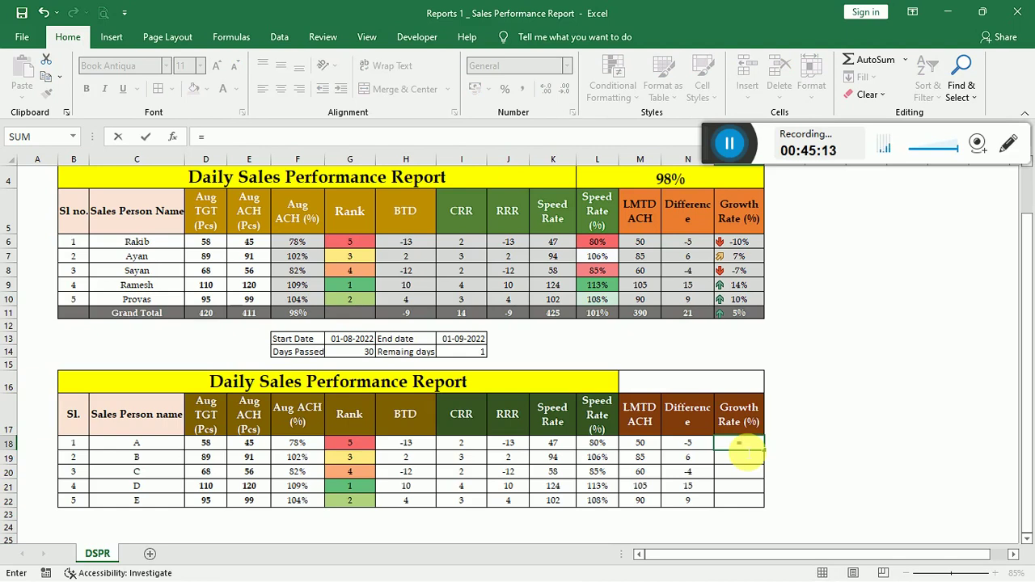
key(Left)
text(/)
key(Left)
key(Left)
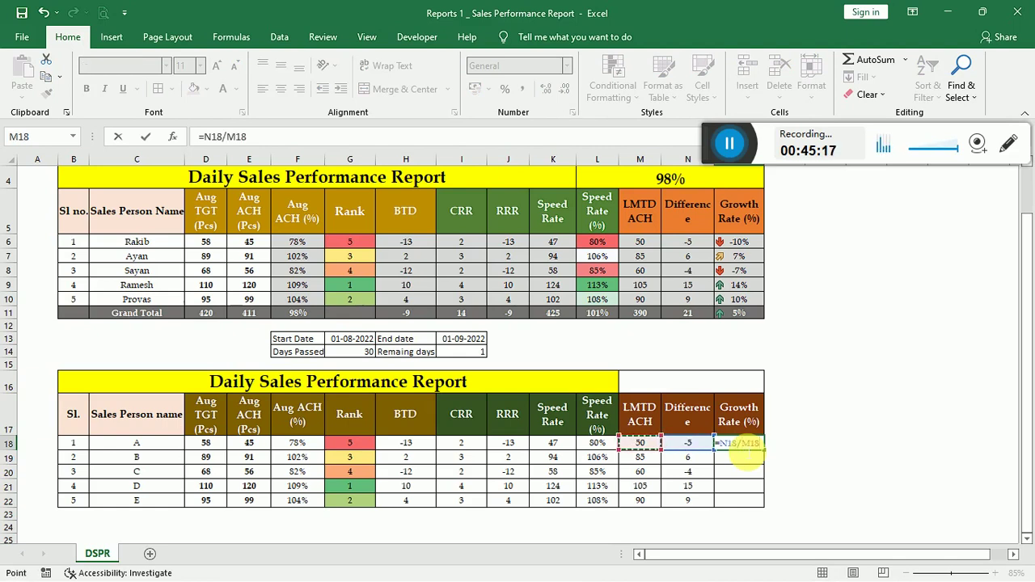
key(Return)
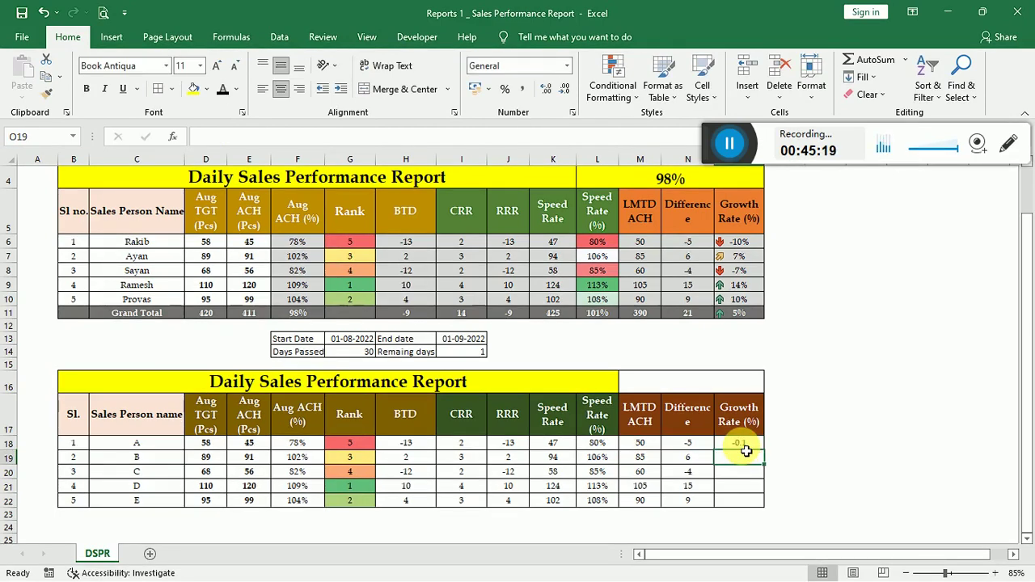
Format the Growth Rate in O18 as a percentage and fill its formula down through O22.
click(762, 444)
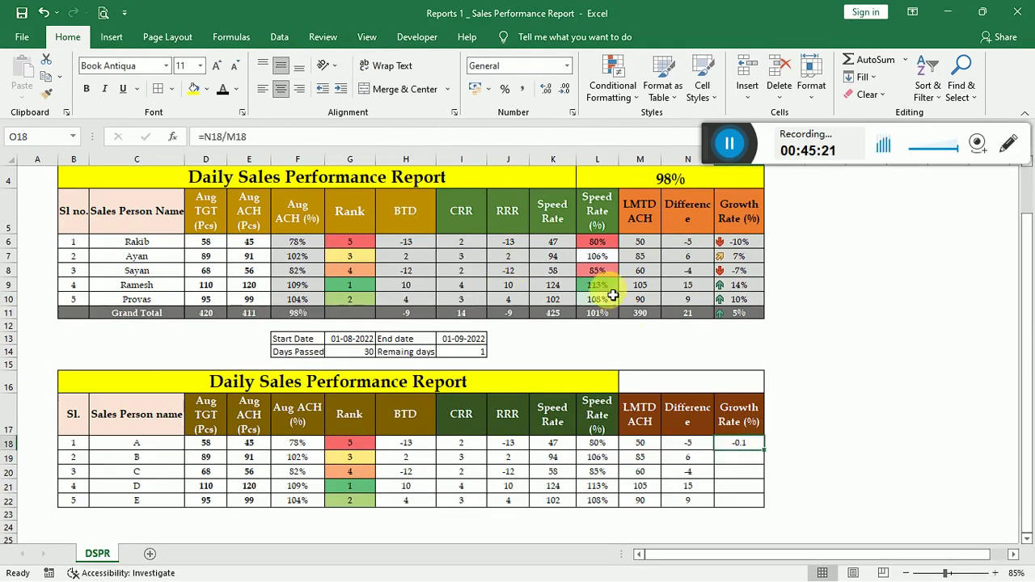
click(503, 89)
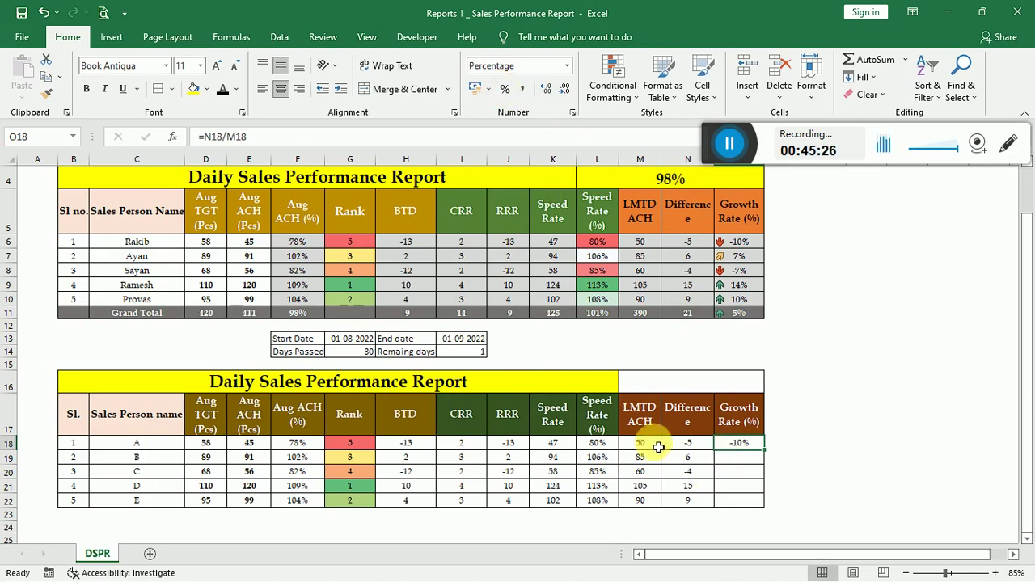
drag(763, 450, 748, 508)
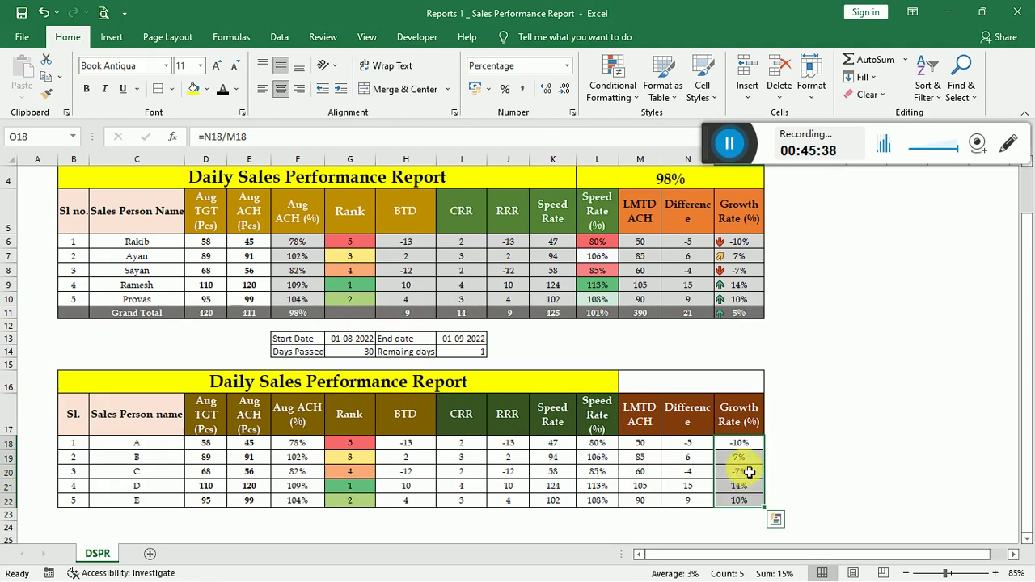
click(752, 448)
drag(752, 449, 748, 503)
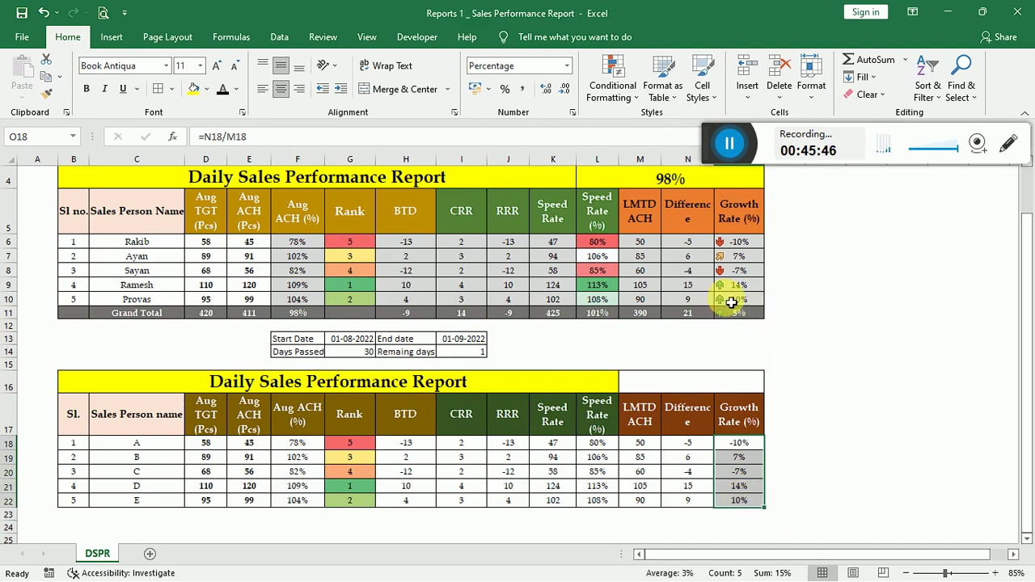
click(612, 84)
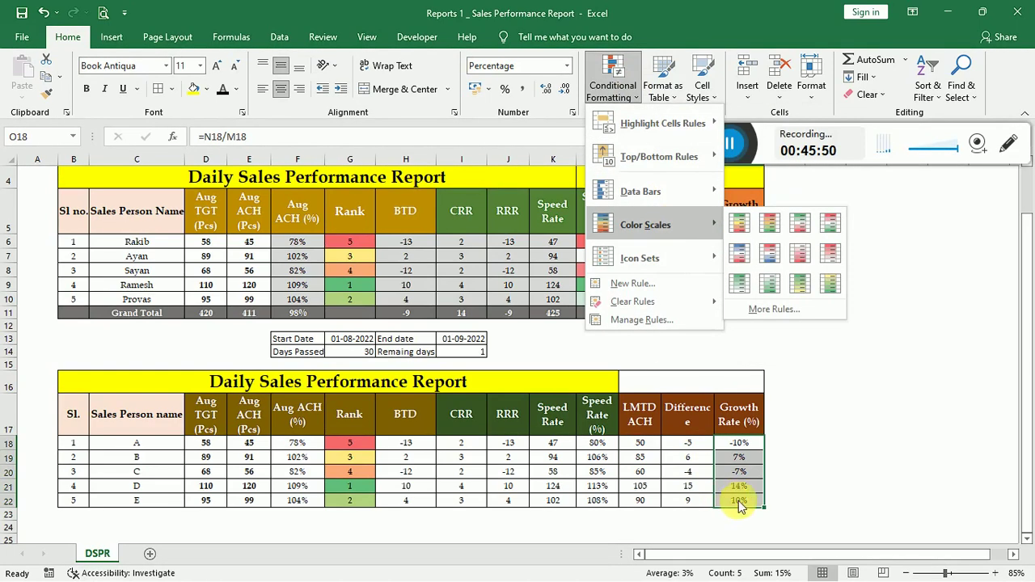
click(748, 487)
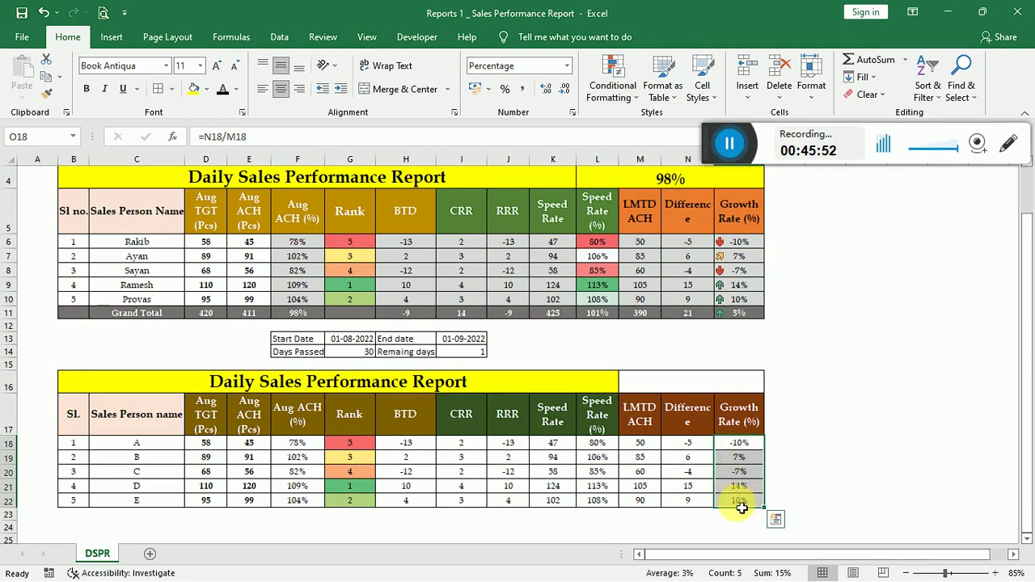
Apply the 5 Arrows (Colored) icon set to the Growth Rate values in O18:O22.
click(618, 99)
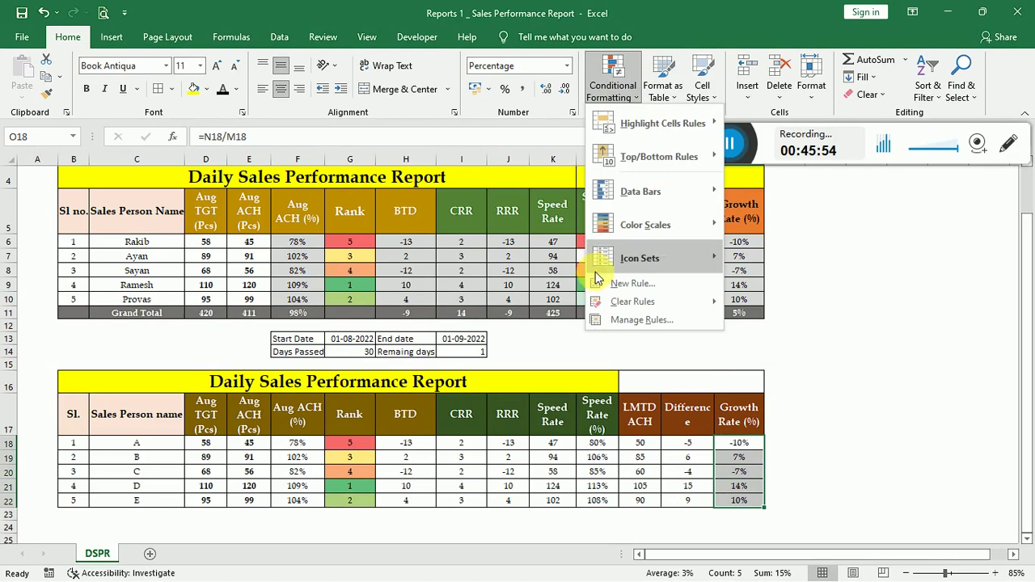
mouse_move(679, 264)
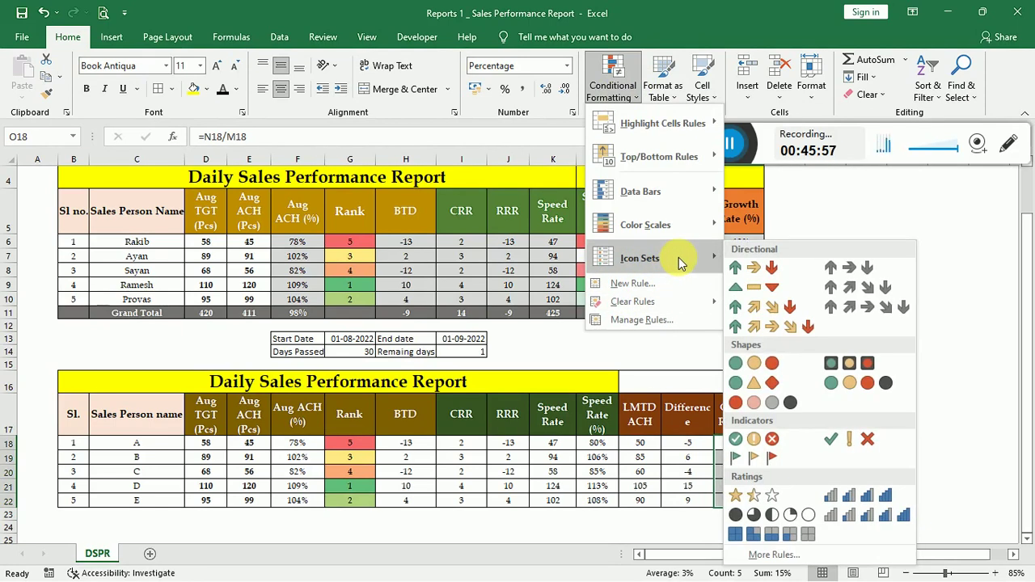
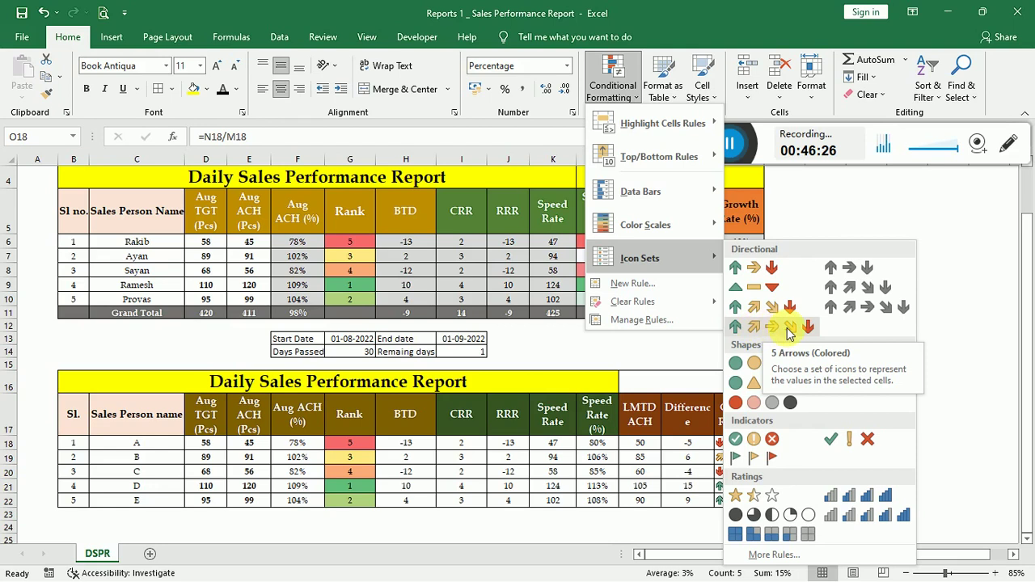
click(756, 330)
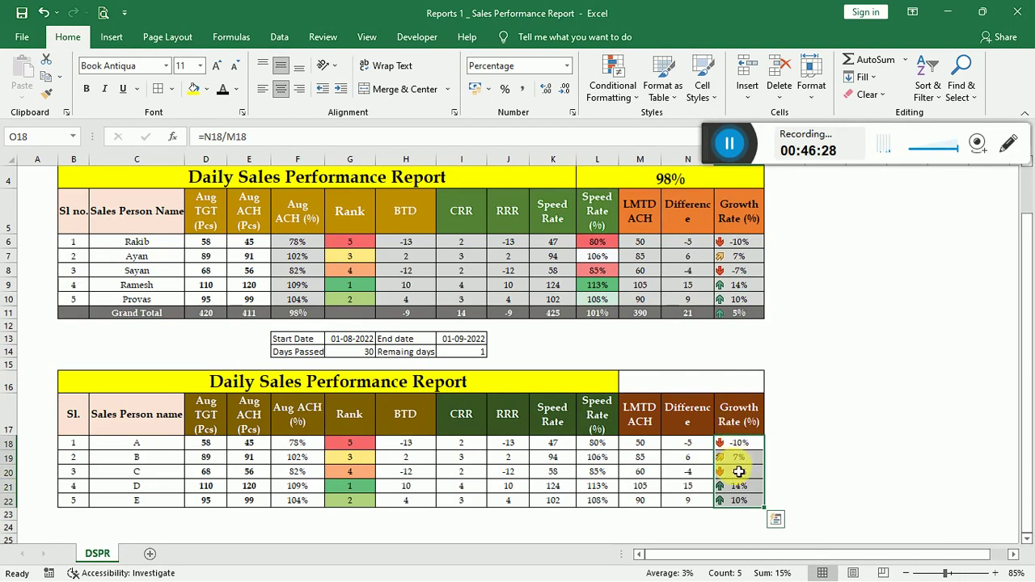
click(736, 446)
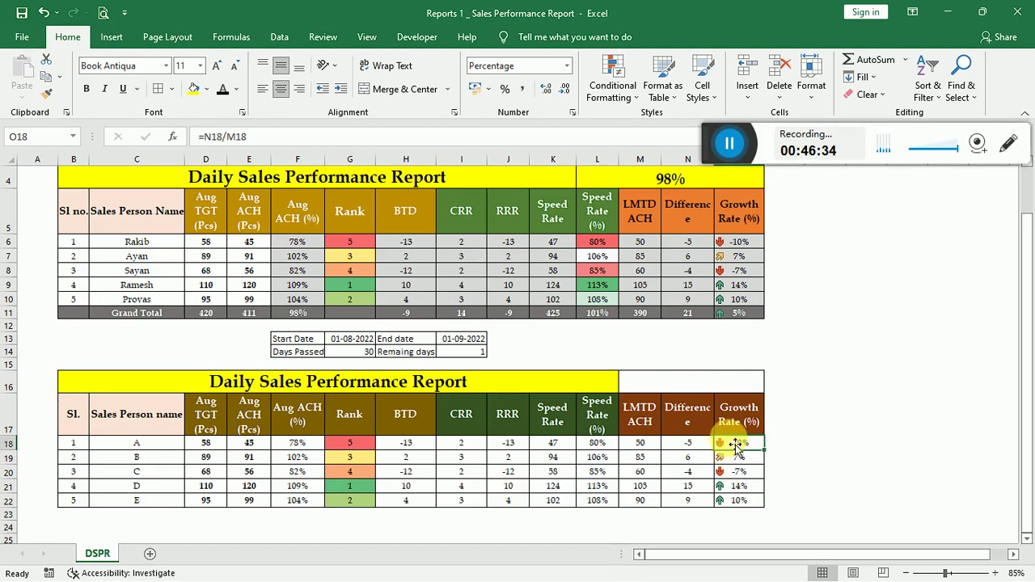
click(735, 504)
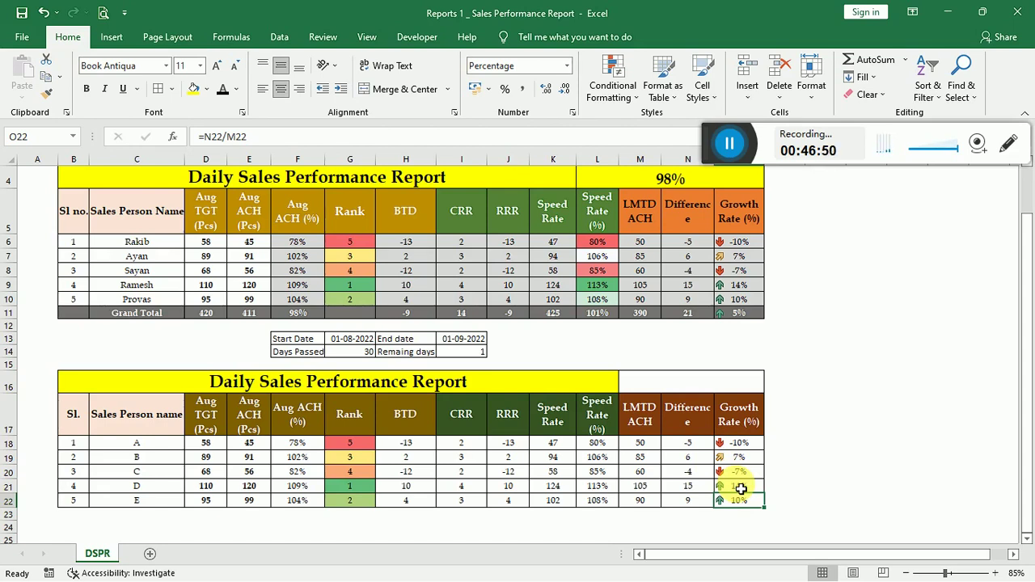
Apply the green-yellow-red color scale to the Speed Rate (%) values in L18:L22.
drag(597, 442, 609, 503)
click(613, 89)
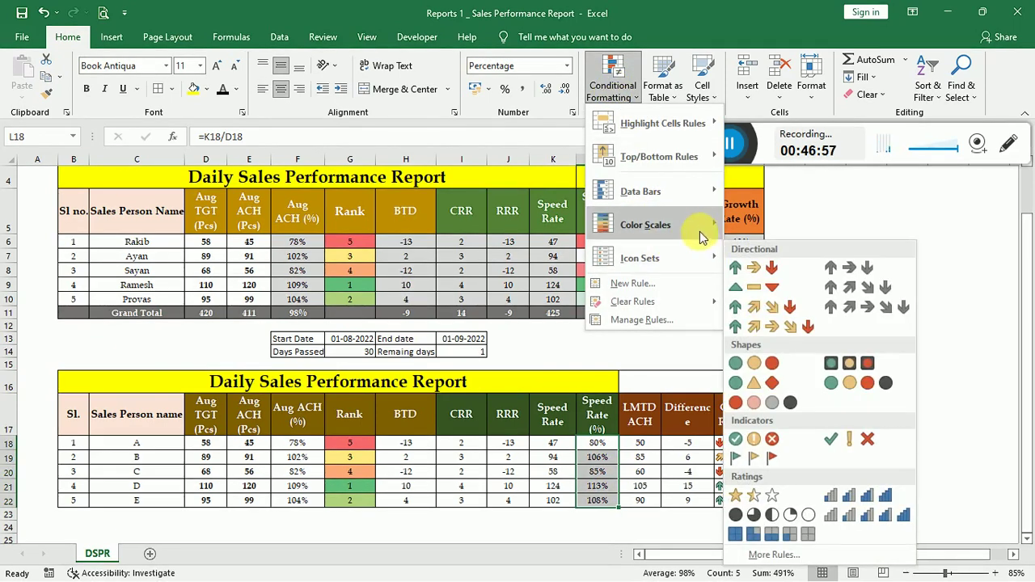
mouse_move(699, 229)
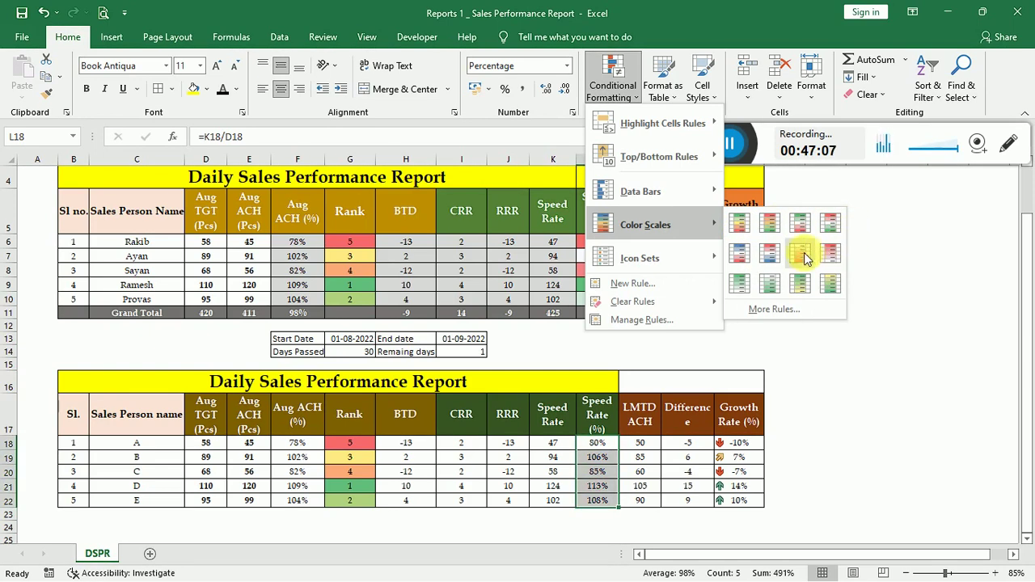
click(740, 224)
click(609, 492)
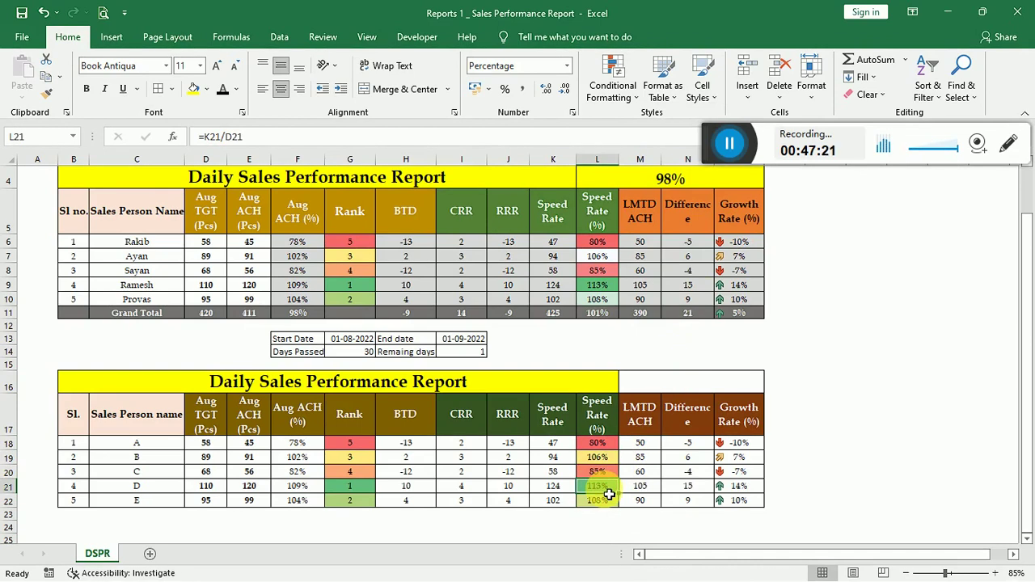
click(600, 448)
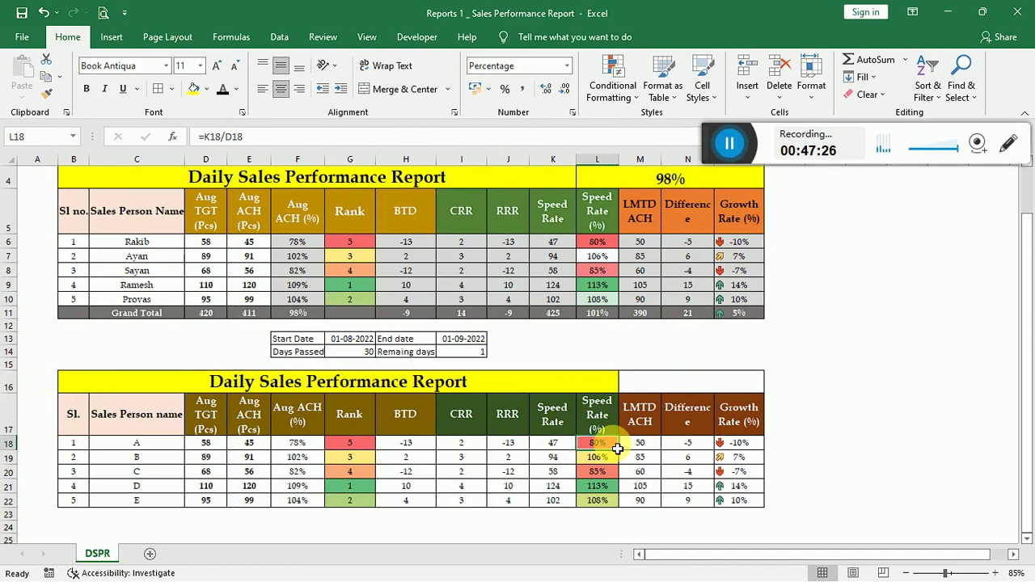
click(597, 457)
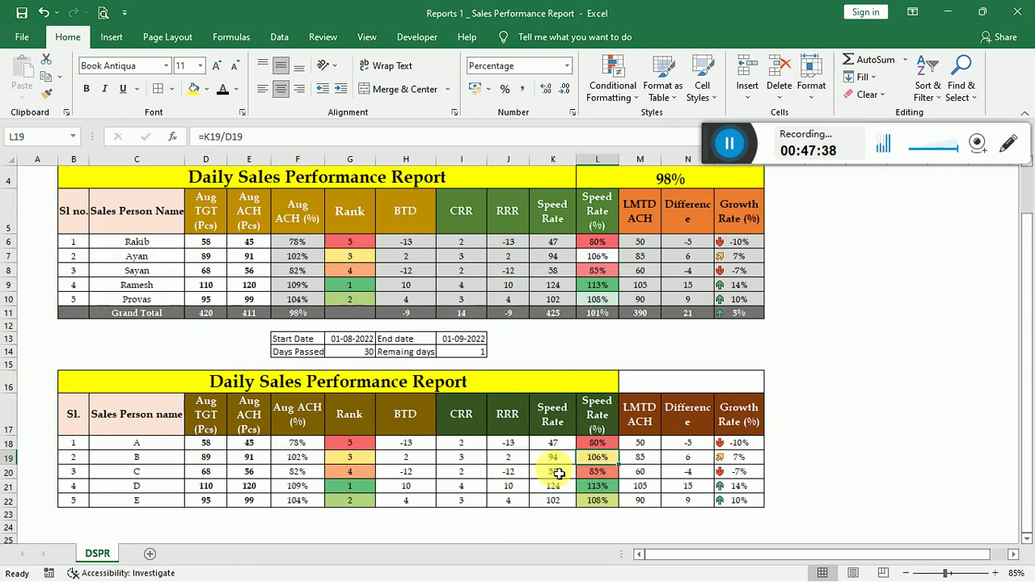
click(462, 443)
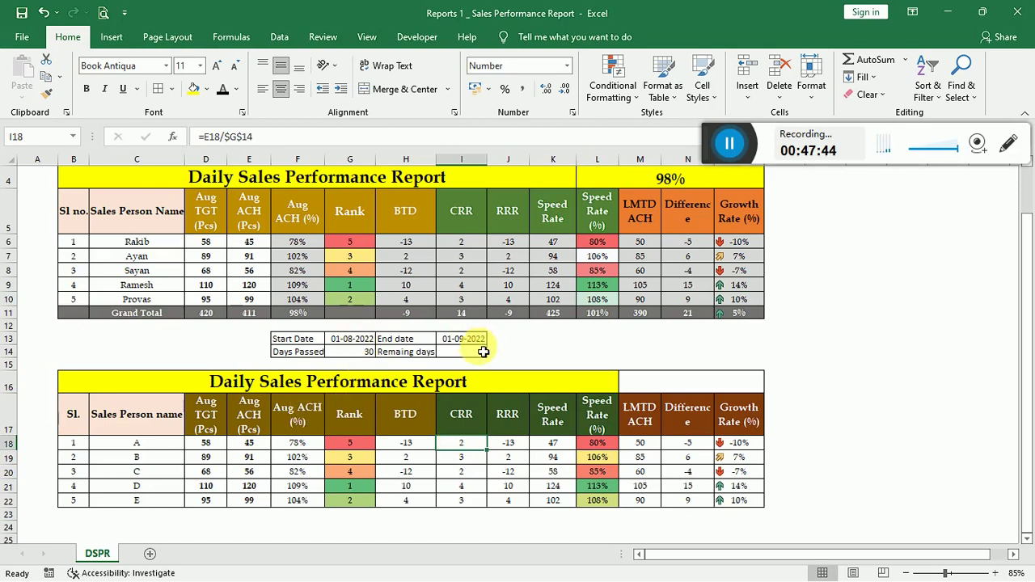
click(690, 385)
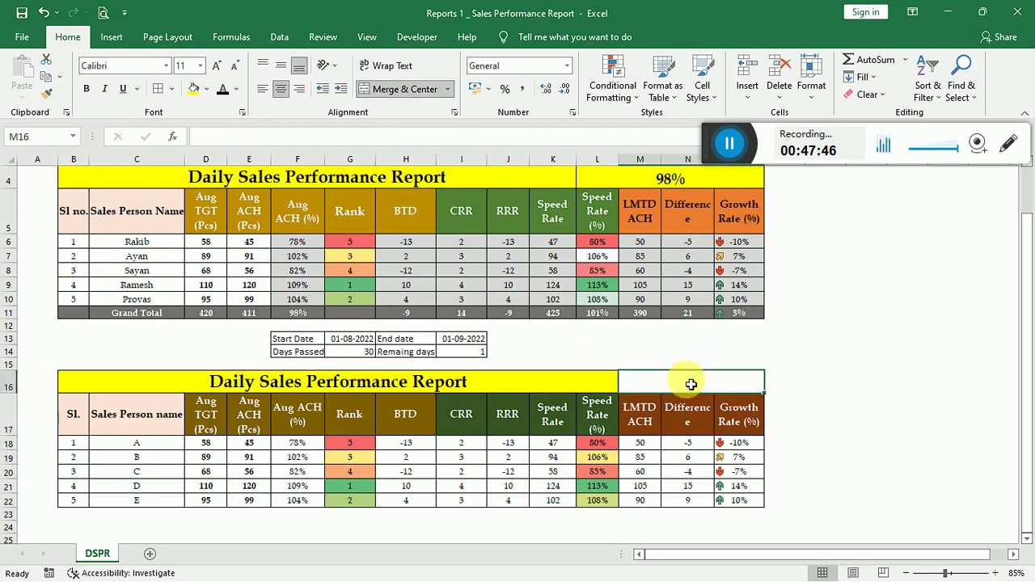
text(=)
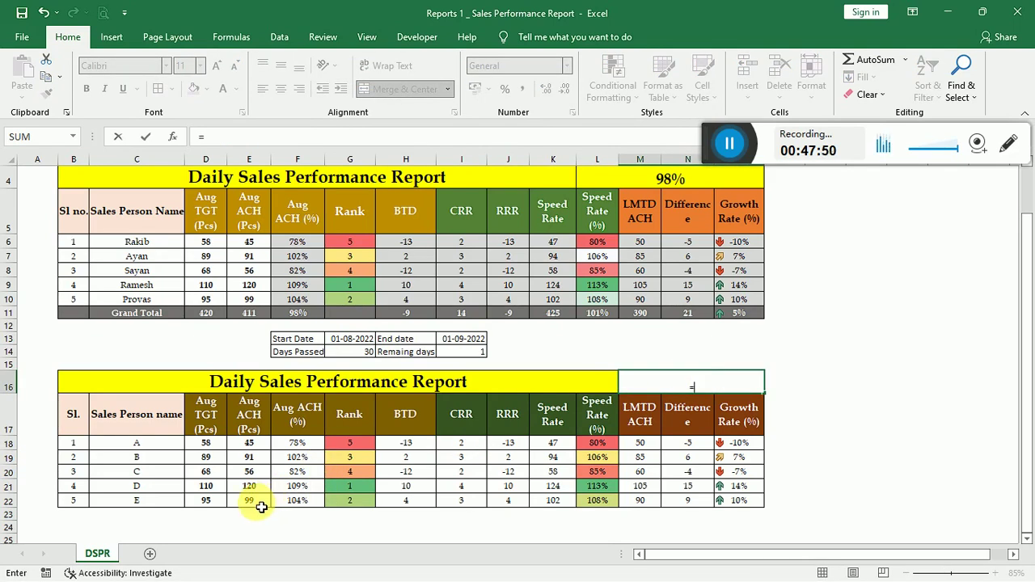
key(Escape)
Total the August target in D23 with =SUM(D18:D22) and fill the formula across into E23 for the August achievement.
click(206, 518)
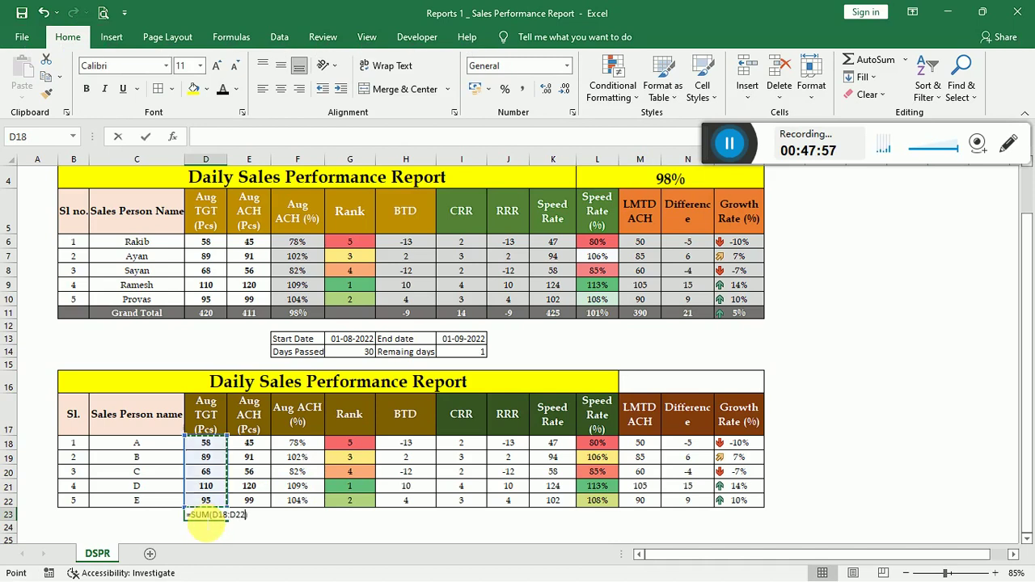
key(alt+equal)
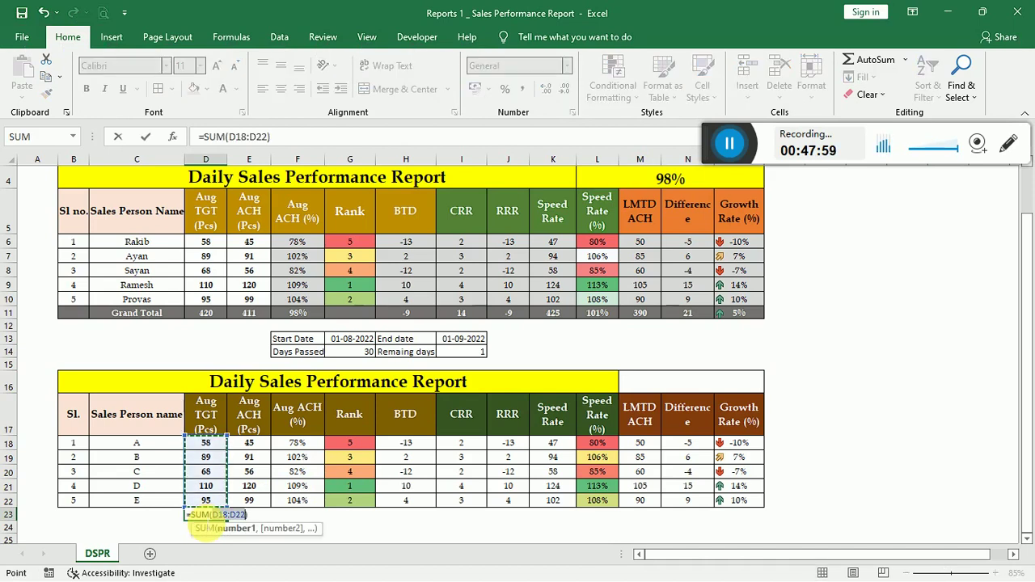
key(Return)
key(Up)
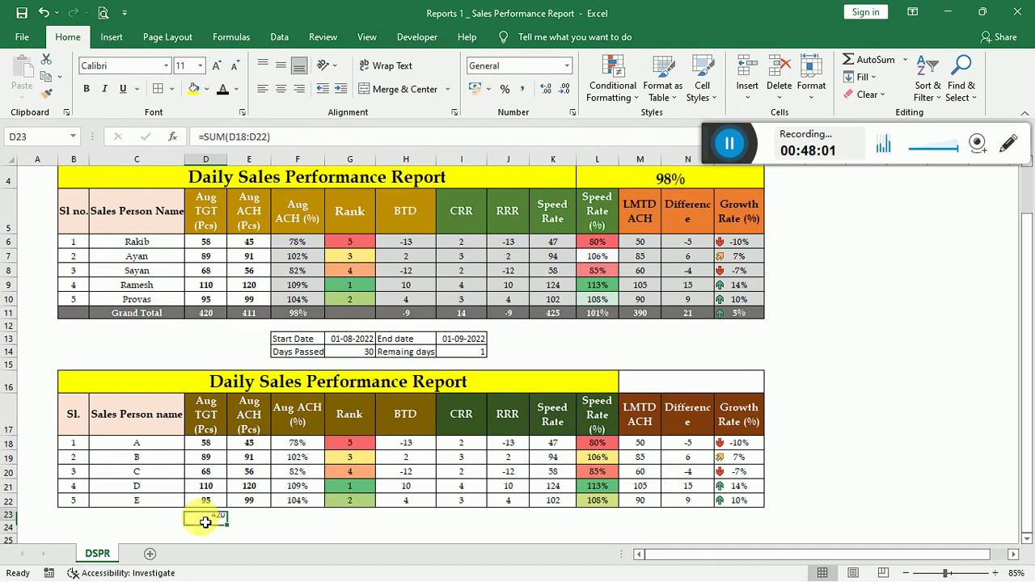
key(shift+Right)
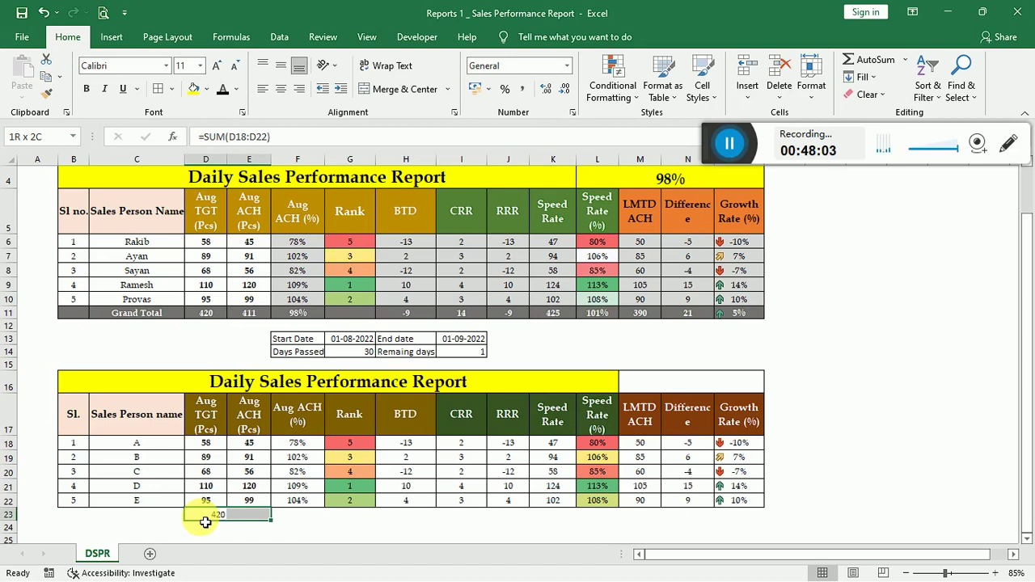
key(Left)
key(Right)
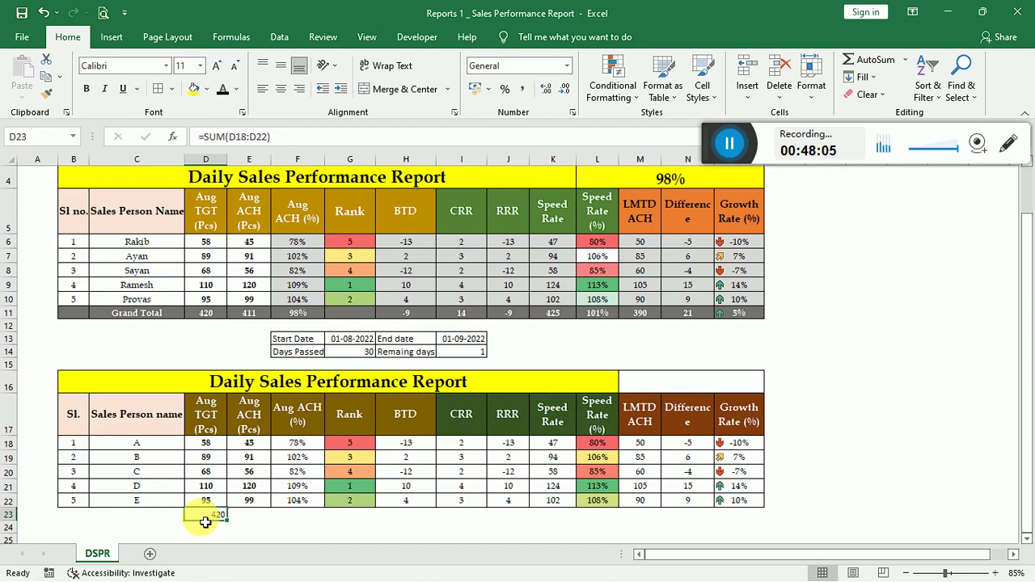
key(shift+Right)
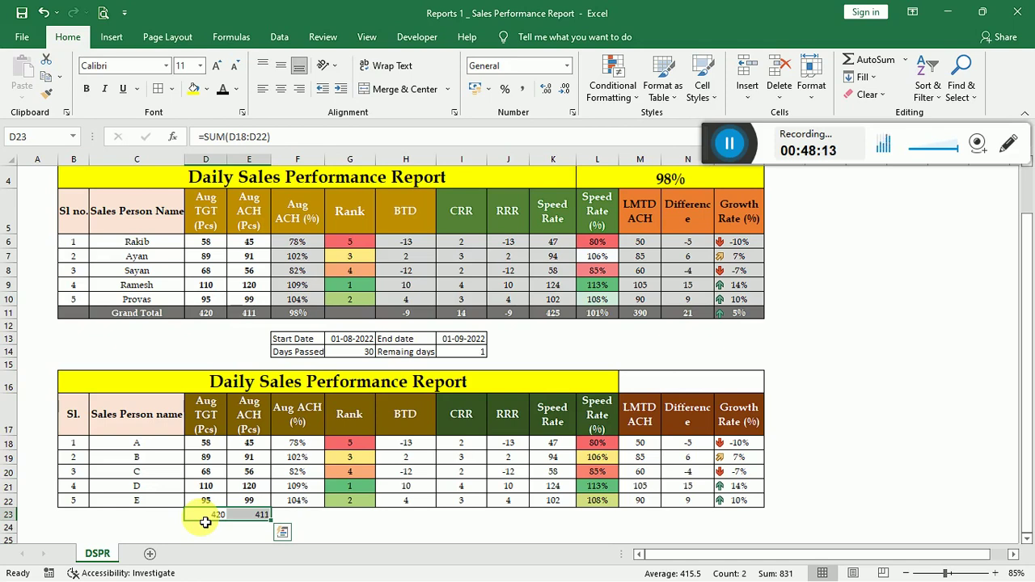
Examine the SUM formulas in D23 and E23 to check which ranges they total.
click(205, 522)
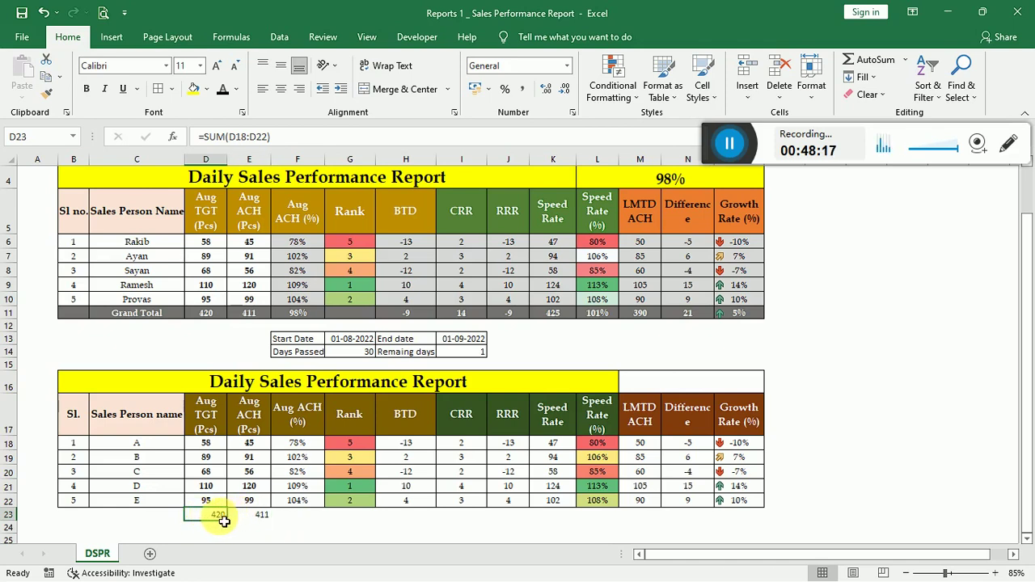
click(244, 516)
double_click(245, 515)
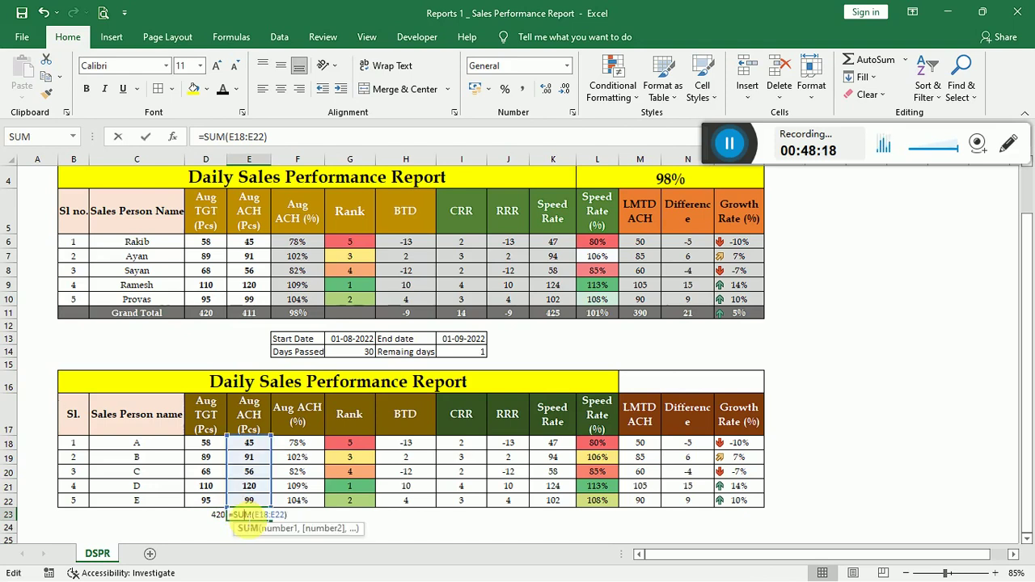
key(Escape)
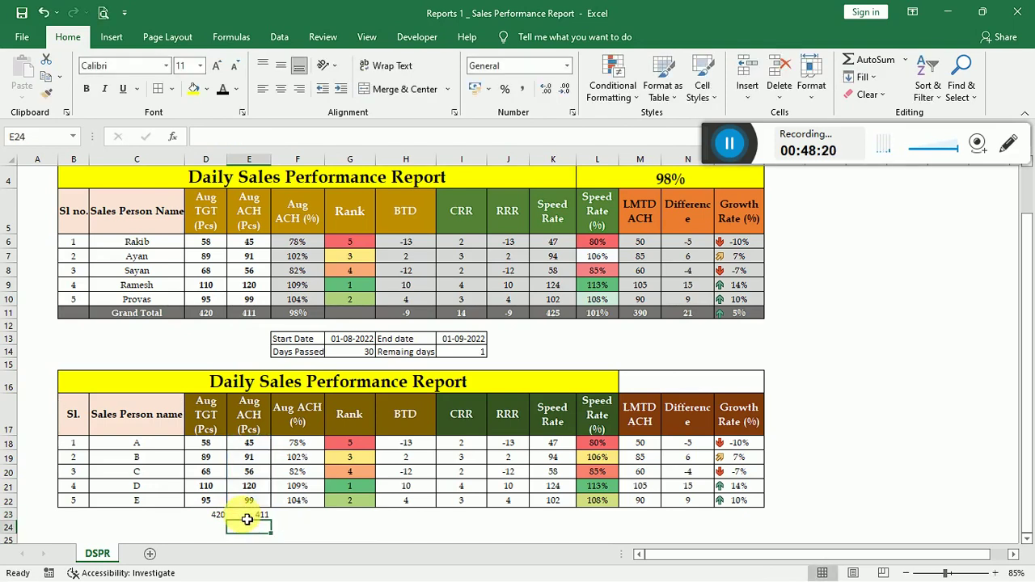
drag(215, 515, 241, 519)
click(223, 519)
double_click(242, 518)
key(Return)
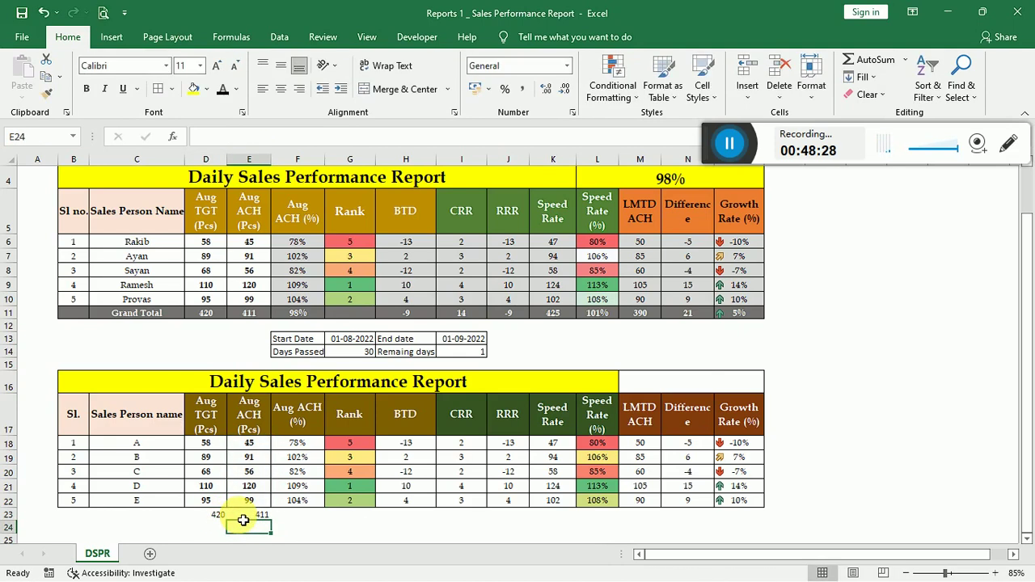
Enter the overall achievement formula =E23/D23 in the merged cell M16 beside the report title.
click(704, 382)
text(=)
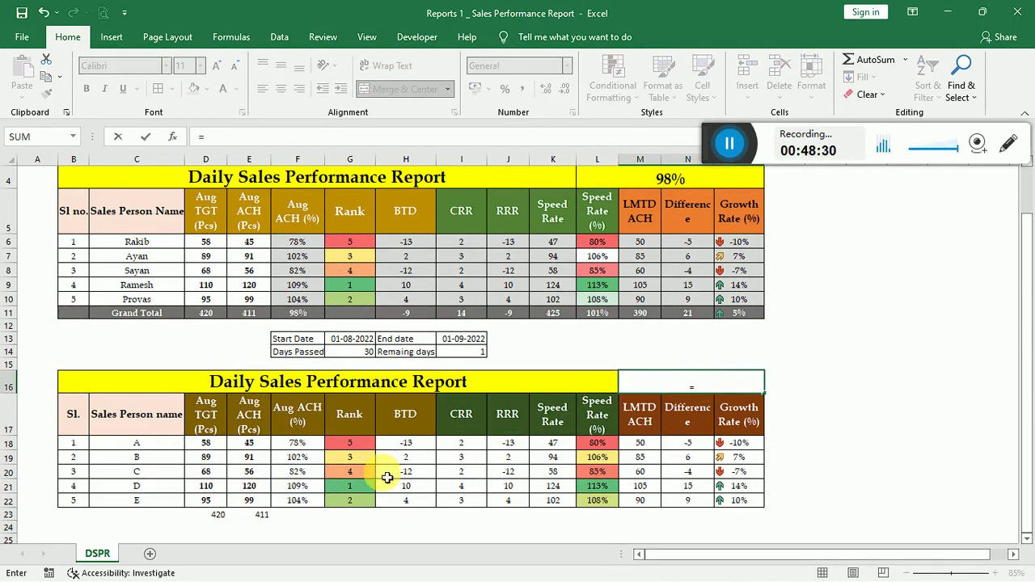
click(249, 519)
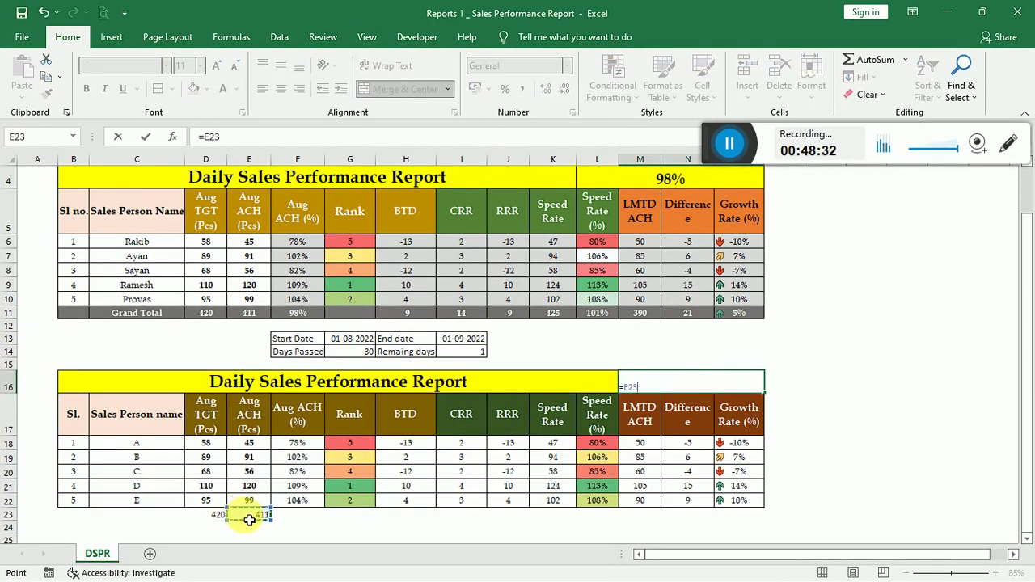
text(-)
click(213, 518)
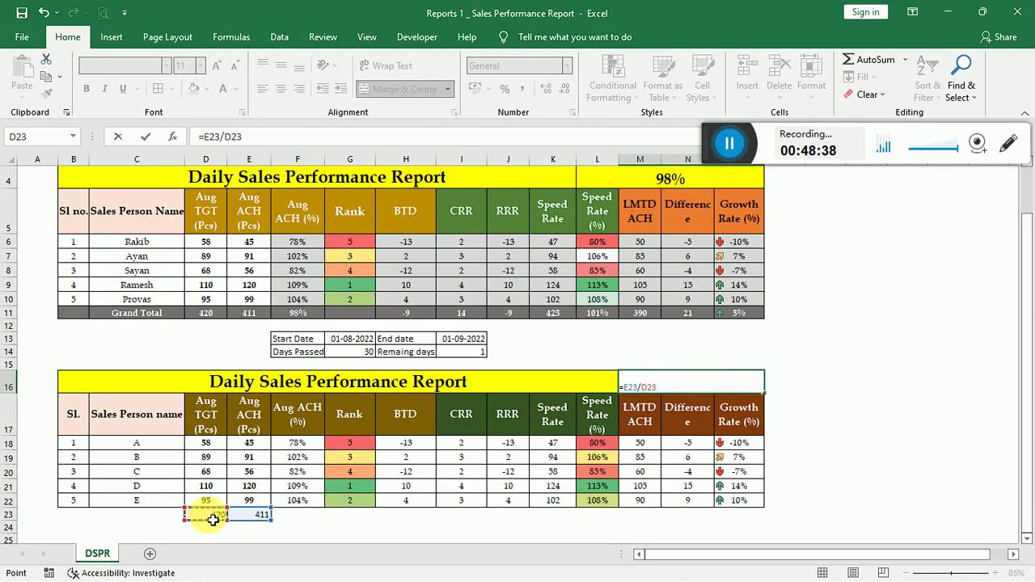
key(Return)
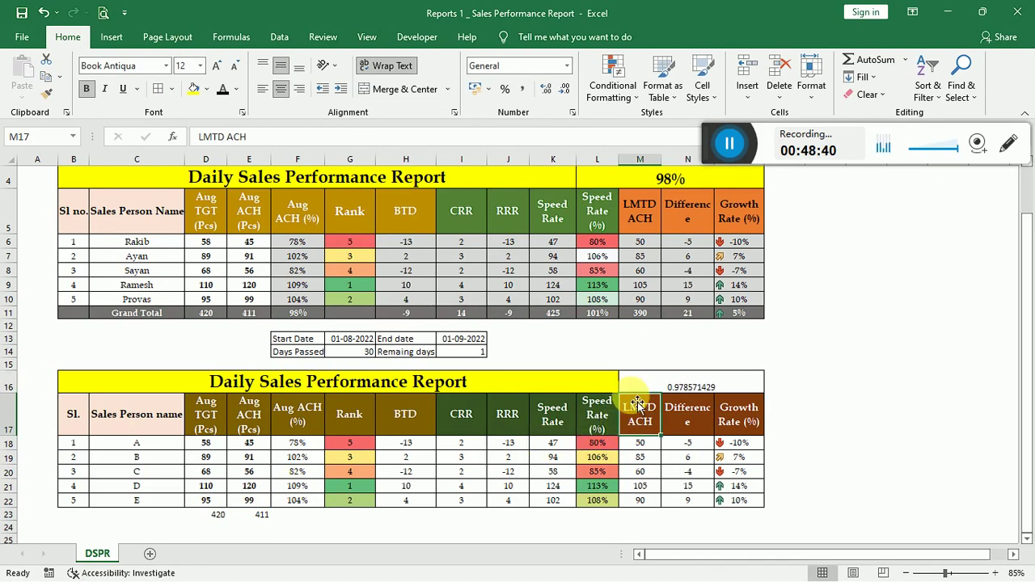
Format the overall achievement in M16 as a percentage and align it vertically to the middle.
click(683, 387)
click(506, 89)
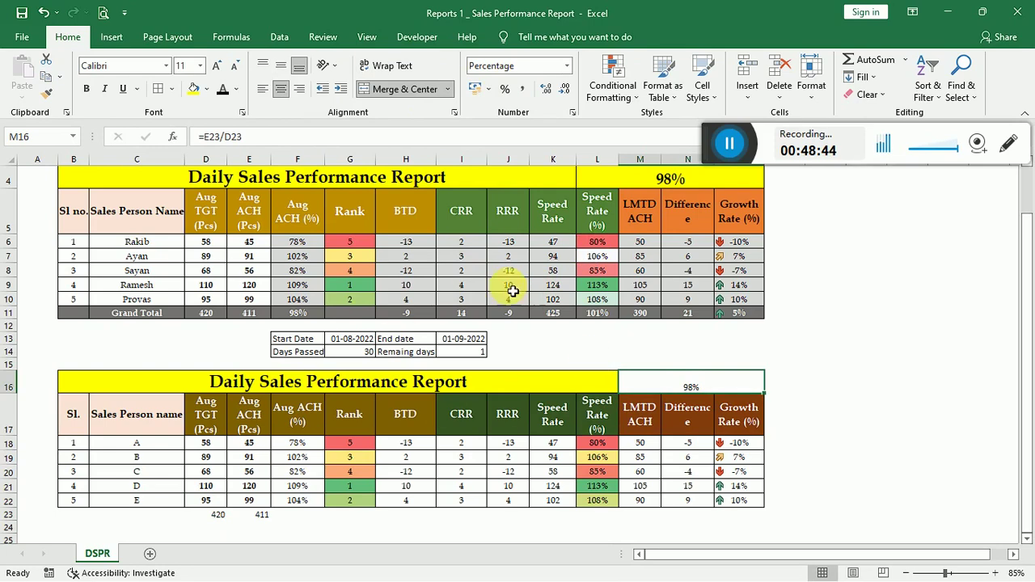
click(282, 66)
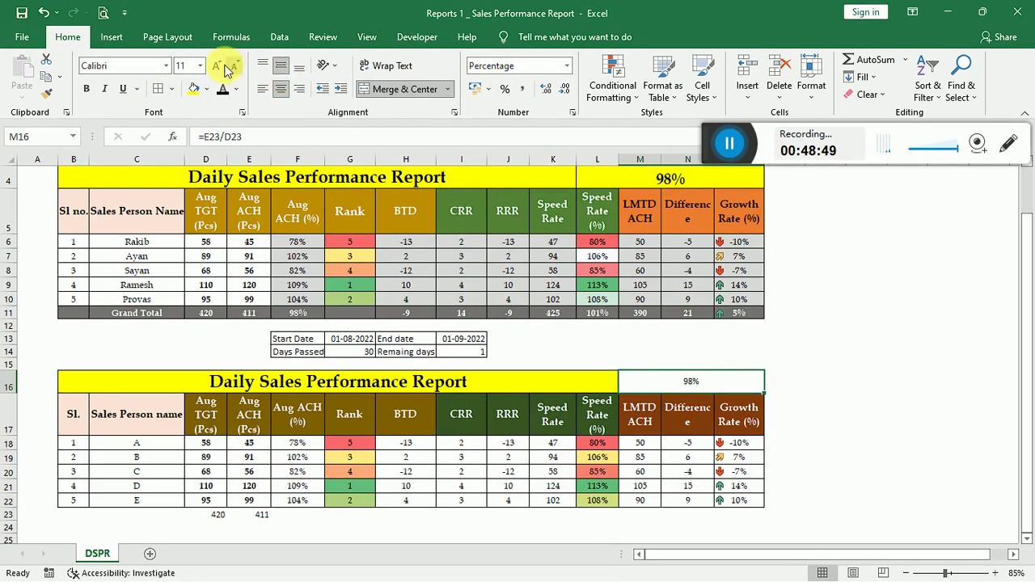
Set the overall achievement in M16 to Book Antiqua, size 16, bold.
click(149, 66)
text(Book Antiqua)
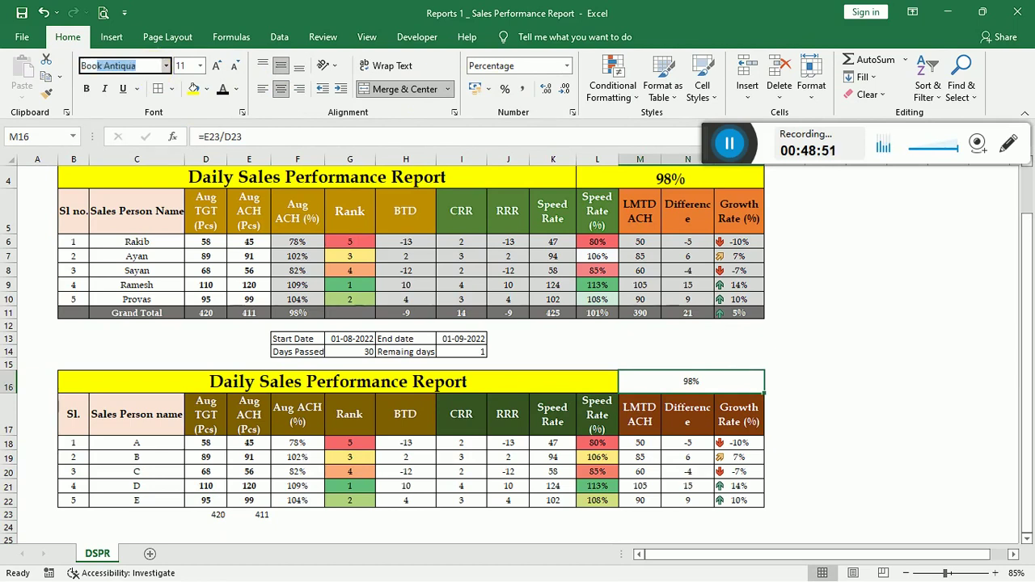
key(Return)
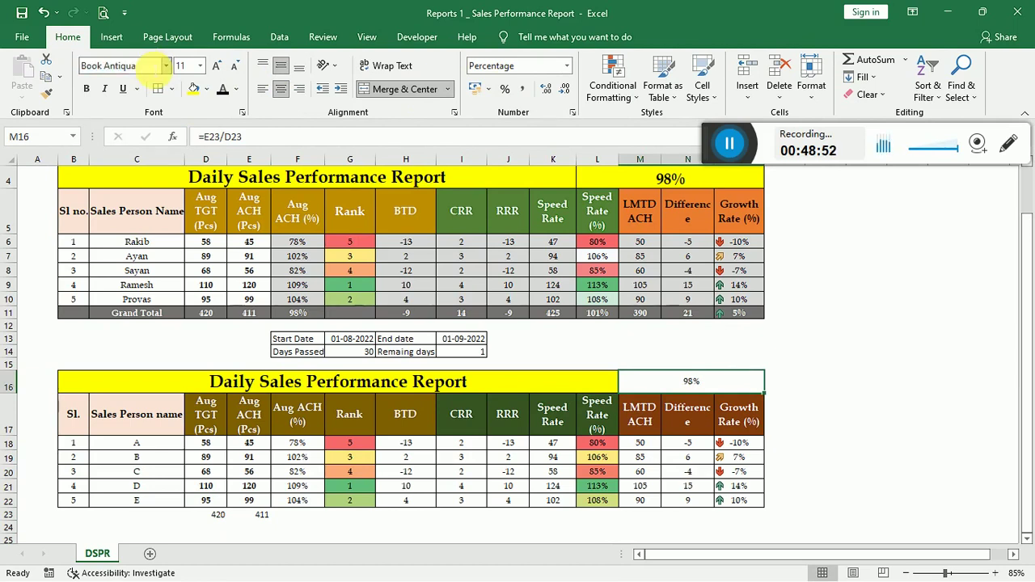
click(217, 66)
click(217, 66)
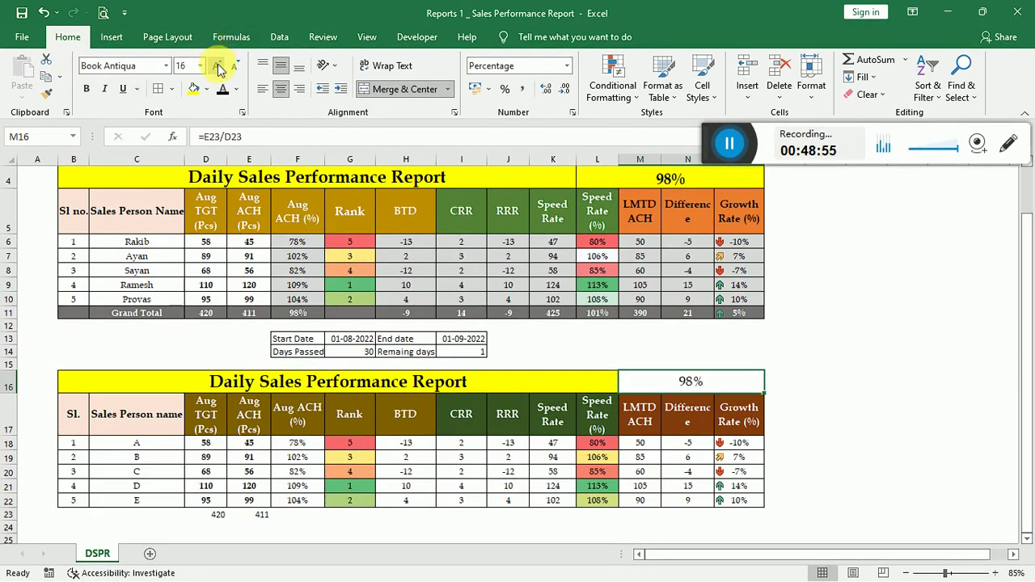
click(86, 89)
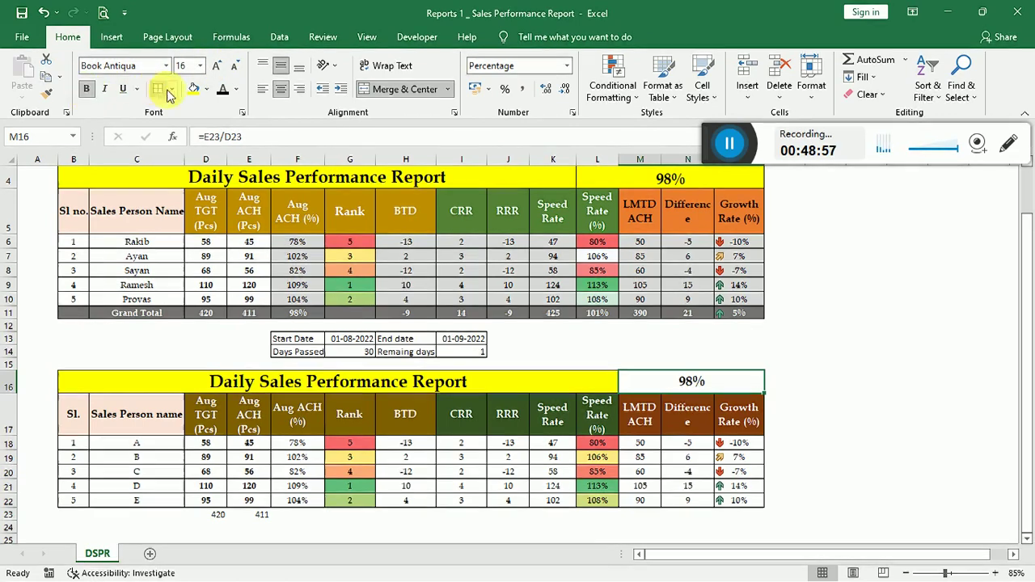
Fill the overall achievement cell M16 with dark blue and set its font color to white.
click(206, 89)
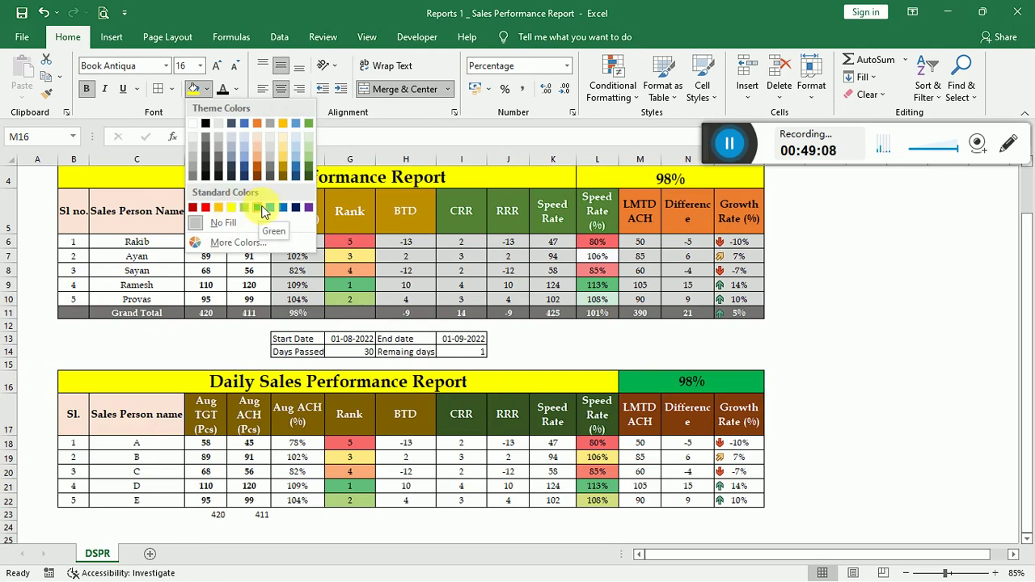
click(296, 209)
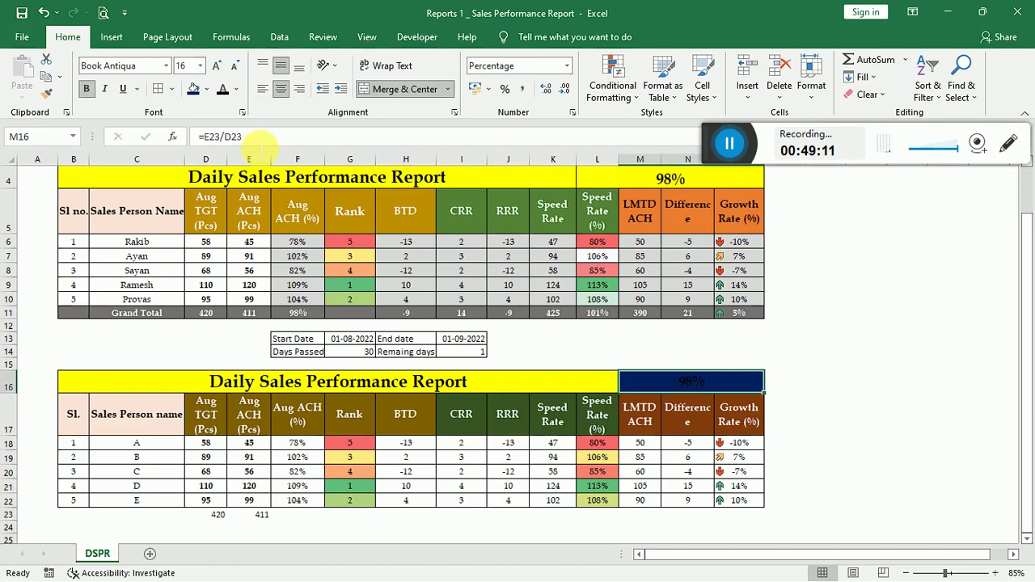
click(232, 92)
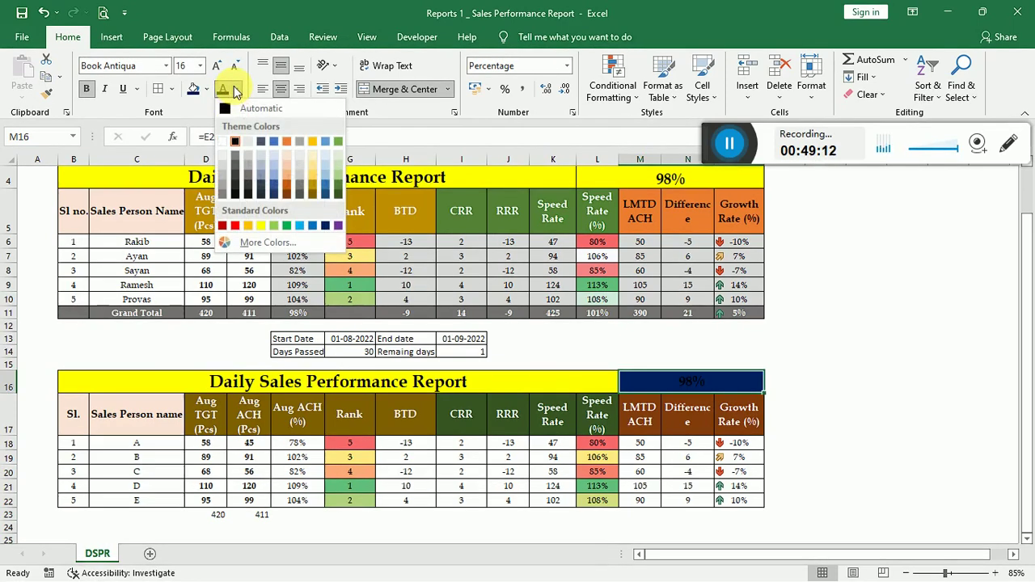
click(227, 143)
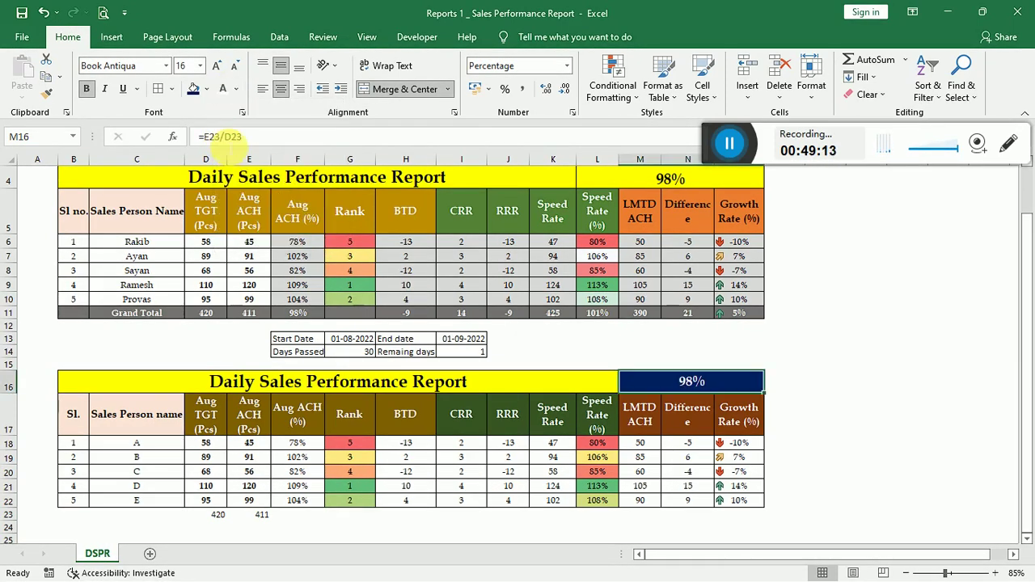
click(792, 389)
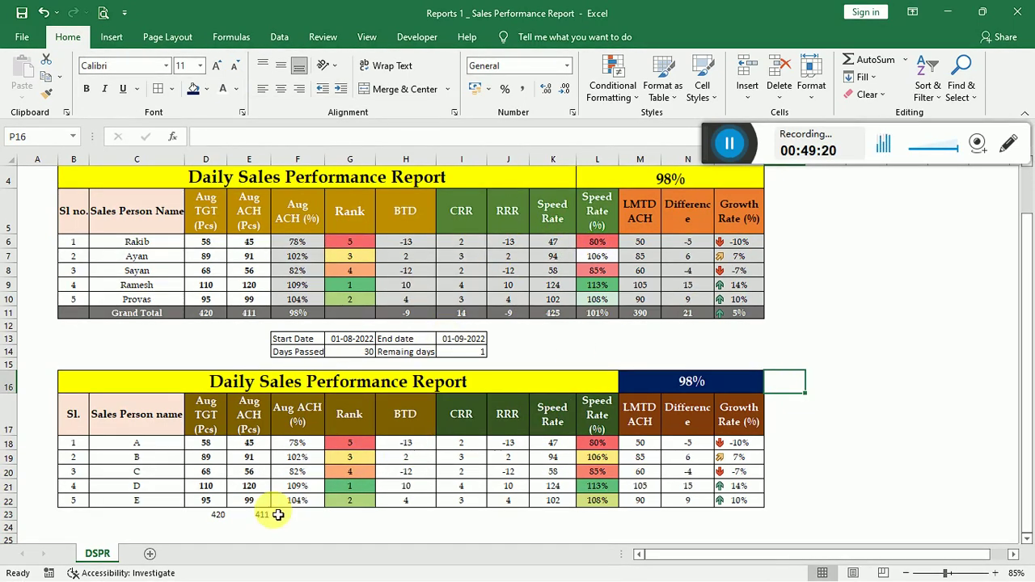
Enter the label Grand Total in C23 below the sales person names.
click(152, 516)
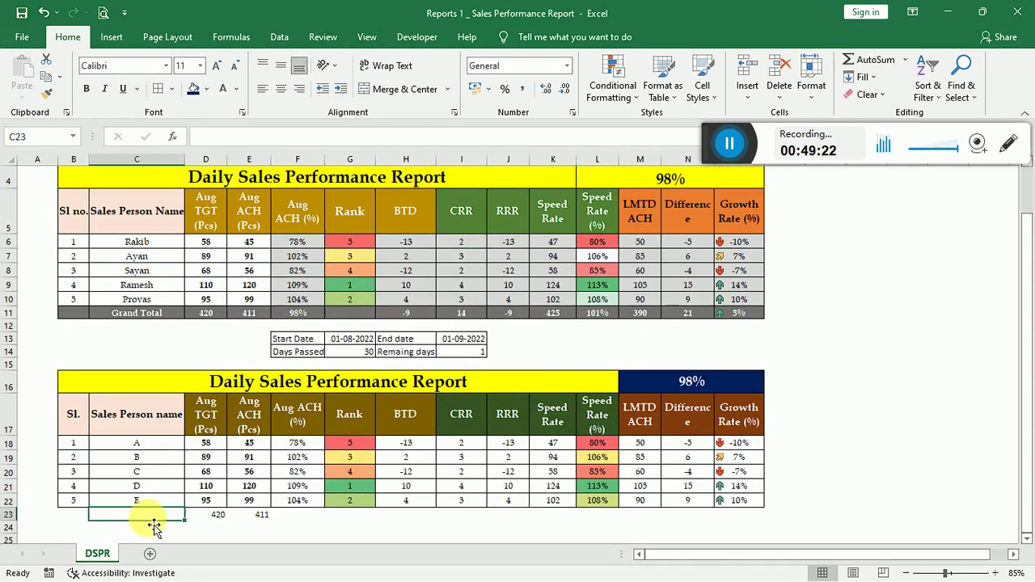
text(Grand)
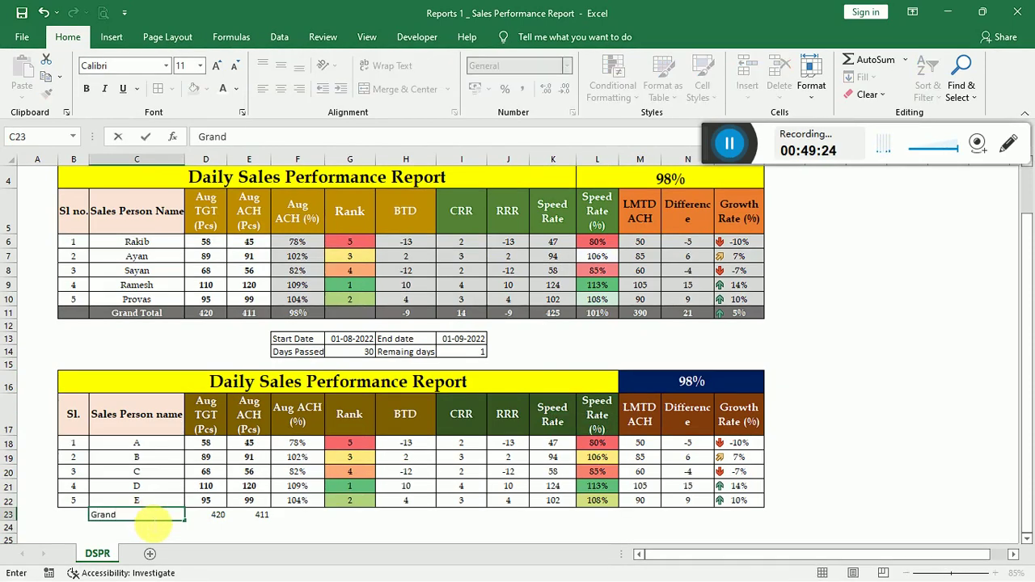
text( Total)
key(Tab)
Copy only the Aug ACH (%) formula from F22 into F23, then format it as a centered percentage.
key(Tab)
key(Tab)
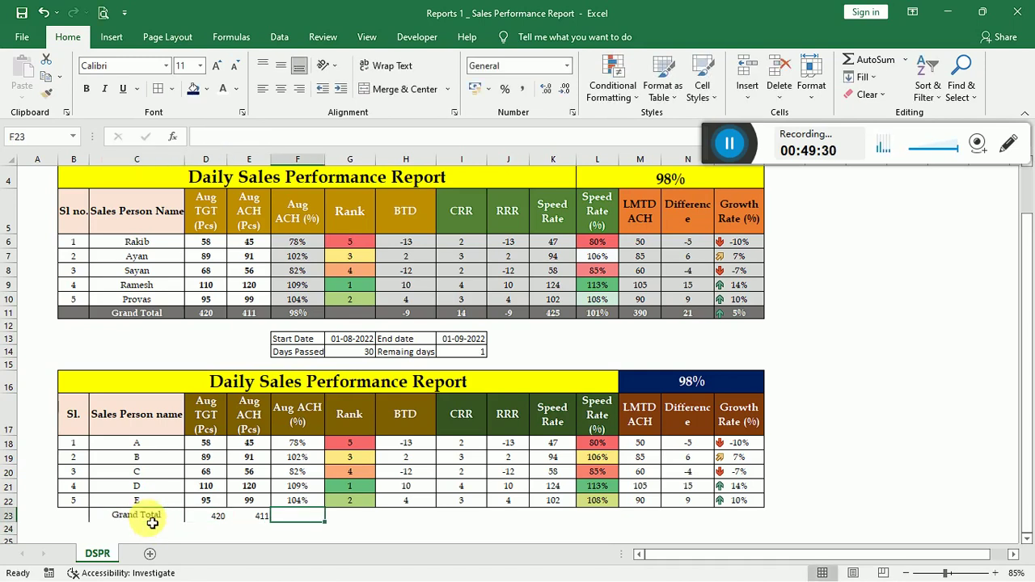
key(Up)
key(ctrl+c)
key(Down)
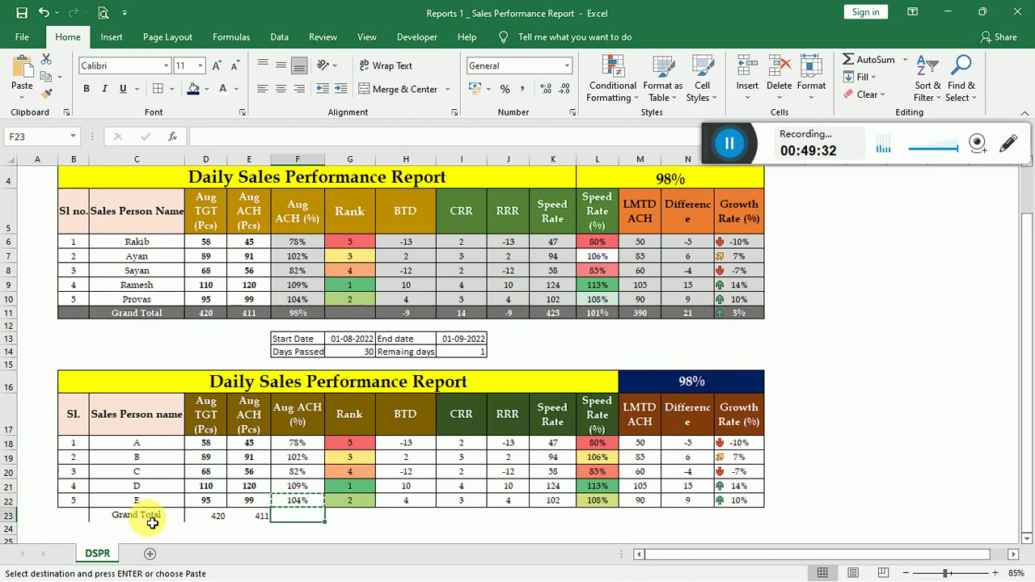
right_click(287, 516)
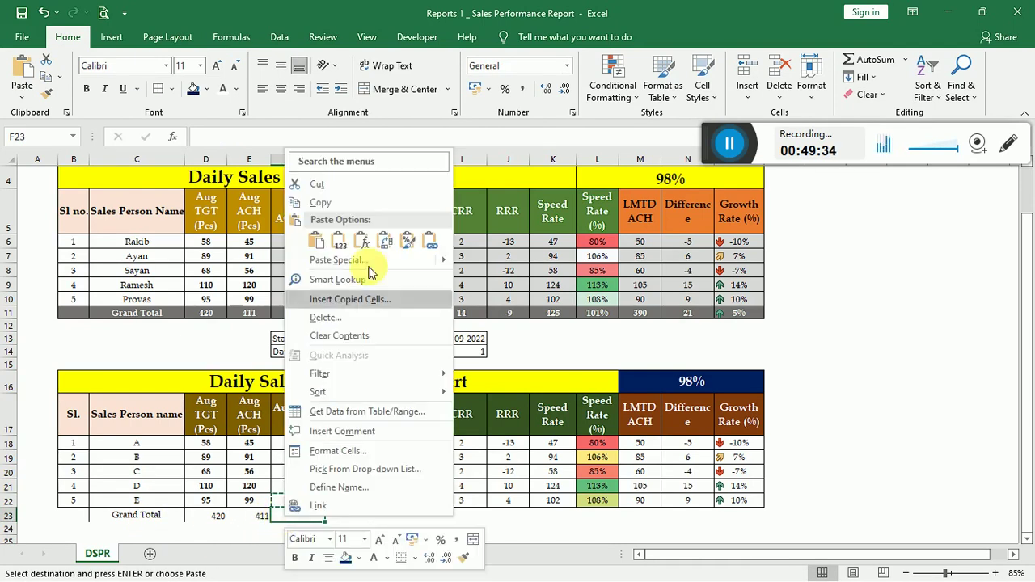
click(368, 245)
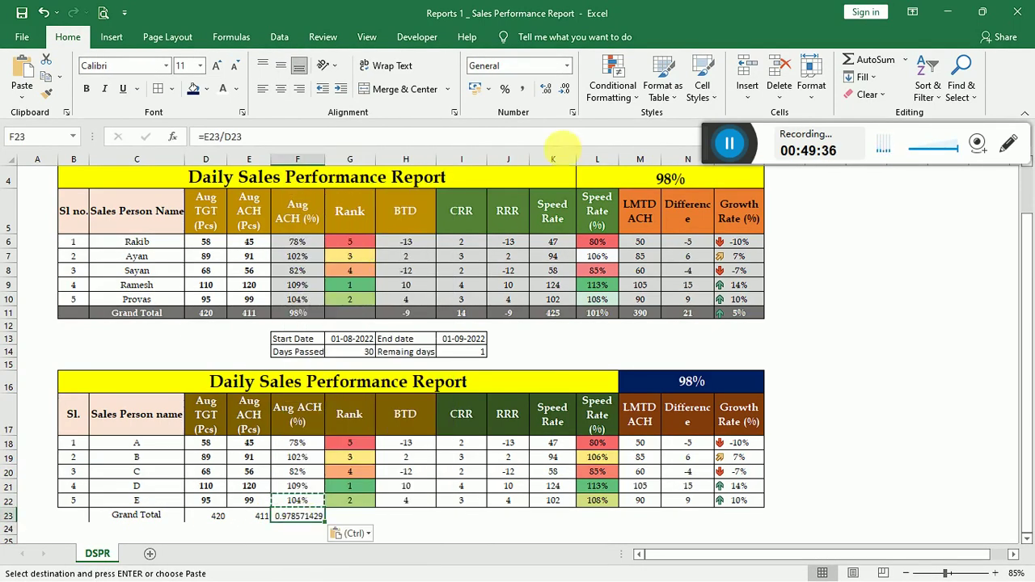
click(504, 89)
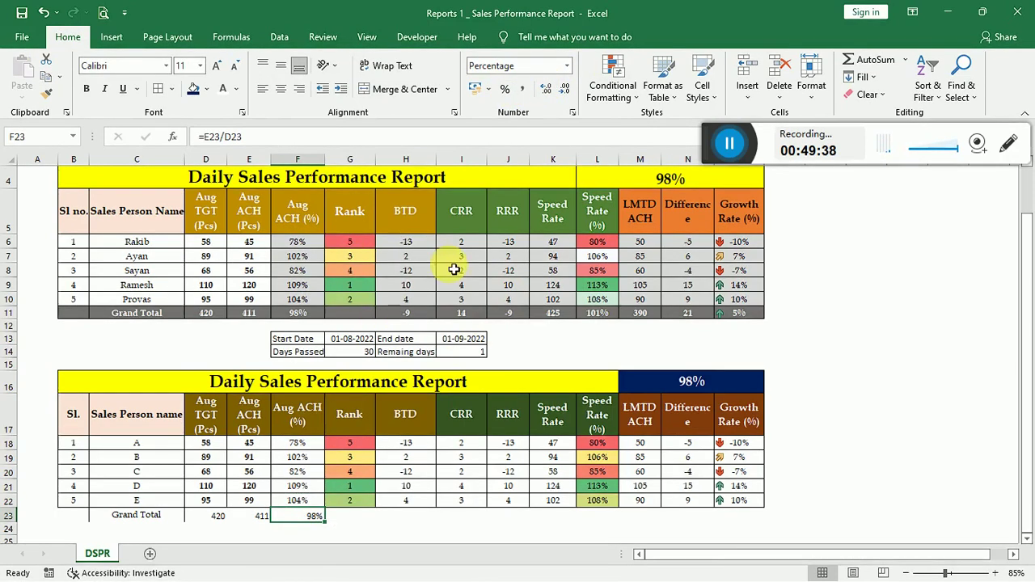
click(280, 91)
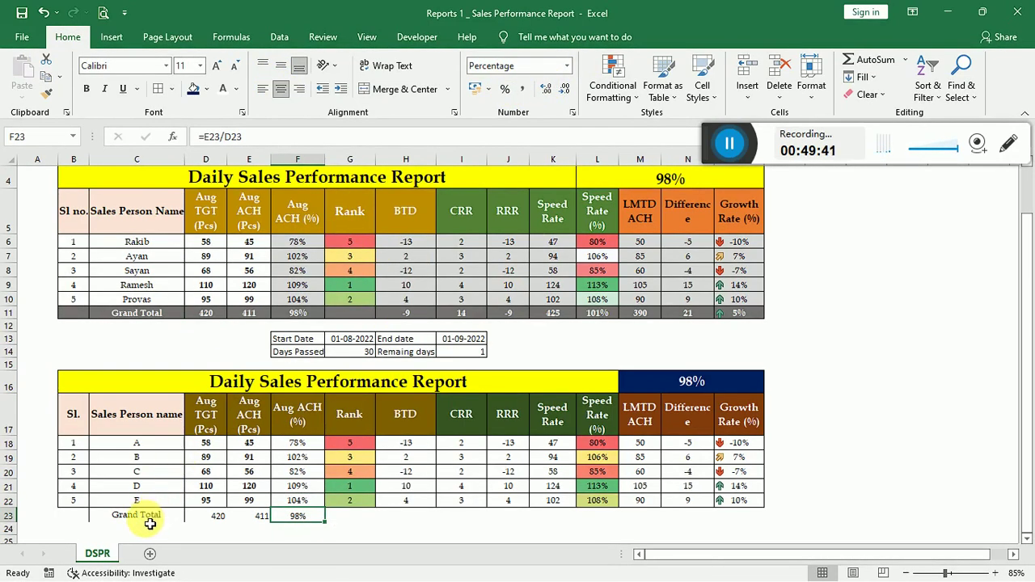
Copy H22:O22 and paste only the formulas into the Grand Total row starting at H23.
click(404, 516)
click(407, 501)
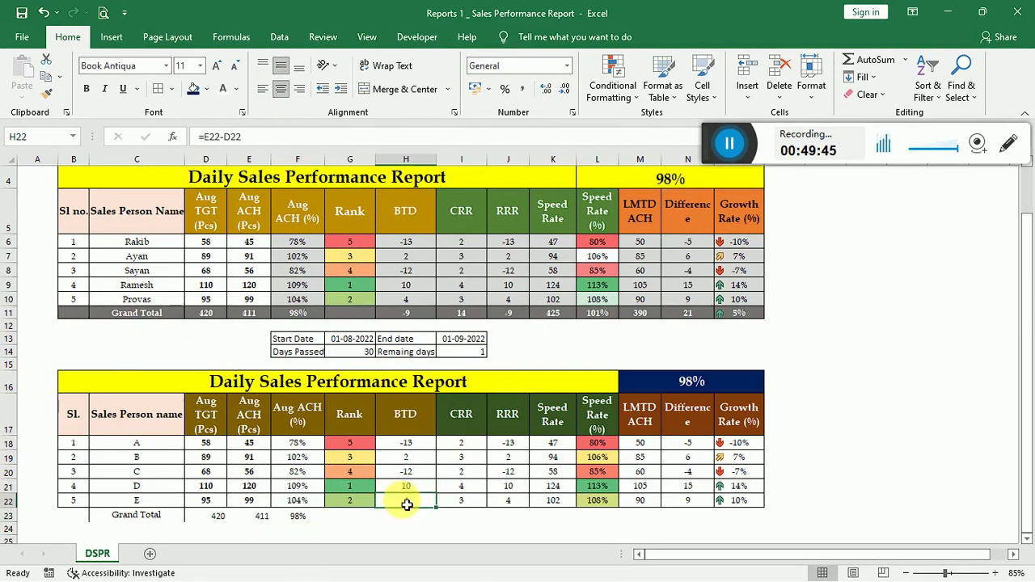
key(Left)
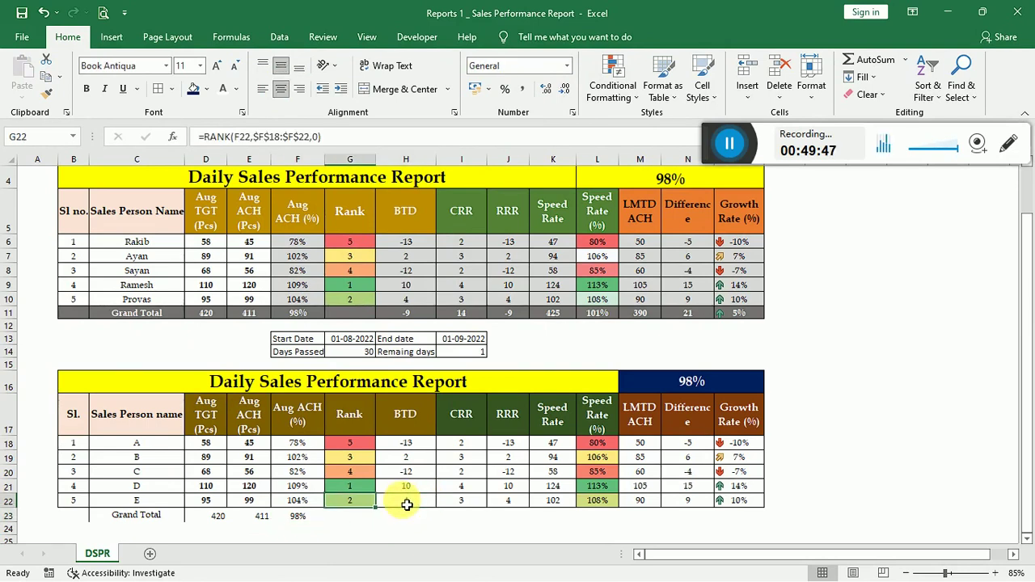
click(407, 503)
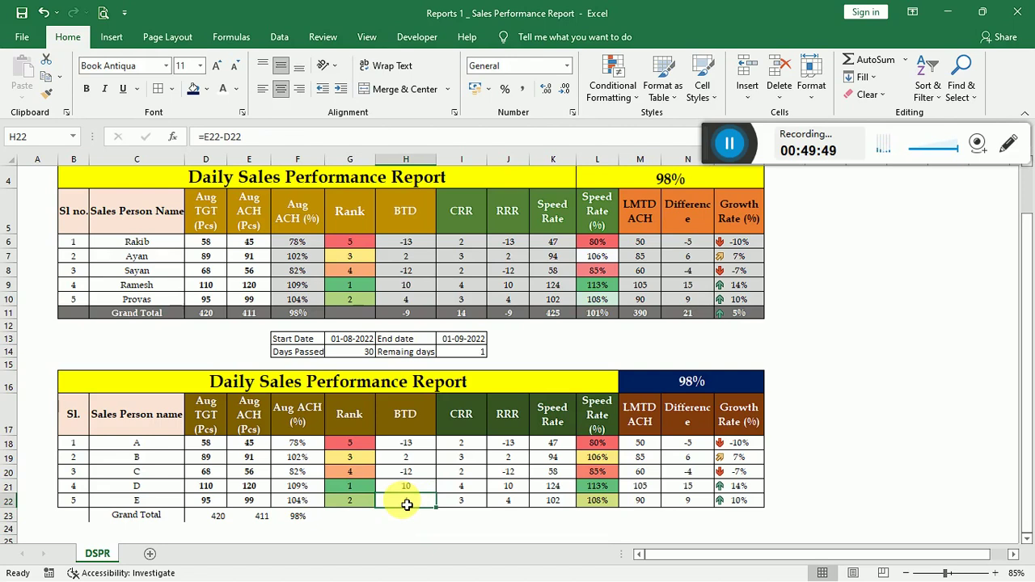
key(shift+Right)
key(shift+Right)
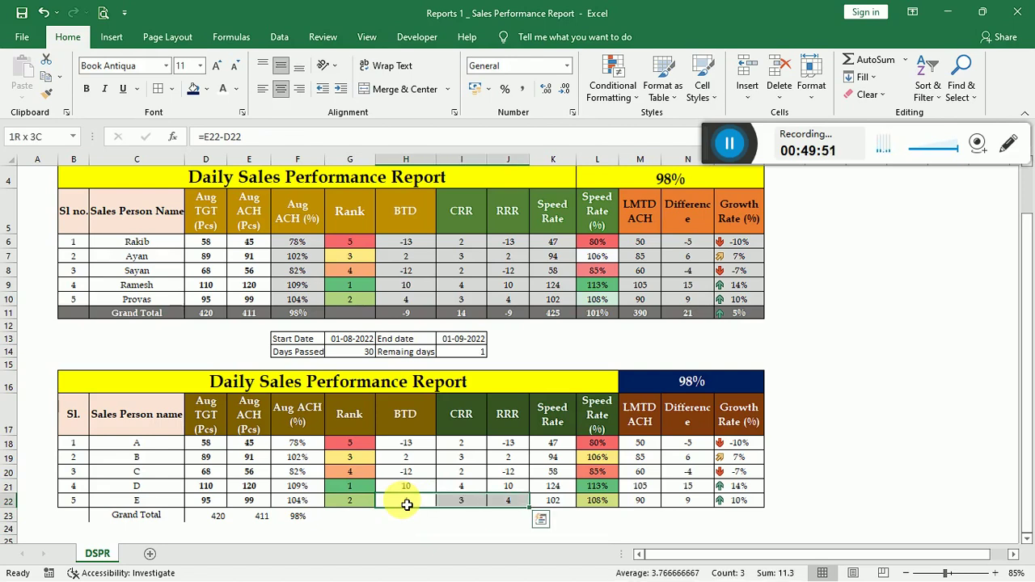
key(shift+Right)
key(shift+Right)
key(shift+Right)
key(shift+Right)
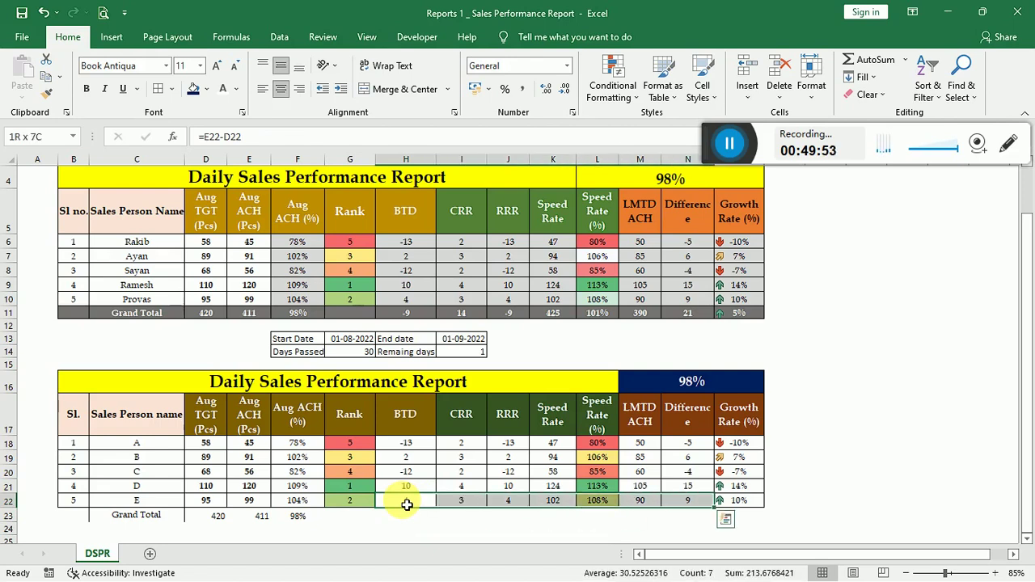
key(shift+Right)
key(ctrl+c)
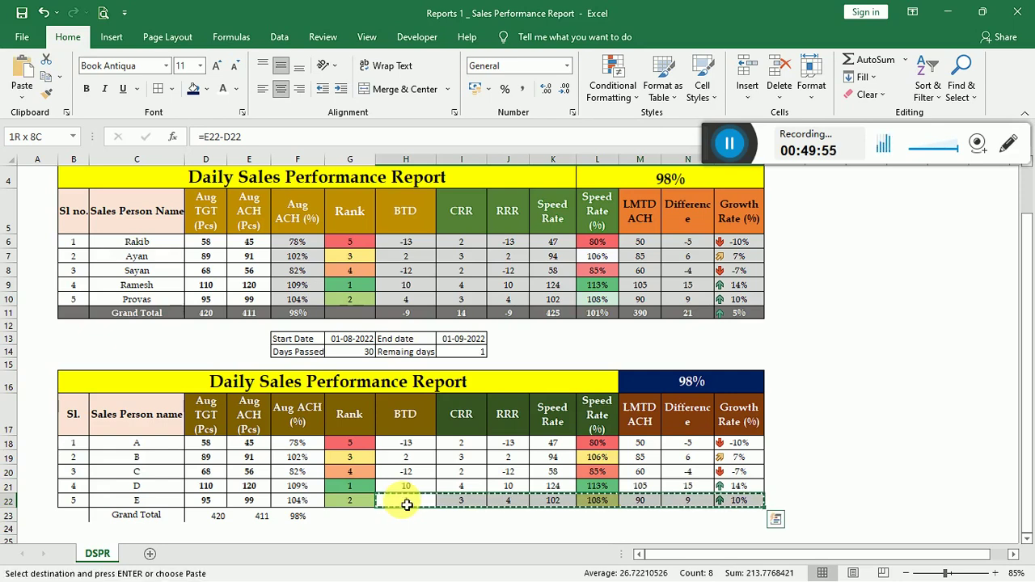
right_click(404, 516)
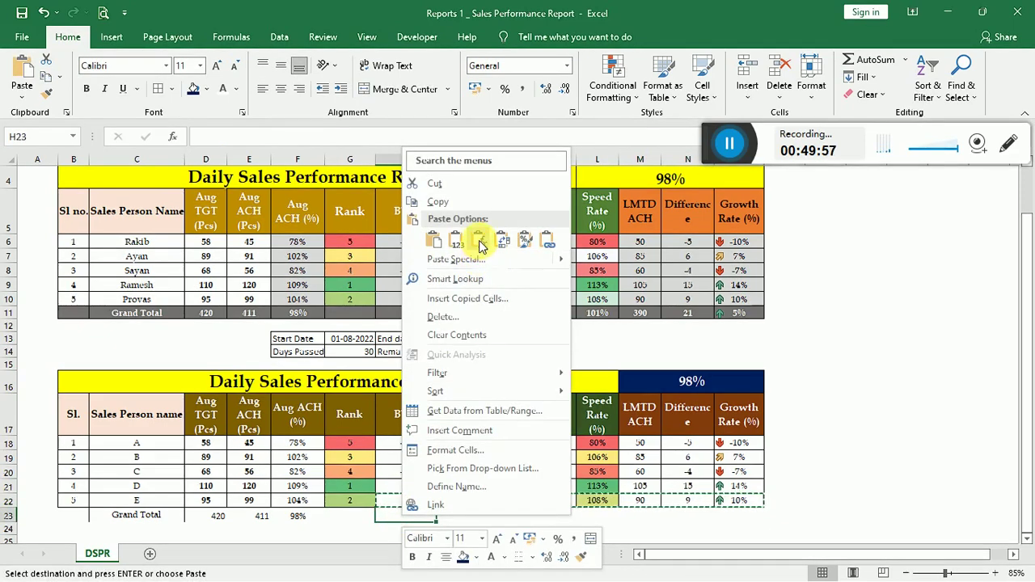
click(480, 242)
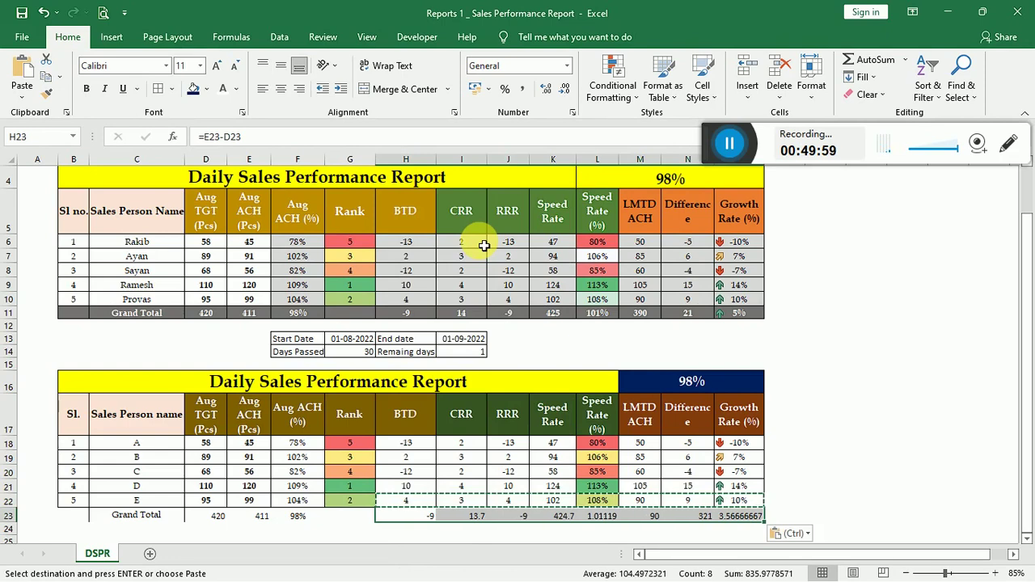
Remove the decimal place from the CRR total in I23 and the Speed Rate total in K23.
click(448, 532)
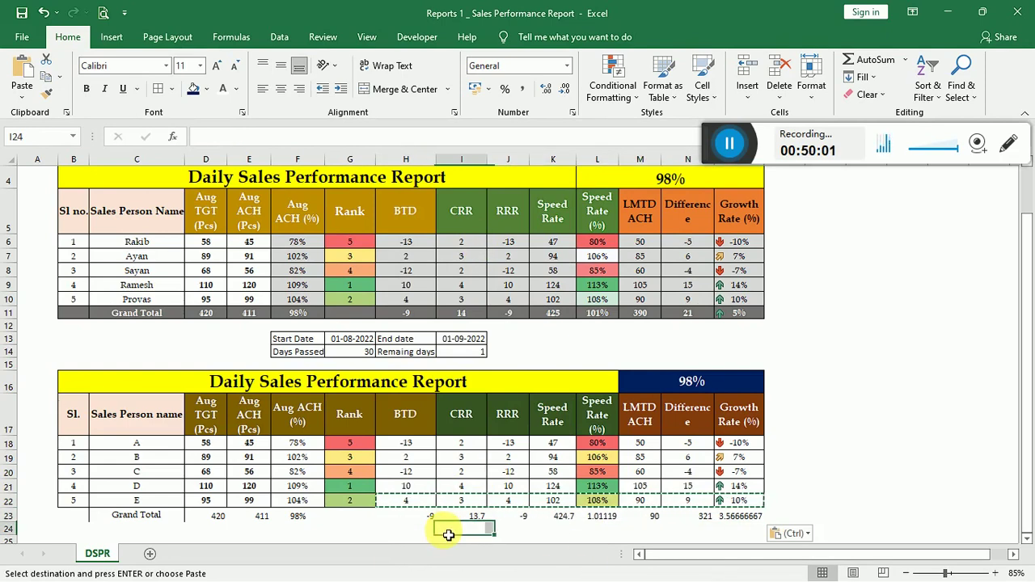
click(462, 518)
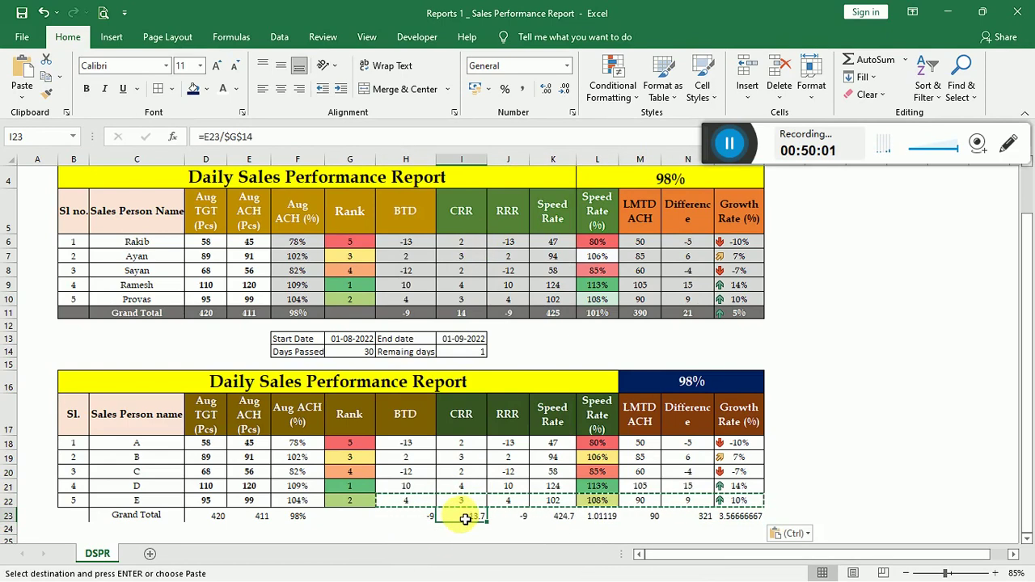
click(547, 88)
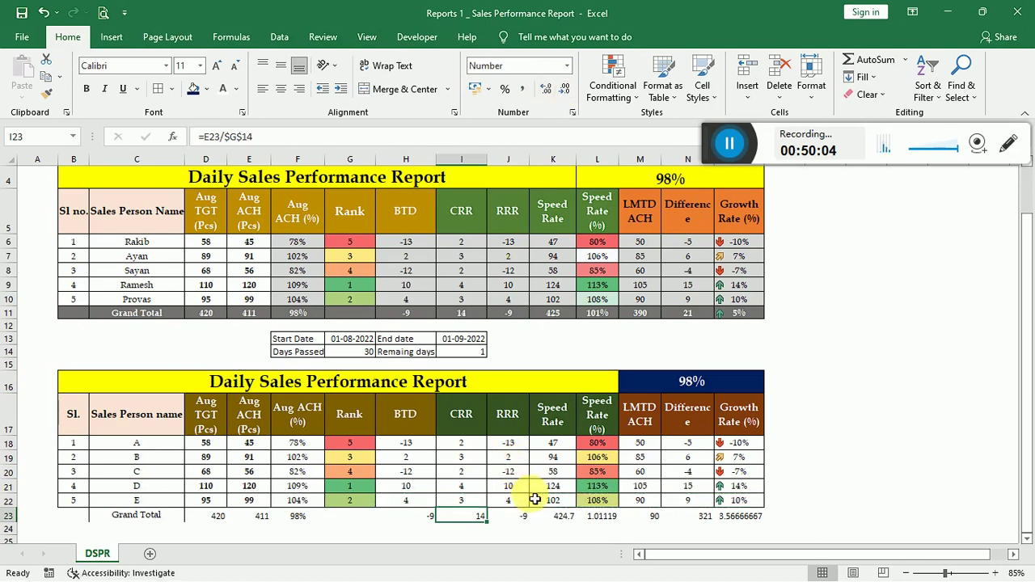
click(557, 518)
click(548, 89)
Format the Speed Rate (%) total in L23 and the Growth Rate (%) total in O23 as percentages.
click(599, 516)
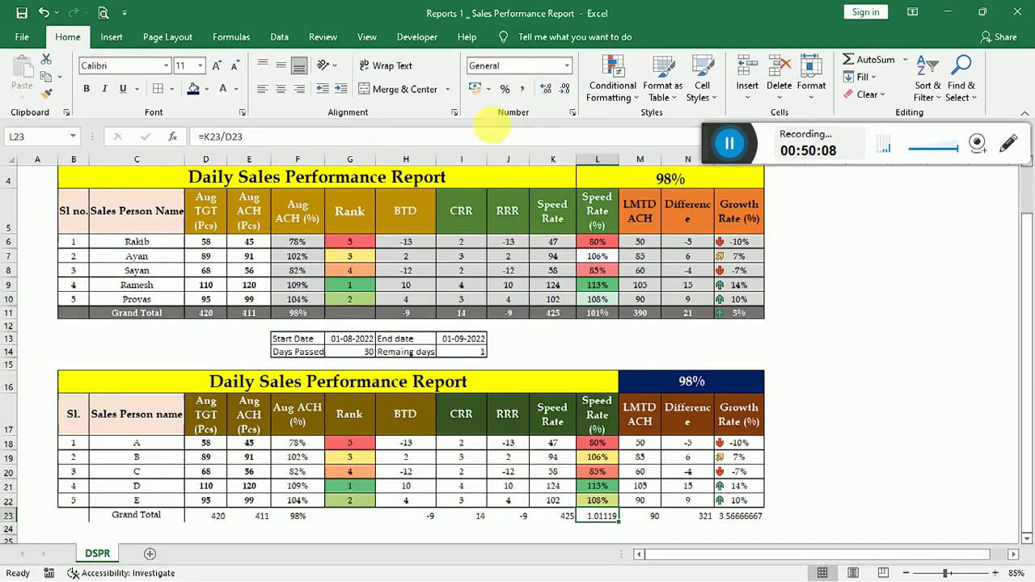
click(505, 89)
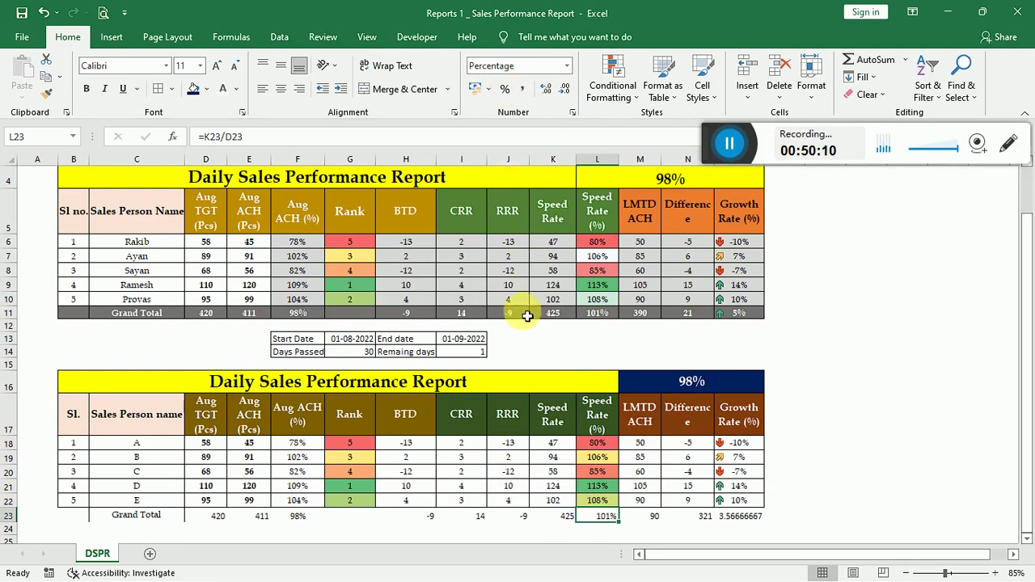
click(737, 518)
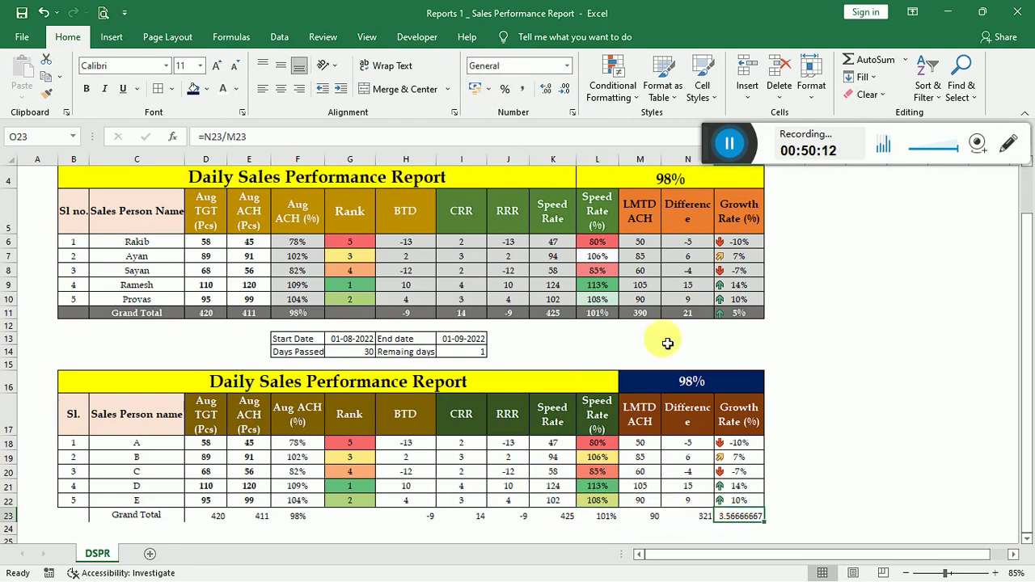
click(505, 90)
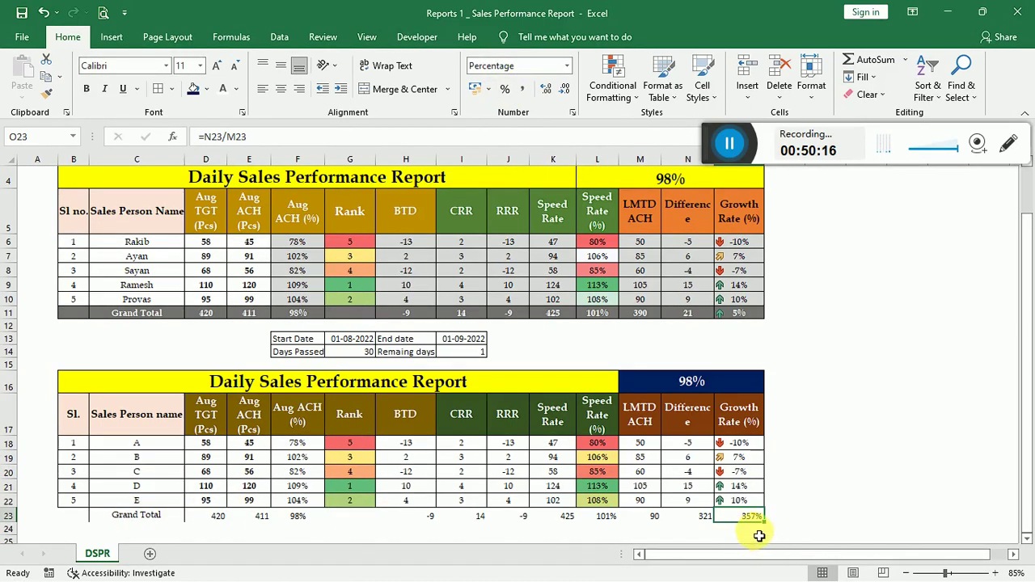
Replace the LMTD ACH total in M23 with =SUM(M18:M22) and check the summed range.
click(651, 521)
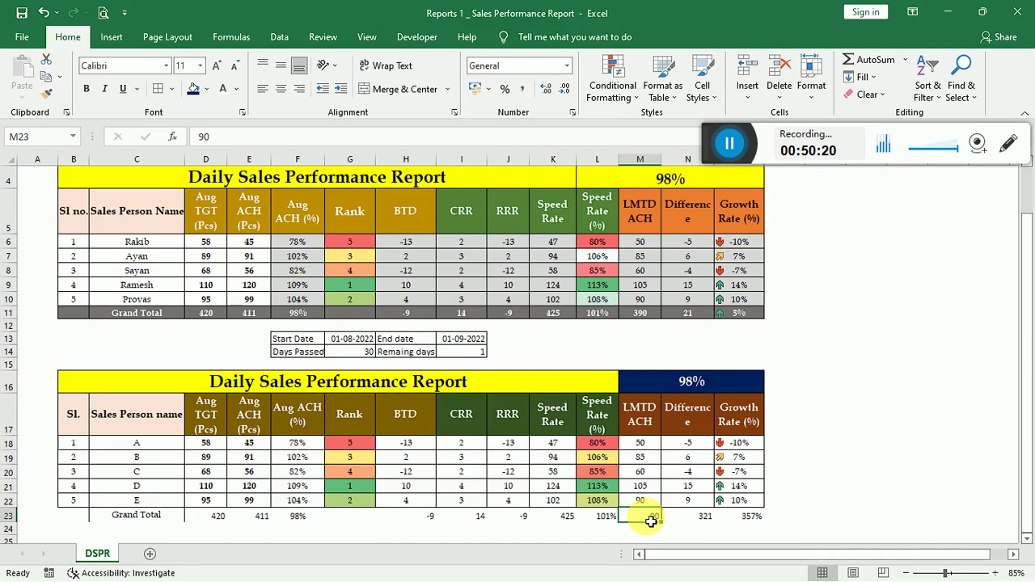
key(alt+equal)
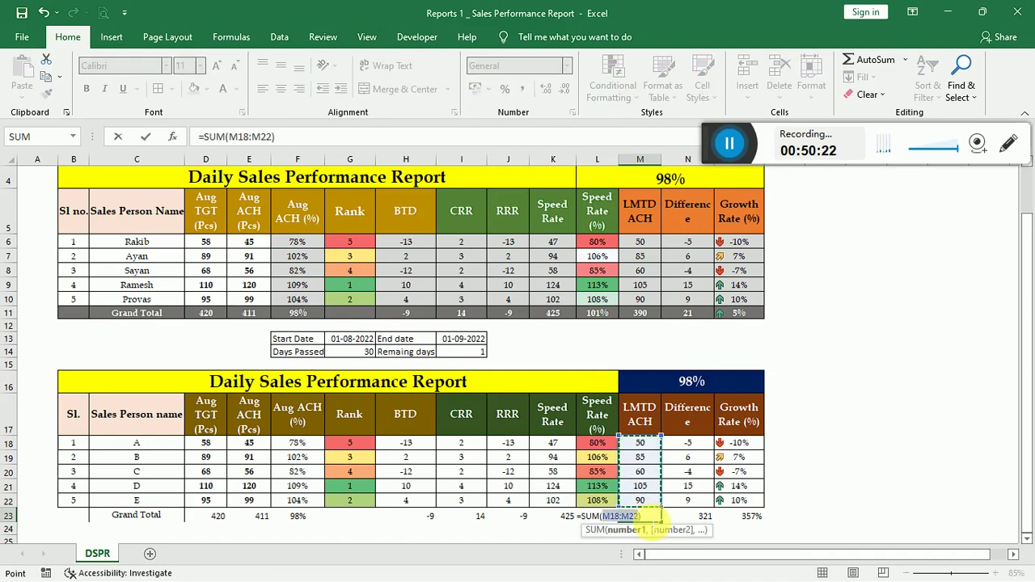
key(Return)
click(651, 518)
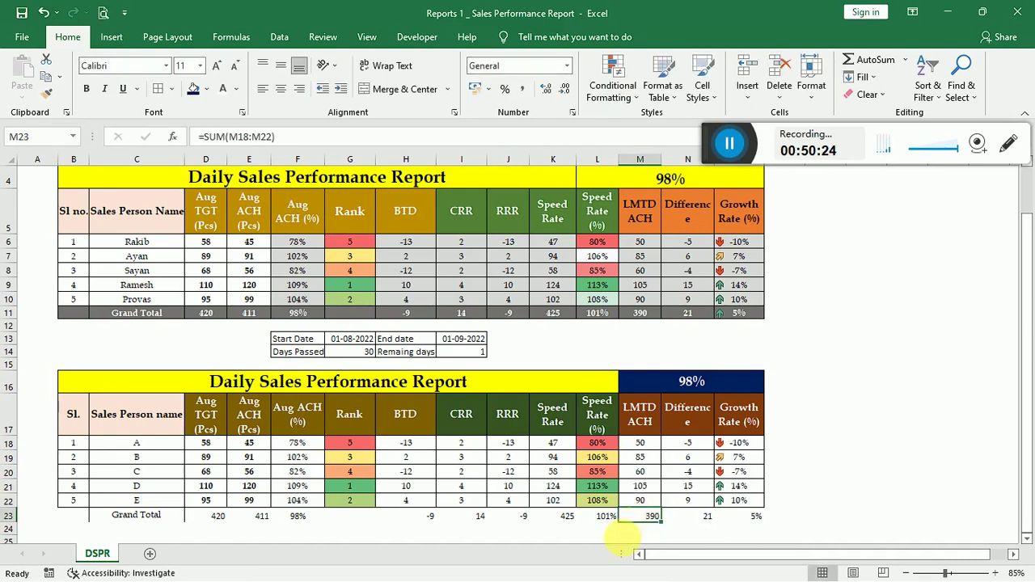
double_click(647, 520)
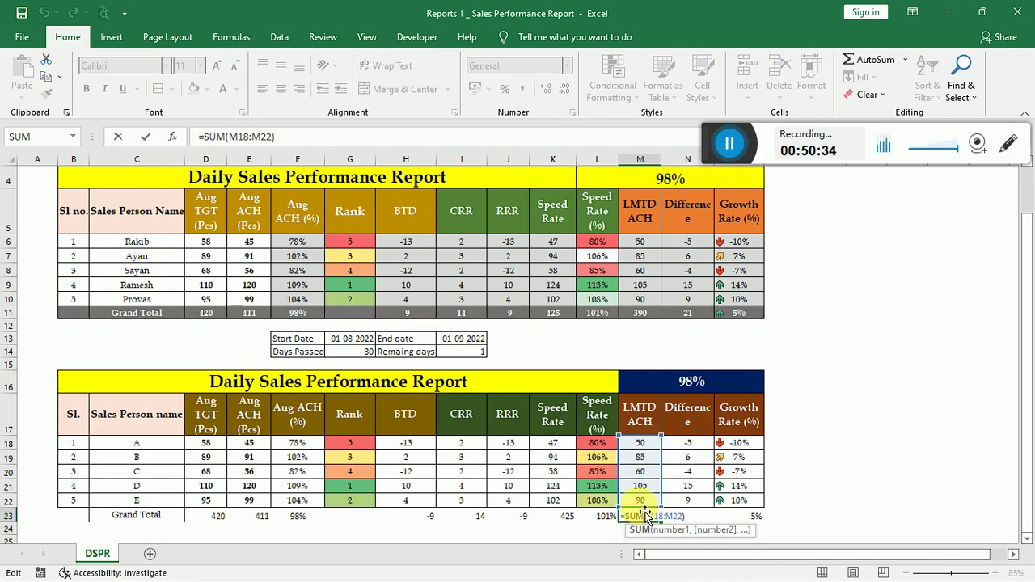
key(Return)
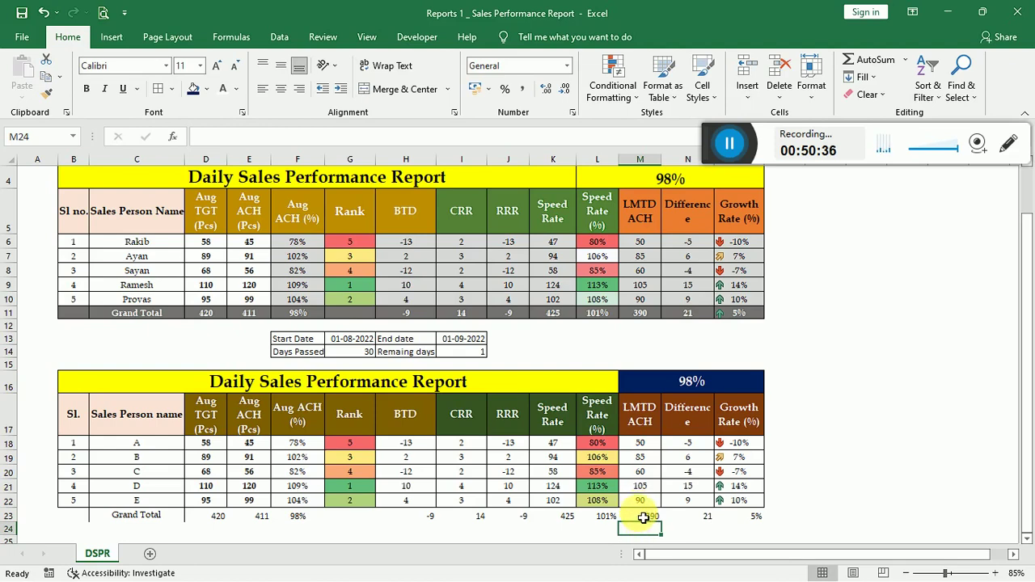
Set the Grand Total row B23:O23 to bold Book Antiqua.
drag(89, 519, 741, 518)
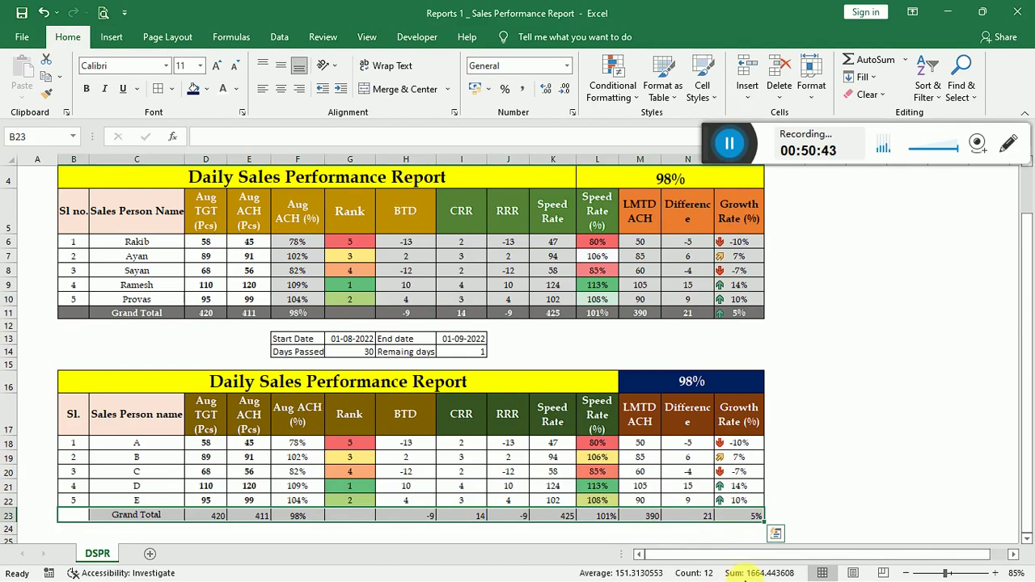
click(597, 529)
drag(81, 518, 750, 449)
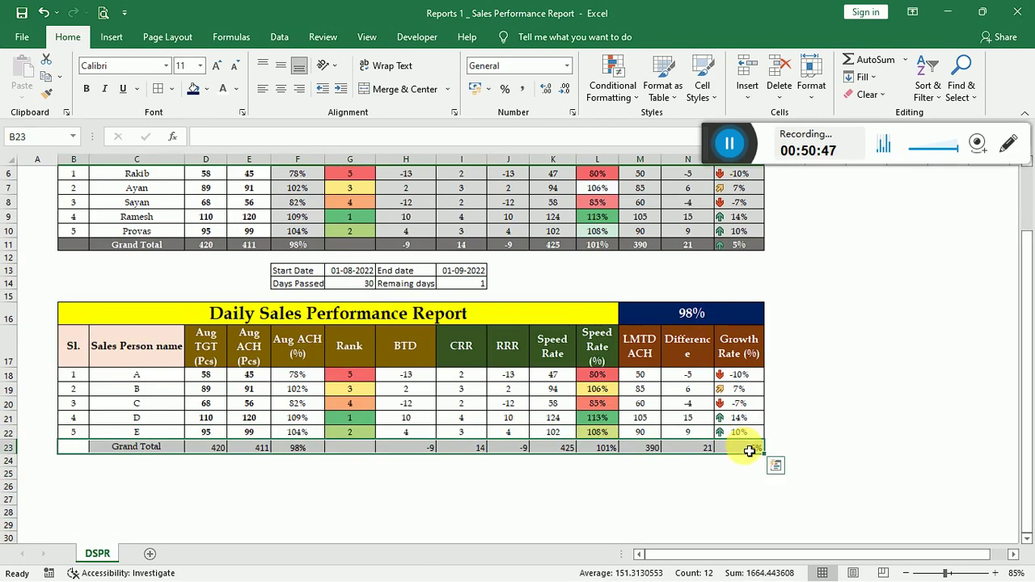
click(117, 67)
text(Book Antiqua)
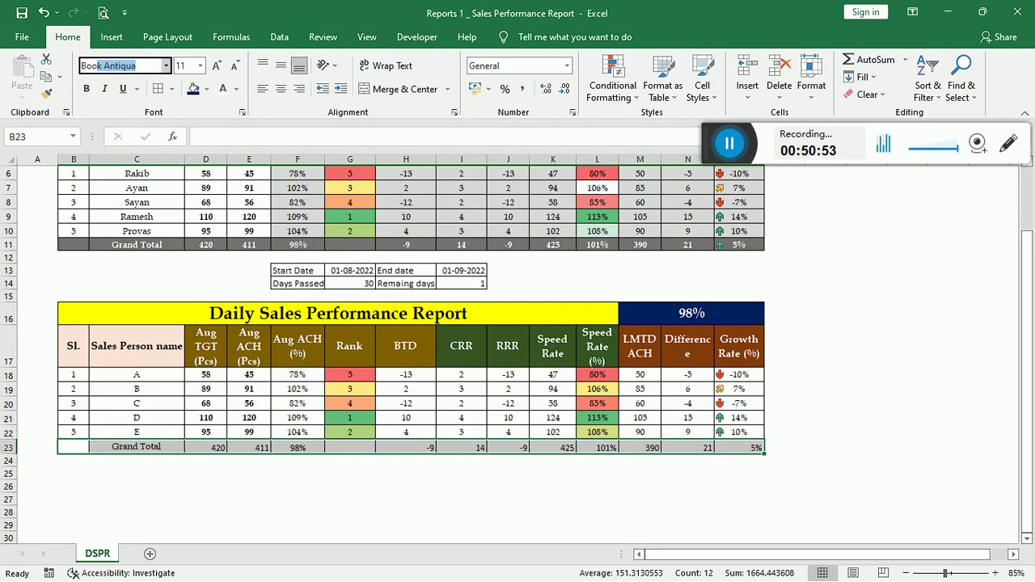
key(Return)
click(87, 90)
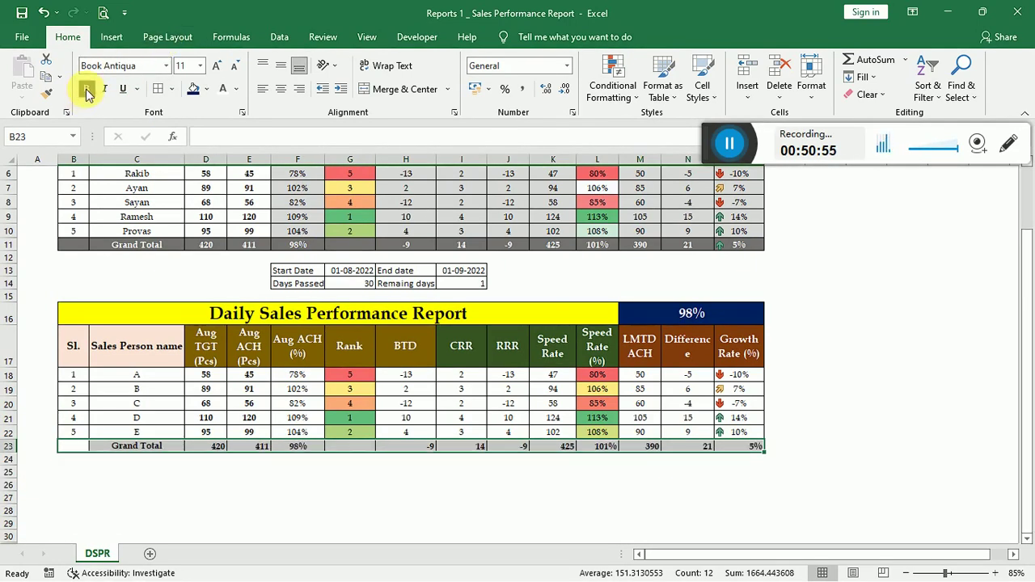
Centre the Grand Total row's contents horizontally and vertically.
click(281, 89)
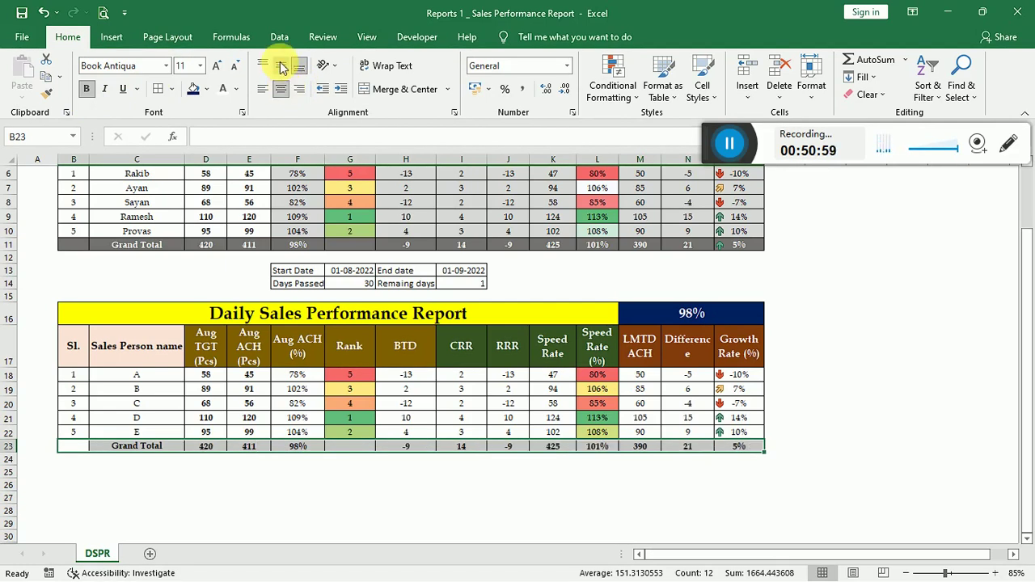
click(281, 68)
click(280, 67)
click(281, 67)
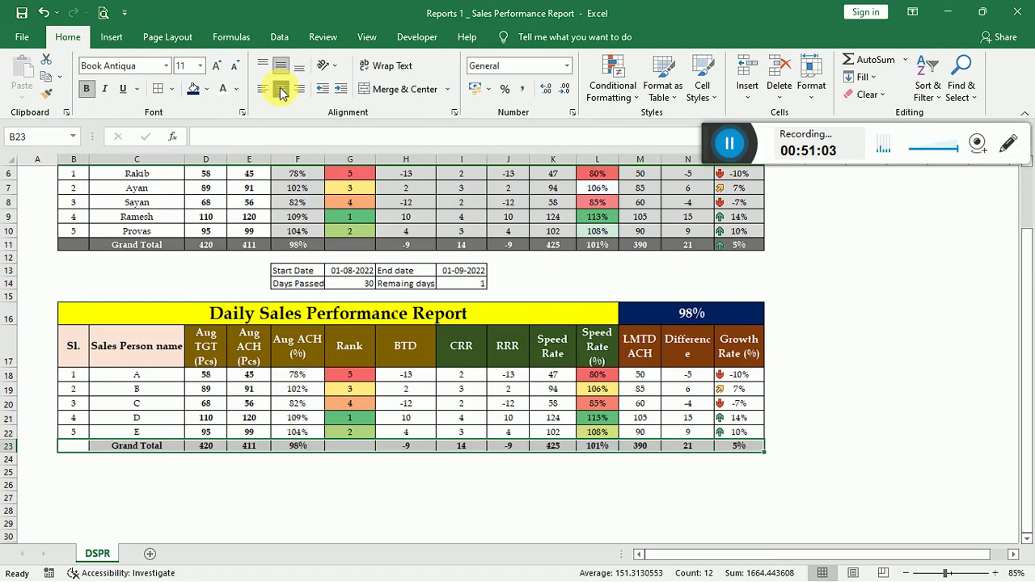
Give the Grand Total row B23:O23 a dark grey fill and white font colour.
click(208, 89)
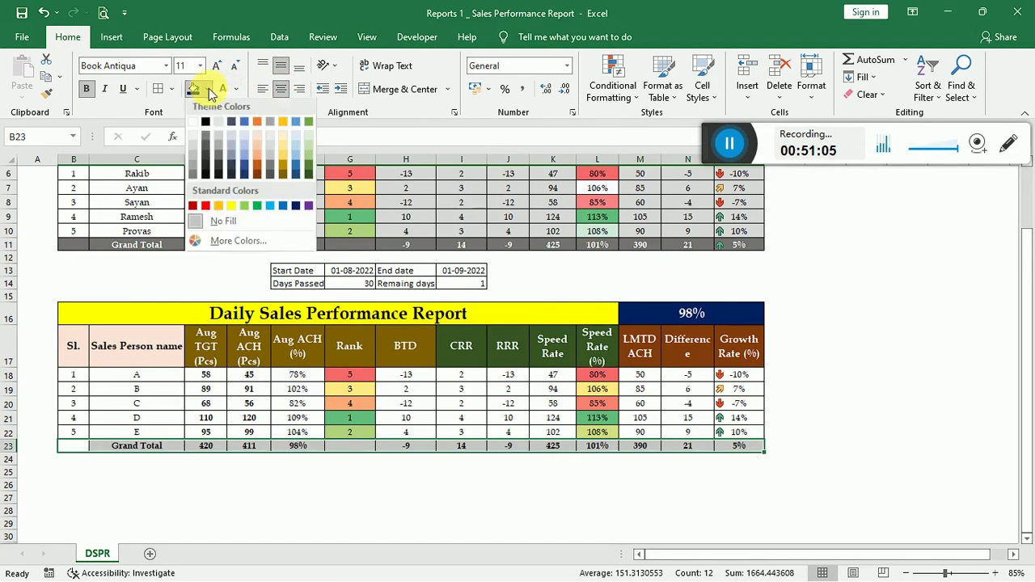
click(220, 157)
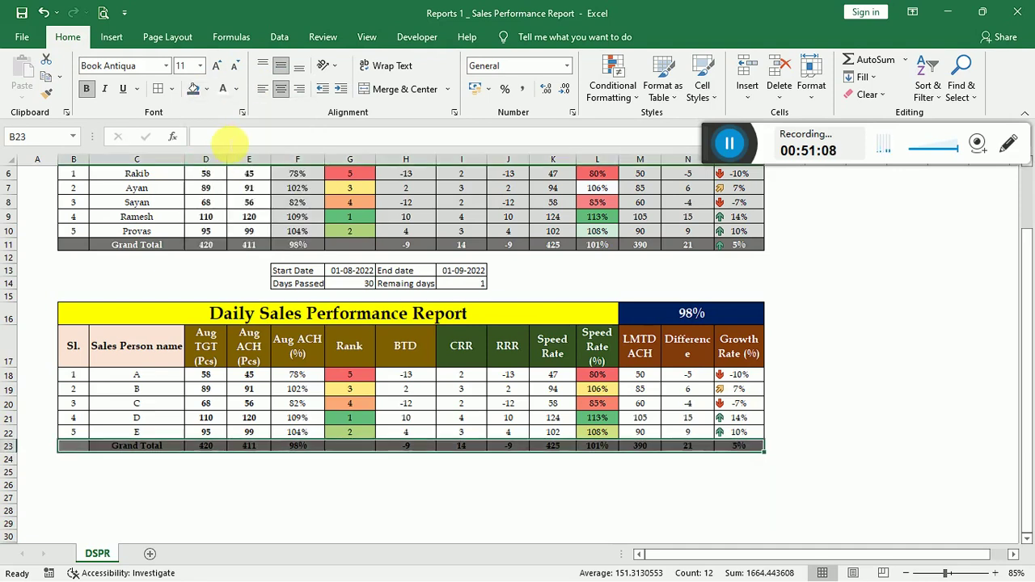
click(235, 89)
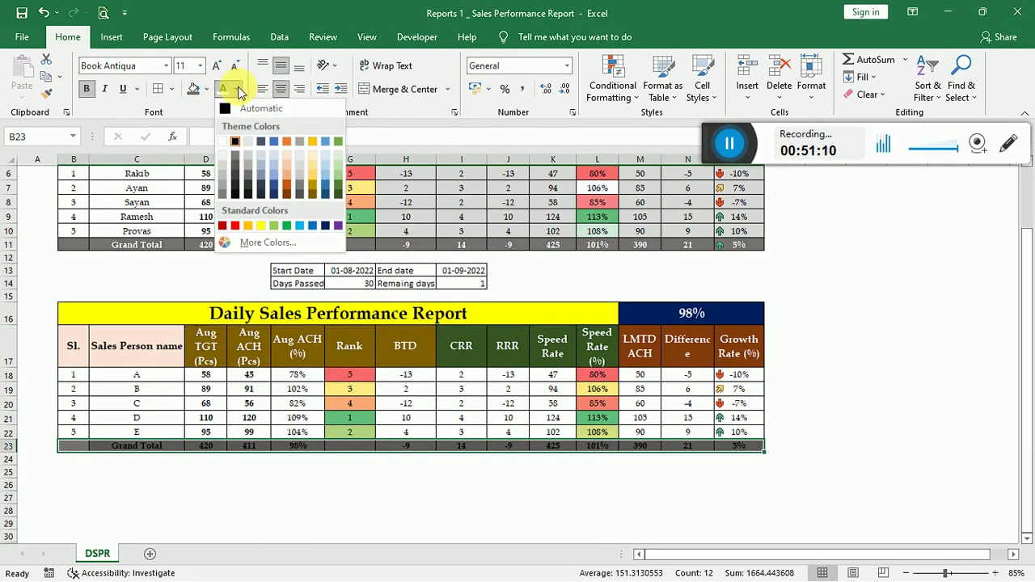
click(224, 145)
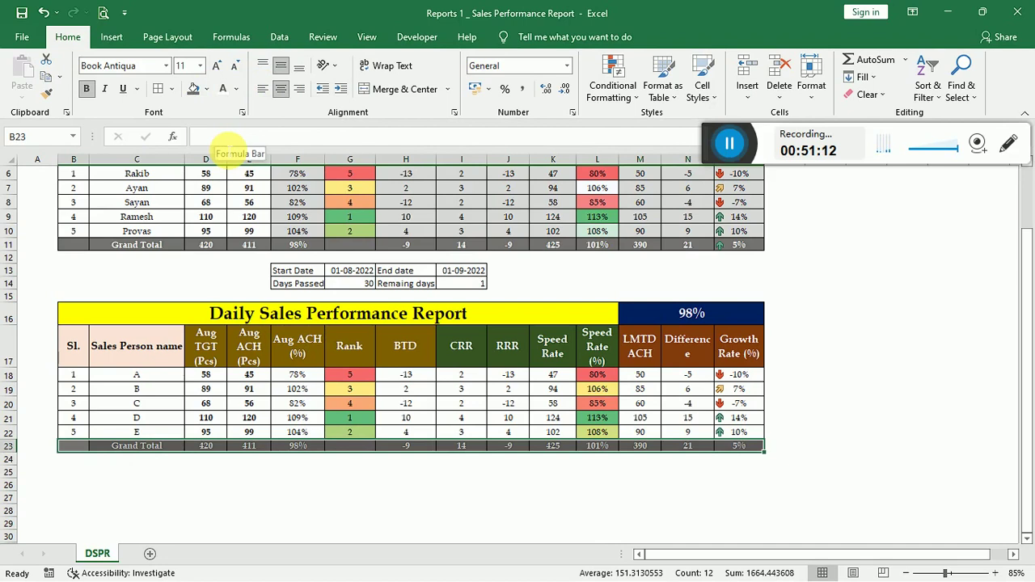
click(325, 466)
Review the Grand Total formulas for Aug TGT, Aug ACH, Aug ACH (%), BTD, CRR and RRR in row 23.
click(204, 447)
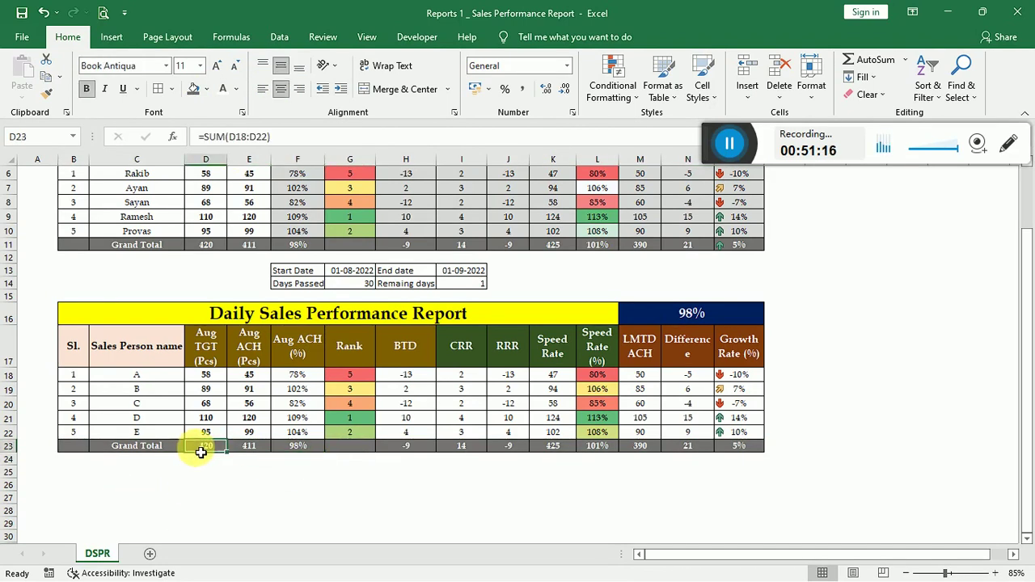
click(249, 449)
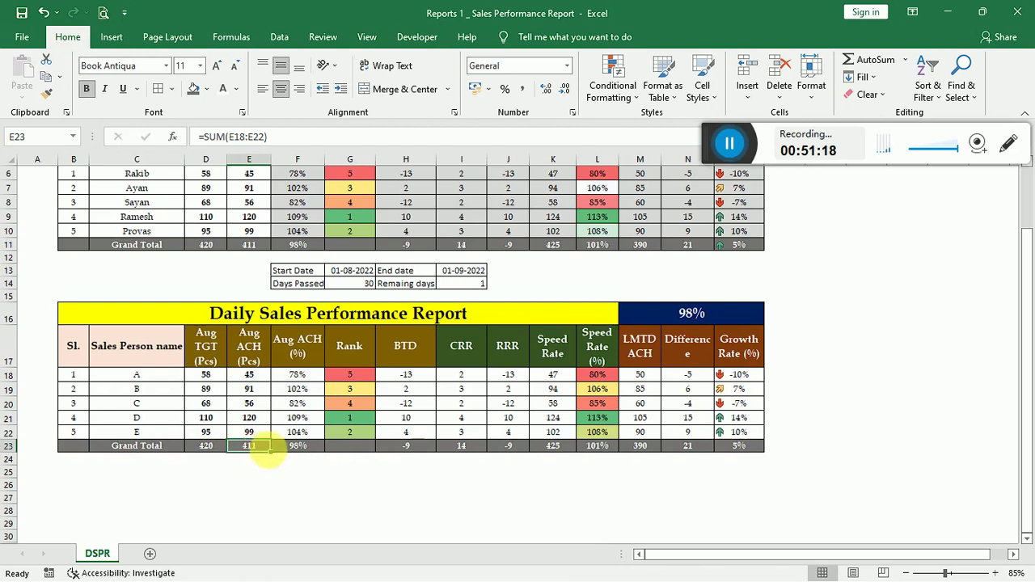
click(300, 452)
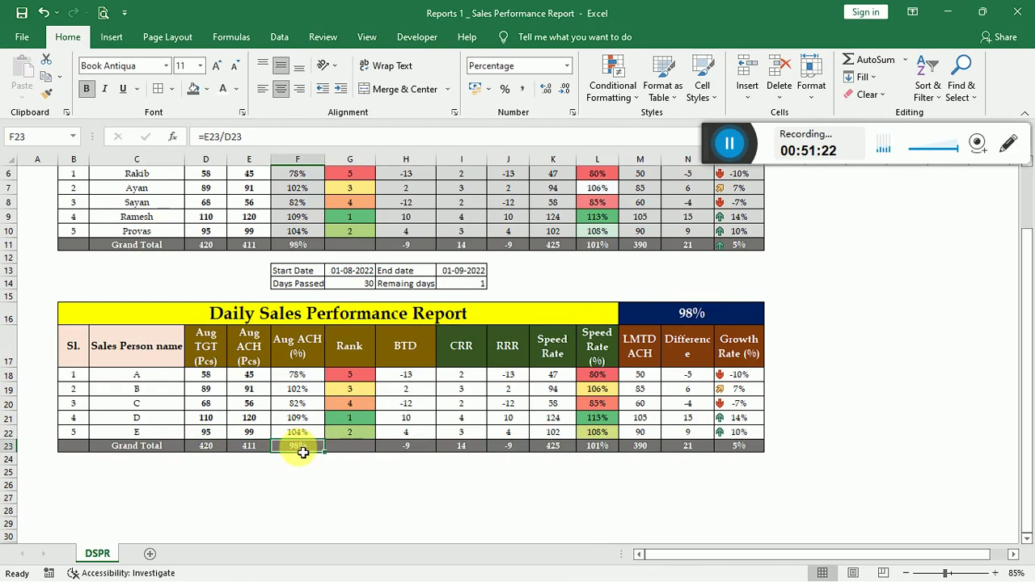
click(423, 452)
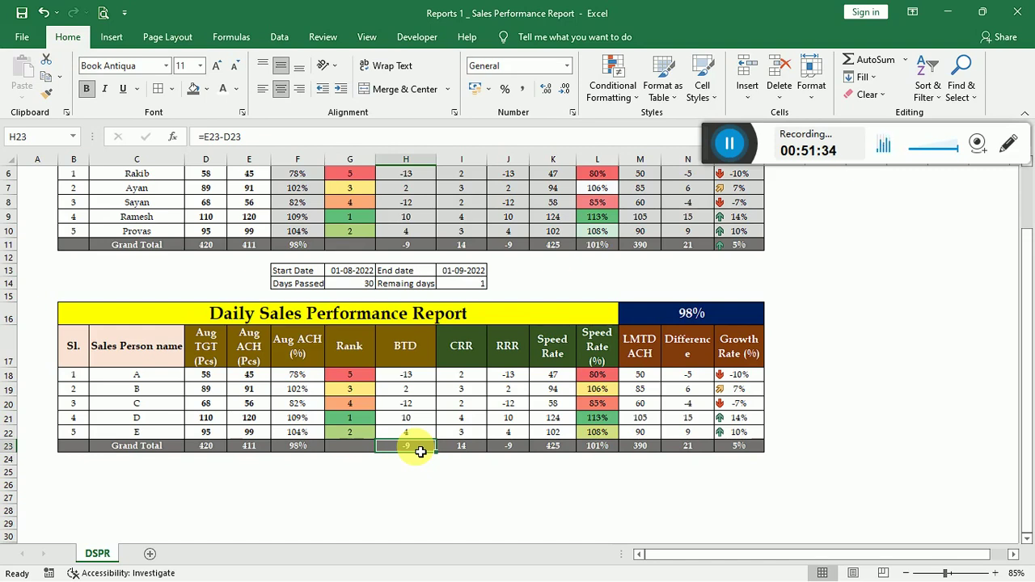
click(476, 453)
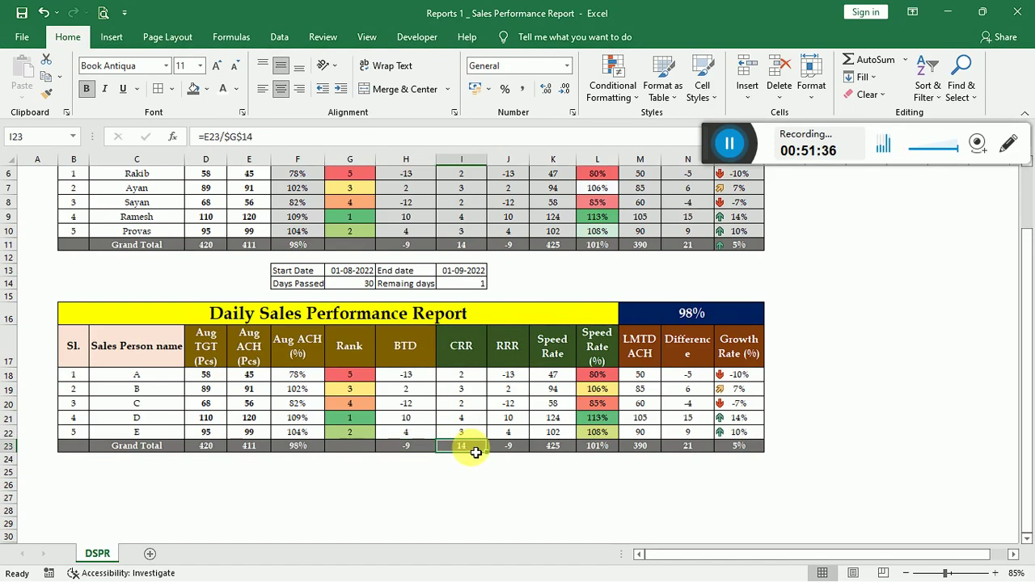
click(249, 449)
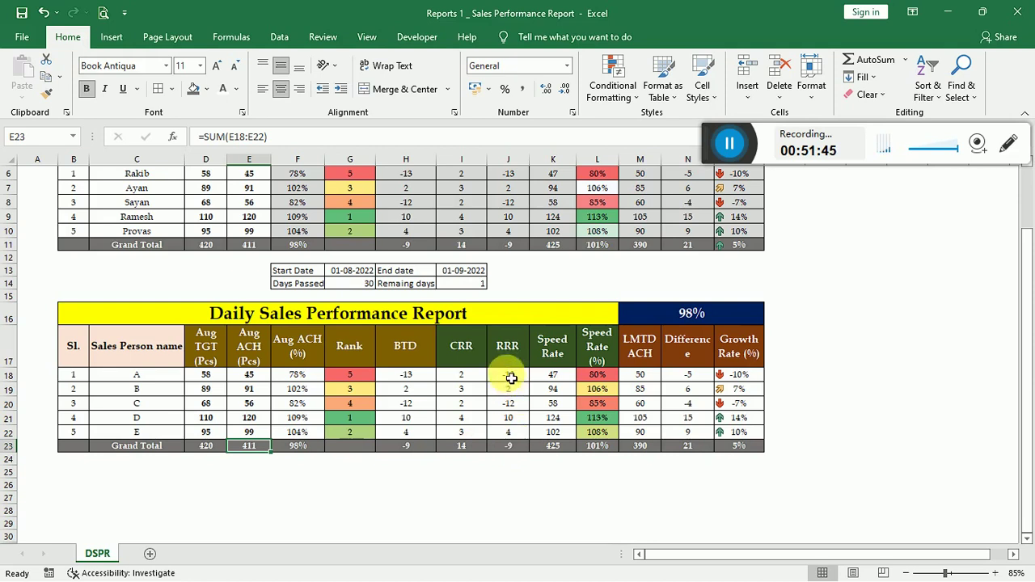
click(506, 448)
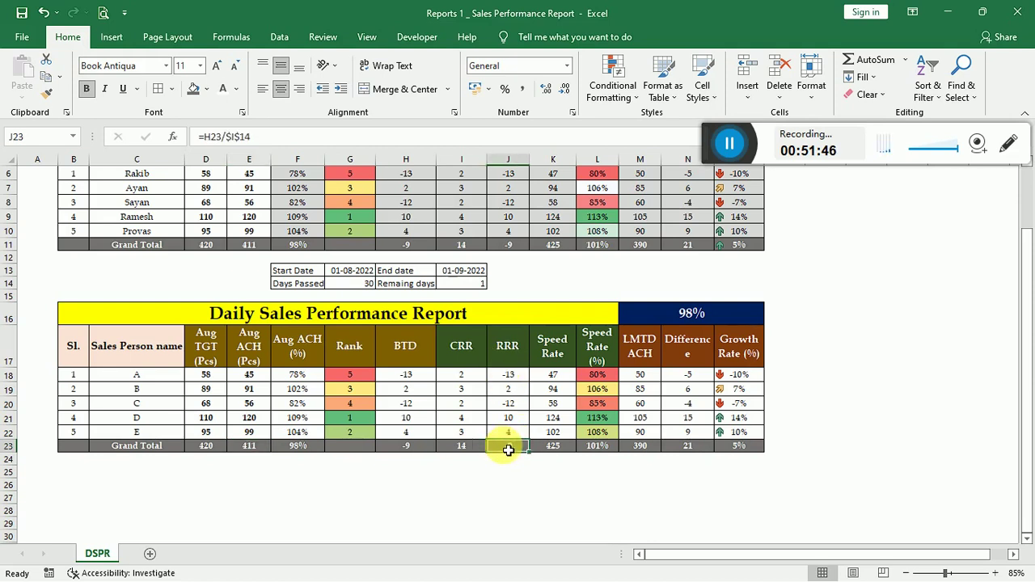
click(209, 451)
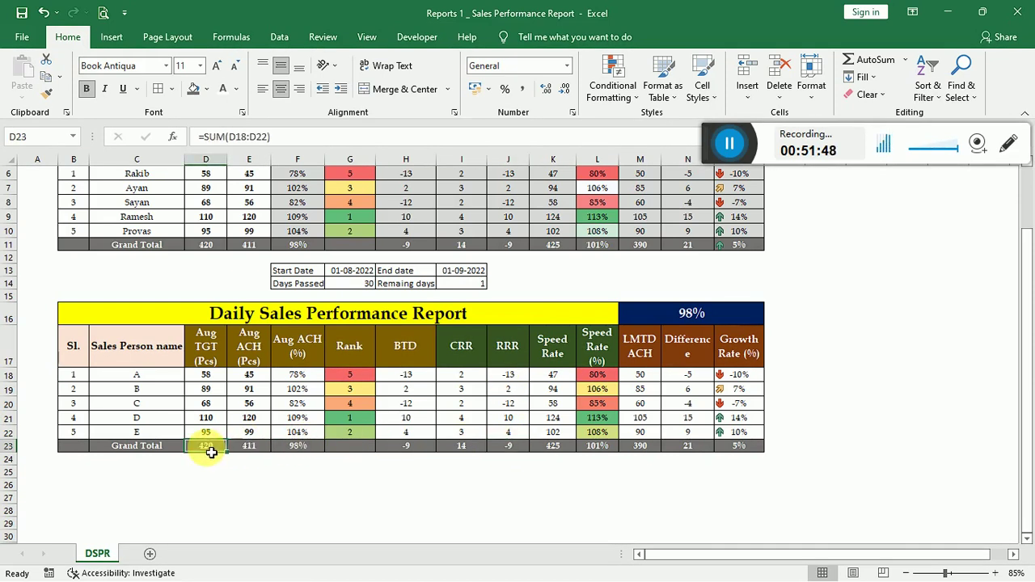
click(519, 454)
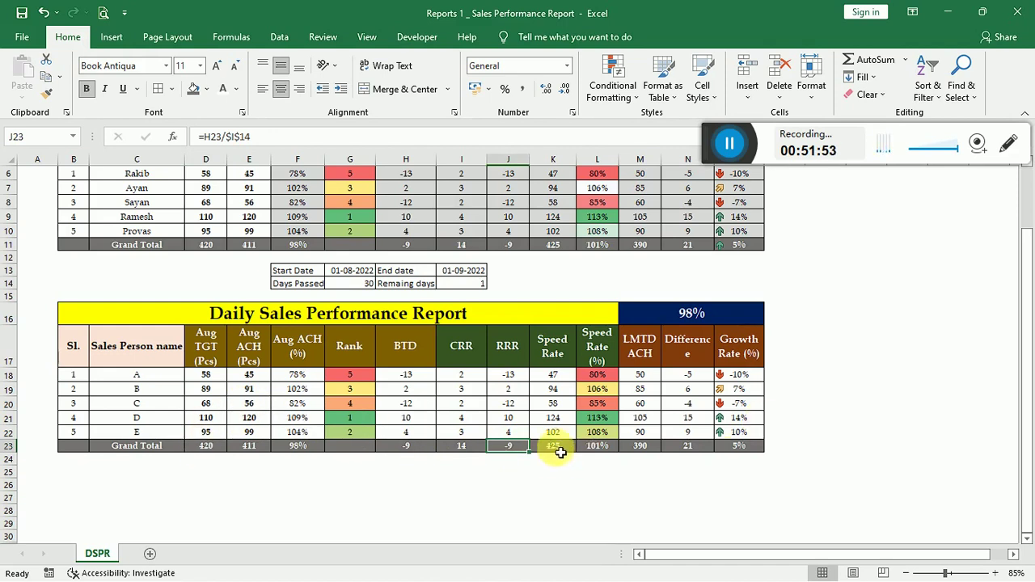
Review the Grand Total formulas for Speed Rate, Speed Rate (%), LMTD ACH and Difference against the cells they reference.
click(558, 450)
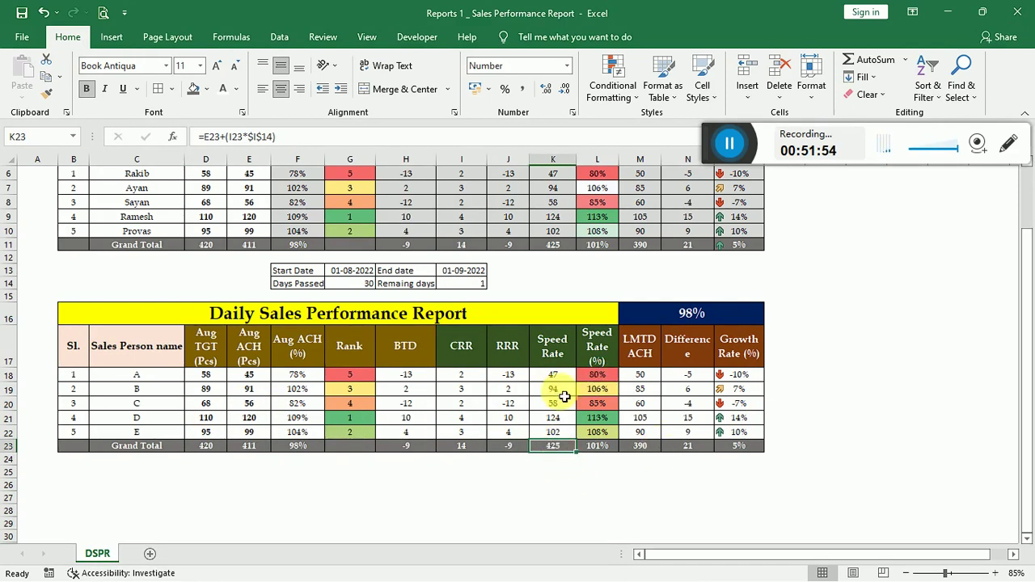
click(457, 451)
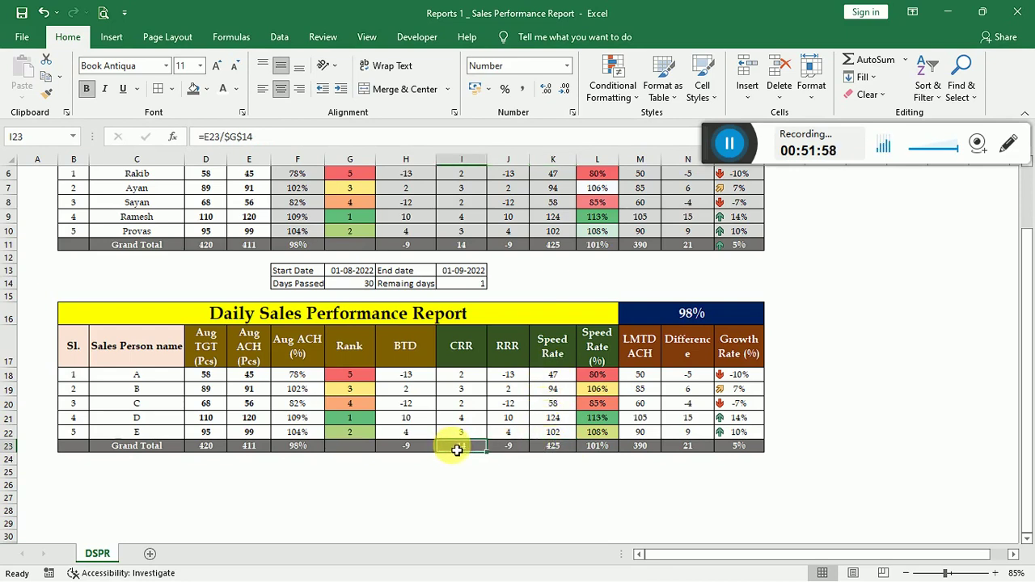
click(554, 451)
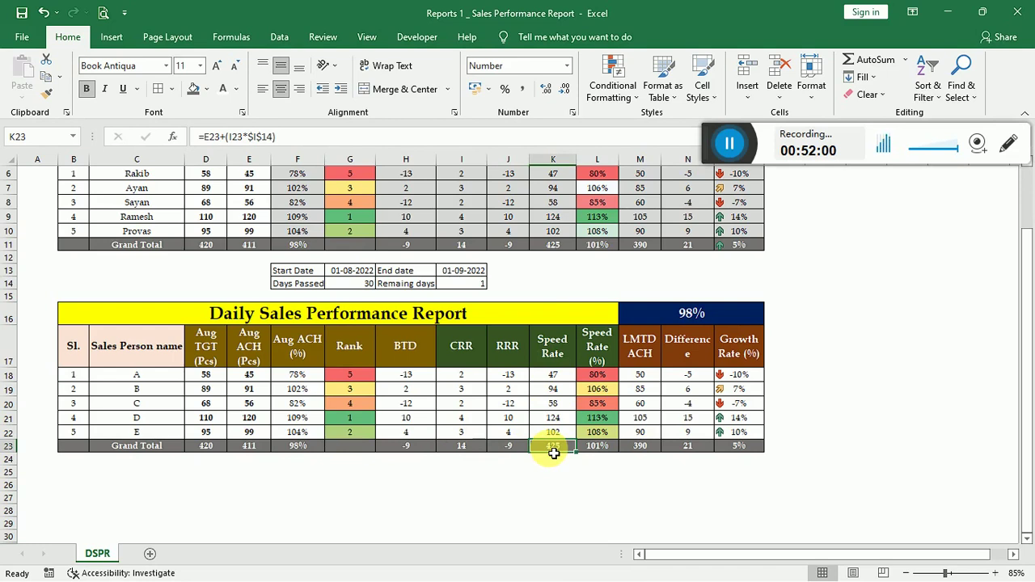
click(596, 451)
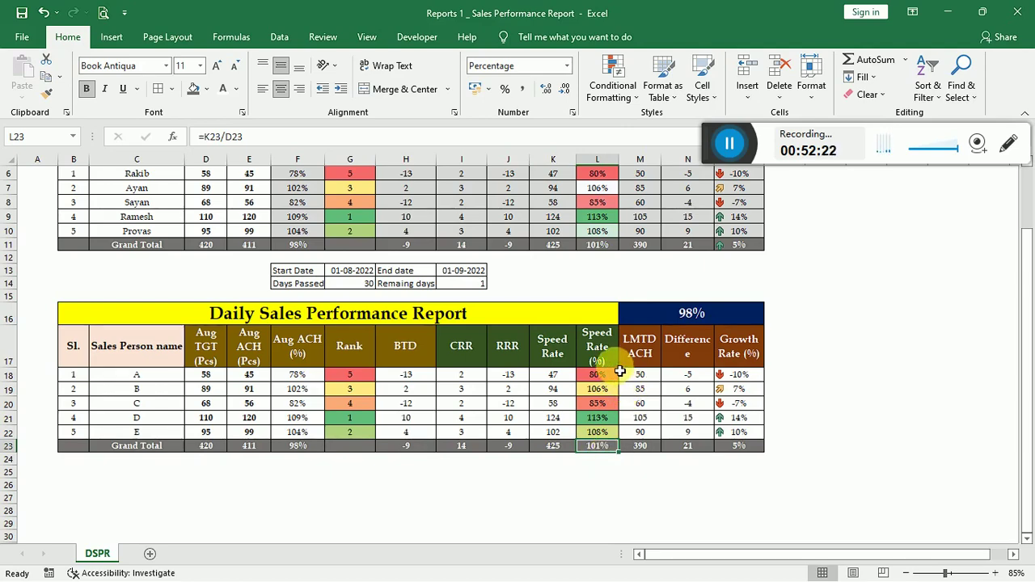
scroll(615, 380, up, 1)
scroll(608, 429, down, 1)
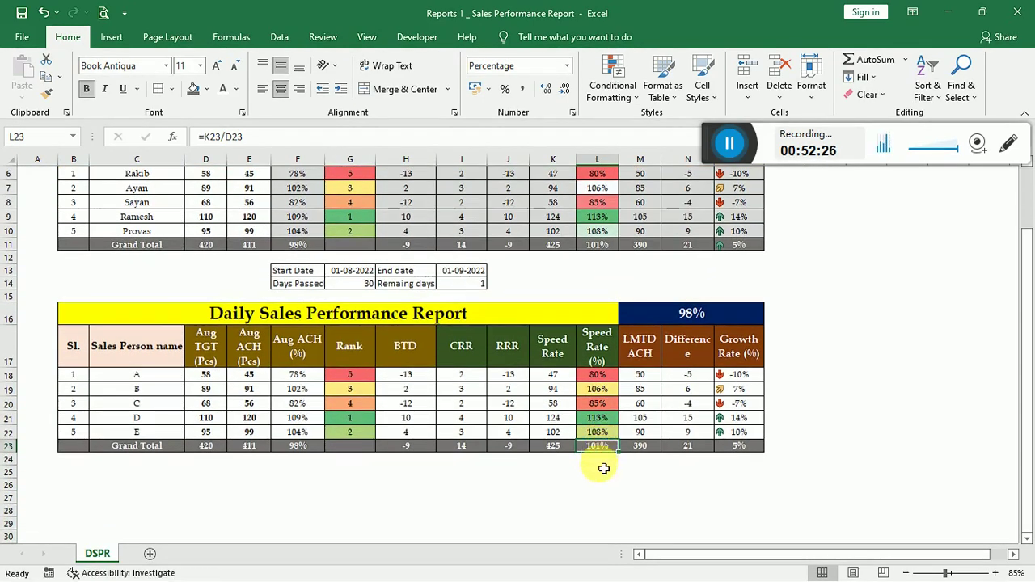
click(607, 460)
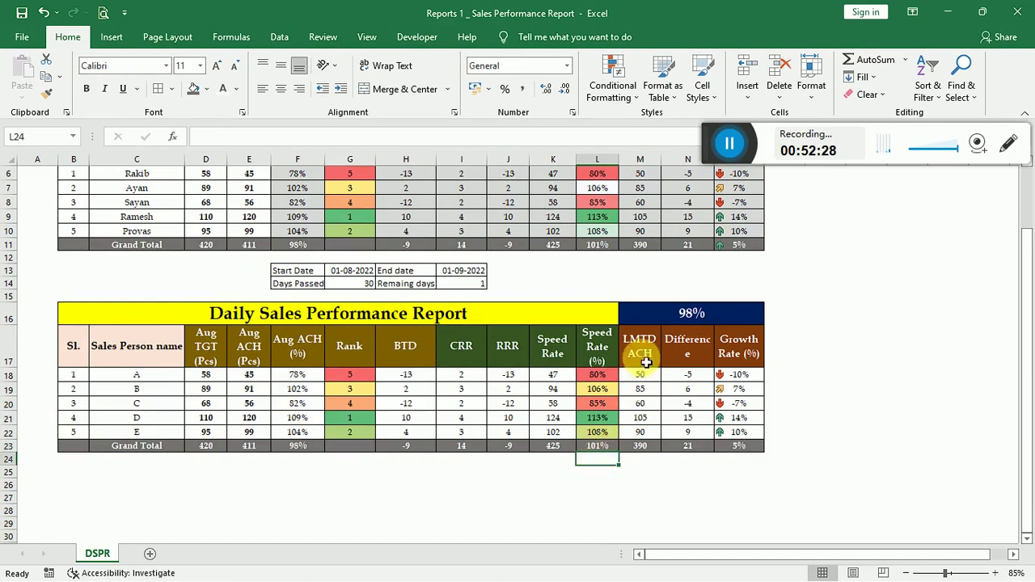
click(647, 445)
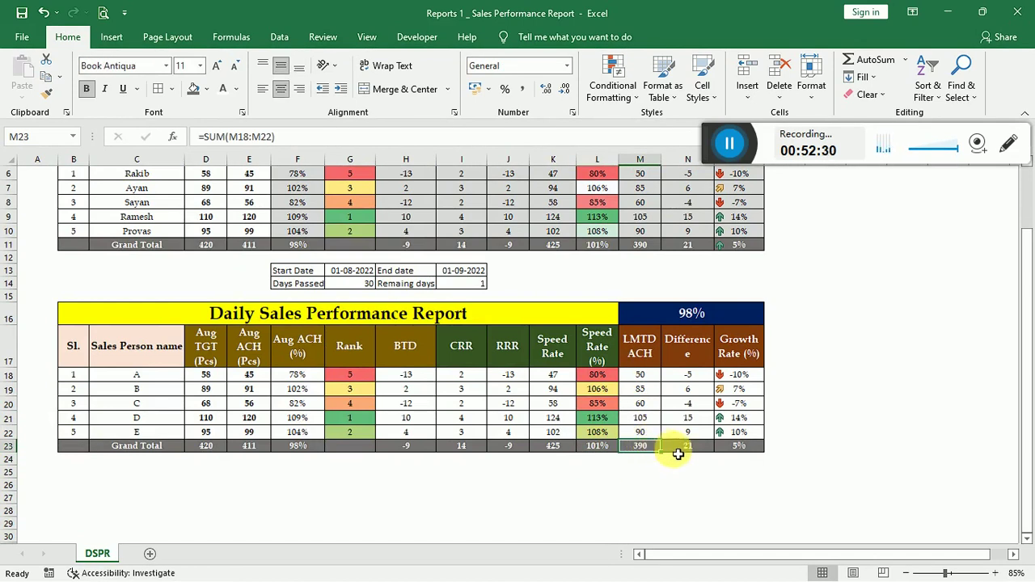
click(683, 449)
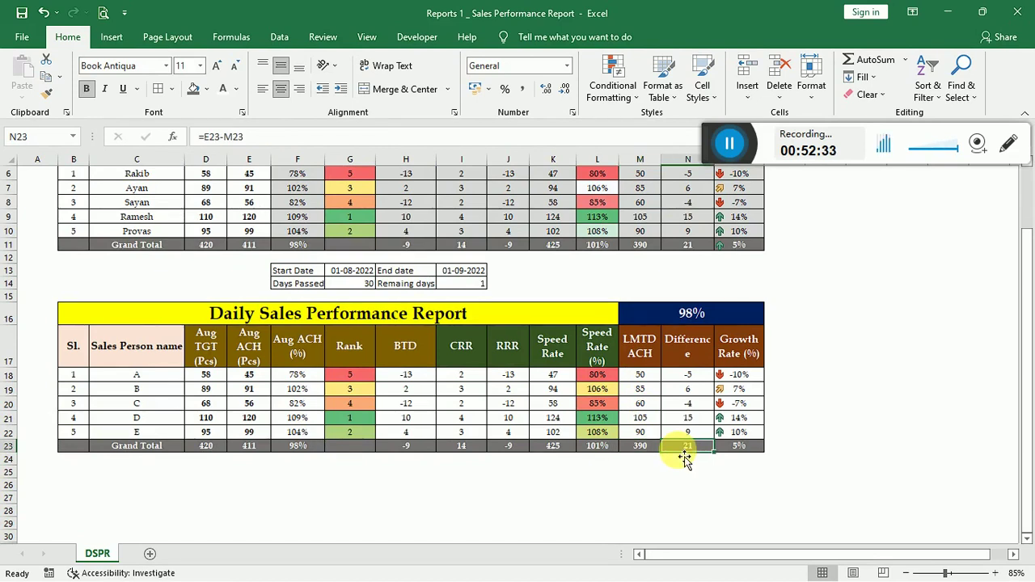
click(260, 451)
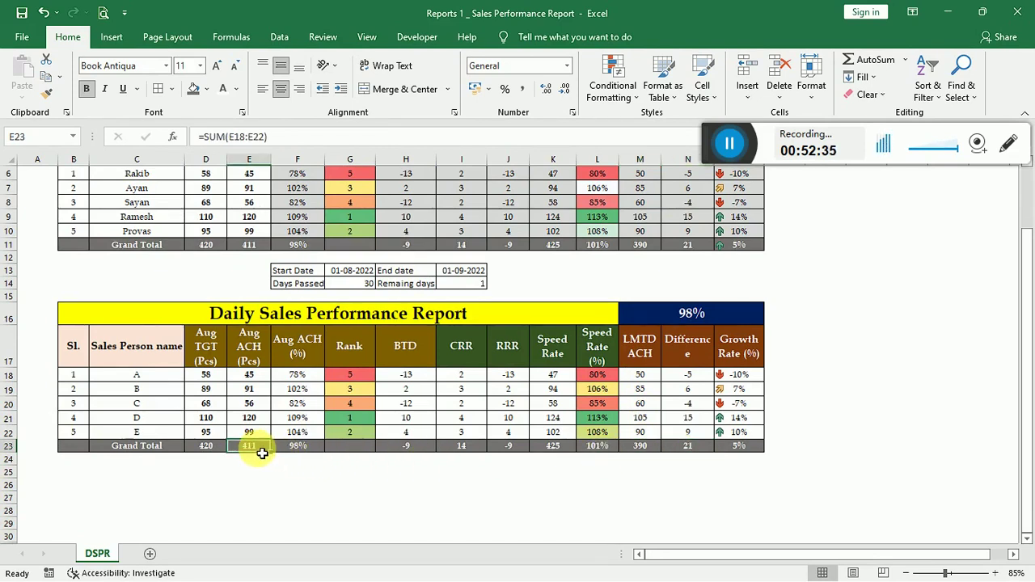
click(700, 451)
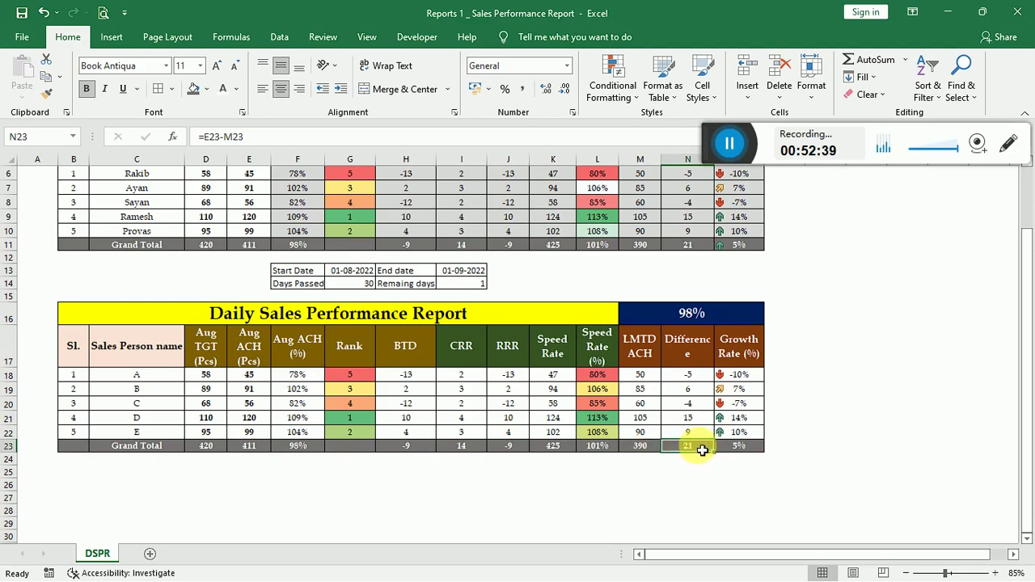
Apply the directional icon set of three coloured arrows to the Growth Rate (%) total in O23.
click(732, 445)
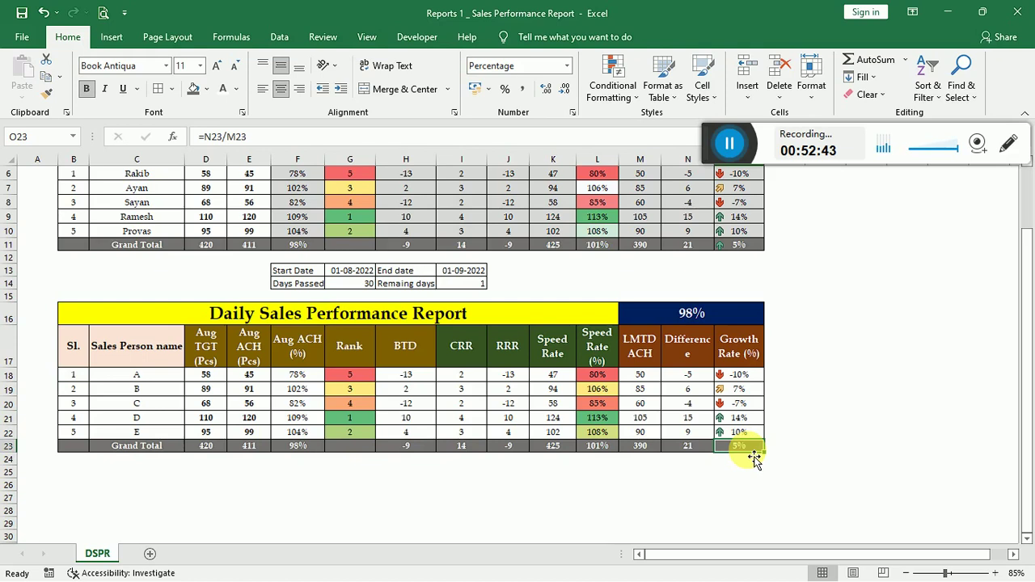
click(615, 81)
mouse_move(679, 225)
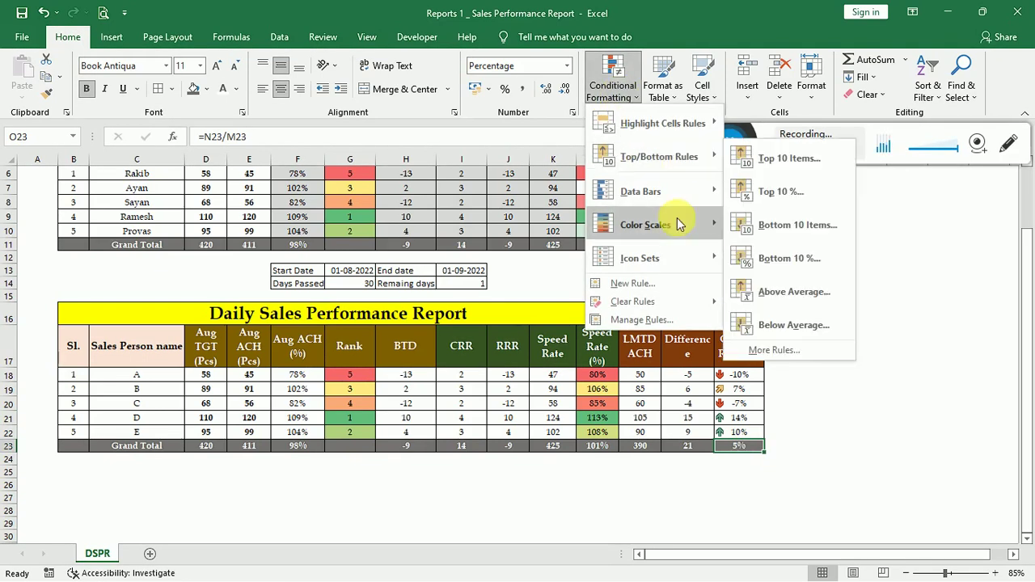
mouse_move(712, 257)
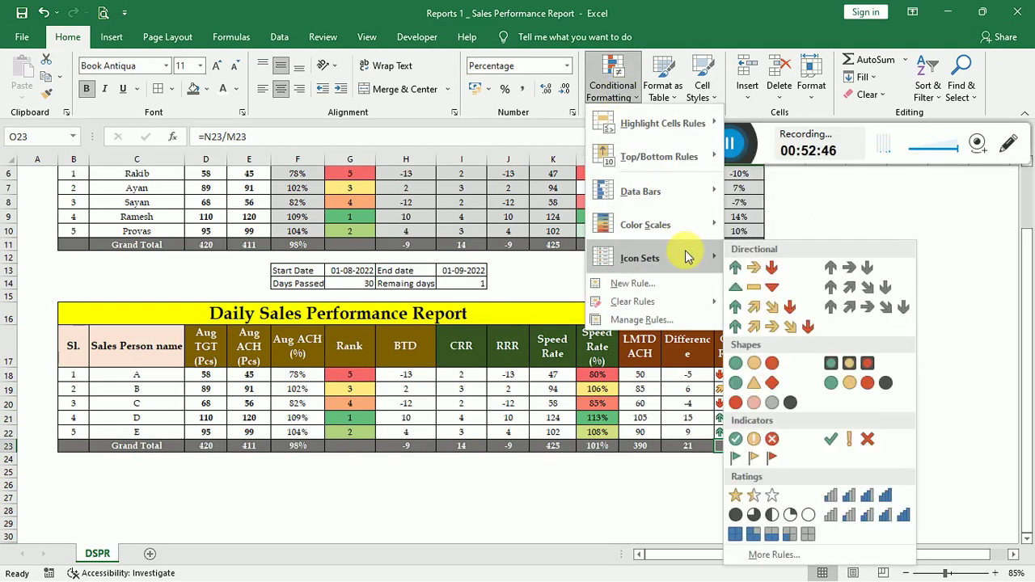
click(746, 273)
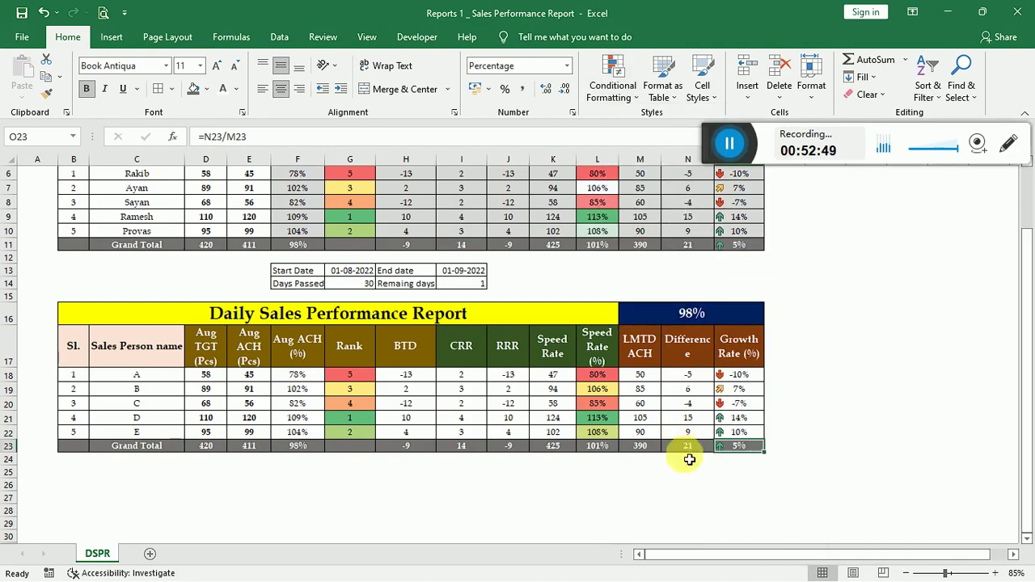
Override the LMTD ACH grand total in M23 with 500 to test the growth rate icon.
click(641, 449)
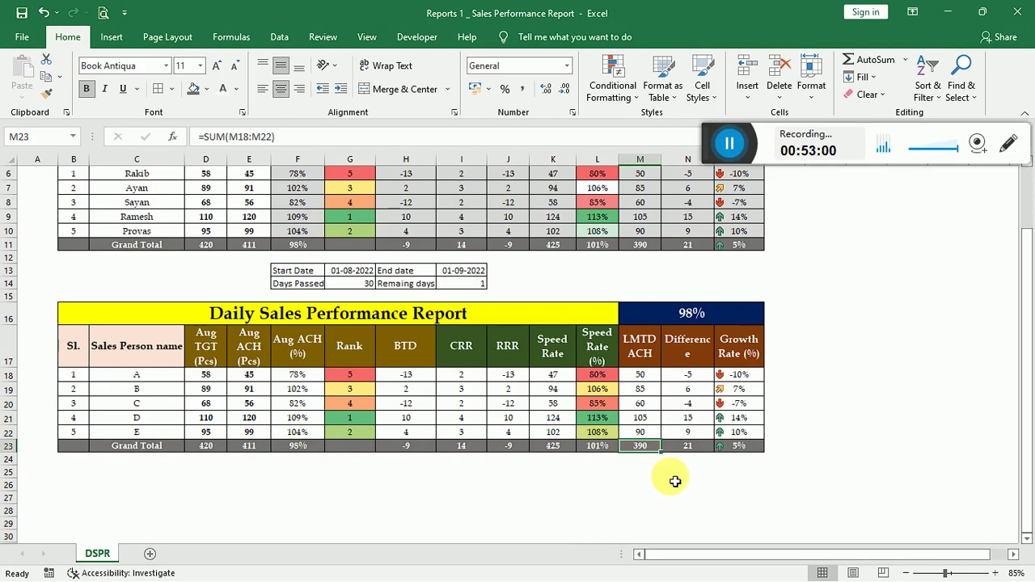
text(500)
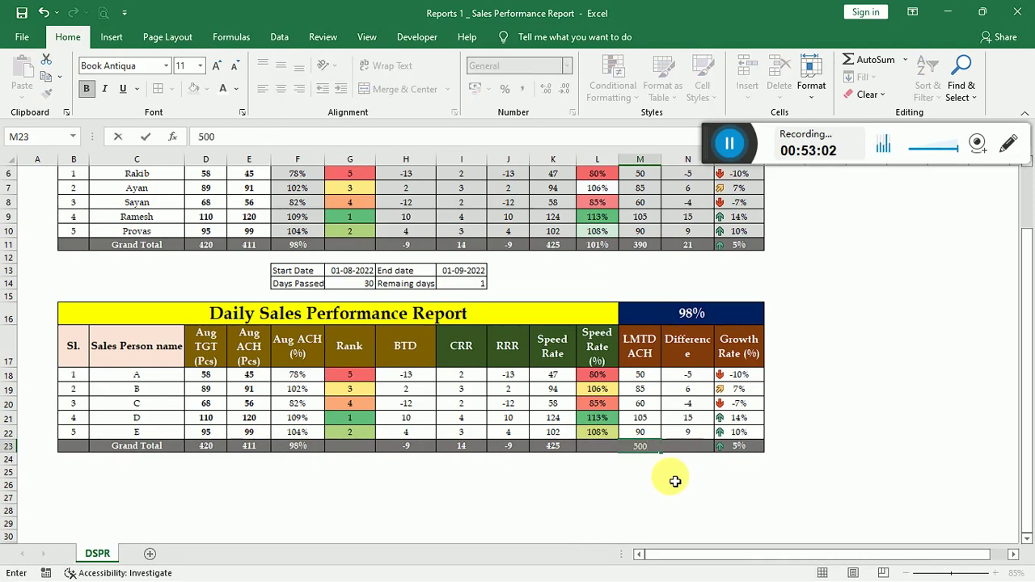
key(Return)
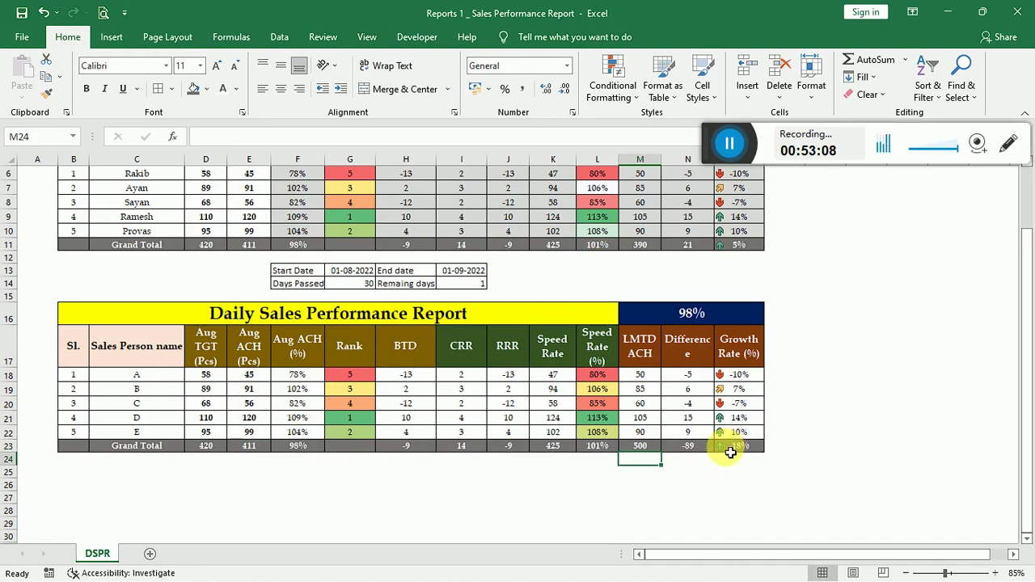
Clear the conditional formatting rules from the Growth Rate (%) total in O23.
click(731, 451)
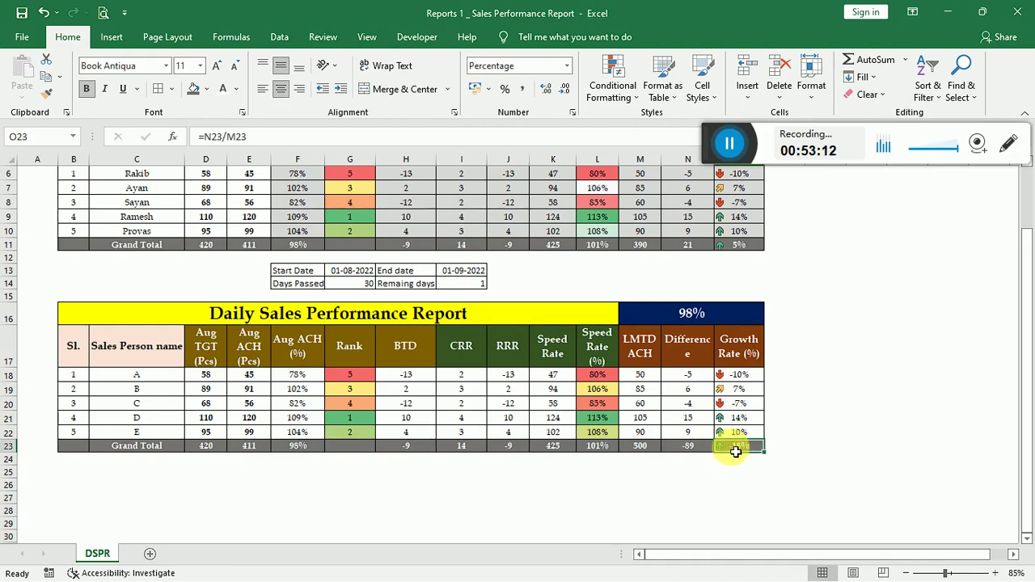
click(614, 94)
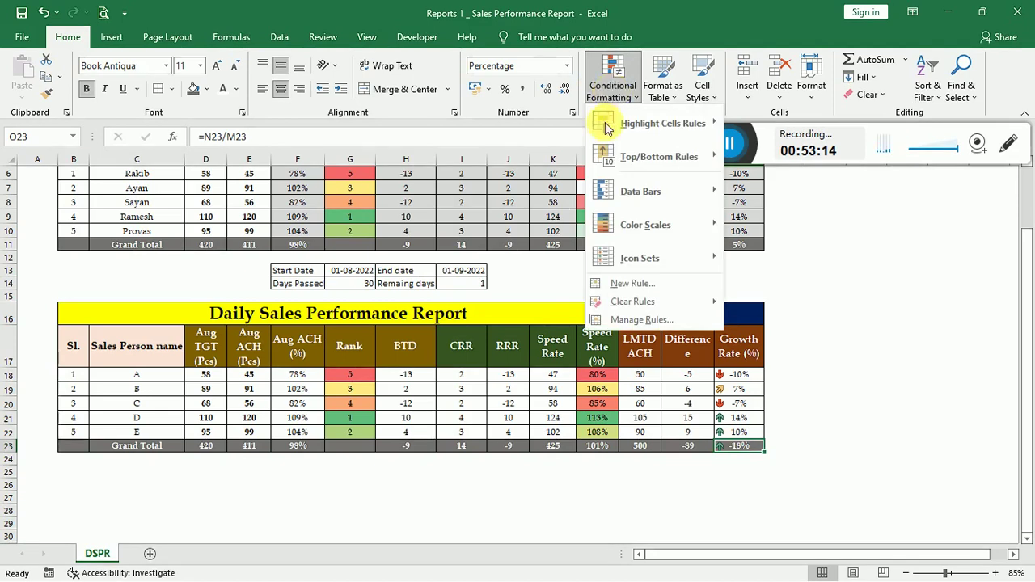
mouse_move(704, 259)
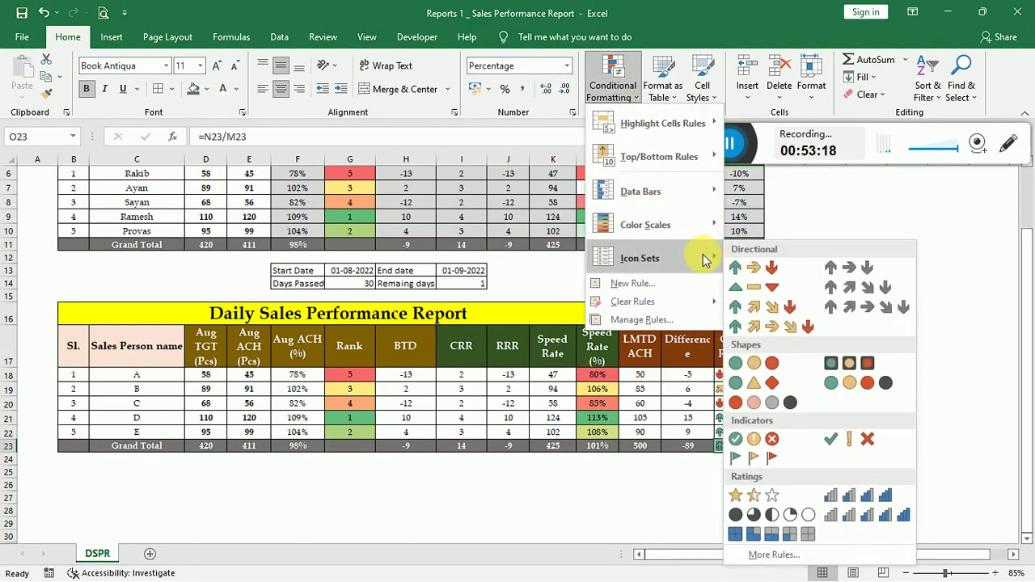
mouse_move(662, 303)
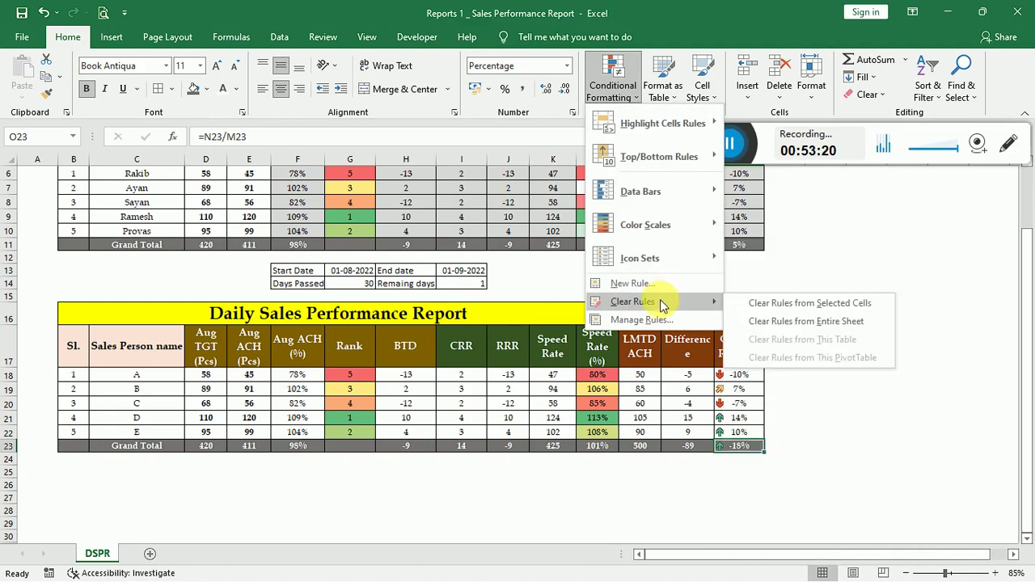
click(779, 303)
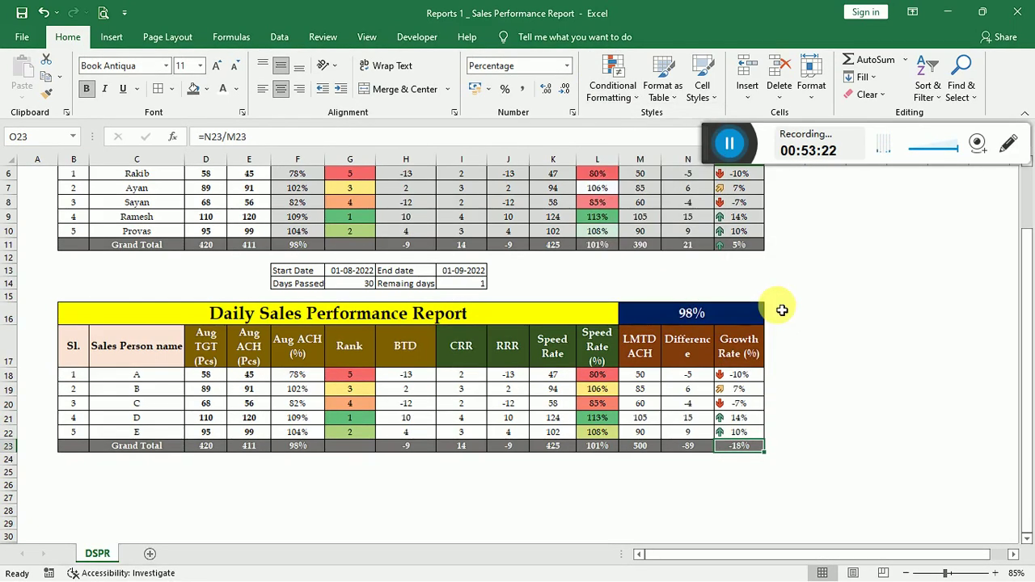
Undo the rule clearing in O23 and the 500 override in M23.
click(772, 473)
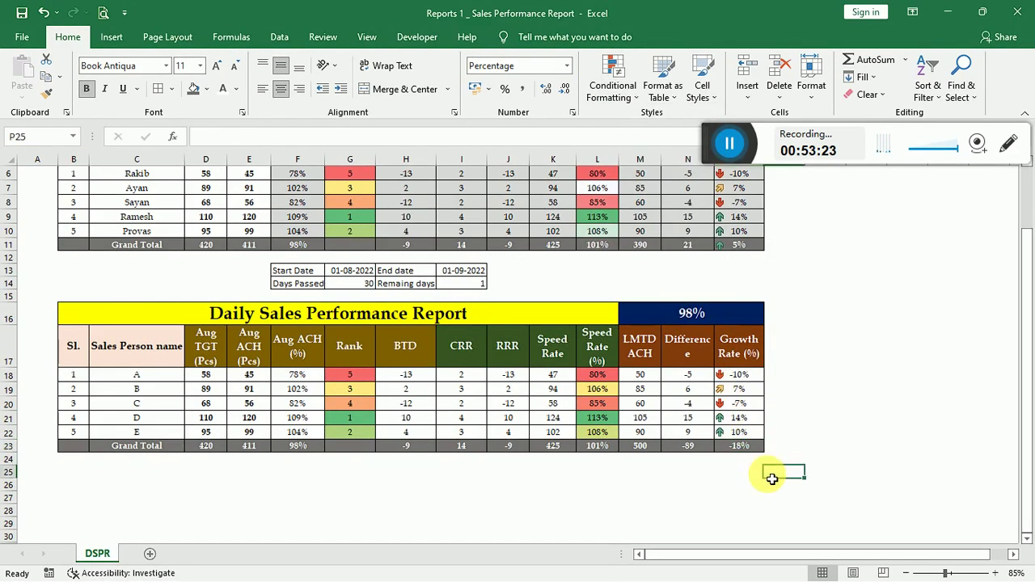
click(734, 451)
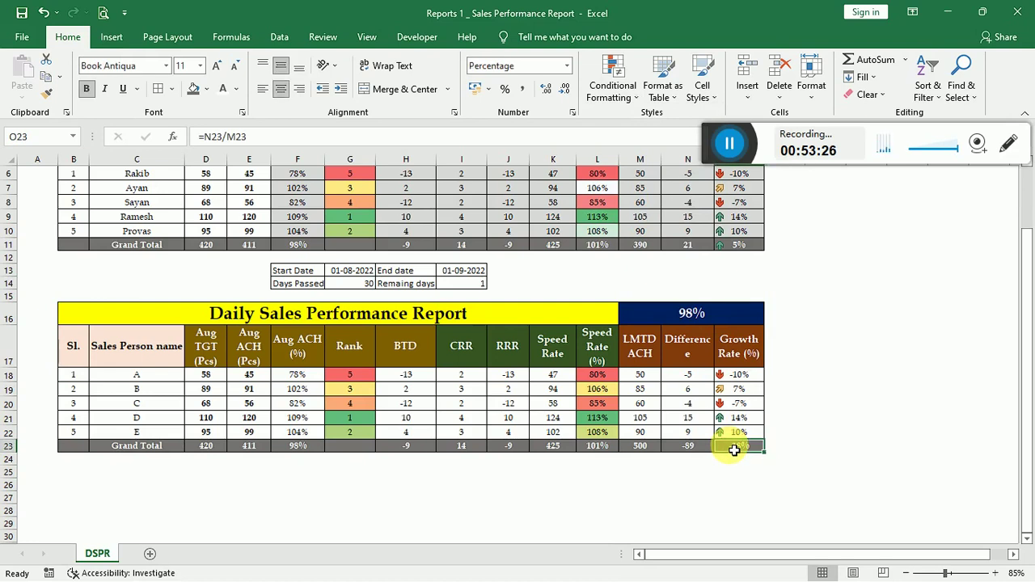
click(694, 448)
click(736, 448)
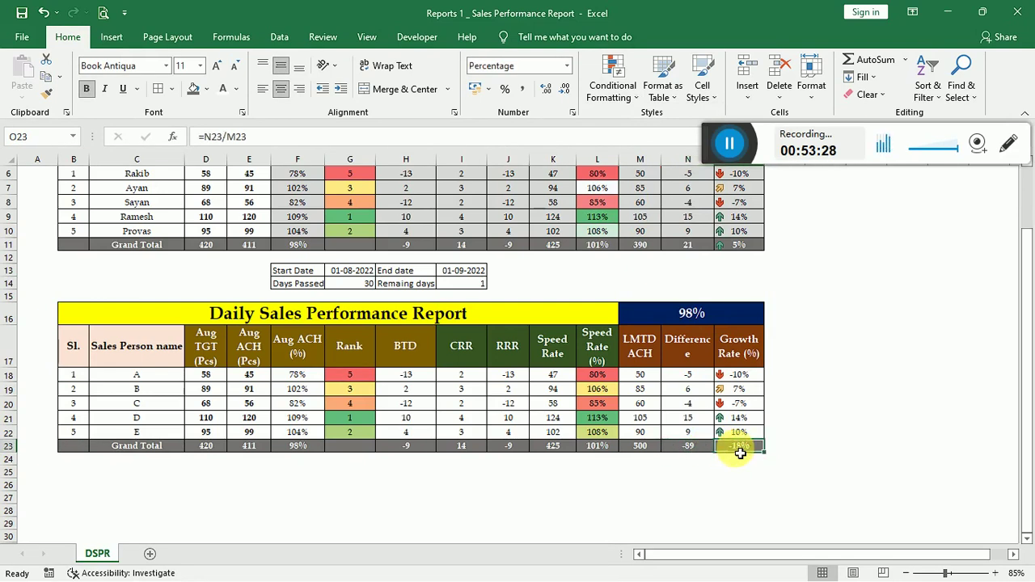
click(709, 452)
click(652, 448)
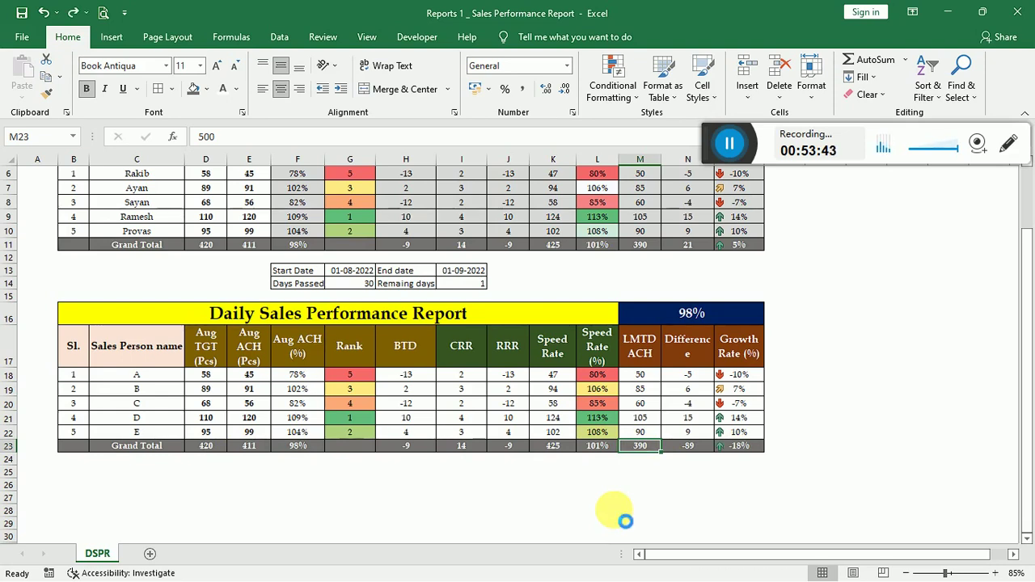
key(ctrl+z)
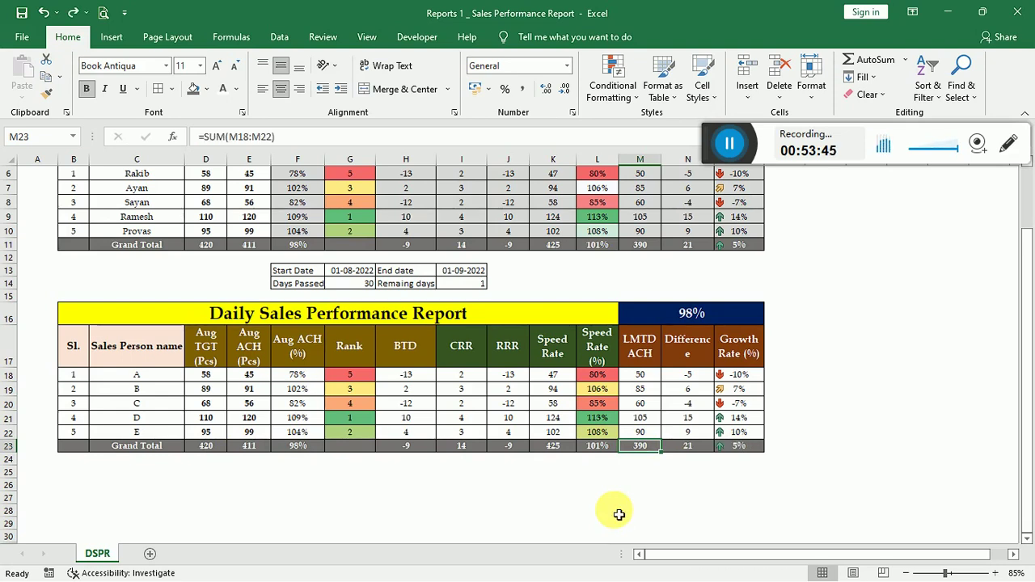
click(750, 462)
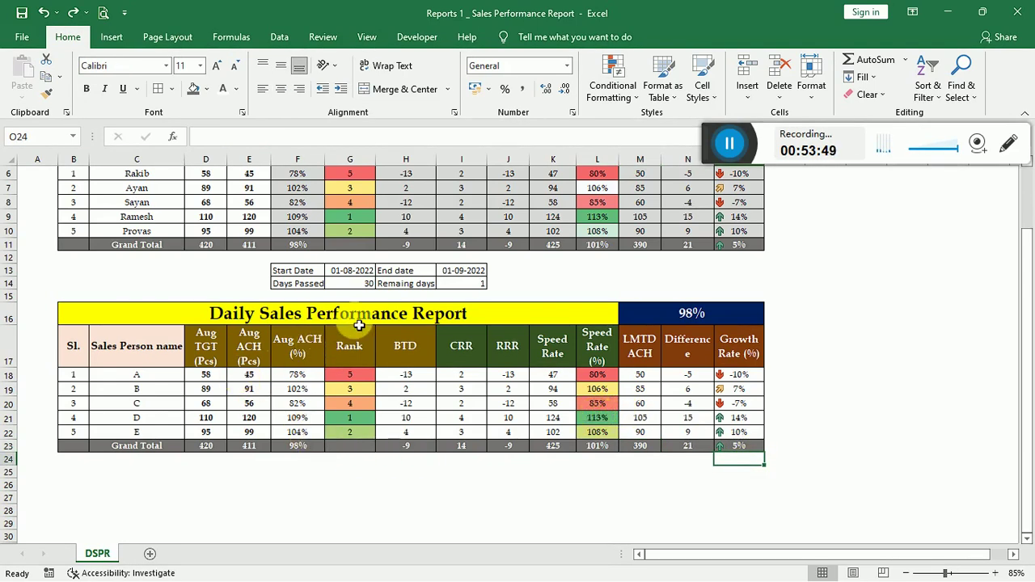
Review the Days Passed and remaining days formulas in G2 and I2 above the first report.
scroll(359, 325, up, 2)
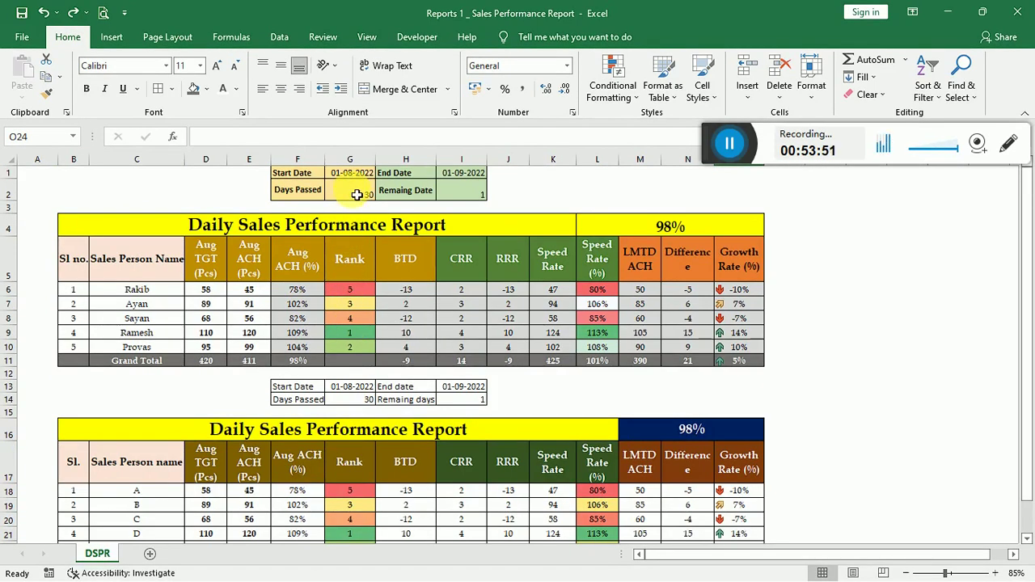
click(457, 194)
click(356, 193)
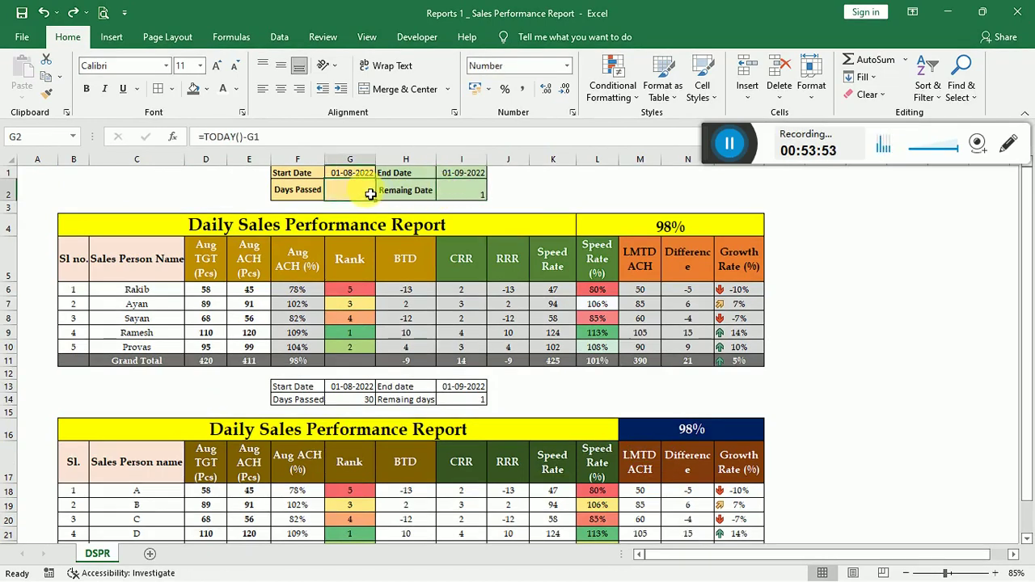
click(474, 194)
Review the Aug TGT and Aug ACH sum formulas in the second report's Grand Total row.
scroll(404, 342, down, 1)
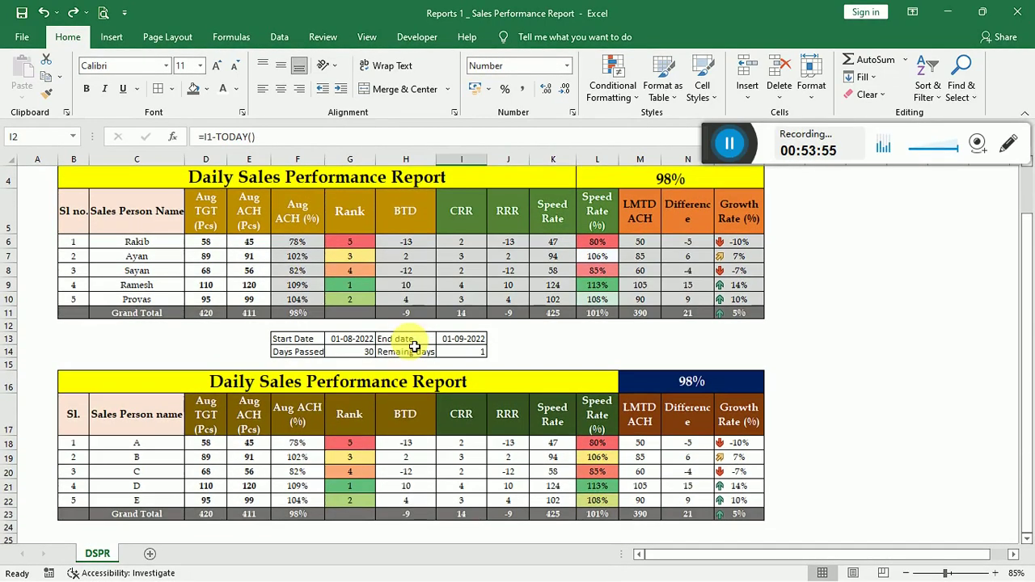
click(213, 517)
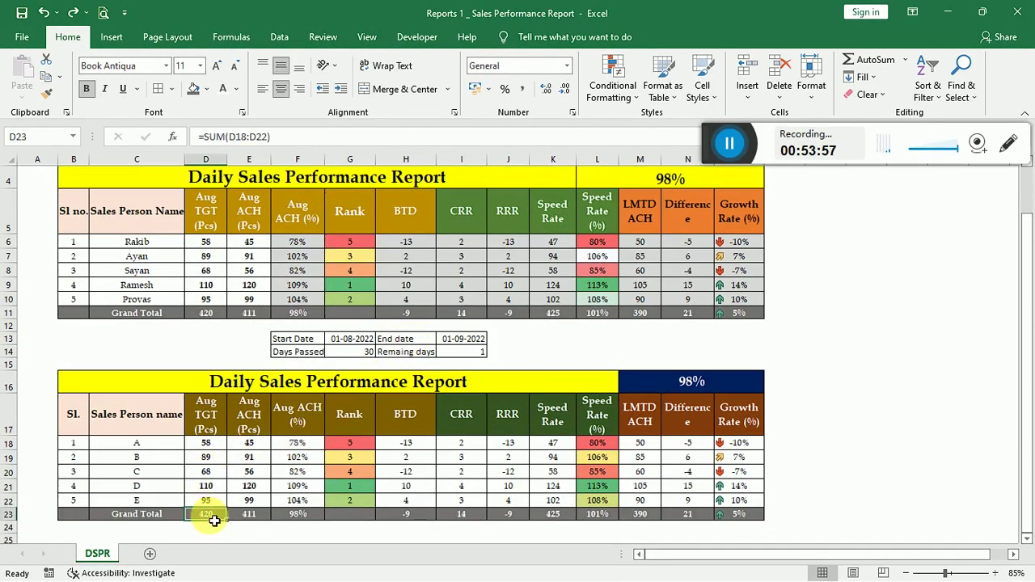
click(241, 516)
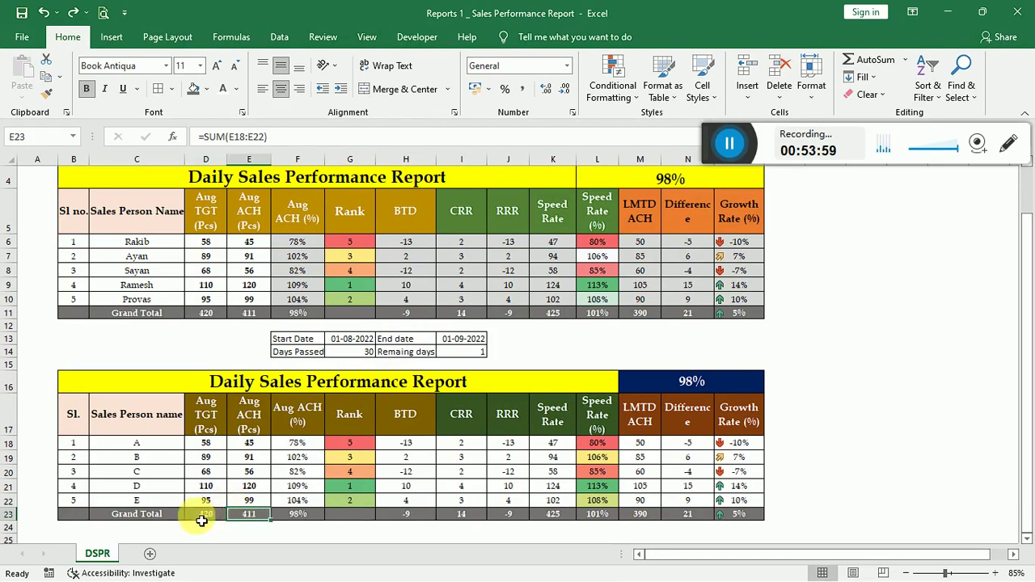
click(166, 516)
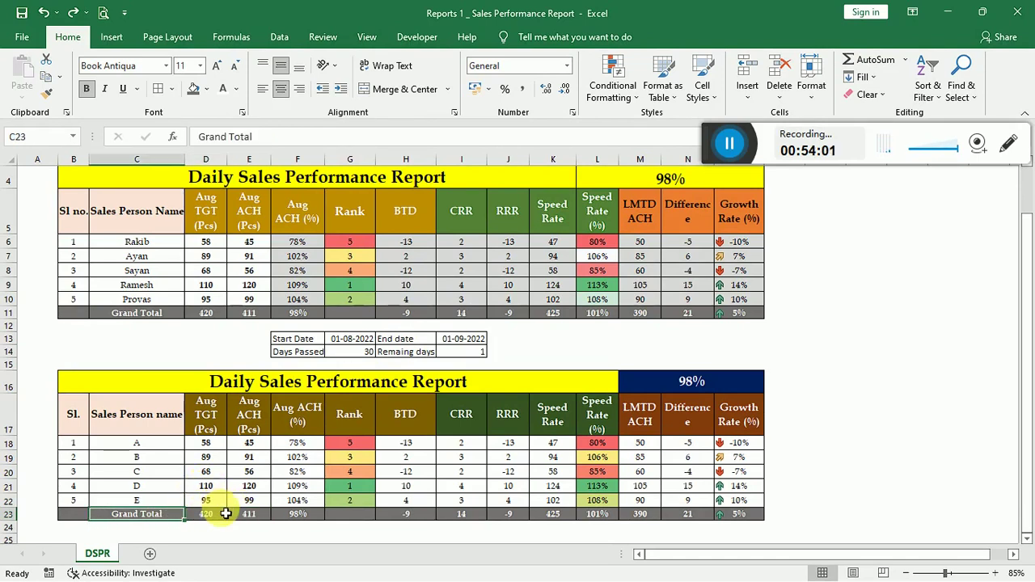
click(224, 513)
click(249, 515)
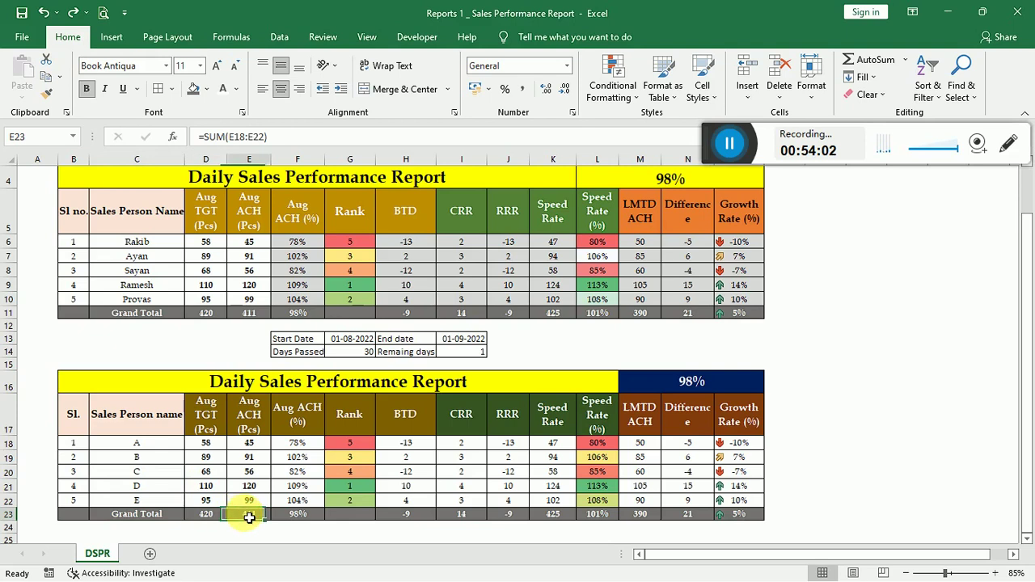
click(195, 519)
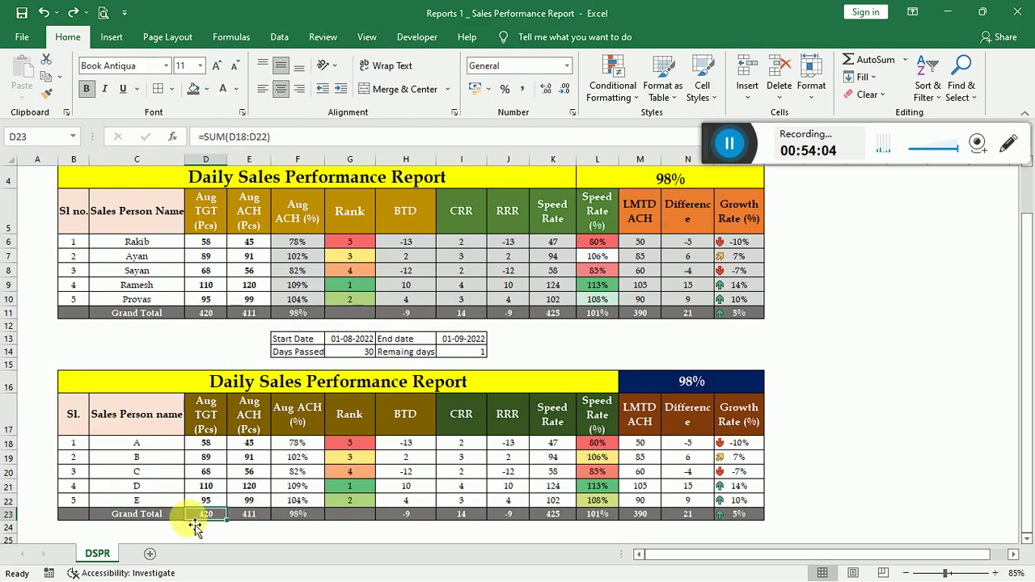
Set salesperson A's Aug ACH in E18 to 50 to test the dependent formulas.
click(259, 446)
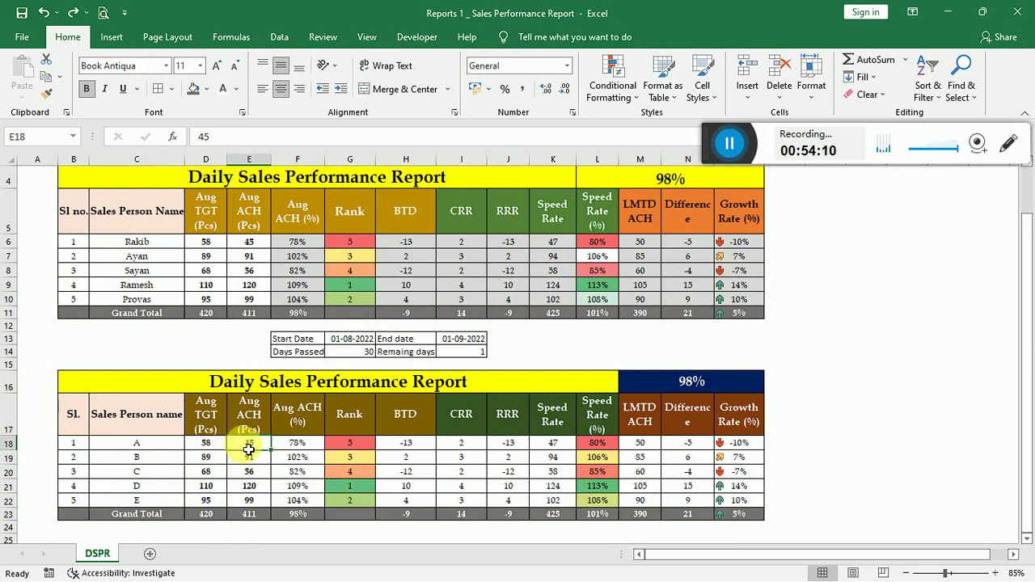
scroll(248, 447, up, 1)
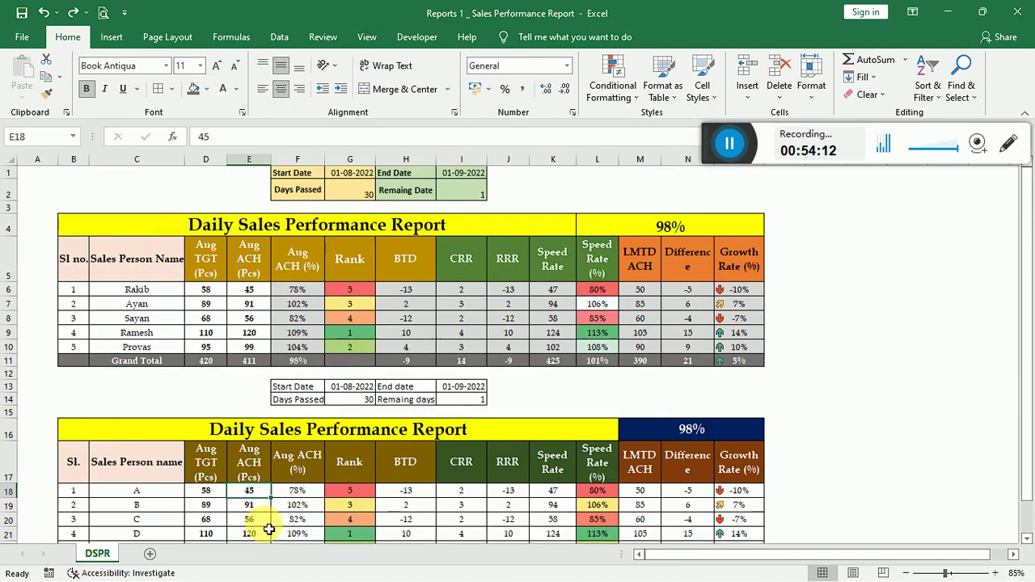
scroll(269, 530, down, 1)
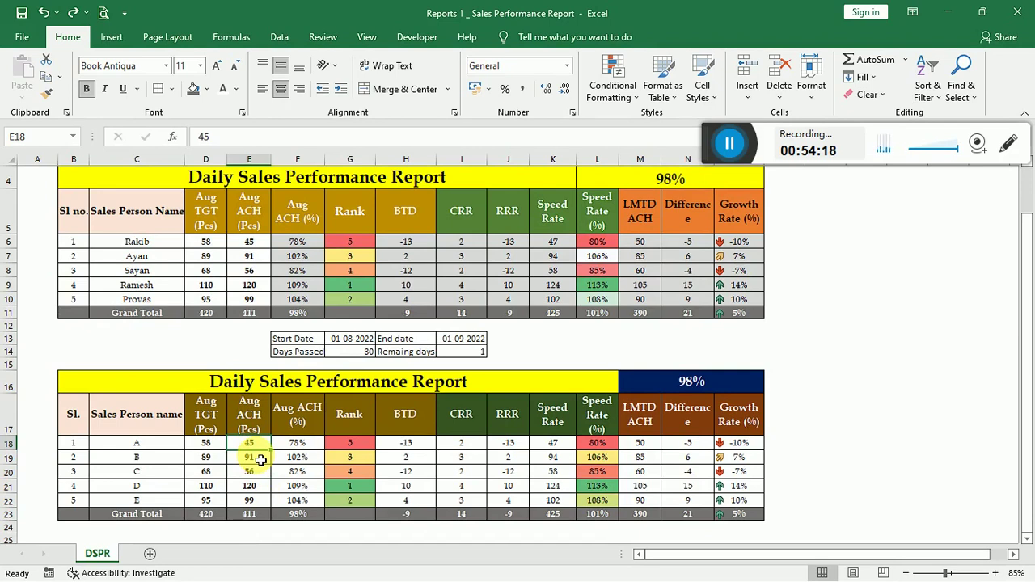
text(50)
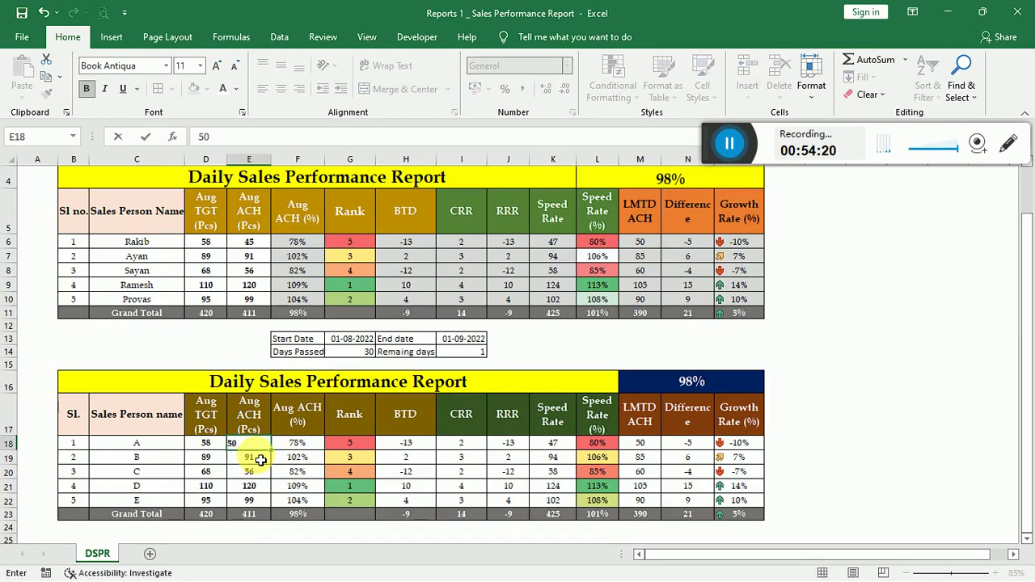
key(Return)
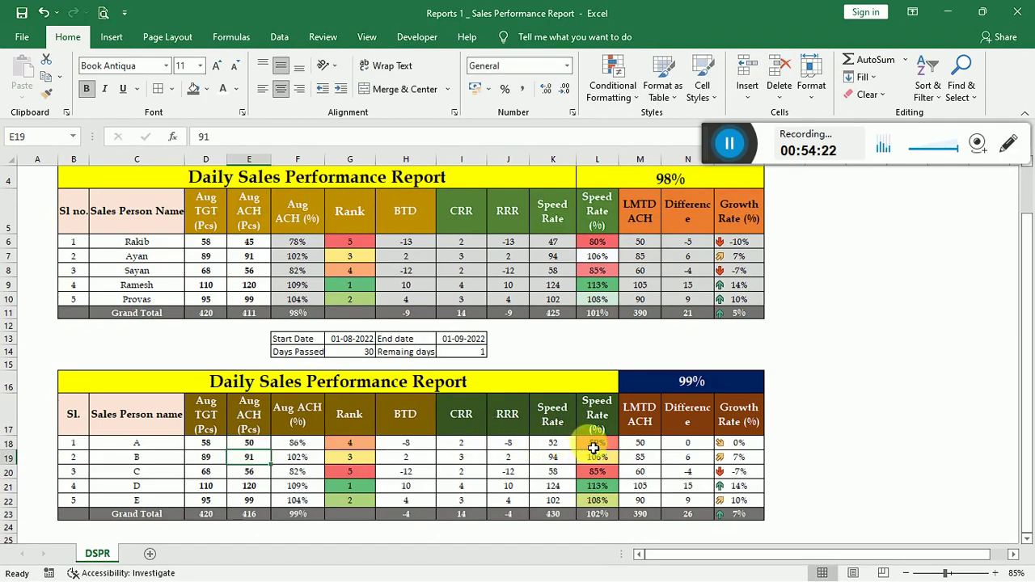
Check salesperson A's BTD formula in H18 and set the Aug ACH value in E18 to 58.
click(255, 447)
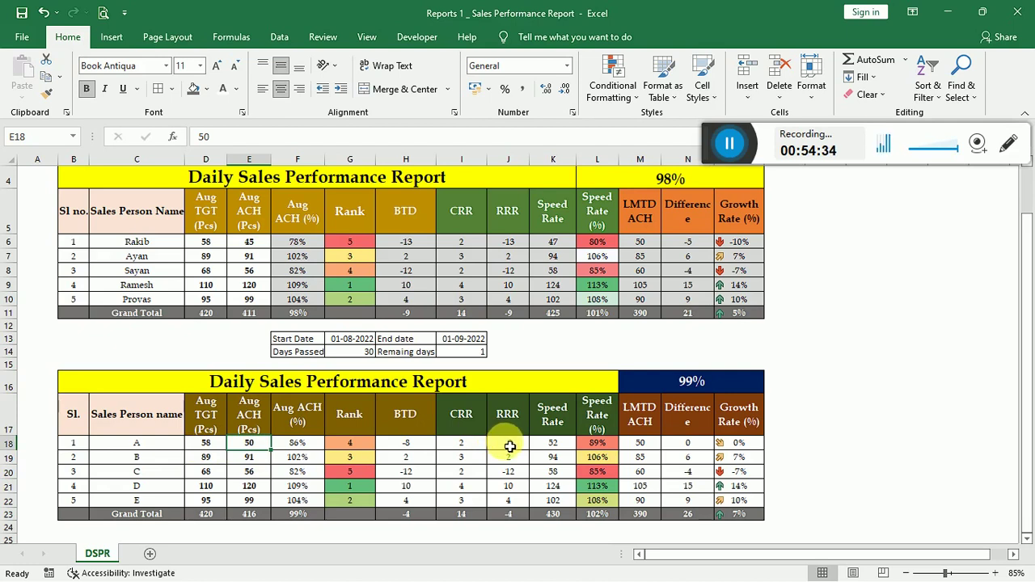
click(429, 447)
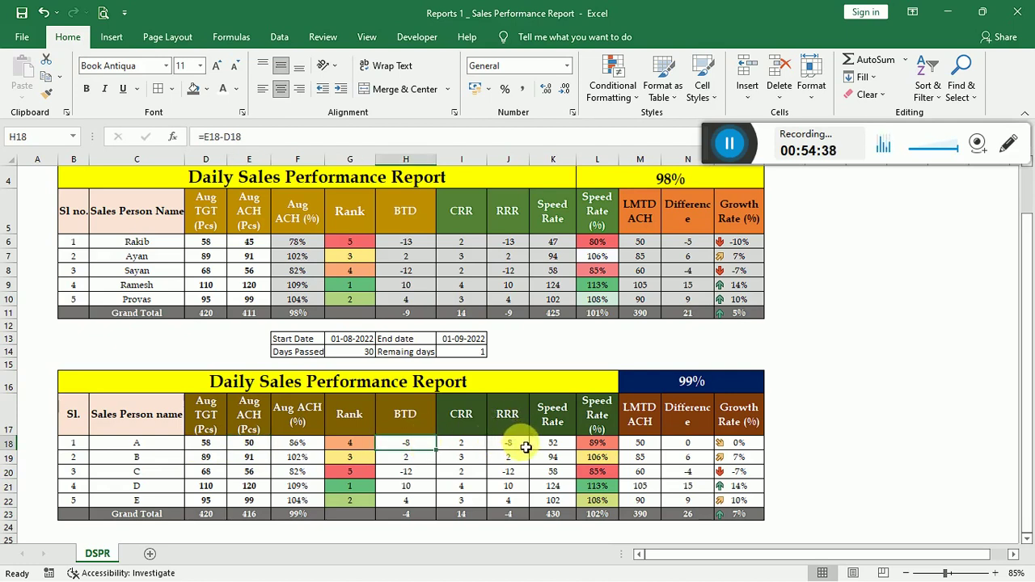
click(244, 445)
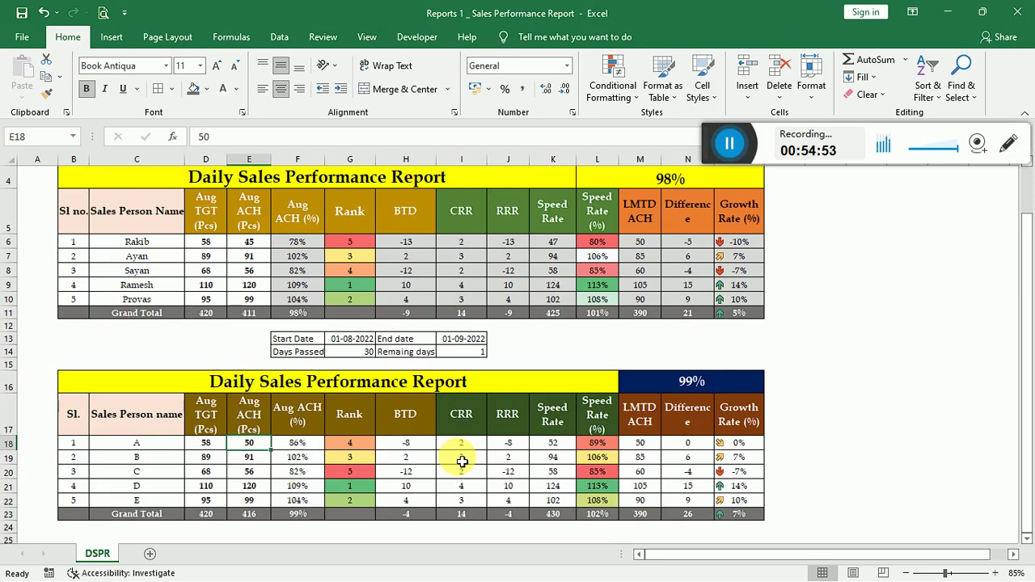
text(58)
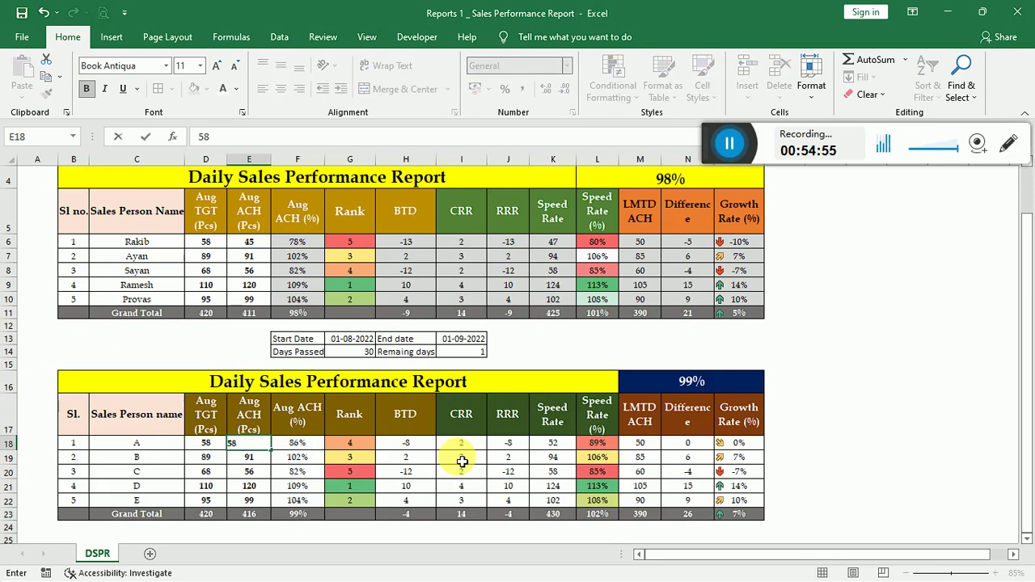
key(Return)
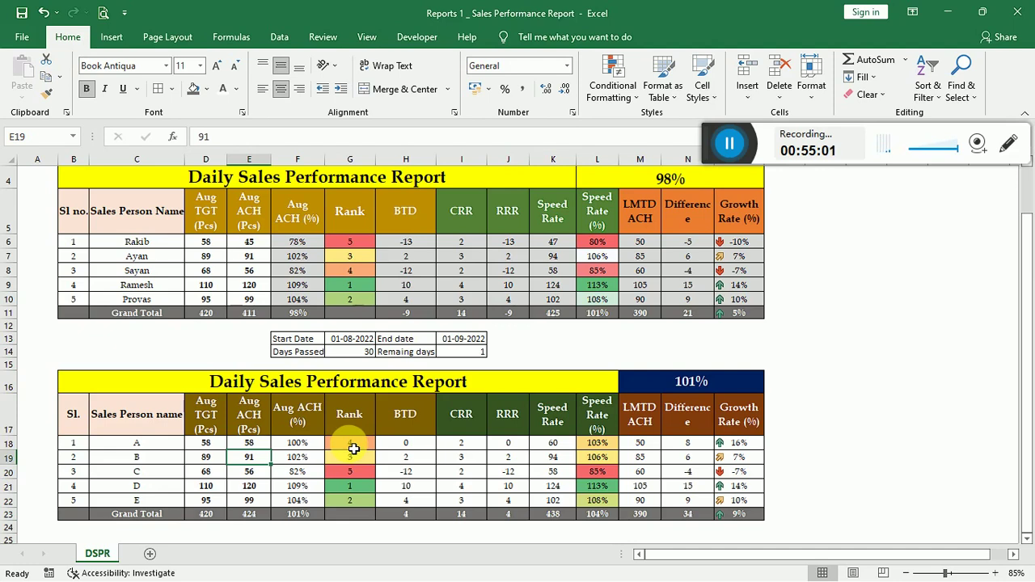
Undo the last two Aug ACH changes in E18, then redo both to compare the results.
key(ctrl+z)
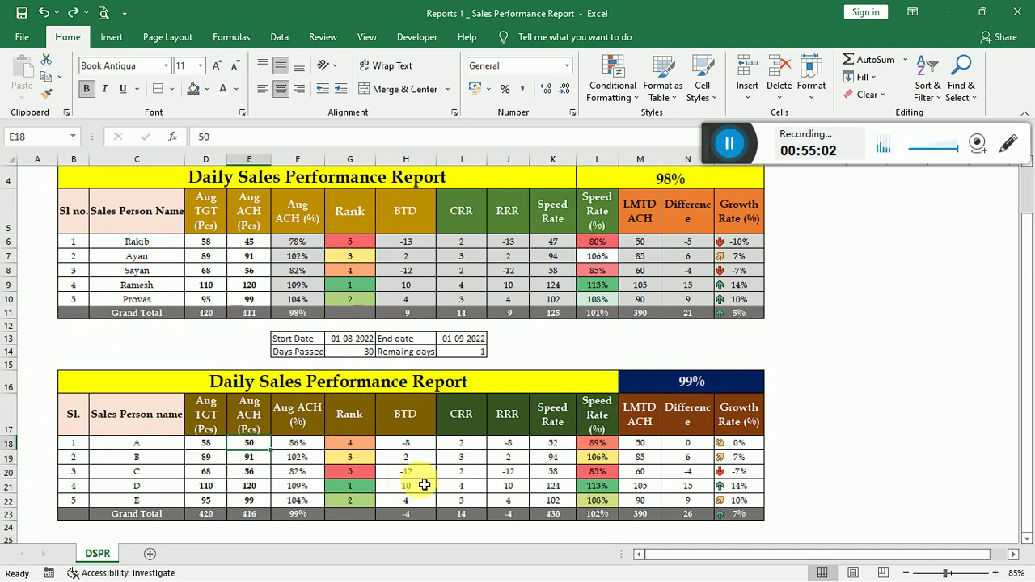
key(ctrl+z)
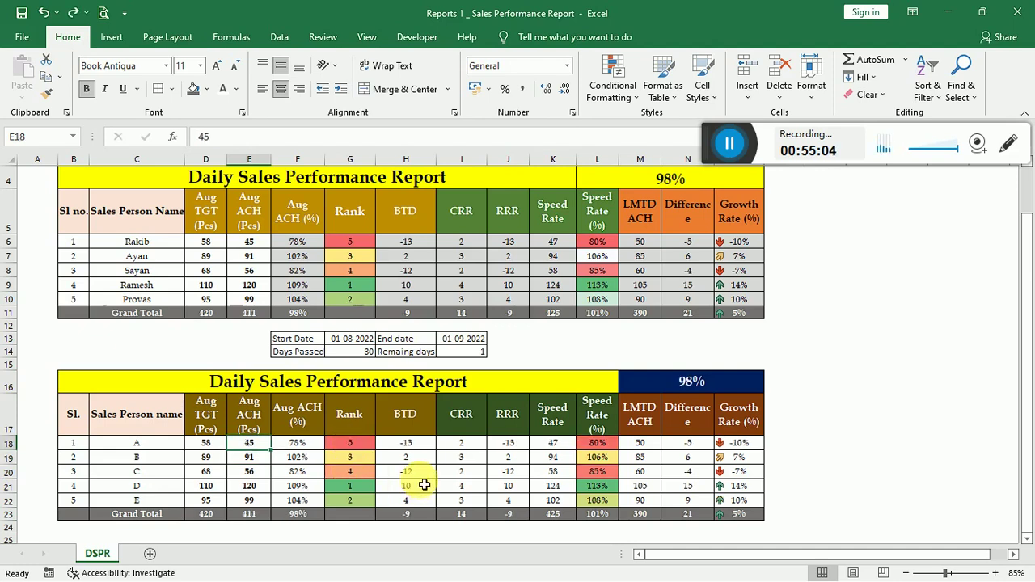
key(ctrl+y)
key(ctrl+y)
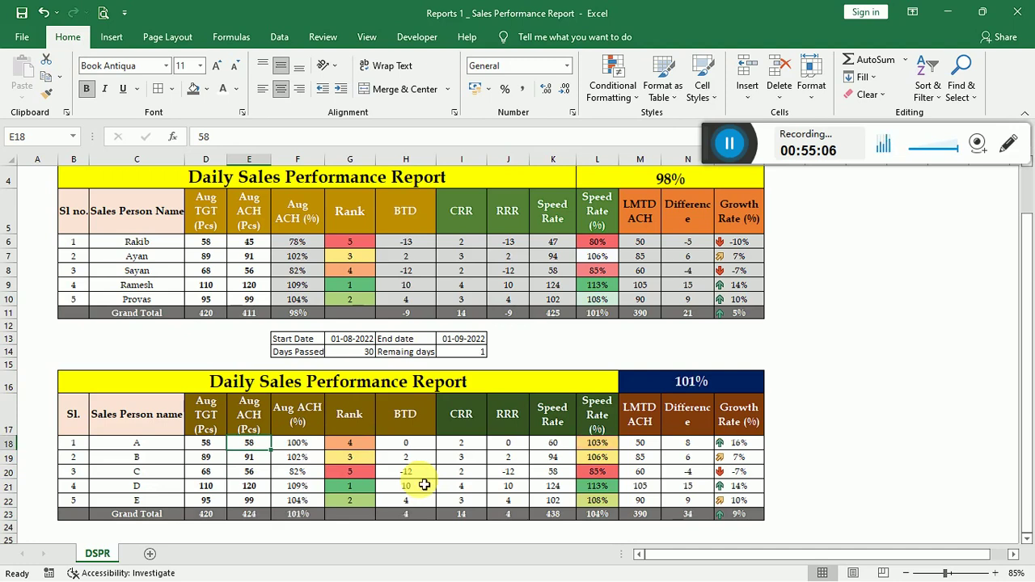
Check salesperson A's Rank, Difference and Growth Rate (%) formulas and LMTD ACH value in row 18.
click(356, 443)
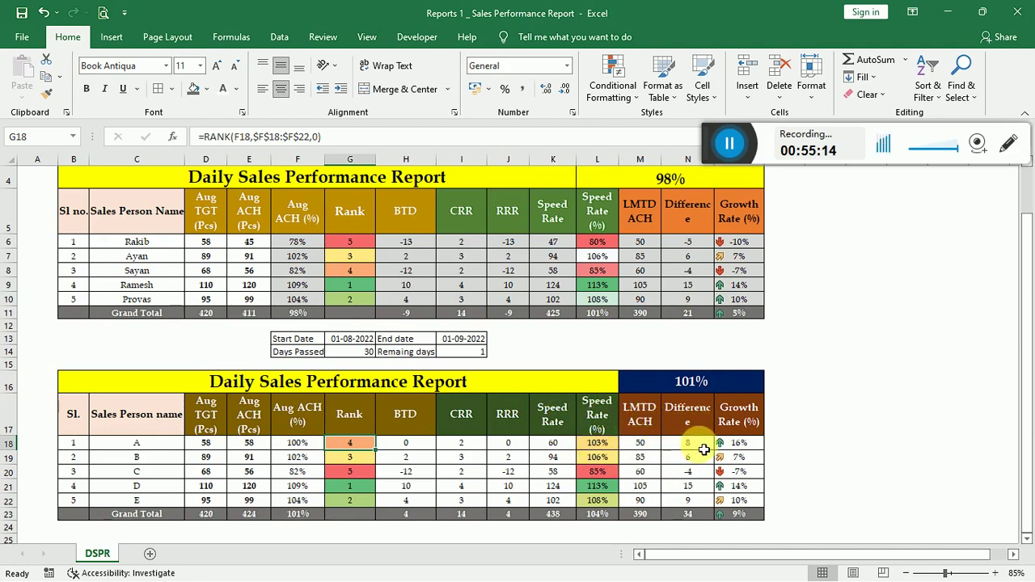
click(645, 443)
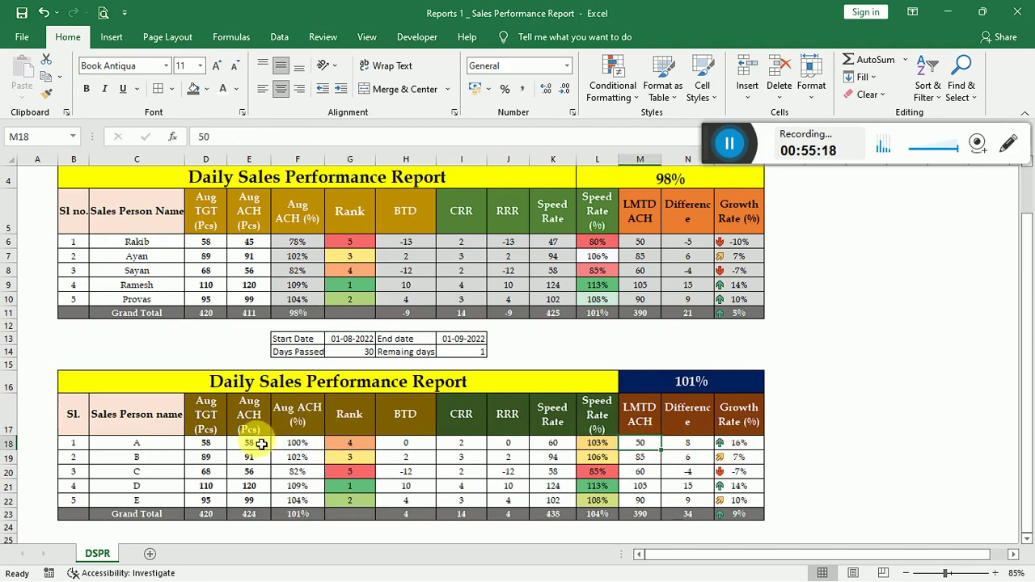
click(690, 444)
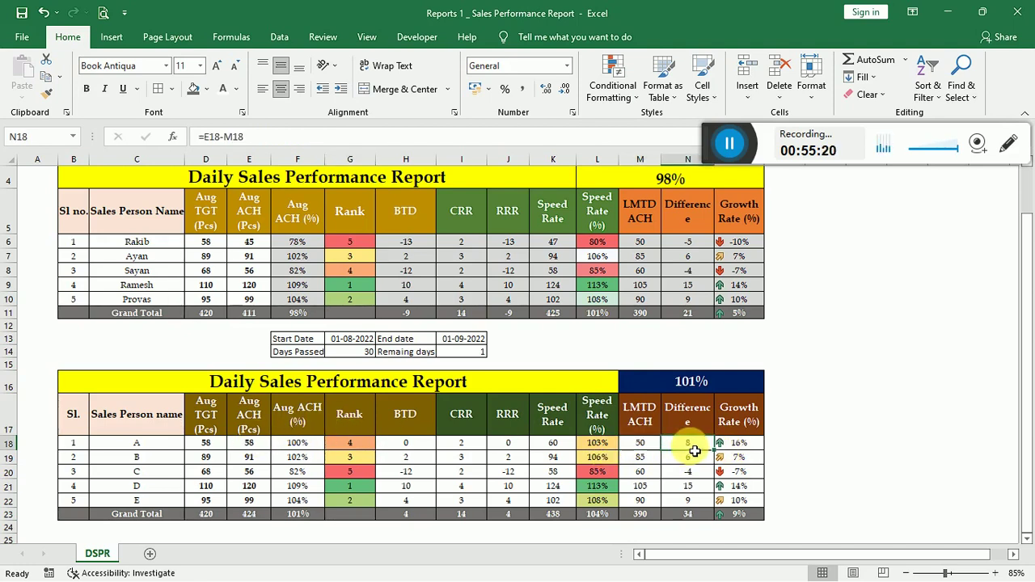
click(737, 445)
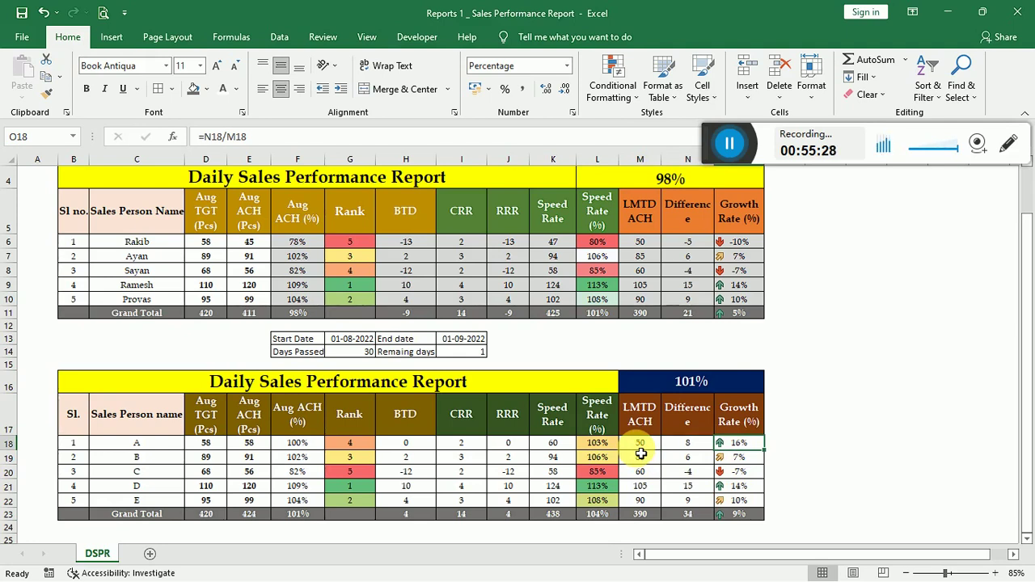
Undo the last two Aug ACH changes in E18 and check salesperson A's Growth Rate (%) in O18.
key(ctrl+z)
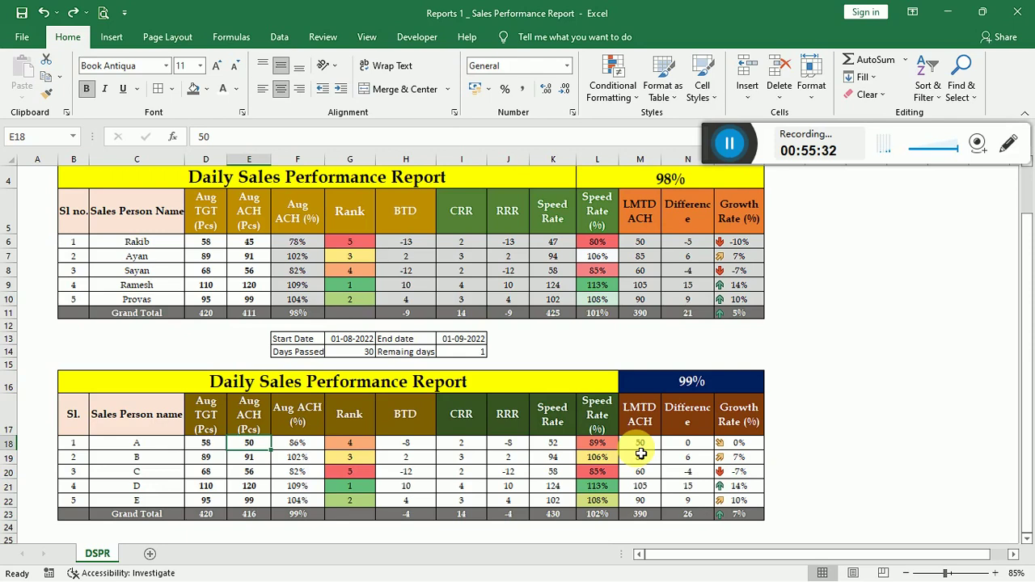
key(ctrl+z)
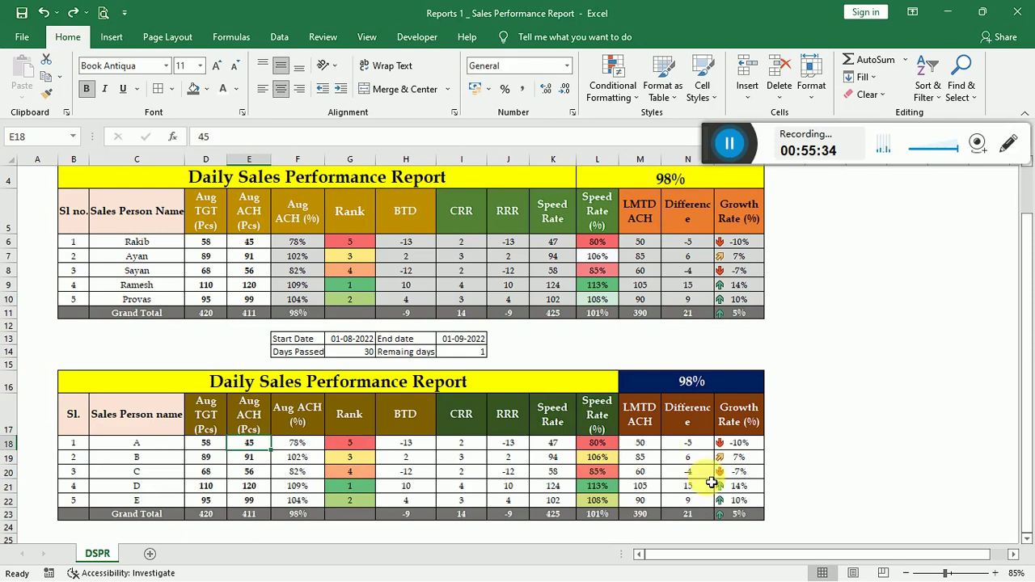
click(742, 502)
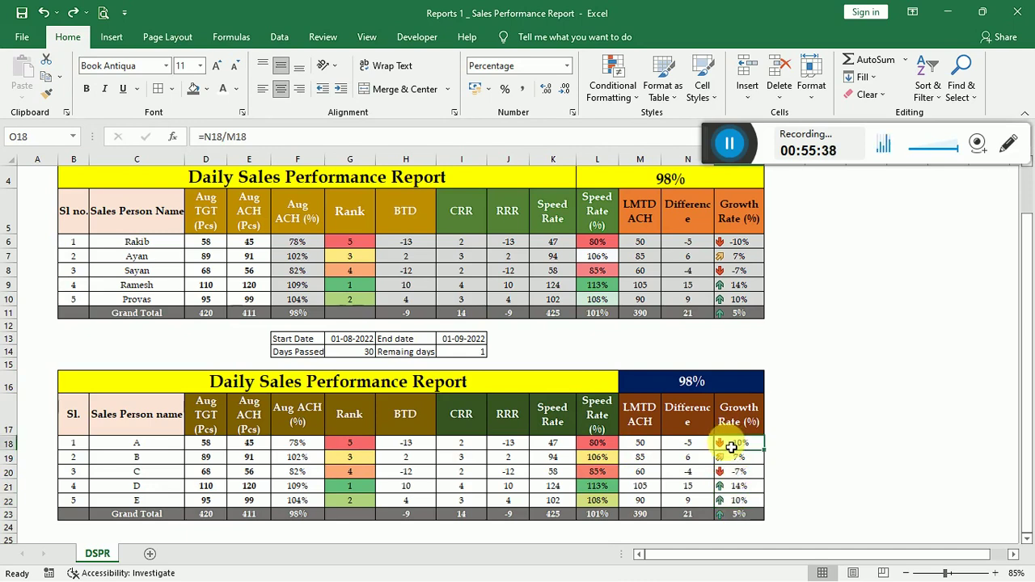
Set salesperson A's Aug ACH in E18 to 58.
click(248, 459)
click(250, 444)
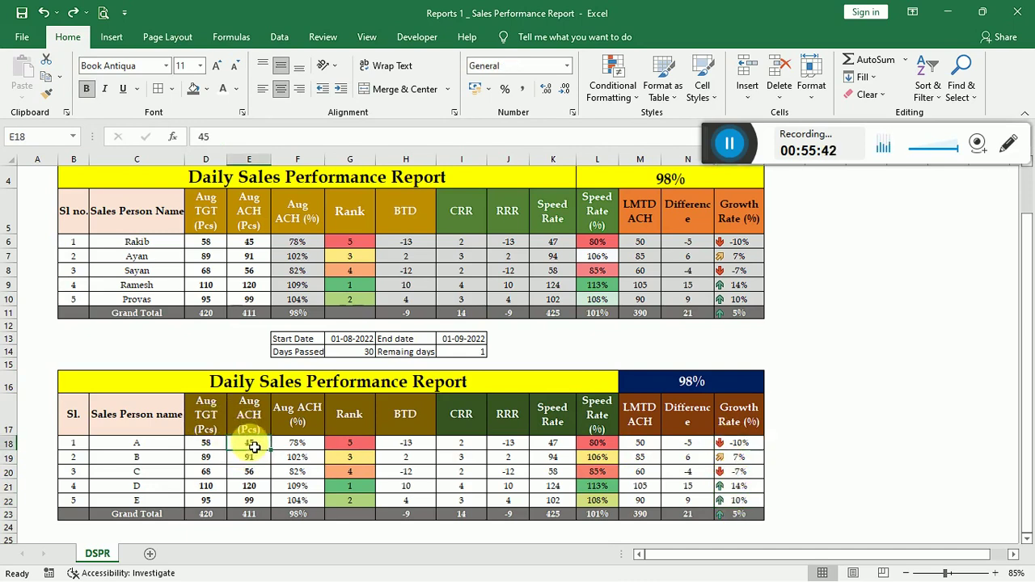
text(58)
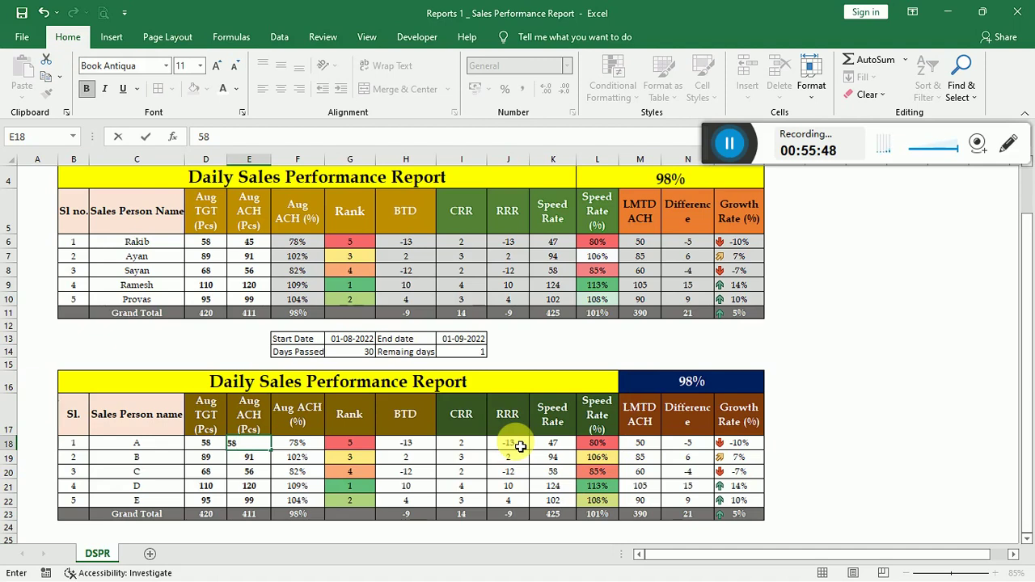
key(Return)
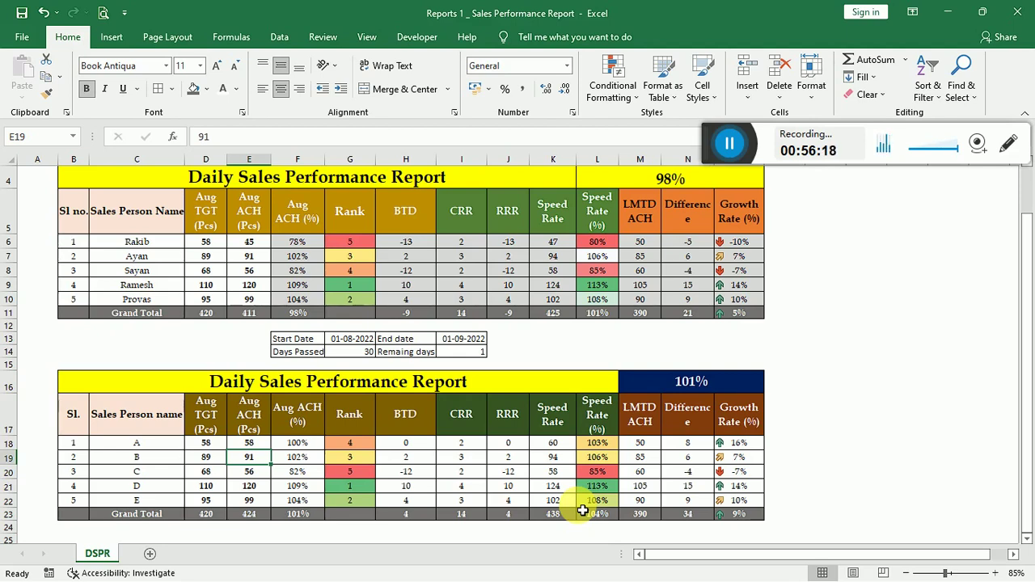
Examine the CRR and RRR formulas in the second report, focusing on salesperson A's row.
click(527, 491)
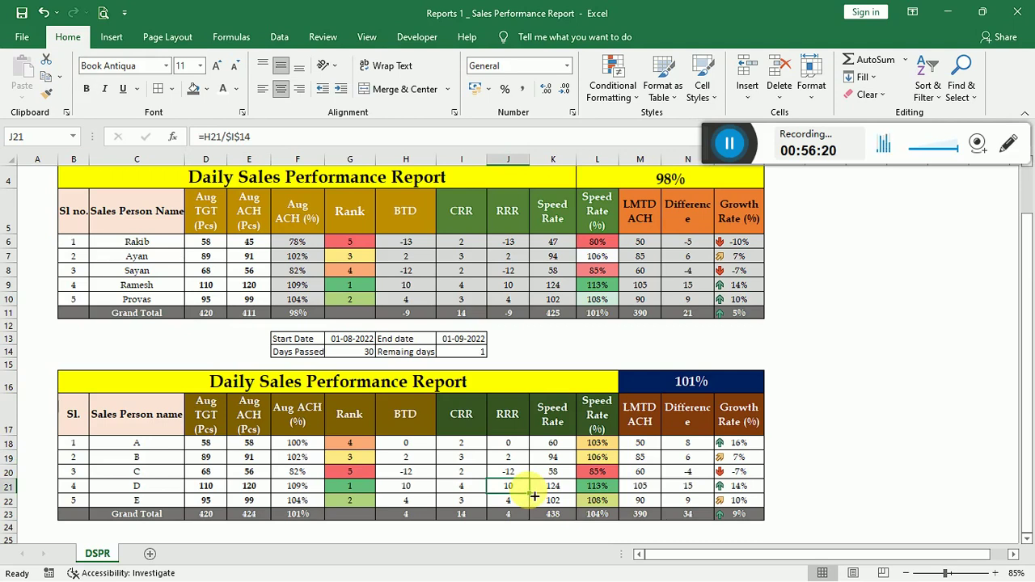
click(444, 425)
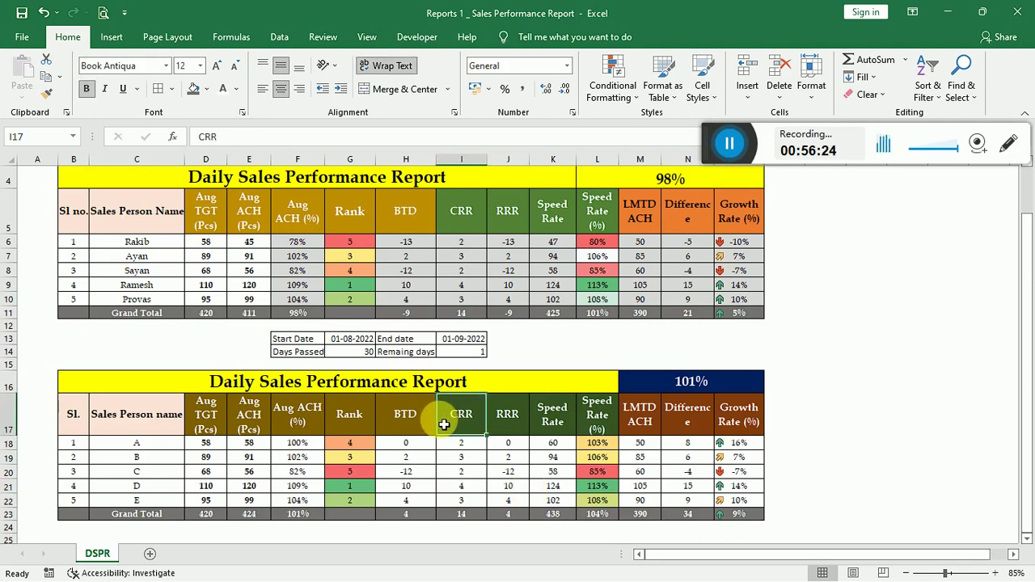
click(536, 444)
click(463, 443)
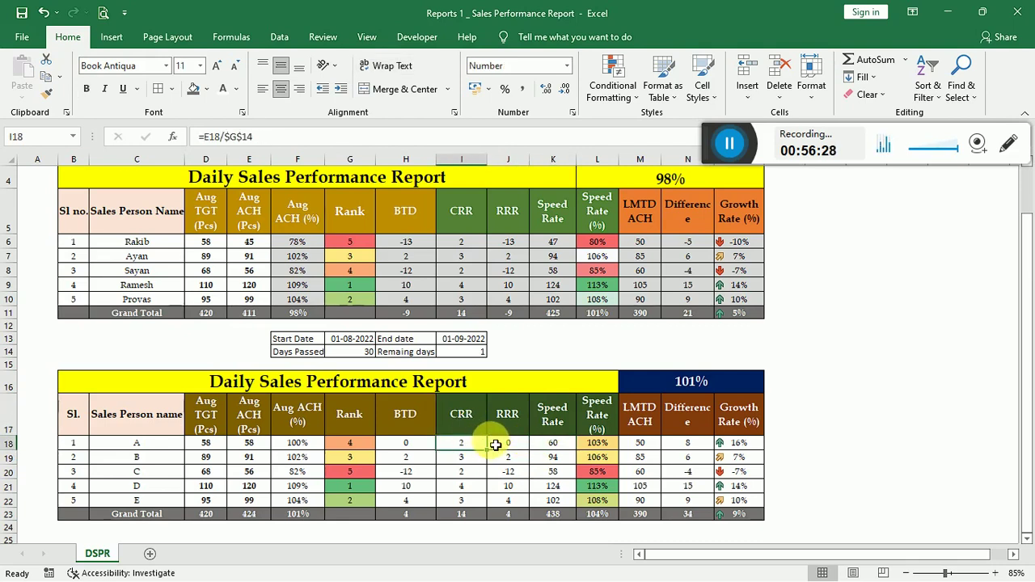
click(501, 450)
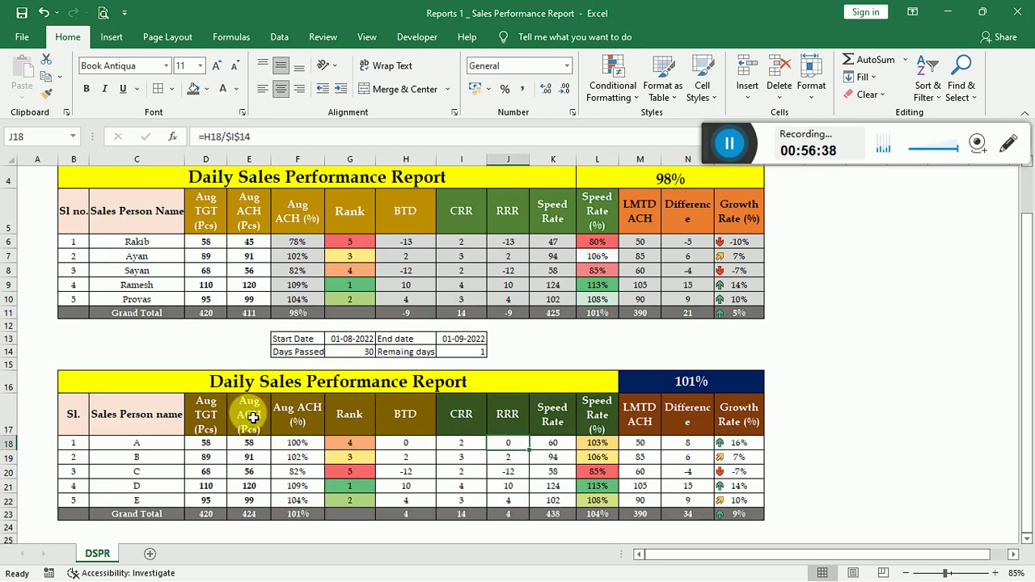
Examine salesperson A's Speed Rate (%), RRR and Speed Rate formulas, along with the BTD and RRR column headings.
click(382, 414)
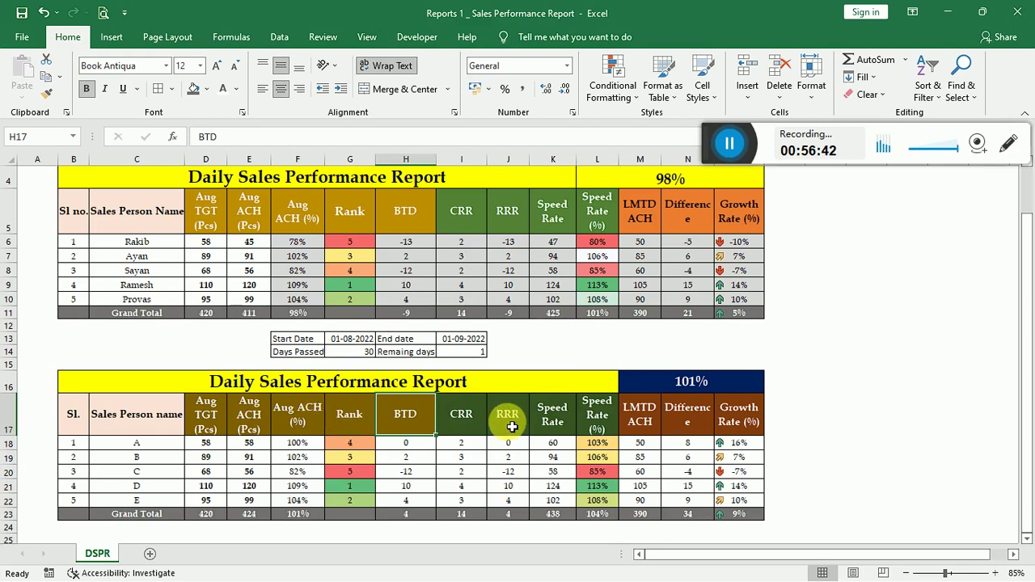
click(589, 444)
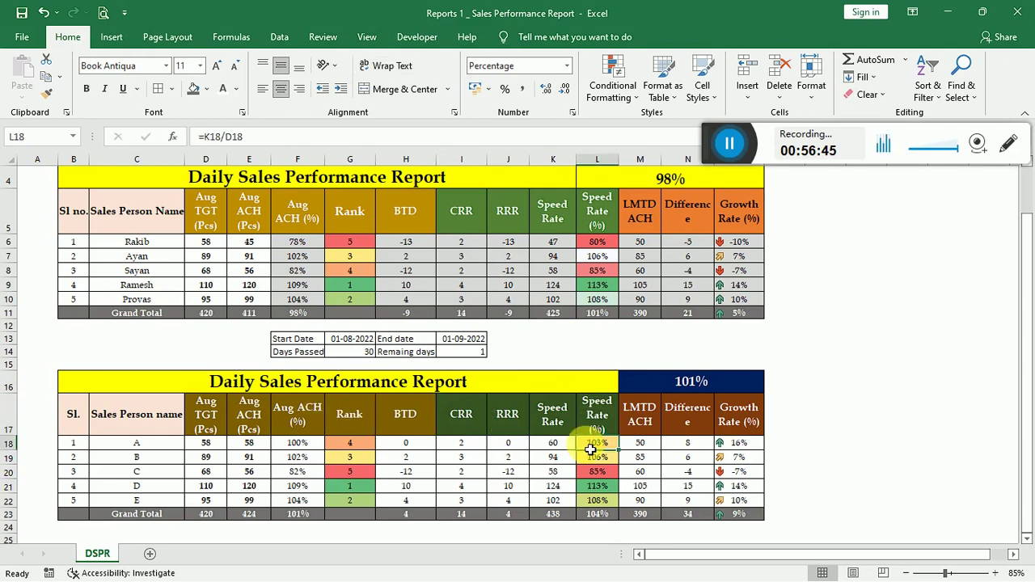
click(526, 448)
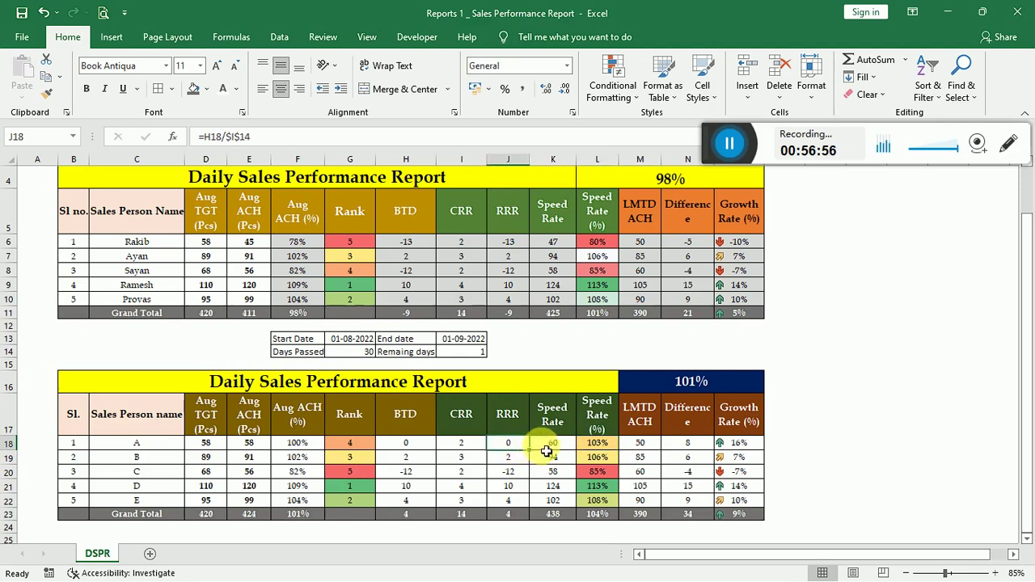
click(540, 447)
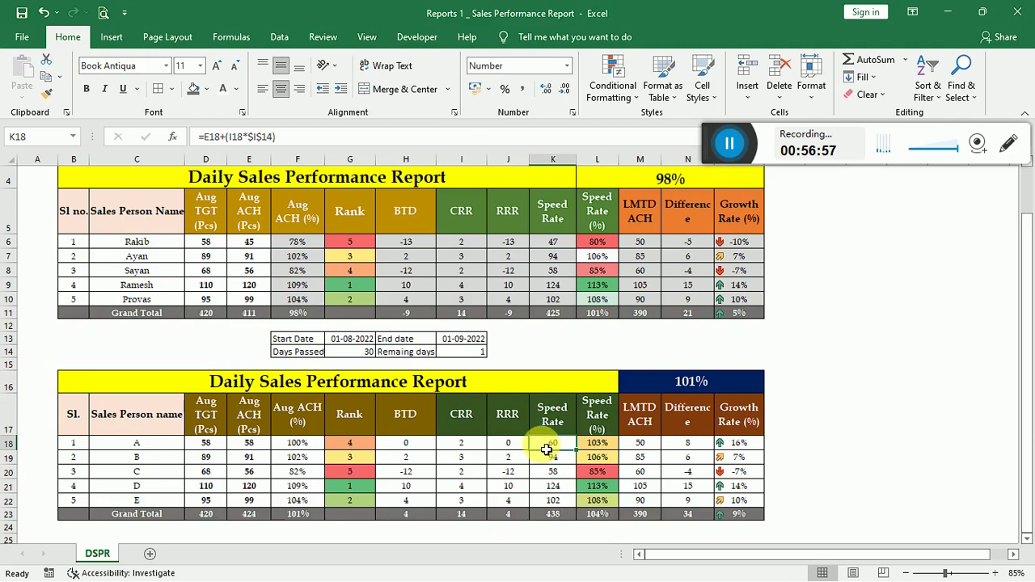
click(411, 419)
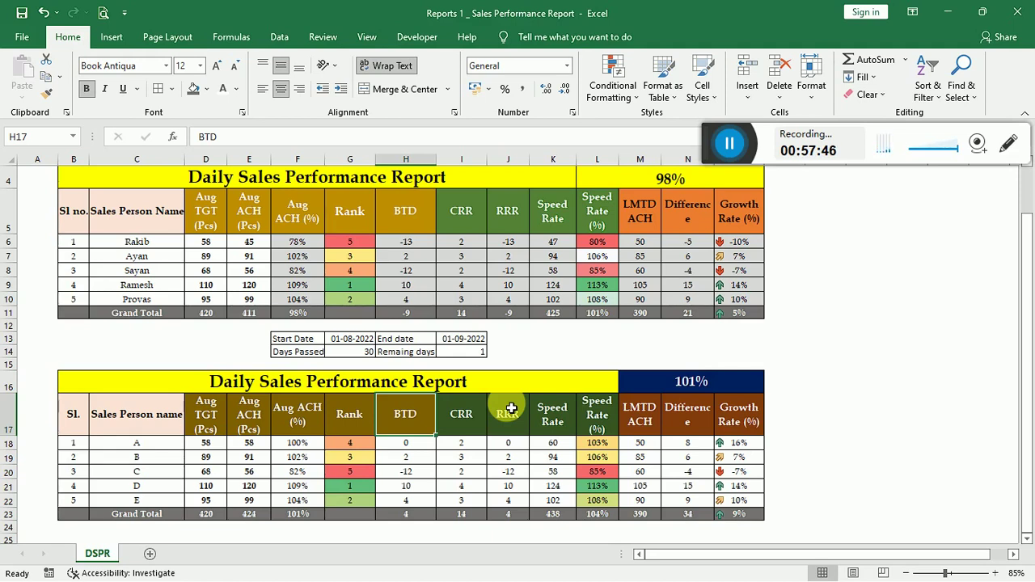
click(511, 408)
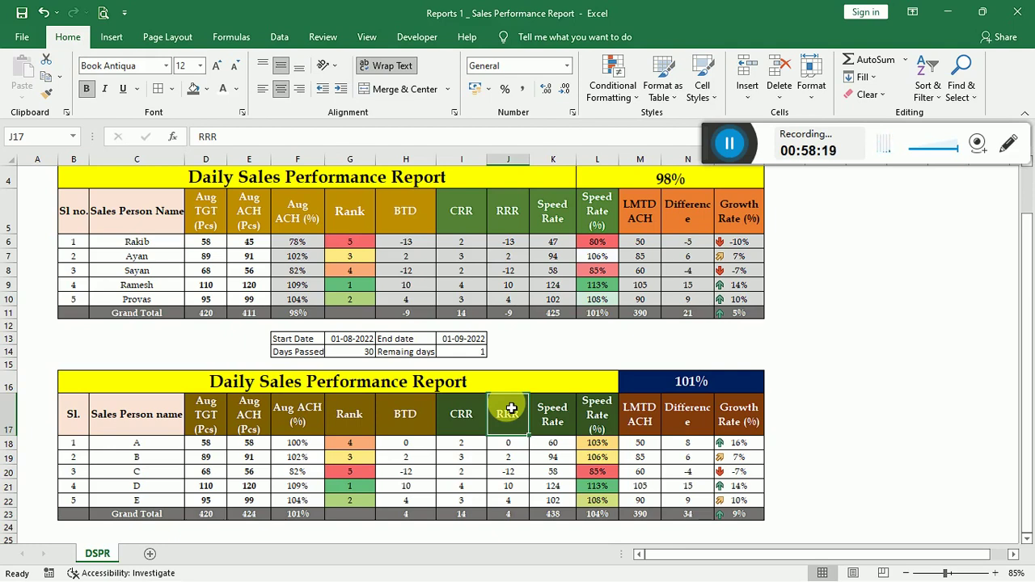
click(555, 386)
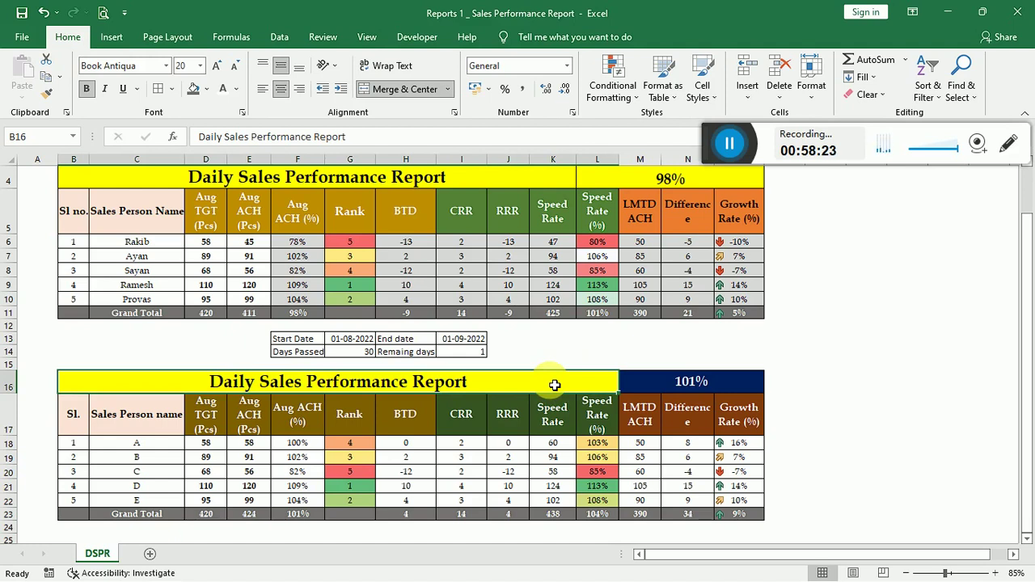